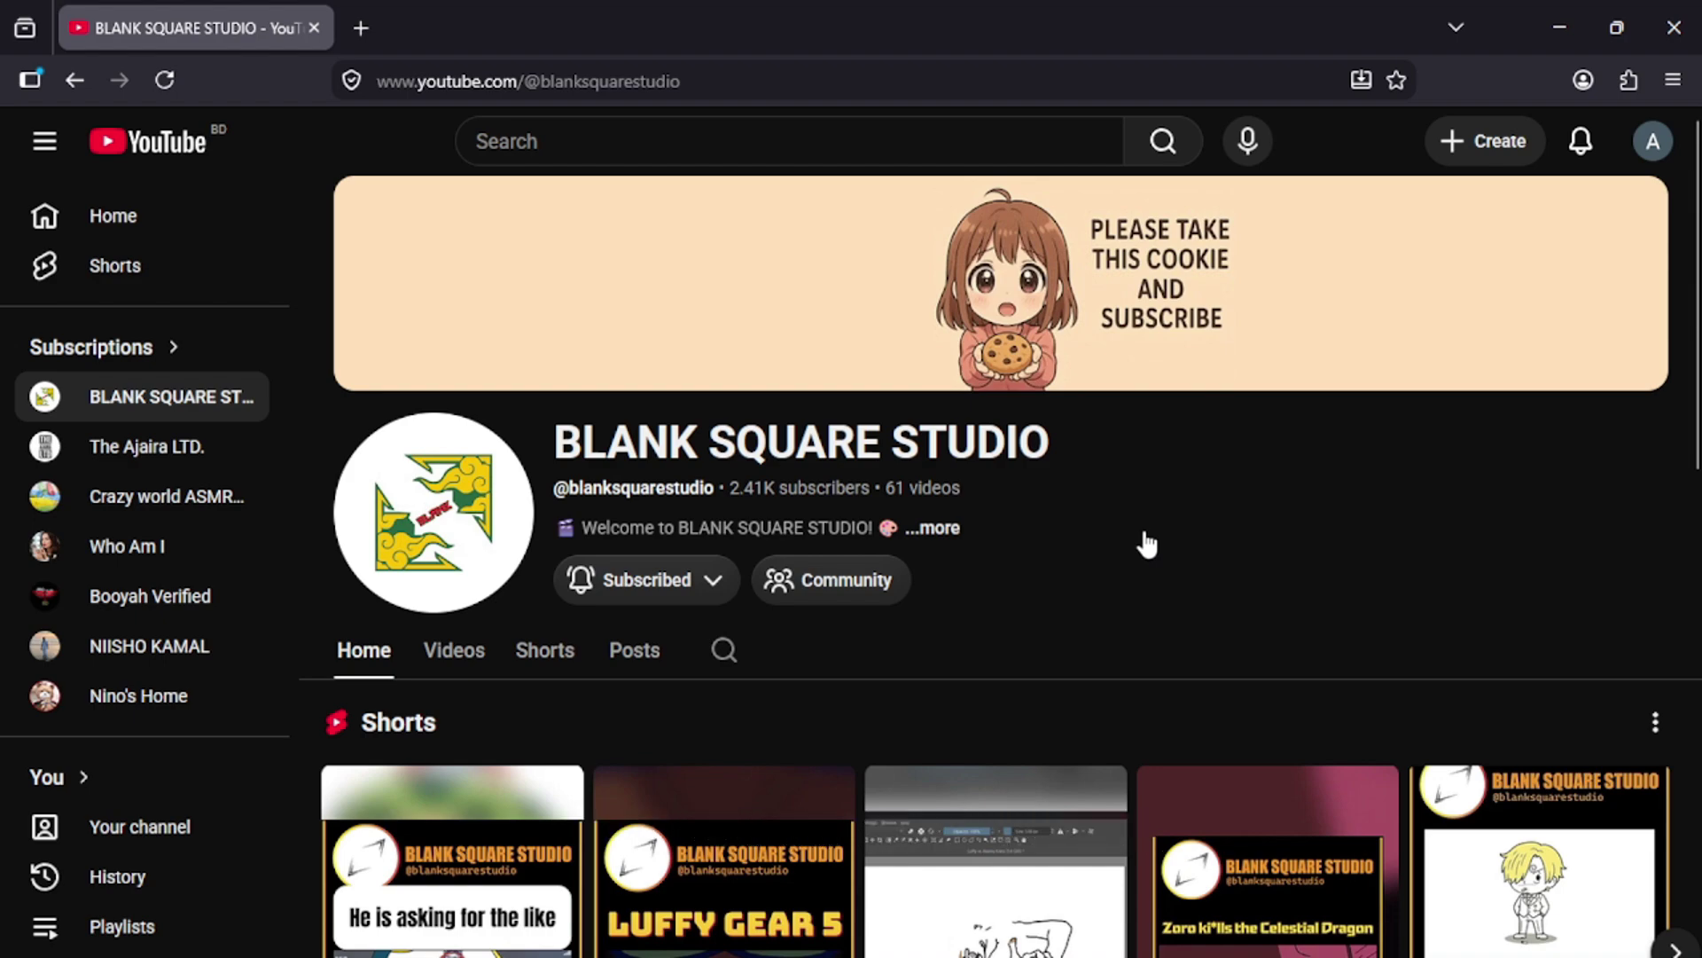
Step: Look over the home page of the BLANK SQUARE STUDIO channel and read its full description
{"action": "scroll", "coordinate": [1147, 543], "scroll_direction": "down", "scroll_amount": 5}
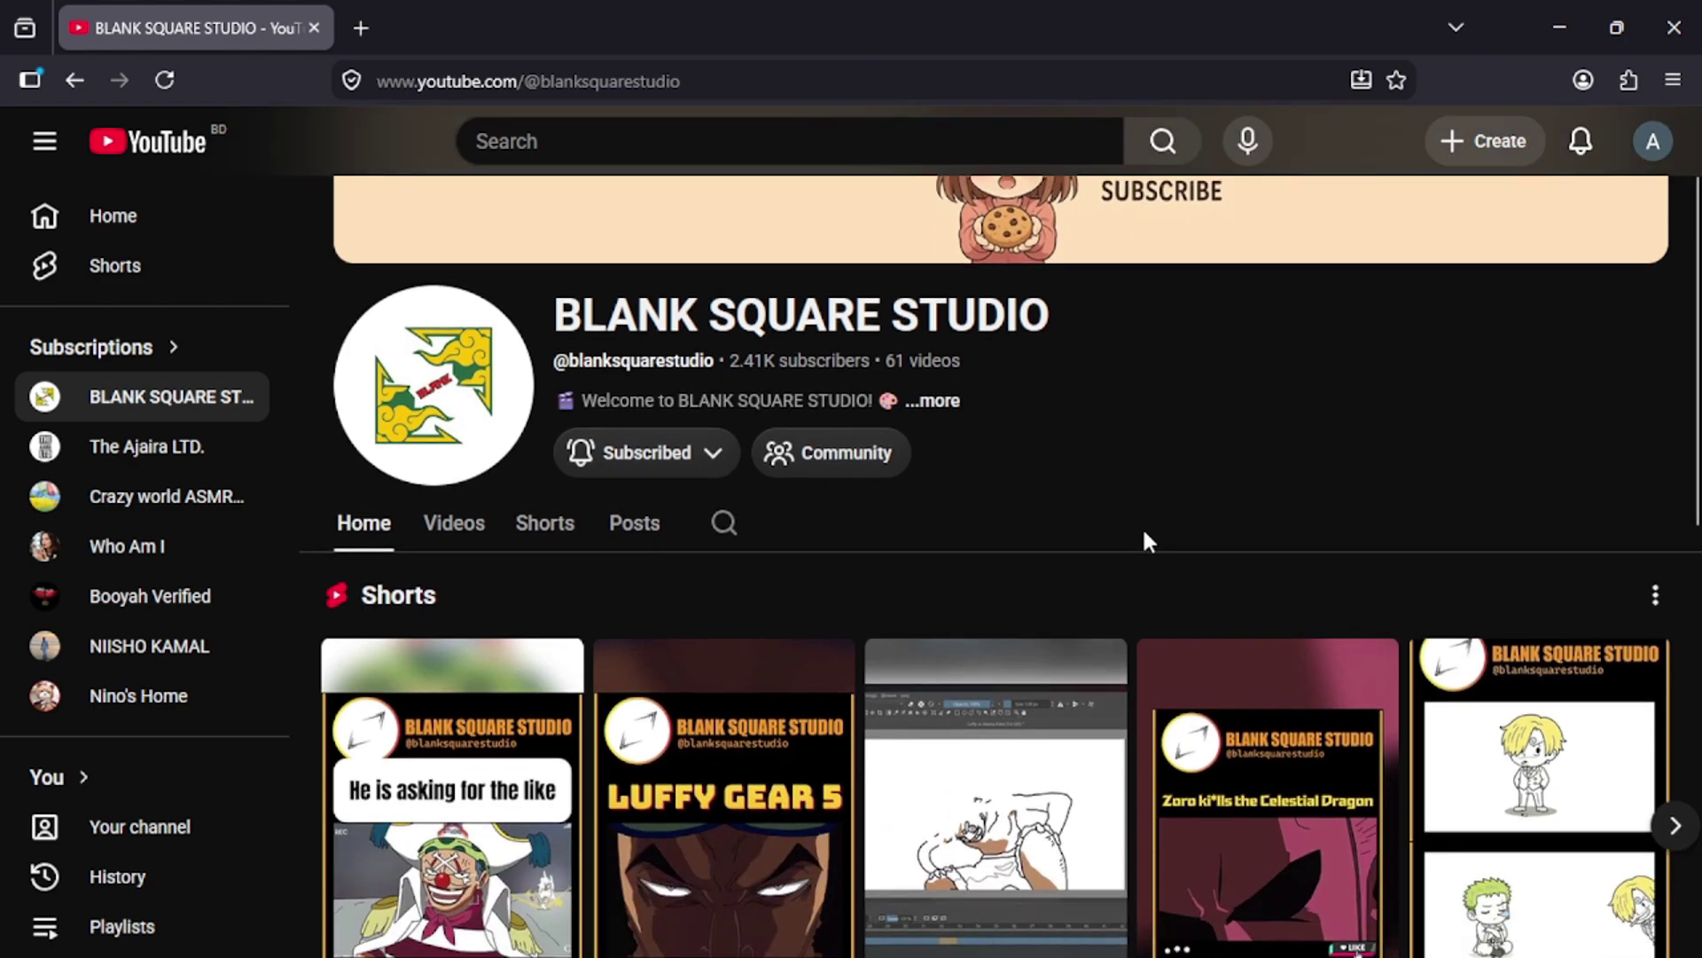
{"action": "scroll", "coordinate": [1146, 544], "scroll_direction": "up", "scroll_amount": 5}
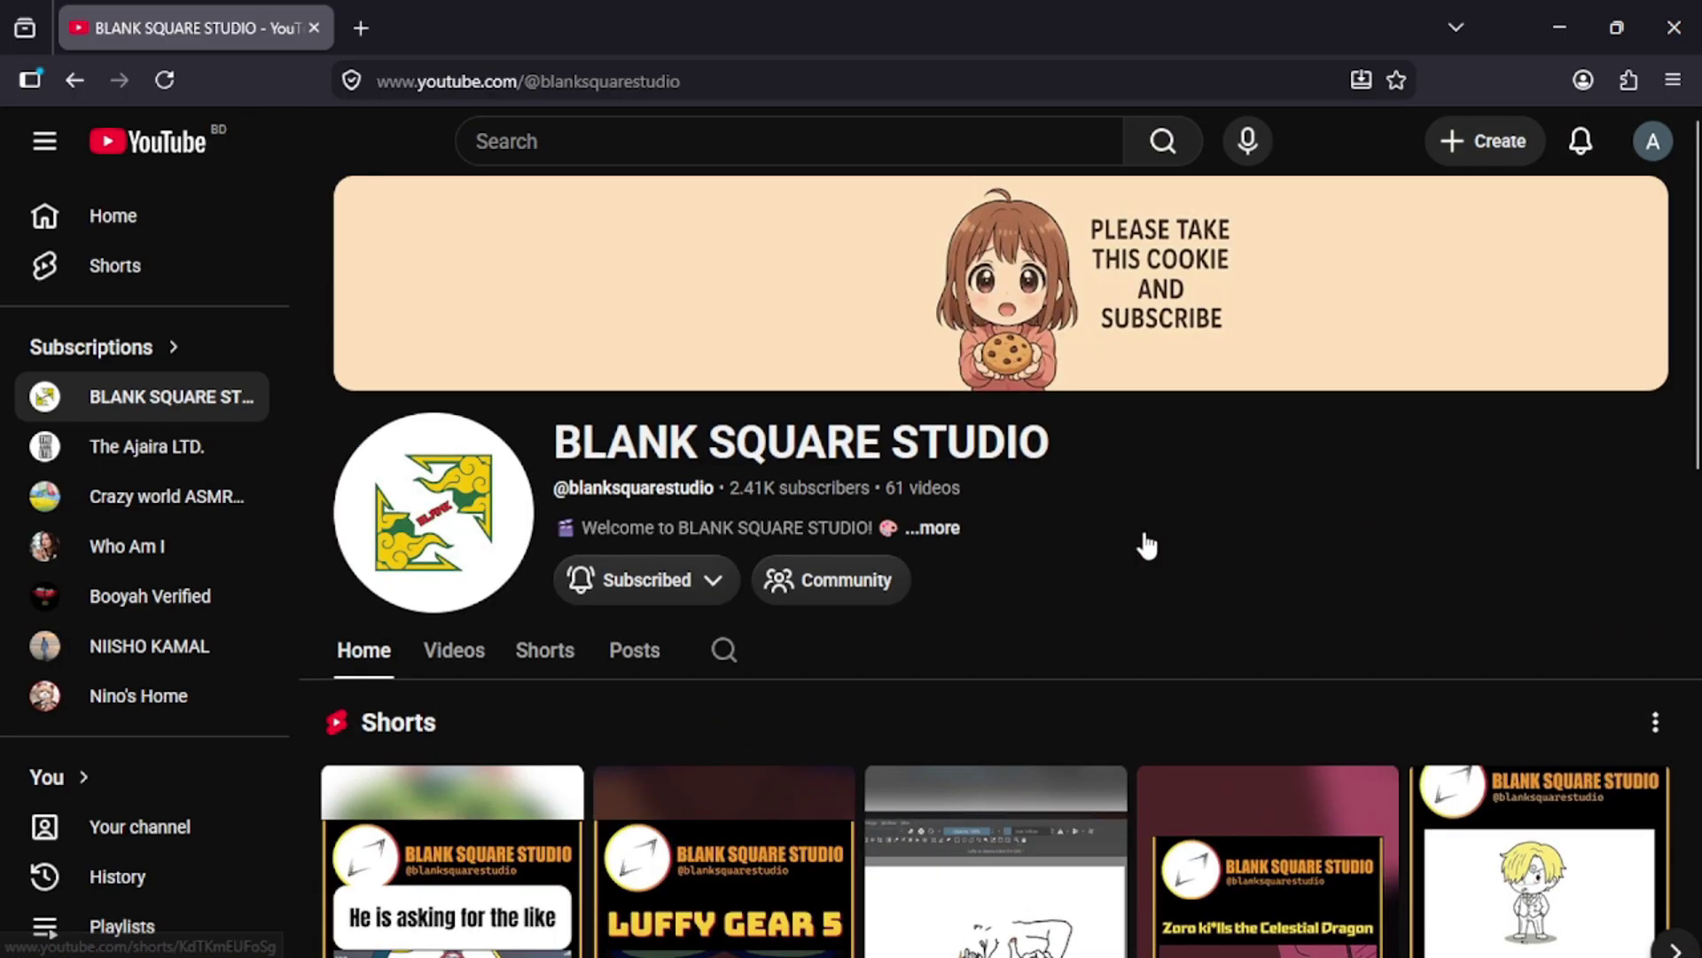
{"action": "scroll", "coordinate": [1144, 552], "scroll_direction": "down", "scroll_amount": 3}
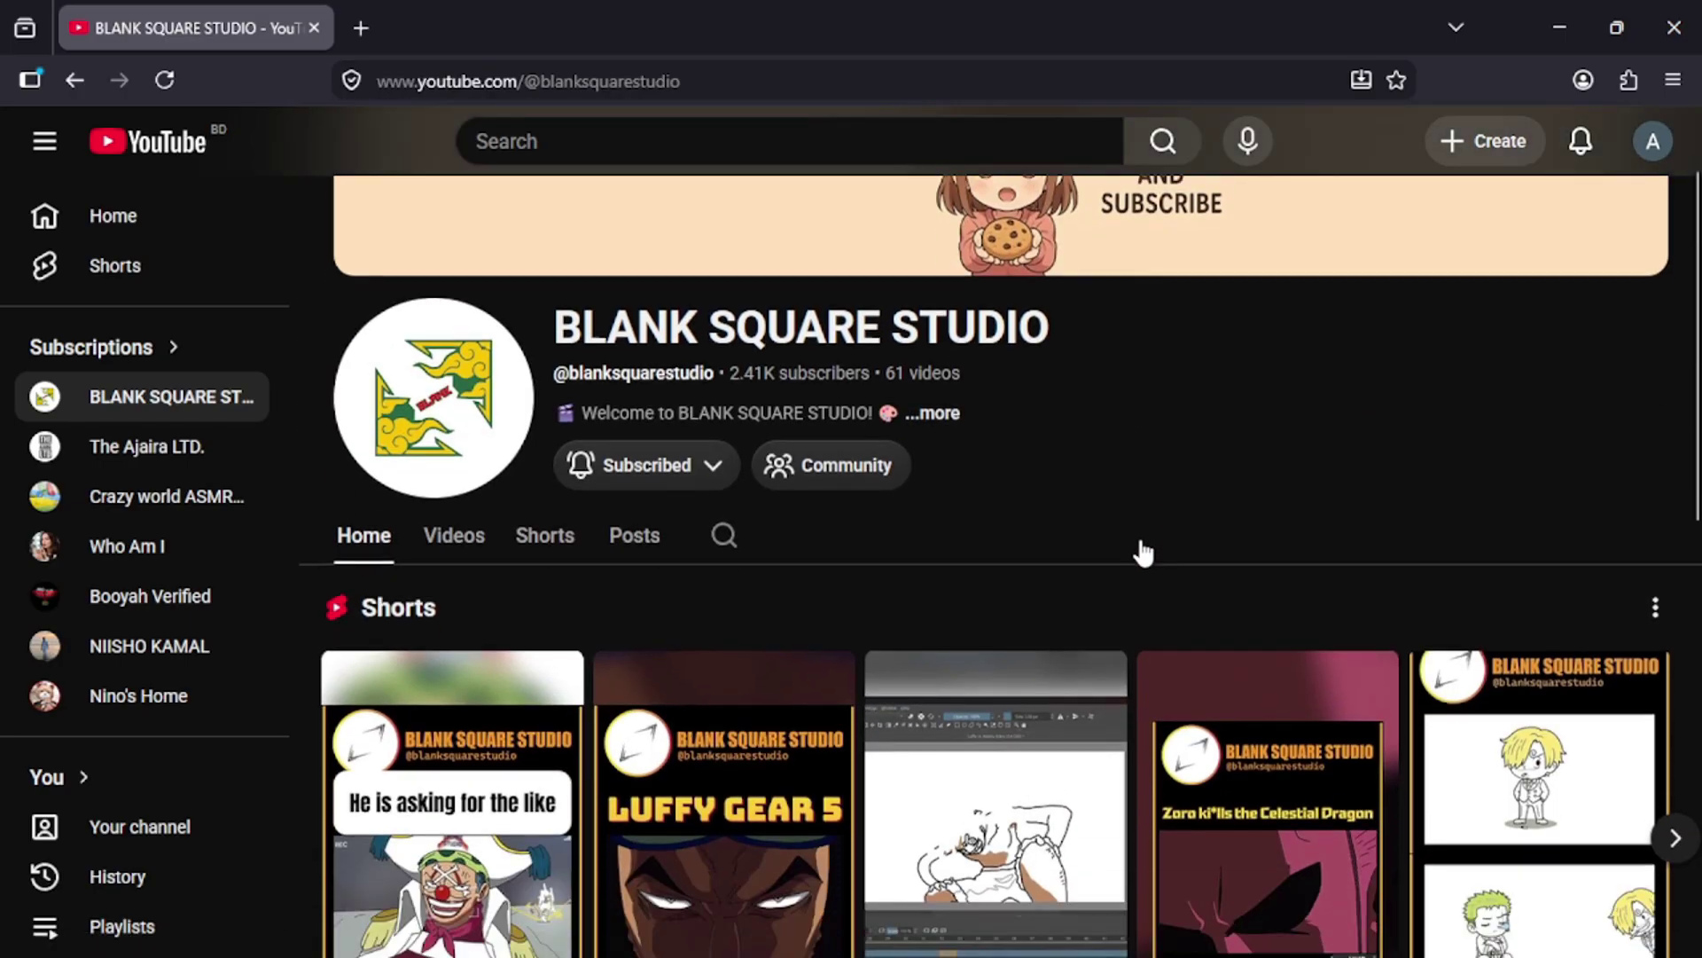
{"action": "scroll", "coordinate": [1144, 551], "scroll_direction": "up", "scroll_amount": 3}
{"action": "scroll", "coordinate": [1144, 552], "scroll_direction": "down", "scroll_amount": 5}
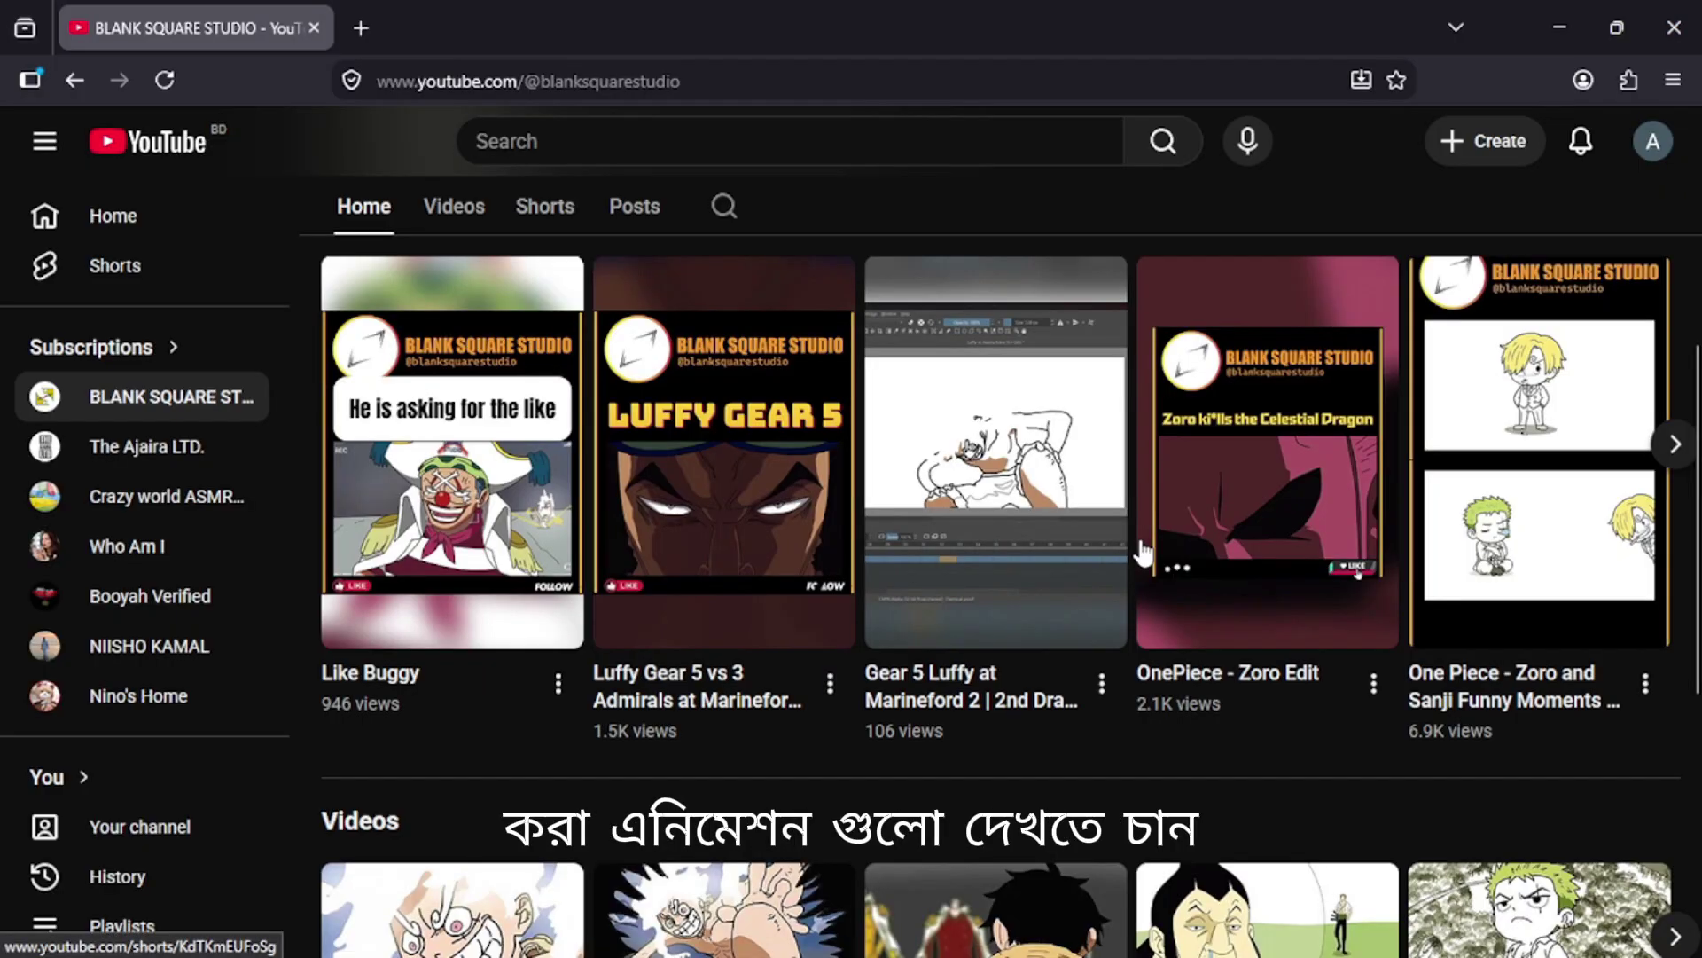
{"action": "scroll", "coordinate": [1144, 552], "scroll_direction": "down", "scroll_amount": 3}
{"action": "scroll", "coordinate": [1144, 552], "scroll_direction": "up", "scroll_amount": 7}
{"action": "scroll", "coordinate": [1144, 551], "scroll_direction": "up", "scroll_amount": 2}
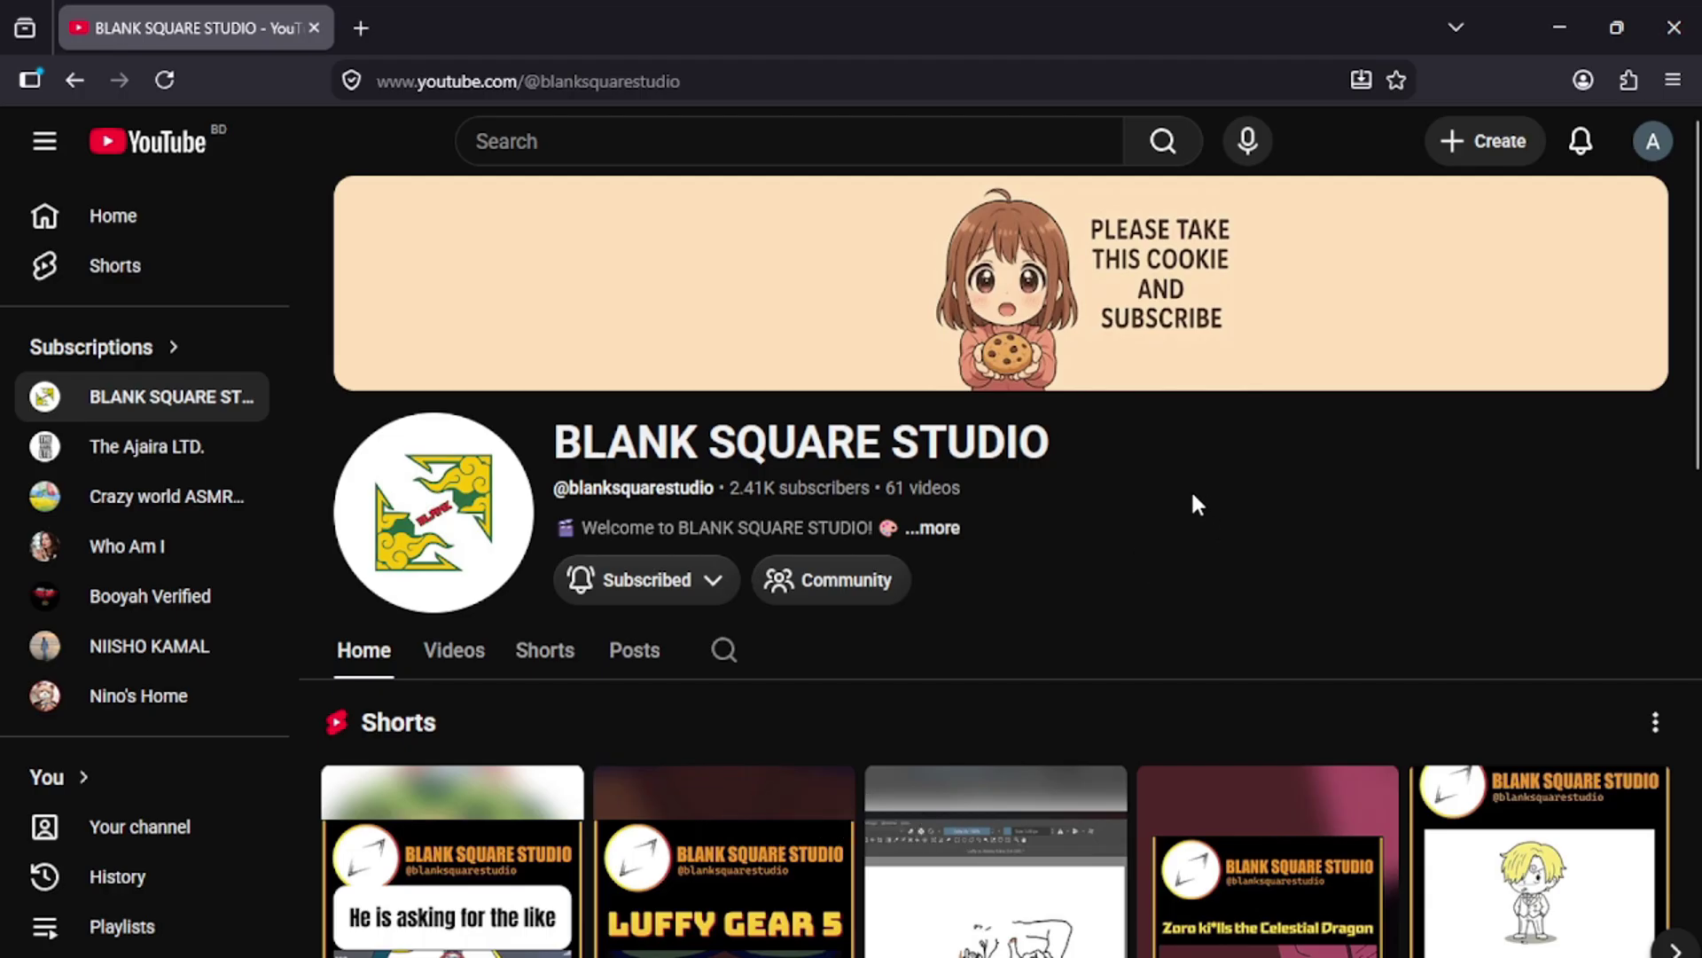
{"action": "left_click", "coordinate": [938, 530]}
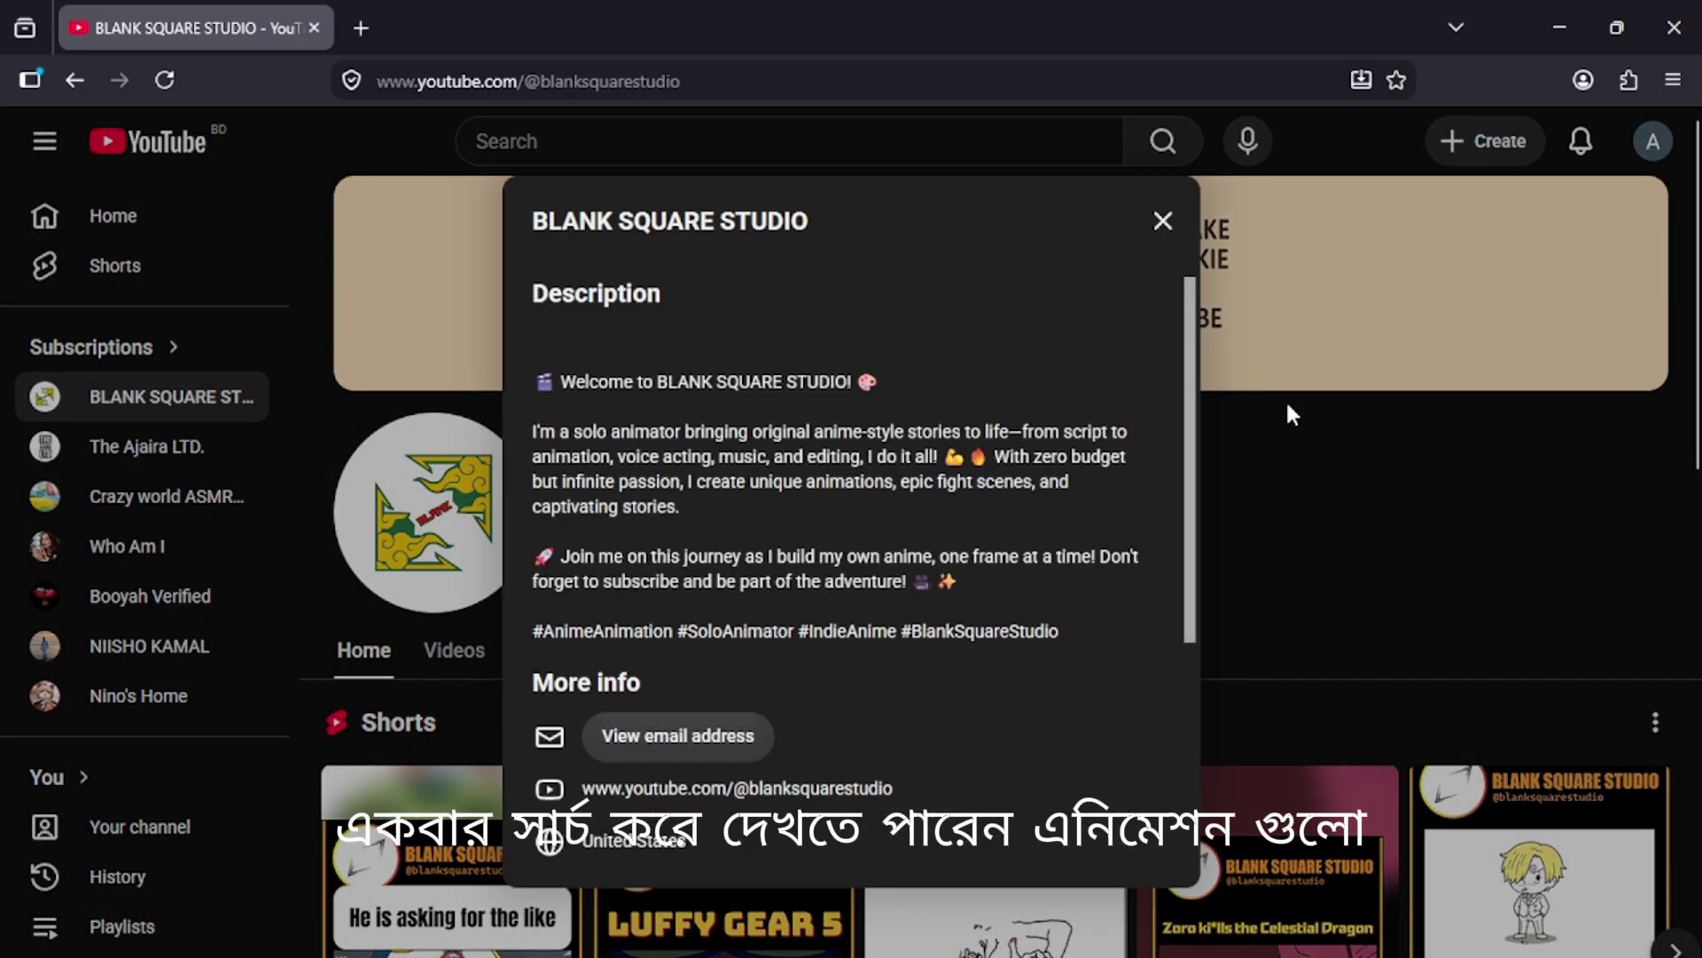
{"action": "left_click", "coordinate": [1163, 221]}
Step: Browse the channel's Shorts and go through its Videos shelf to the last entries
{"action": "scroll", "coordinate": [1355, 582], "scroll_direction": "down", "scroll_amount": 4}
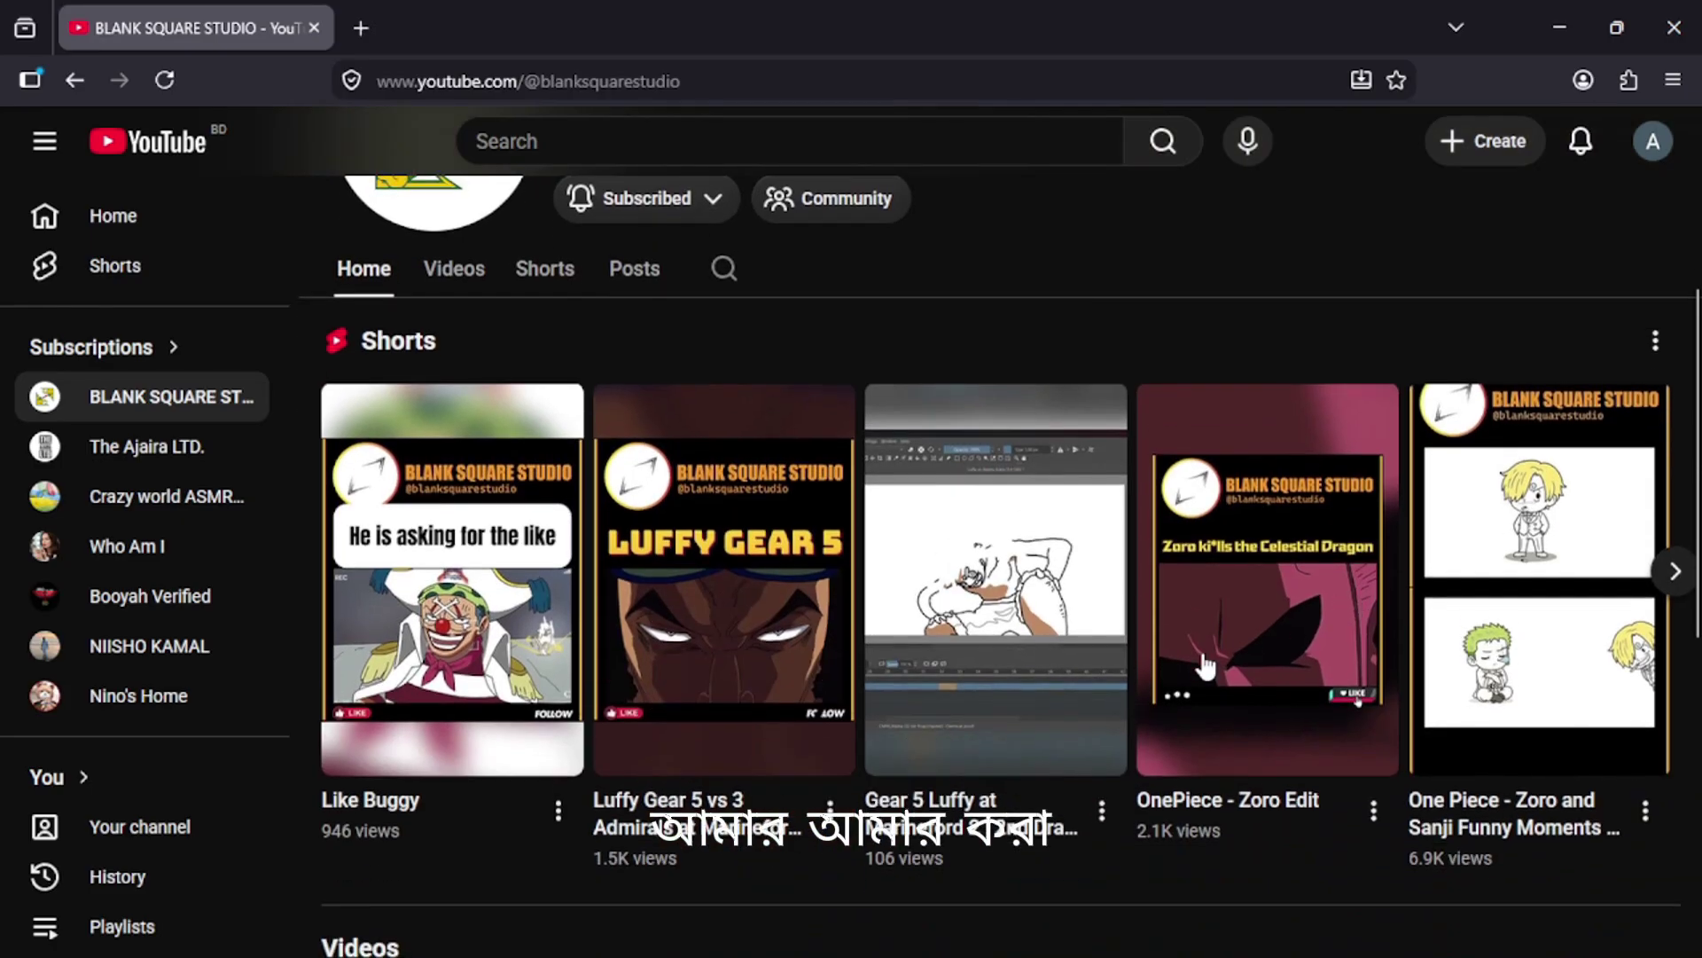
{"action": "scroll", "coordinate": [1204, 664], "scroll_direction": "down", "scroll_amount": 4}
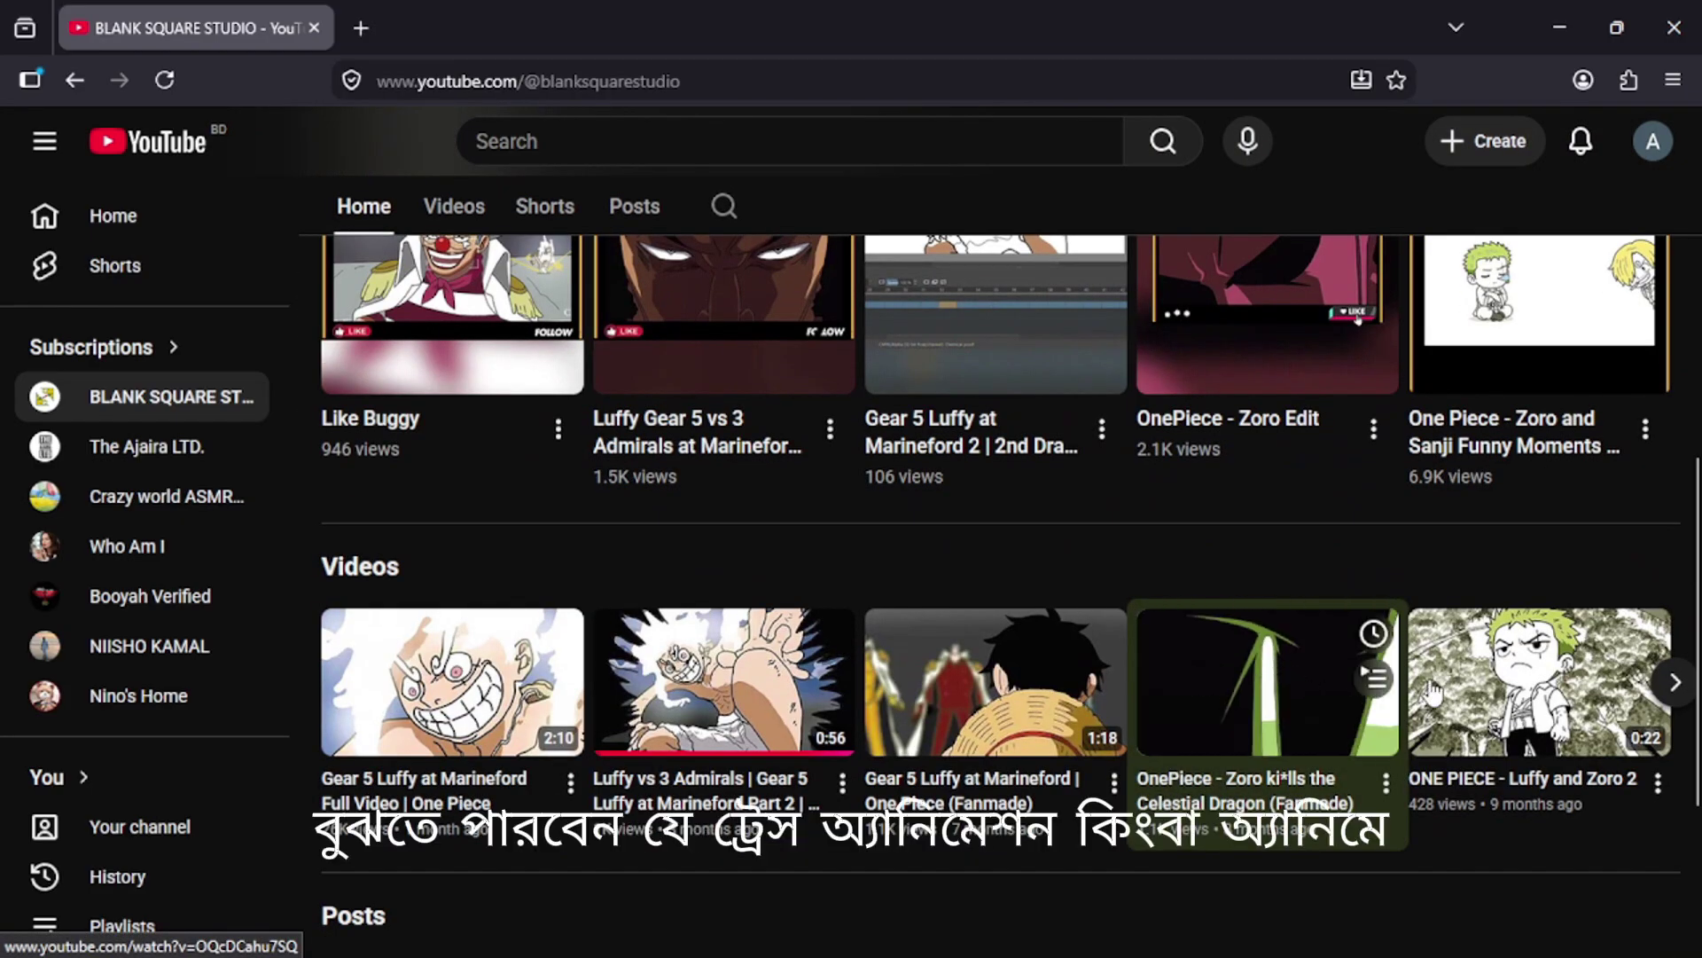
{"action": "left_click", "coordinate": [1675, 682]}
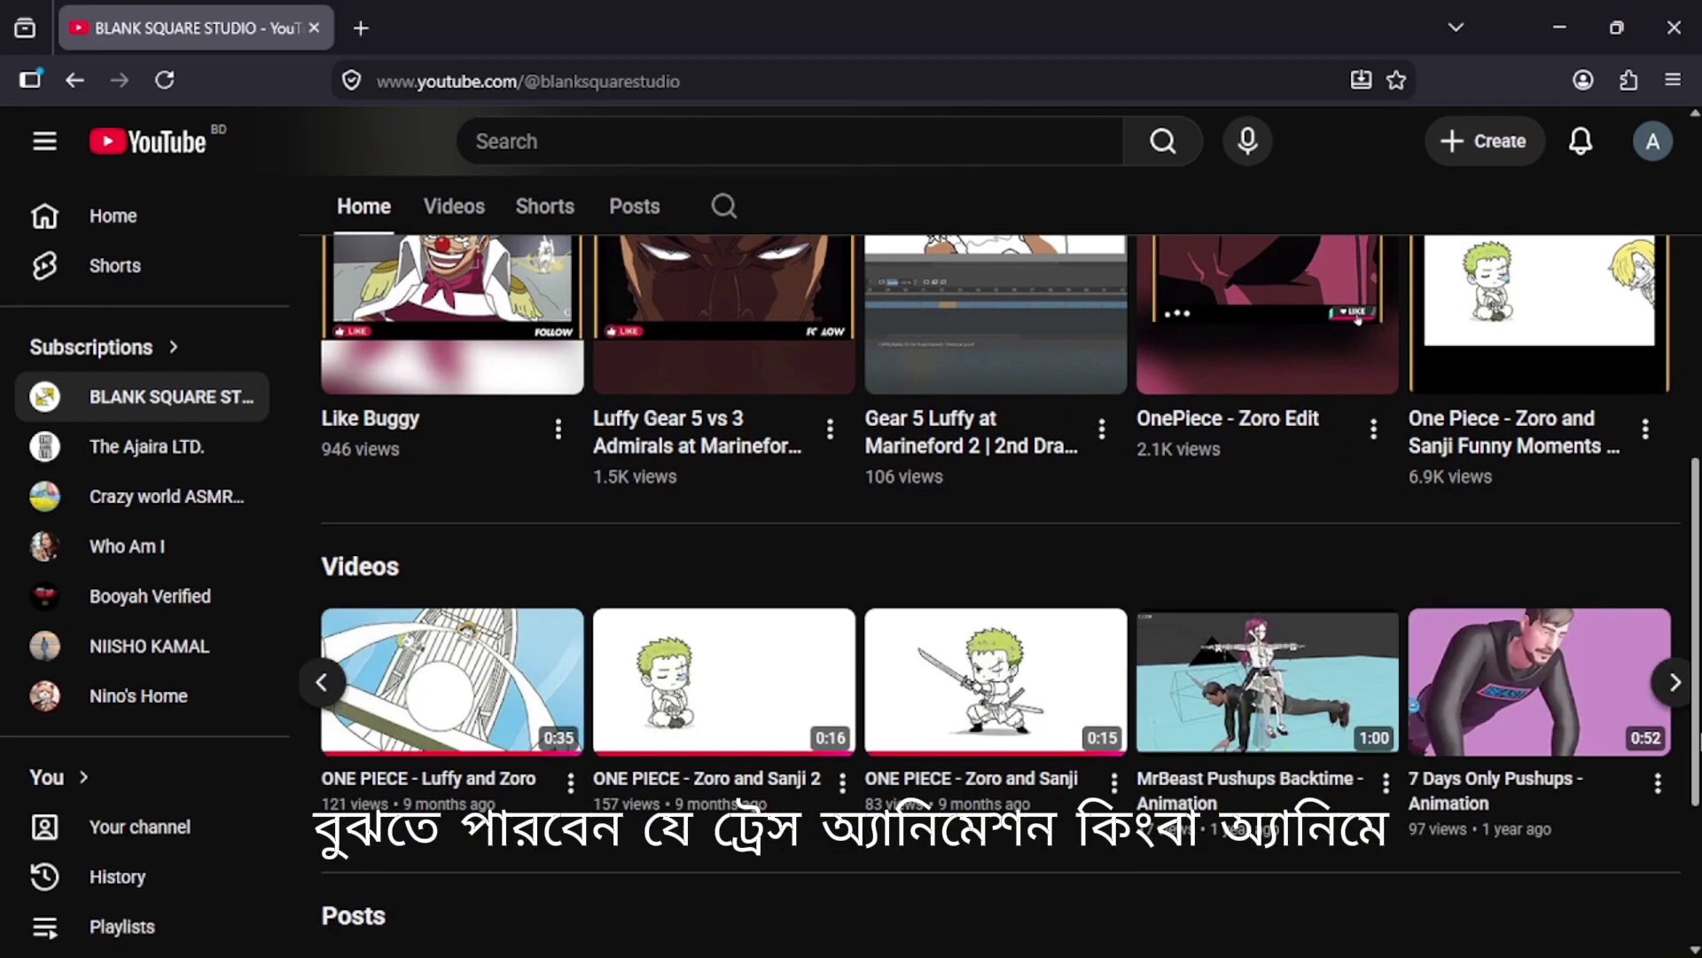
{"action": "left_click", "coordinate": [1679, 692]}
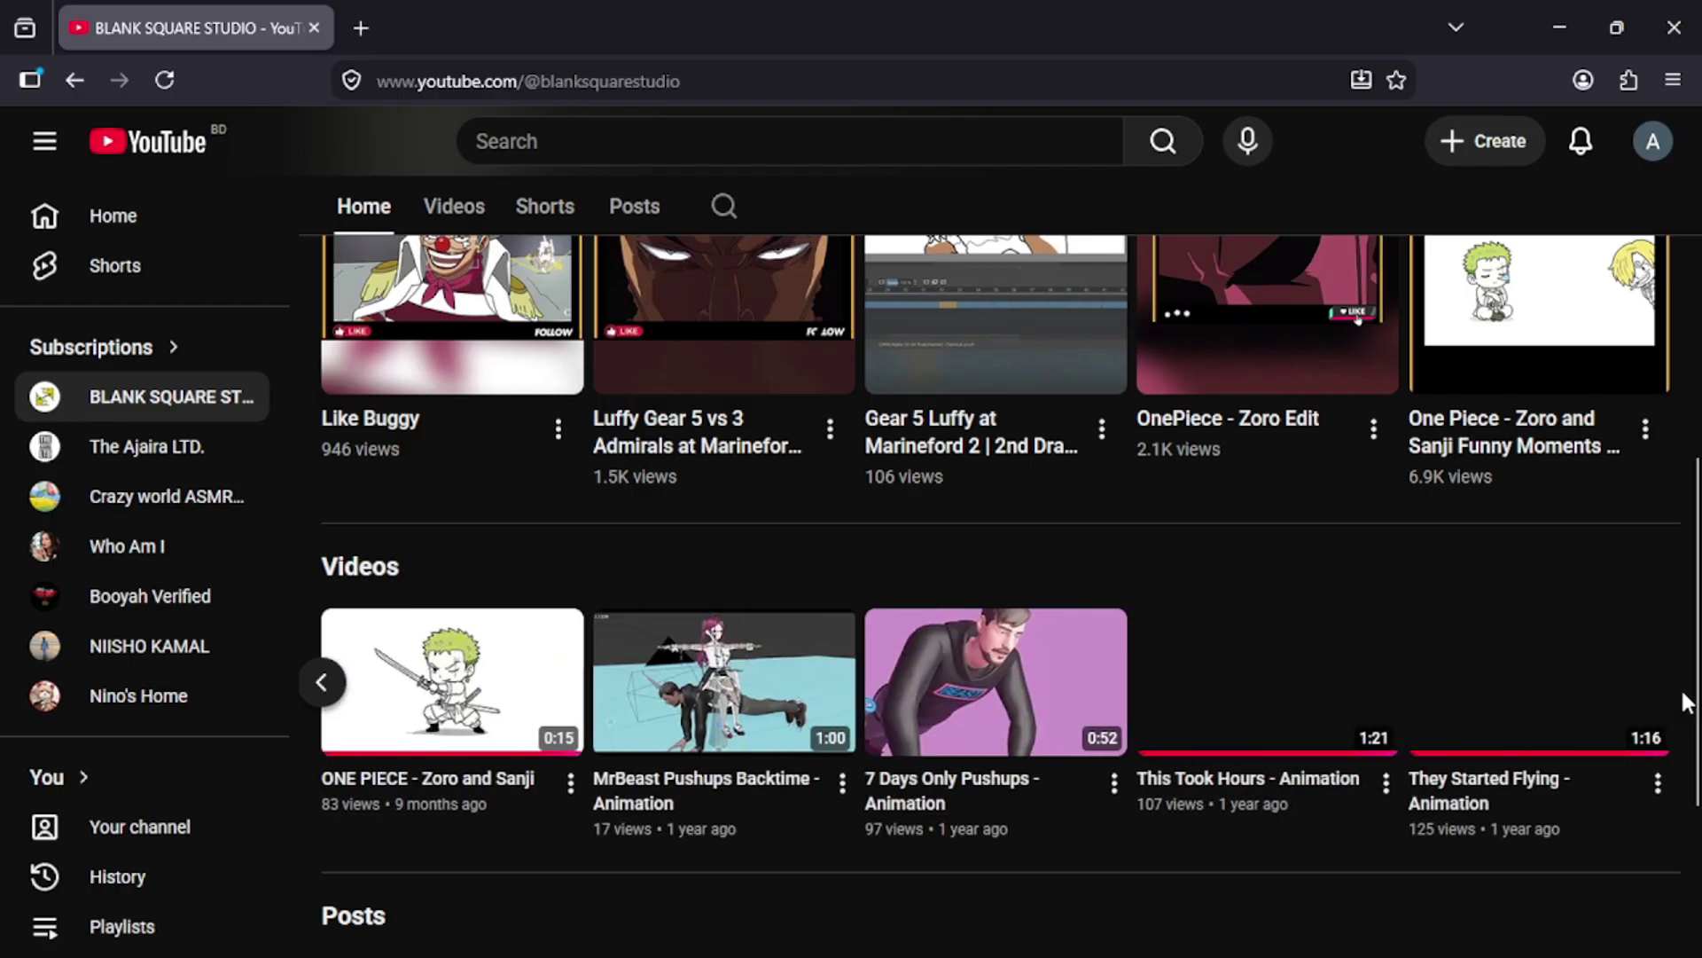
{"action": "scroll", "coordinate": [1140, 668], "scroll_direction": "up", "scroll_amount": 8}
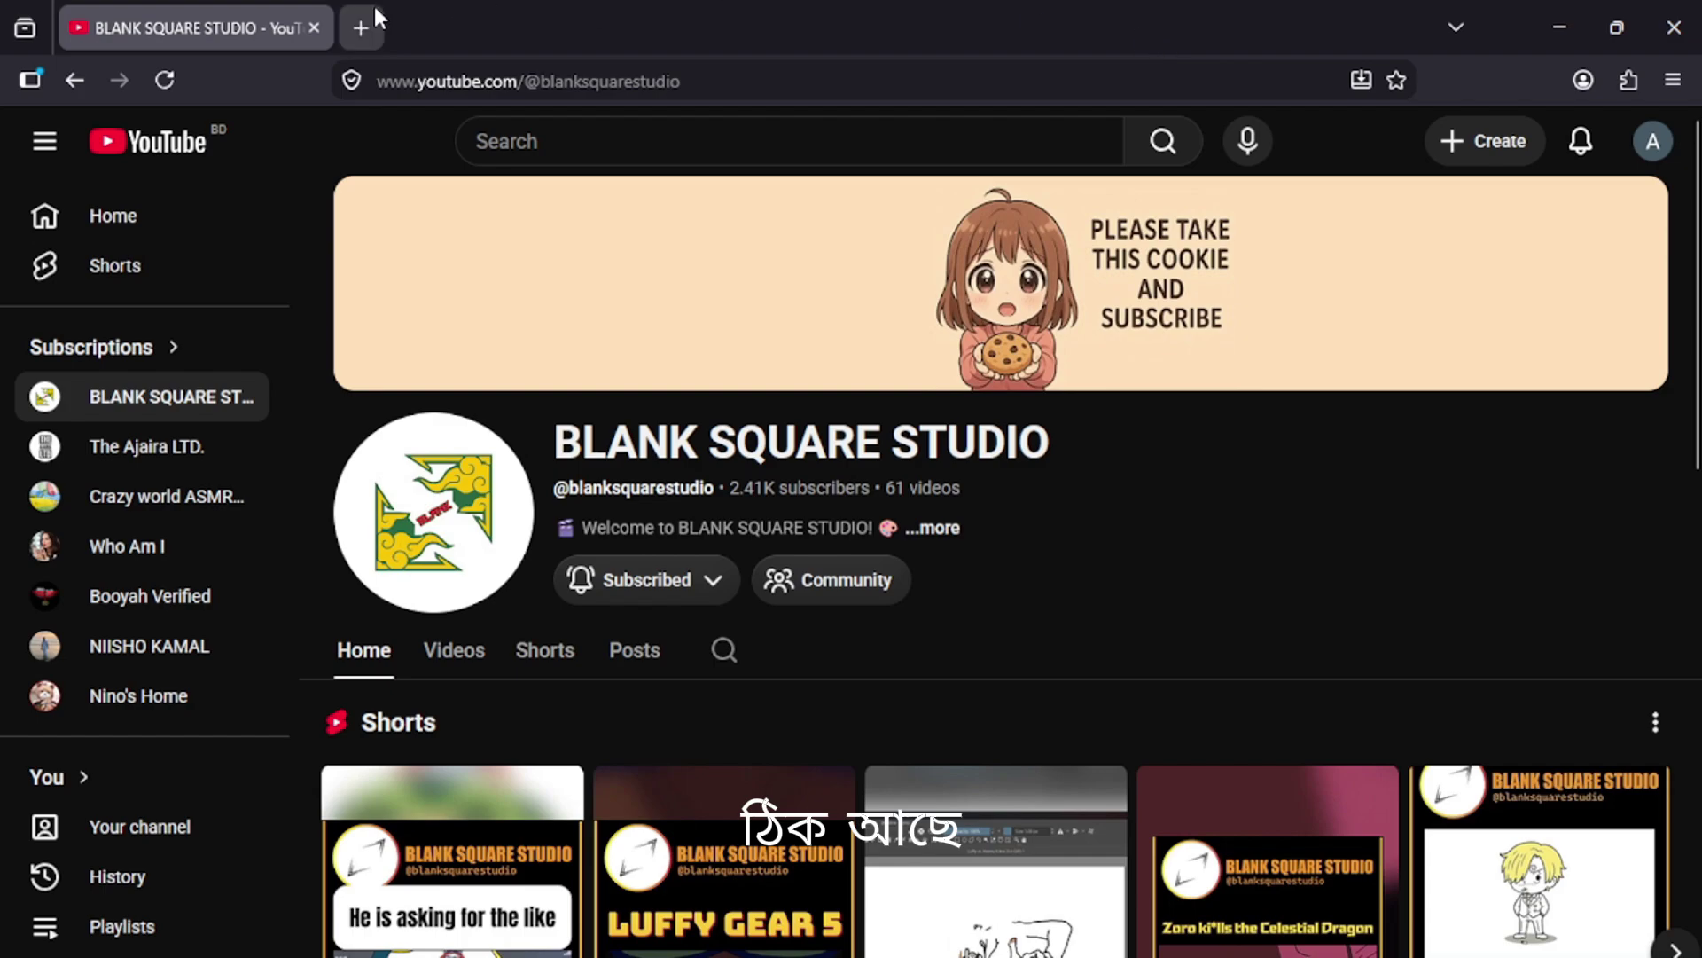
Step: Close the YouTube page, leaving an empty browser tab, and switch to the ball animation in Krita
{"action": "left_click", "coordinate": [360, 29]}
{"action": "left_click", "coordinate": [314, 27]}
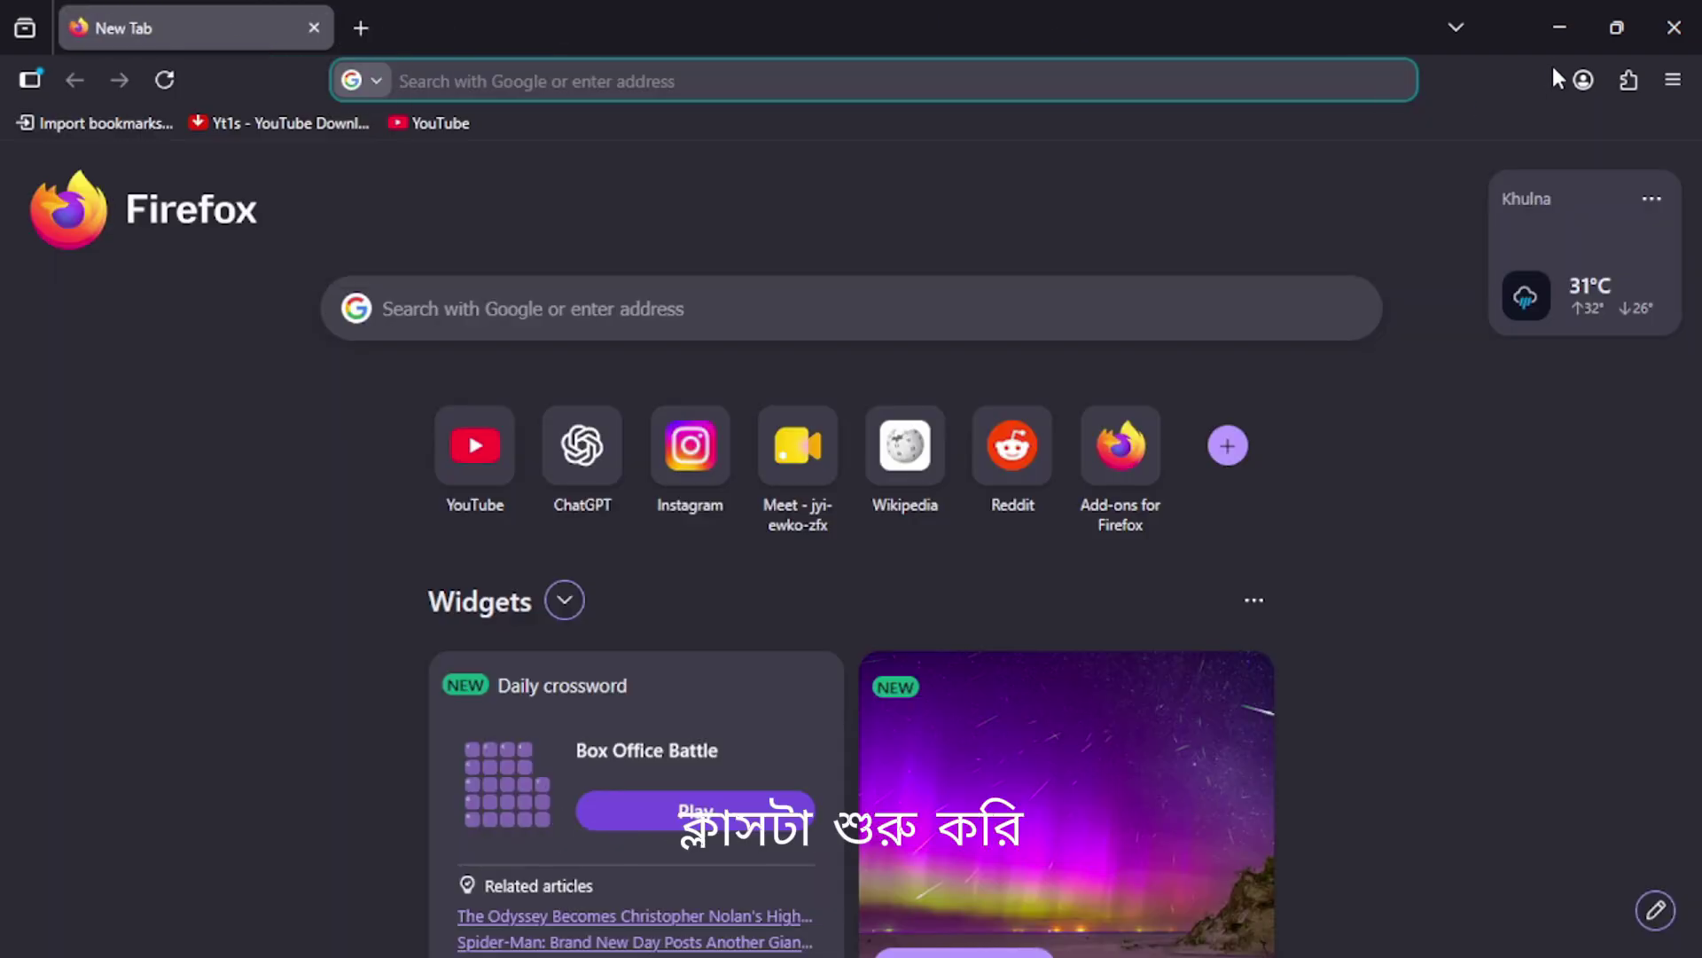
{"action": "left_click", "coordinate": [1559, 28]}
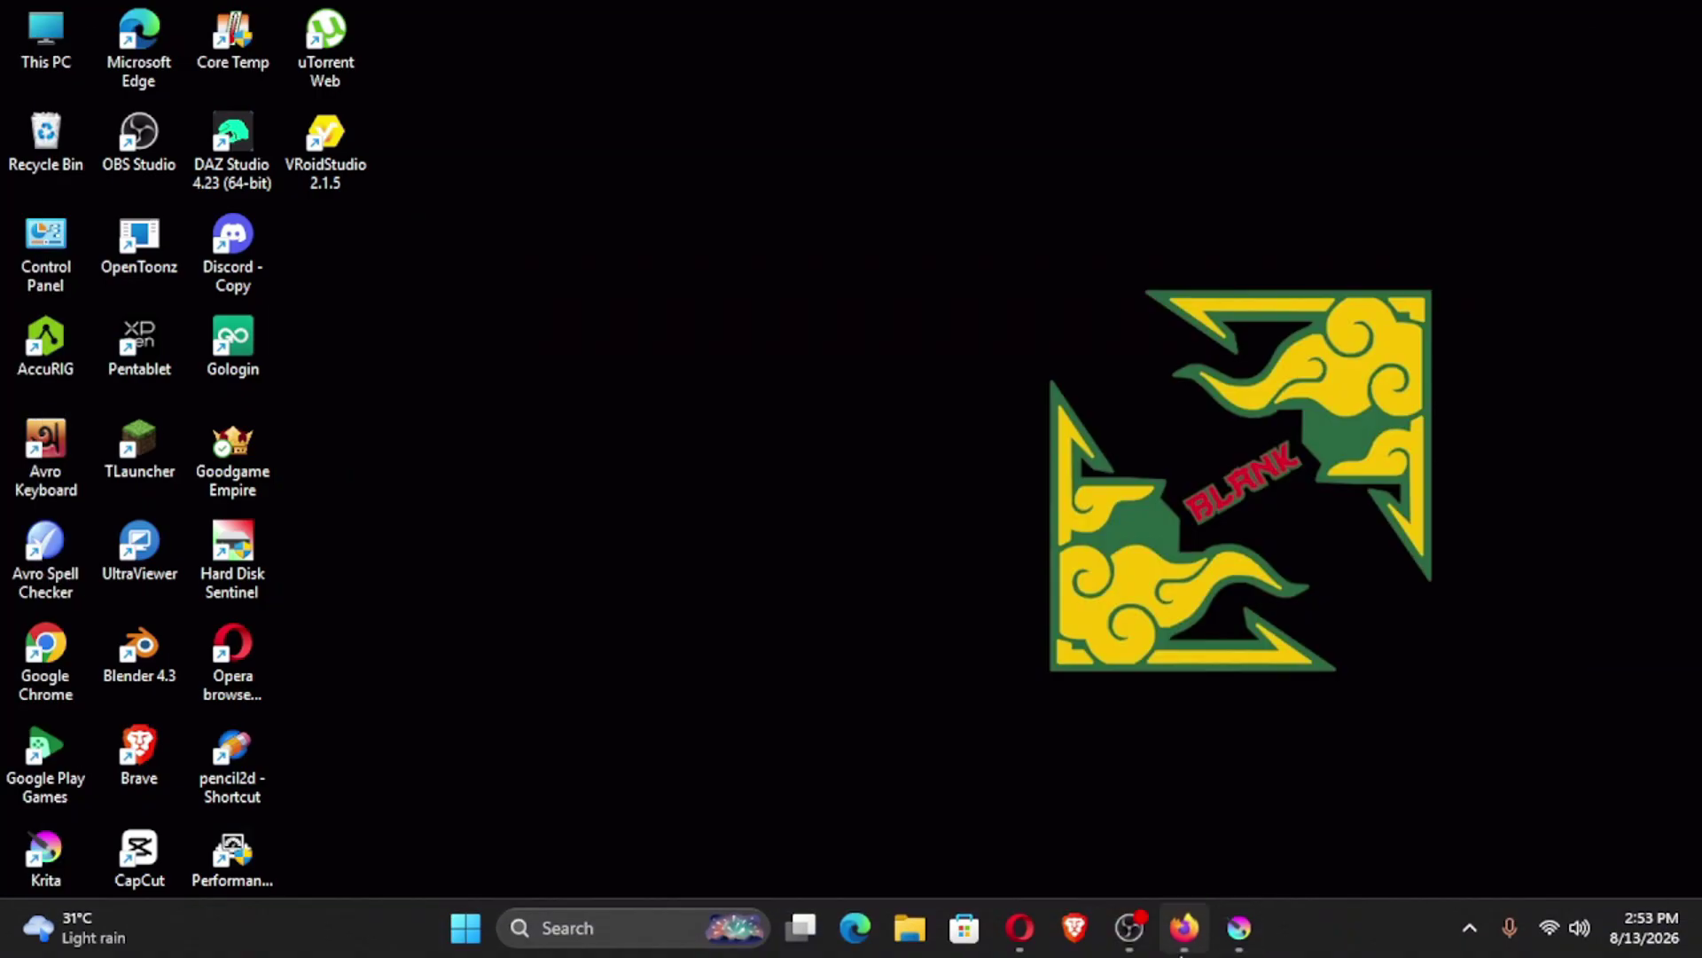
{"action": "left_click", "coordinate": [1237, 931]}
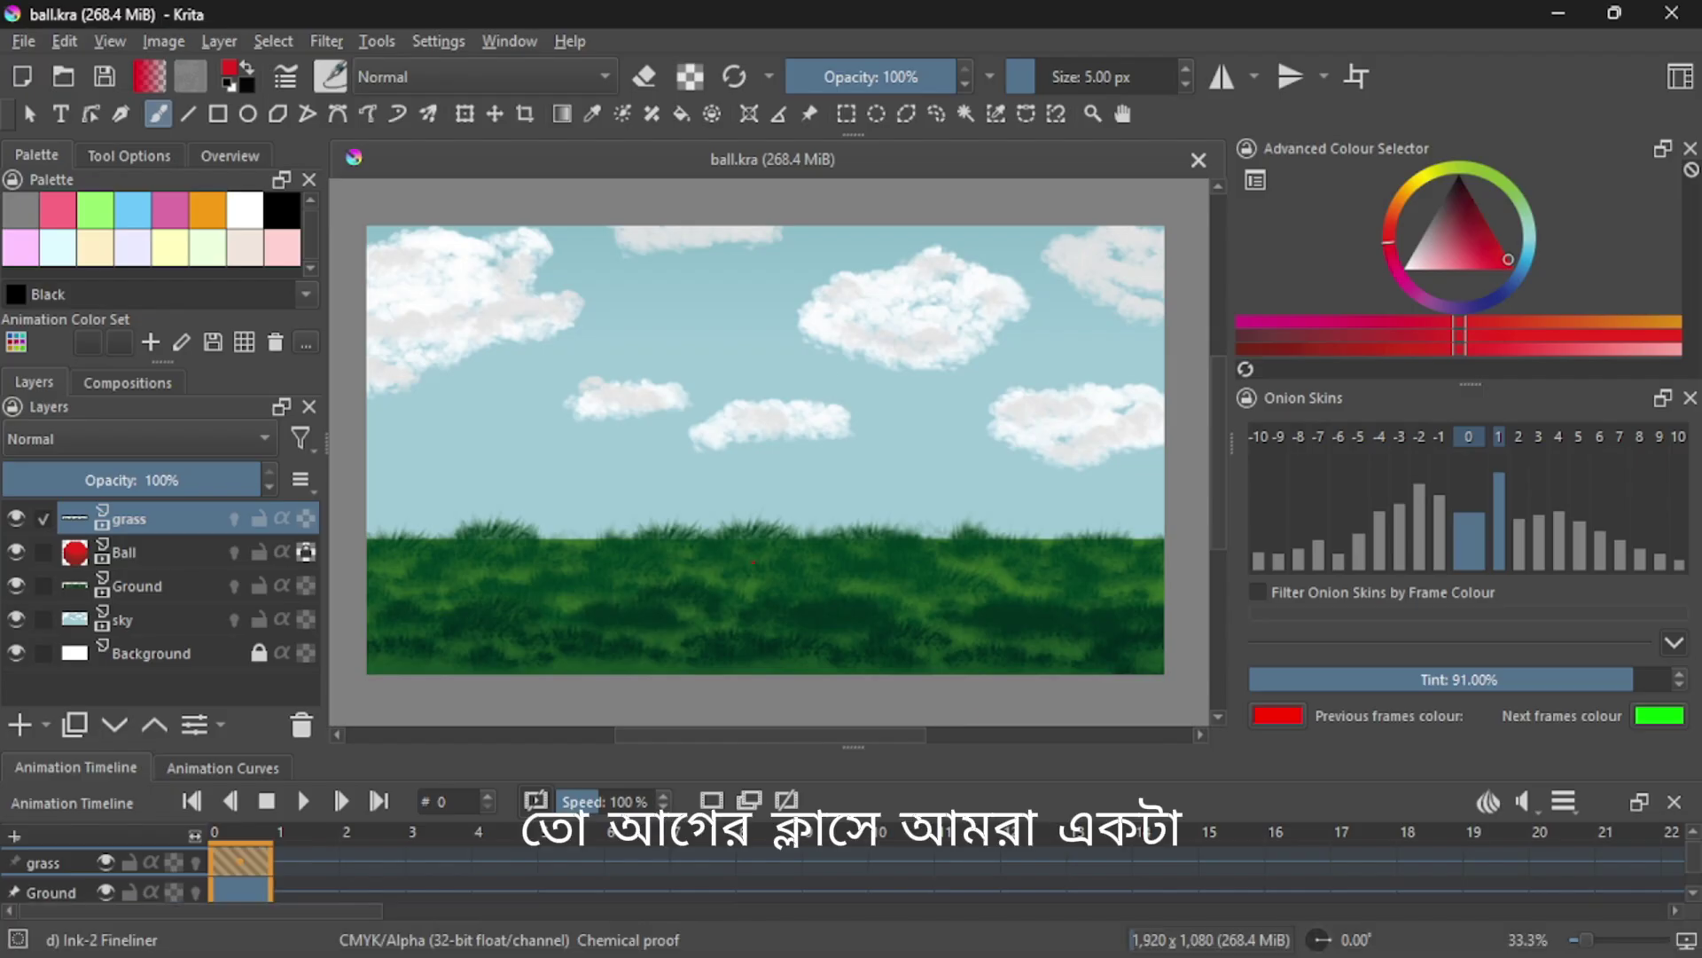
Step: Play back the bouncing ball animation twice and pause it to review the ball's motion
{"action": "left_click_drag", "start_coordinate": [806, 401], "coordinate": [865, 443]}
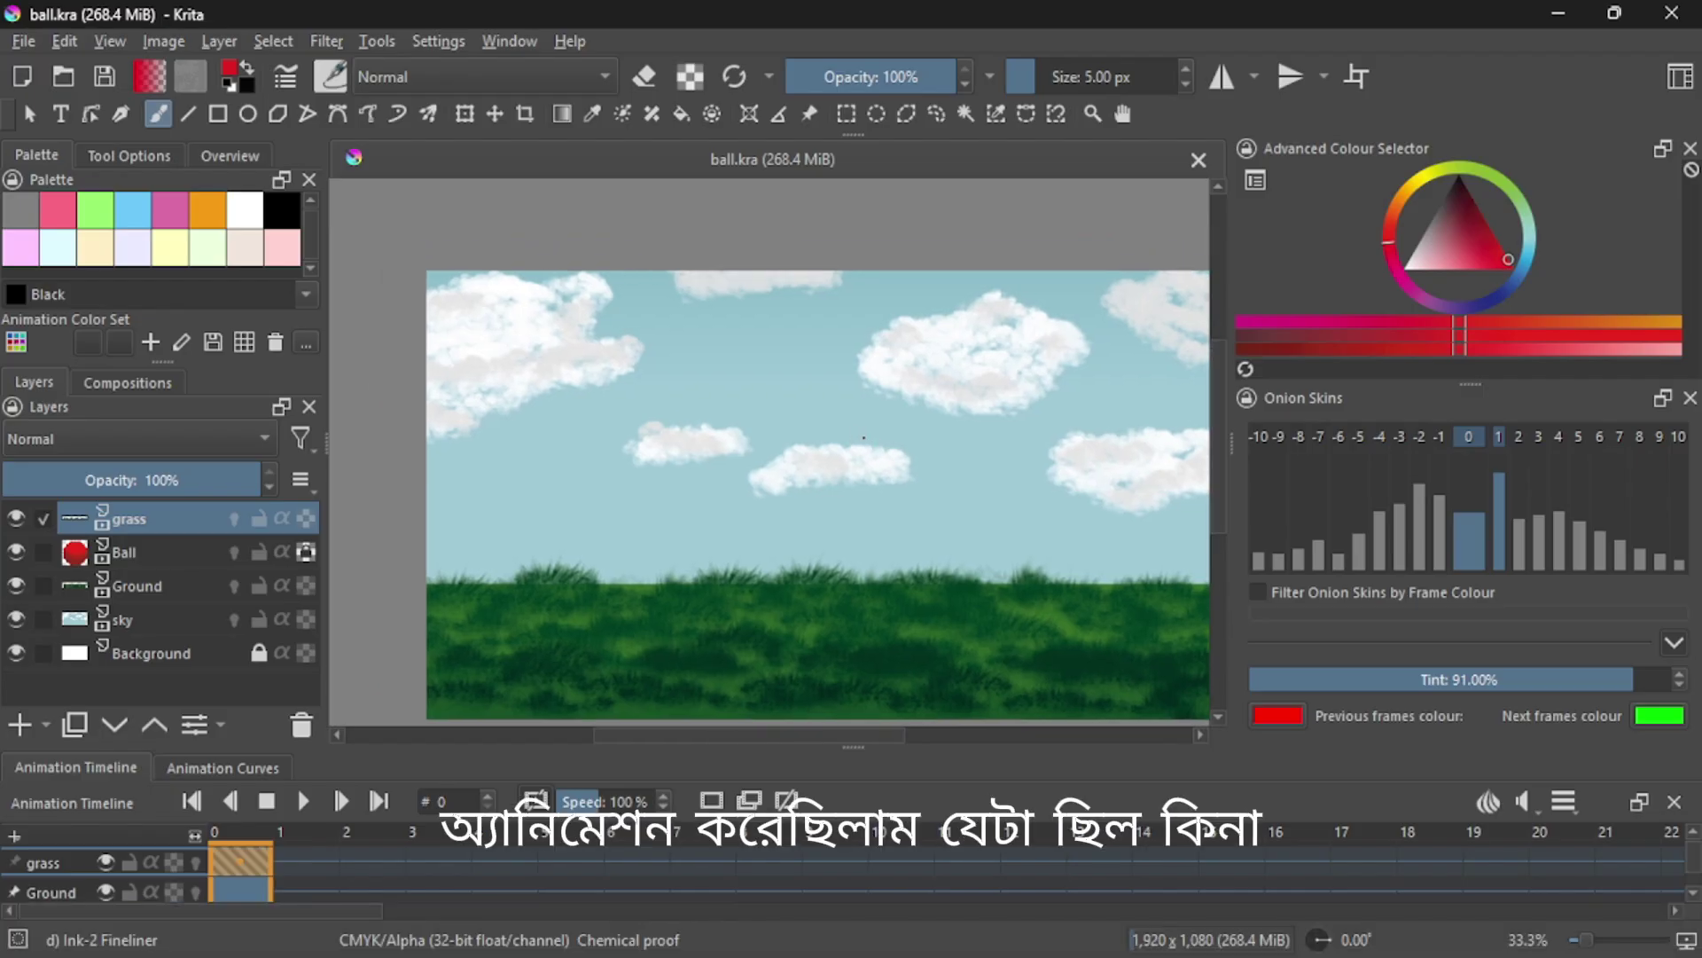
{"action": "left_click", "coordinate": [311, 800]}
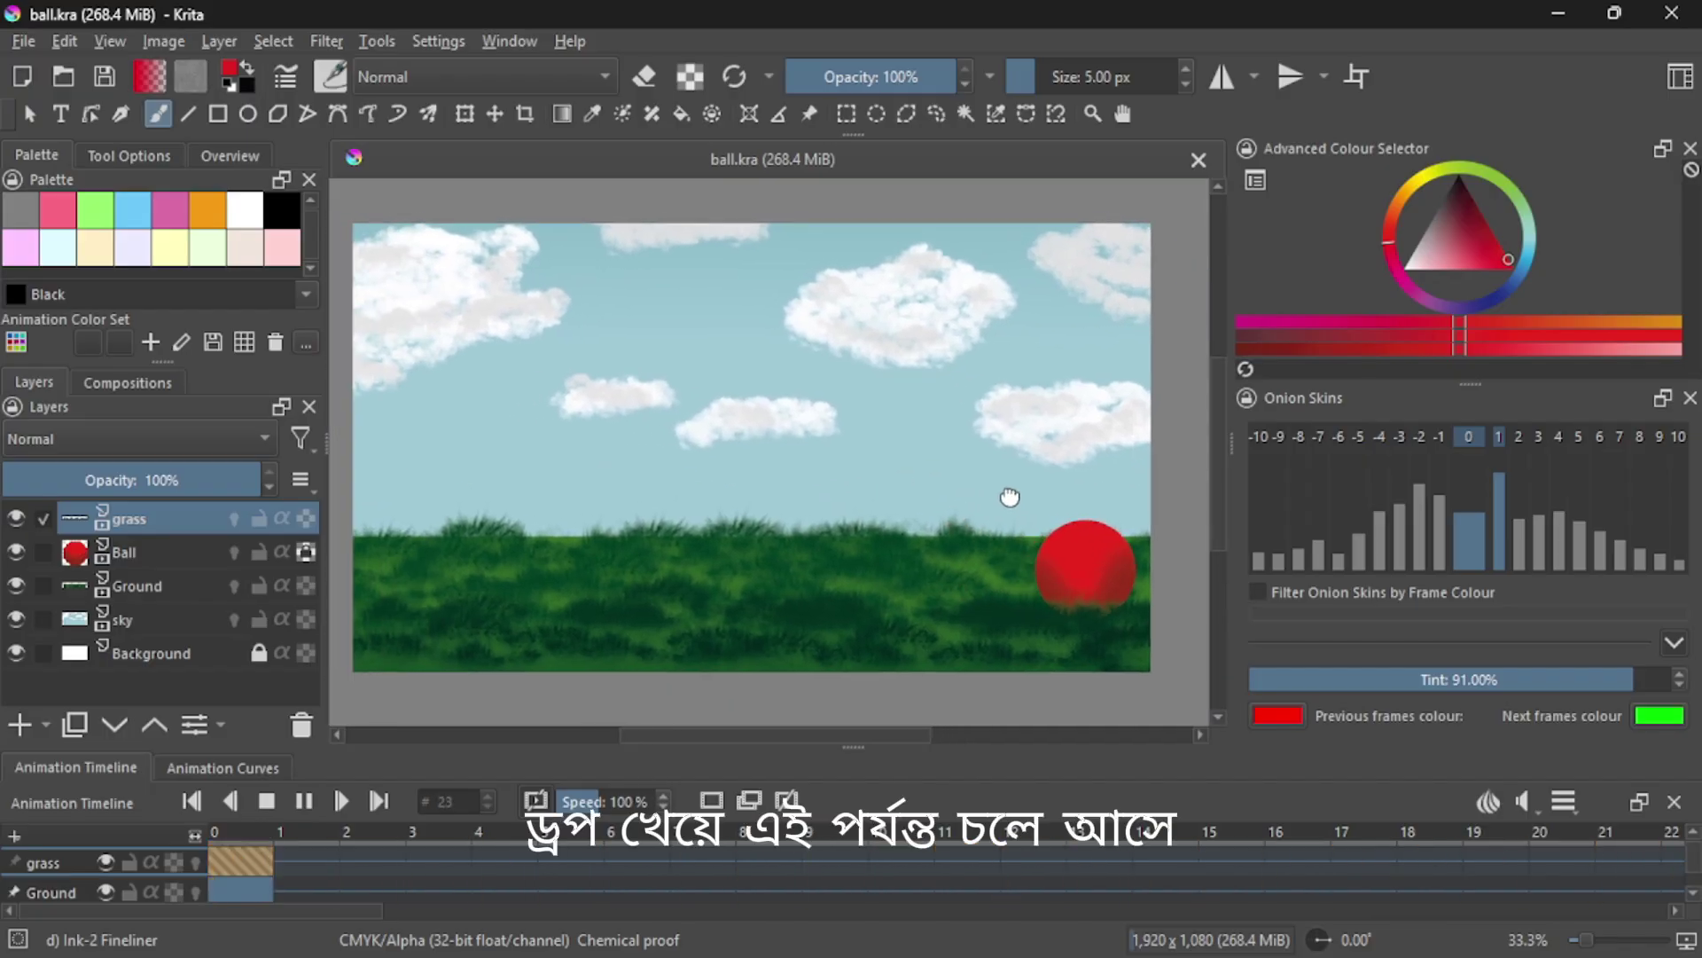
{"action": "left_click", "coordinate": [305, 802]}
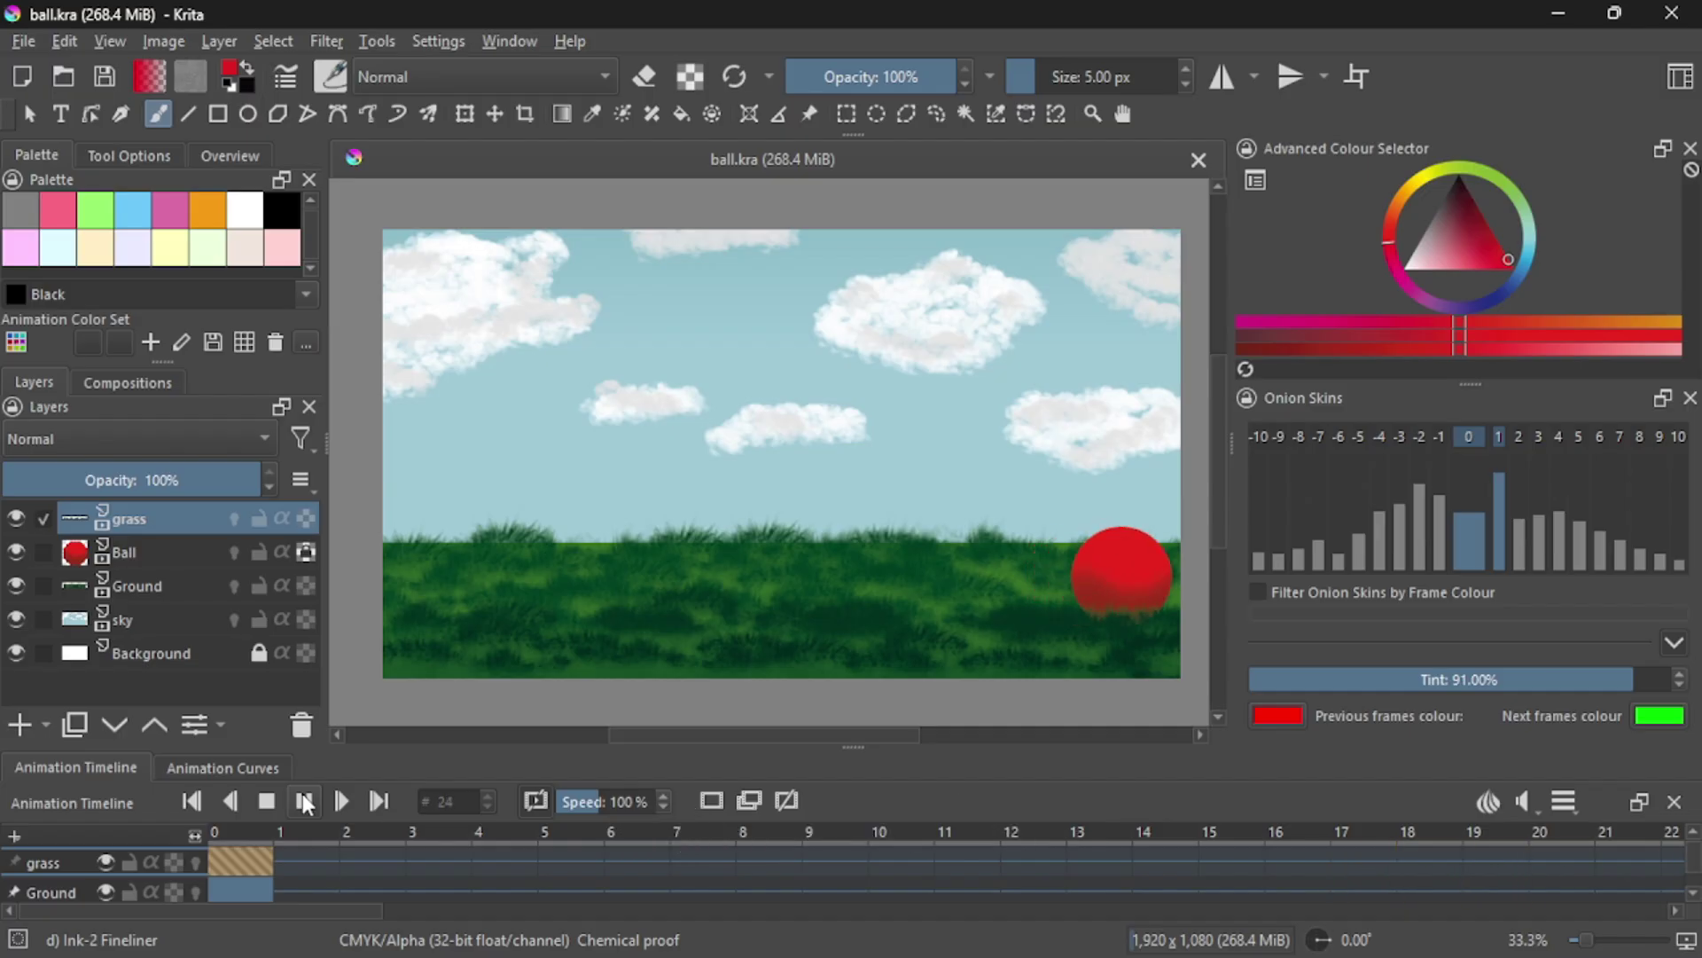
{"action": "left_click", "coordinate": [266, 801]}
{"action": "left_click", "coordinate": [304, 802]}
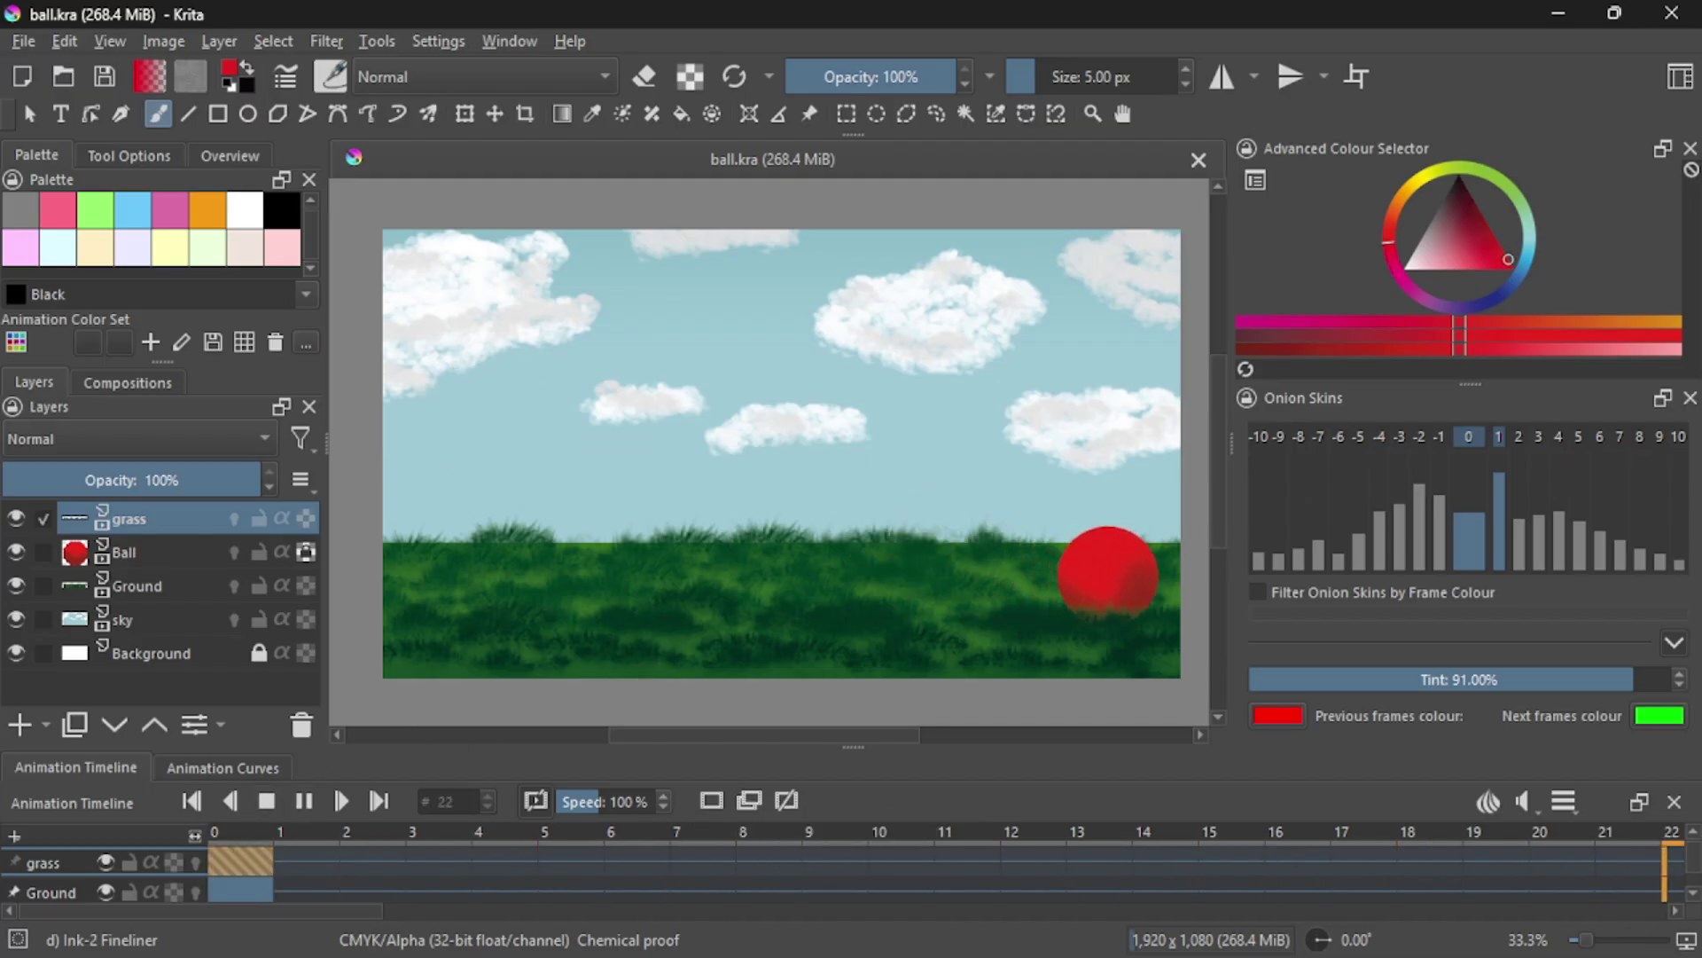
{"action": "left_click", "coordinate": [308, 799]}
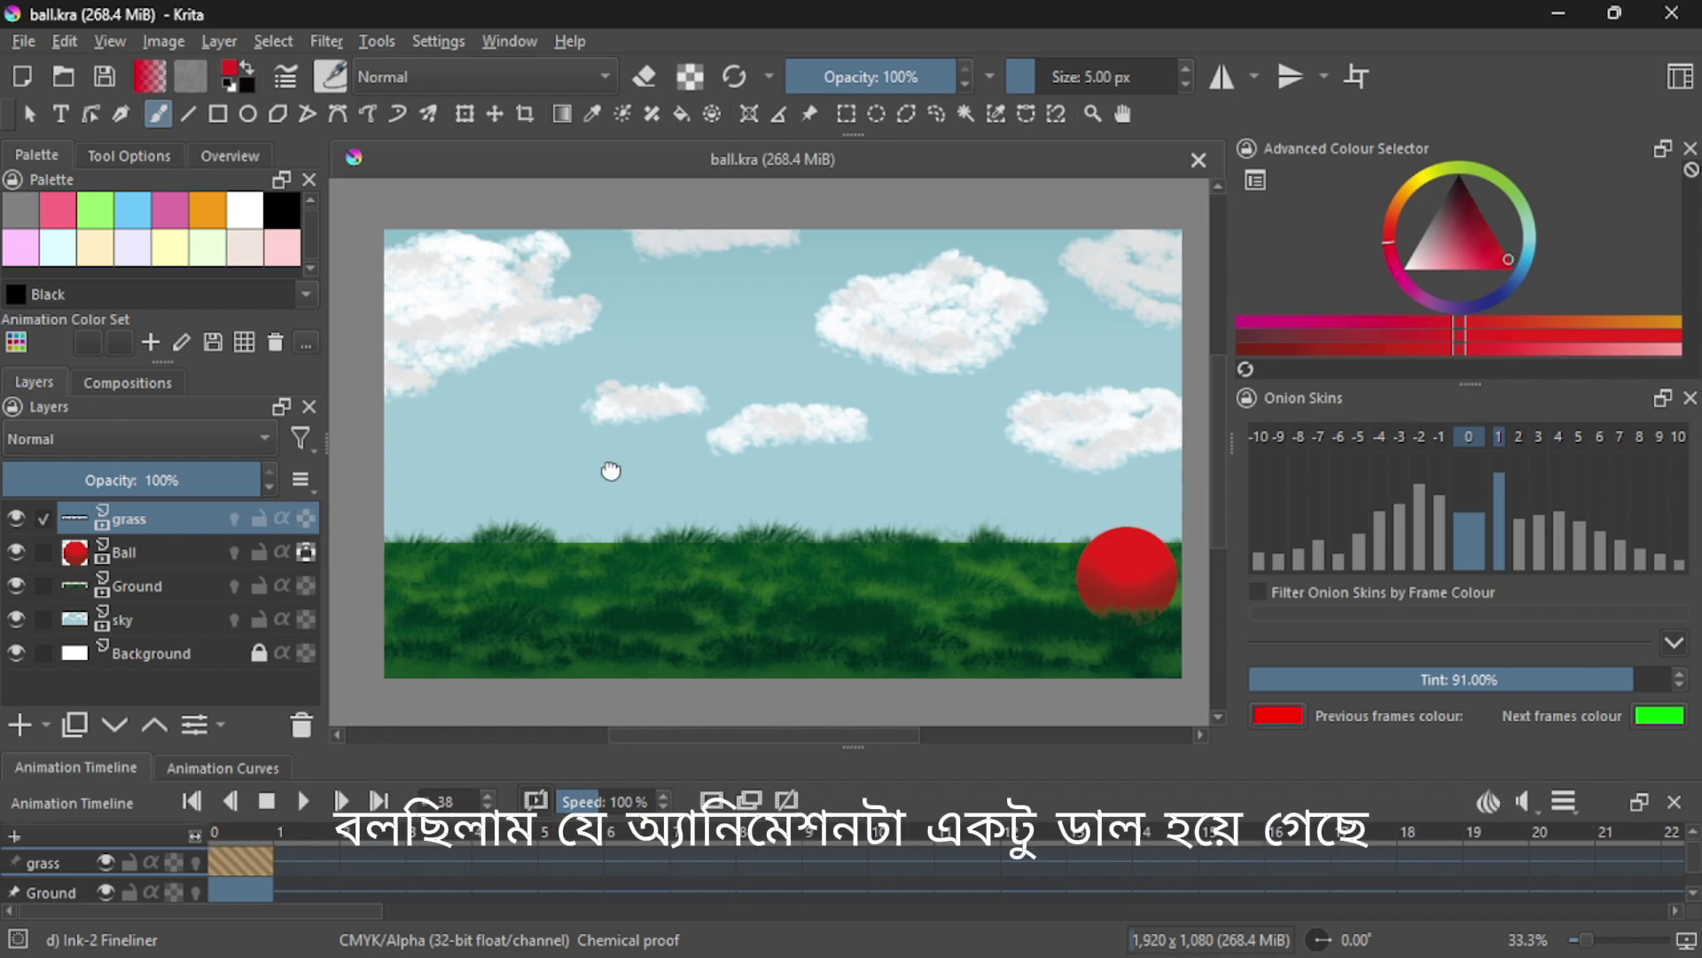
{"action": "left_click_drag", "start_coordinate": [609, 467], "coordinate": [596, 492]}
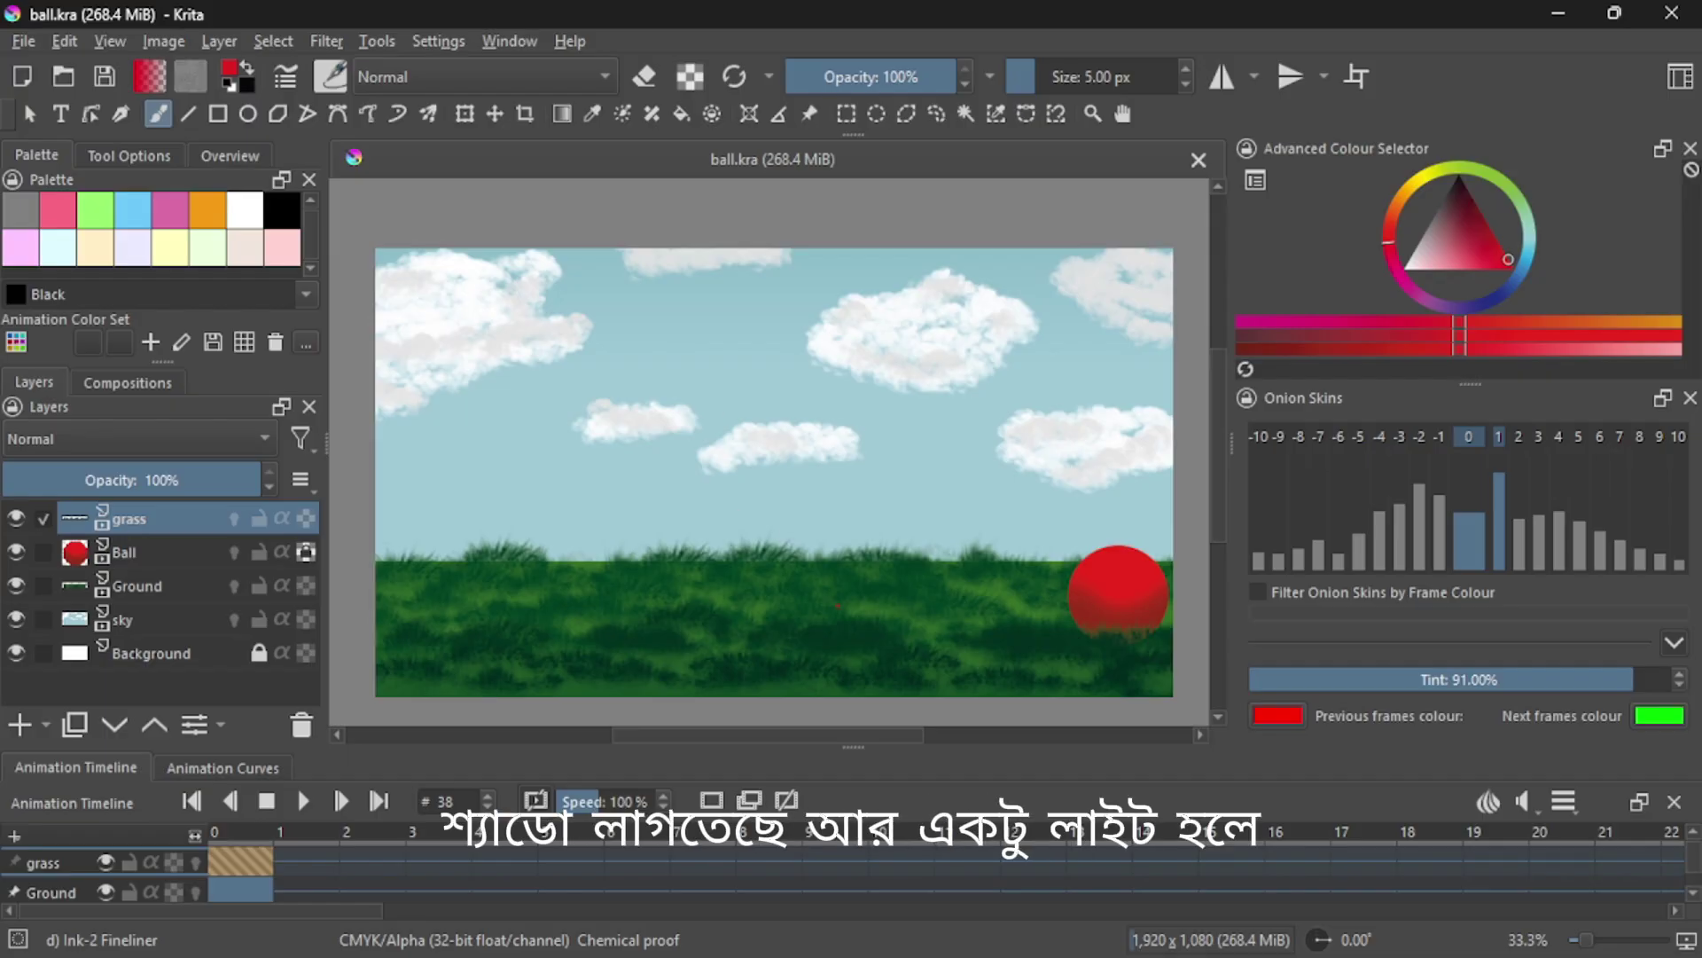
{"action": "left_click_drag", "start_coordinate": [870, 500], "coordinate": [898, 475]}
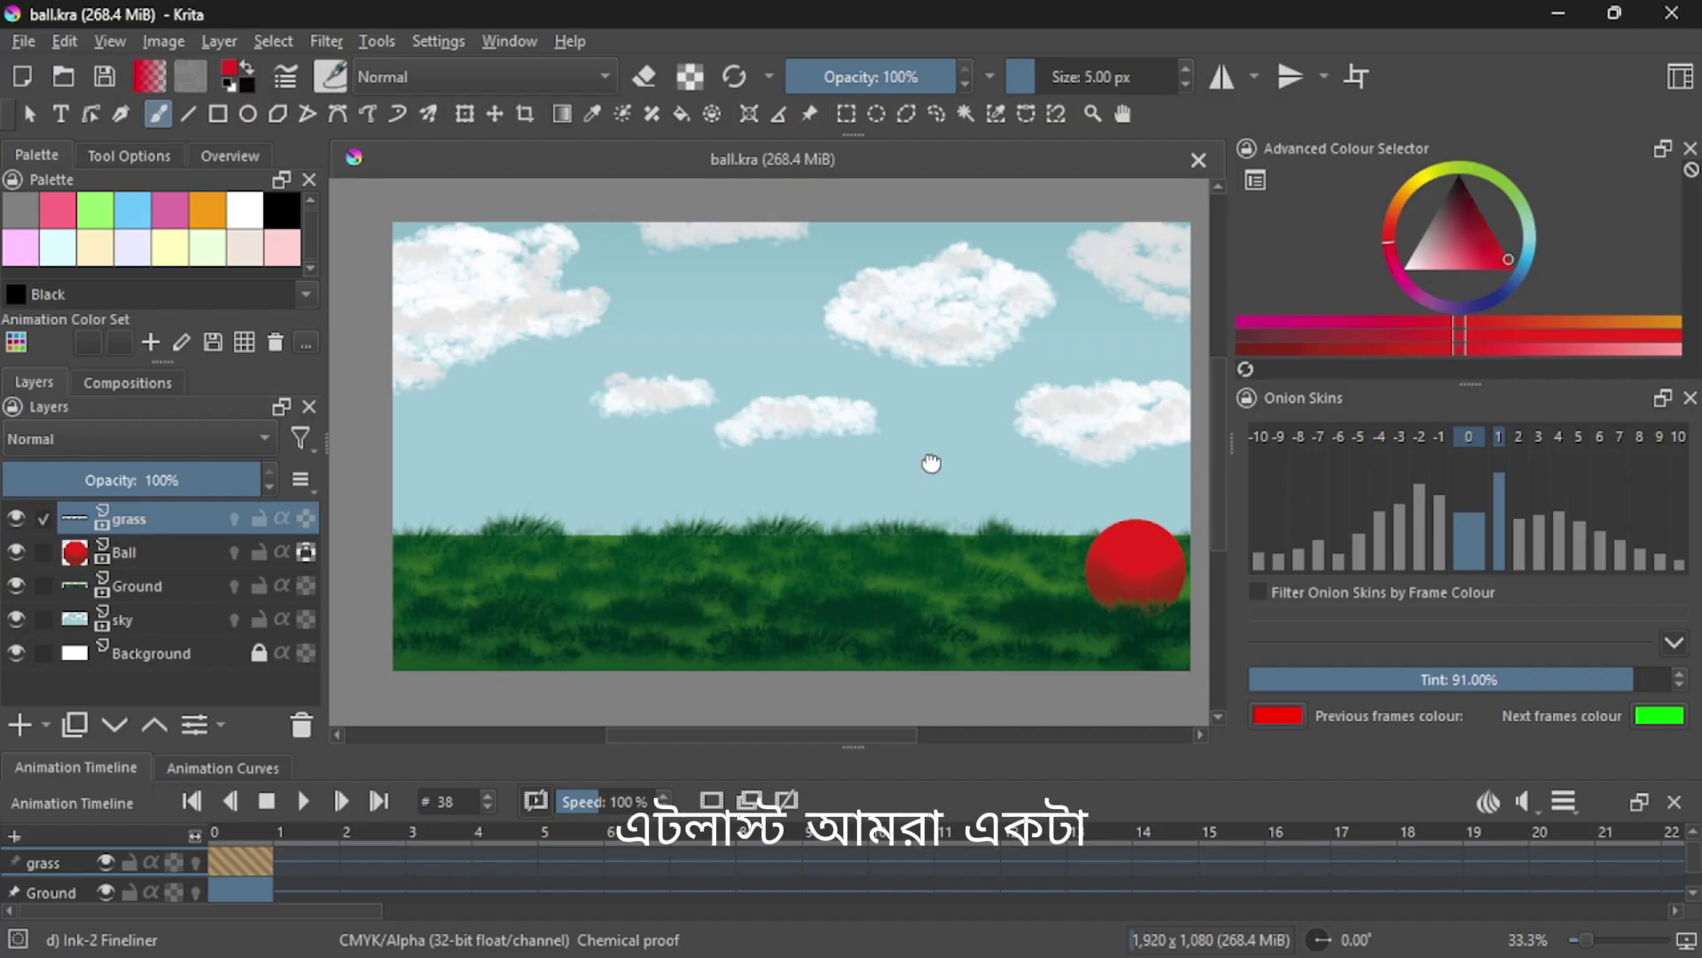
{"action": "left_click_drag", "start_coordinate": [931, 464], "coordinate": [913, 471]}
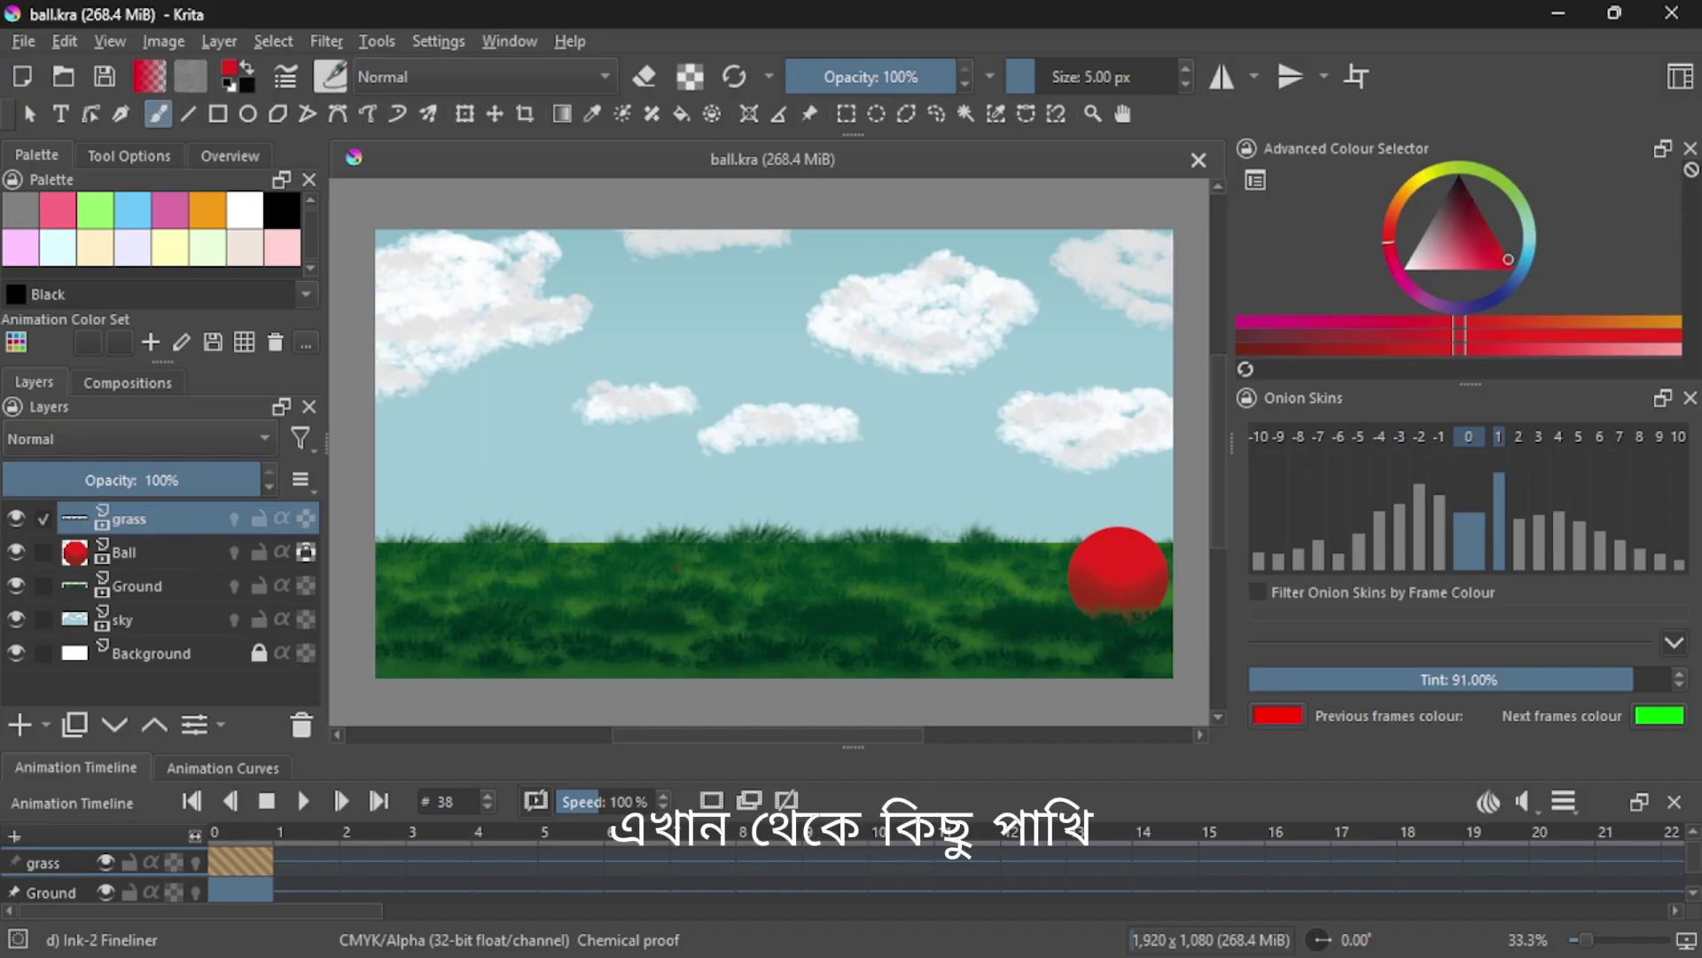
{"action": "mouse_move", "coordinate": [959, 498]}
{"action": "left_mouse_down"}
{"action": "mouse_move", "coordinate": [981, 524]}
{"action": "mouse_move", "coordinate": [967, 499]}
{"action": "left_mouse_up"}
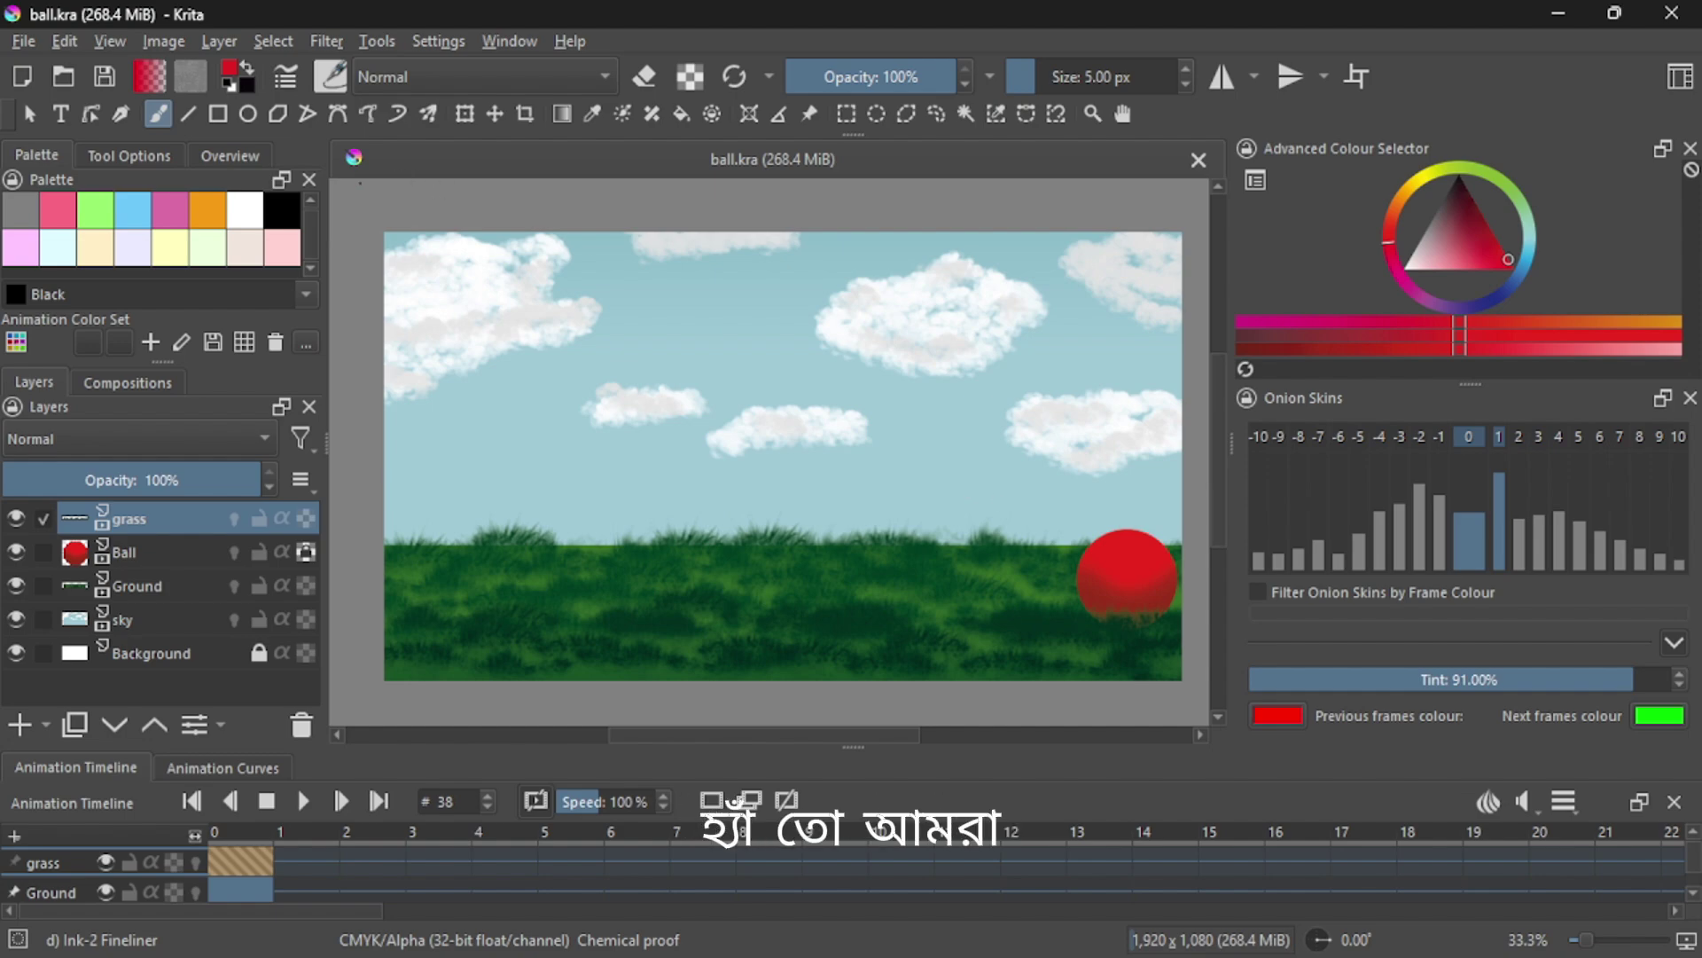
{"action": "mouse_move", "coordinate": [790, 427]}
{"action": "left_mouse_down"}
{"action": "mouse_move", "coordinate": [801, 365]}
{"action": "mouse_move", "coordinate": [779, 397]}
{"action": "left_mouse_up"}
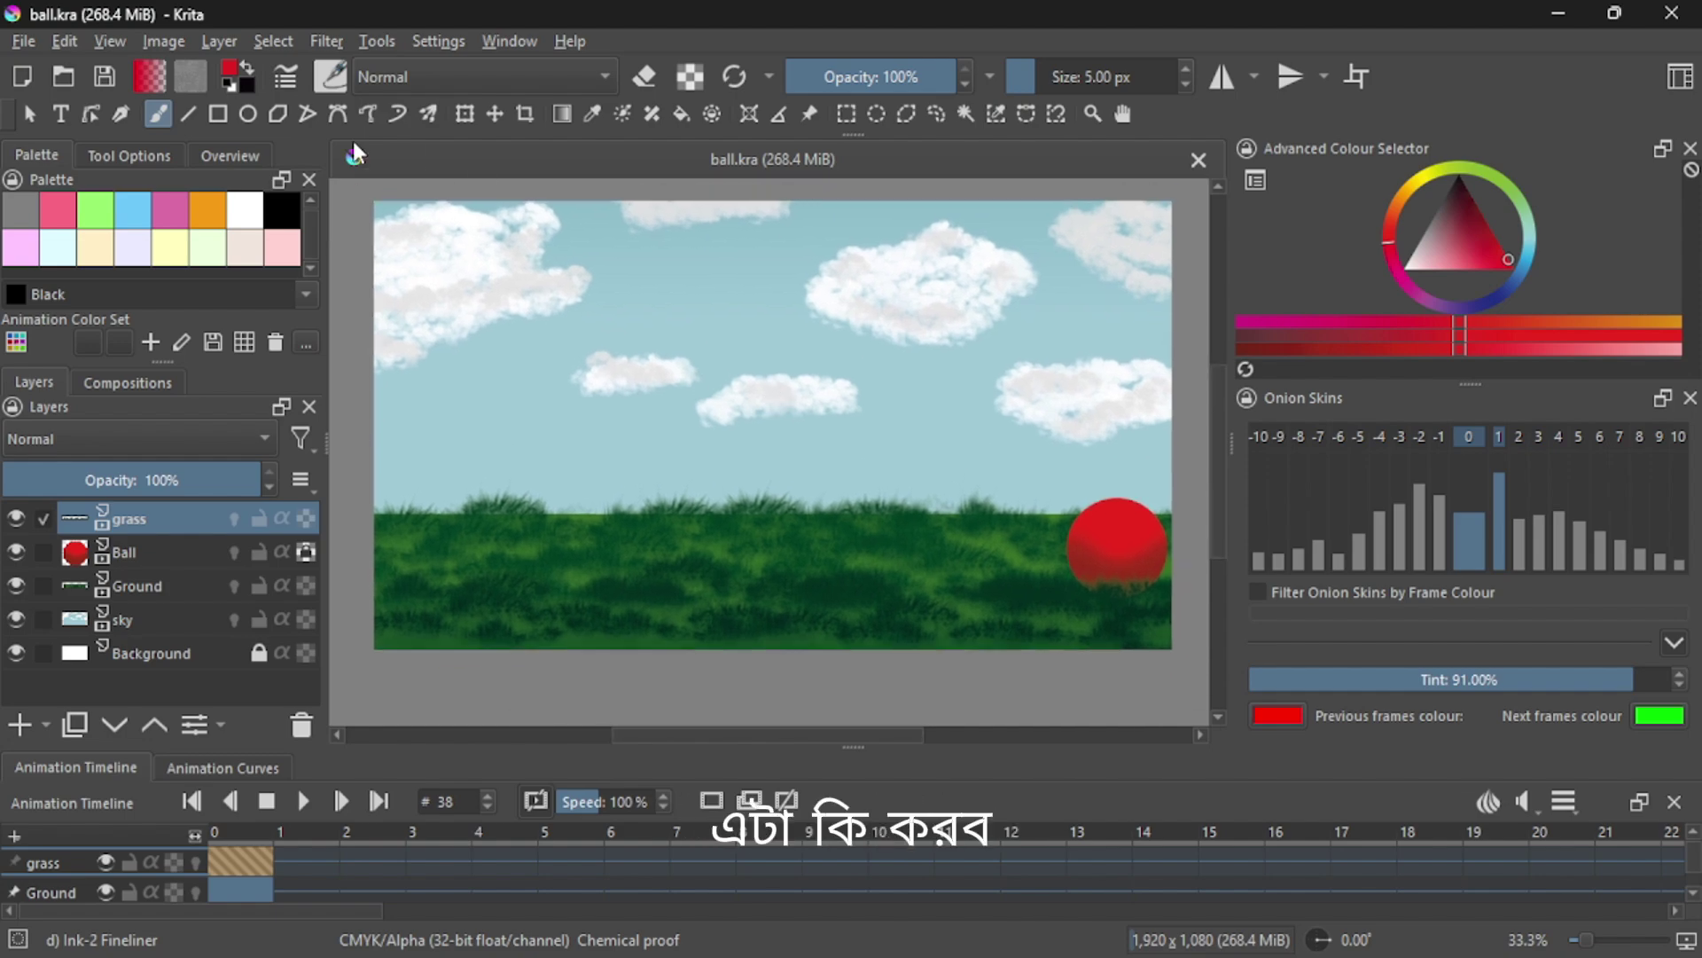
Step: Save the ball animation file and turn off alpha lock on the Ball layer
{"action": "left_click", "coordinate": [24, 43]}
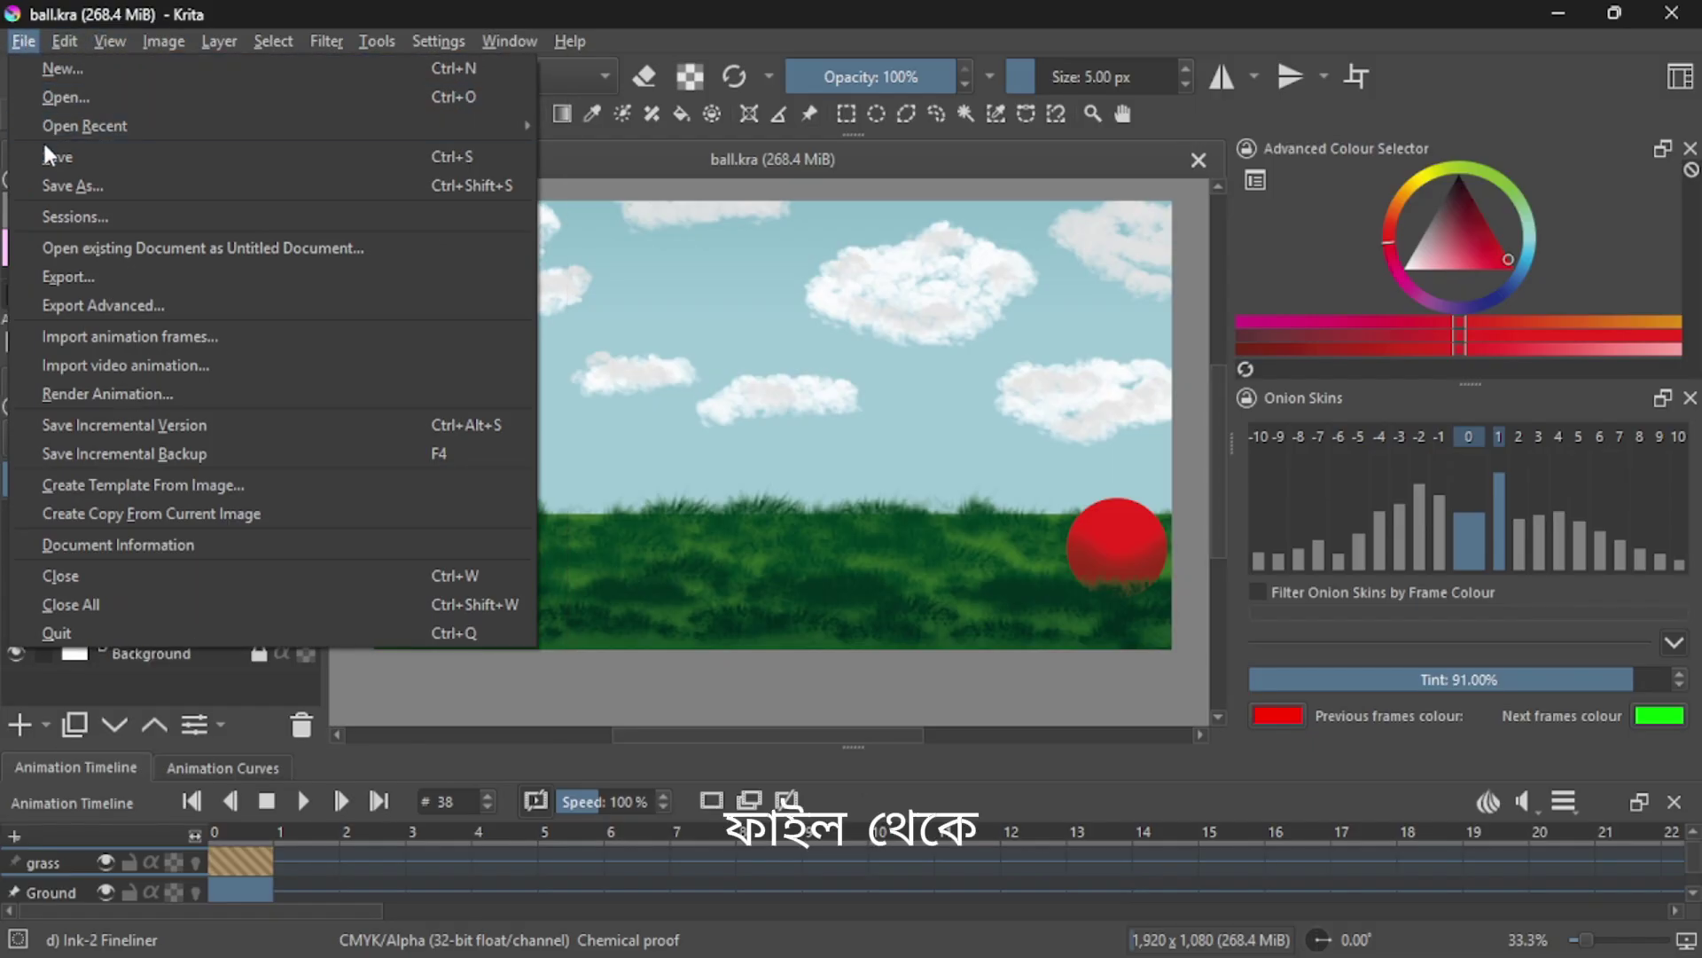
{"action": "left_click", "coordinate": [49, 157]}
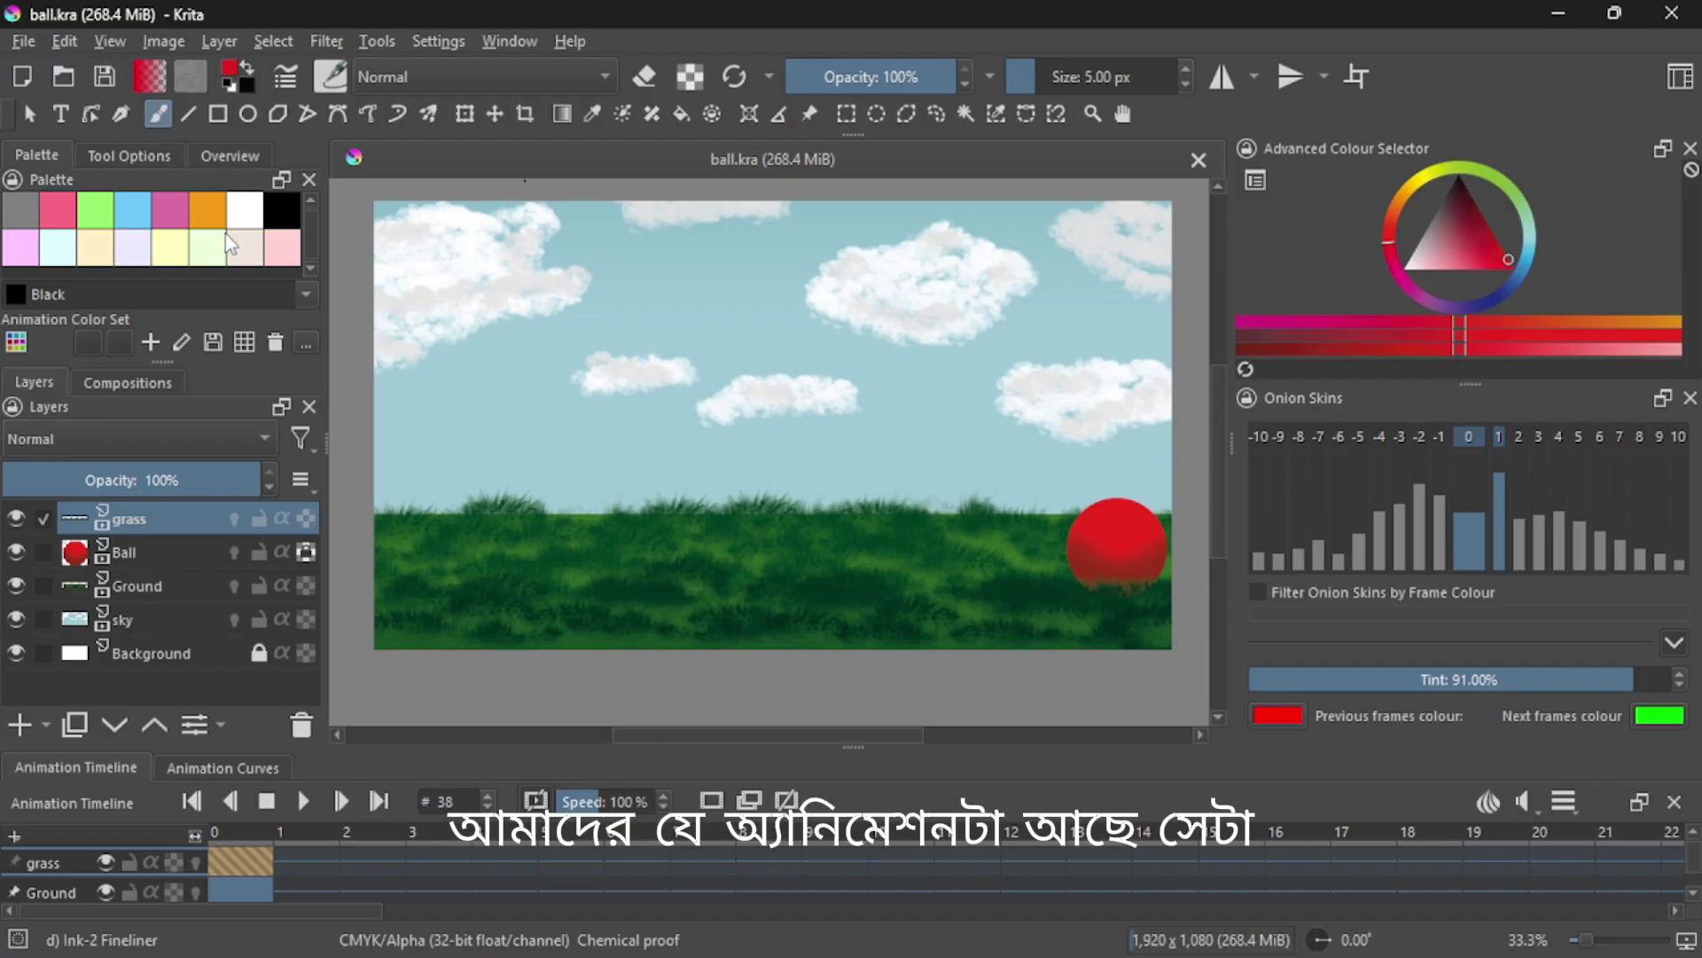
{"action": "scroll", "coordinate": [780, 395], "scroll_direction": "up", "scroll_amount": 2}
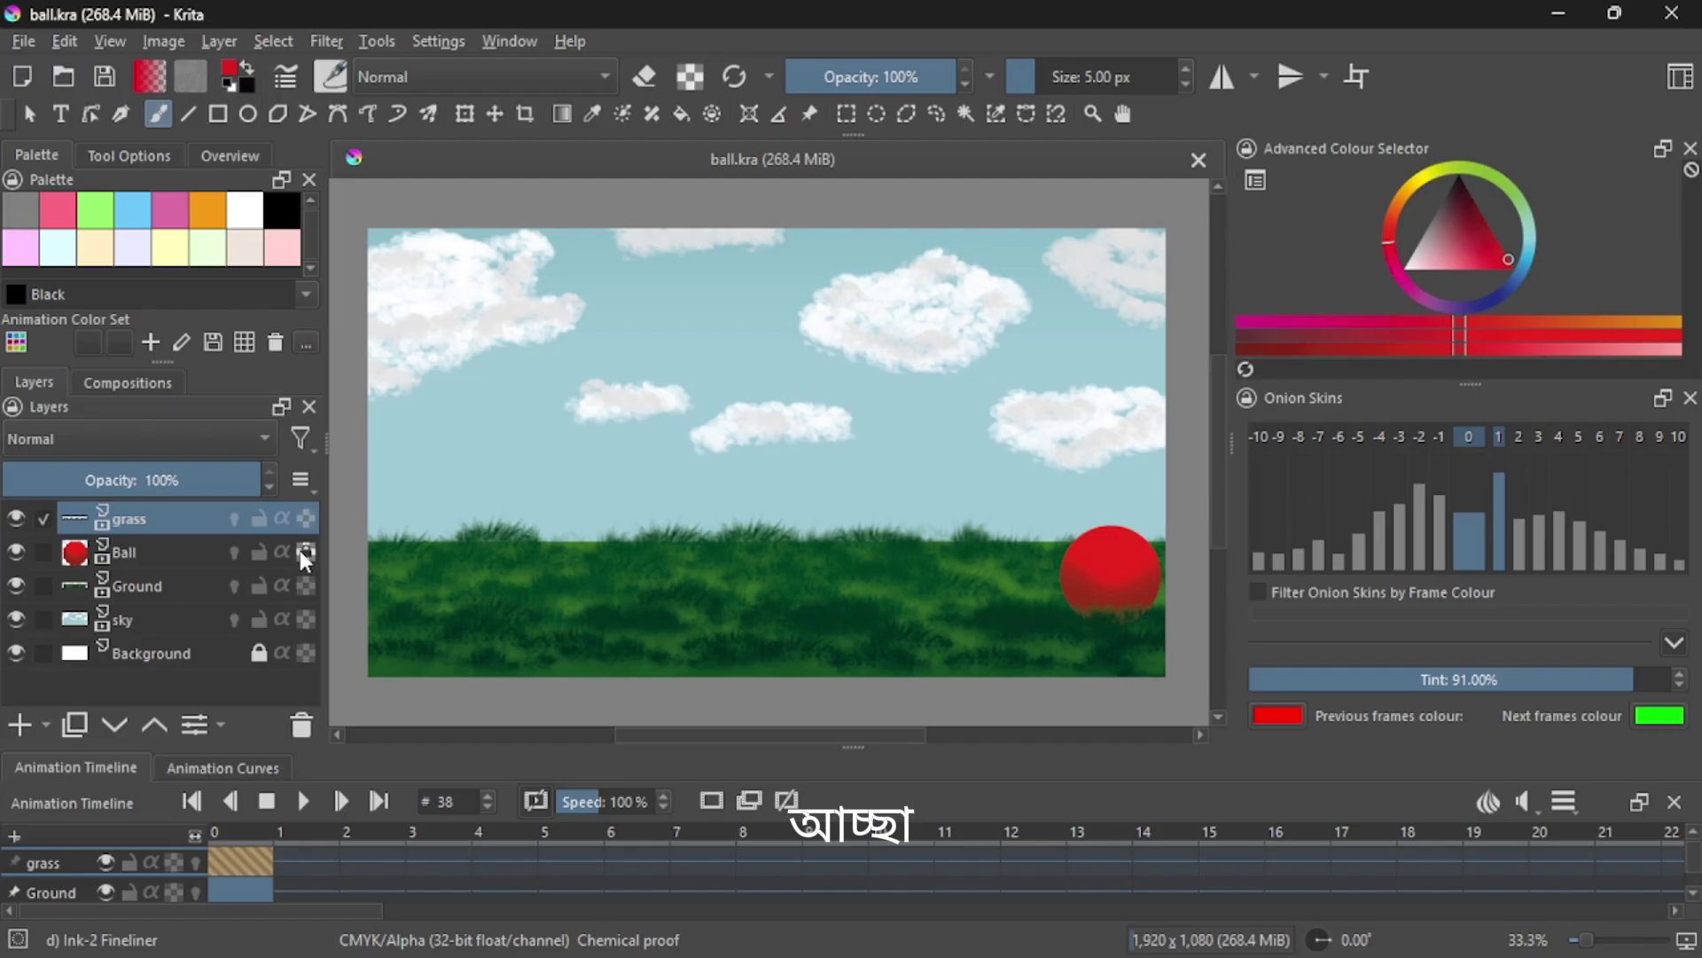
{"action": "left_click", "coordinate": [302, 551]}
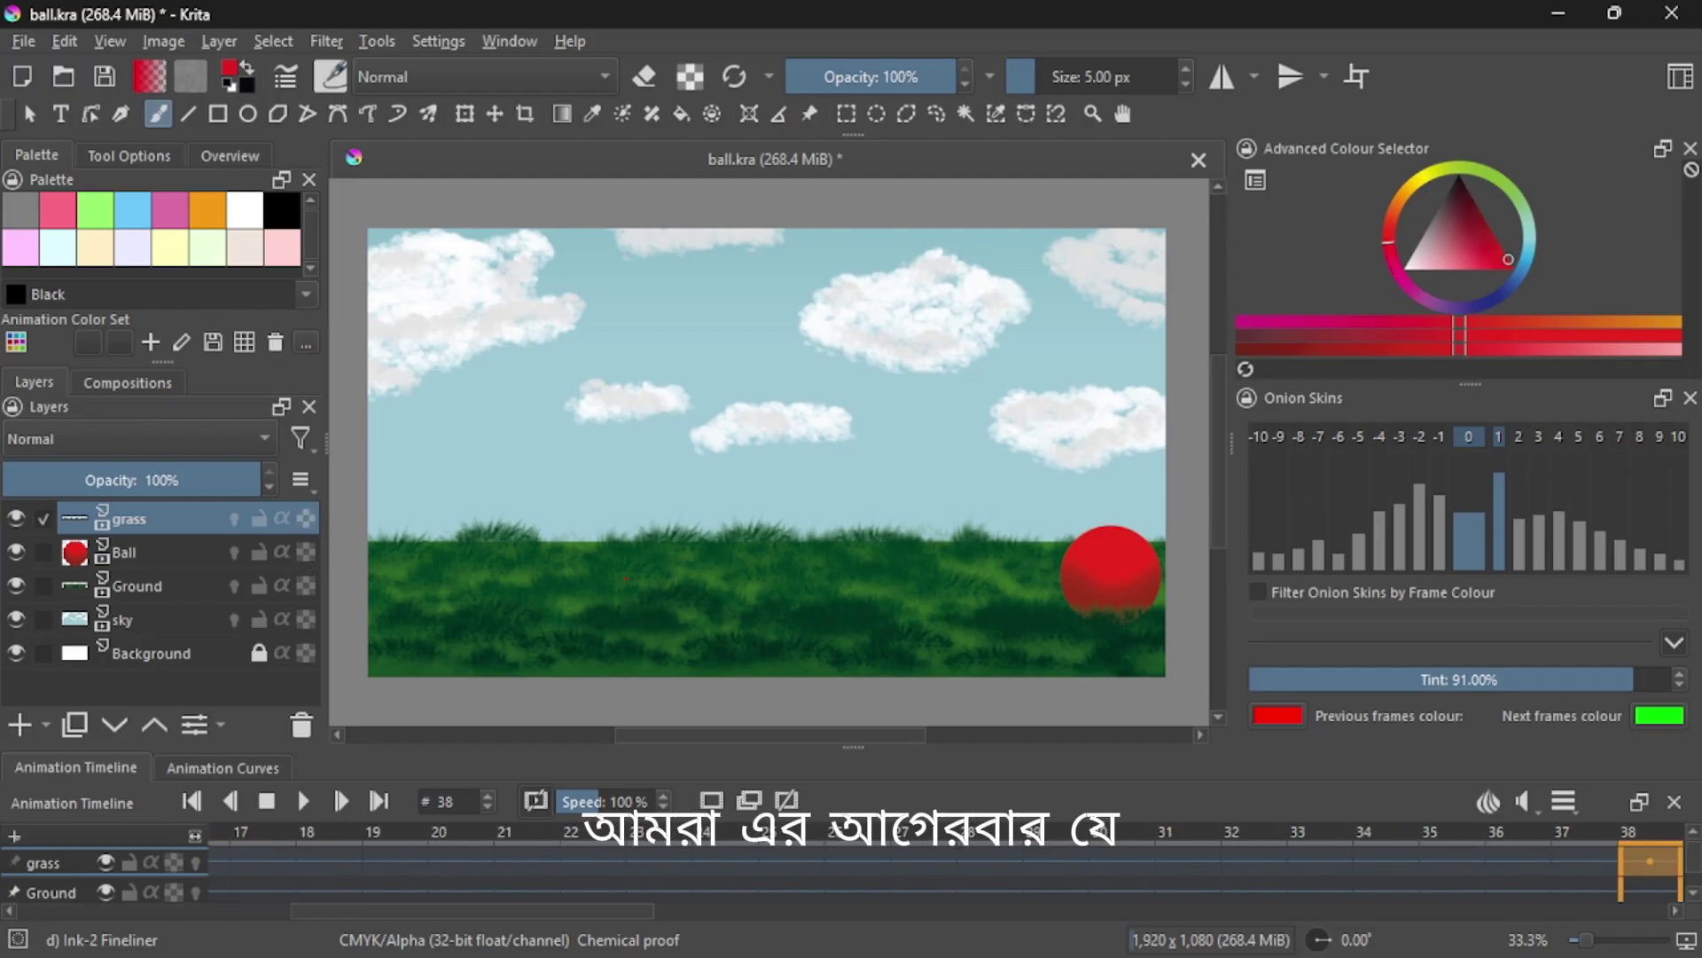
Step: Return to frame 0 and review the Ground, sky, Ball and grass layers one by one, ending on grass
{"action": "scroll", "coordinate": [501, 913], "scroll_direction": "left", "scroll_amount": 5}
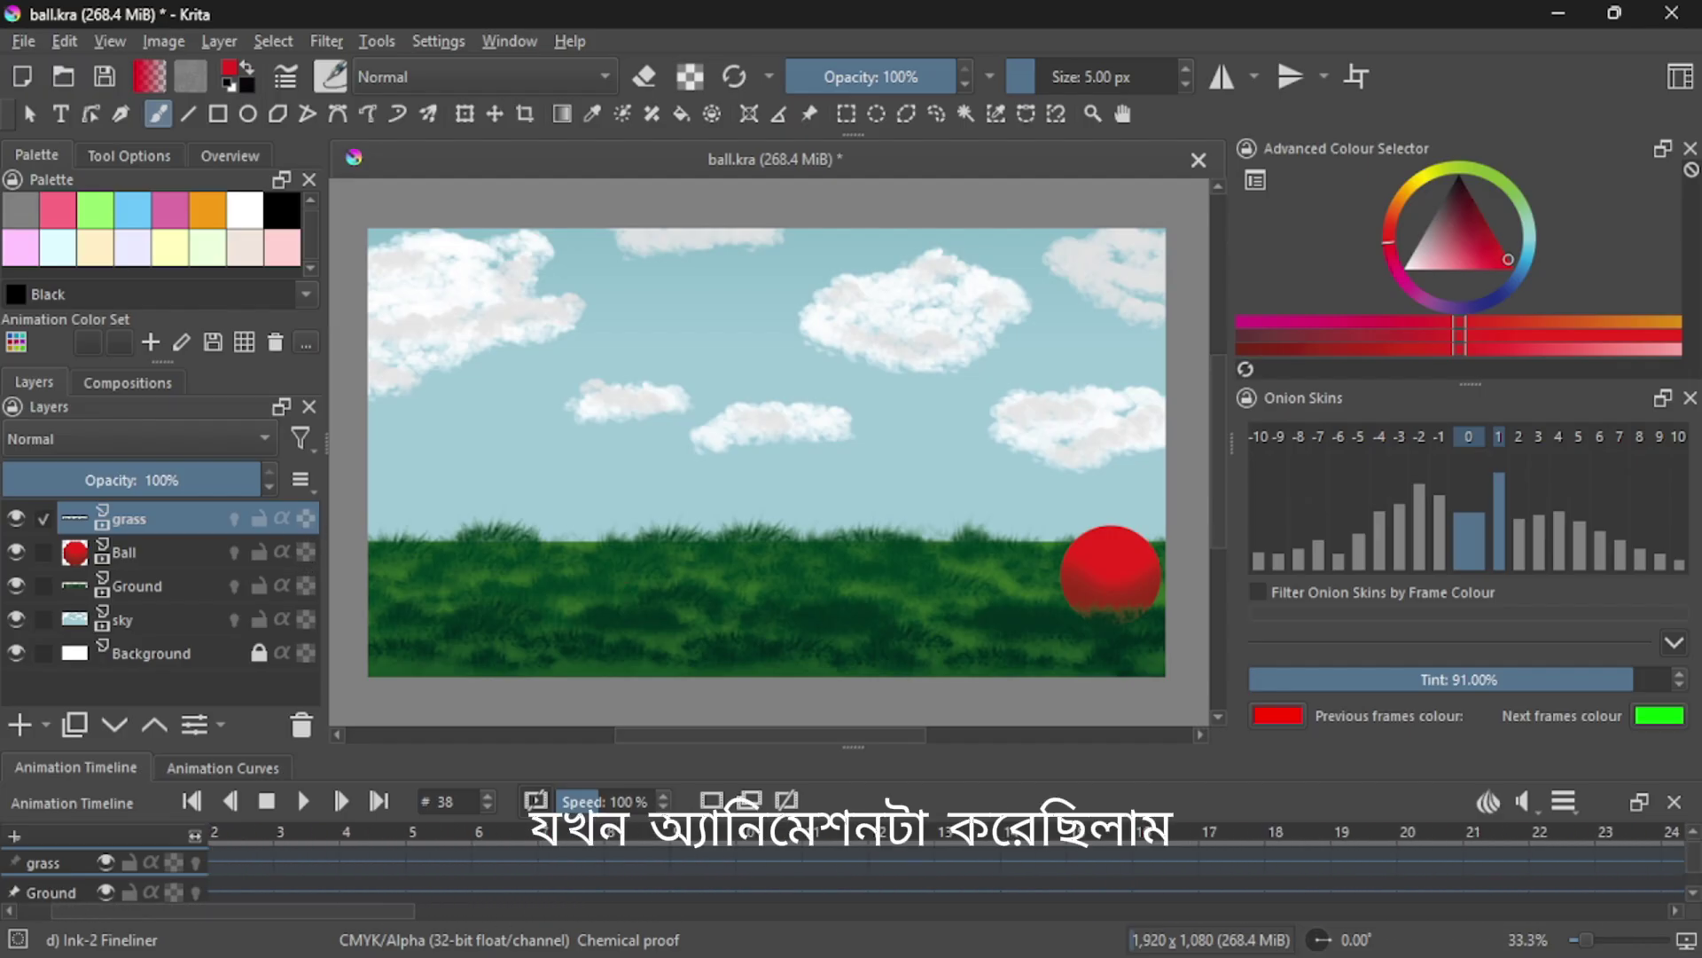
{"action": "left_click", "coordinate": [226, 862]}
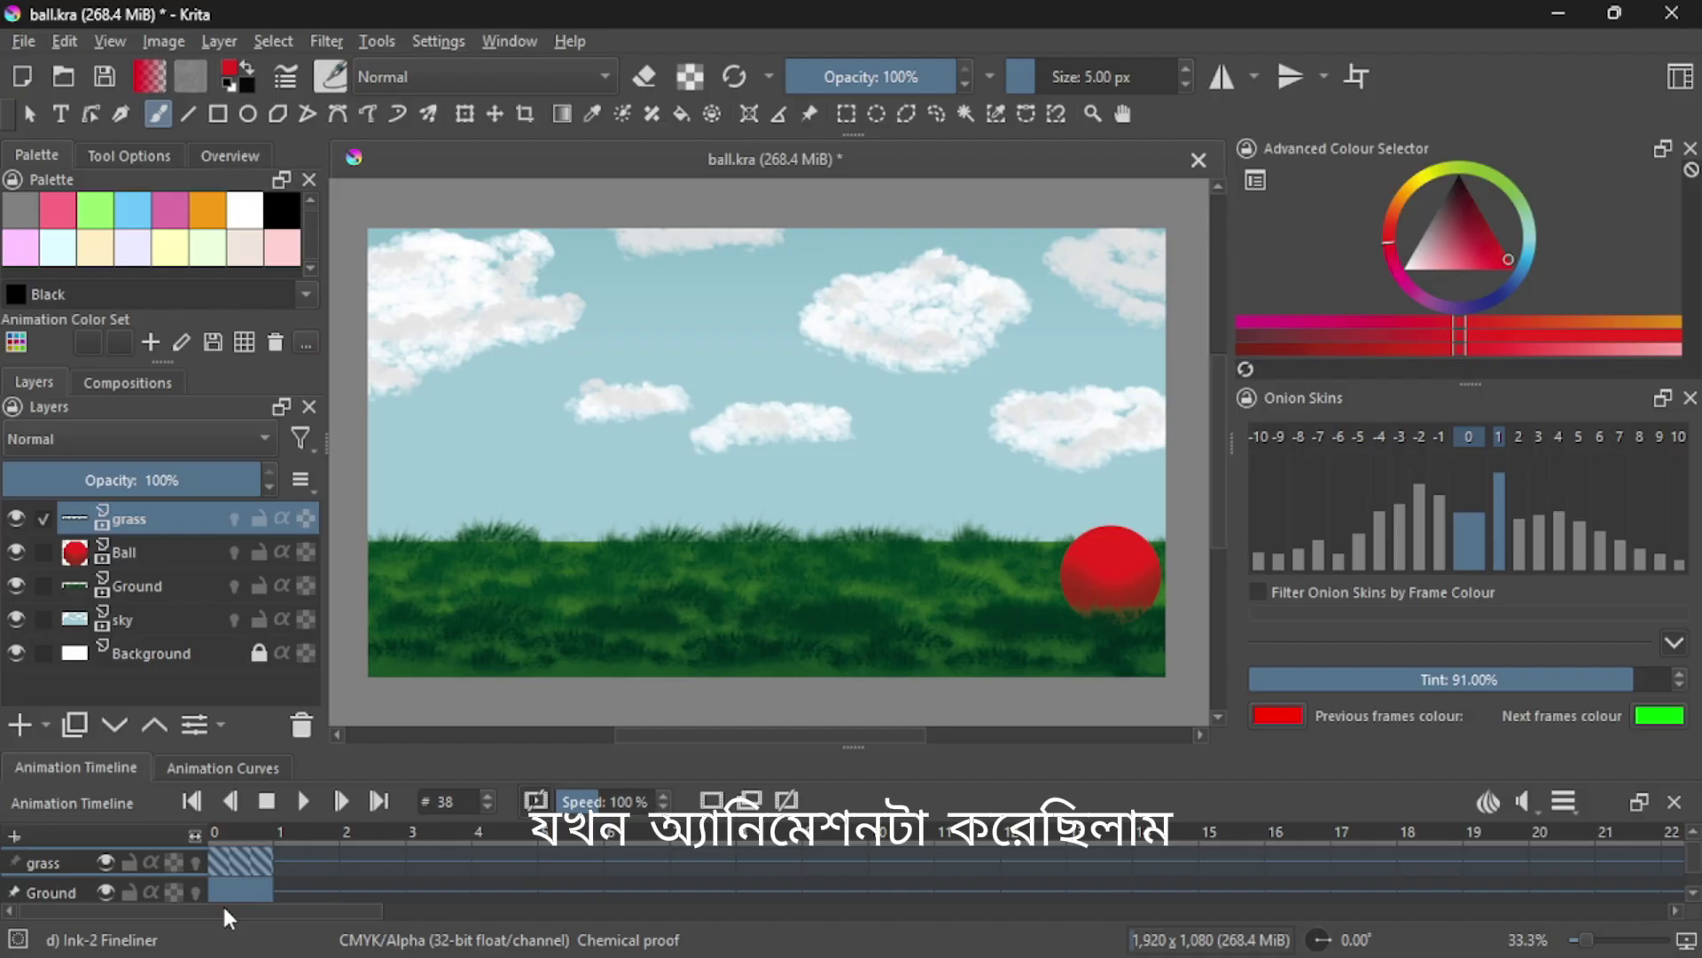
{"action": "left_click", "coordinate": [166, 541]}
{"action": "left_click", "coordinate": [167, 587]}
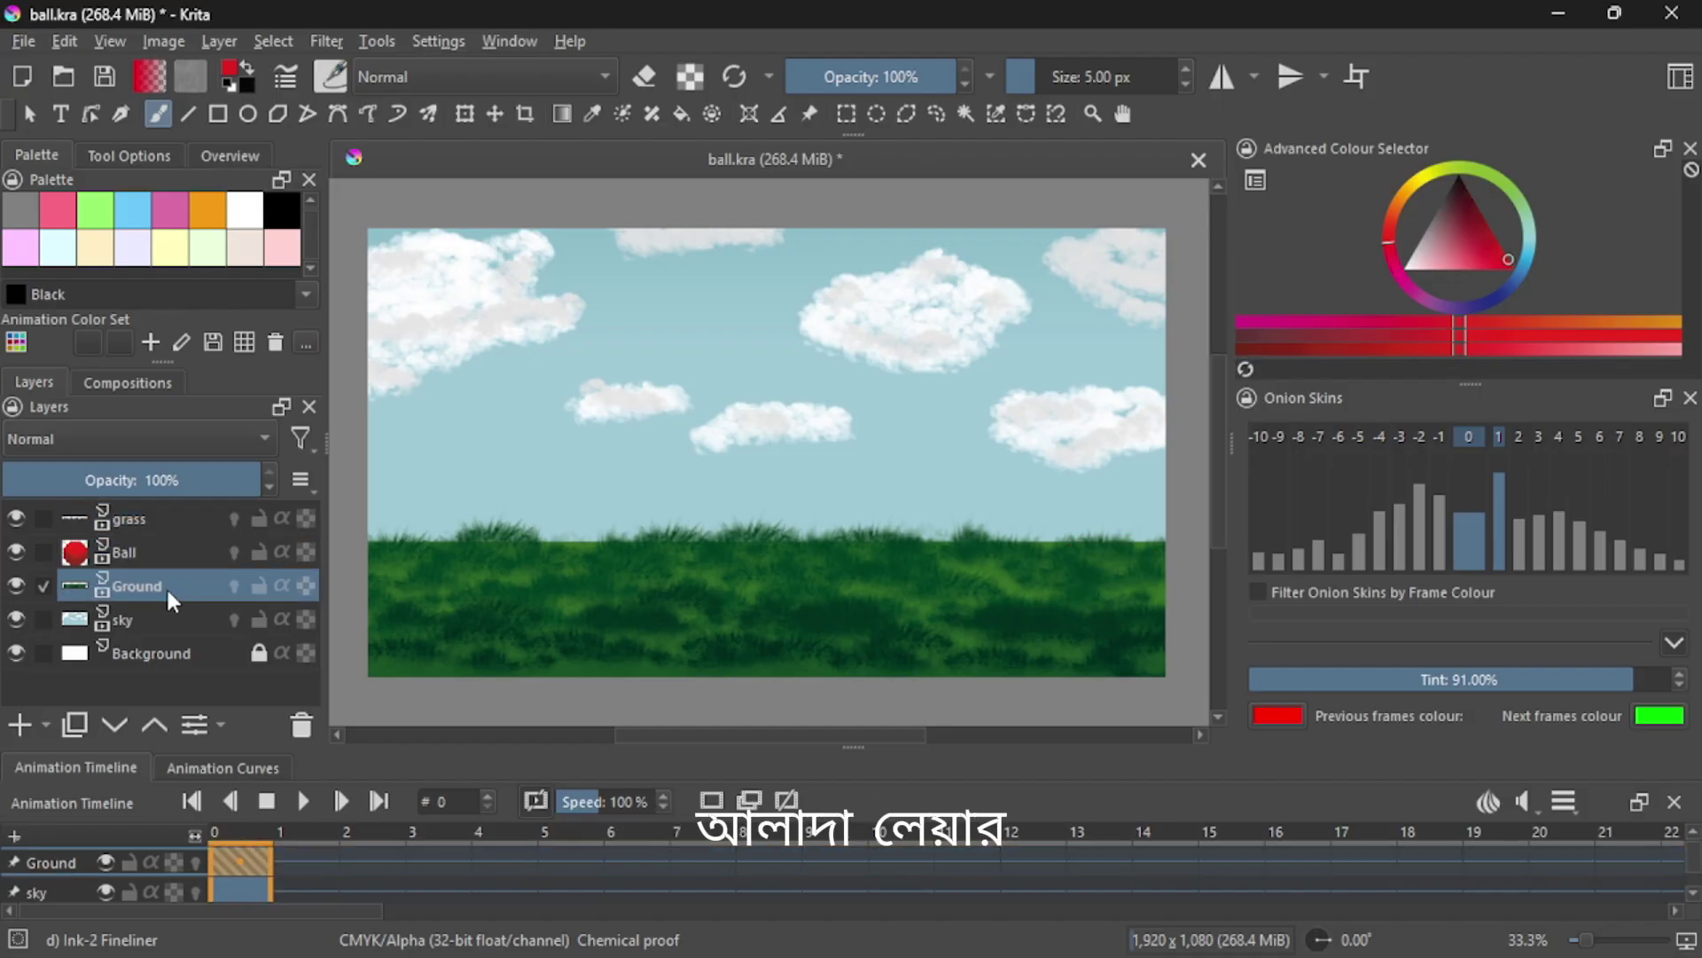
{"action": "left_click", "coordinate": [164, 615]}
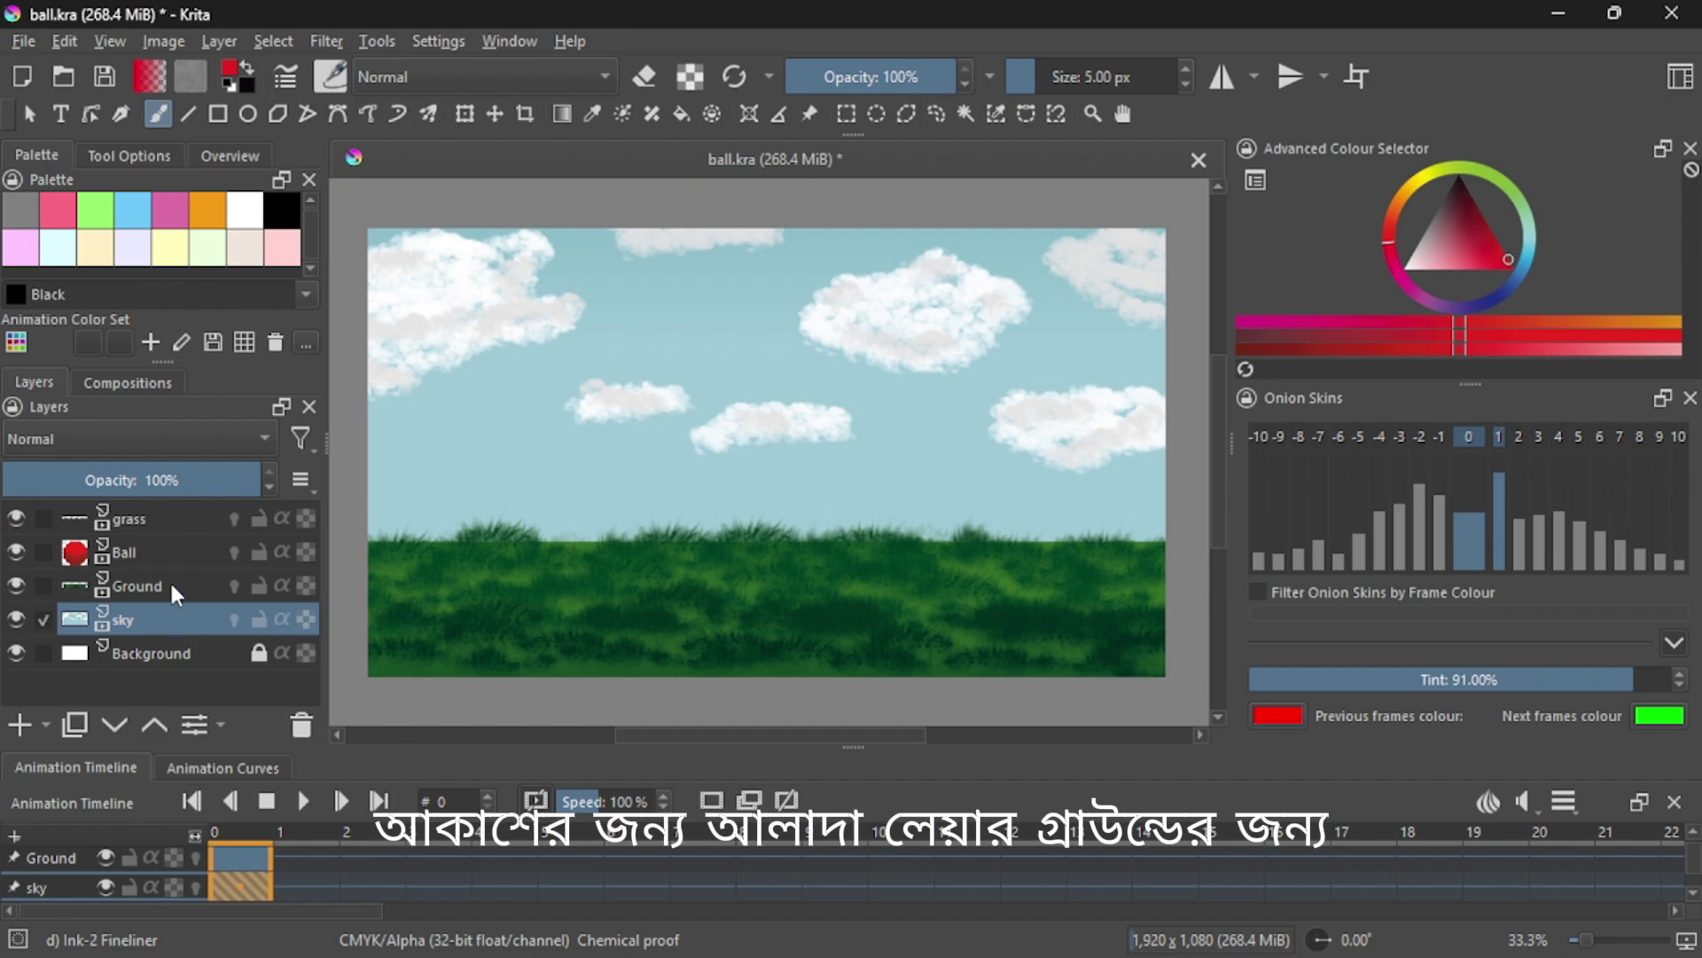
{"action": "left_click", "coordinate": [173, 587]}
{"action": "left_click", "coordinate": [158, 543]}
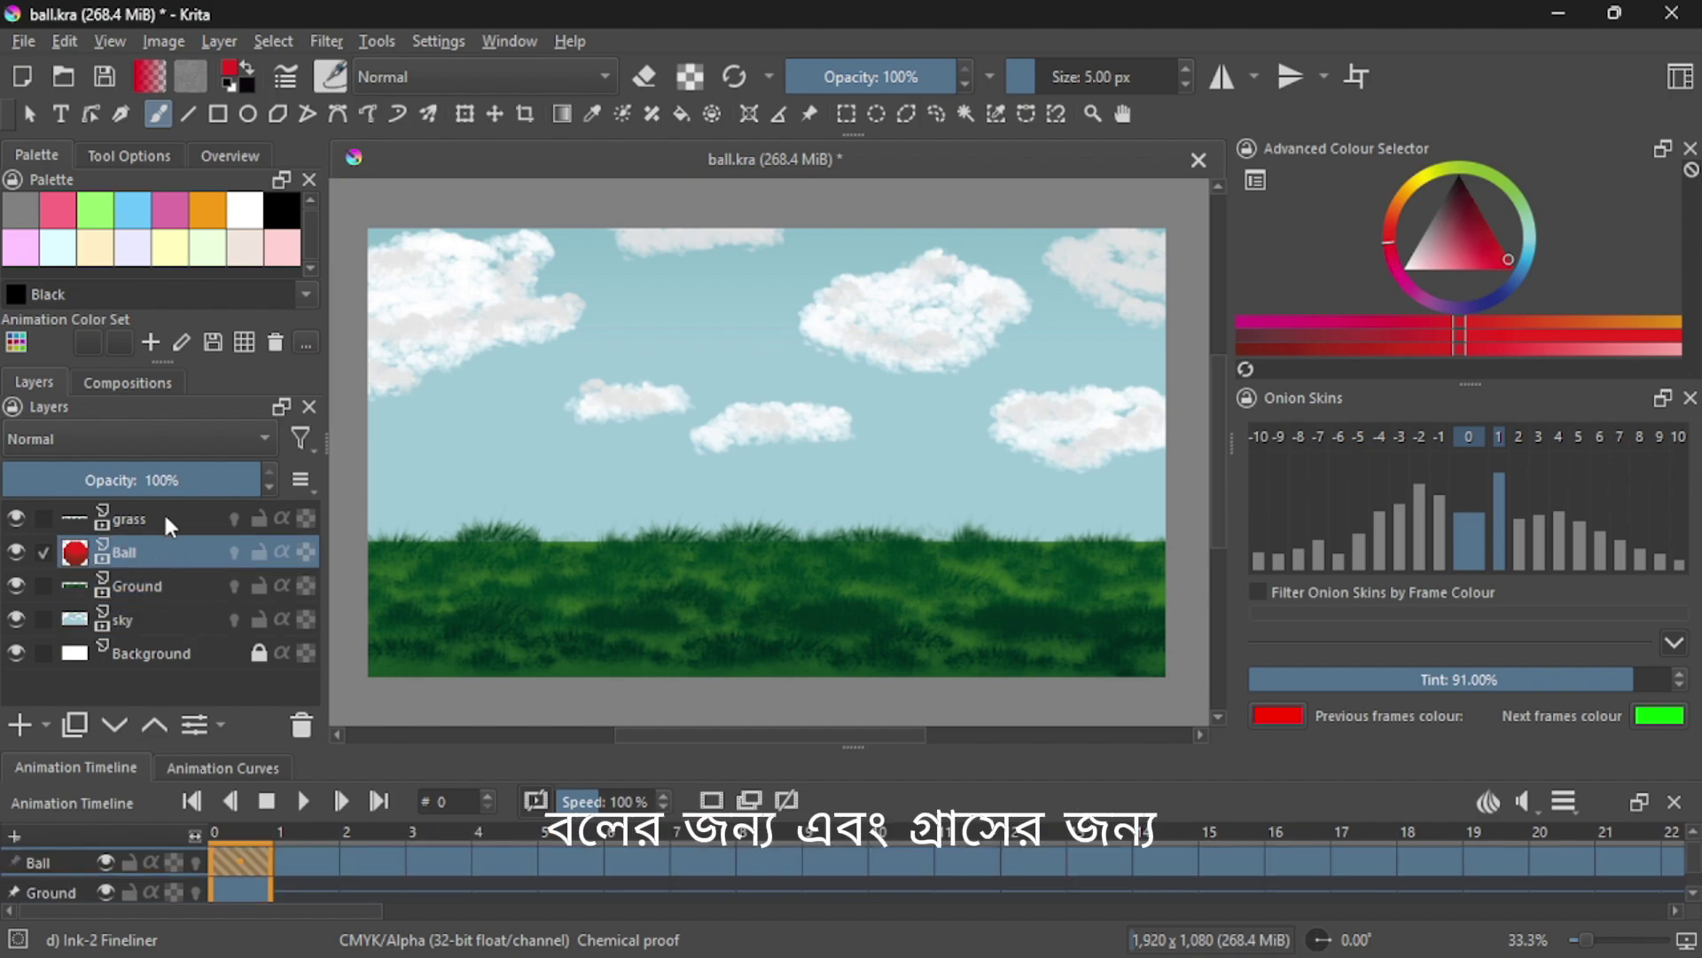
{"action": "left_click", "coordinate": [168, 521]}
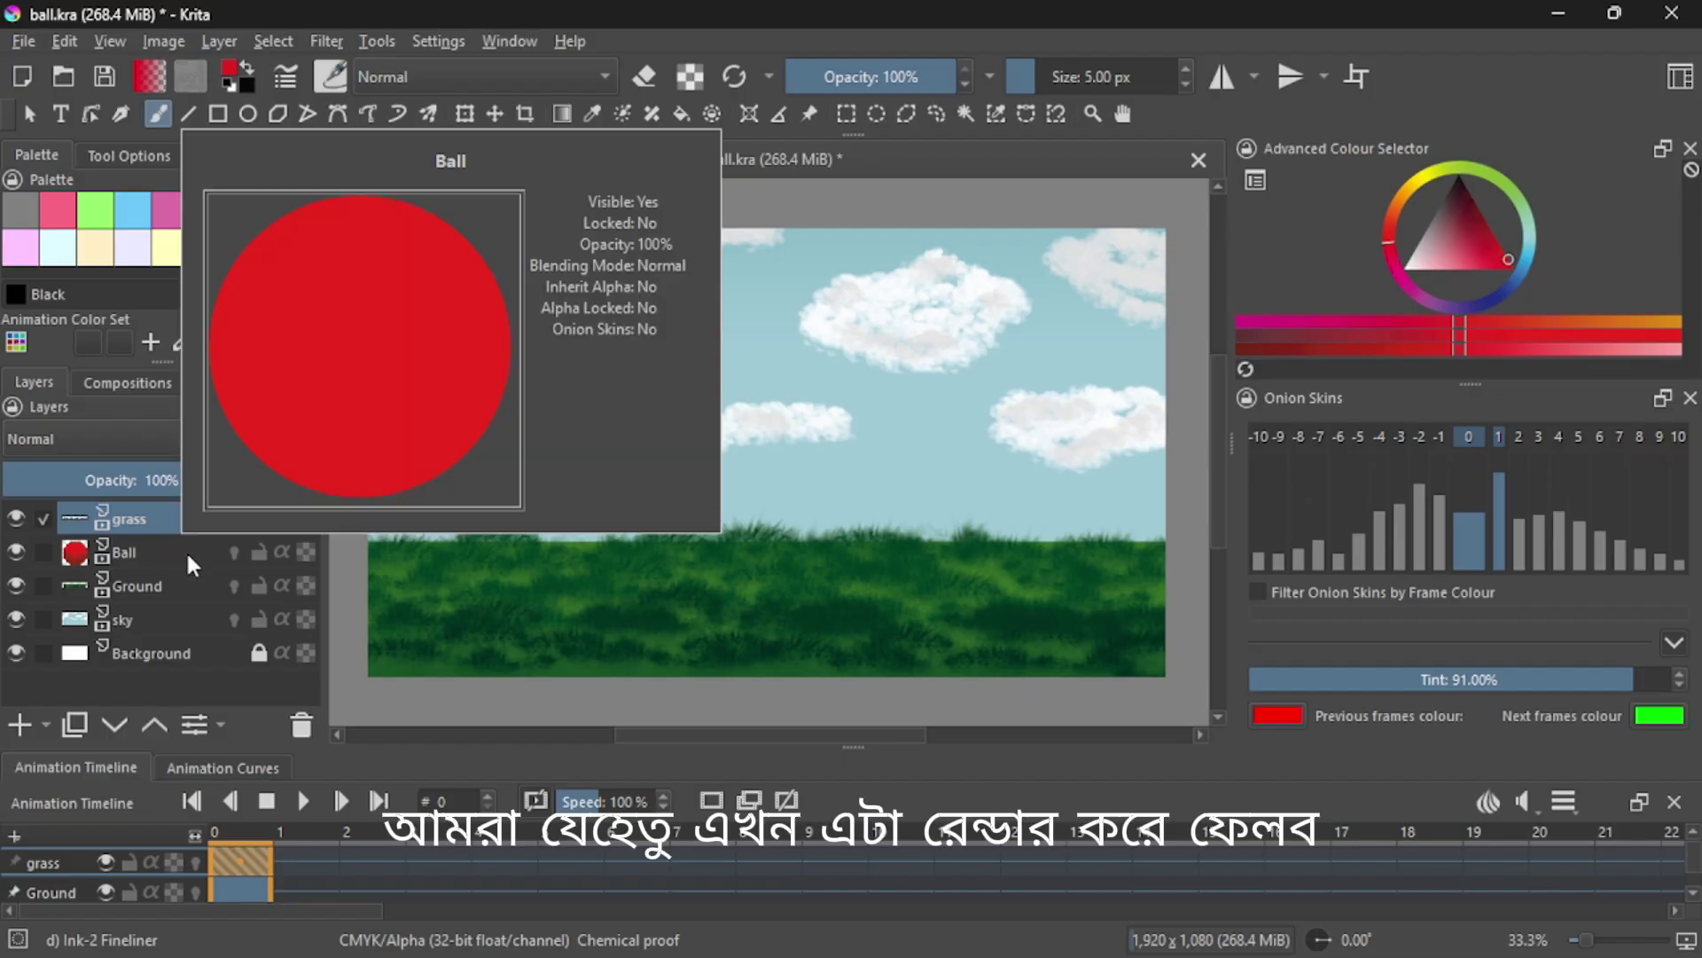
{"action": "mouse_move", "coordinate": [89, 567]}
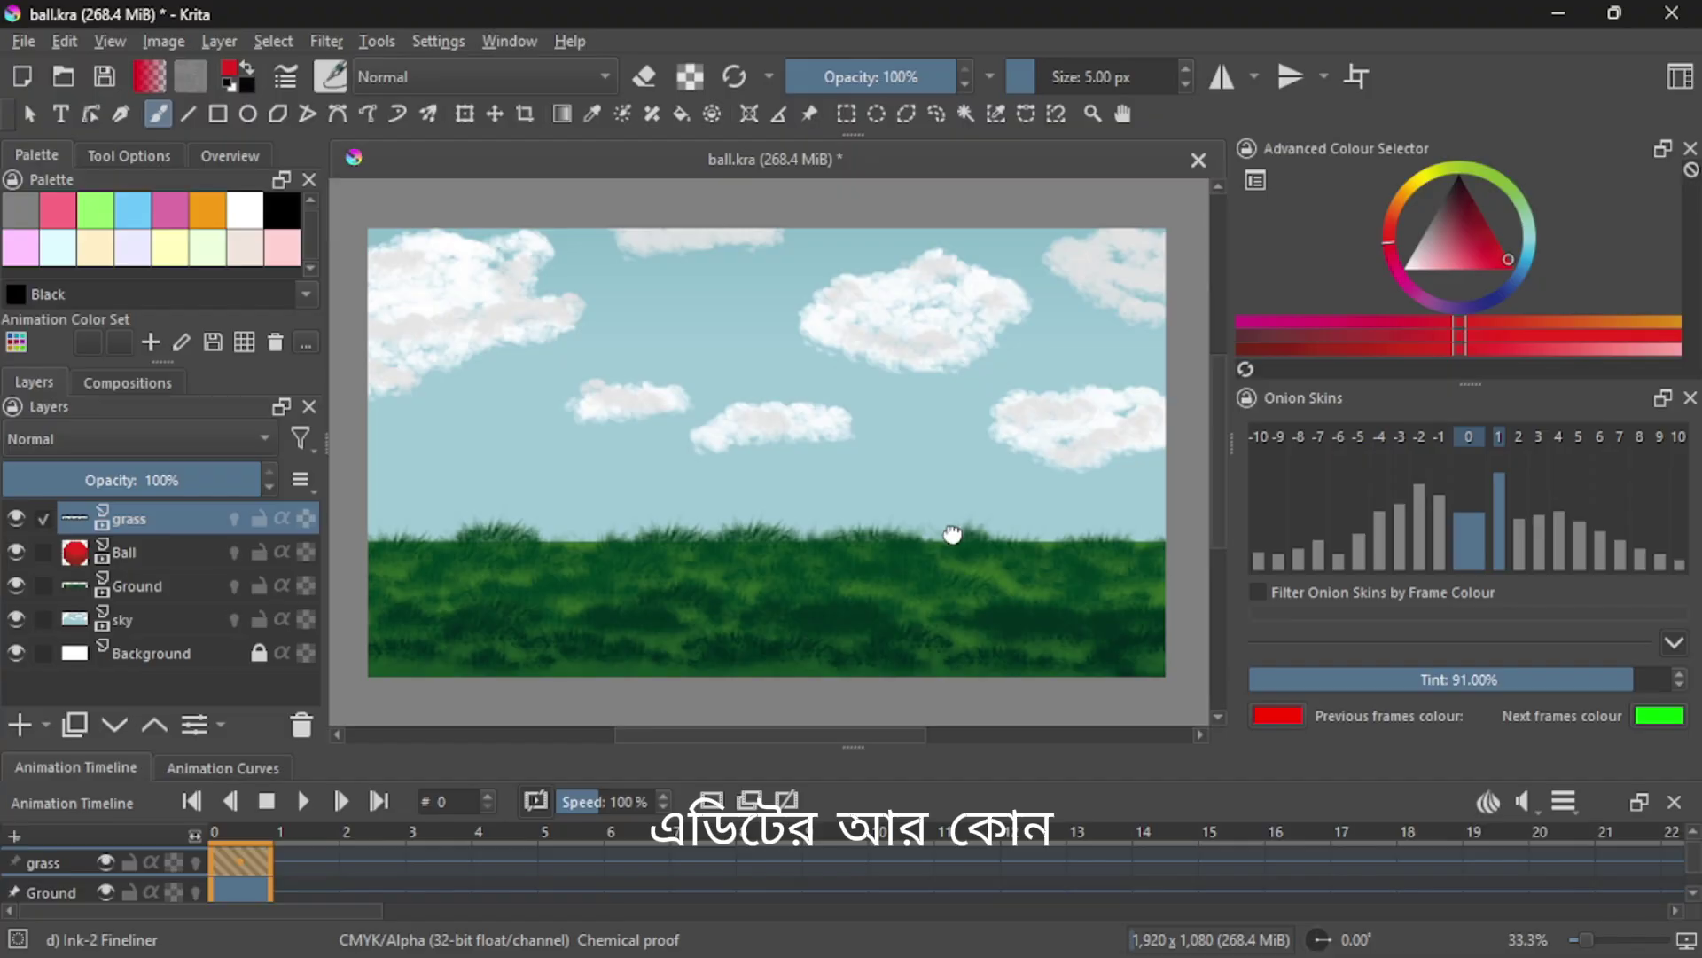
Step: Combine the grass, Ball, Ground and sky layers with Quick Group, and collapse the new group
{"action": "mouse_move", "coordinate": [952, 533]}
{"action": "left_mouse_down"}
{"action": "mouse_move", "coordinate": [996, 555]}
{"action": "mouse_move", "coordinate": [984, 544]}
{"action": "left_mouse_up"}
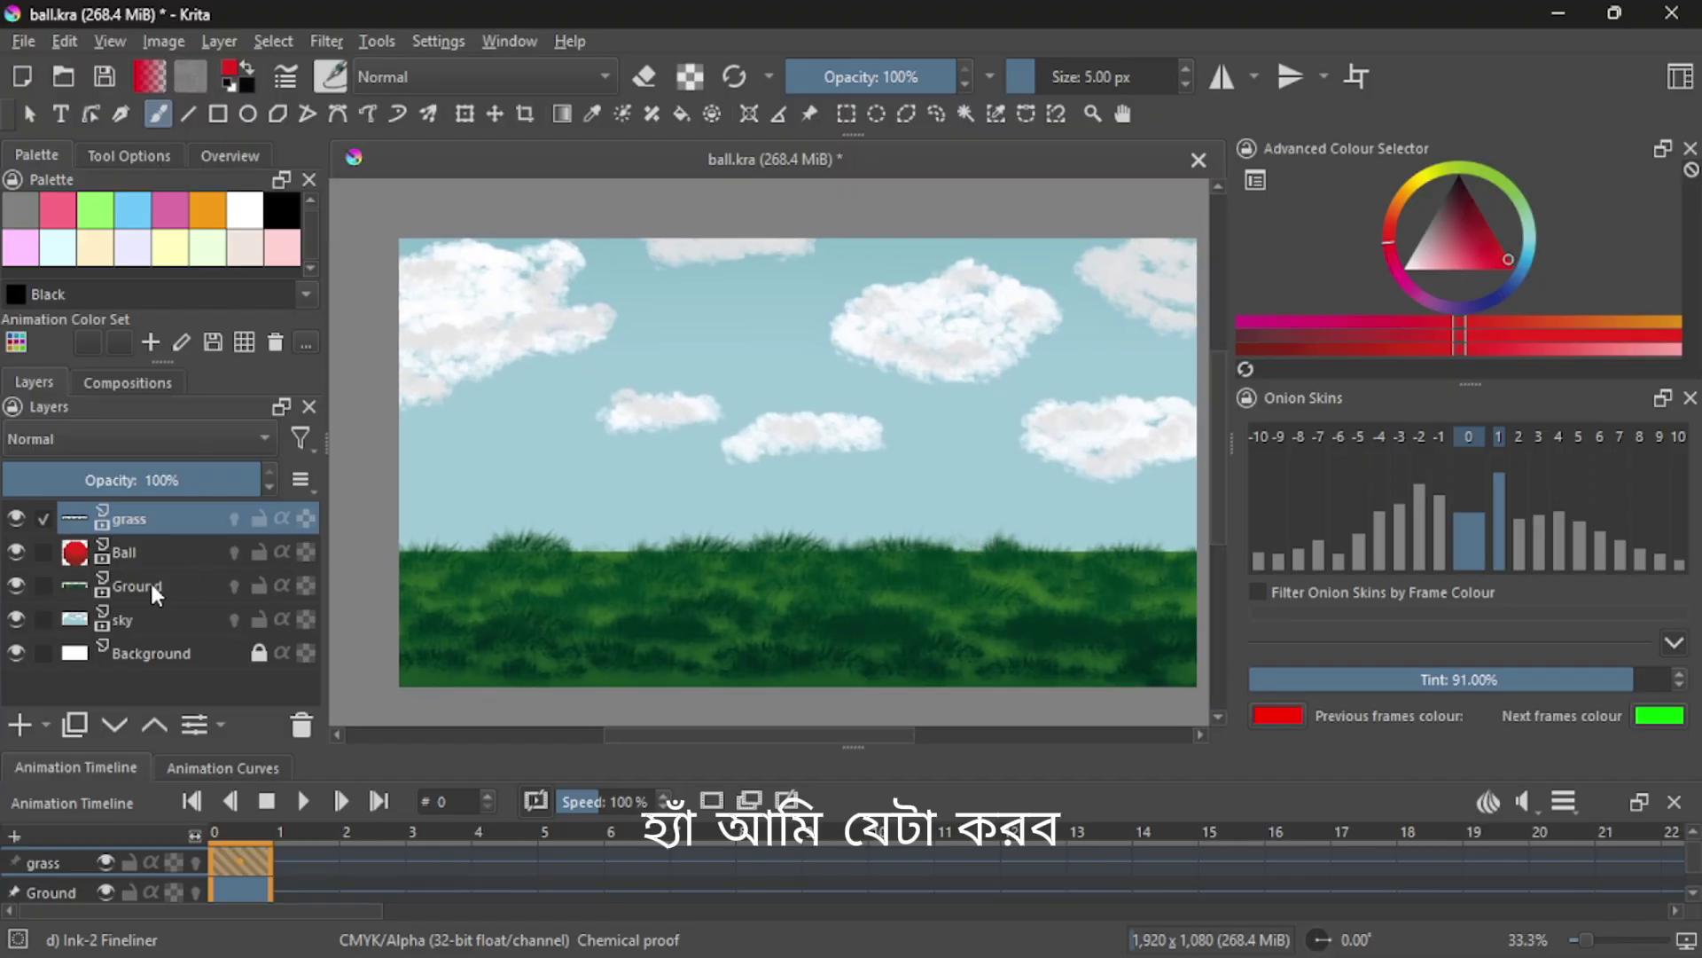
{"action": "mouse_move", "coordinate": [160, 608]}
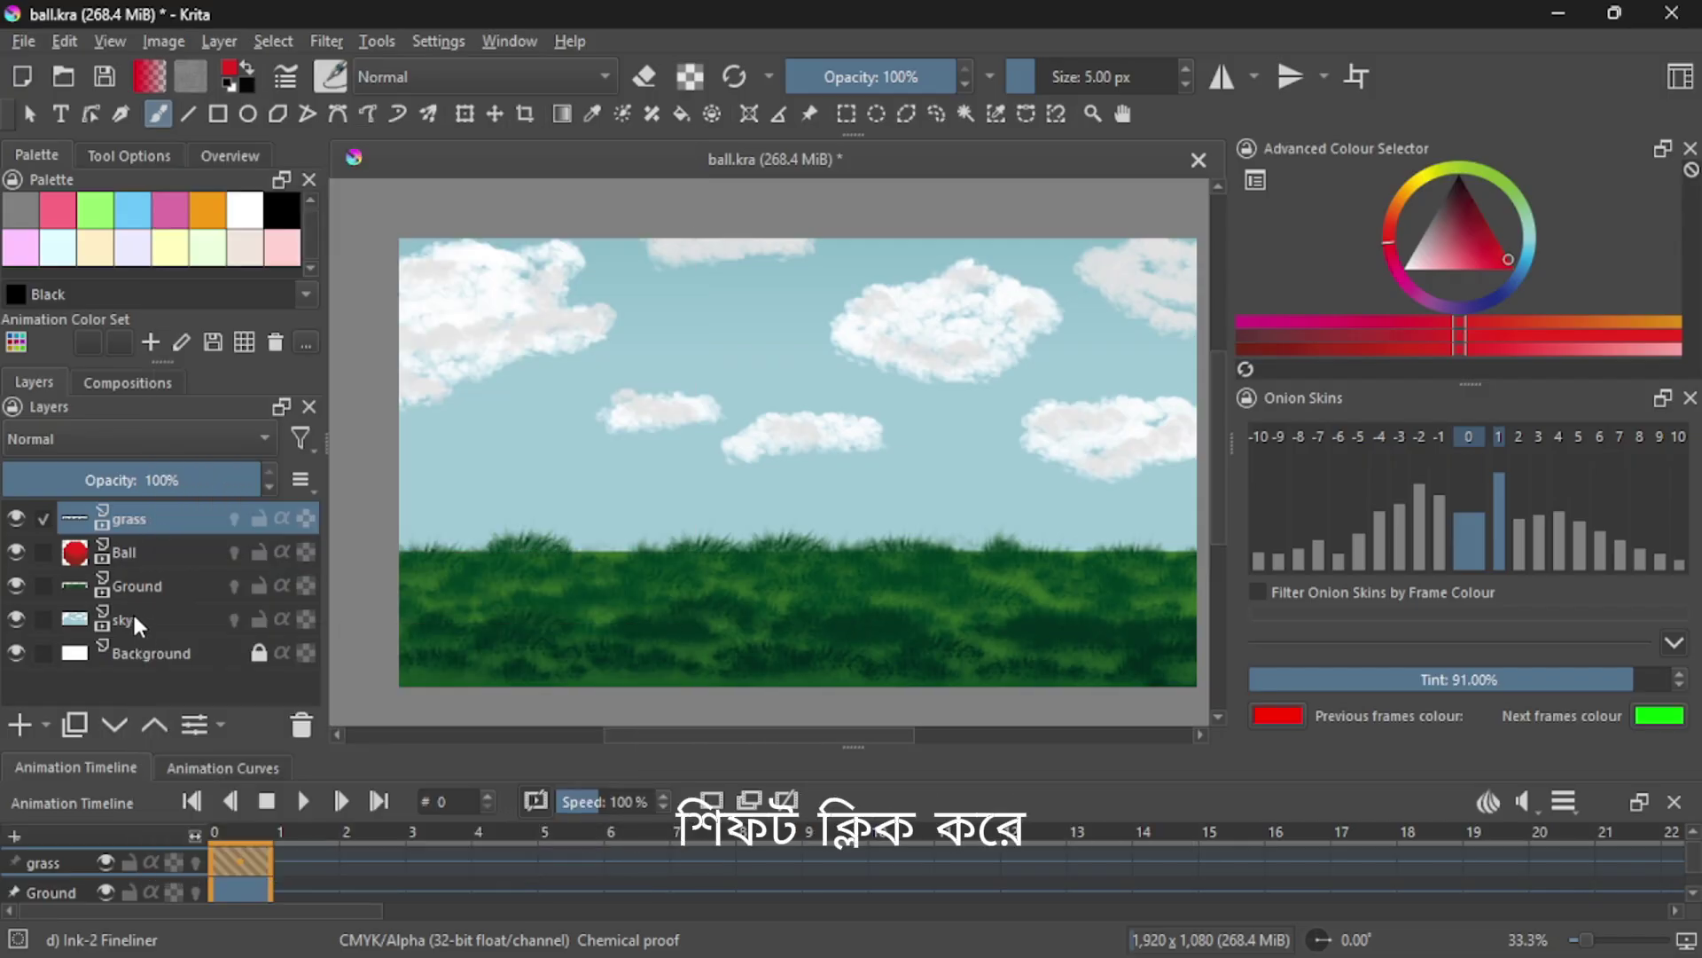
{"action": "left_click", "coordinate": [133, 614], "text": "shift"}
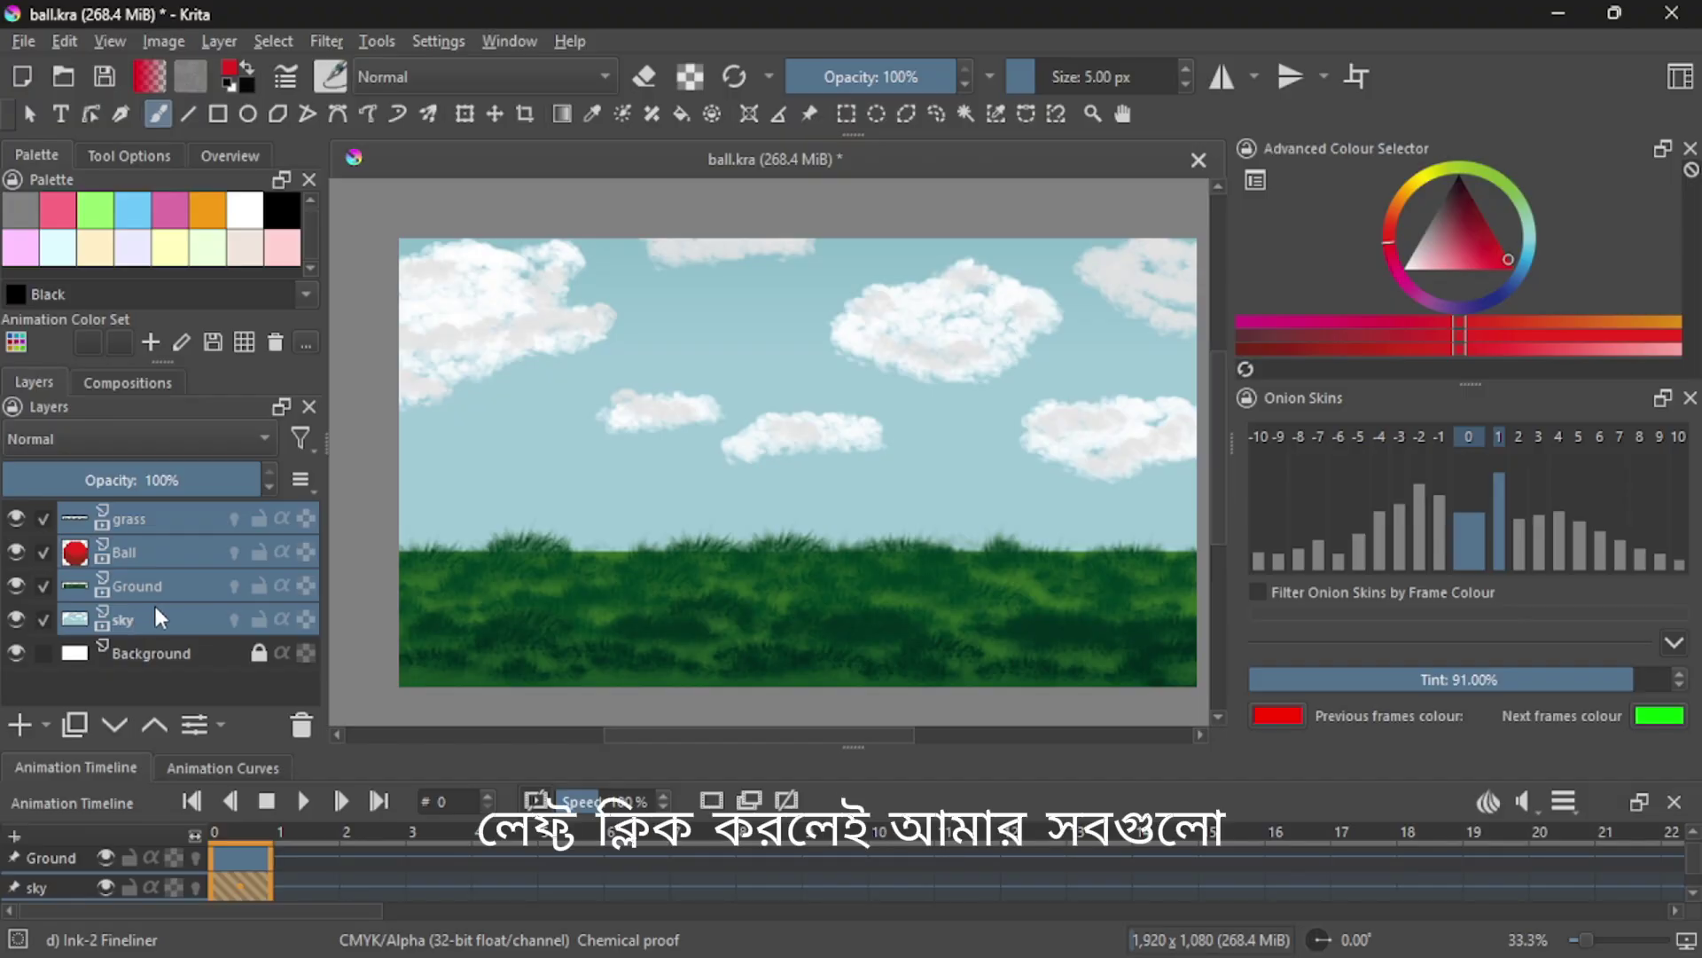
{"action": "right_click", "coordinate": [183, 558]}
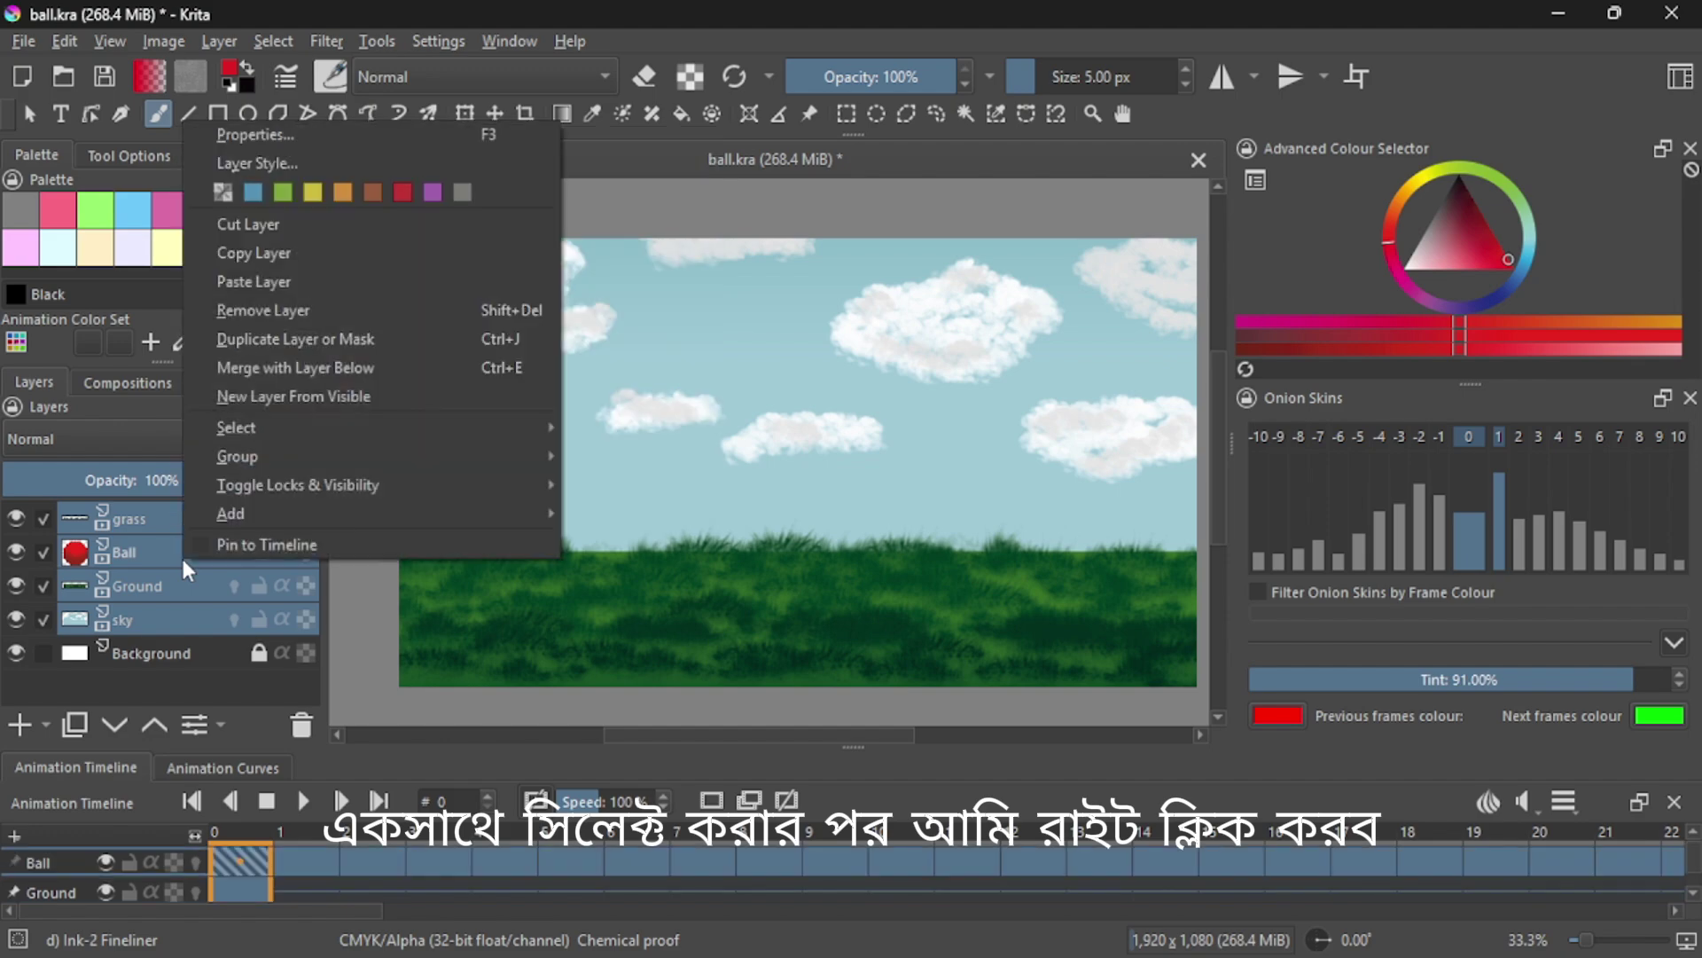
{"action": "mouse_move", "coordinate": [279, 459]}
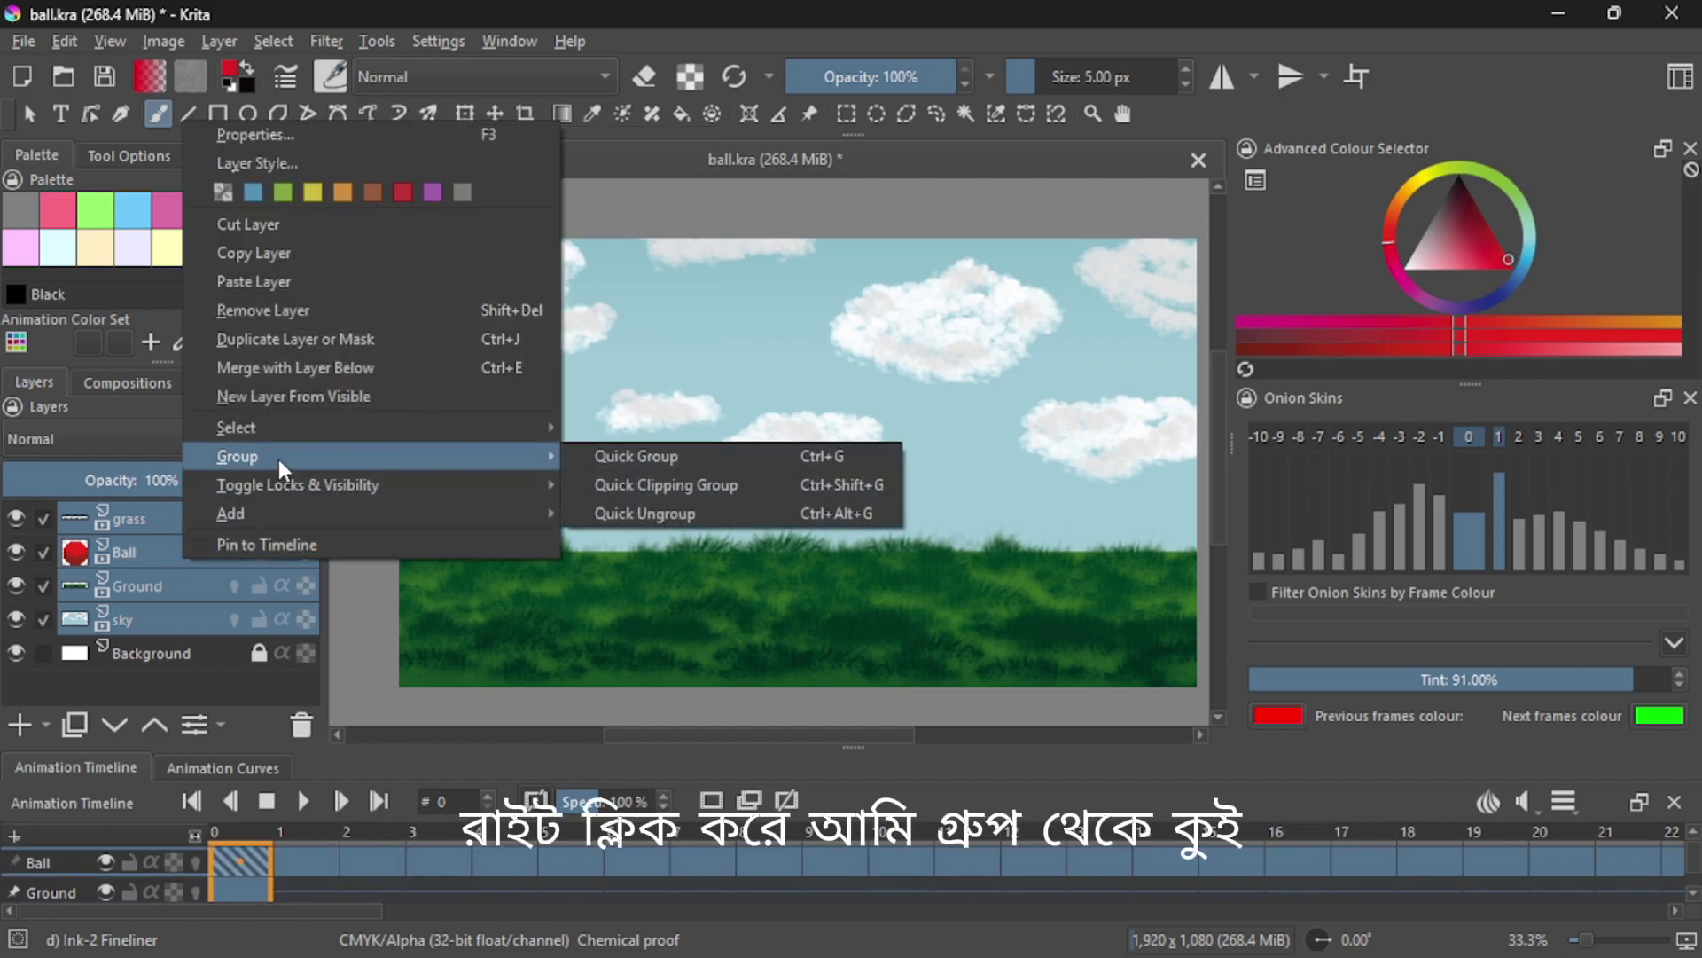
{"action": "left_click", "coordinate": [587, 455]}
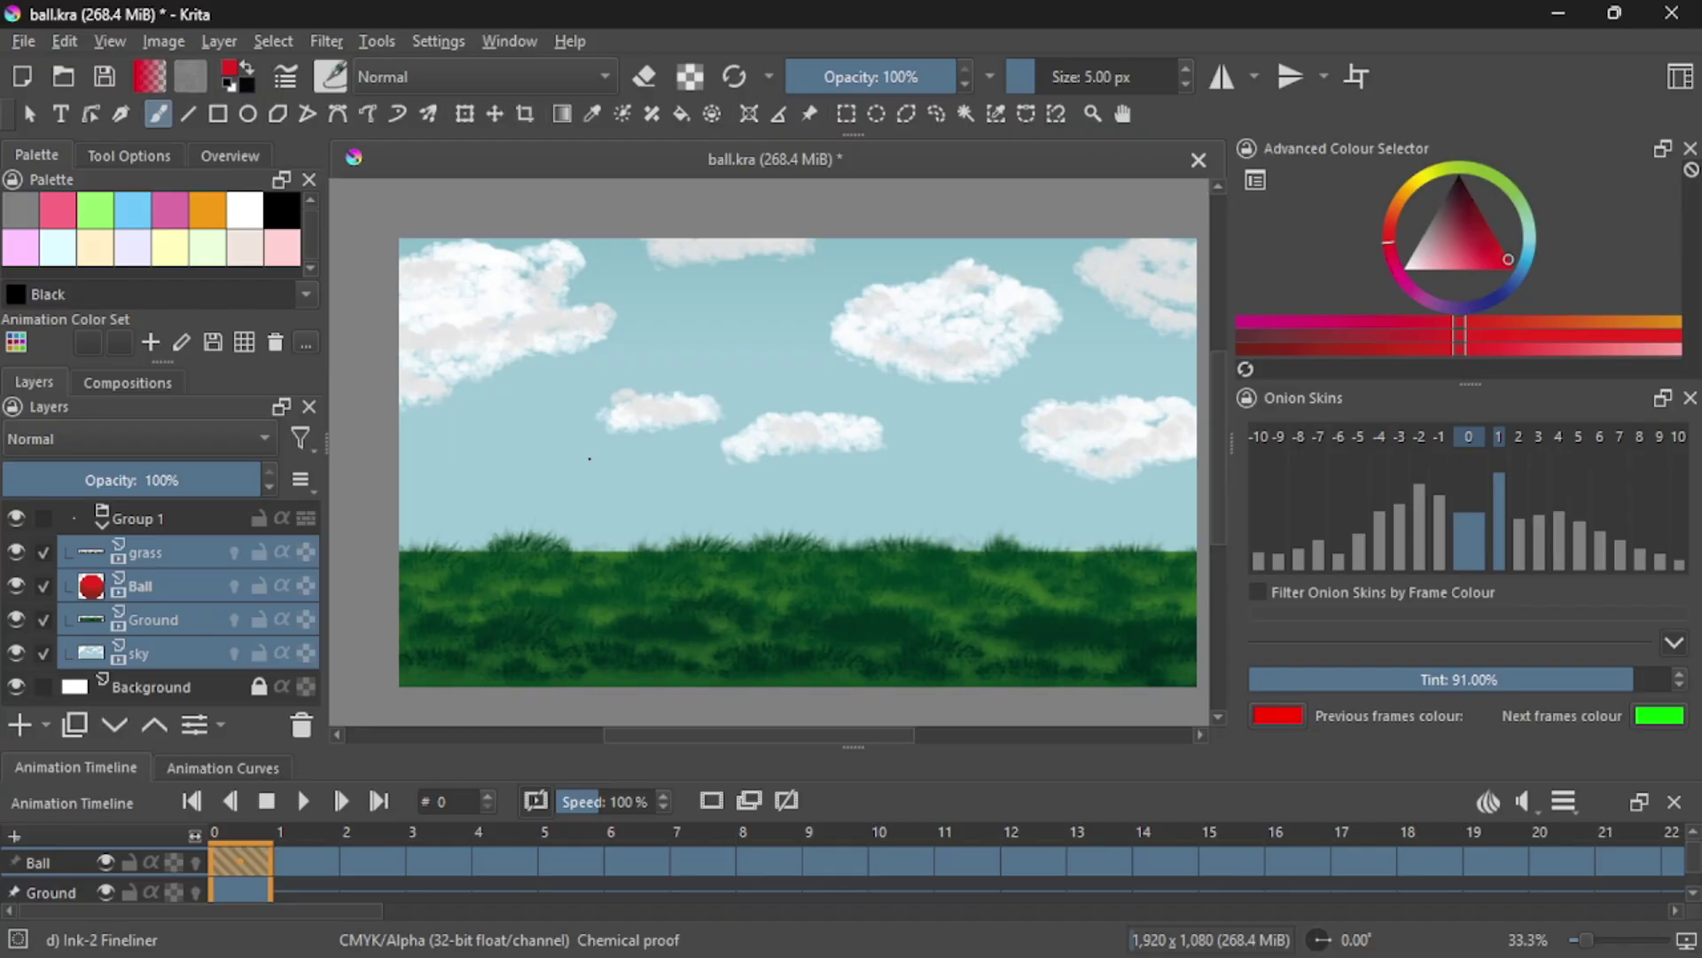
{"action": "left_click", "coordinate": [103, 521]}
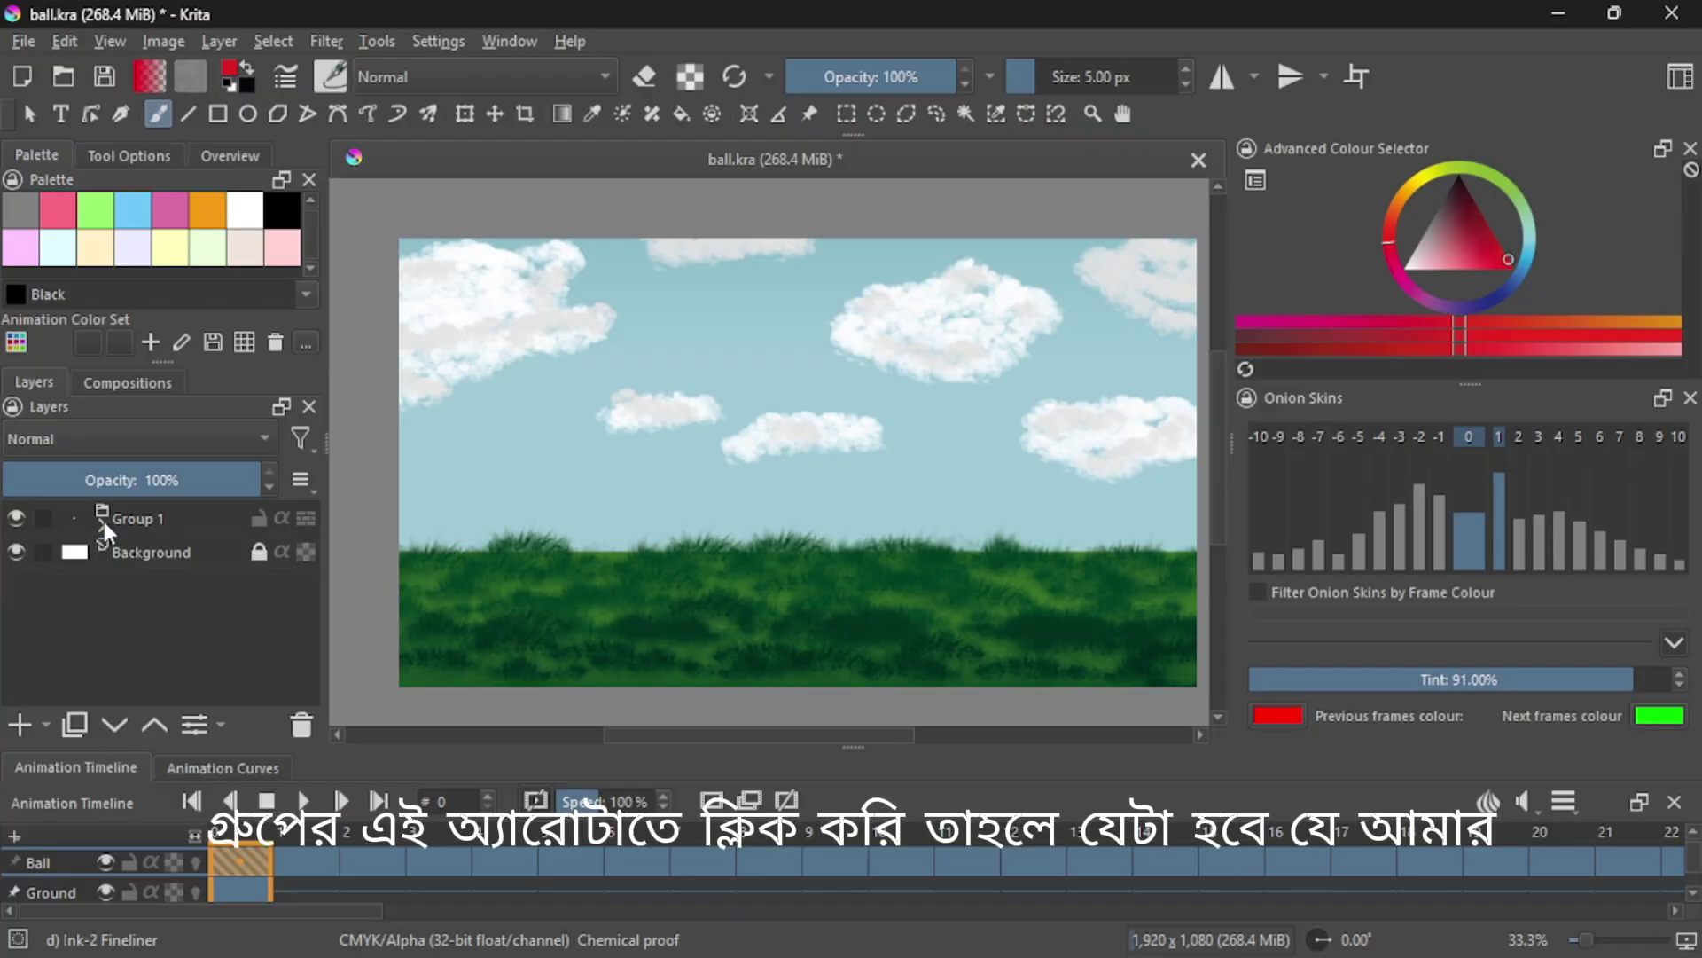
Step: Copy Group 1, paste it as a second group in the layer stack, and delete the pasted copy
{"action": "left_click", "coordinate": [178, 523]}
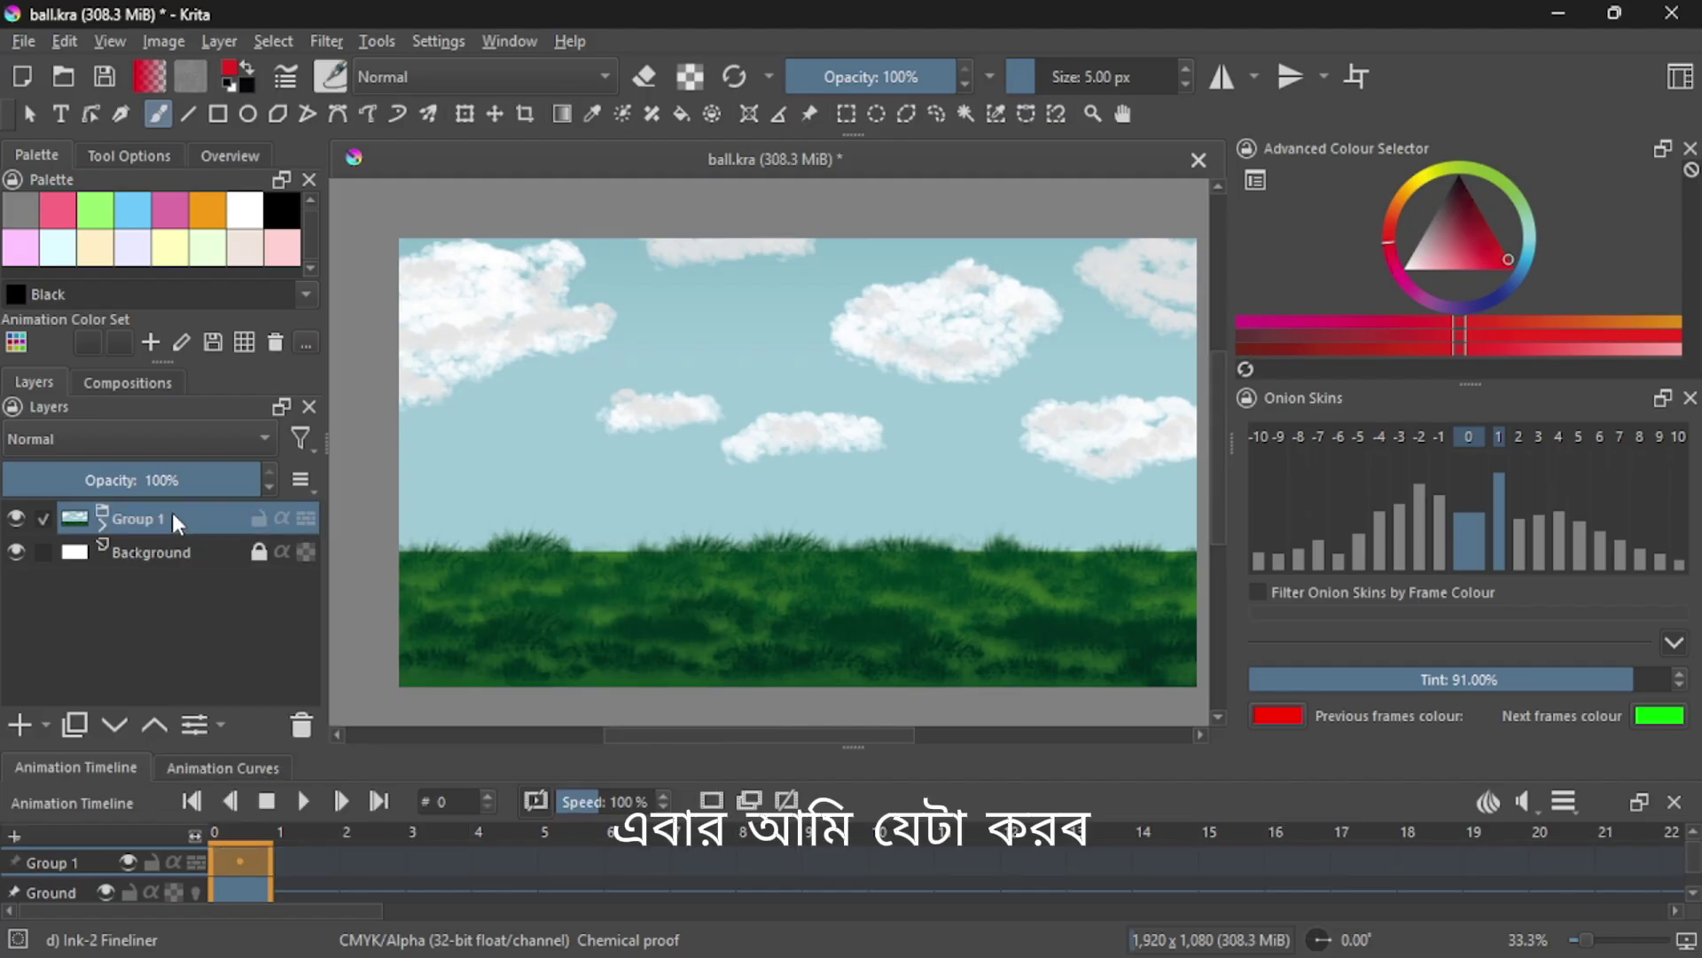
{"action": "right_click", "coordinate": [185, 516]}
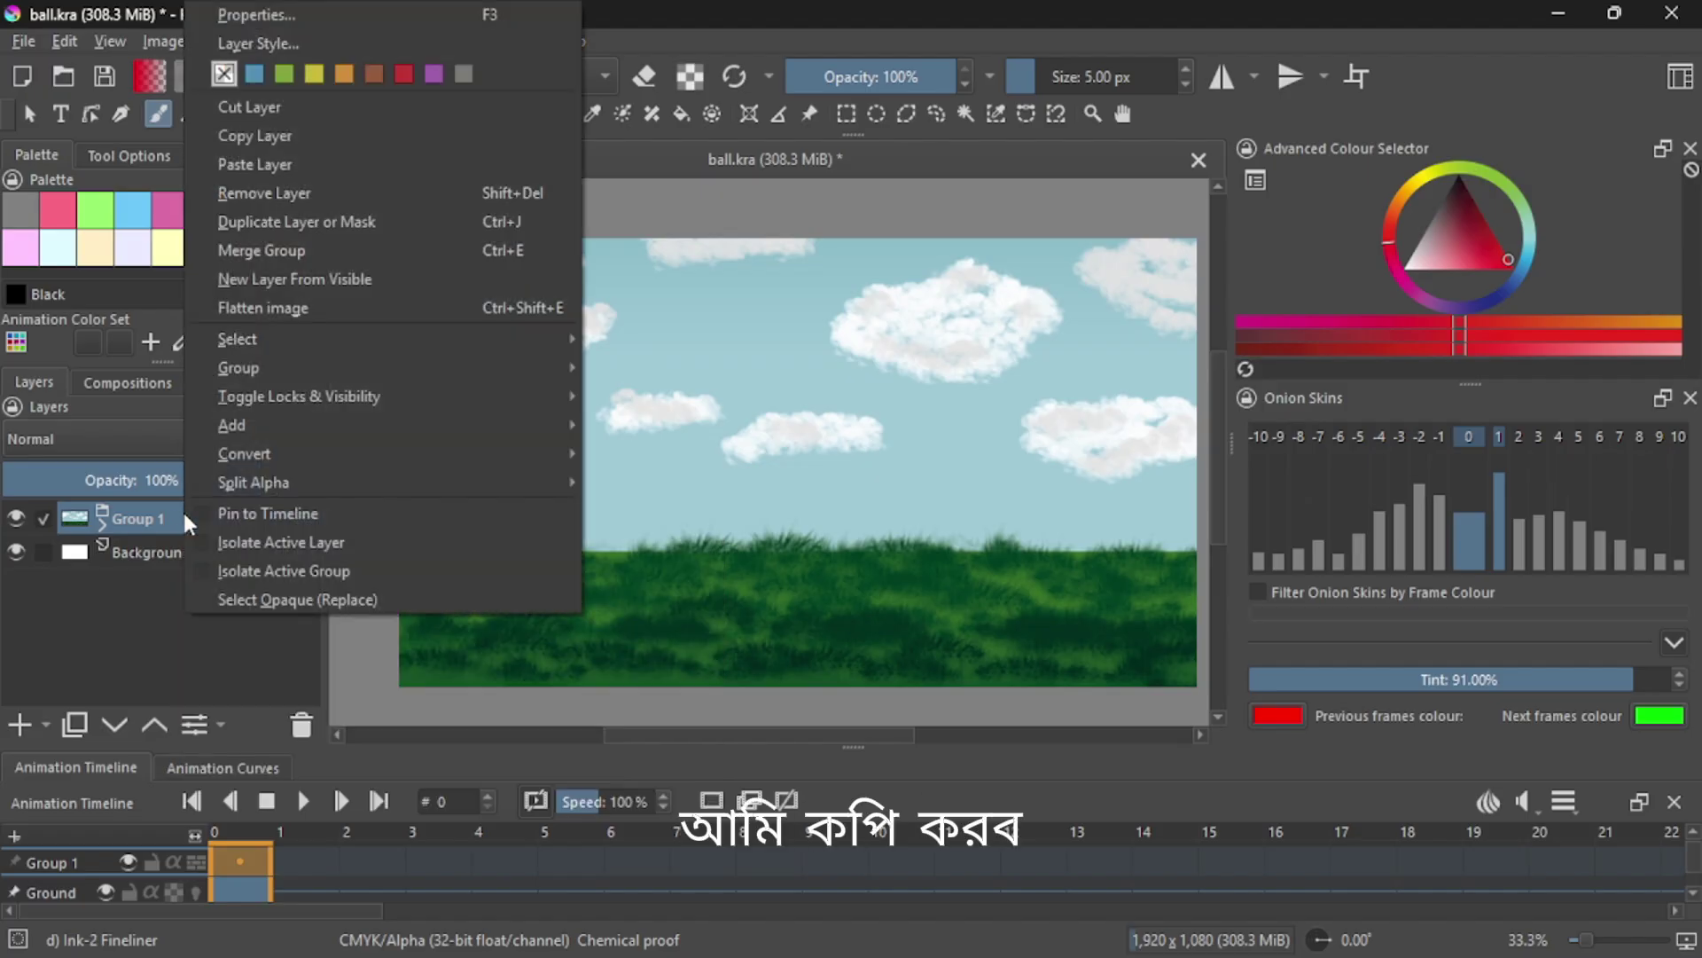
{"action": "left_click", "coordinate": [321, 135]}
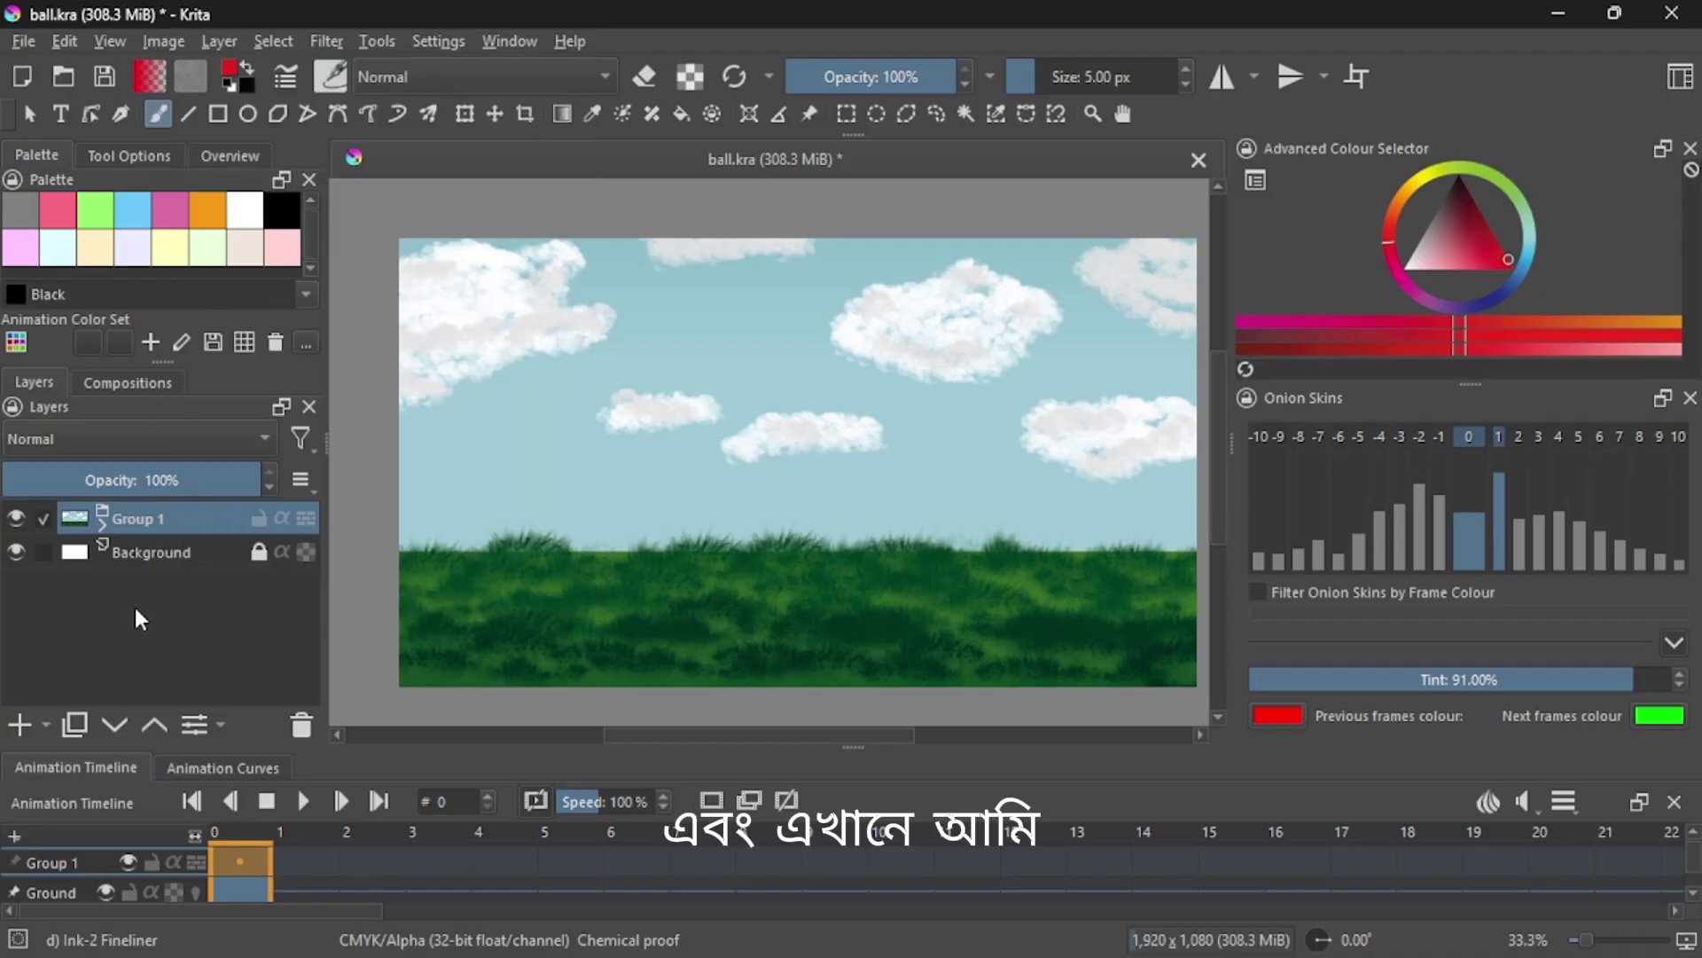
{"action": "right_click", "coordinate": [203, 535]}
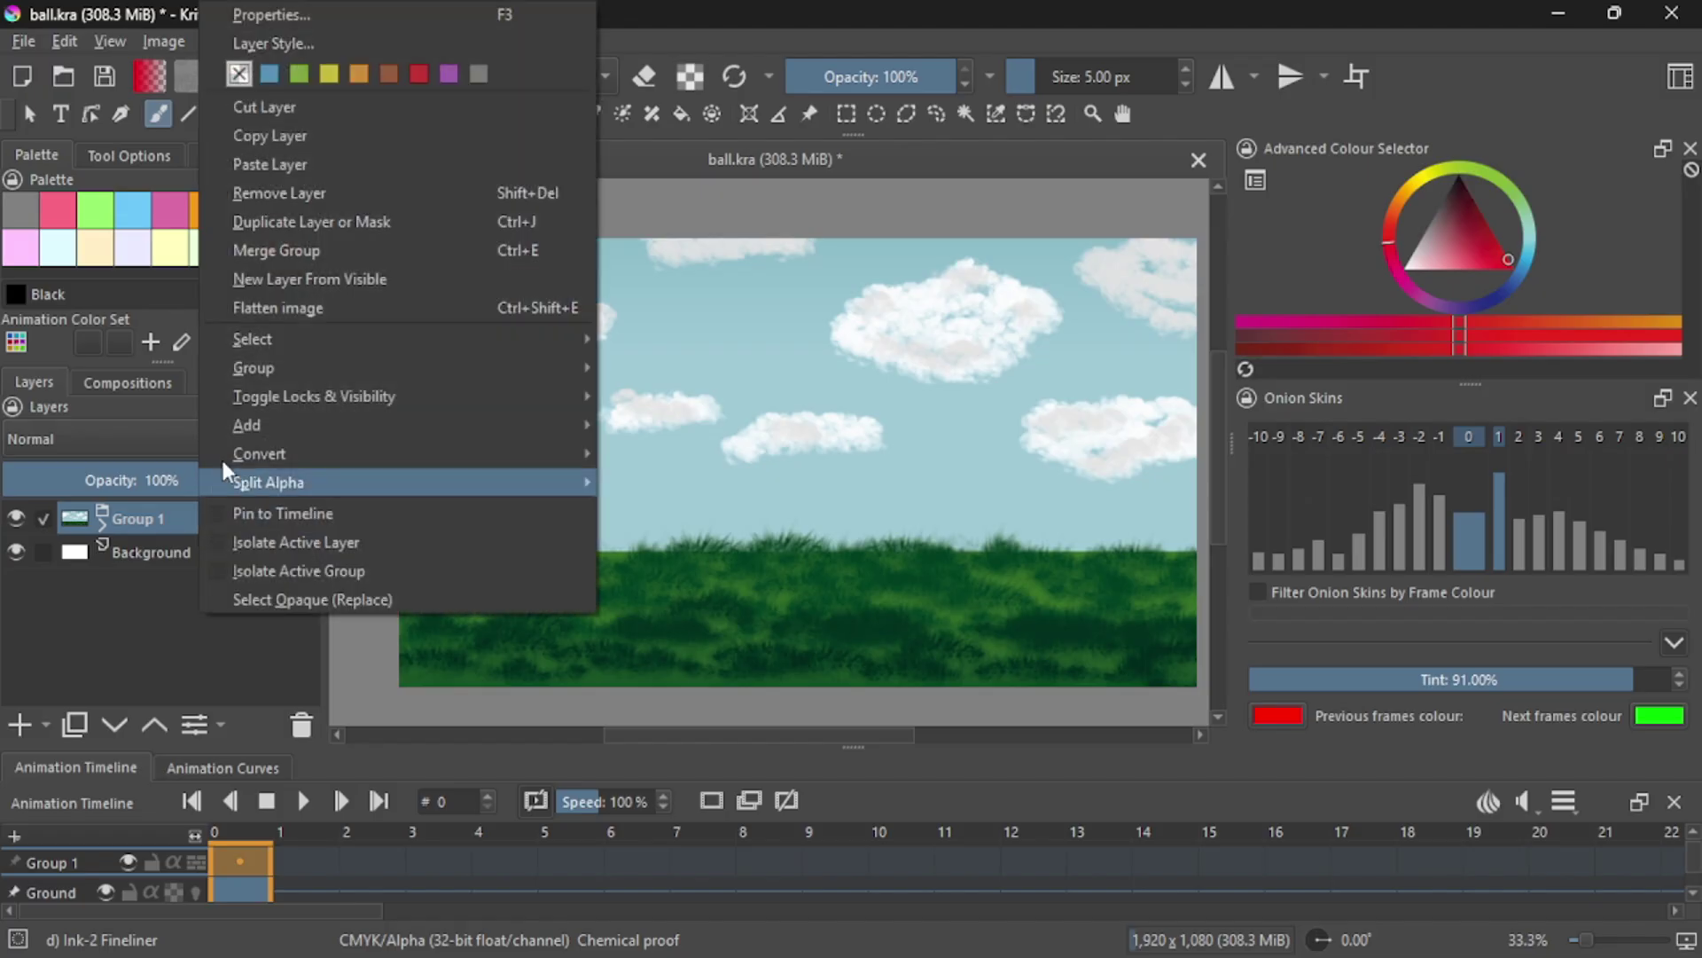
{"action": "left_click", "coordinate": [239, 163]}
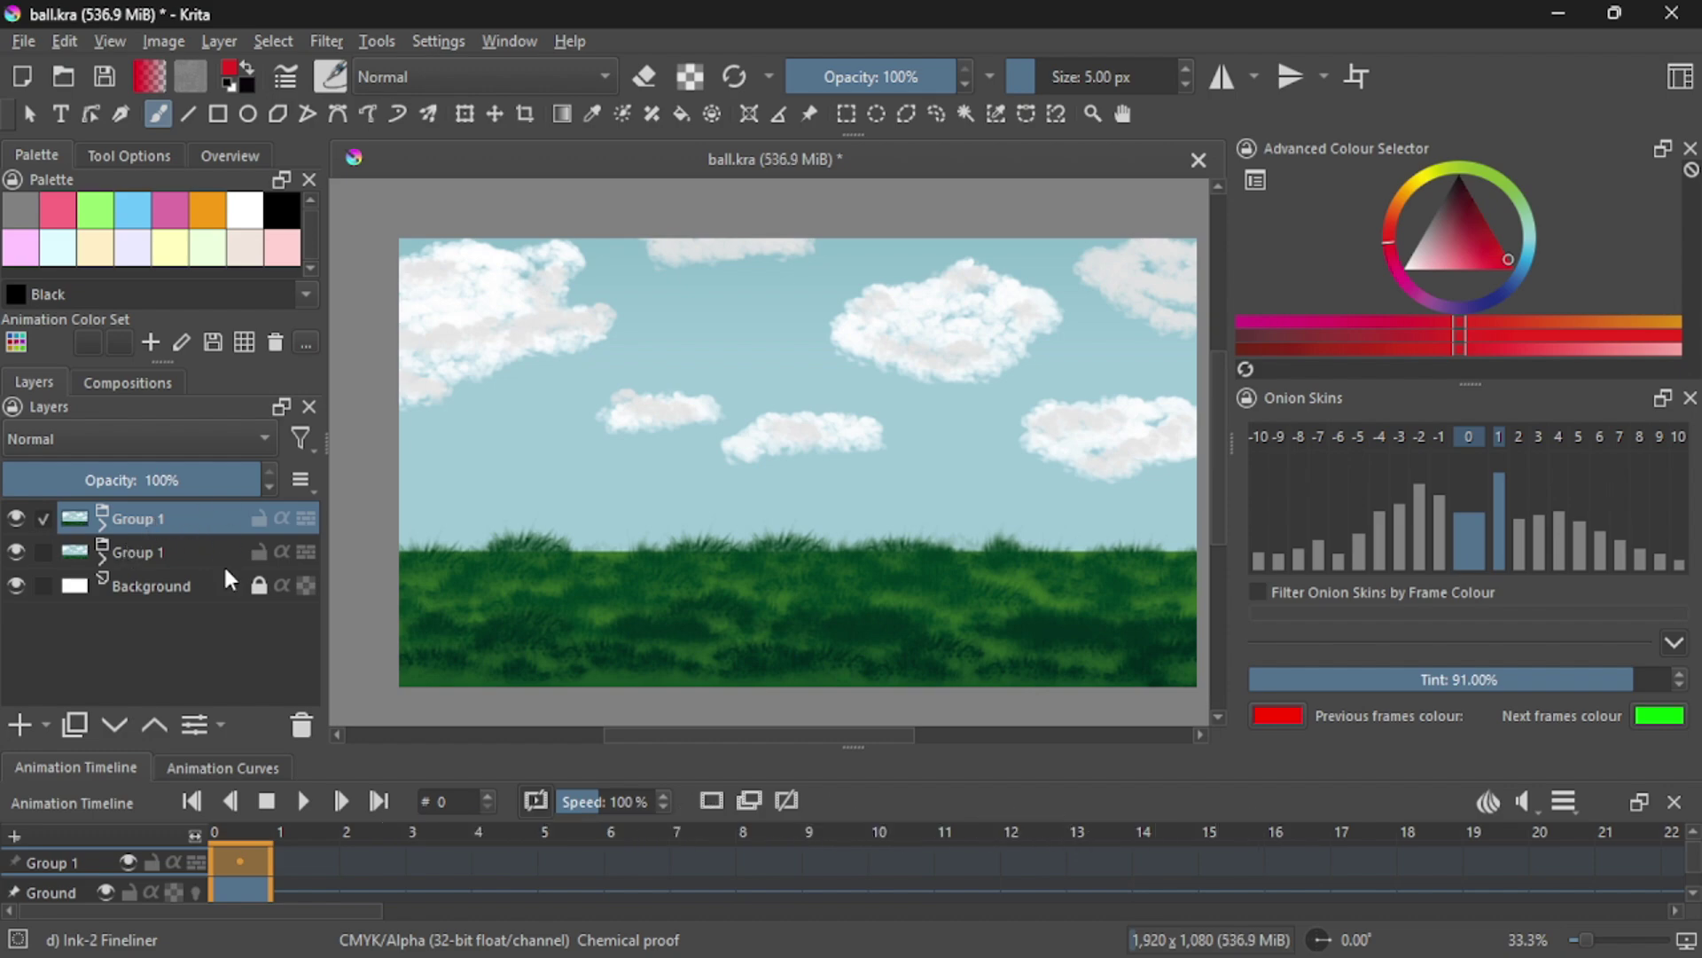
{"action": "left_click", "coordinate": [301, 726]}
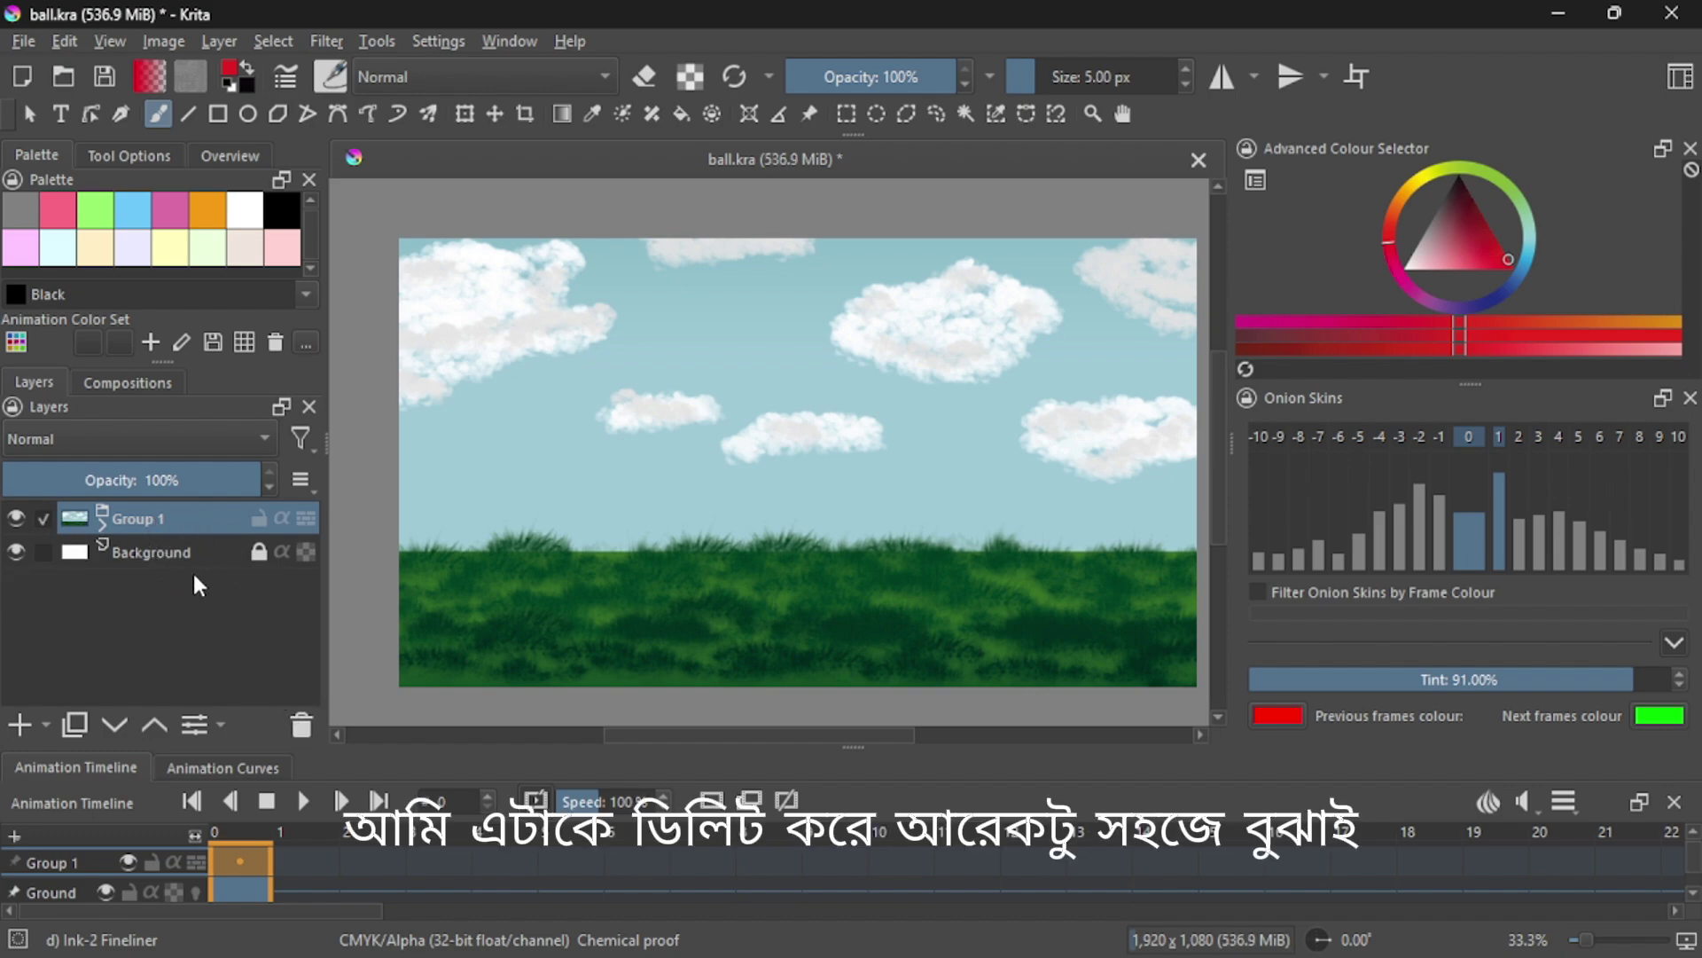
Step: Expand Group 1 to review its contents, collapse it, and duplicate the whole group
{"action": "left_click", "coordinate": [102, 522]}
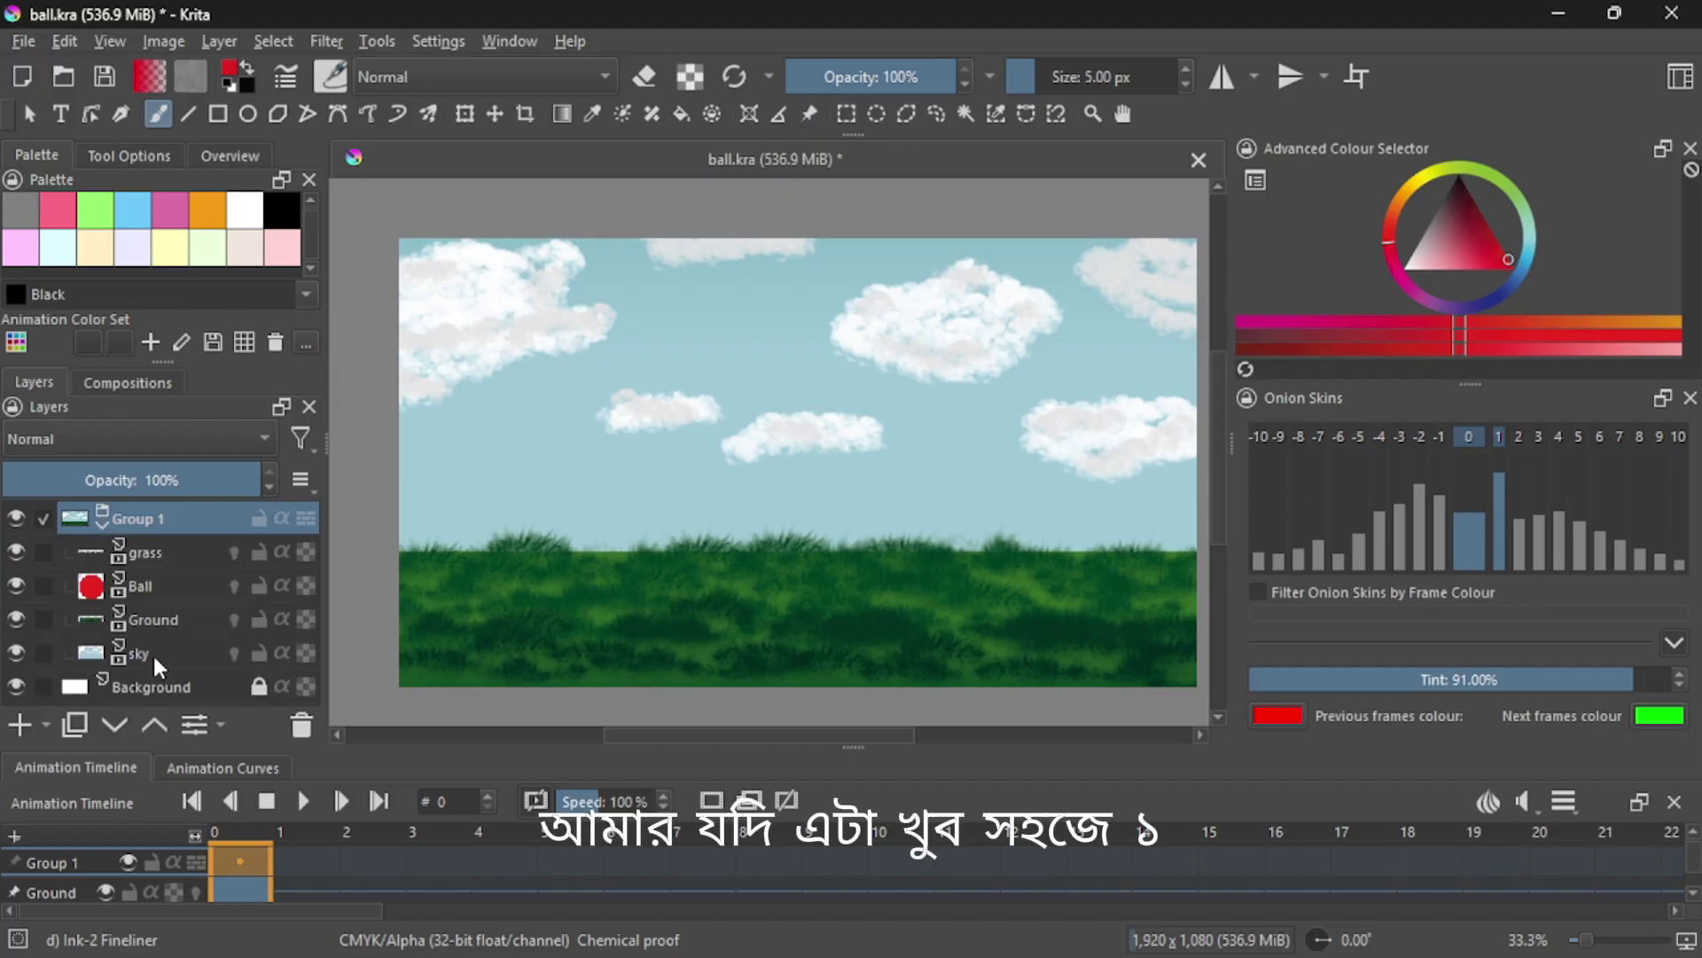
{"action": "left_click", "coordinate": [98, 524]}
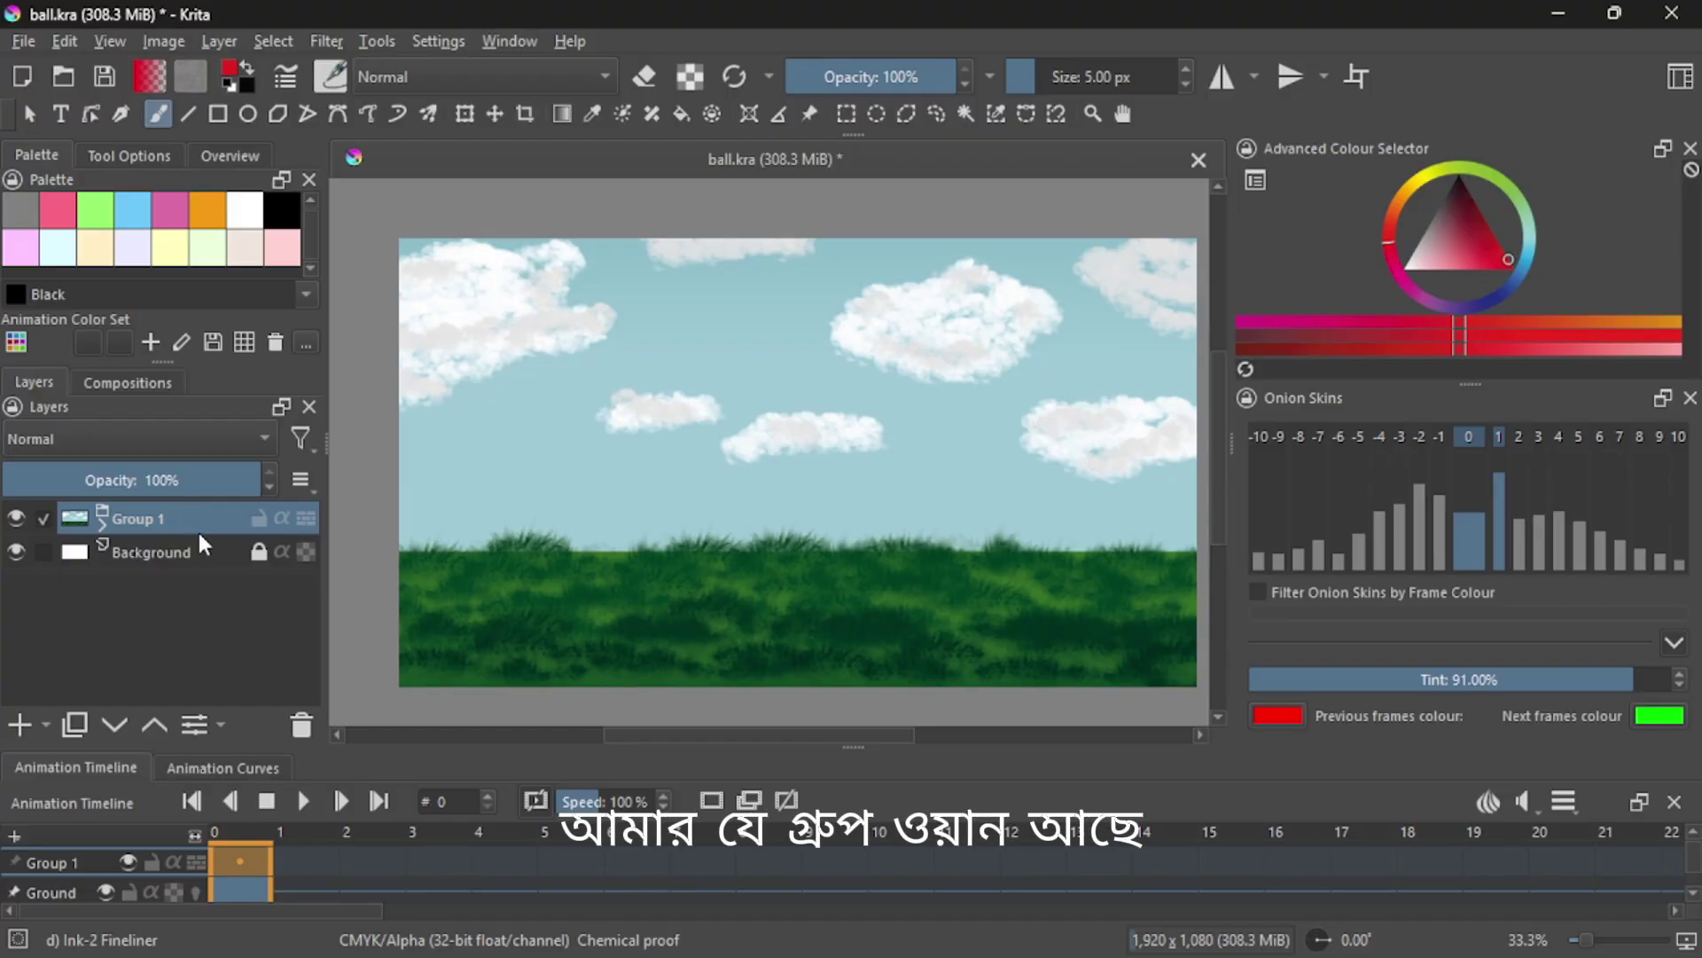
{"action": "left_click", "coordinate": [74, 724]}
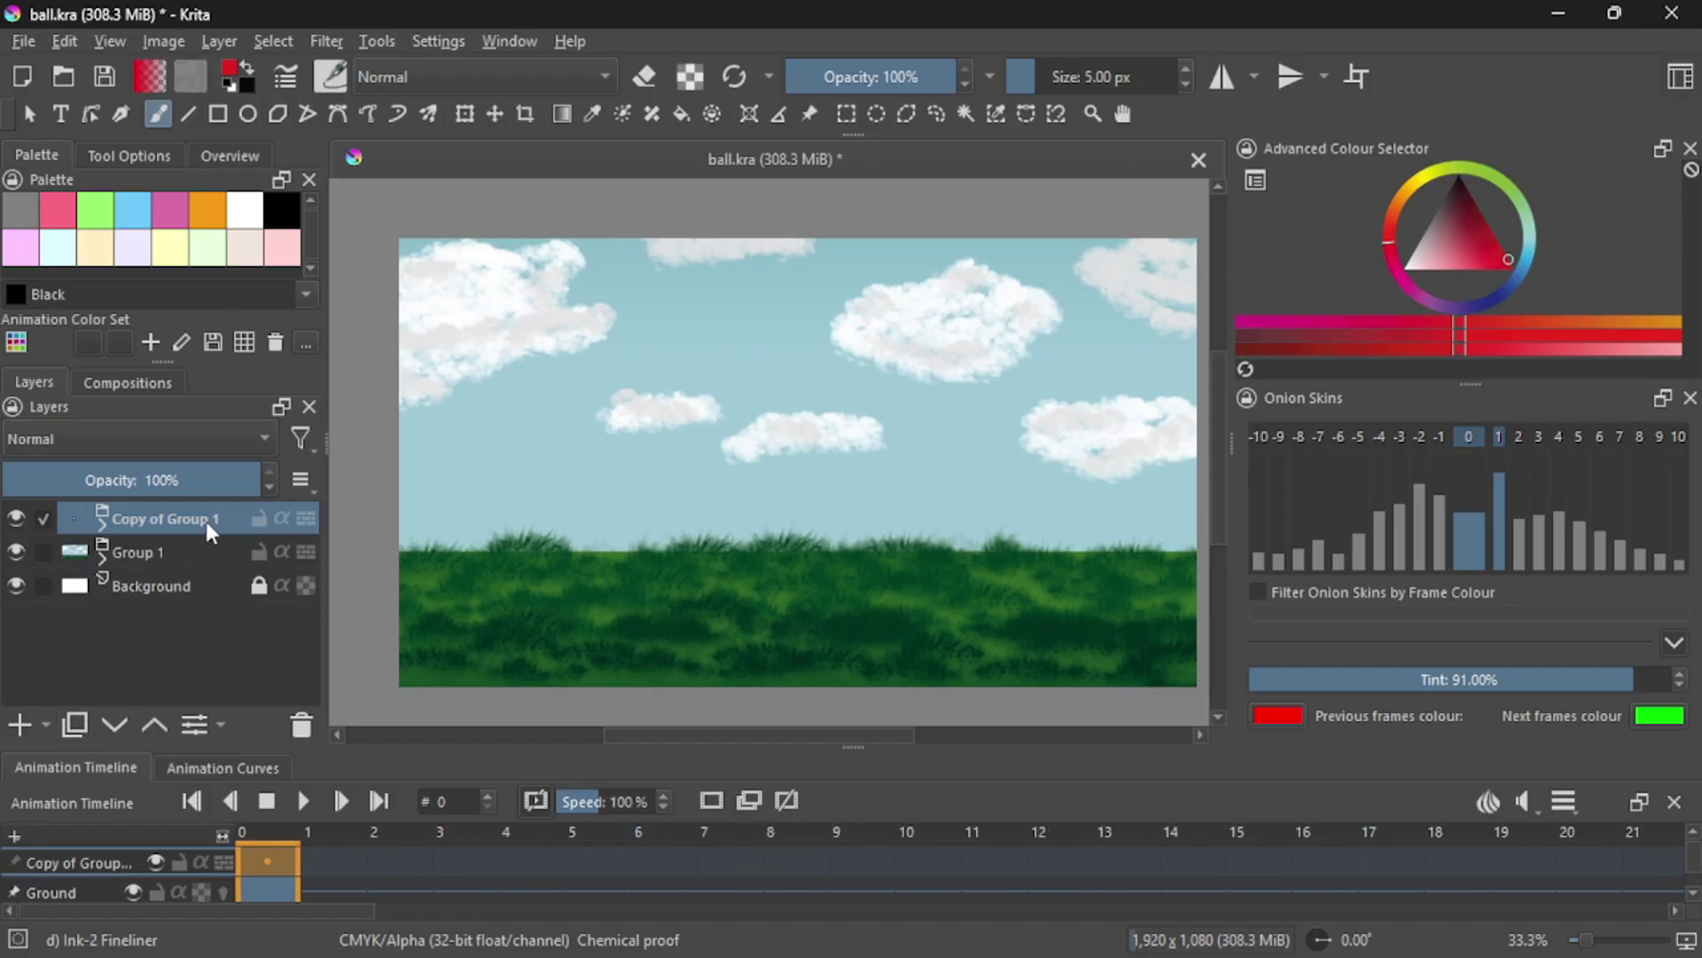
Step: Expand and collapse the duplicated group and Group 1 to compare the layers they contain
{"action": "left_click", "coordinate": [105, 525]}
{"action": "left_click", "coordinate": [104, 524]}
{"action": "left_click", "coordinate": [101, 554]}
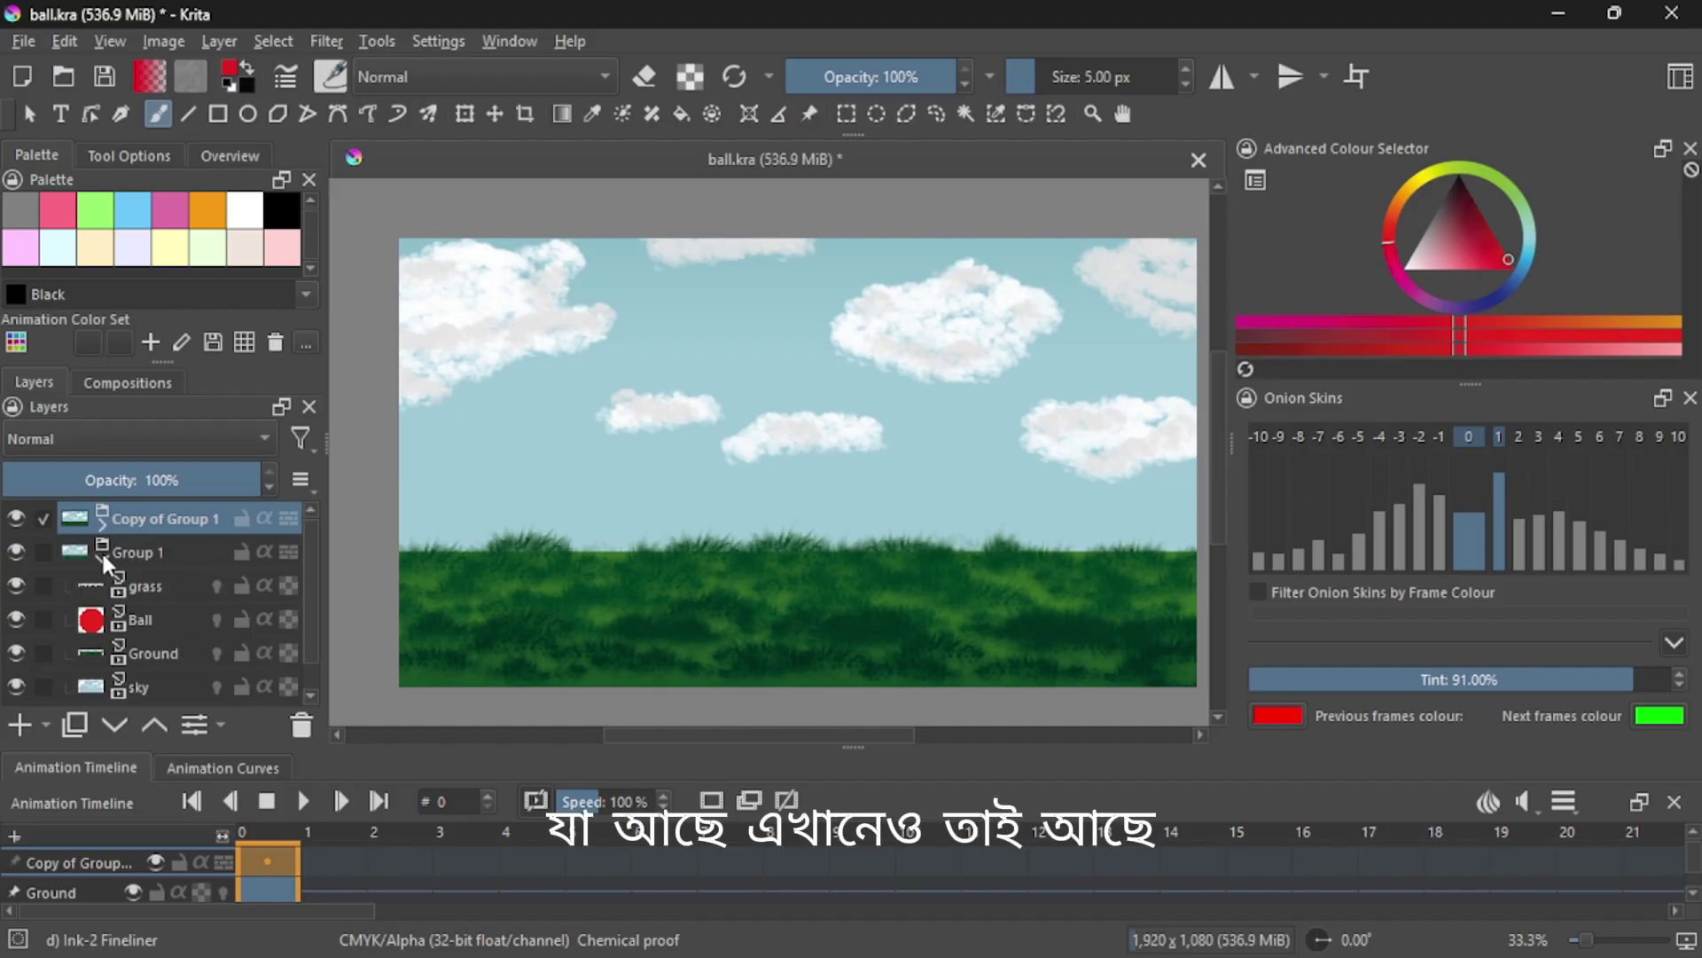
{"action": "left_click", "coordinate": [101, 550]}
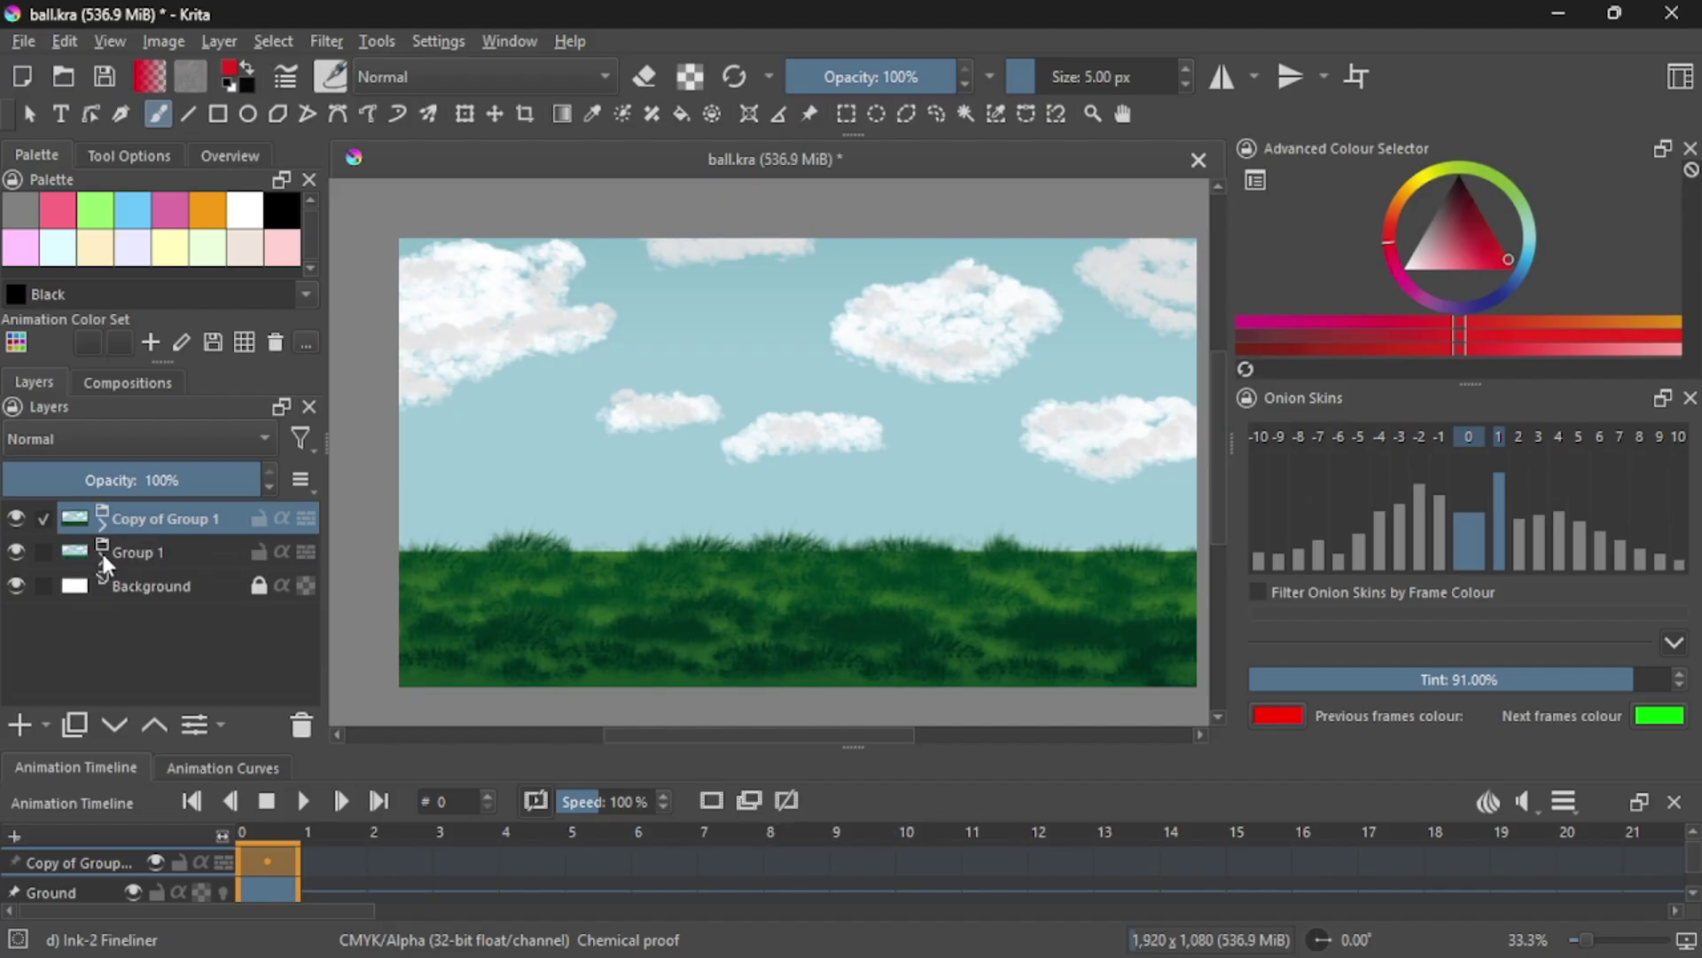
Step: Leave only the duplicated group and the Background visible, and briefly play back and pause the duplicate's animation
{"action": "left_click", "coordinate": [15, 523]}
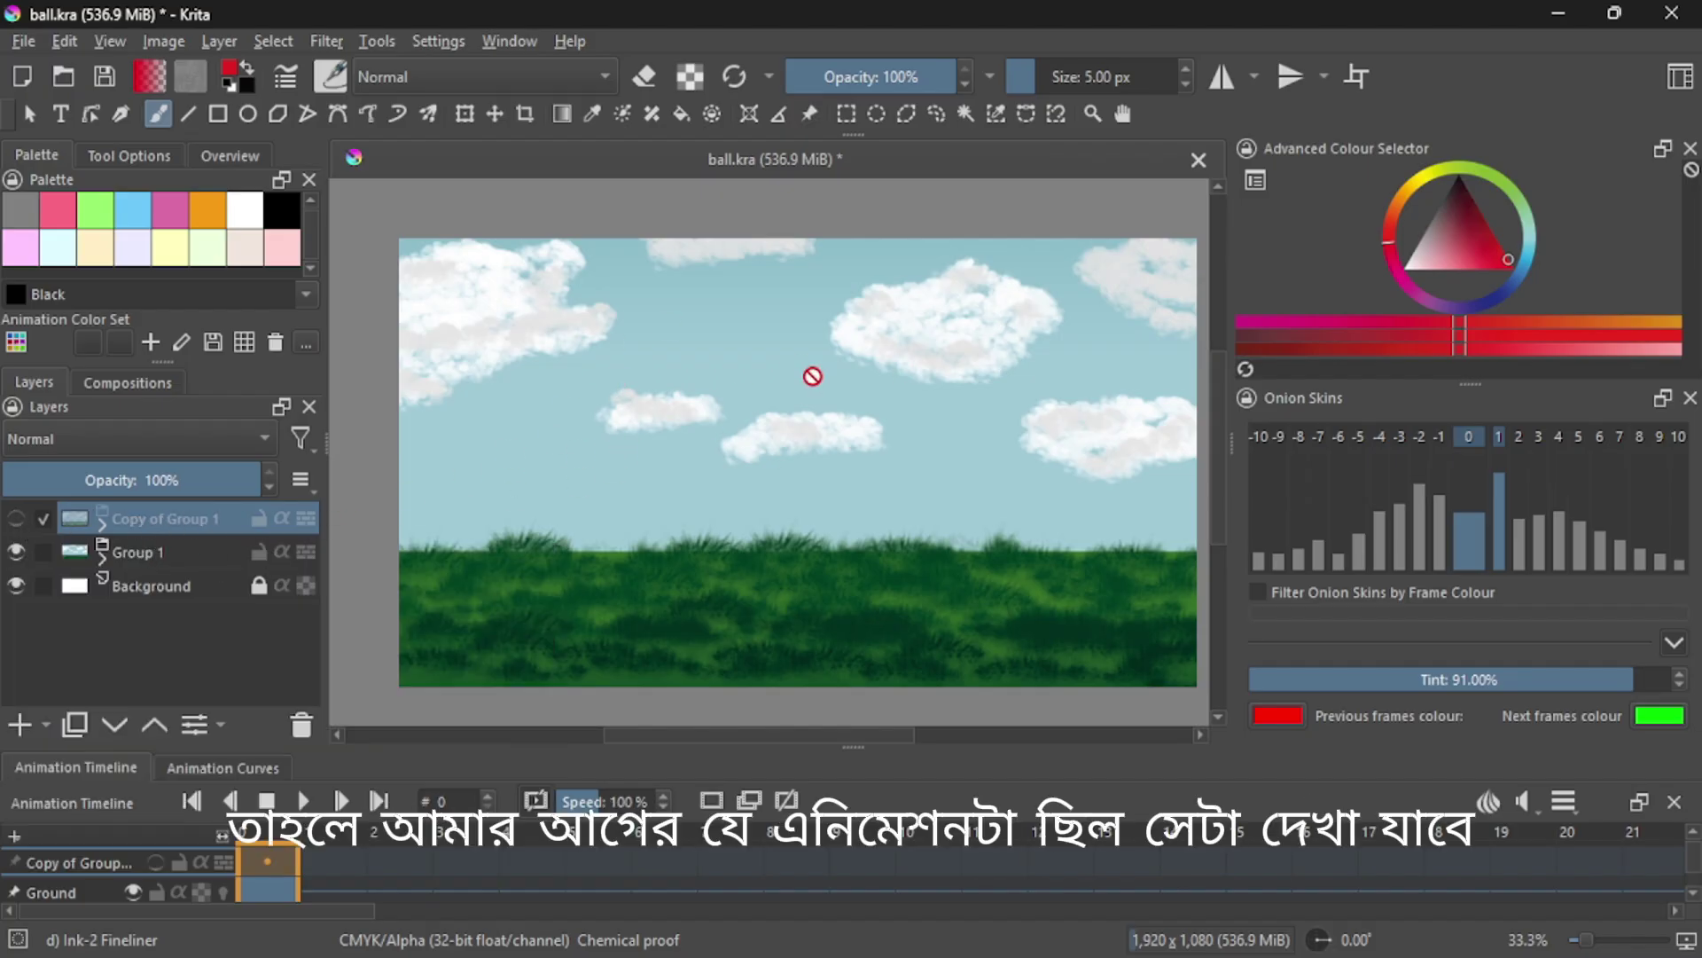
{"action": "left_click", "coordinate": [13, 551]}
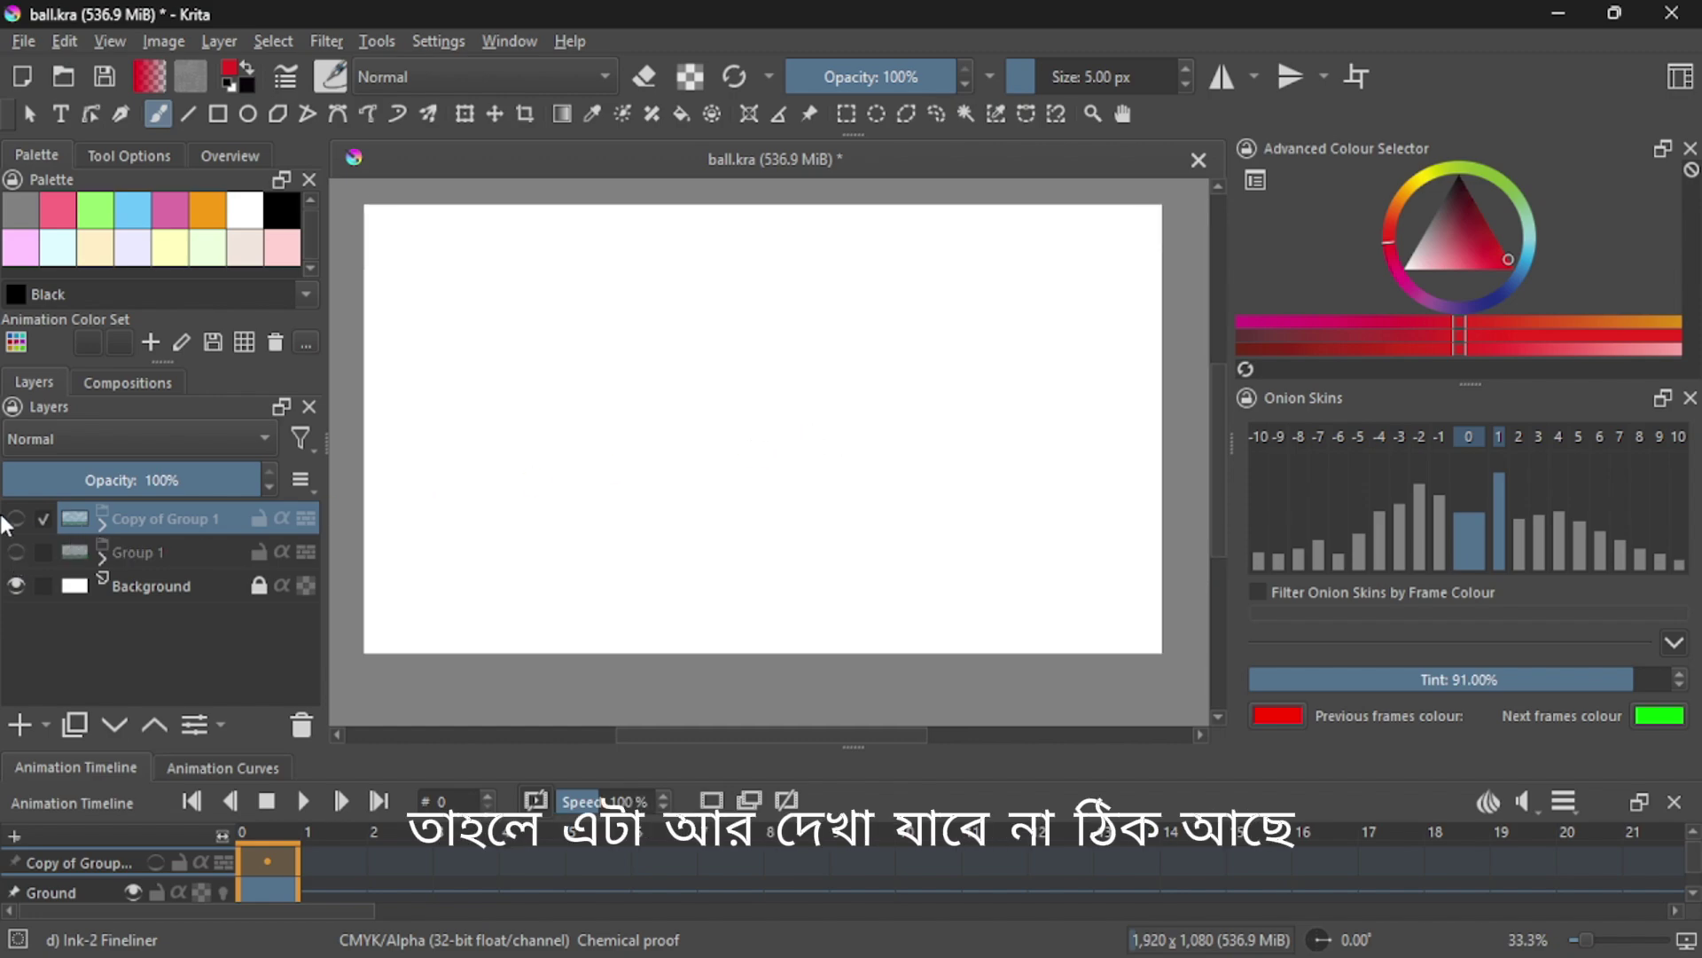
{"action": "left_click", "coordinate": [15, 518]}
{"action": "left_click_drag", "start_coordinate": [674, 426], "coordinate": [682, 470]}
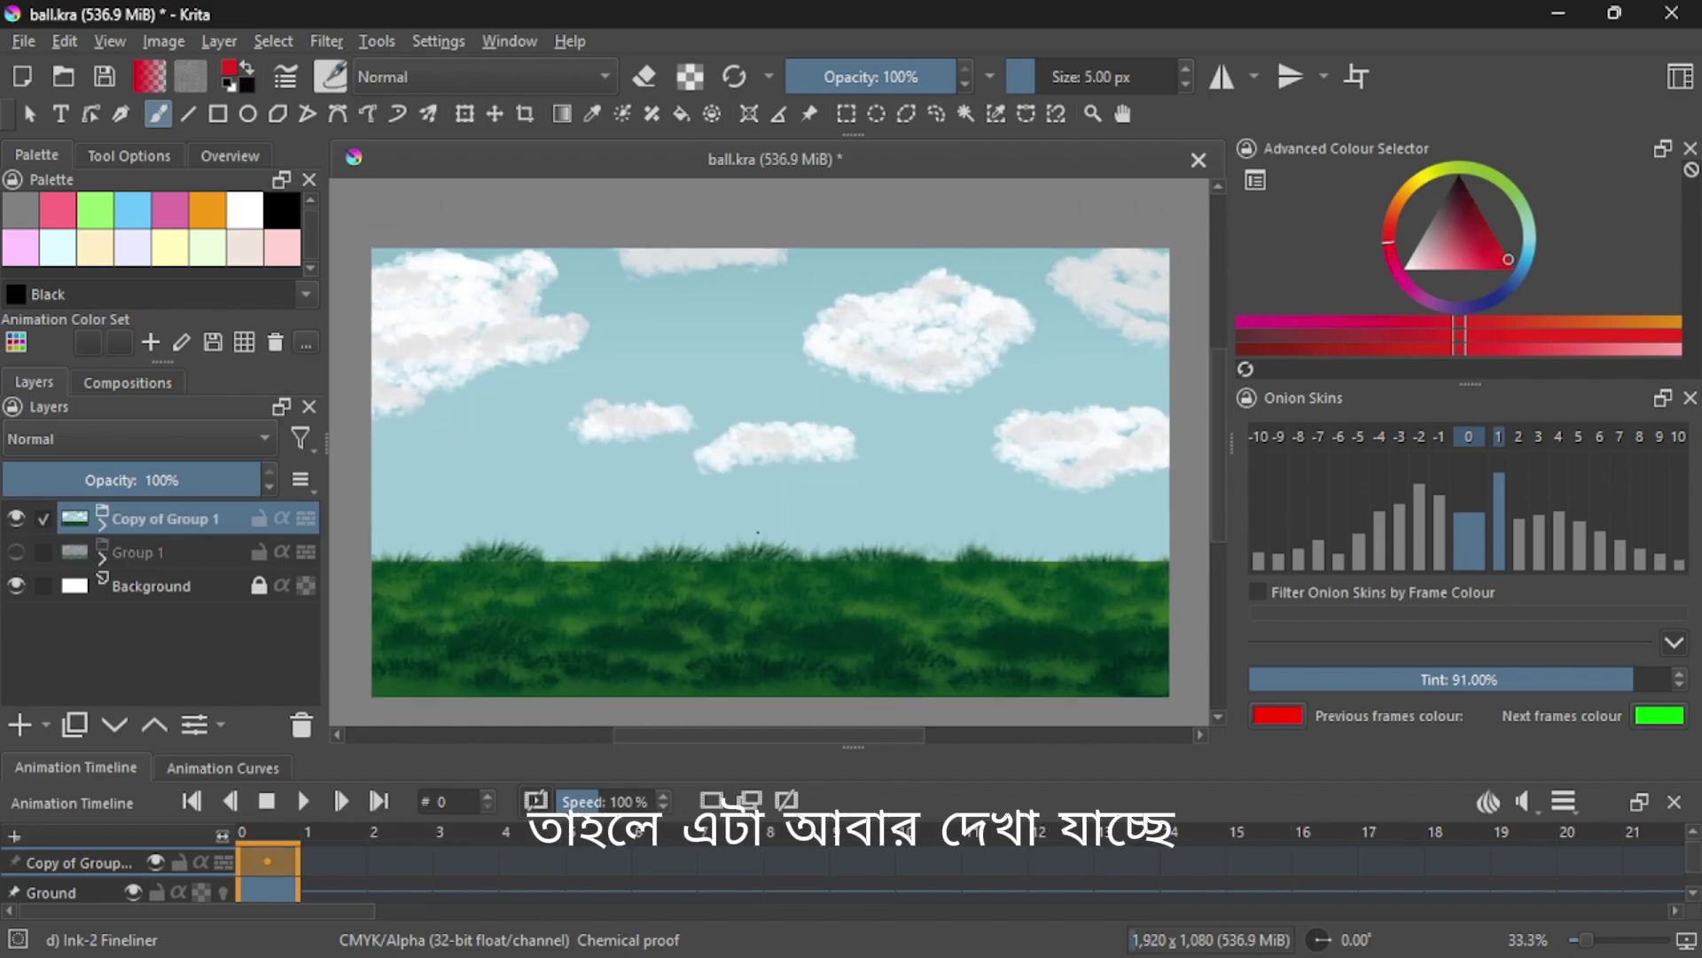
{"action": "left_click", "coordinate": [306, 800]}
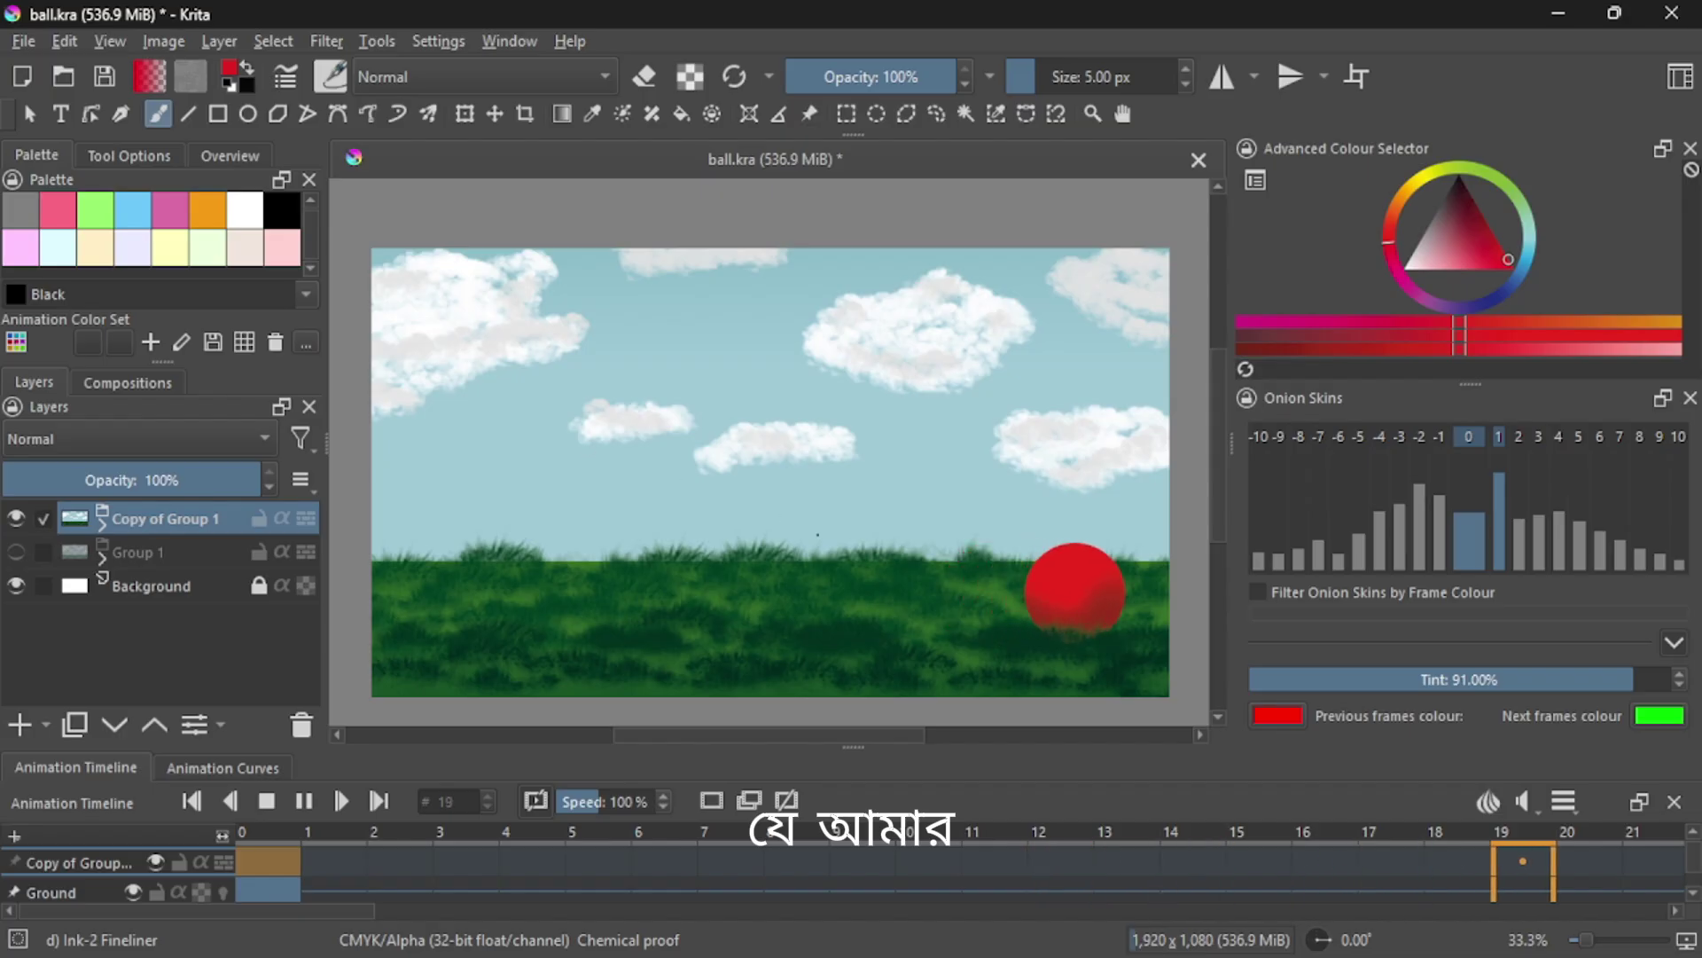
{"action": "left_click", "coordinate": [304, 801]}
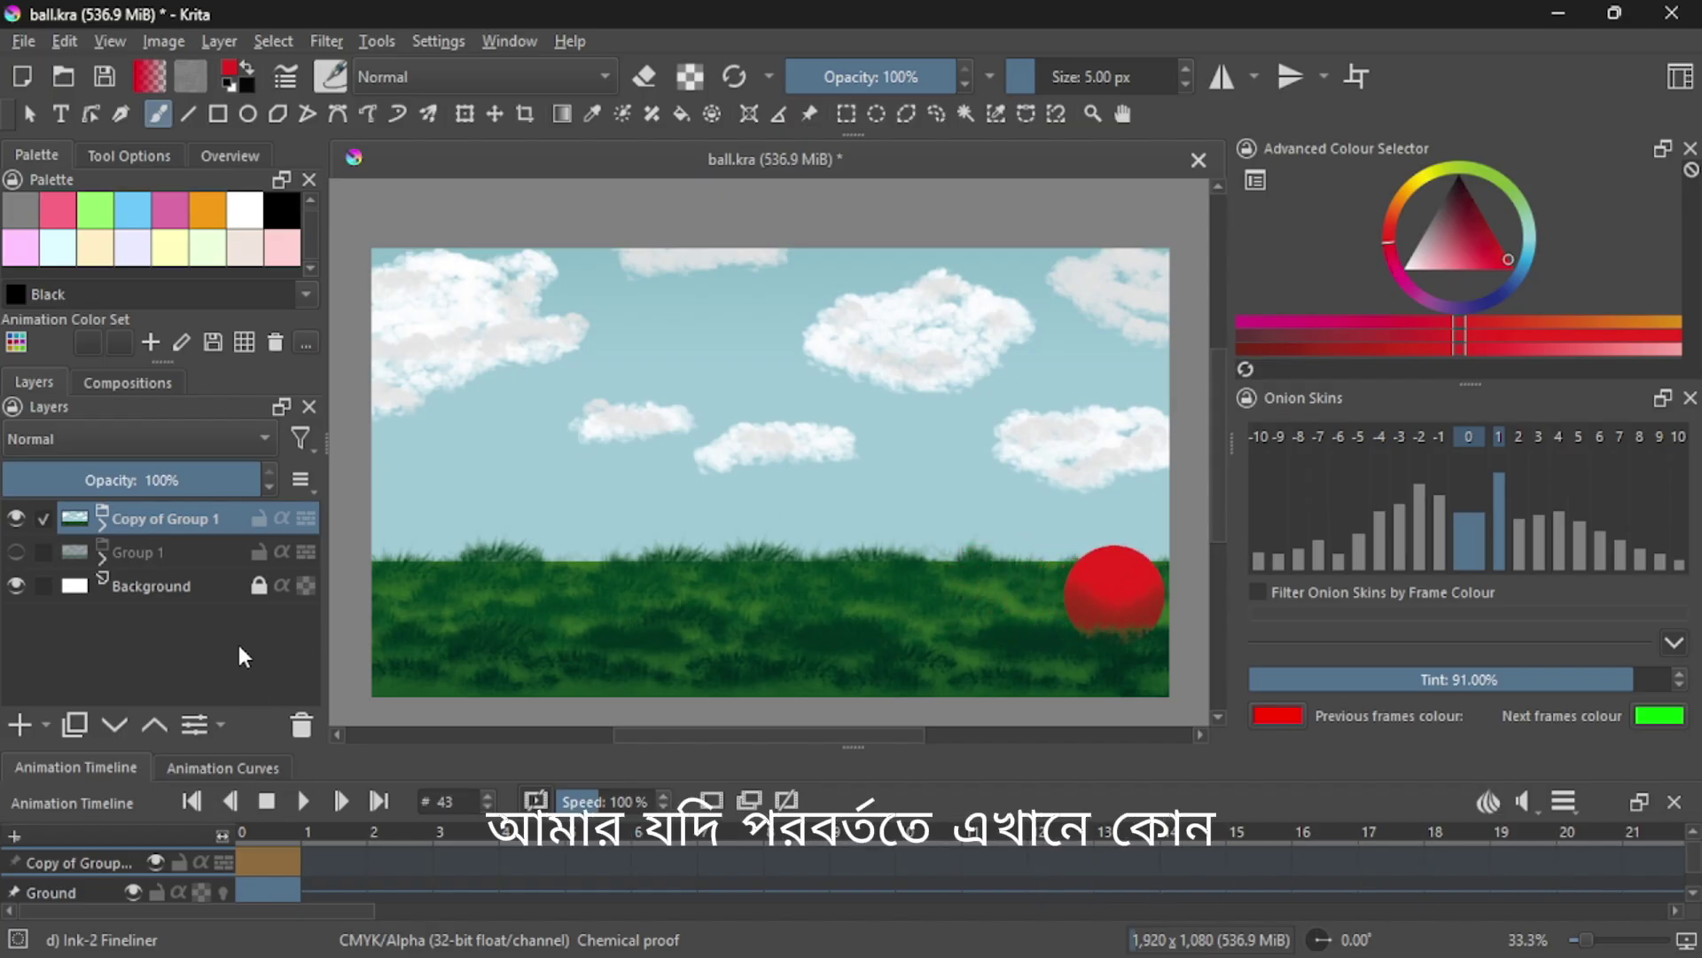
Step: Show Group 1 again, and expand it to review its separate layers before collapsing it
{"action": "left_click", "coordinate": [16, 551]}
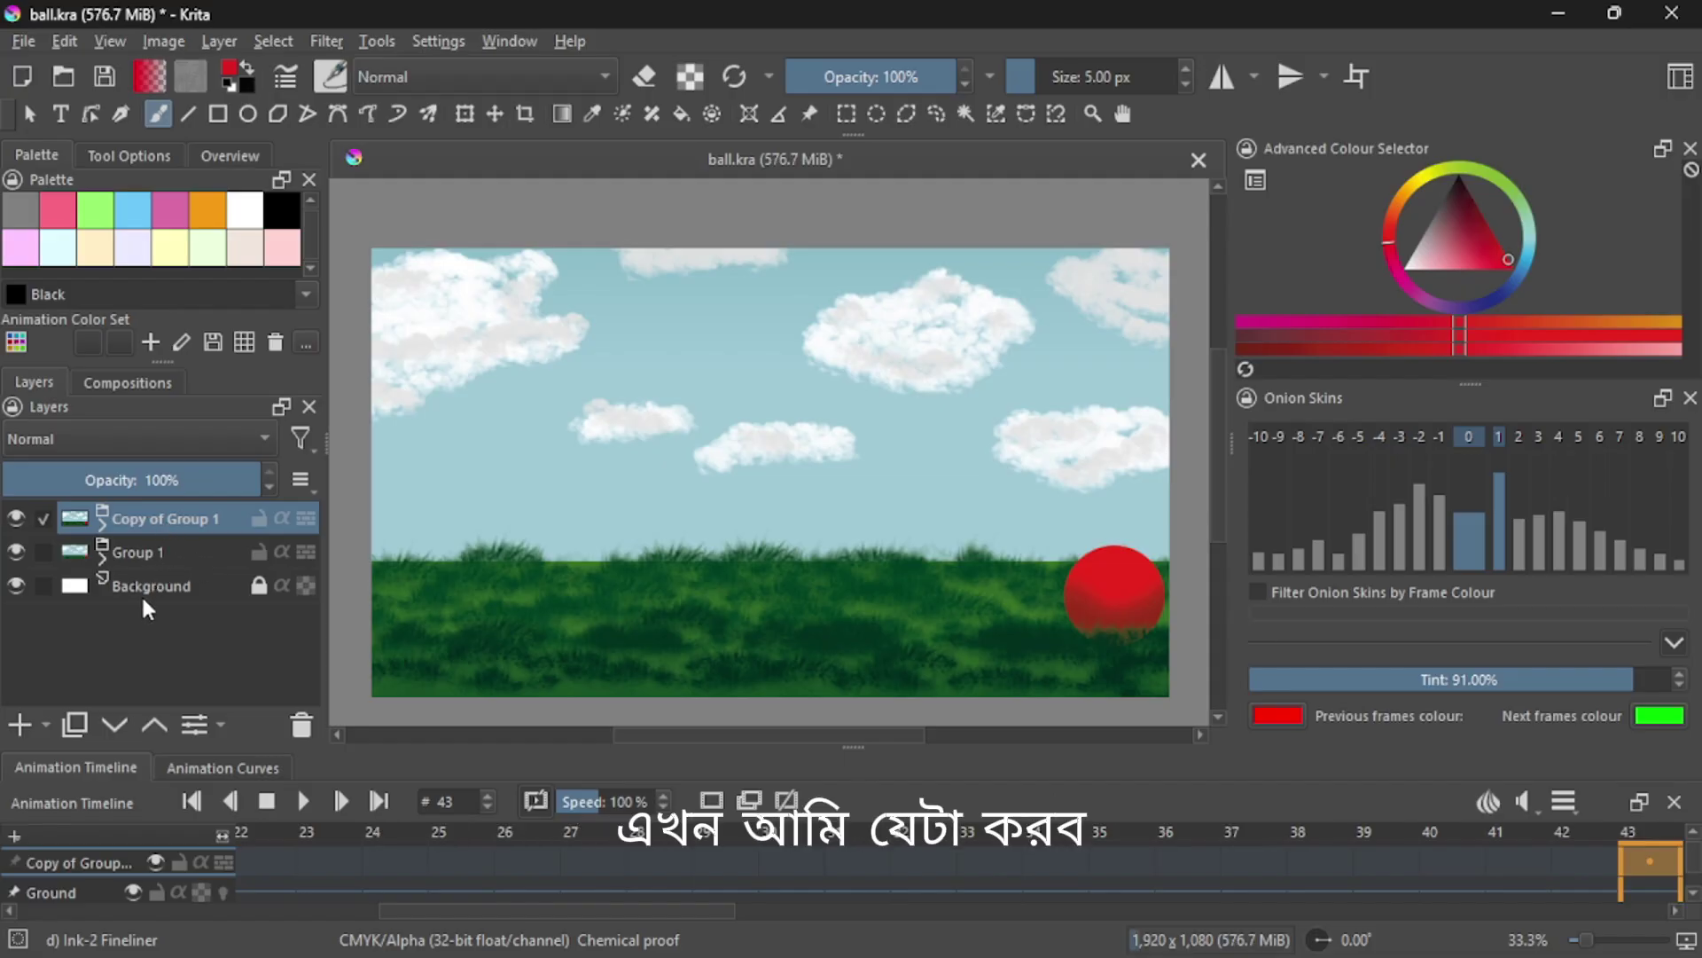
{"action": "left_click", "coordinate": [102, 556]}
{"action": "scroll", "coordinate": [151, 618], "scroll_direction": "down", "scroll_amount": 1}
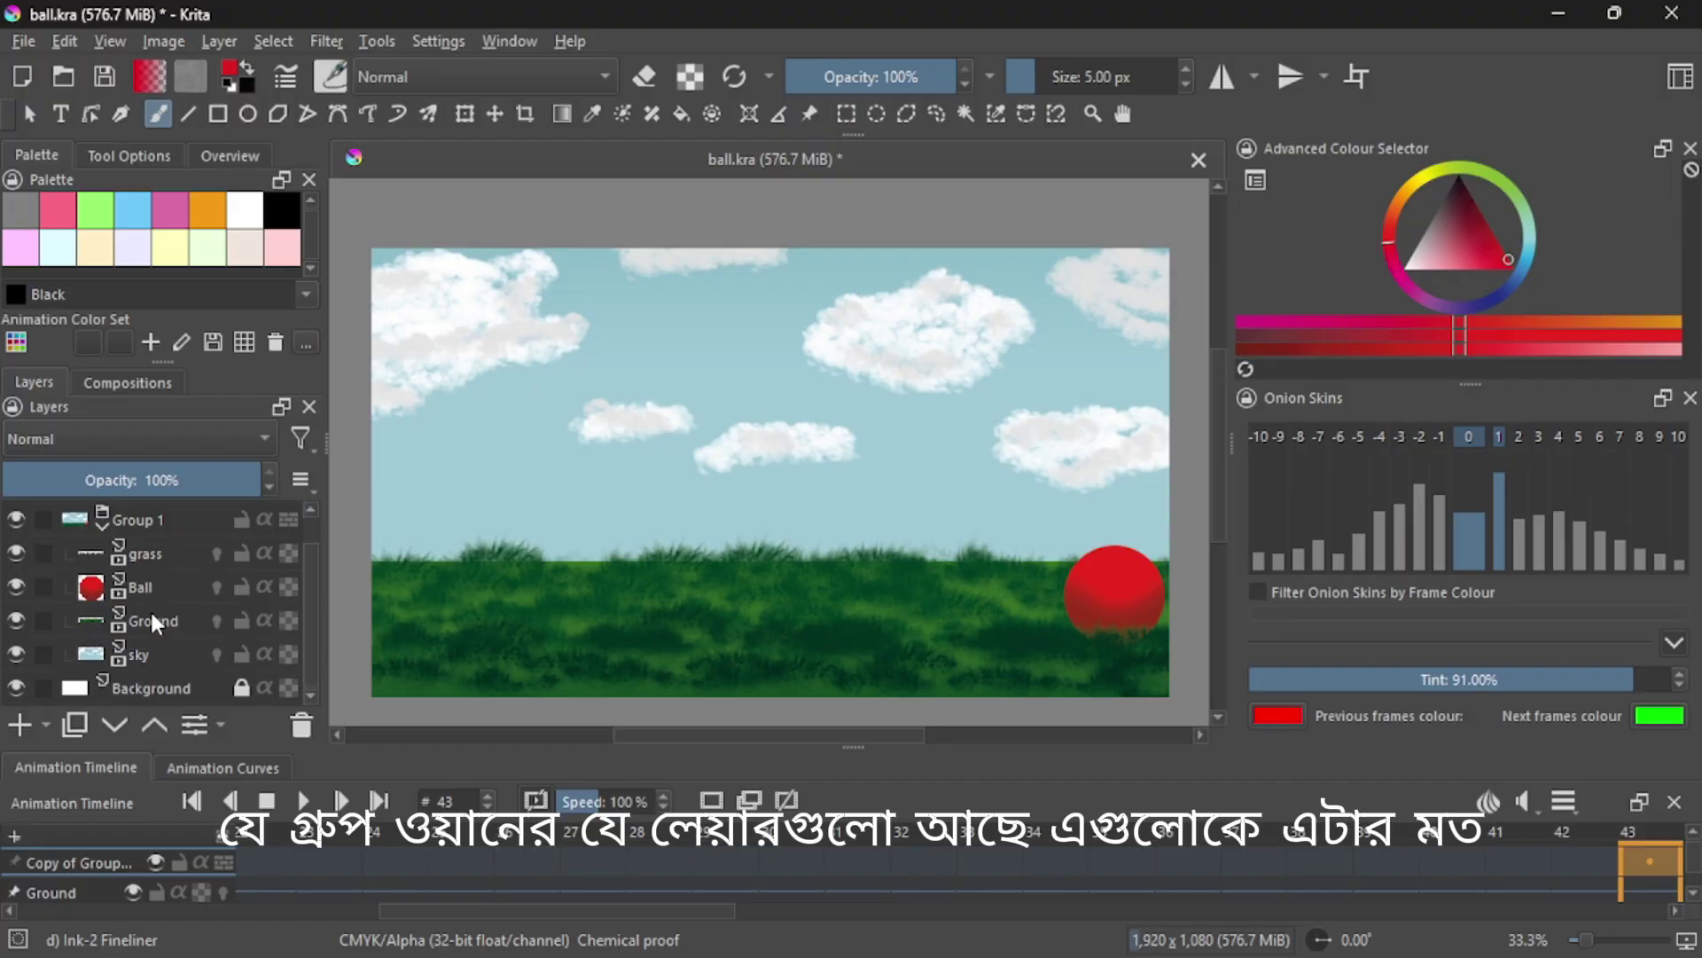
{"action": "scroll", "coordinate": [146, 616], "scroll_direction": "up", "scroll_amount": 1}
{"action": "left_click", "coordinate": [104, 552]}
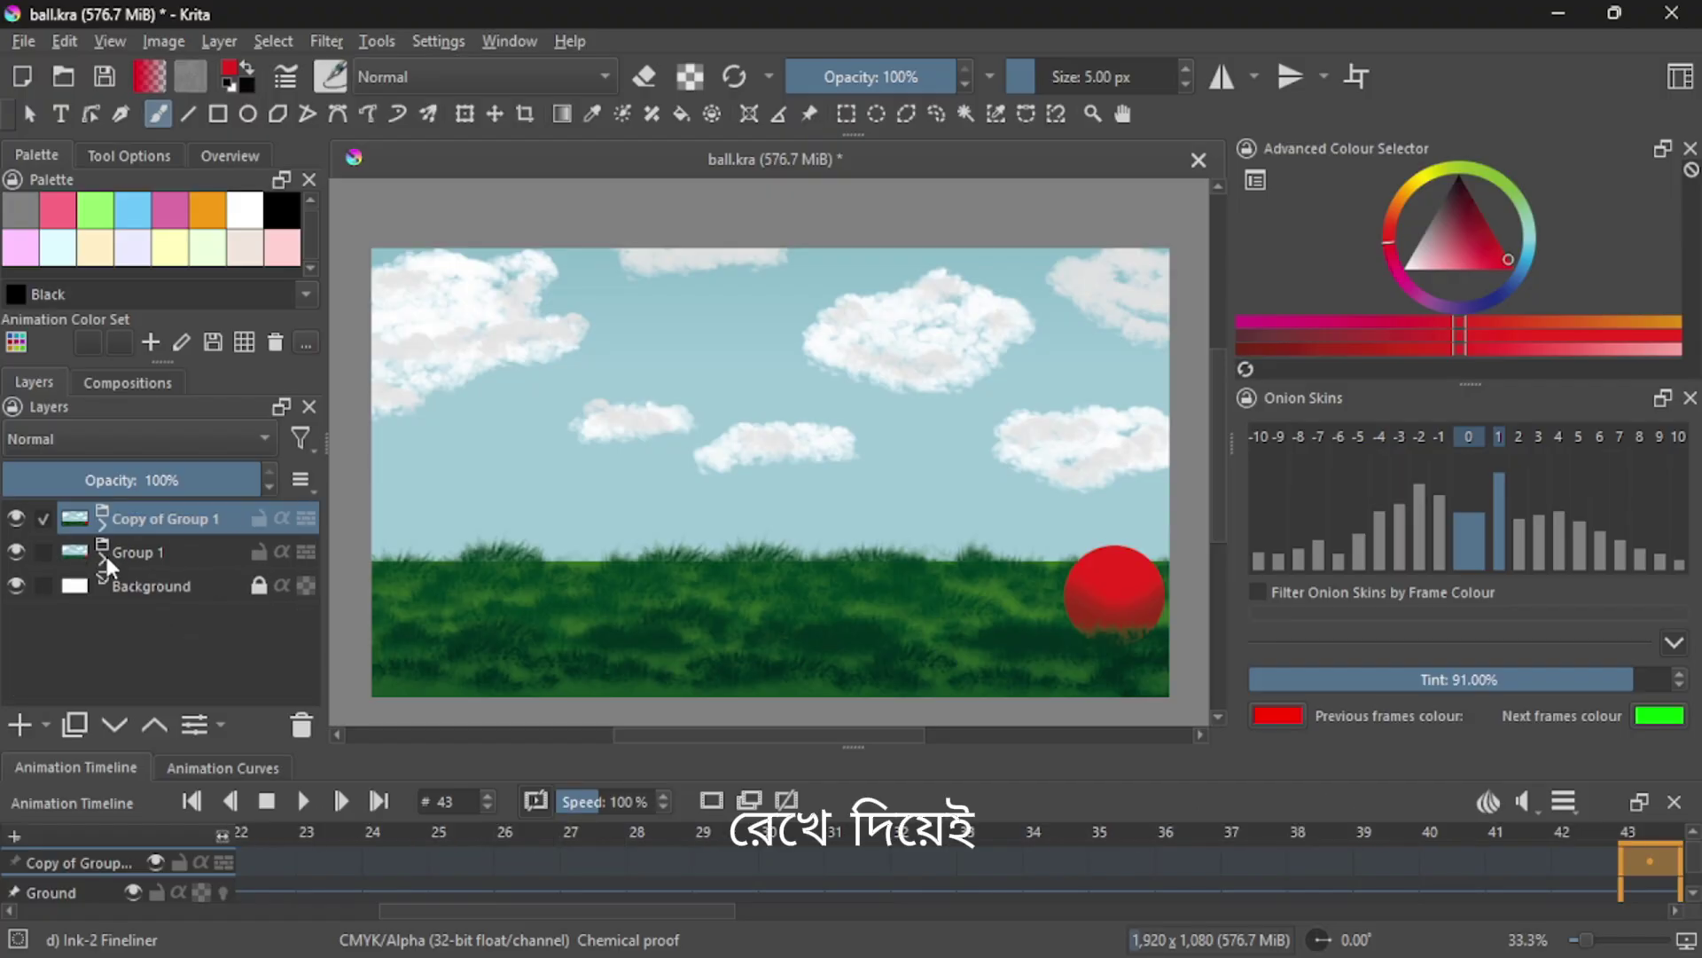
Step: Merge the duplicated group into a single animated layer, and hide Group 1
{"action": "right_click", "coordinate": [156, 515]}
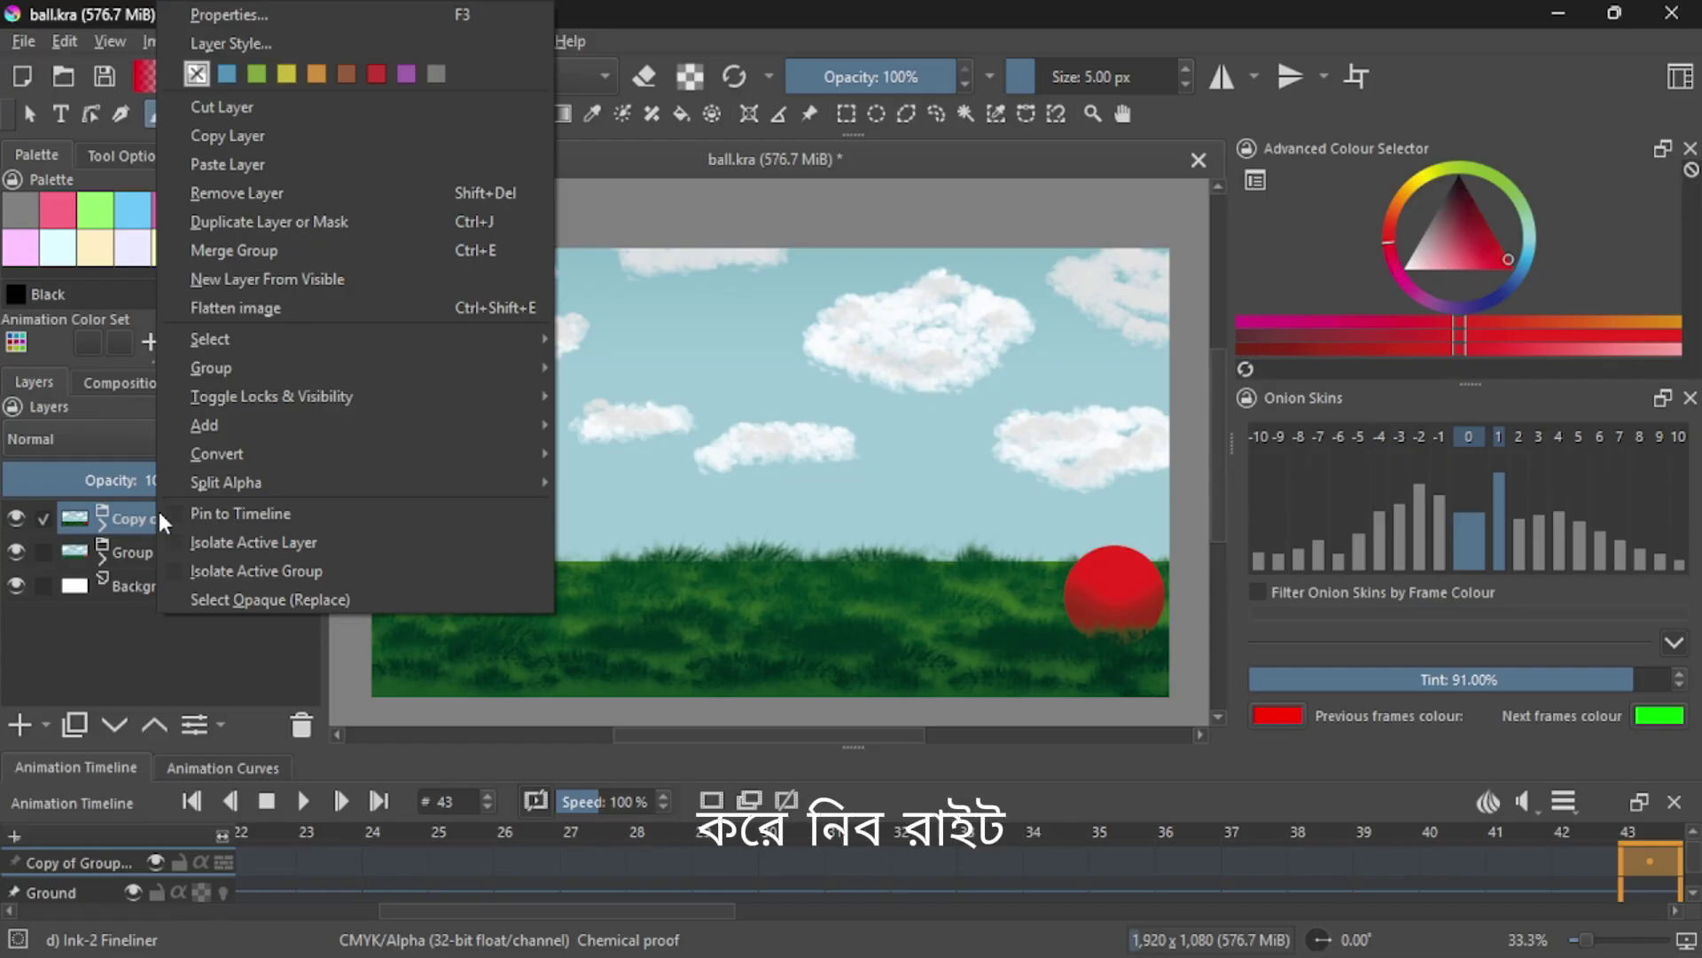
{"action": "left_click", "coordinate": [282, 252]}
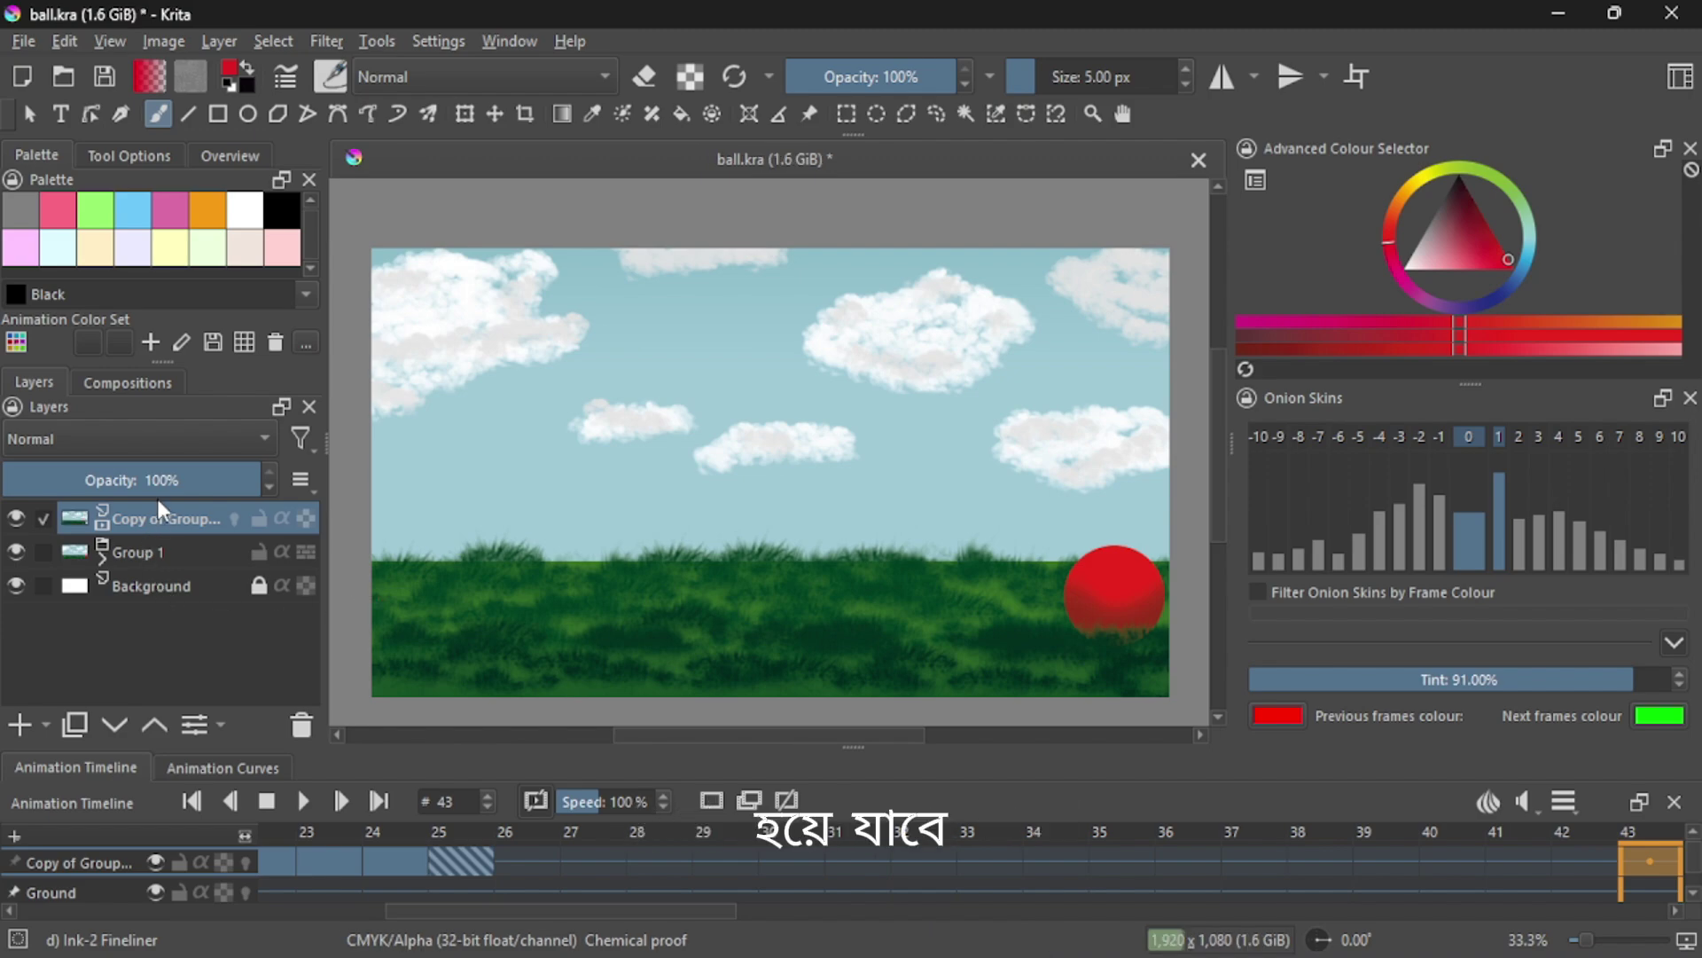
{"action": "left_click", "coordinate": [17, 555]}
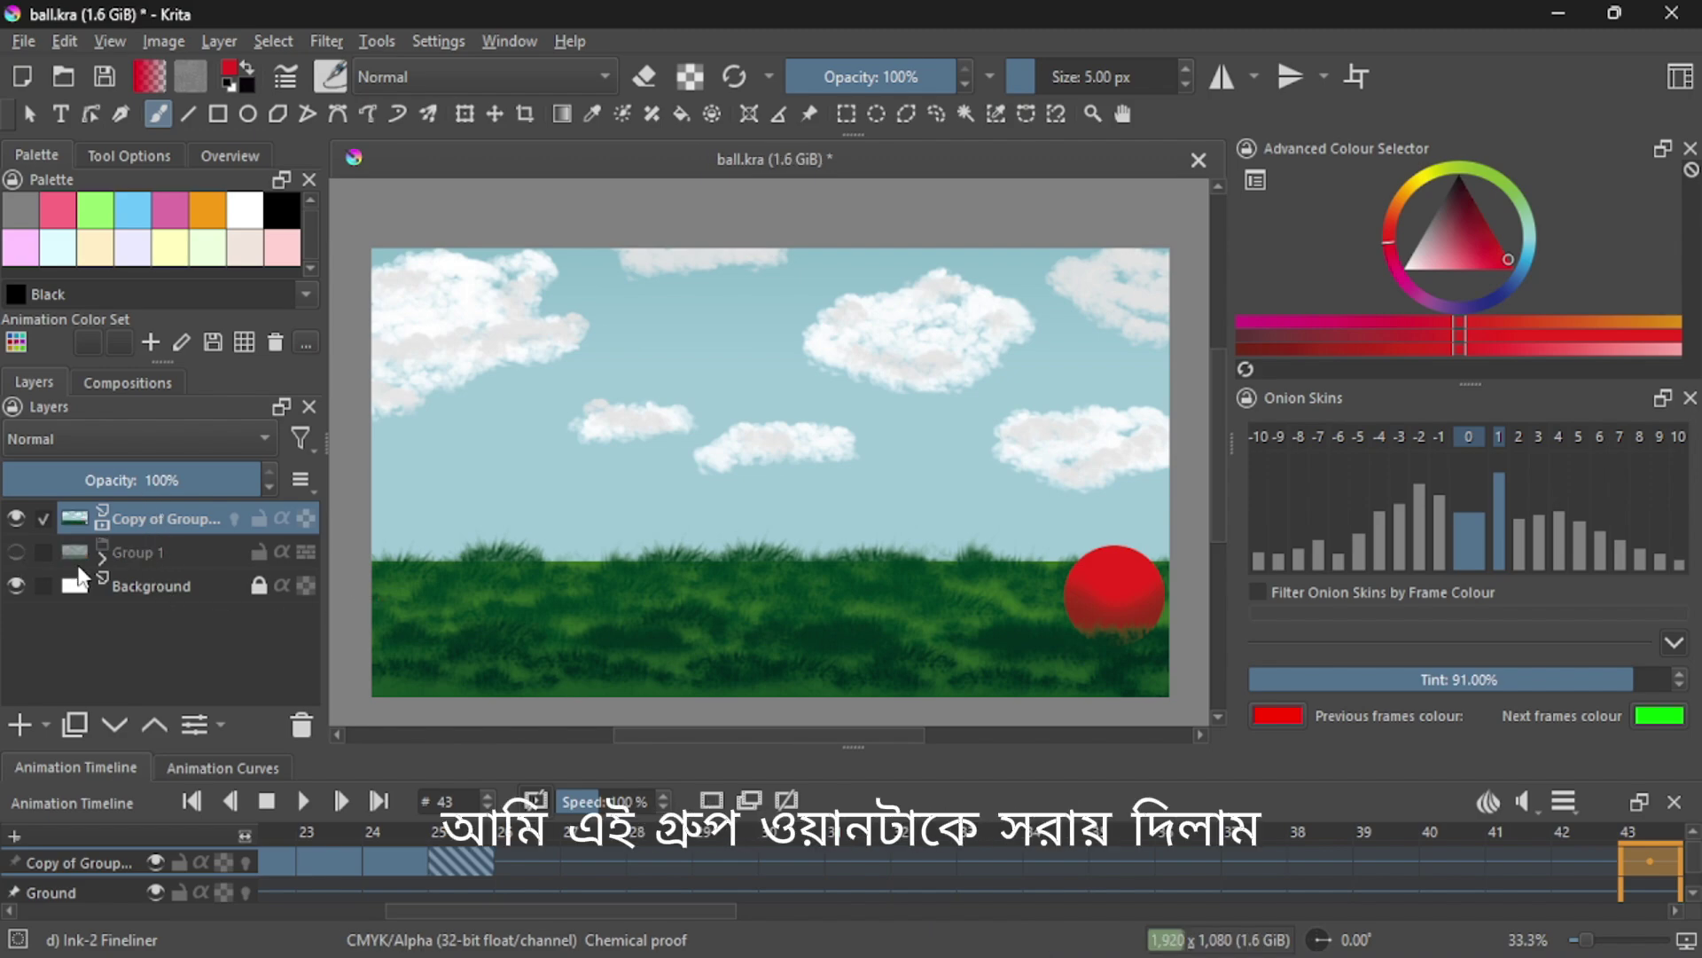
Step: Move the merged layer below Group 1, keeping it directly above the Background layer
{"action": "left_click_drag", "start_coordinate": [131, 515], "coordinate": [124, 635]}
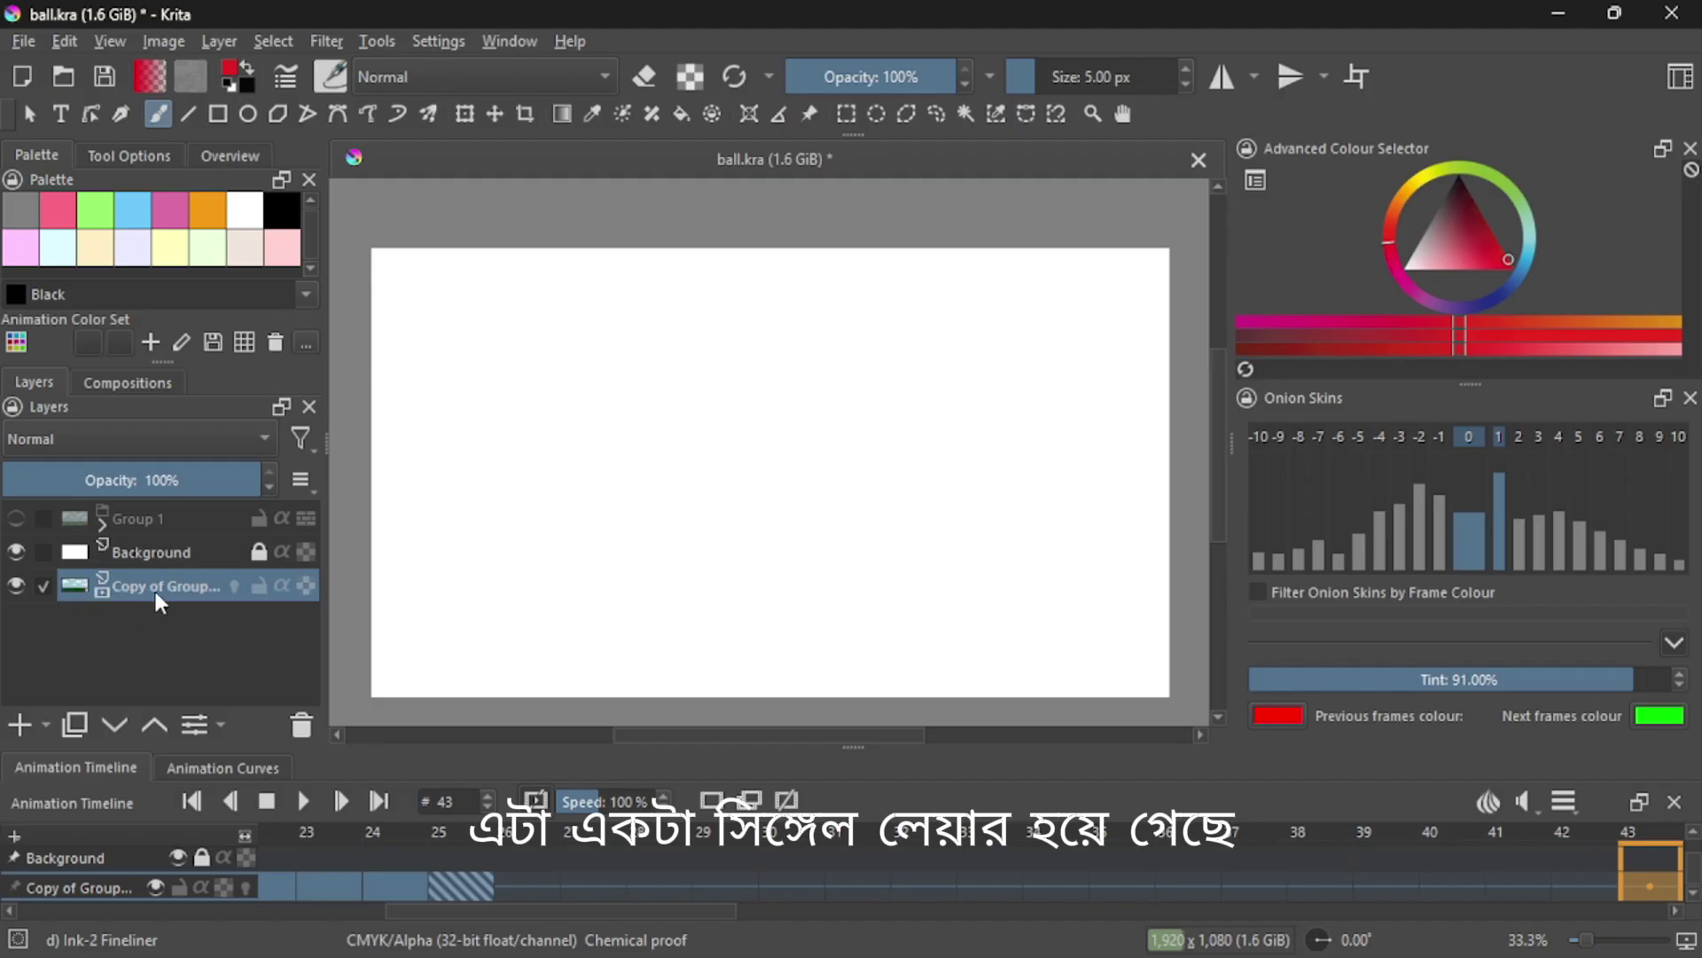
{"action": "left_click_drag", "start_coordinate": [157, 567], "coordinate": [156, 540]}
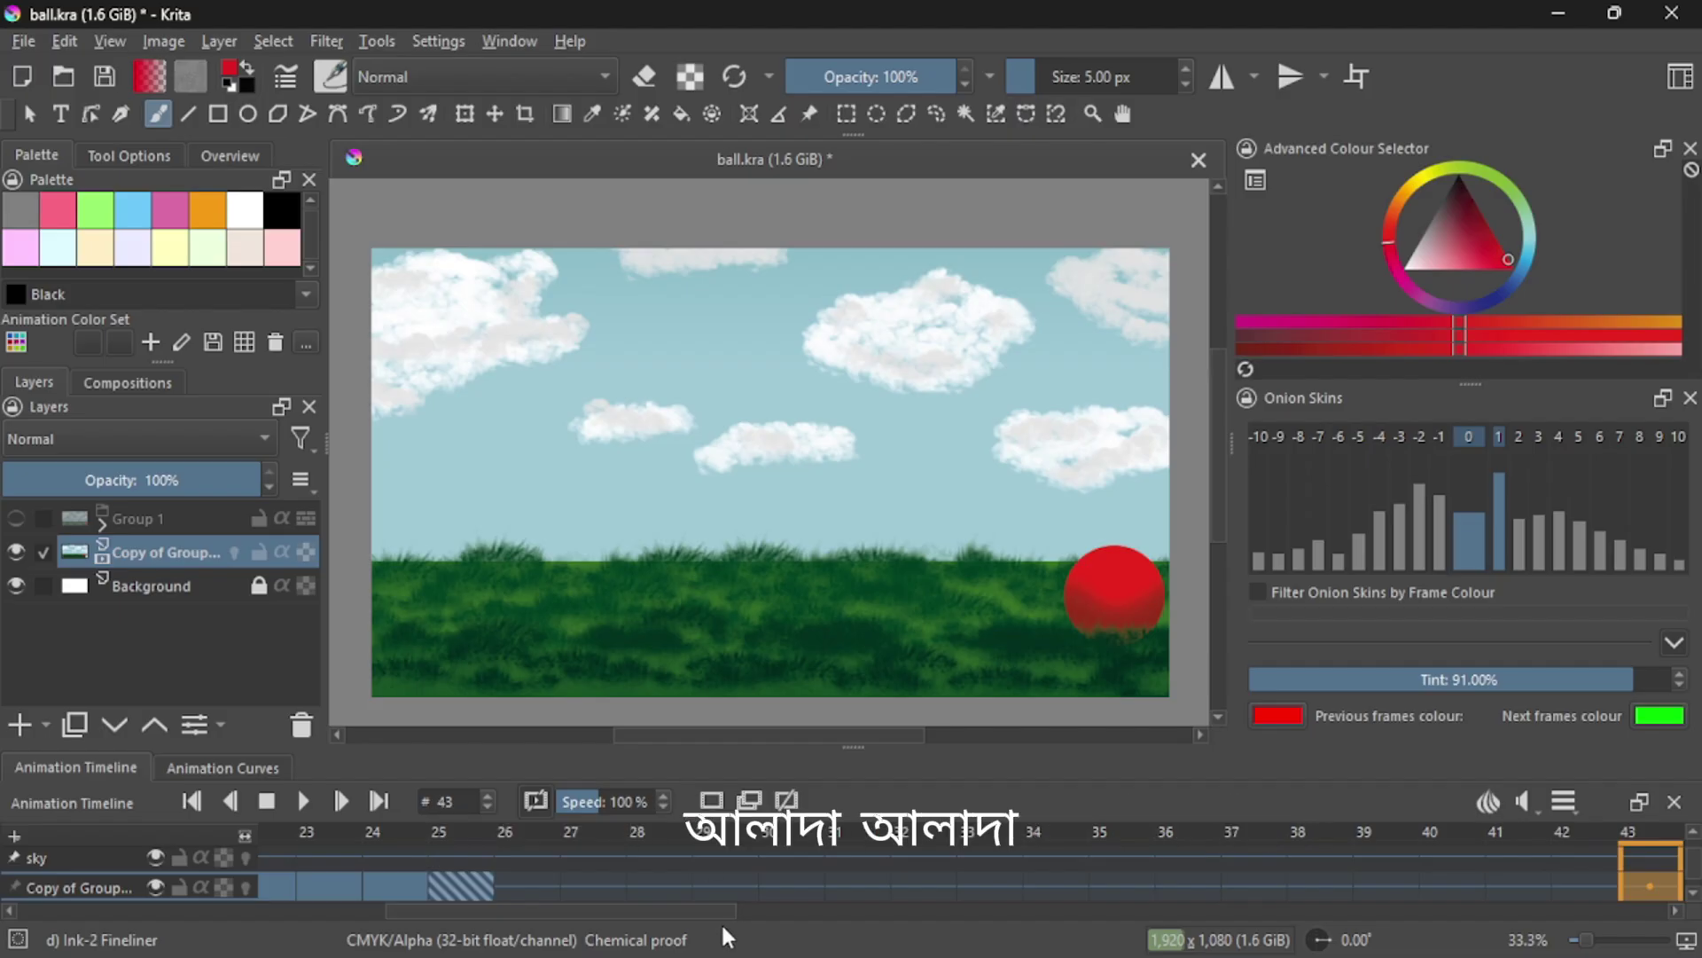
Step: Return to the start of the timeline and check the merged layer's frames 0, 1 and 3
{"action": "left_click_drag", "start_coordinate": [564, 910], "coordinate": [197, 911]}
{"action": "left_click", "coordinate": [282, 838]}
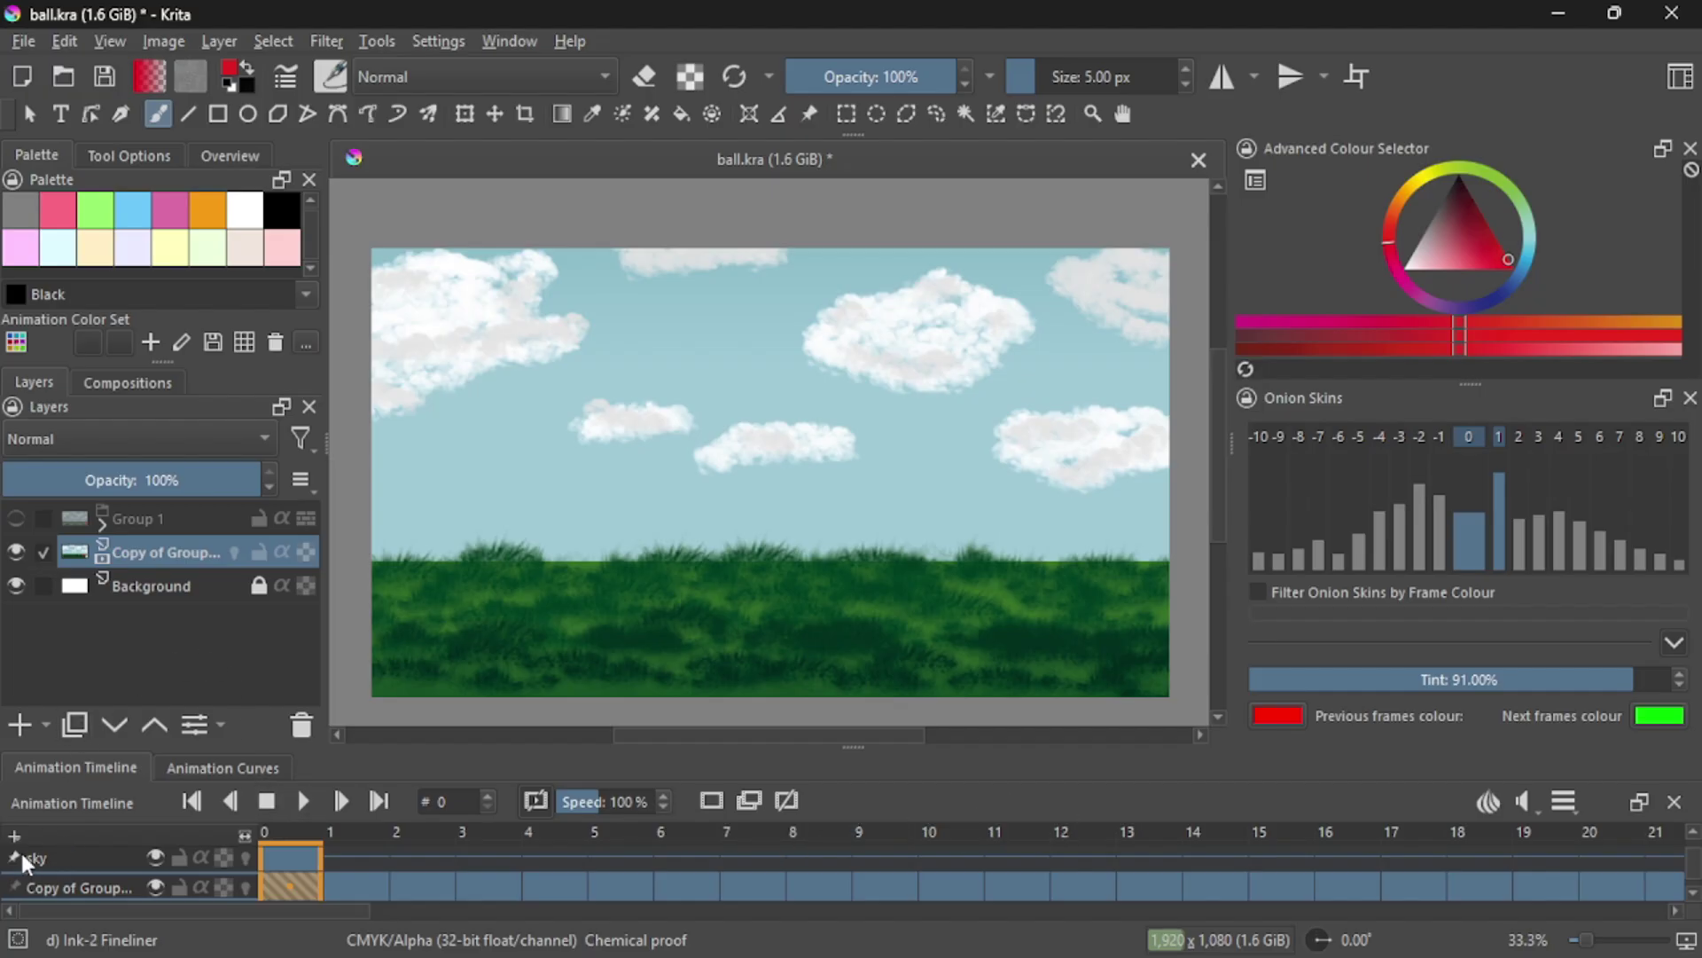
{"action": "scroll", "coordinate": [21, 853], "scroll_direction": "down", "scroll_amount": 1}
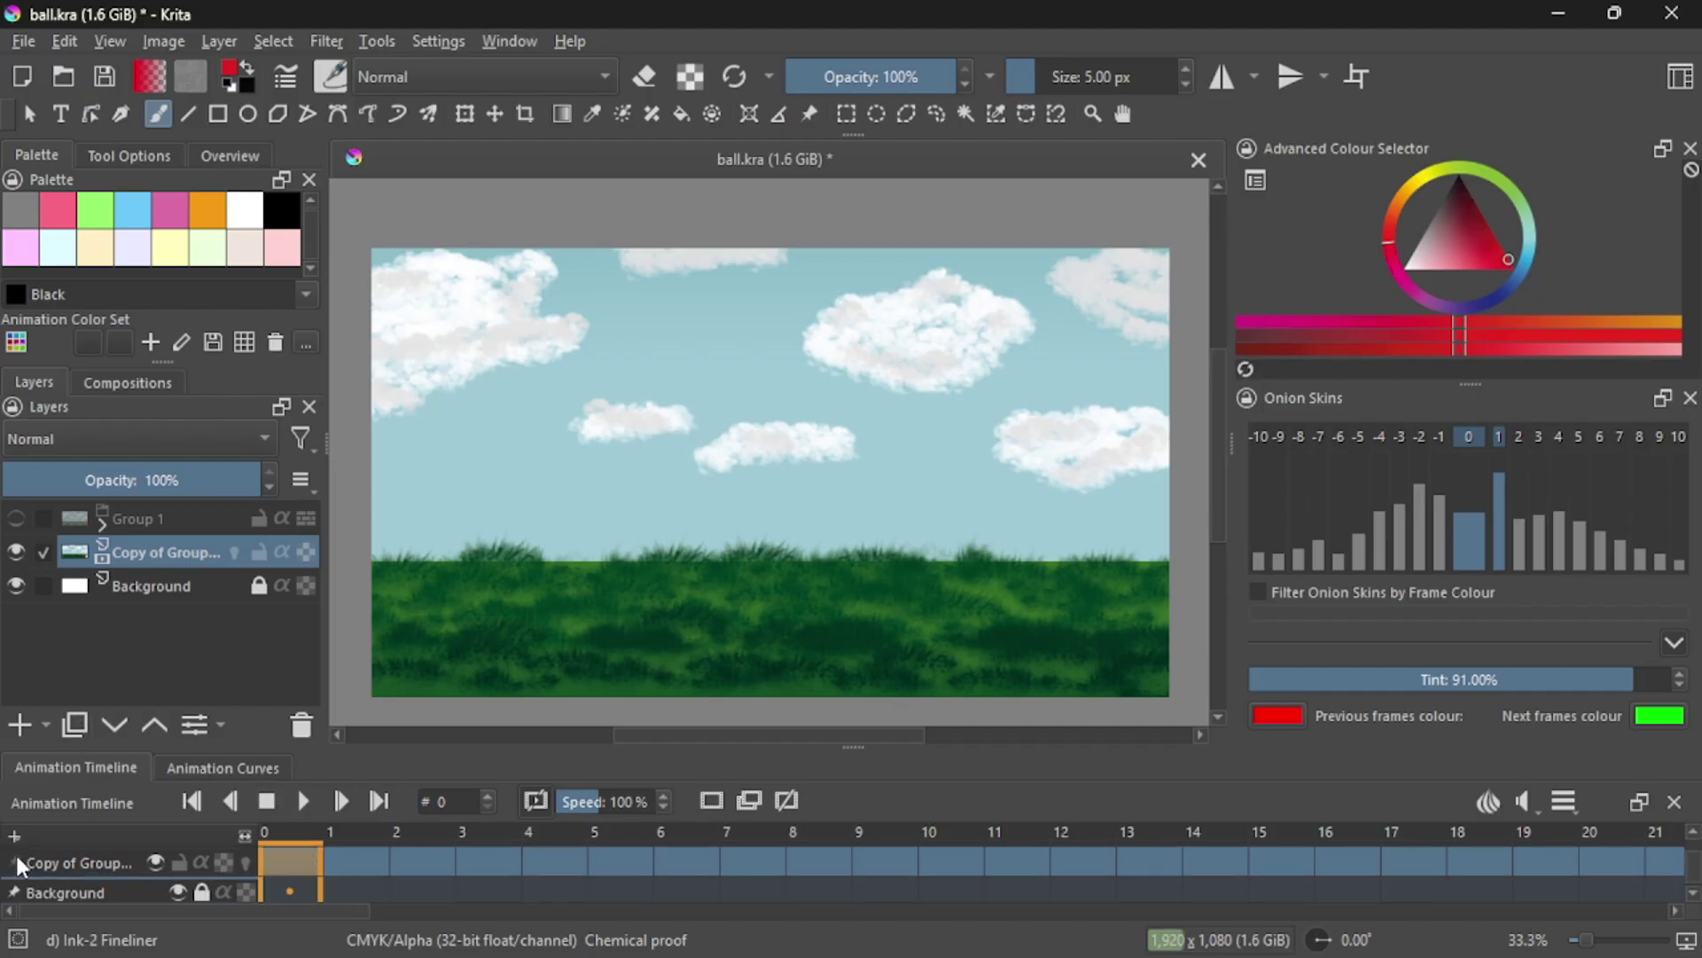
{"action": "left_click", "coordinate": [376, 862]}
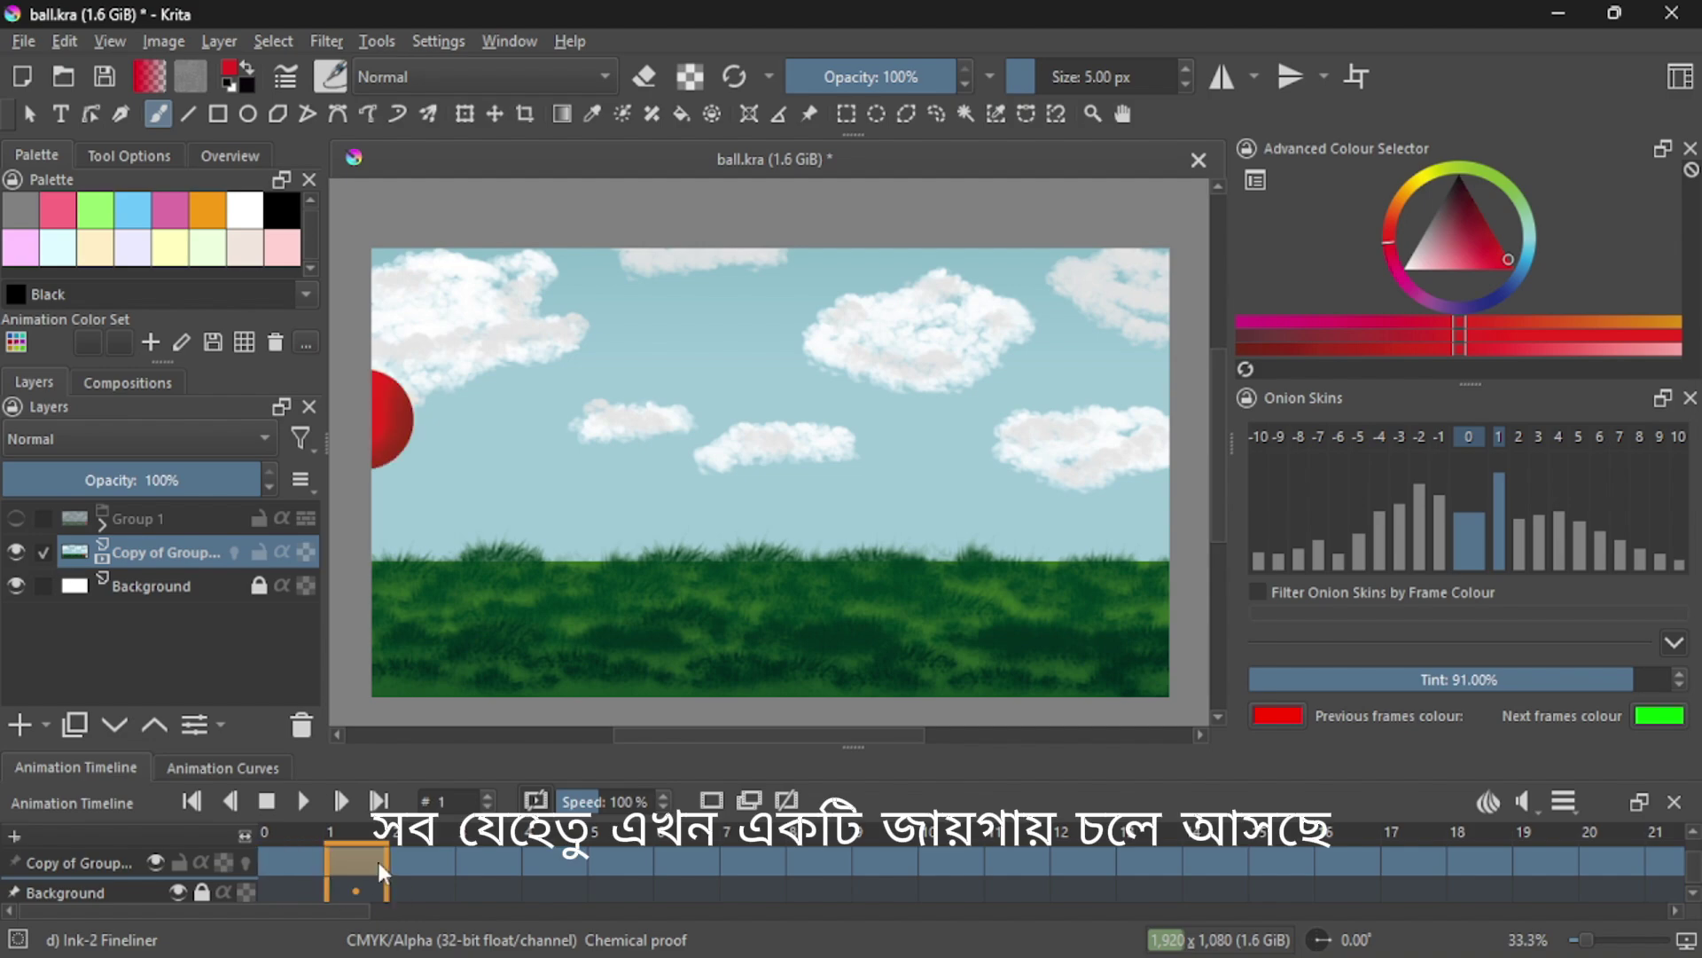
{"action": "left_click", "coordinate": [477, 860]}
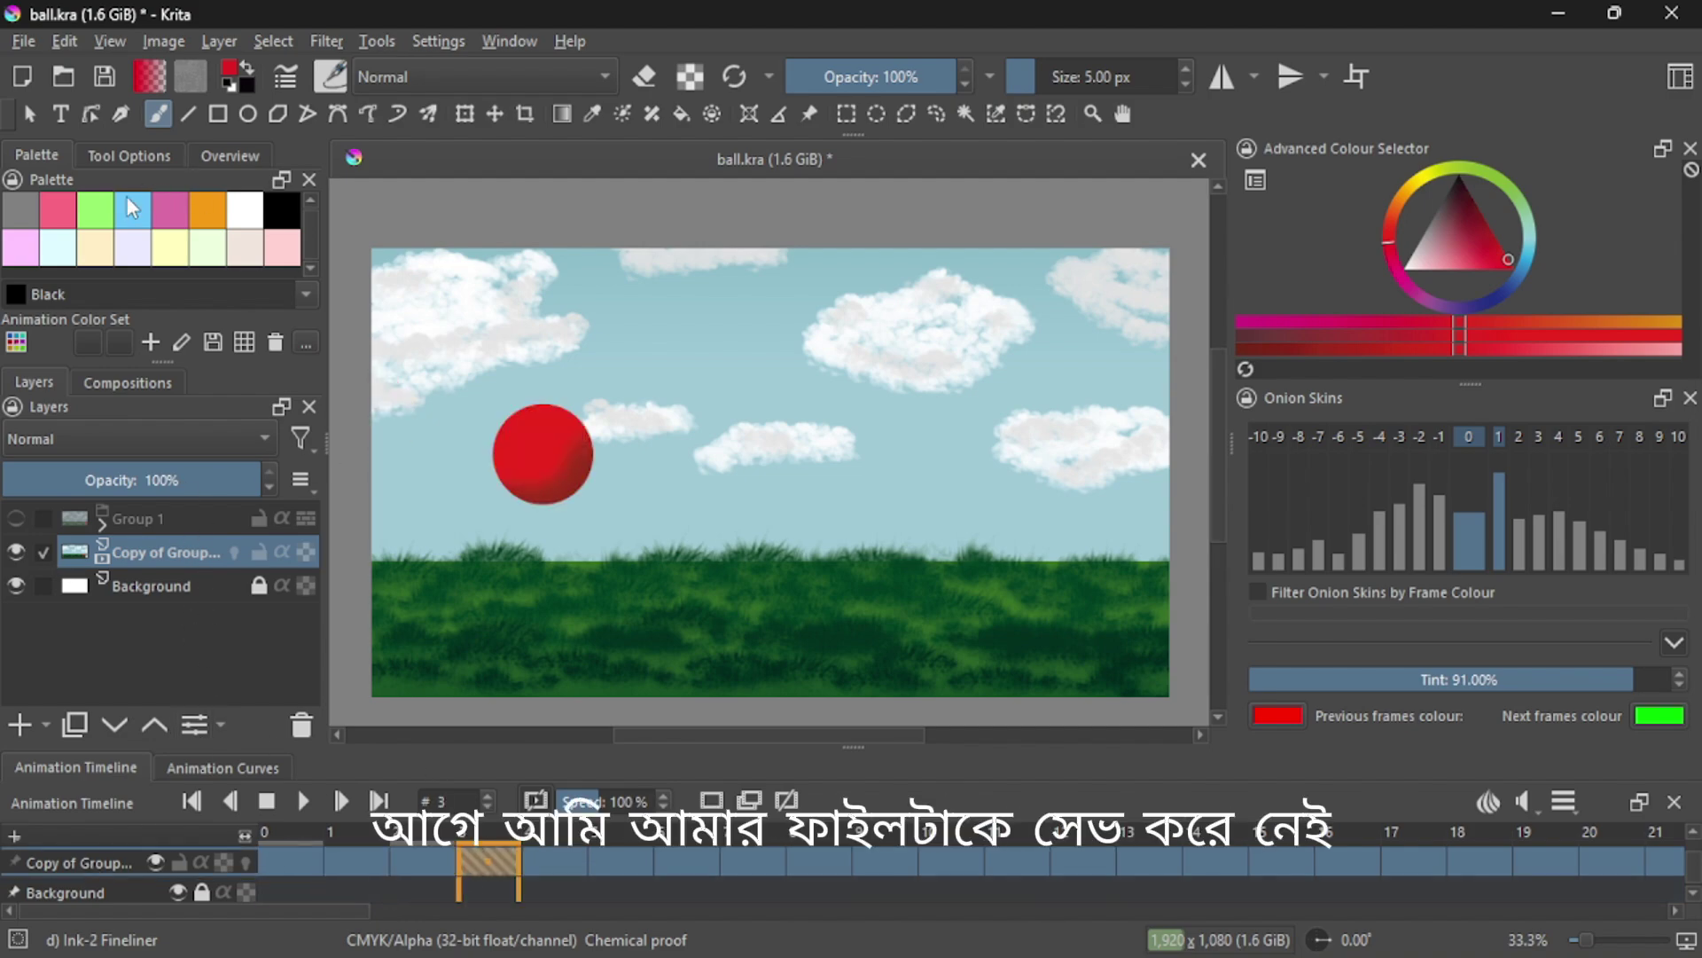
Step: Save the ball.kra document without waiting for the pending image operation to complete
{"action": "left_click", "coordinate": [107, 78]}
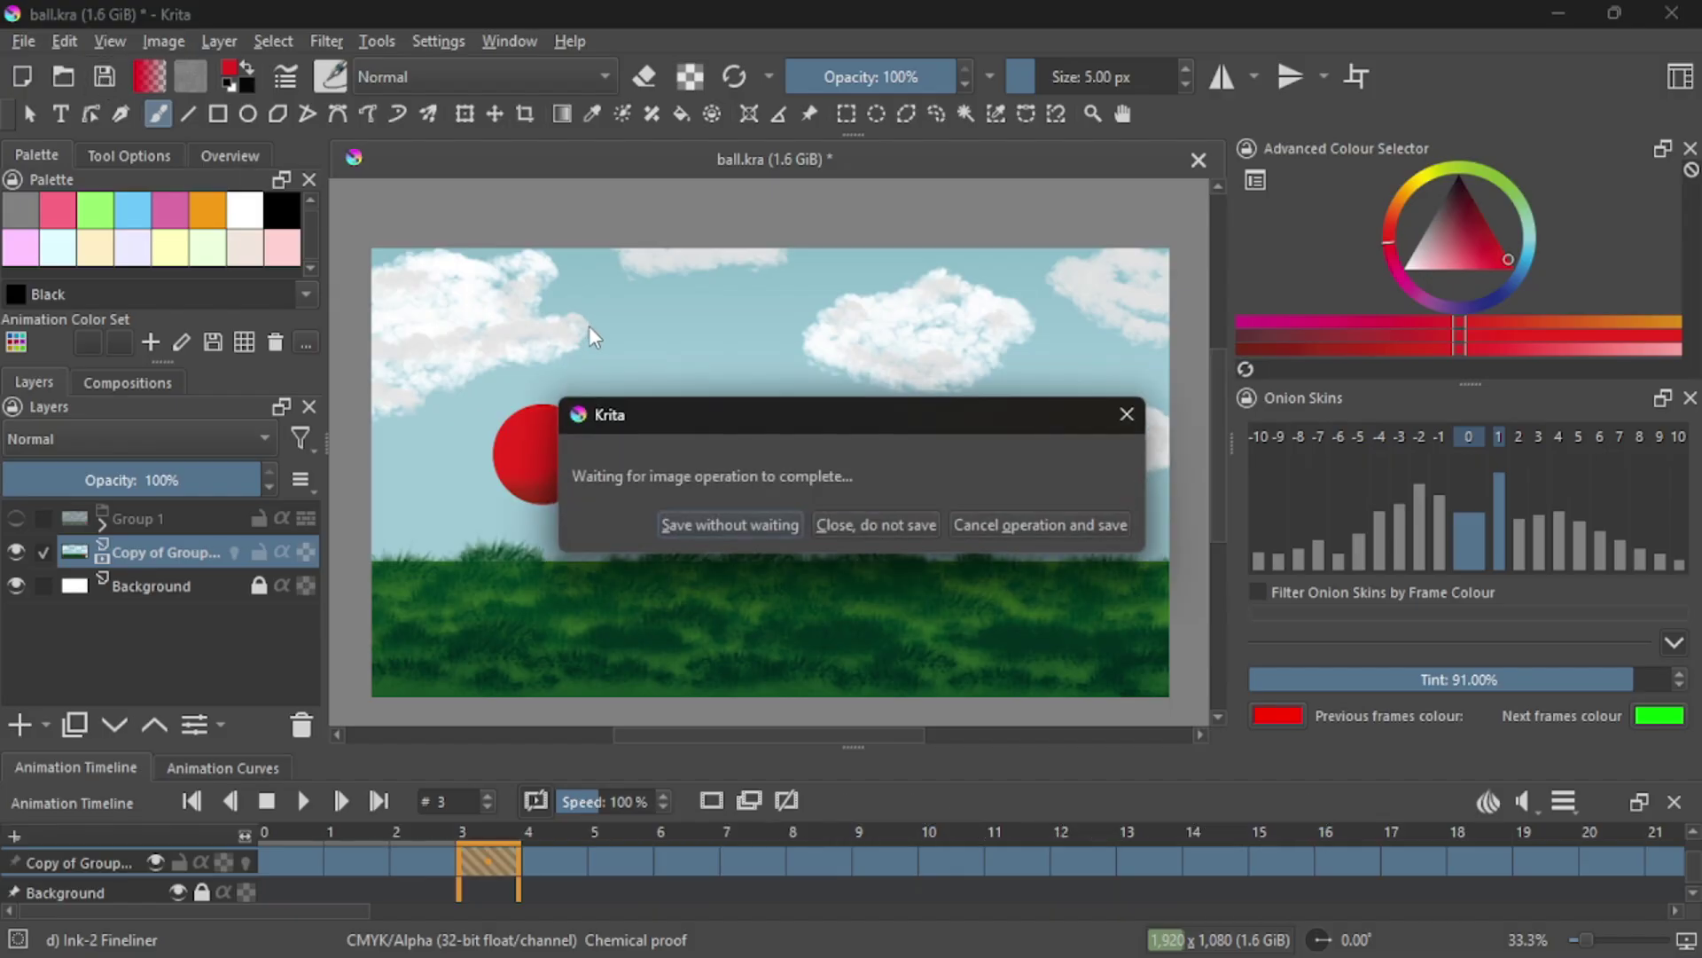
{"action": "left_click", "coordinate": [1123, 416]}
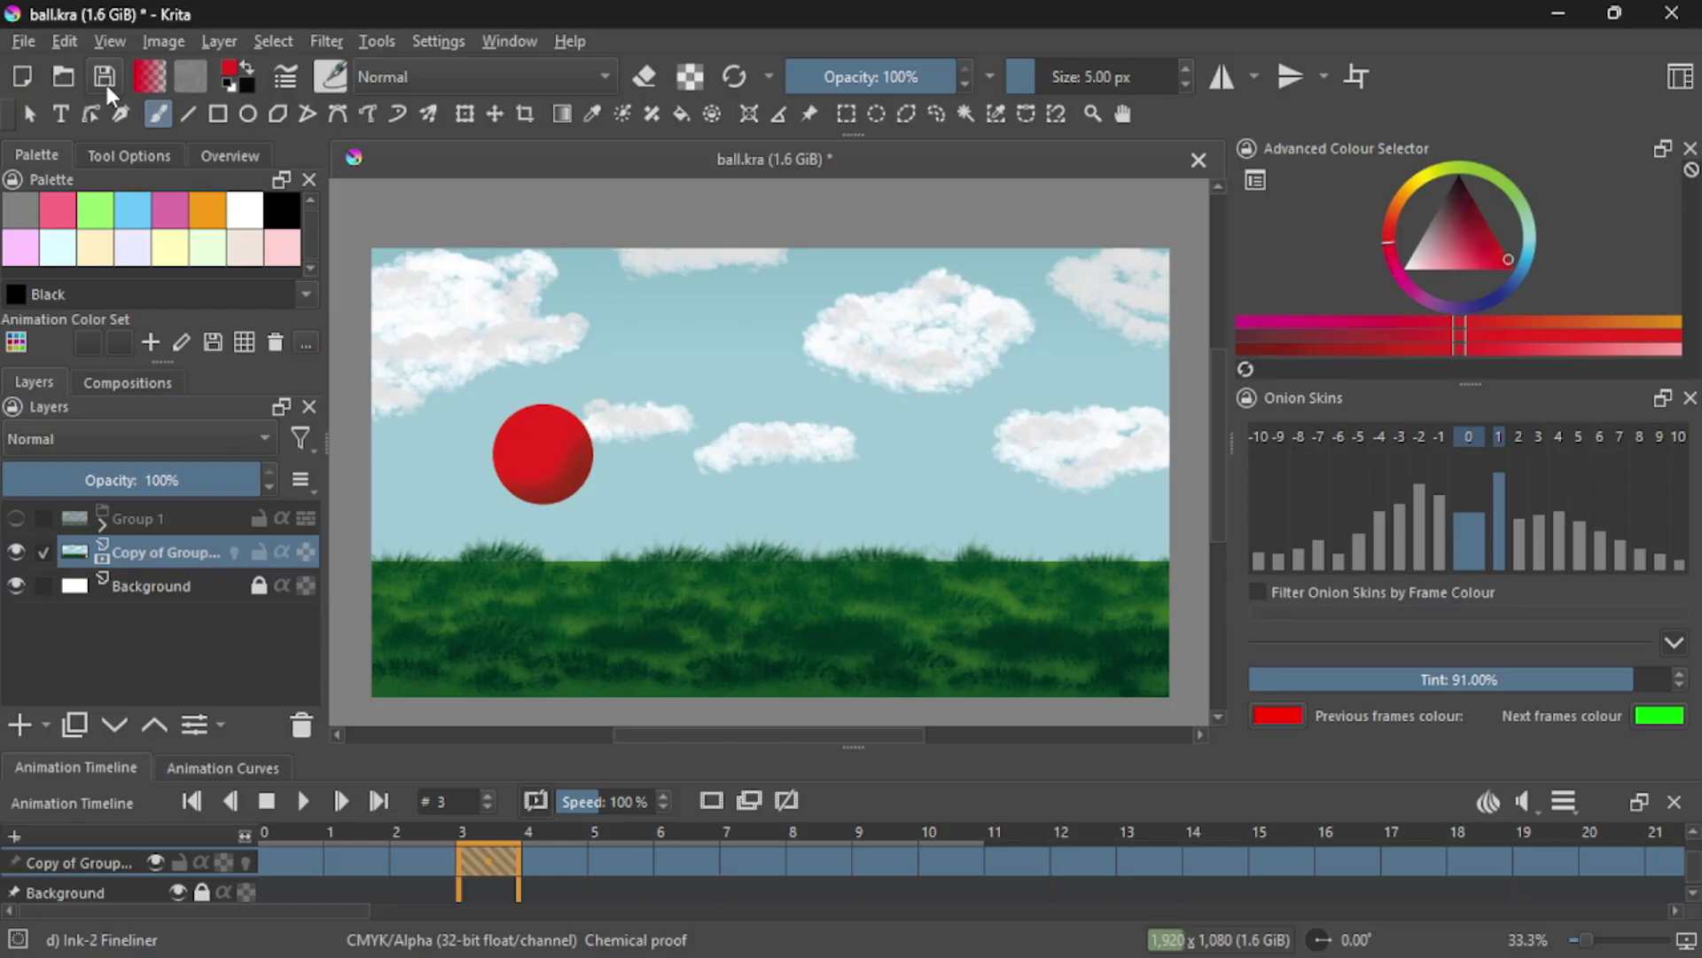
{"action": "left_click", "coordinate": [105, 80]}
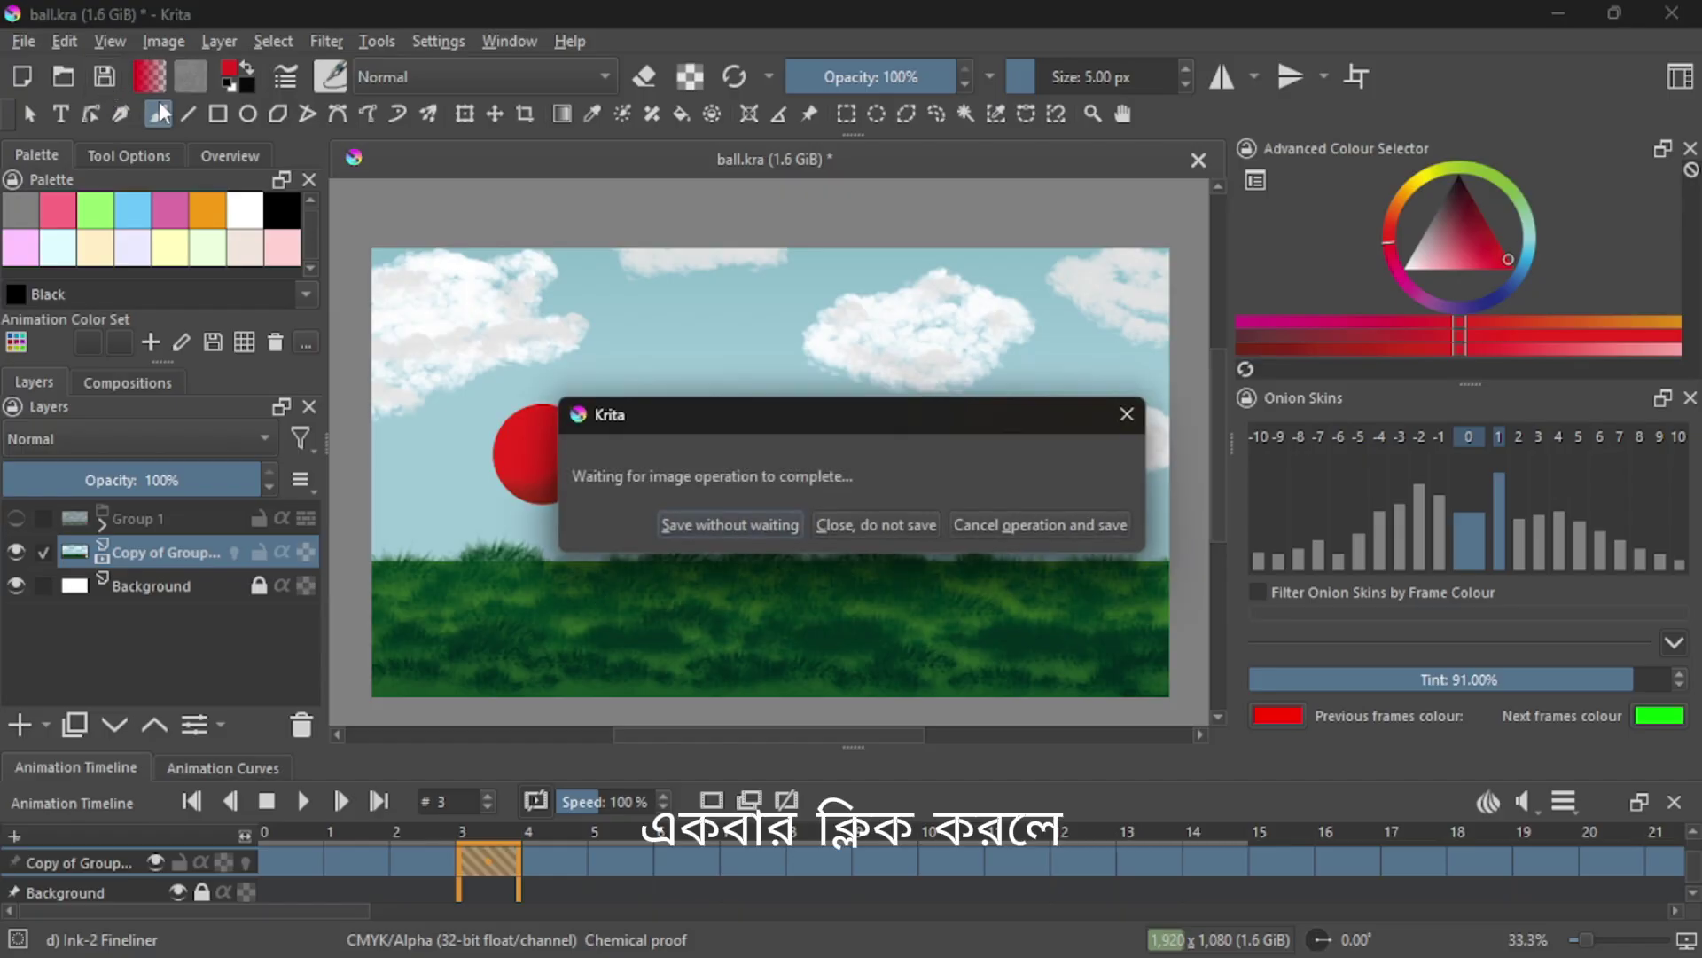
{"action": "left_click", "coordinate": [773, 525]}
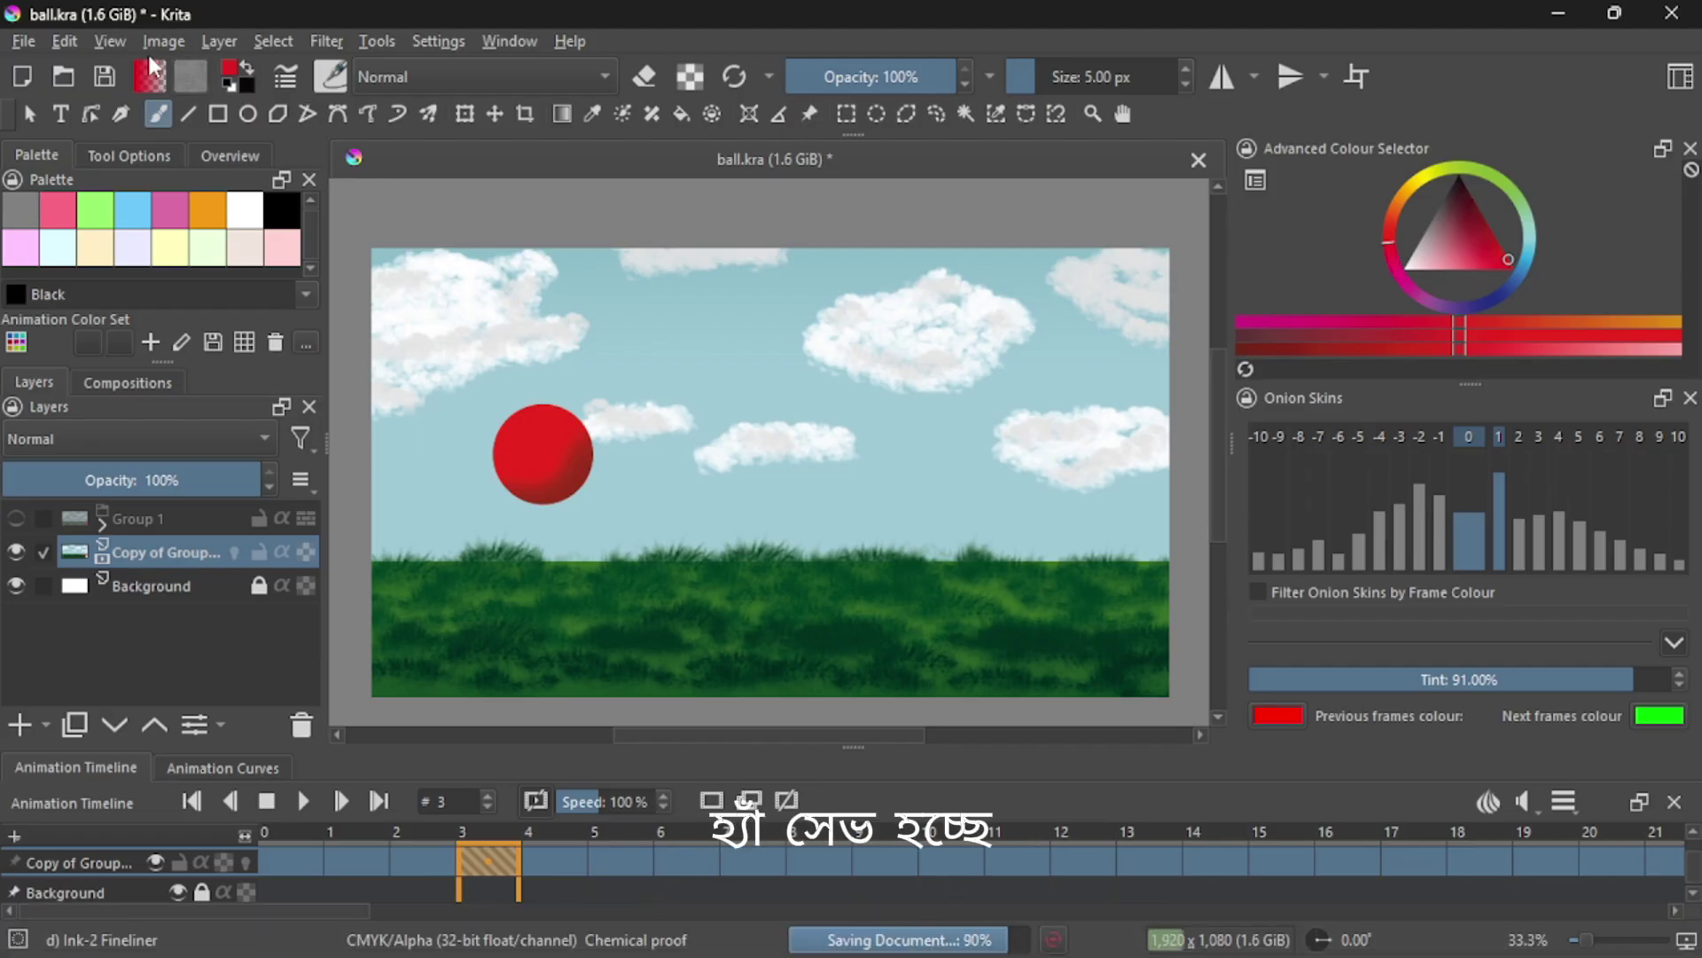
{"action": "left_click", "coordinate": [21, 44]}
{"action": "mouse_move", "coordinate": [65, 41]}
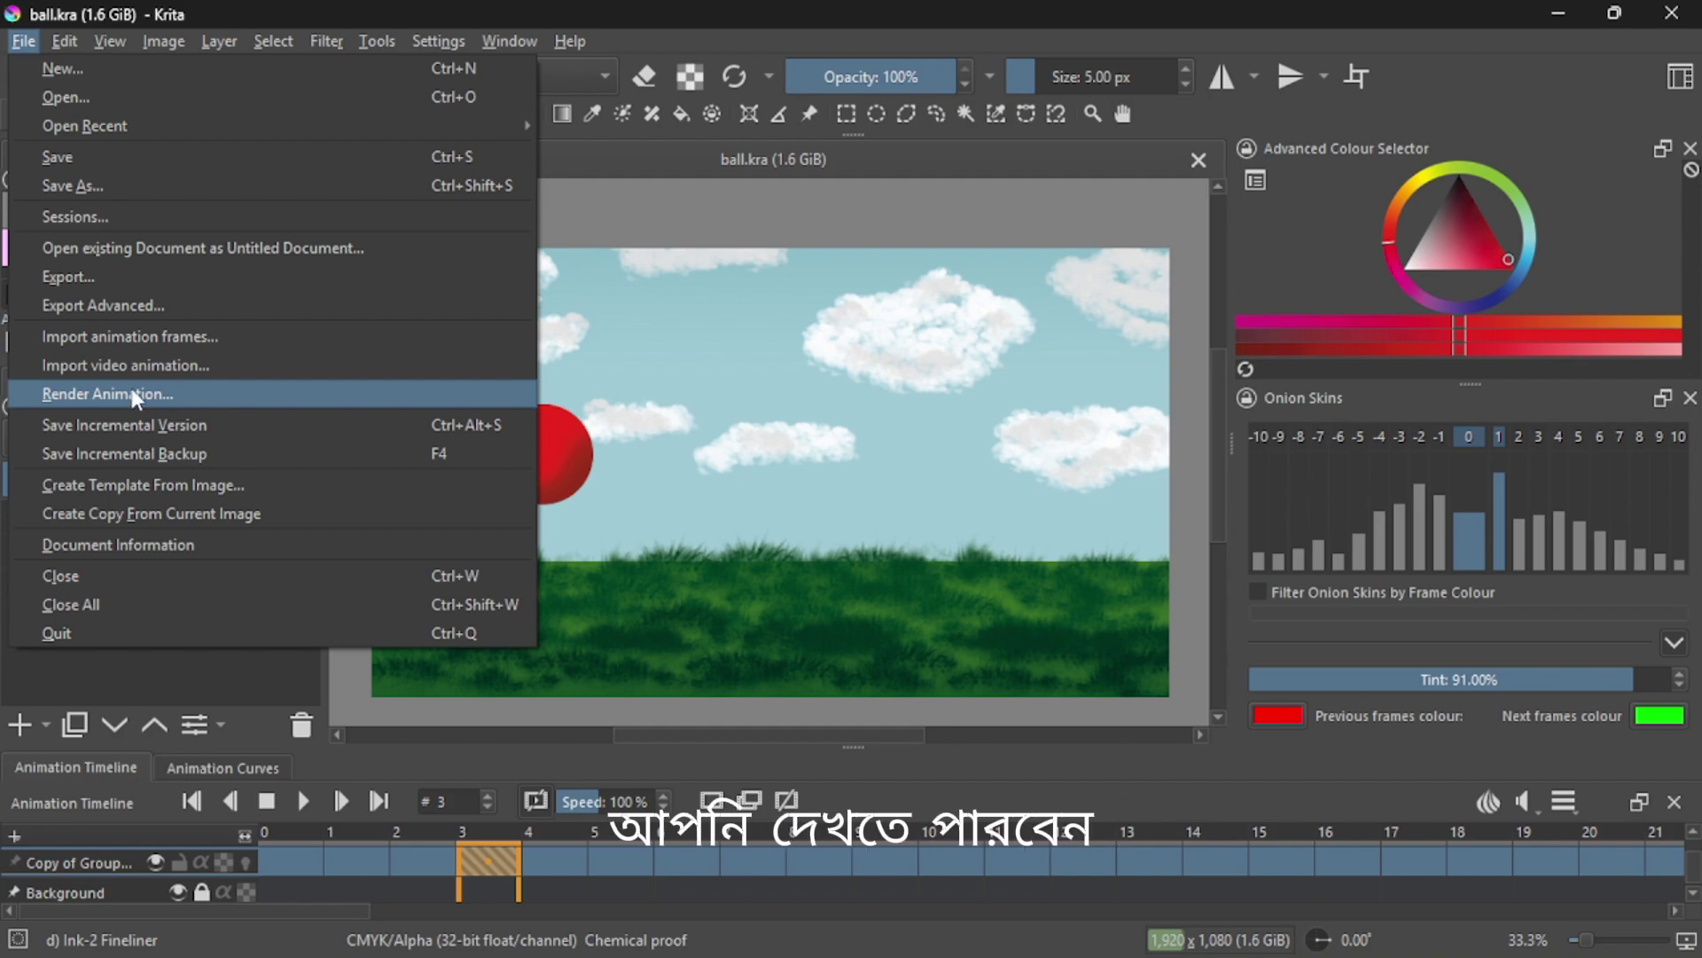
{"action": "left_click", "coordinate": [196, 393]}
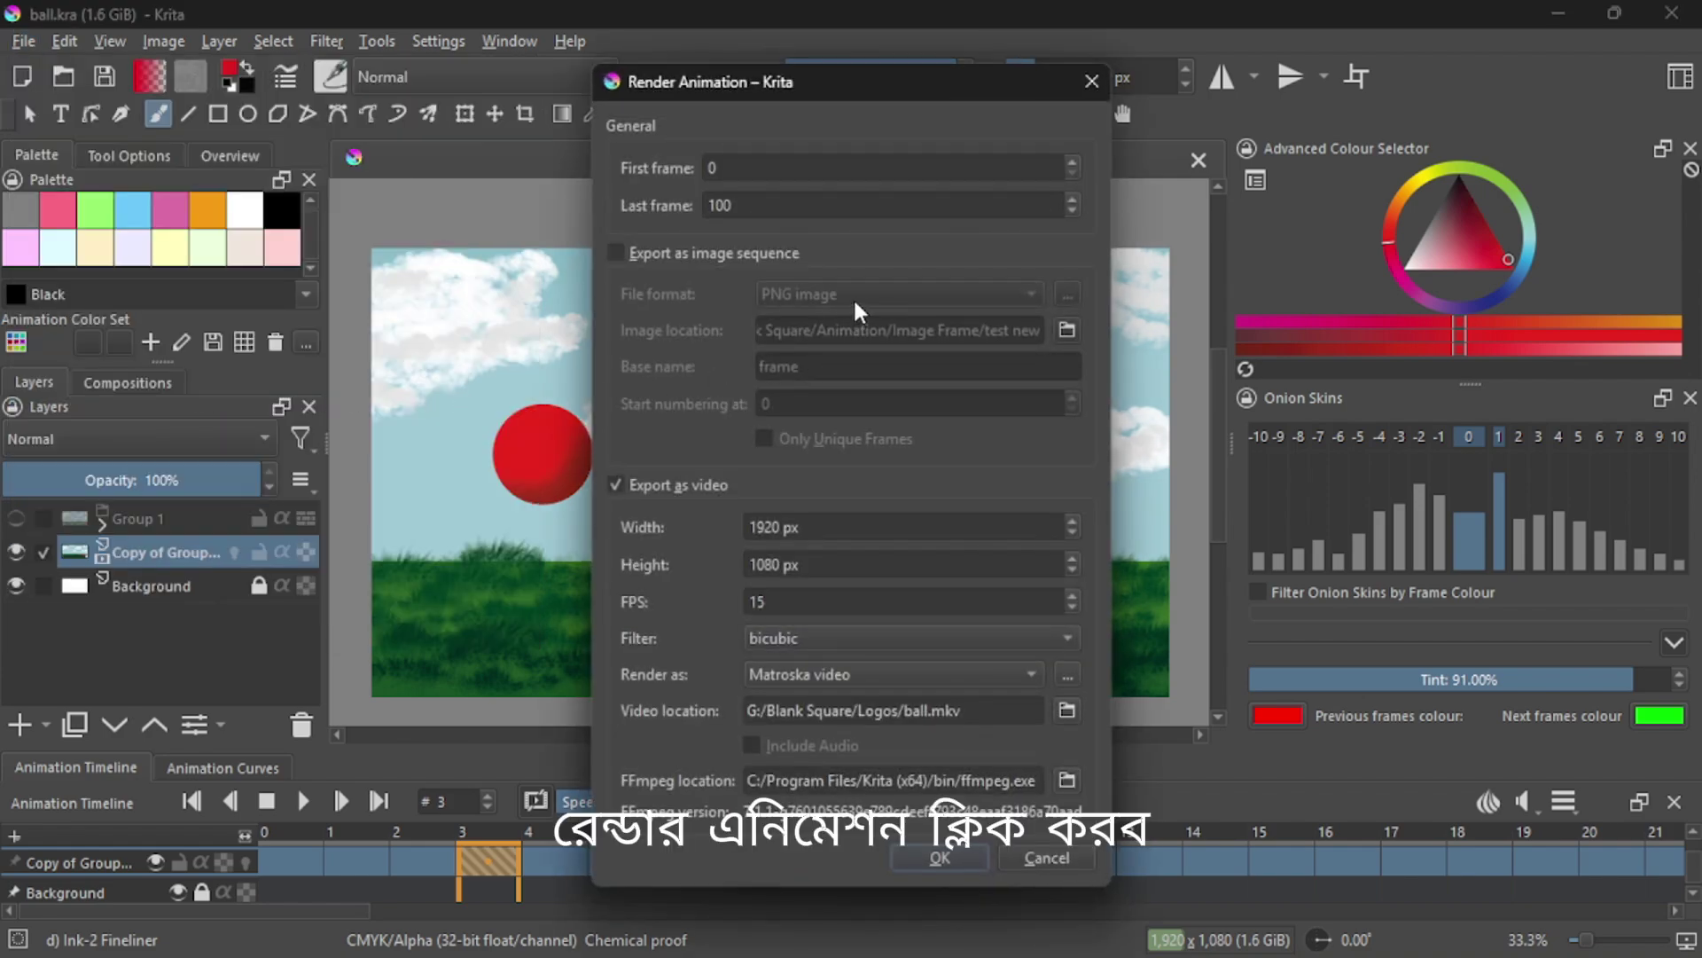
{"action": "left_click", "coordinate": [1092, 81]}
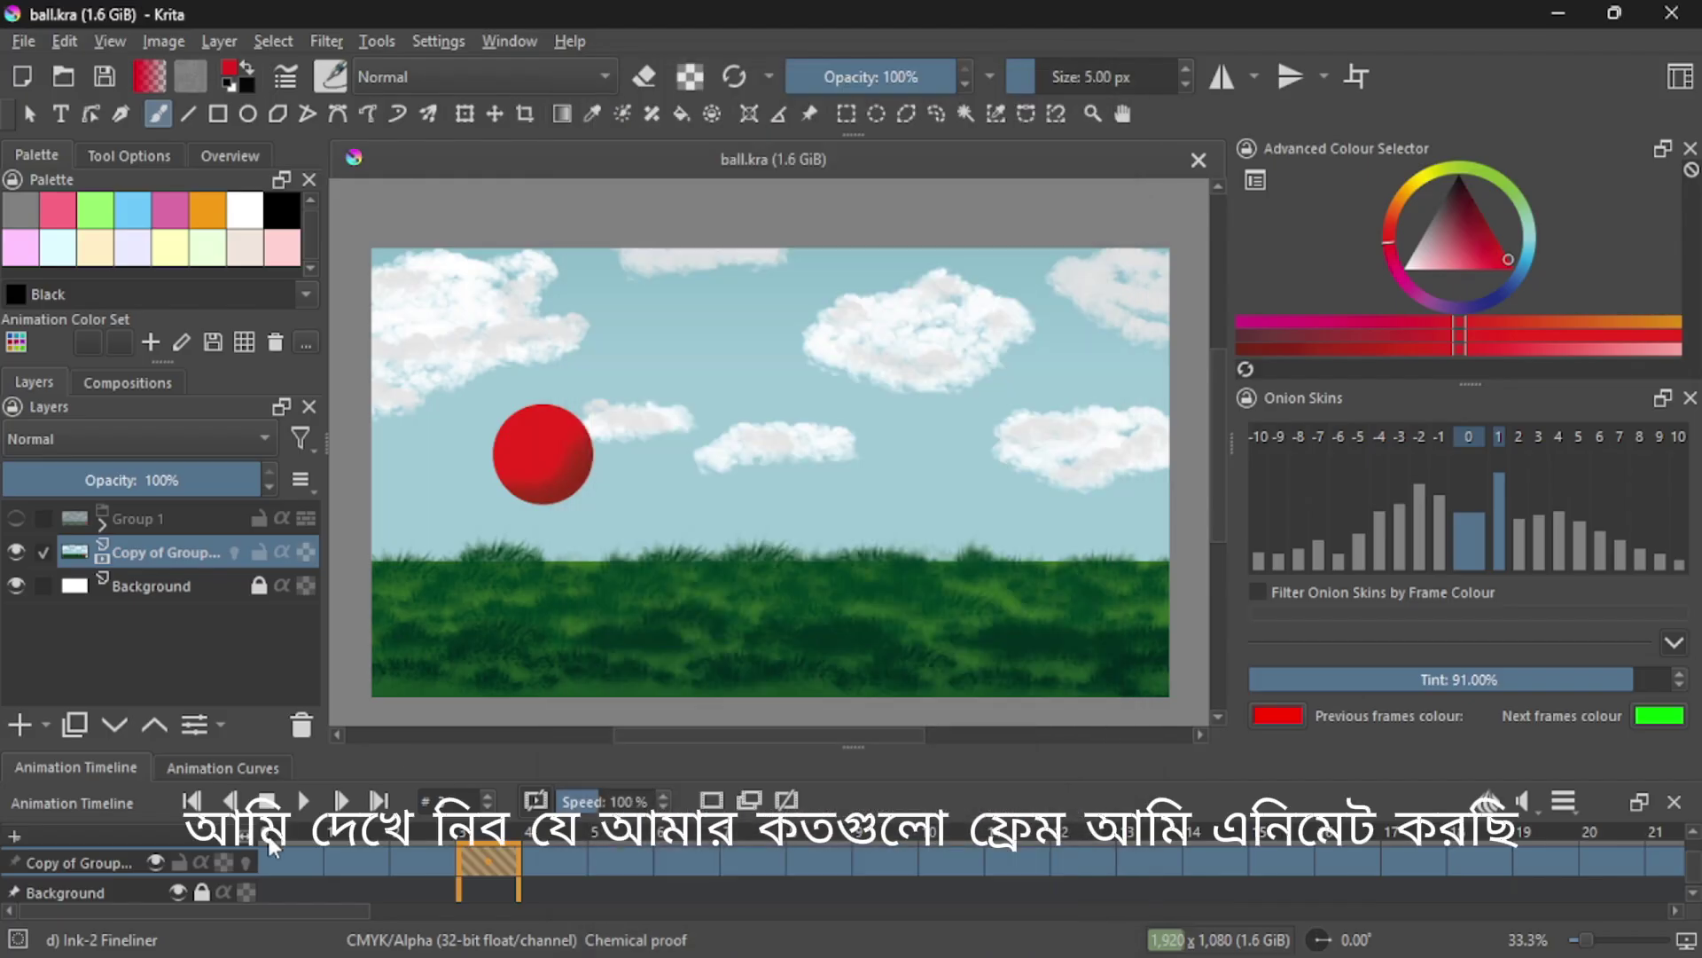
Step: Check where the merged layer's animation ends on the timeline, and go to frame 30
{"action": "left_click_drag", "start_coordinate": [277, 911], "coordinate": [508, 911]}
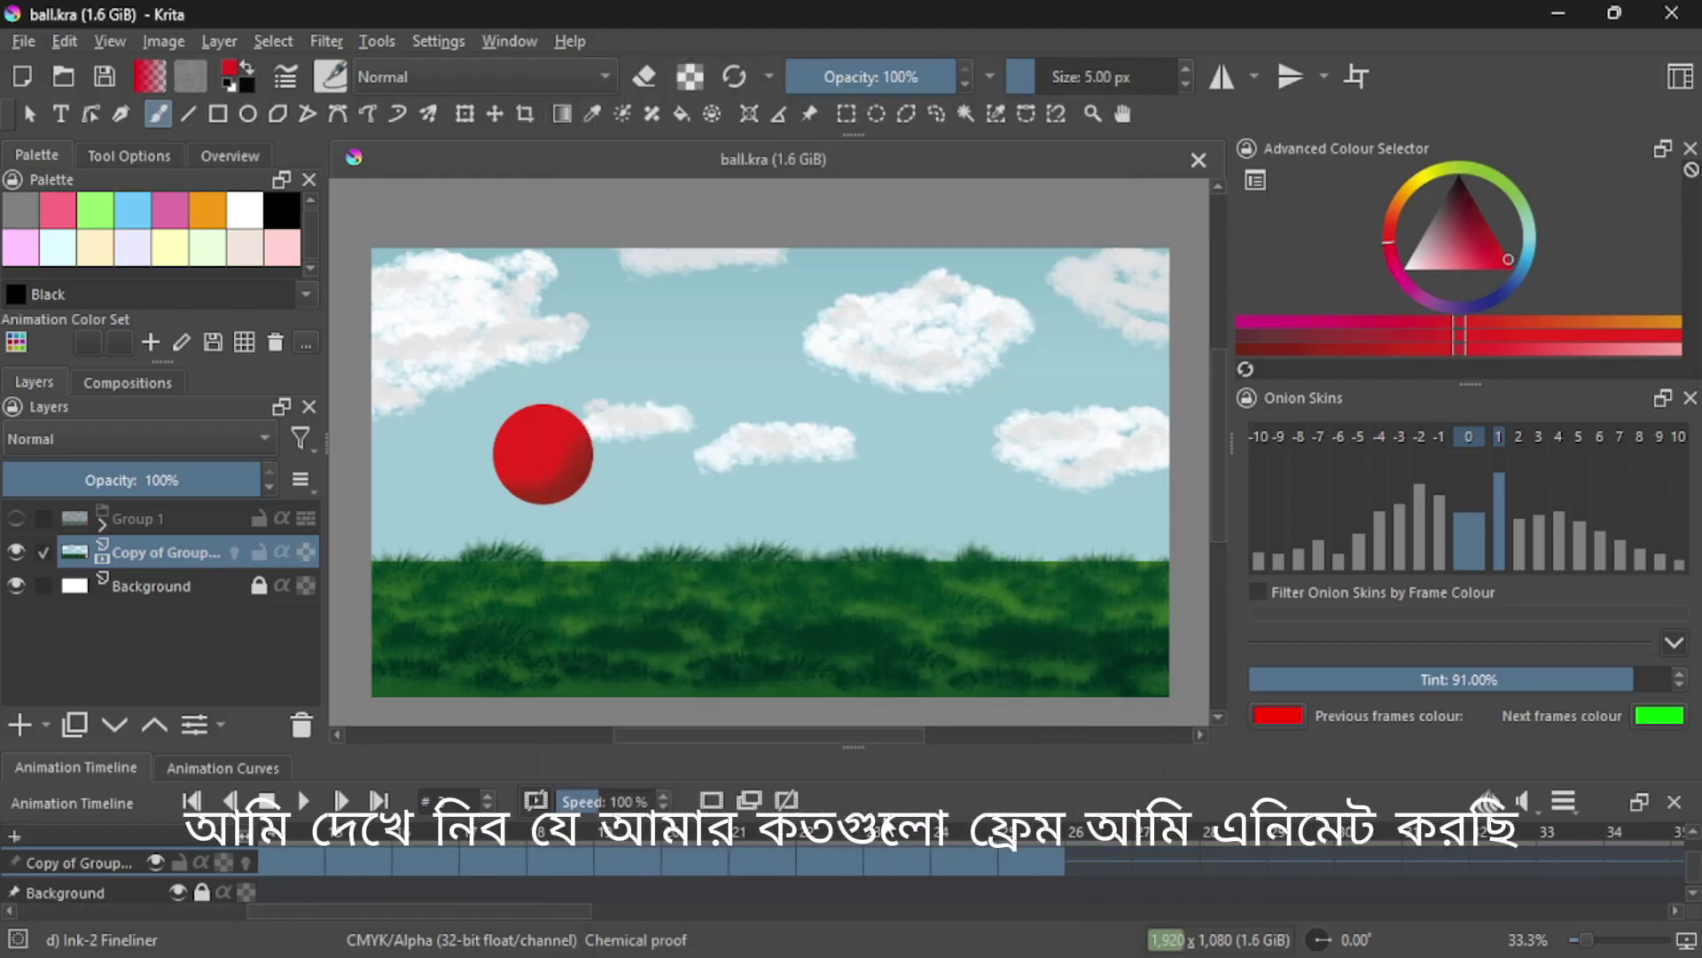
{"action": "left_click_drag", "start_coordinate": [299, 909], "coordinate": [485, 909]}
{"action": "left_click", "coordinate": [605, 856]}
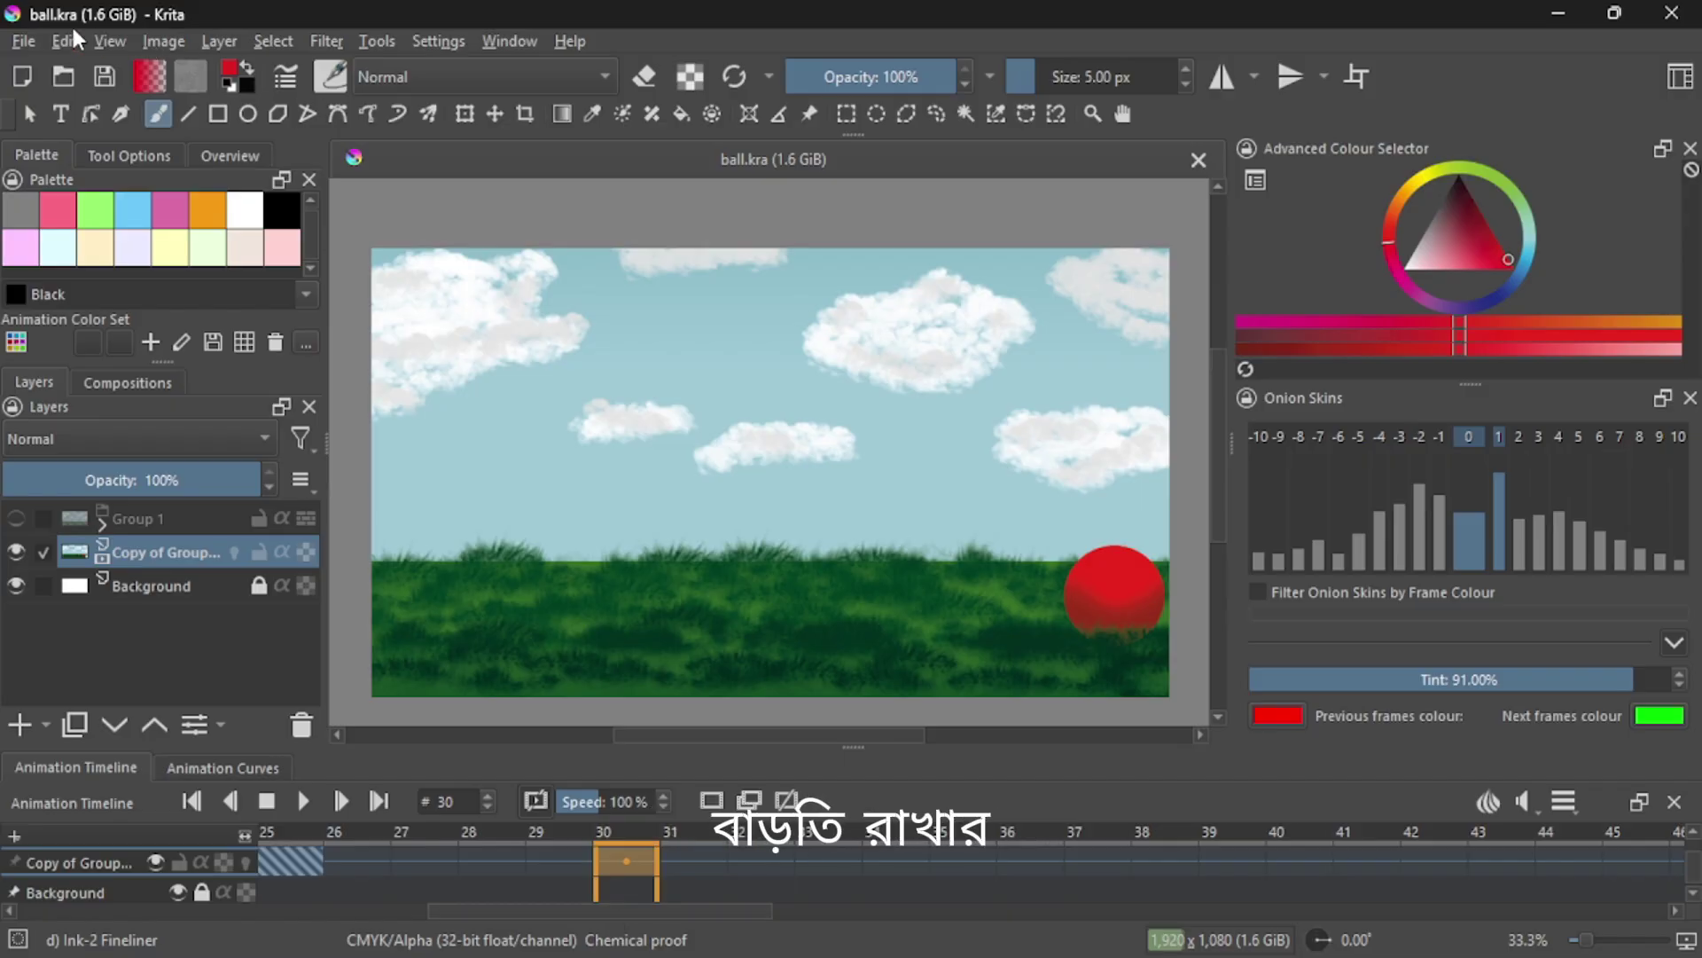
{"action": "left_click", "coordinate": [17, 44]}
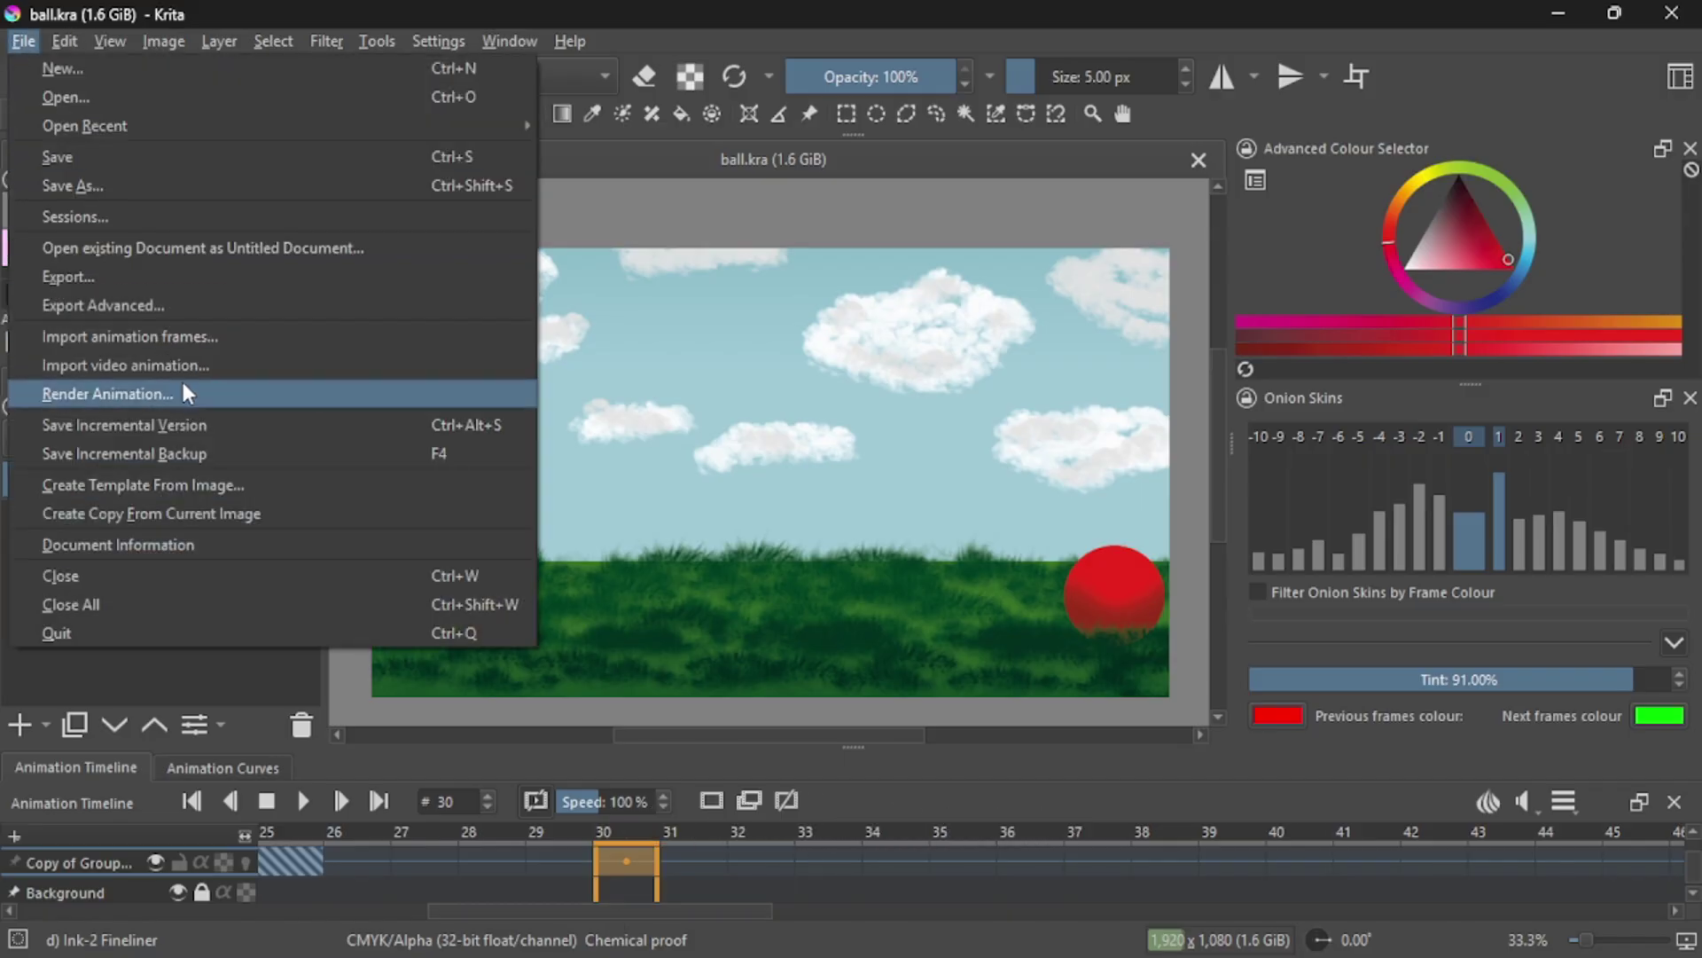
{"action": "left_click", "coordinate": [181, 364]}
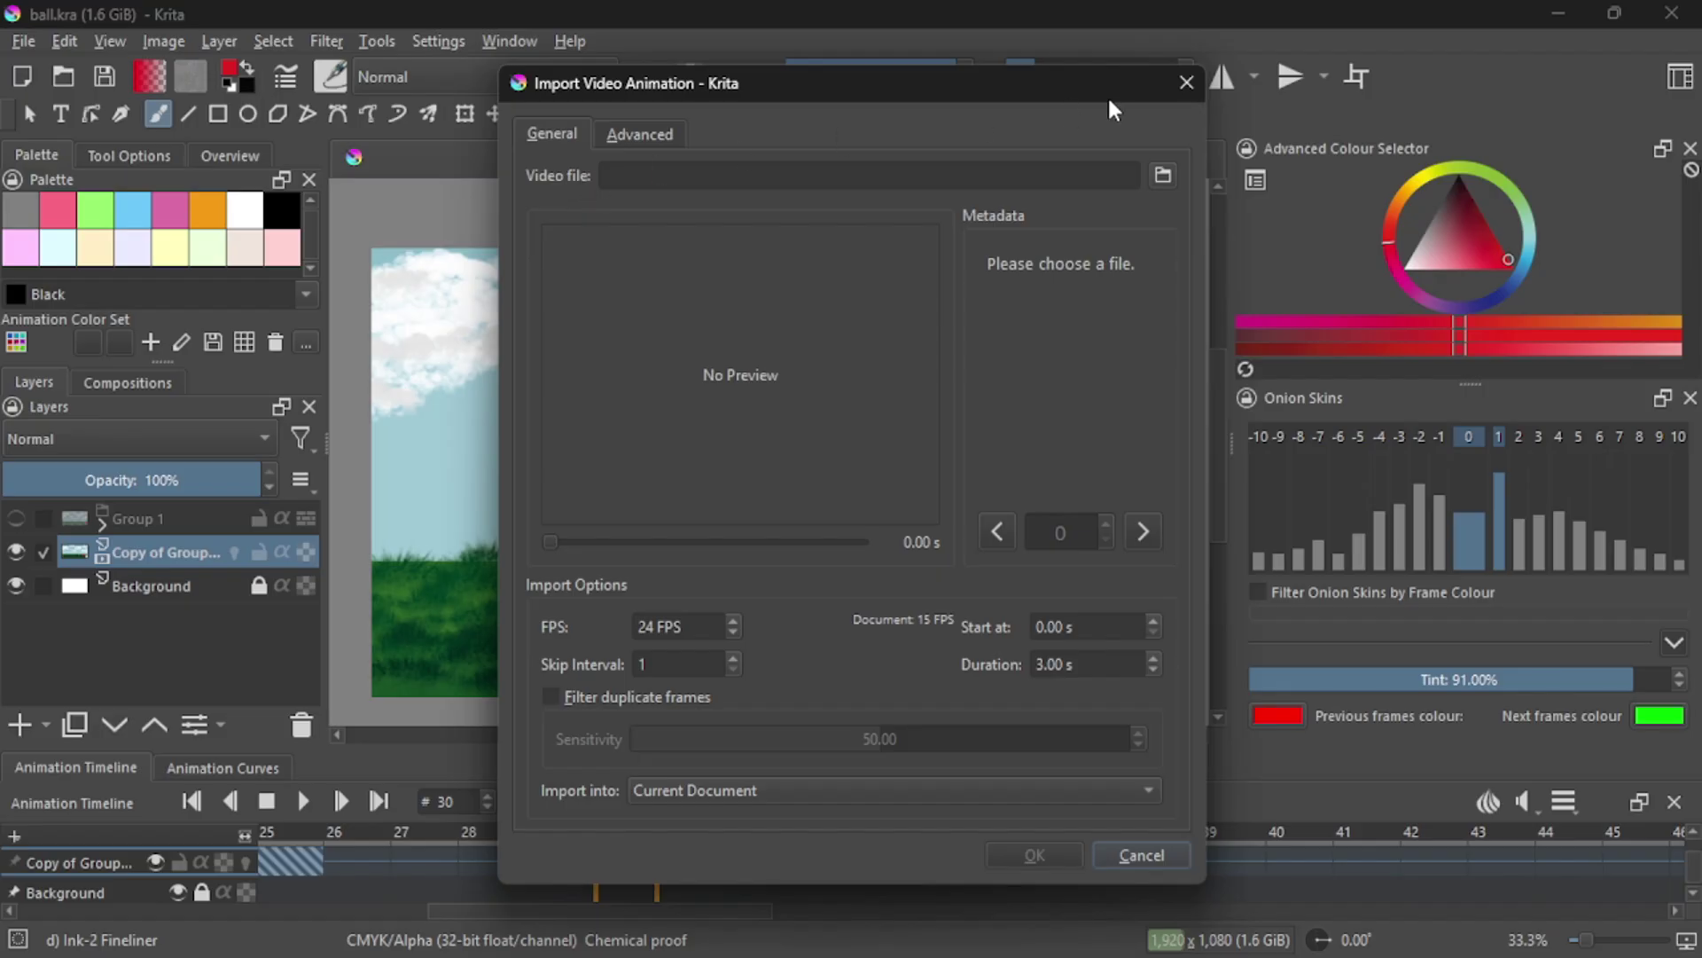
{"action": "left_click", "coordinate": [1193, 82]}
Step: Open the Render Animation settings and set the last frame to 30, leaving image sequence export off
{"action": "left_click", "coordinate": [24, 41]}
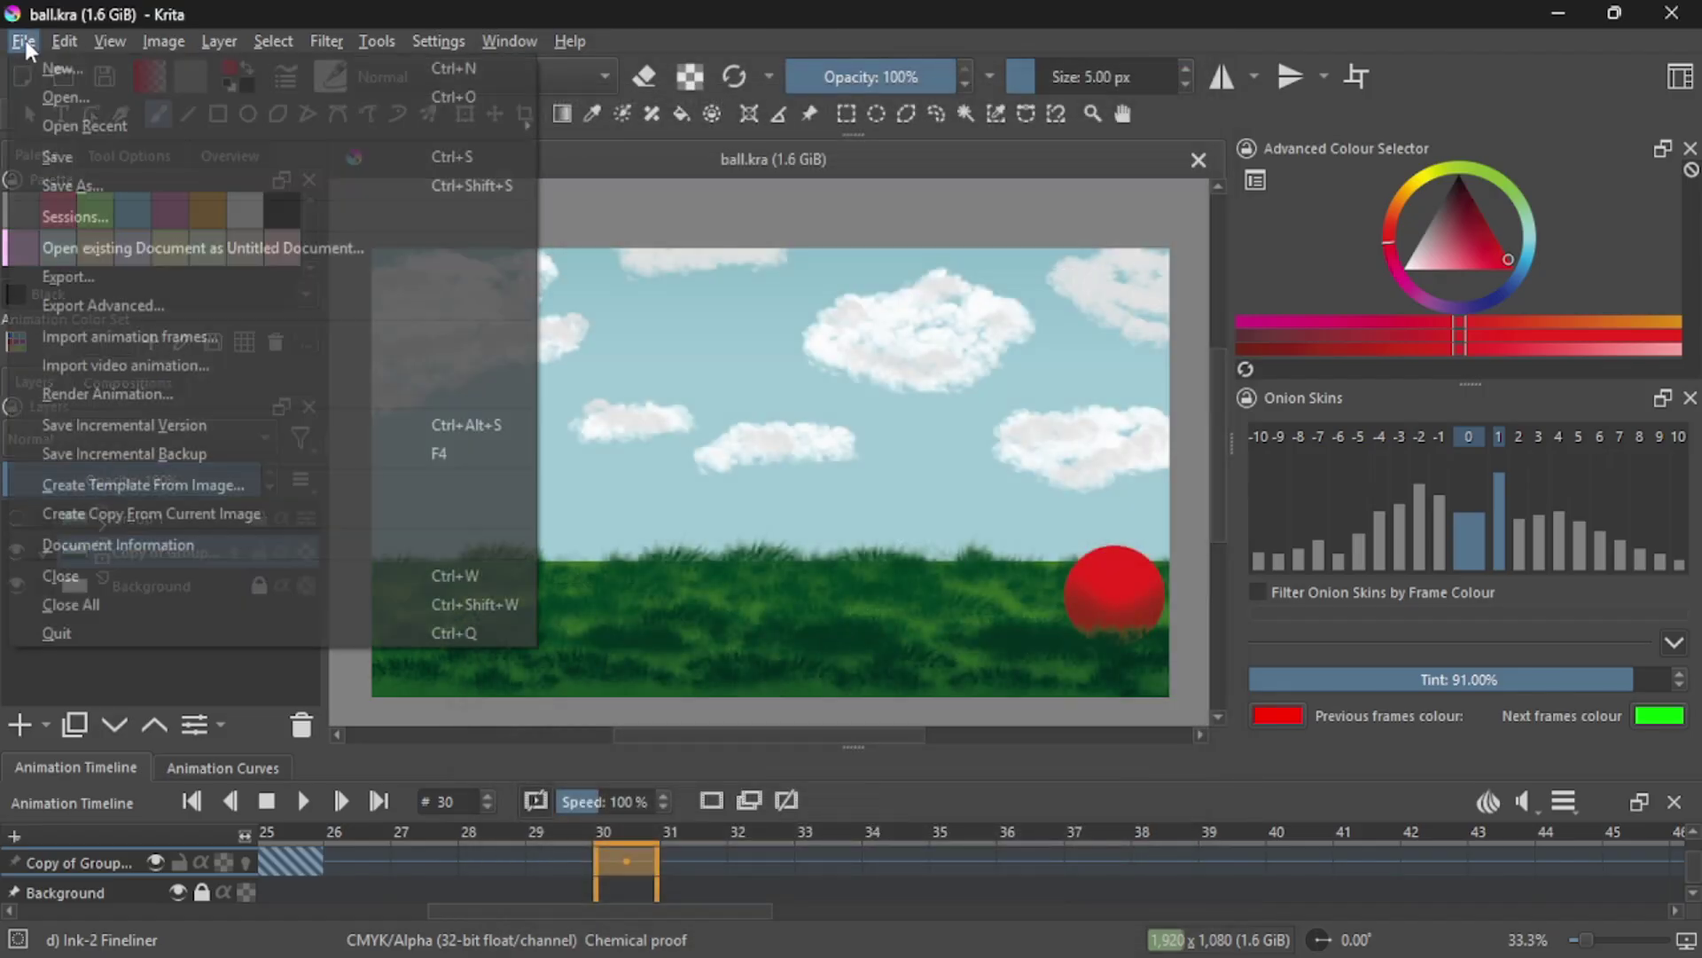
{"action": "left_click", "coordinate": [122, 395]}
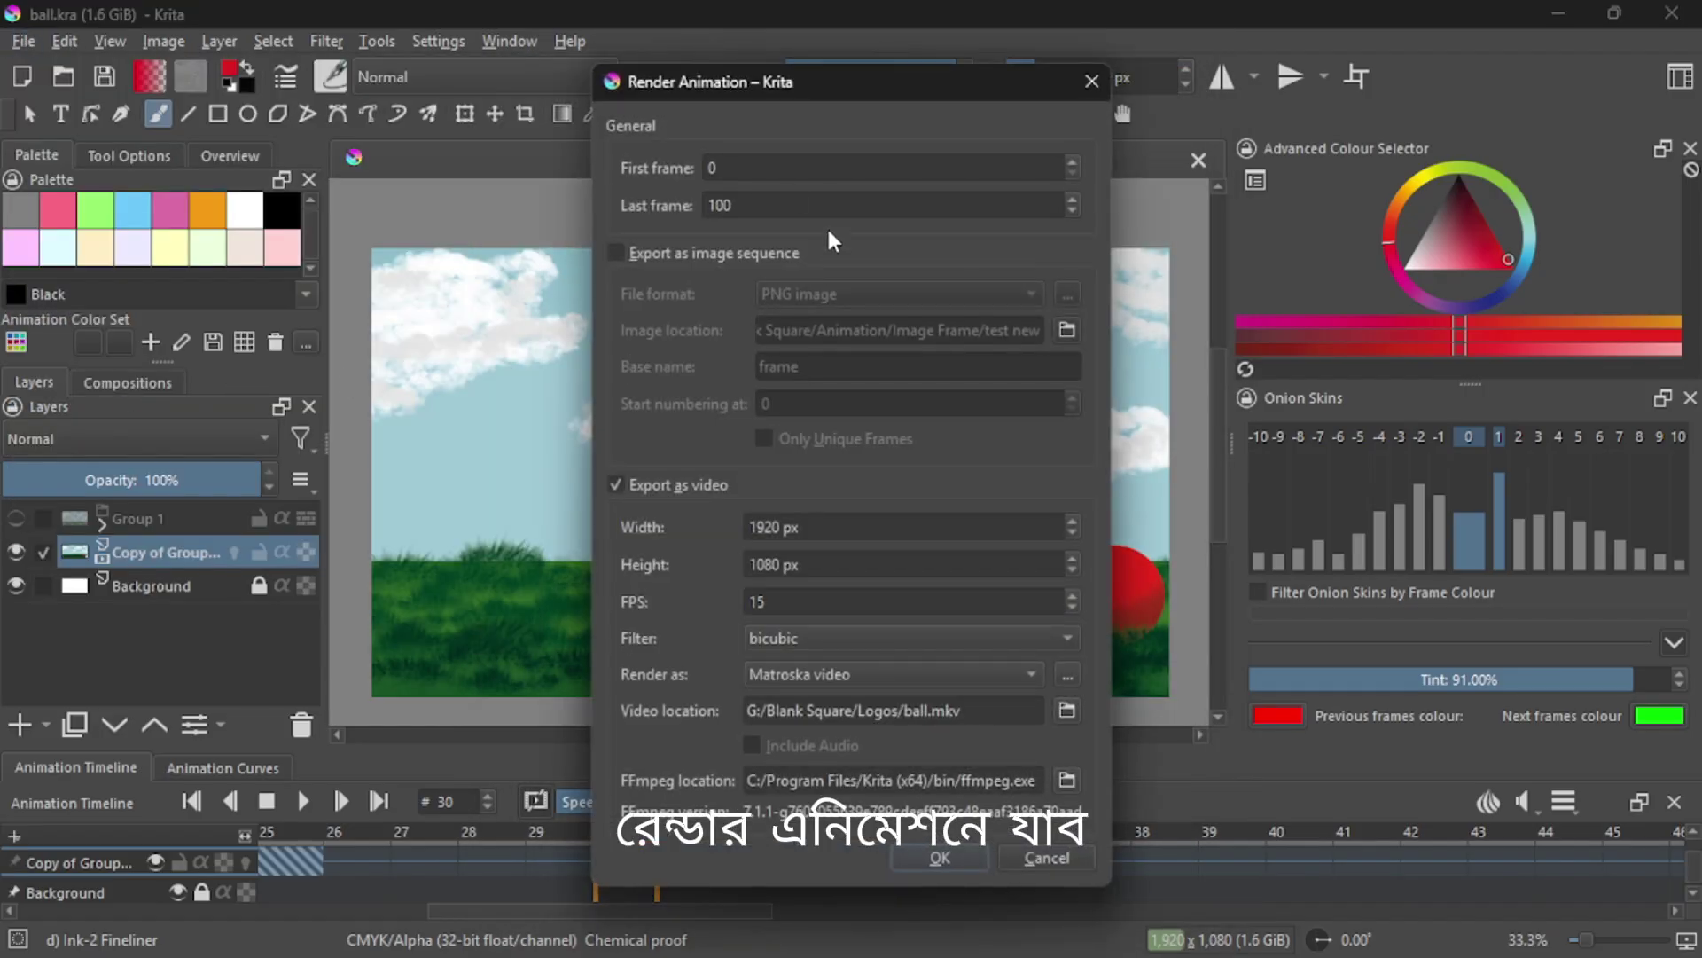
{"action": "left_click", "coordinate": [727, 167]}
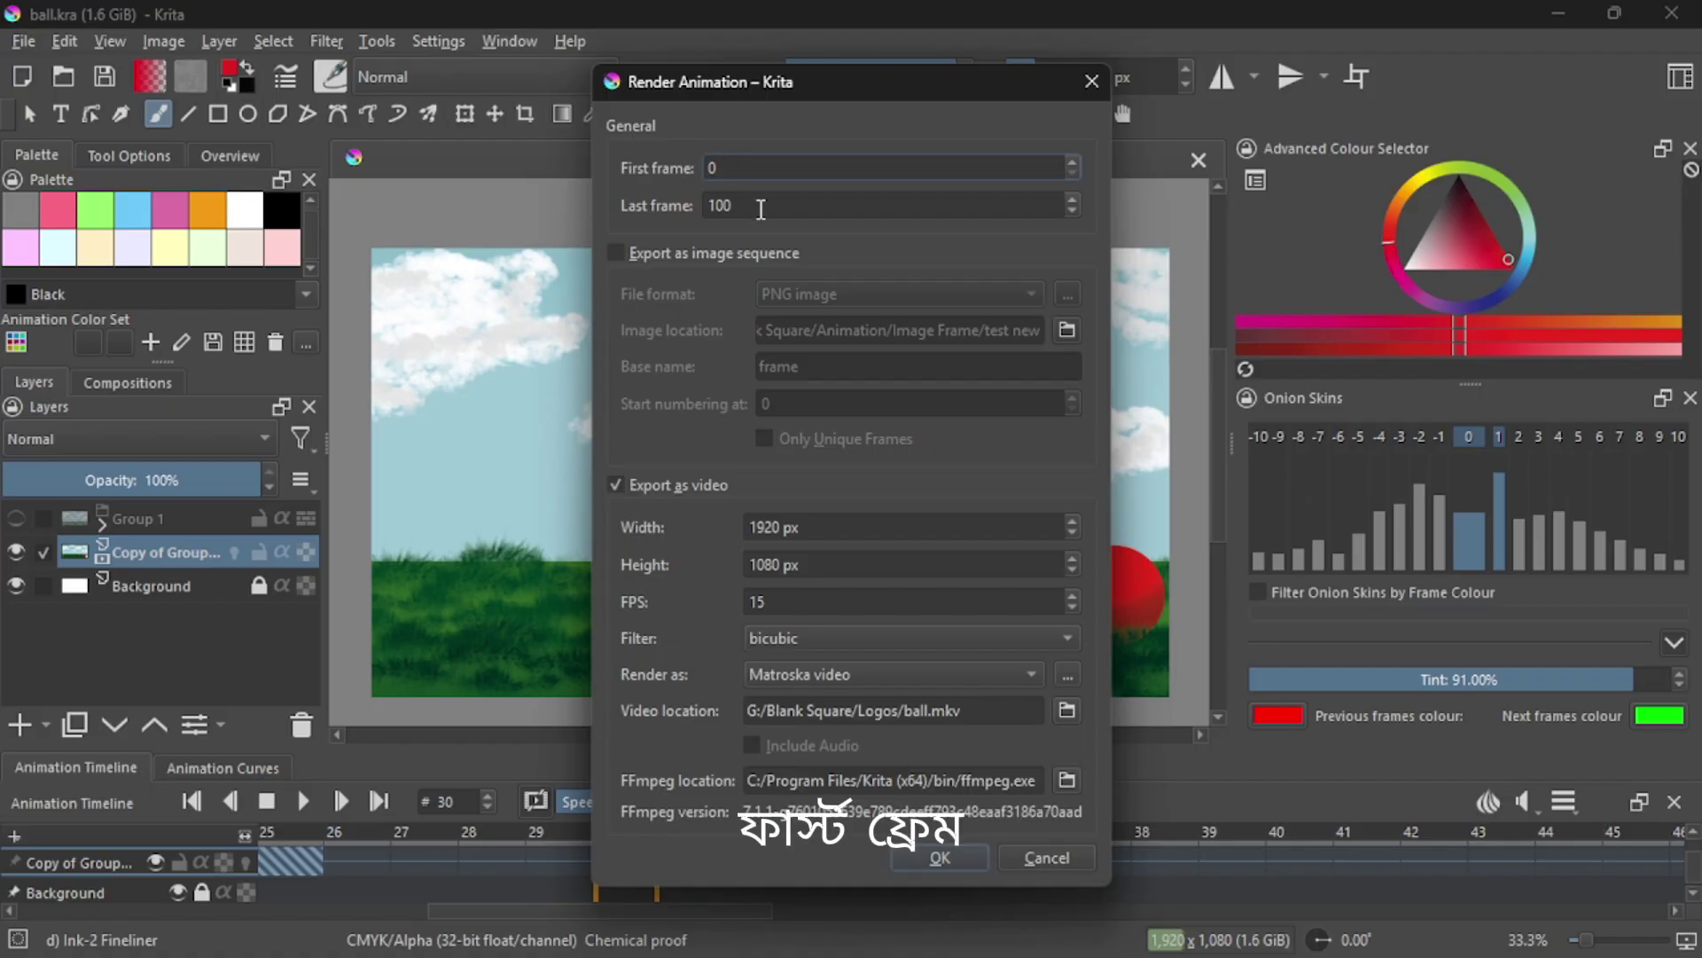
{"action": "left_click_drag", "start_coordinate": [760, 208], "coordinate": [692, 219]}
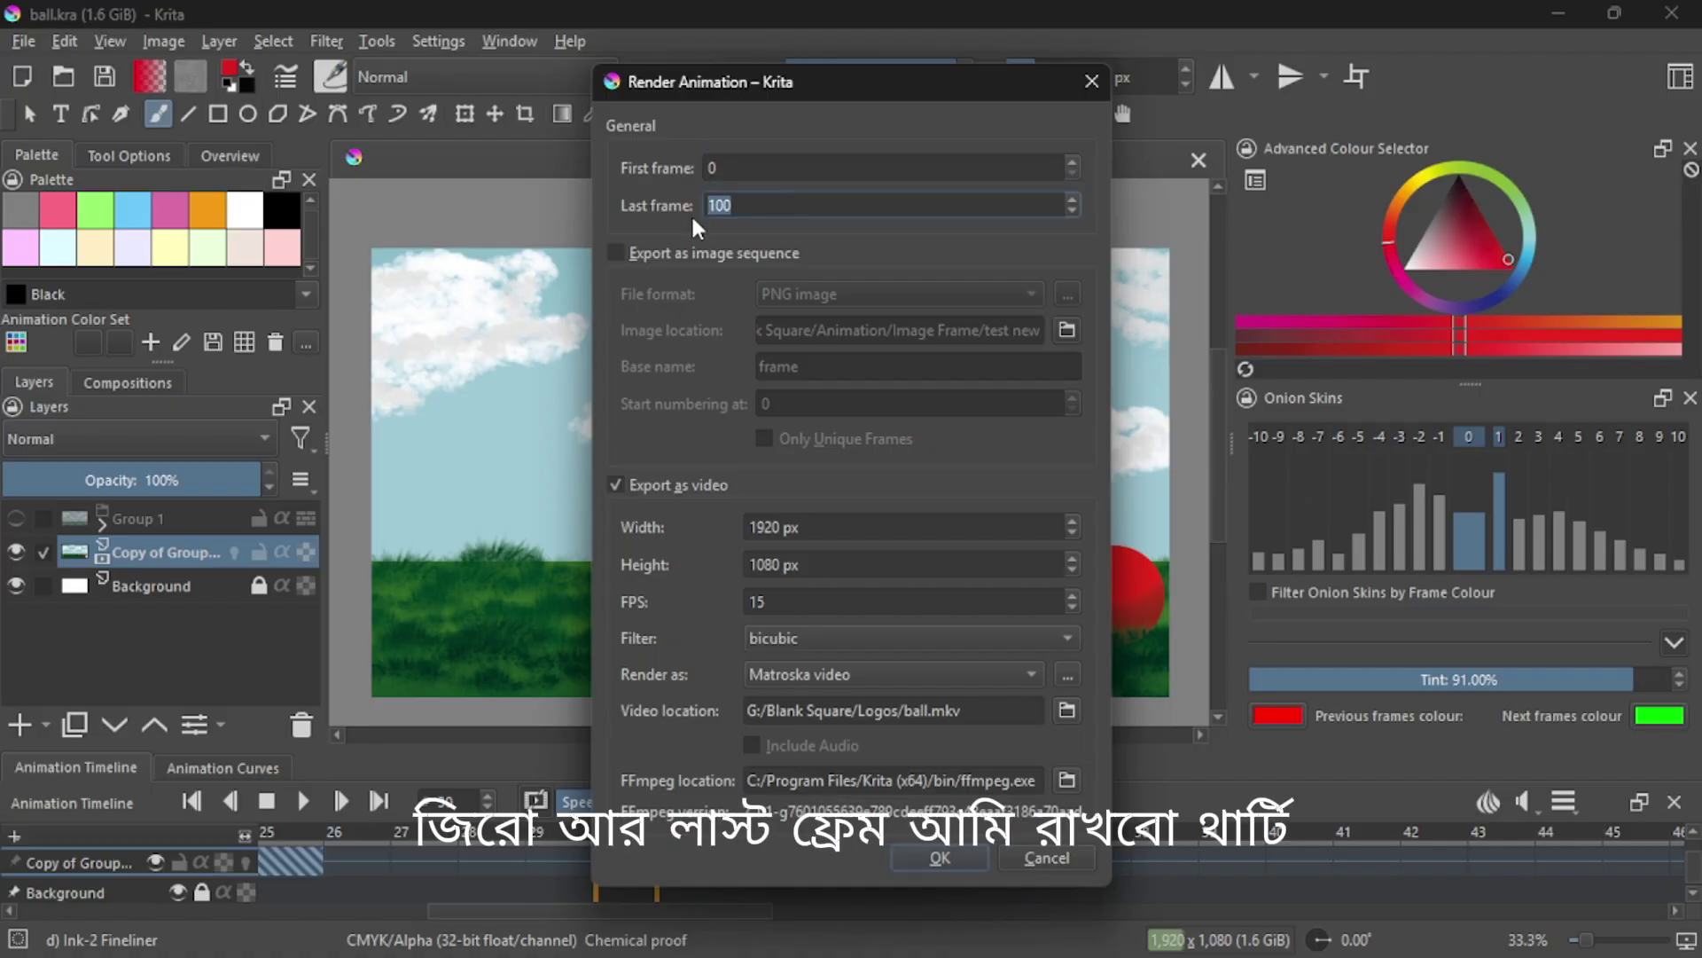
{"action": "type", "text": "30"}
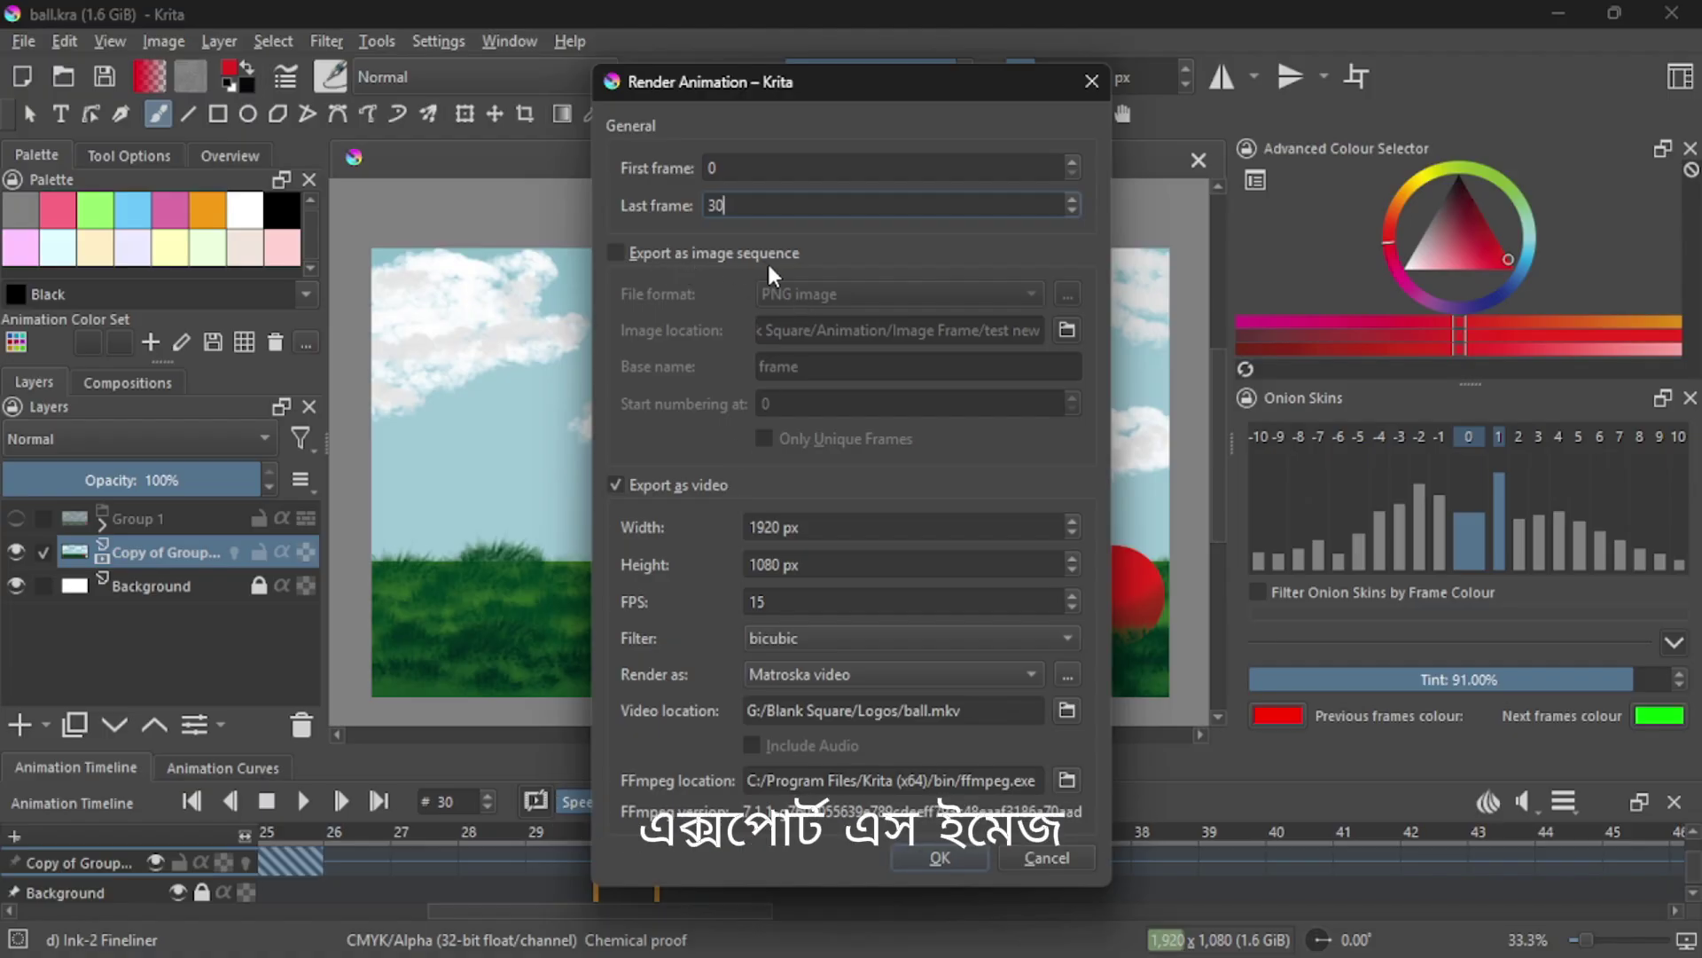
{"action": "left_click", "coordinate": [617, 252]}
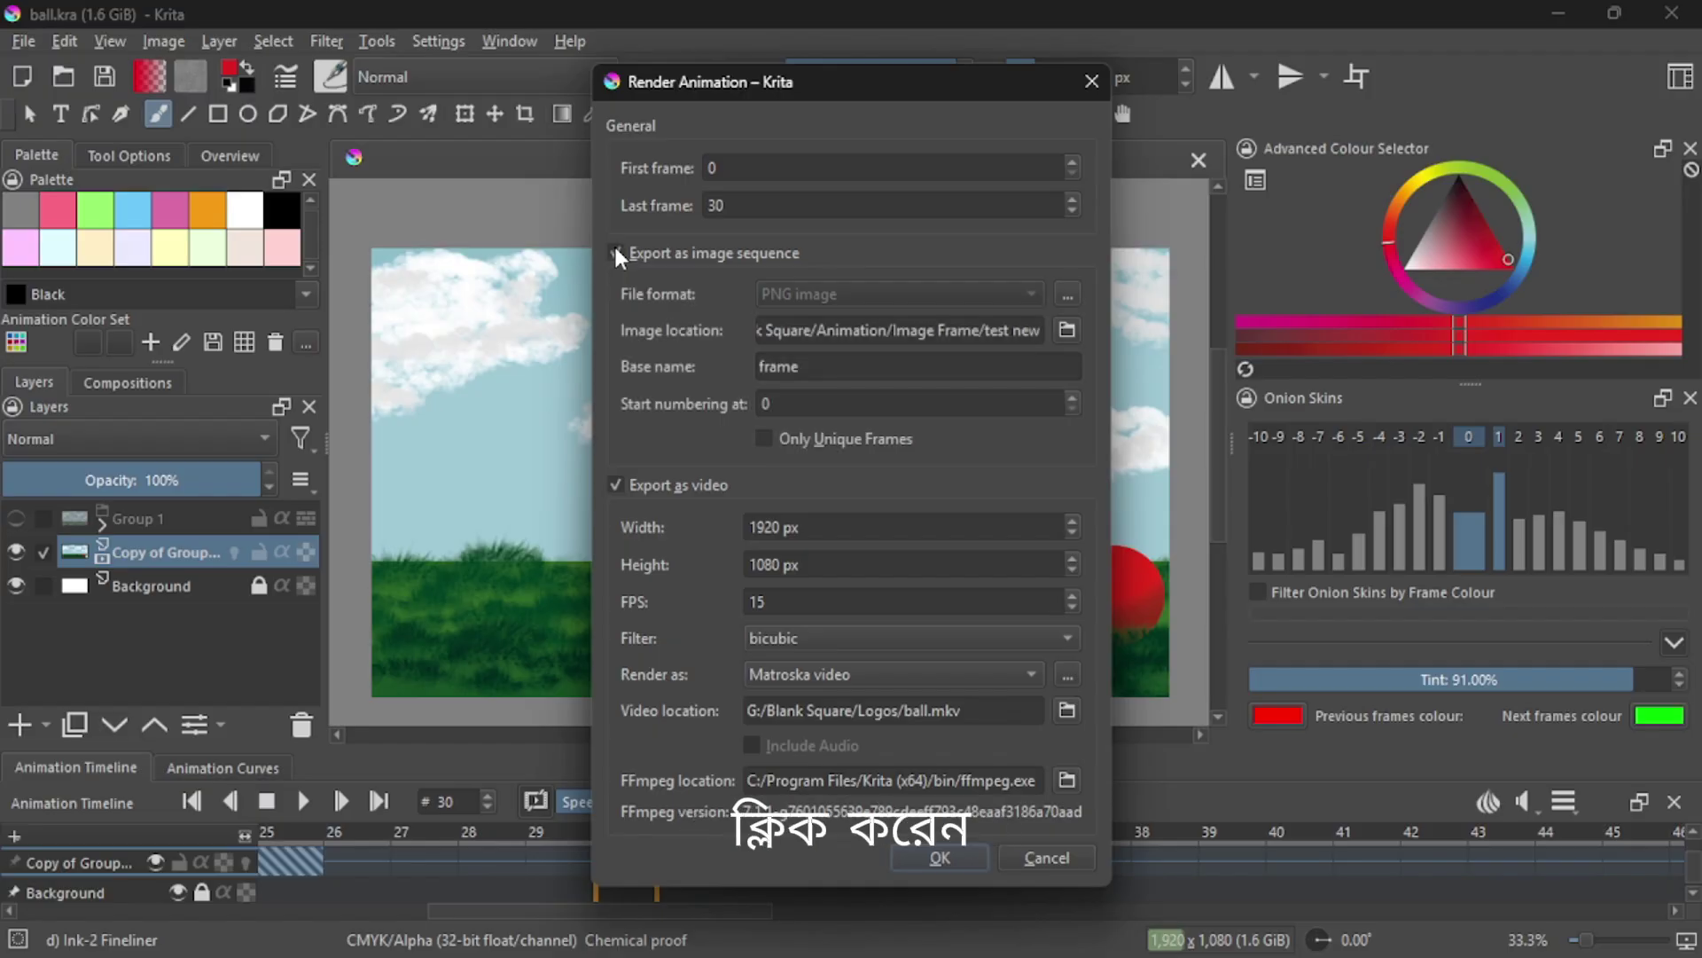
{"action": "left_click", "coordinate": [616, 253]}
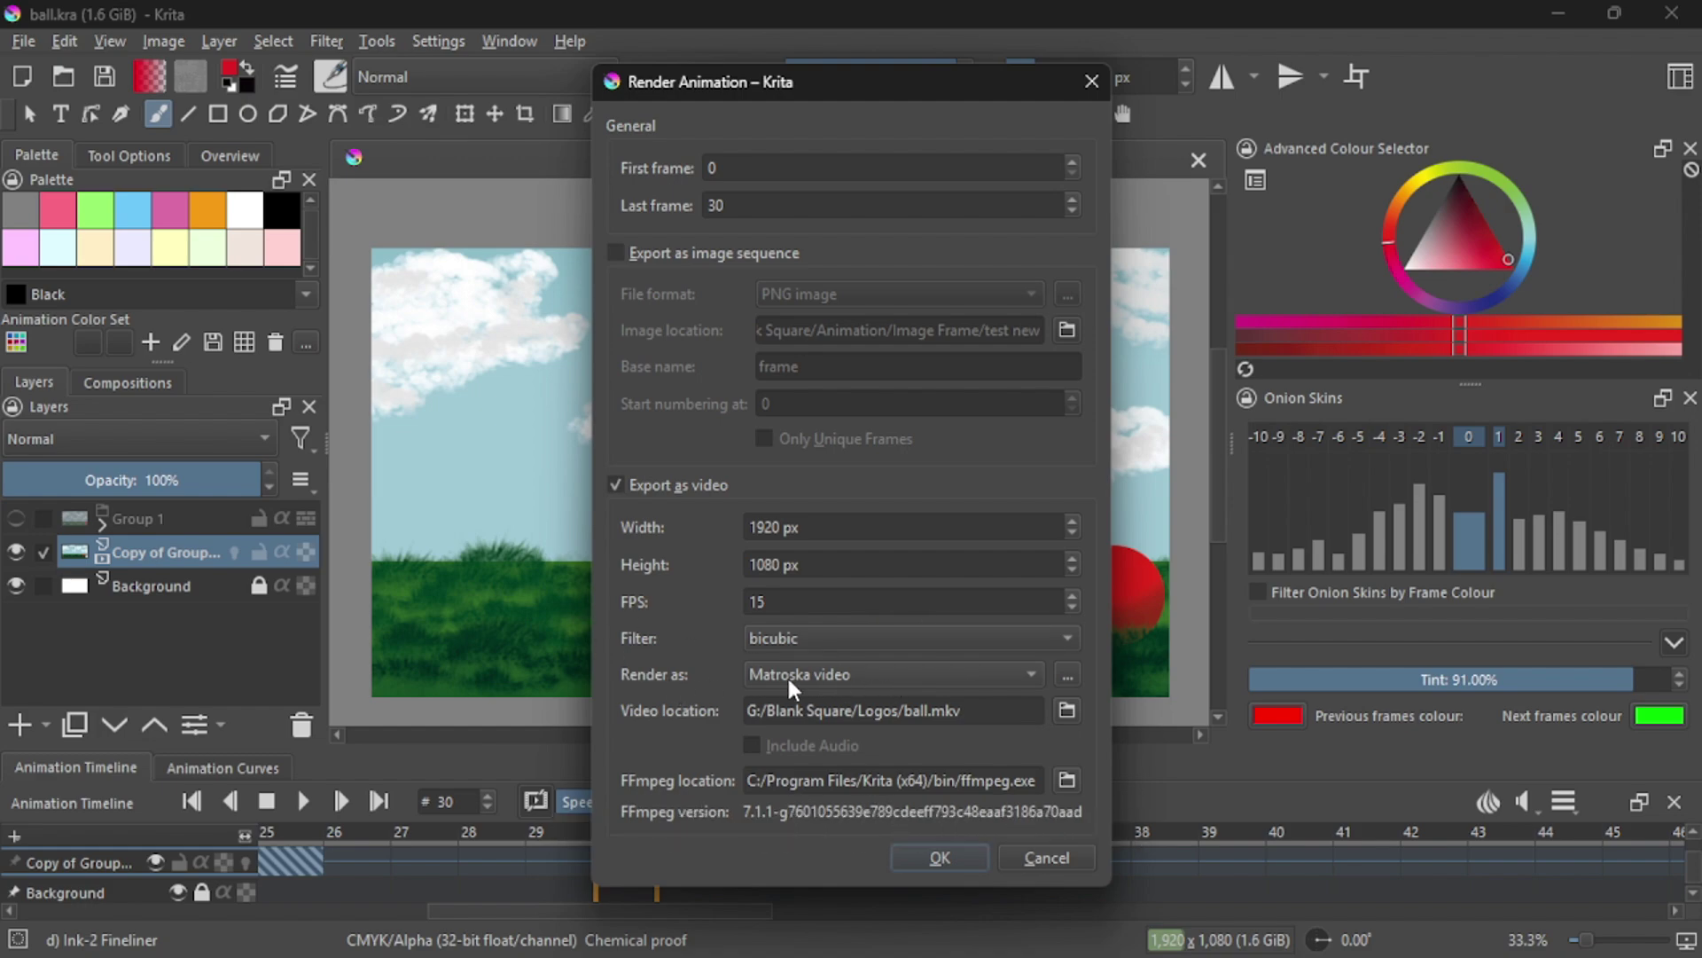
Step: Set the render format to MPEG-4 video and save the output as ball in the Logos folder
{"action": "left_click", "coordinate": [876, 683]}
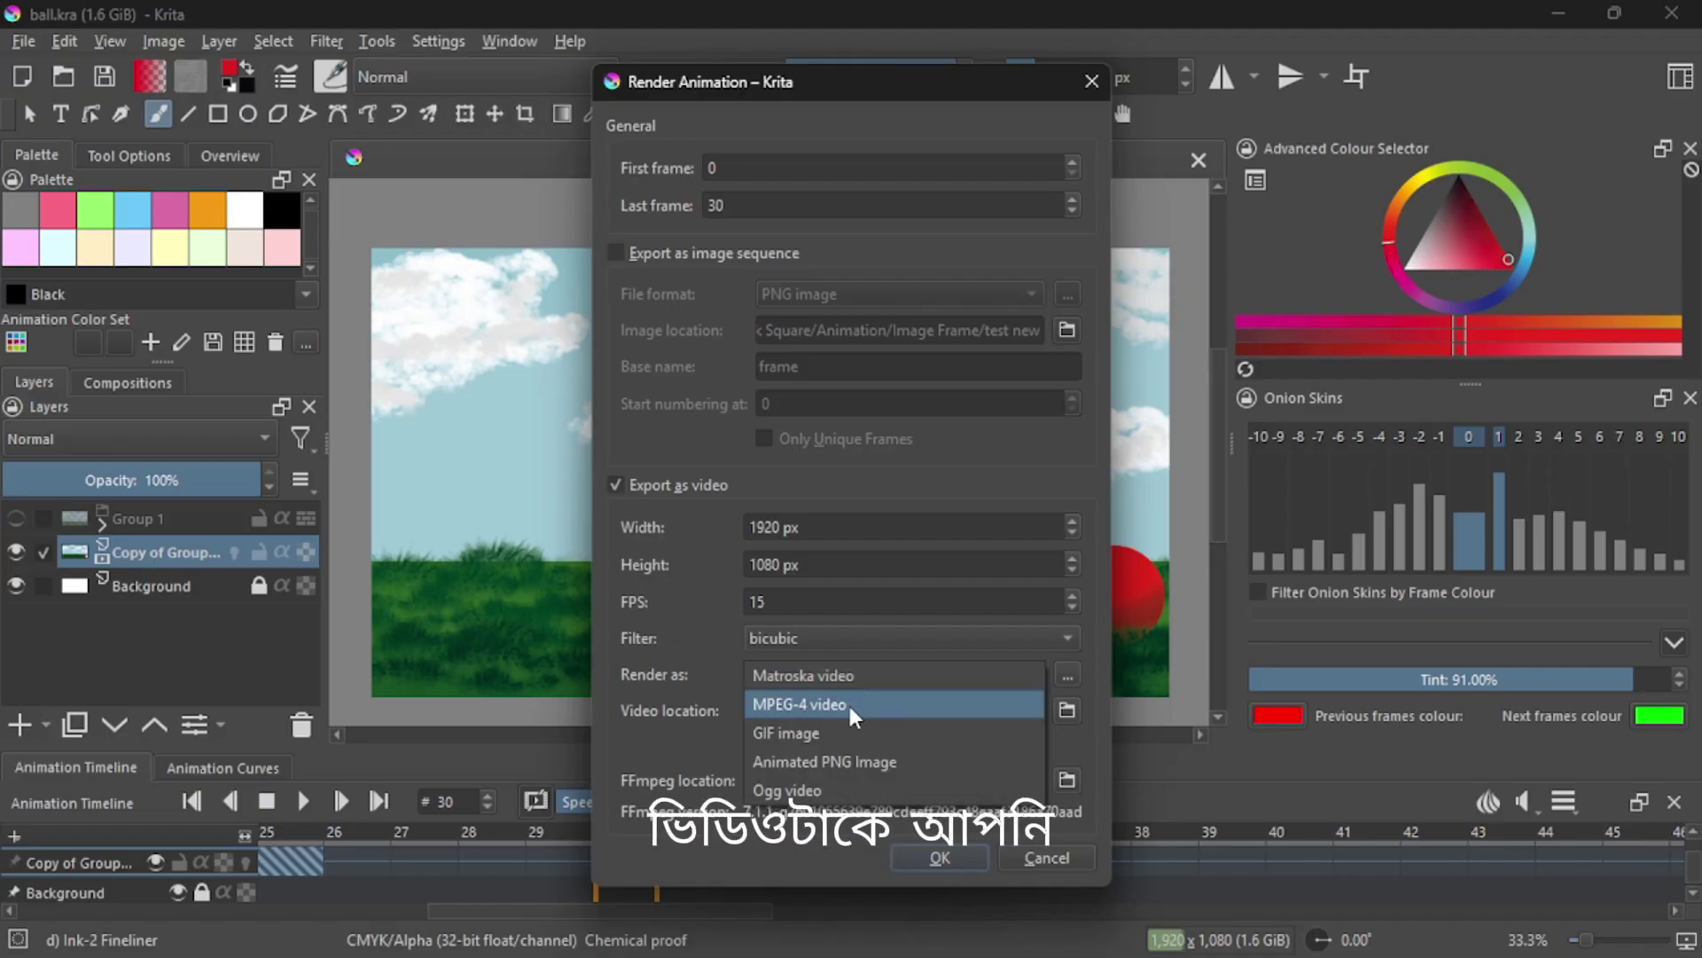
{"action": "left_click", "coordinate": [847, 707]}
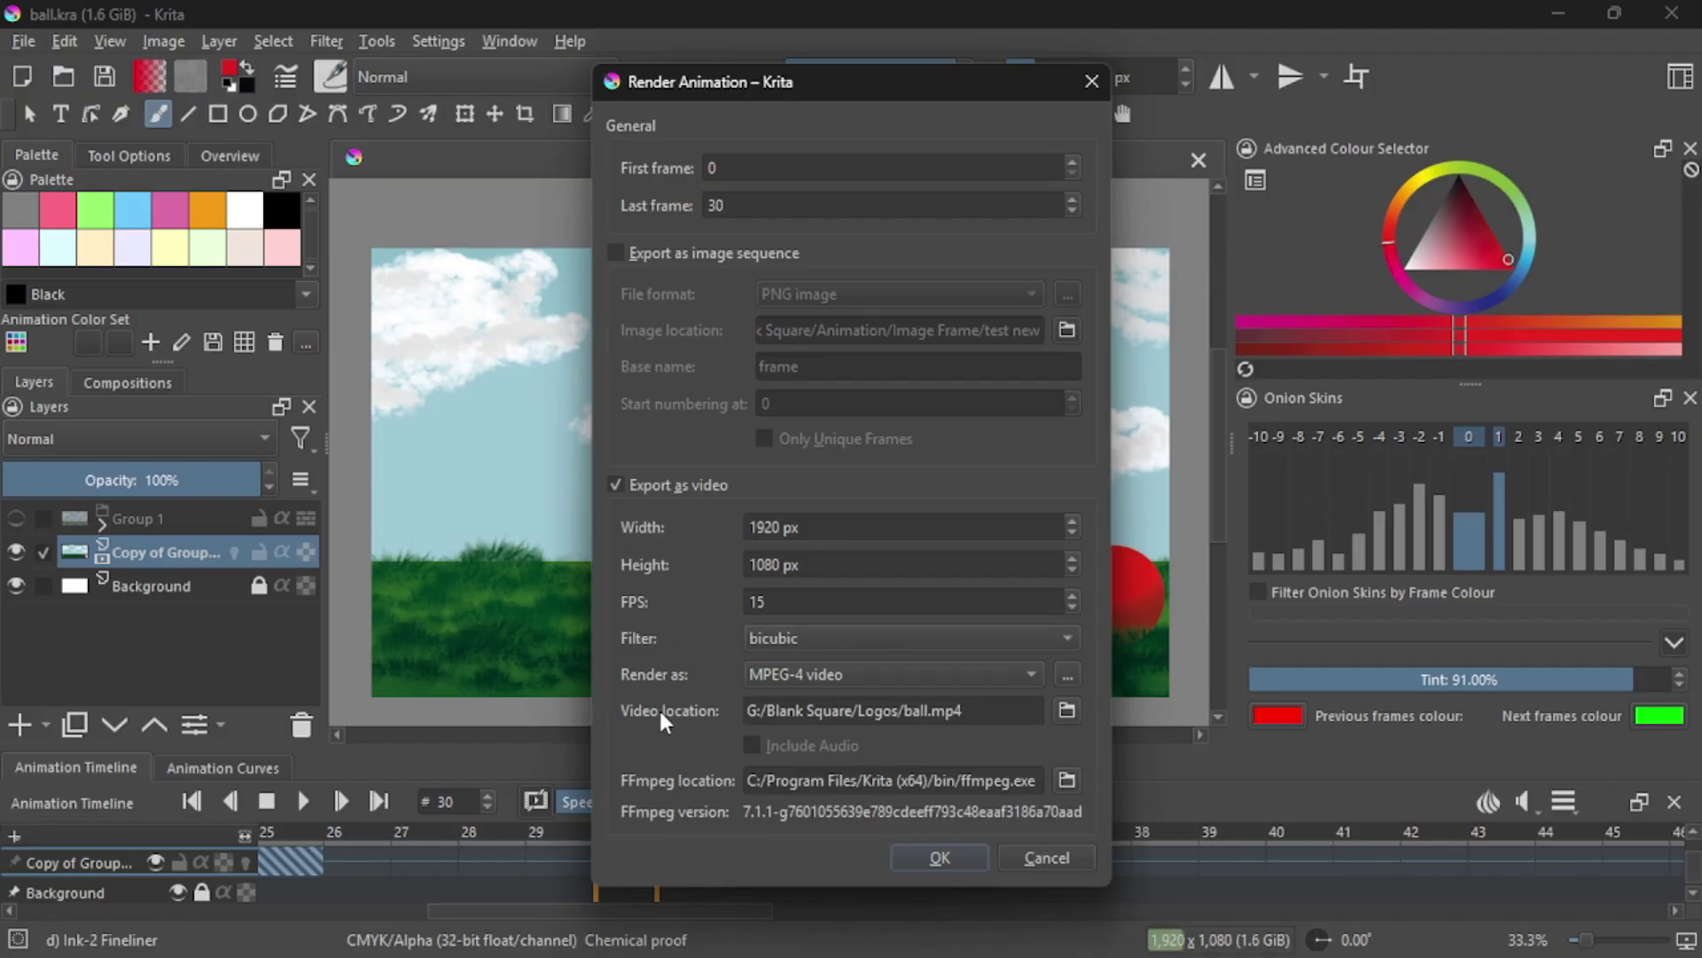
{"action": "left_click", "coordinate": [1061, 711]}
{"action": "scroll", "coordinate": [709, 341], "scroll_direction": "down", "scroll_amount": 10}
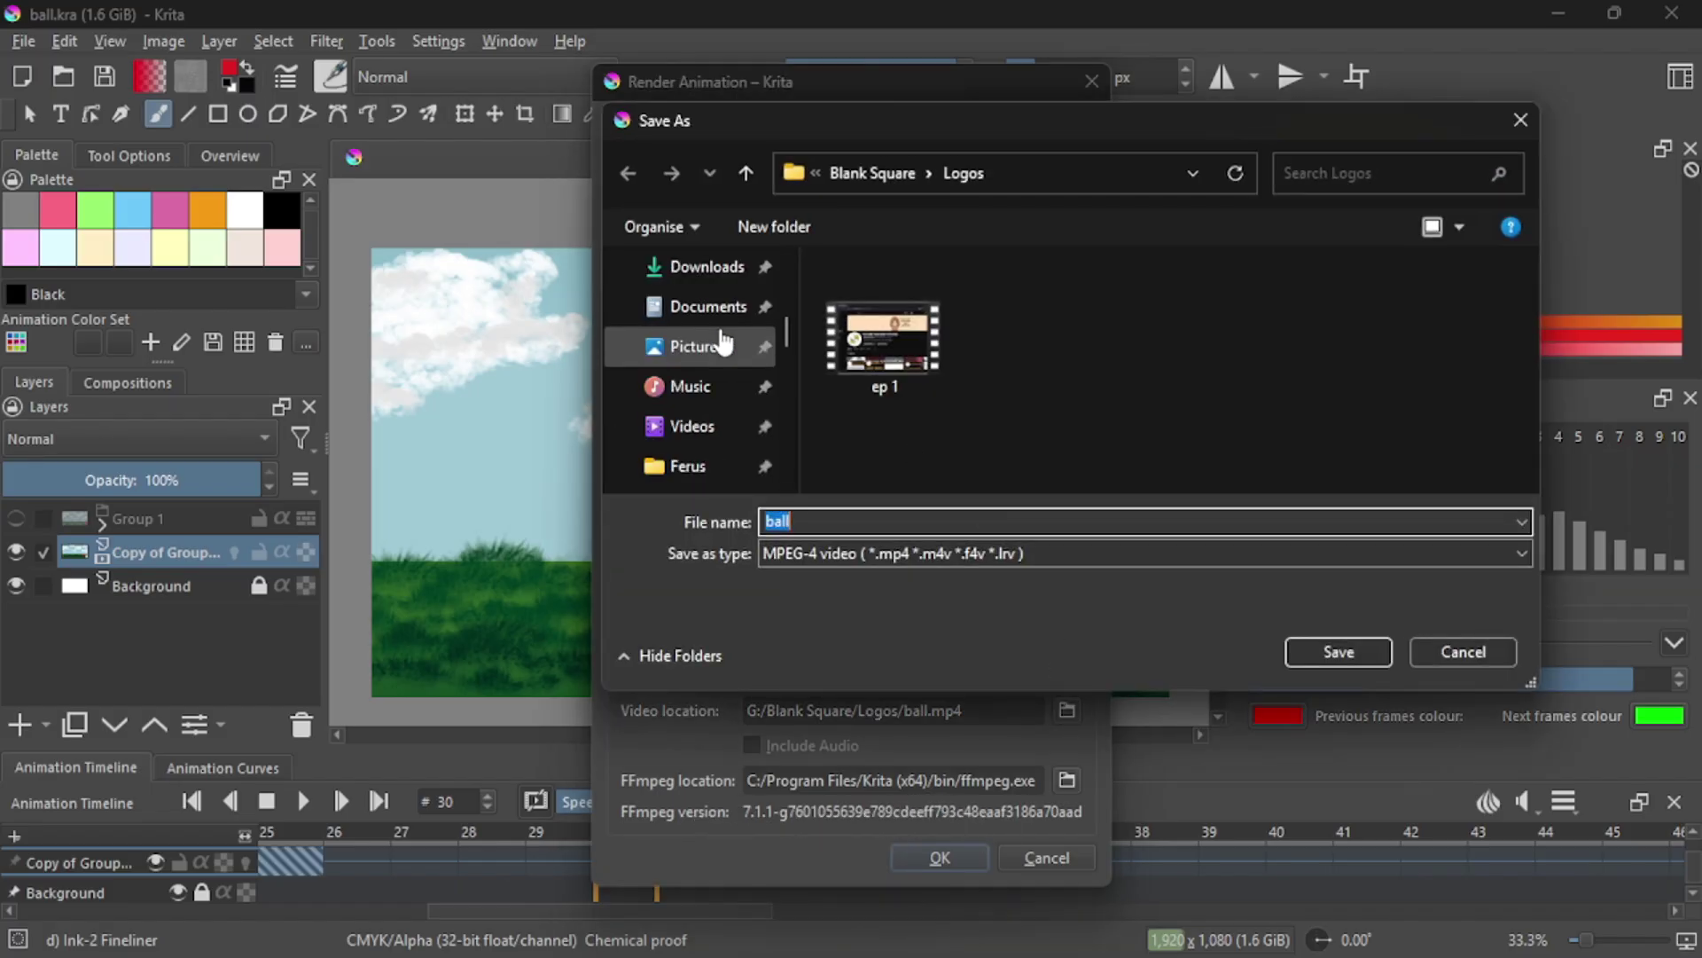
{"action": "left_click", "coordinate": [701, 311]}
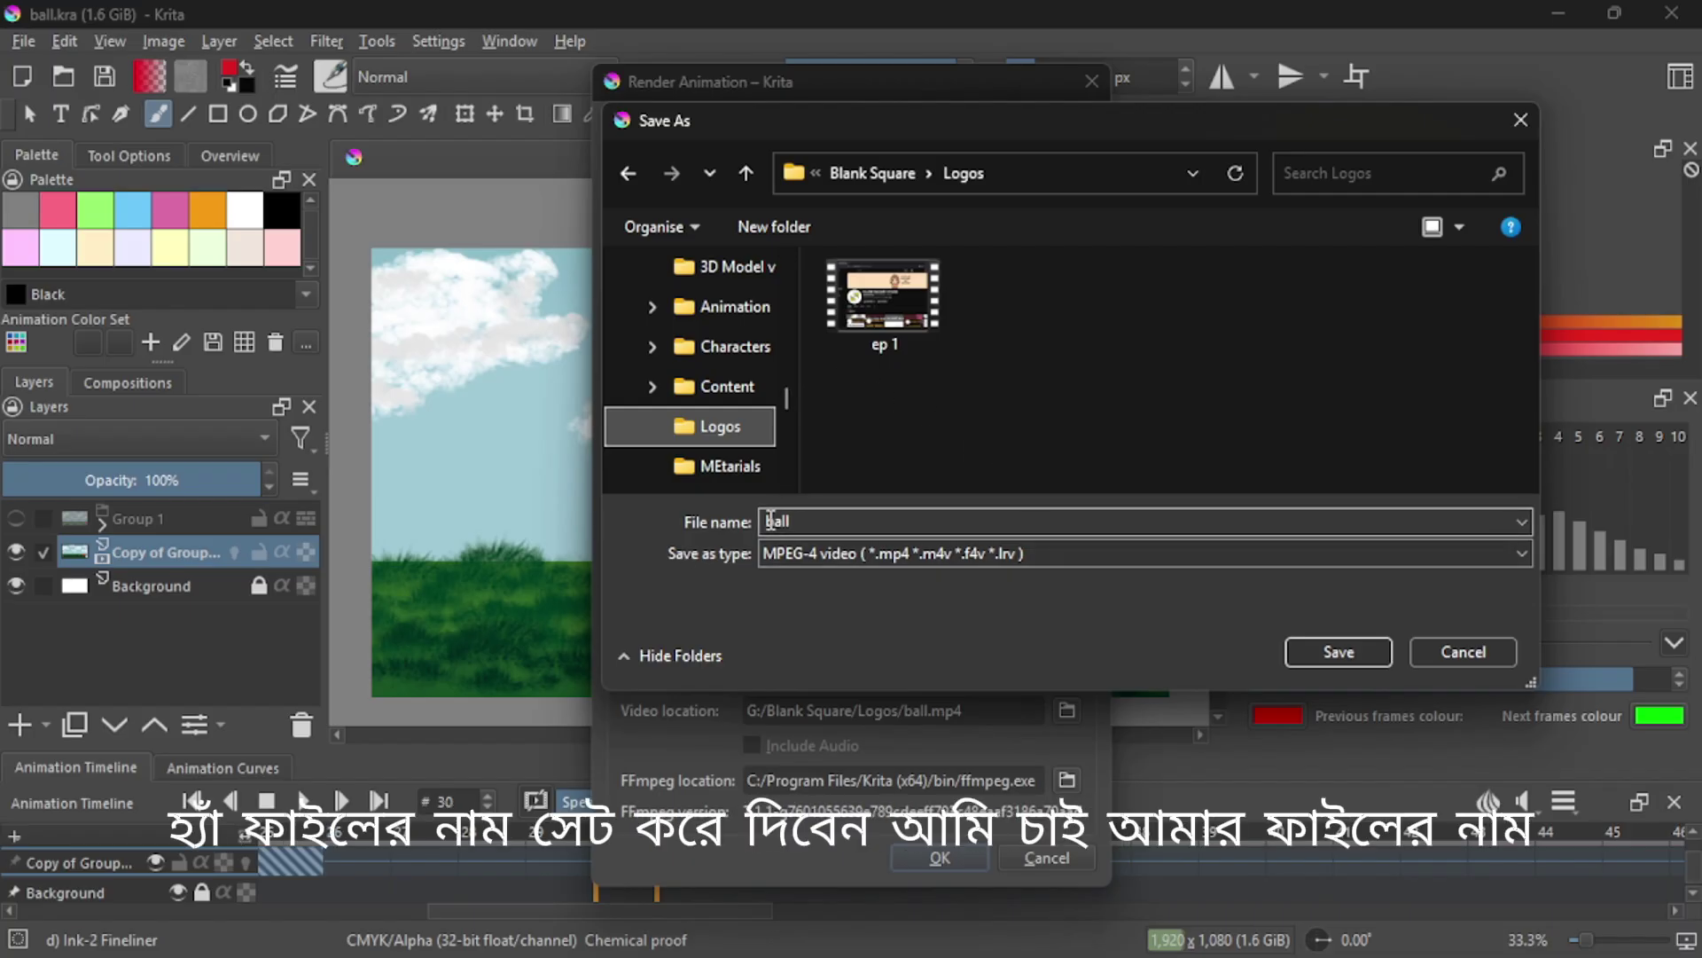
{"action": "left_click", "coordinate": [1326, 647]}
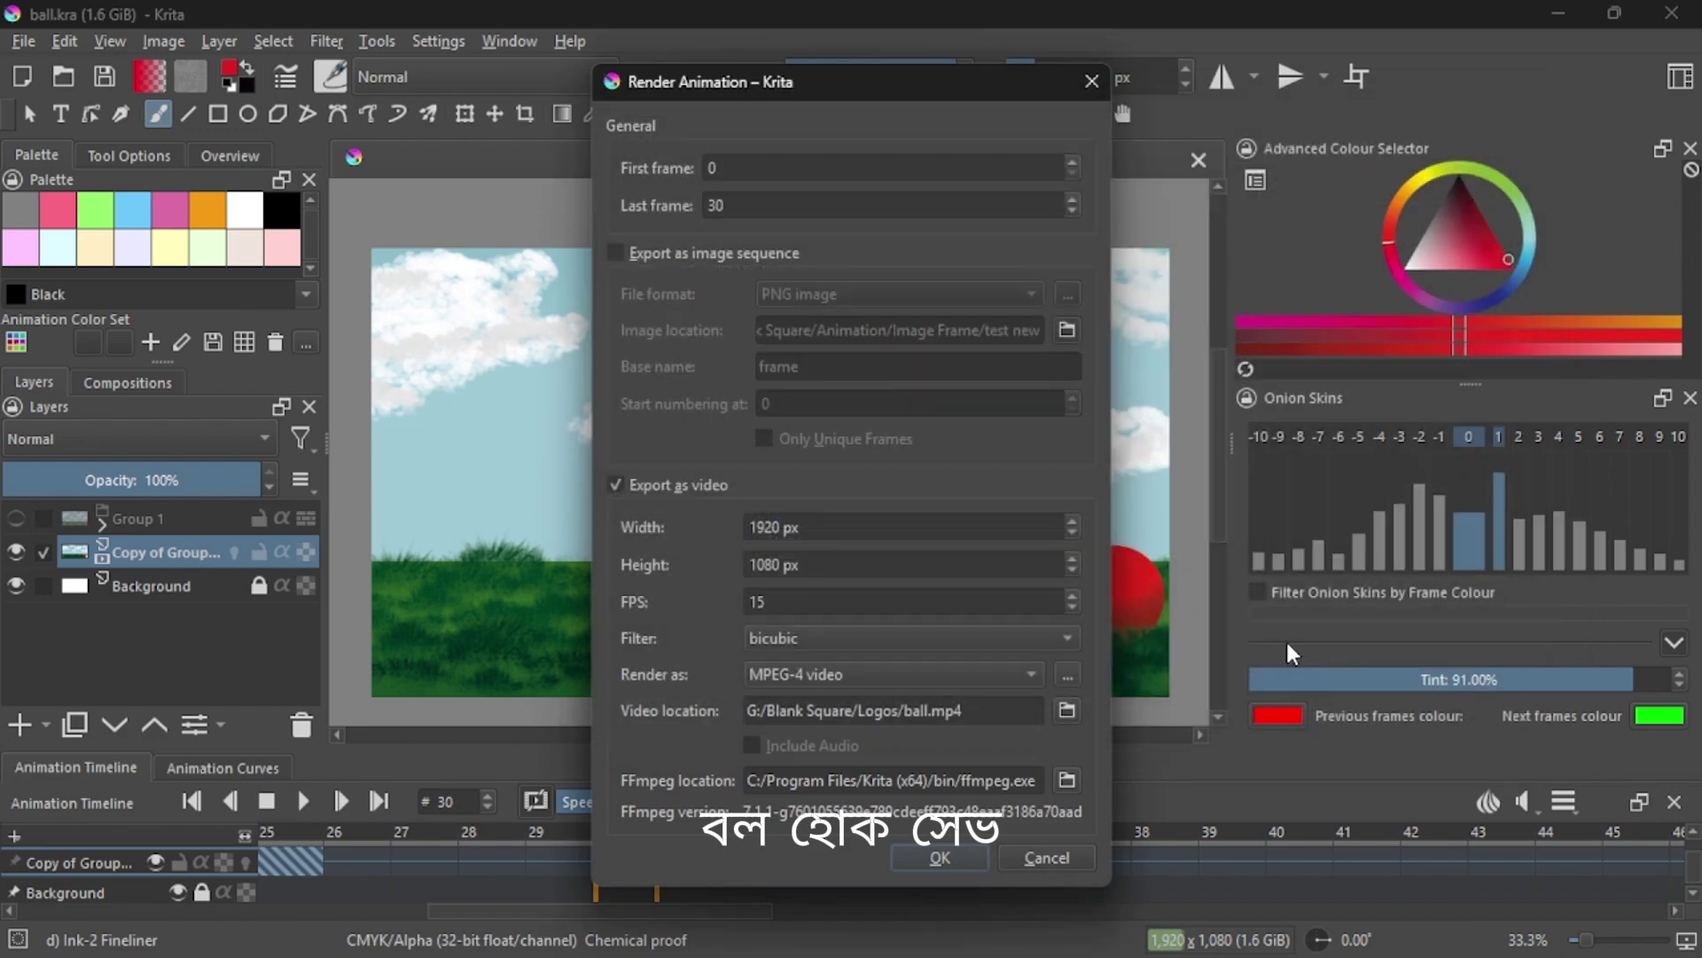
Step: Keep the bicubic scaling filter and render the animation to video
{"action": "left_click", "coordinate": [934, 632]}
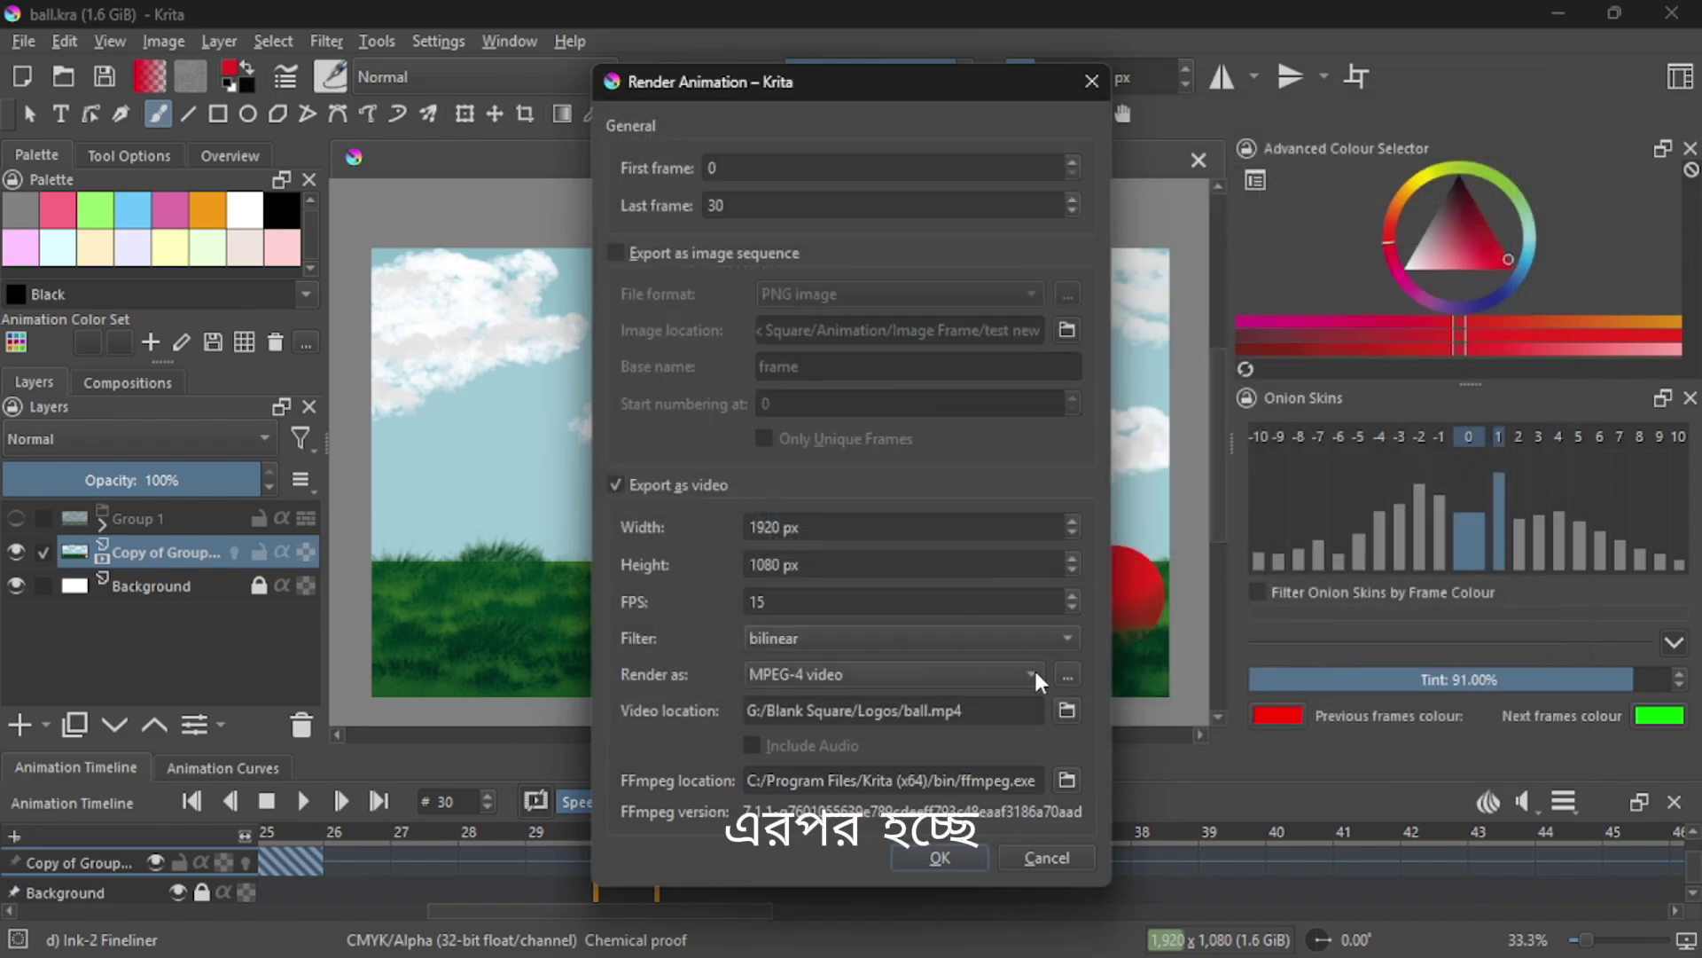
{"action": "left_click", "coordinate": [1034, 667]}
{"action": "scroll", "coordinate": [1004, 628], "scroll_direction": "up", "scroll_amount": 1}
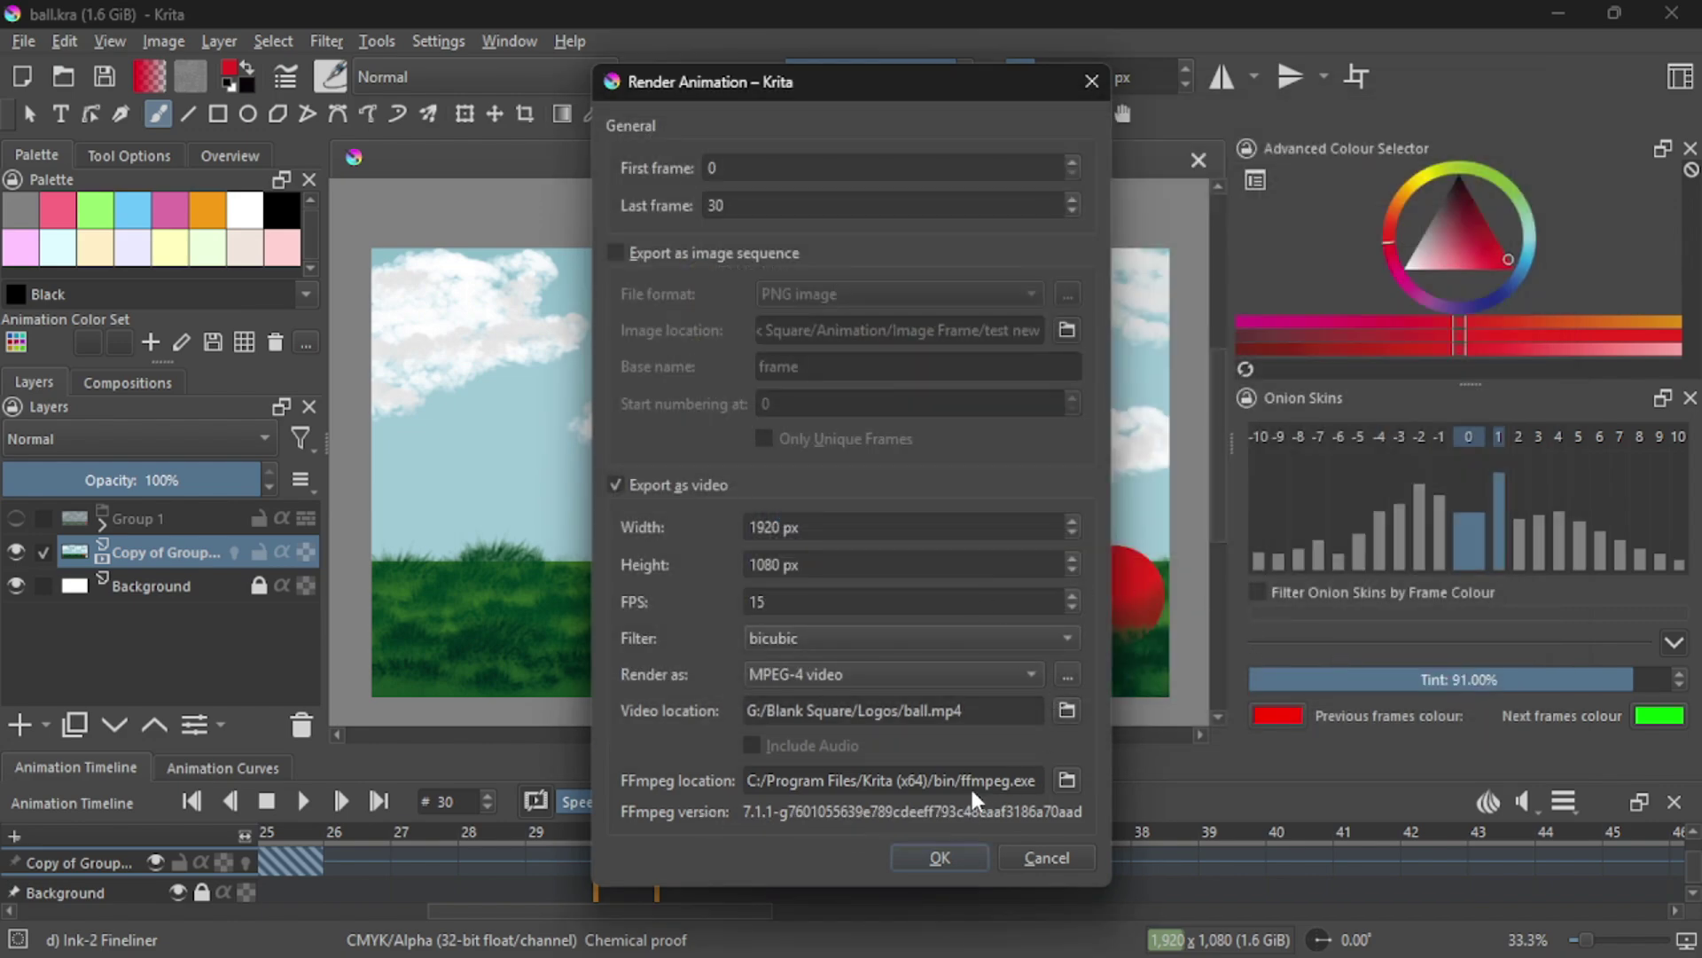
{"action": "left_click", "coordinate": [937, 858]}
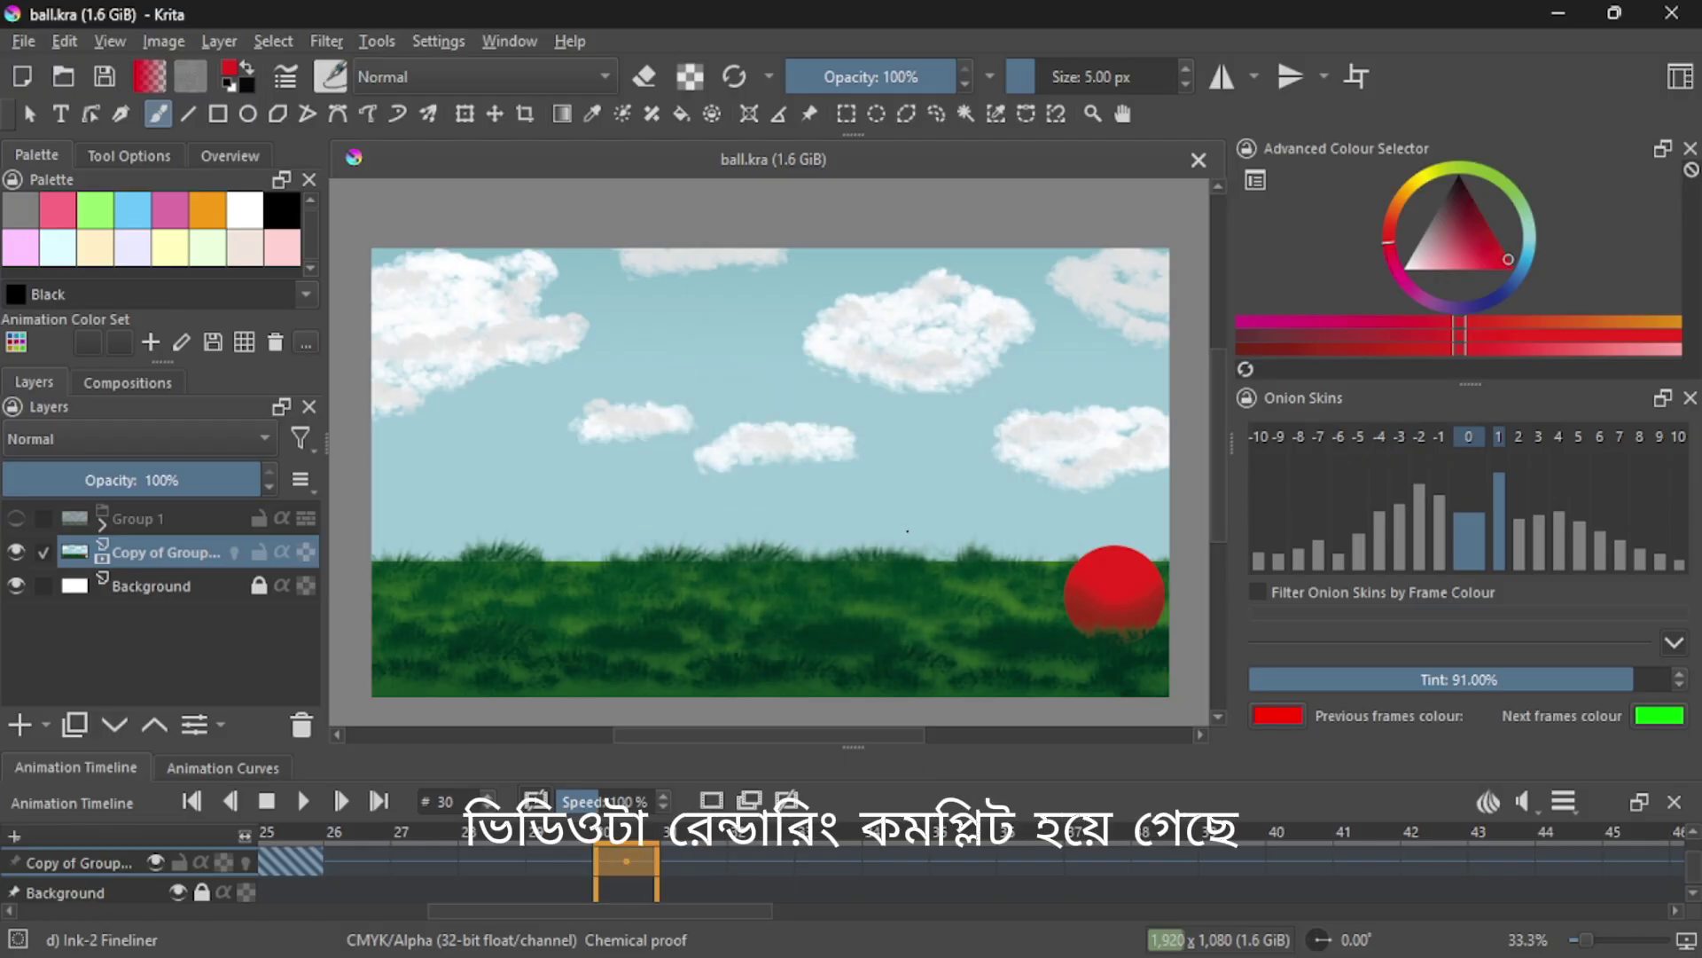
Step: Switch to File Explorer and open the Logos folder to locate the rendered ball video
{"action": "left_click", "coordinate": [909, 929]}
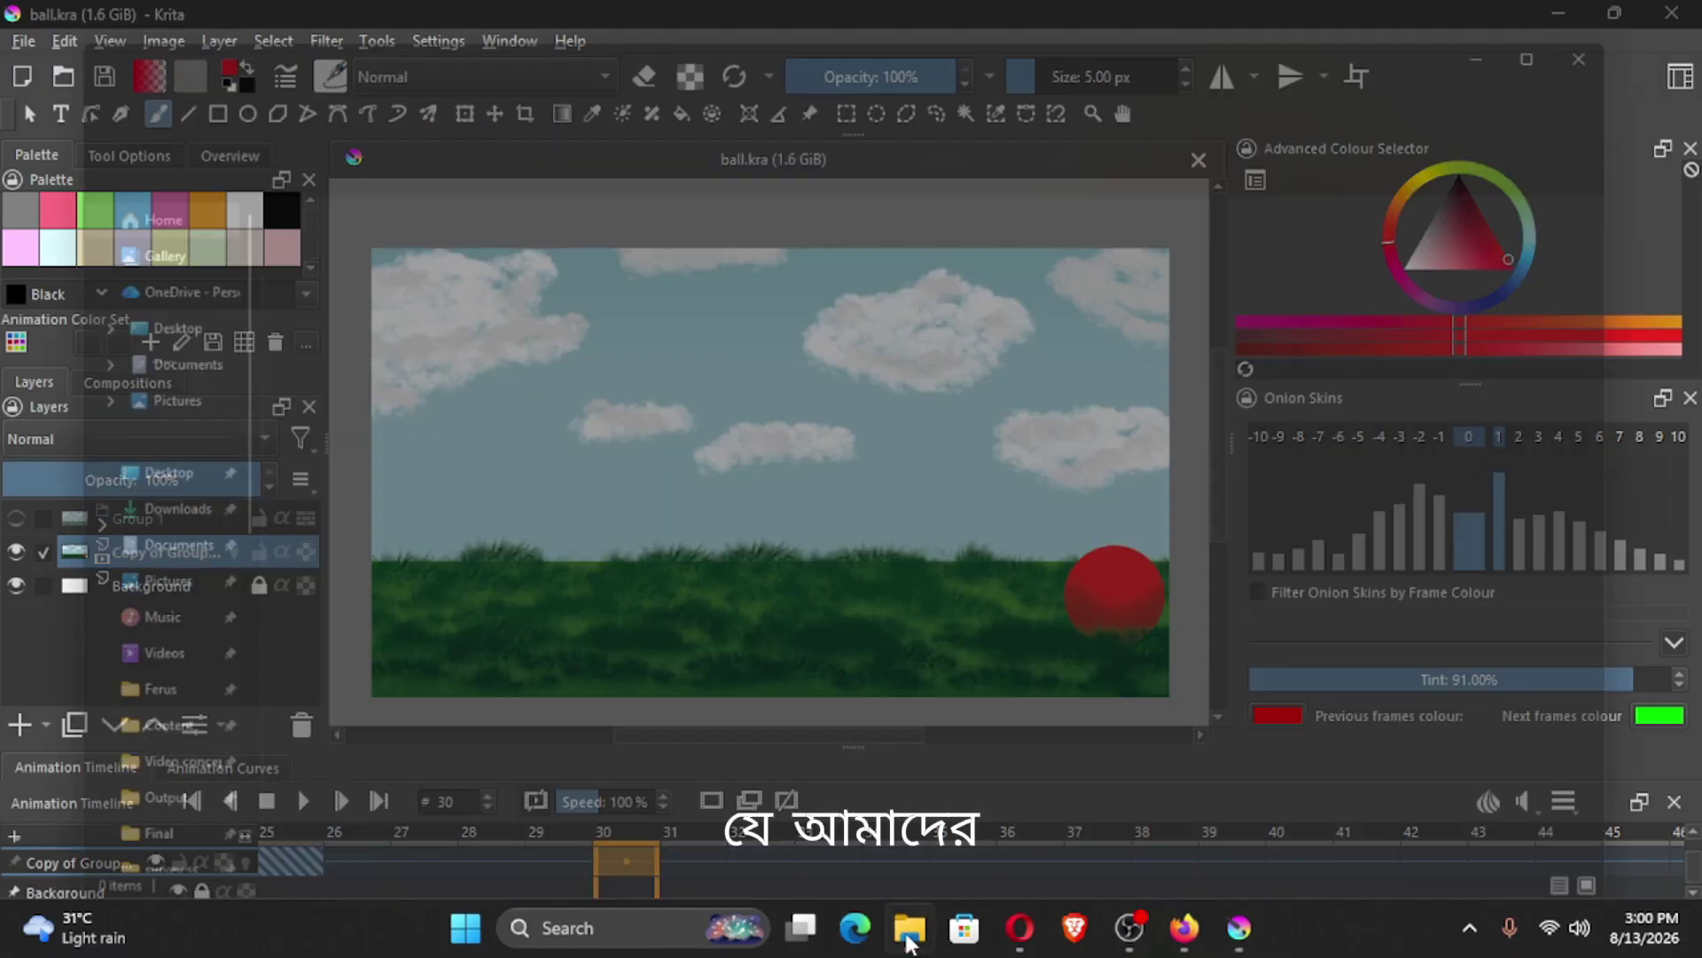
{"action": "scroll", "coordinate": [98, 621], "scroll_direction": "down", "scroll_amount": 5}
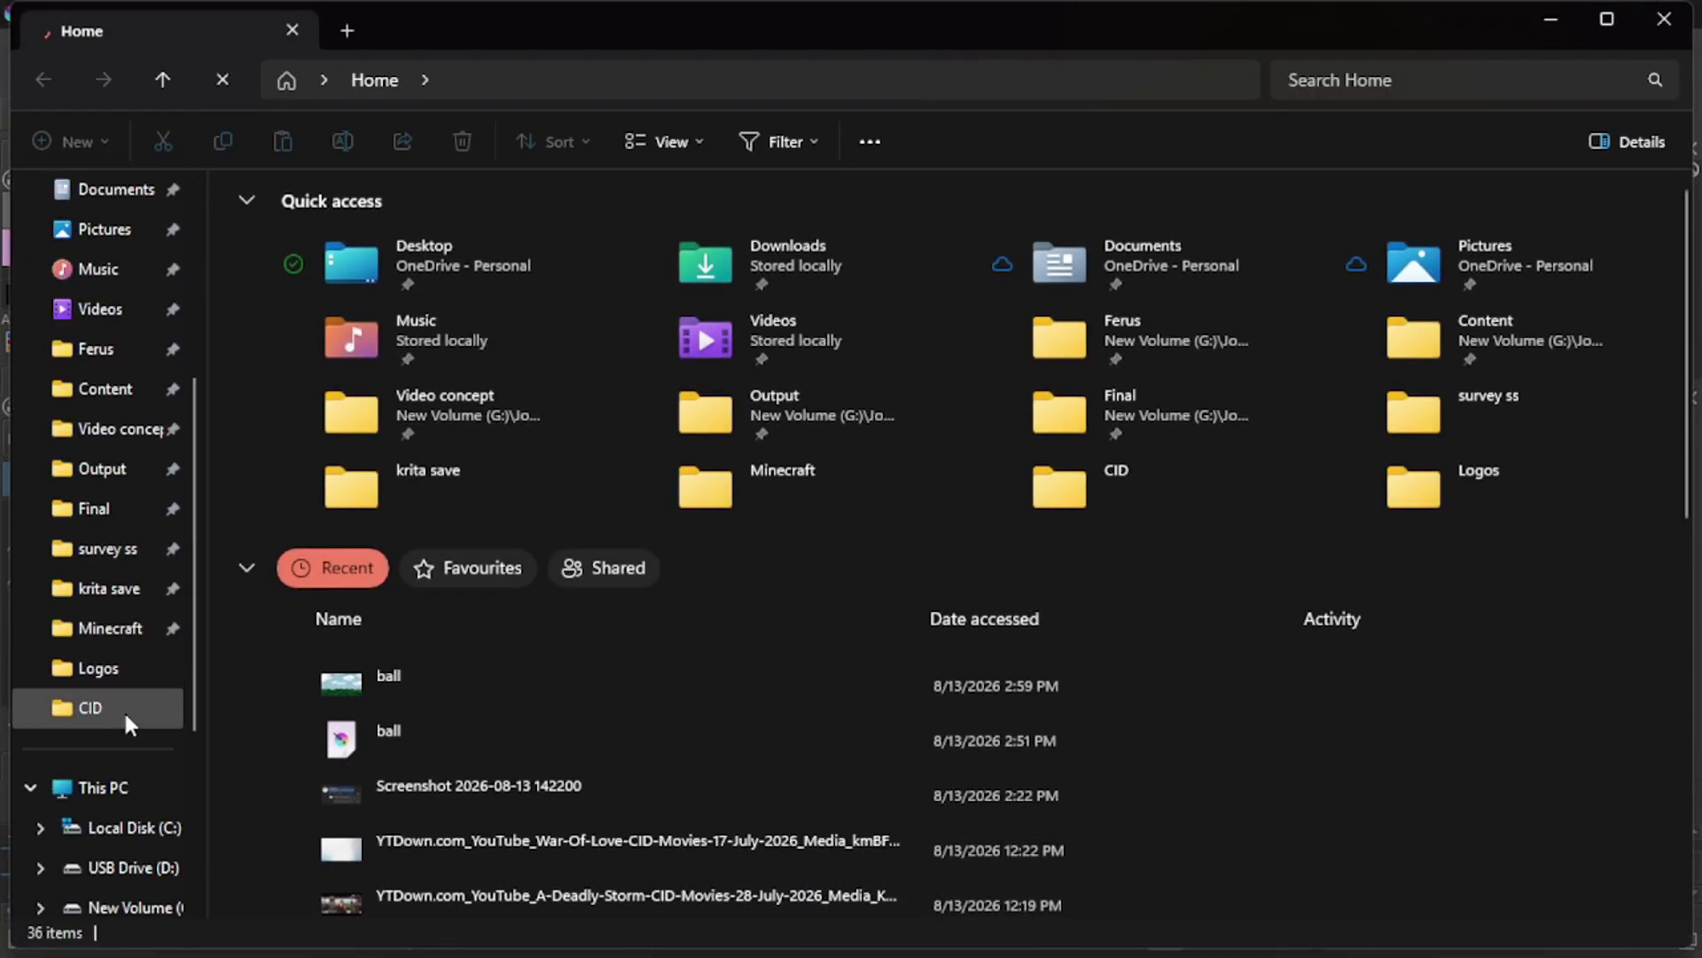
{"action": "left_click", "coordinate": [98, 668]}
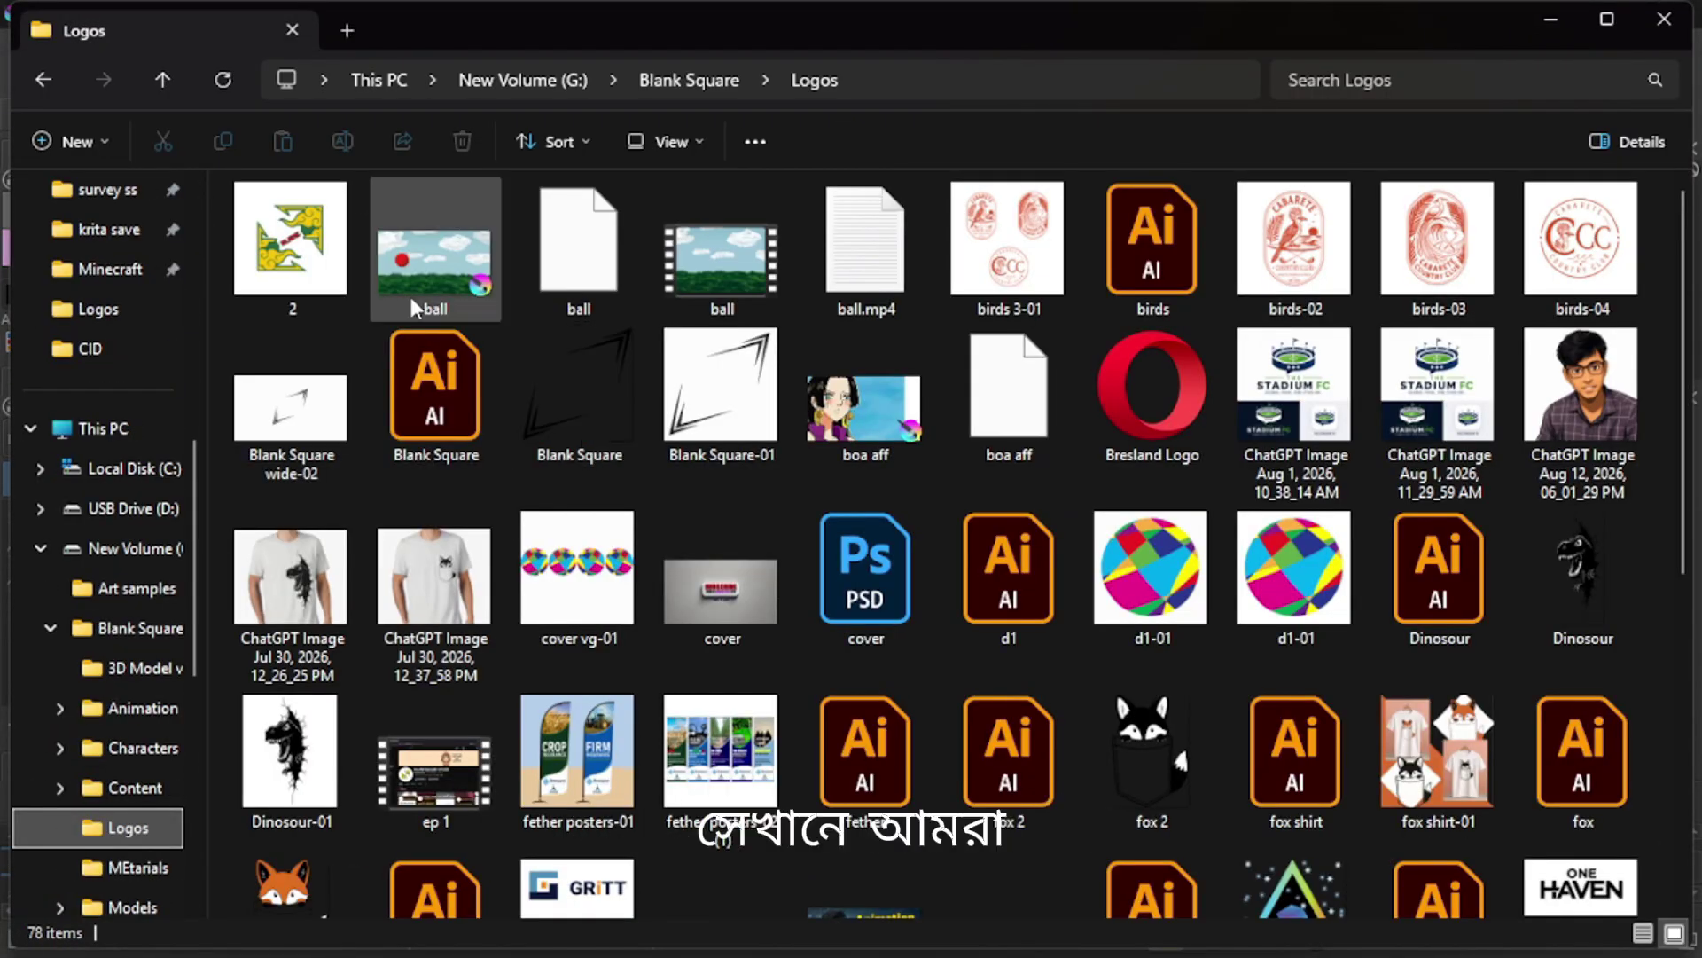
{"action": "scroll", "coordinate": [97, 533], "scroll_direction": "up", "scroll_amount": 6}
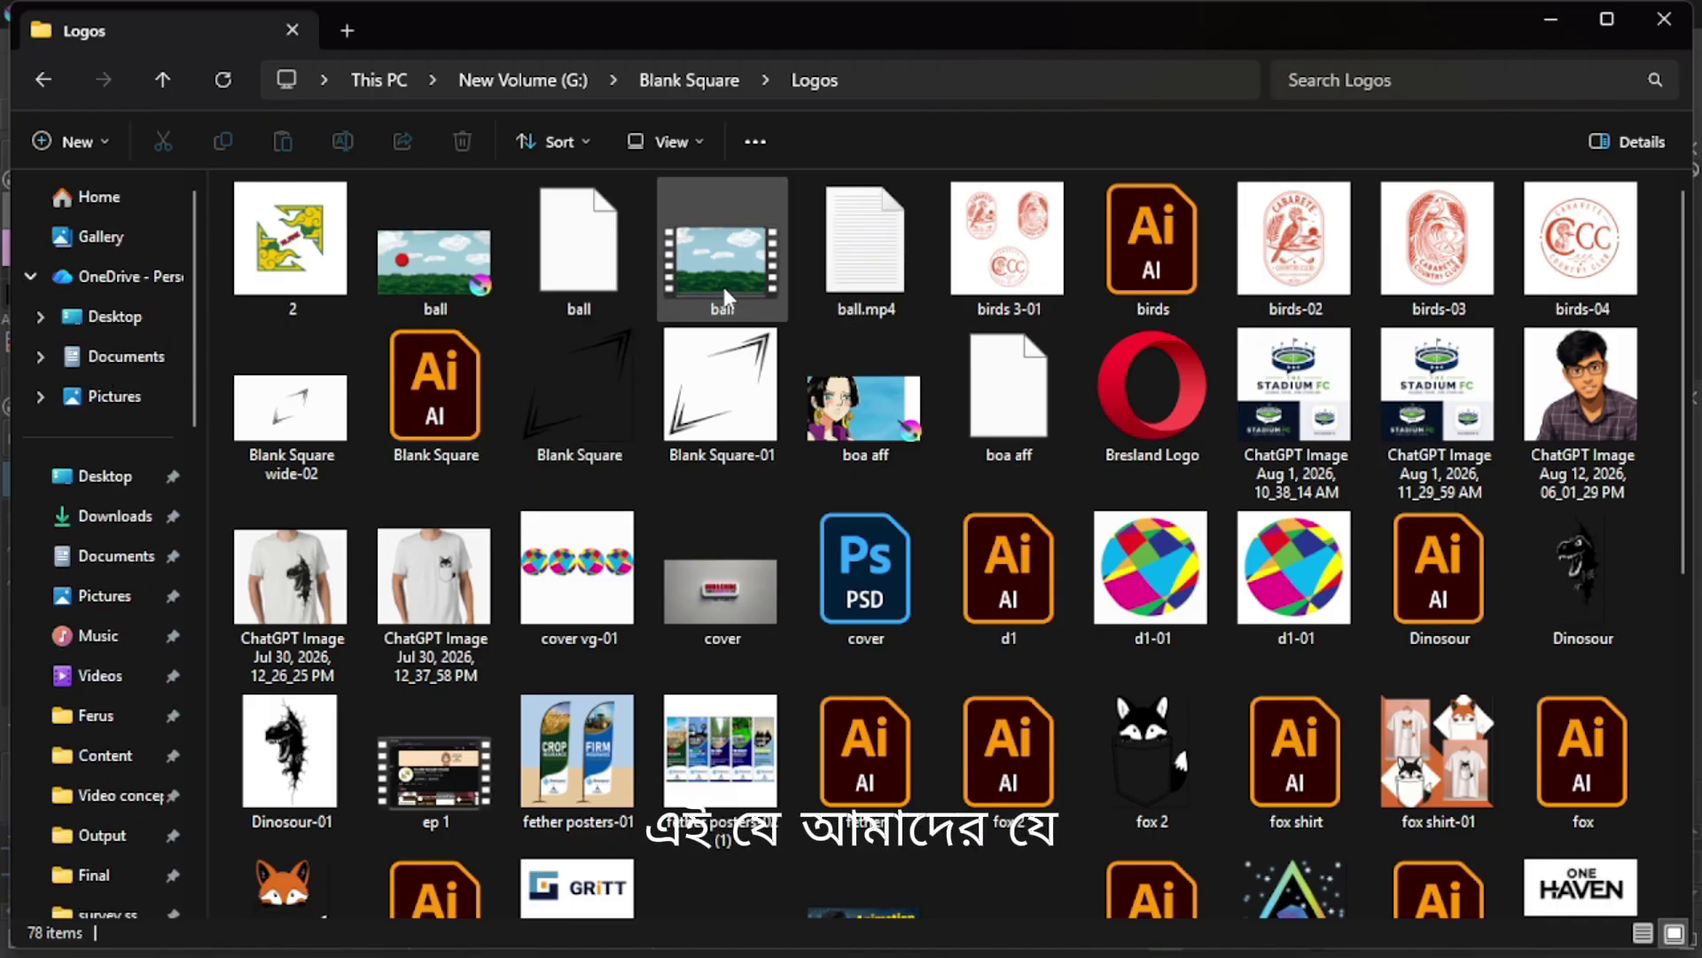
{"action": "scroll", "coordinate": [716, 303], "scroll_direction": "down", "scroll_amount": 4}
{"action": "scroll", "coordinate": [715, 303], "scroll_direction": "up", "scroll_amount": 4}
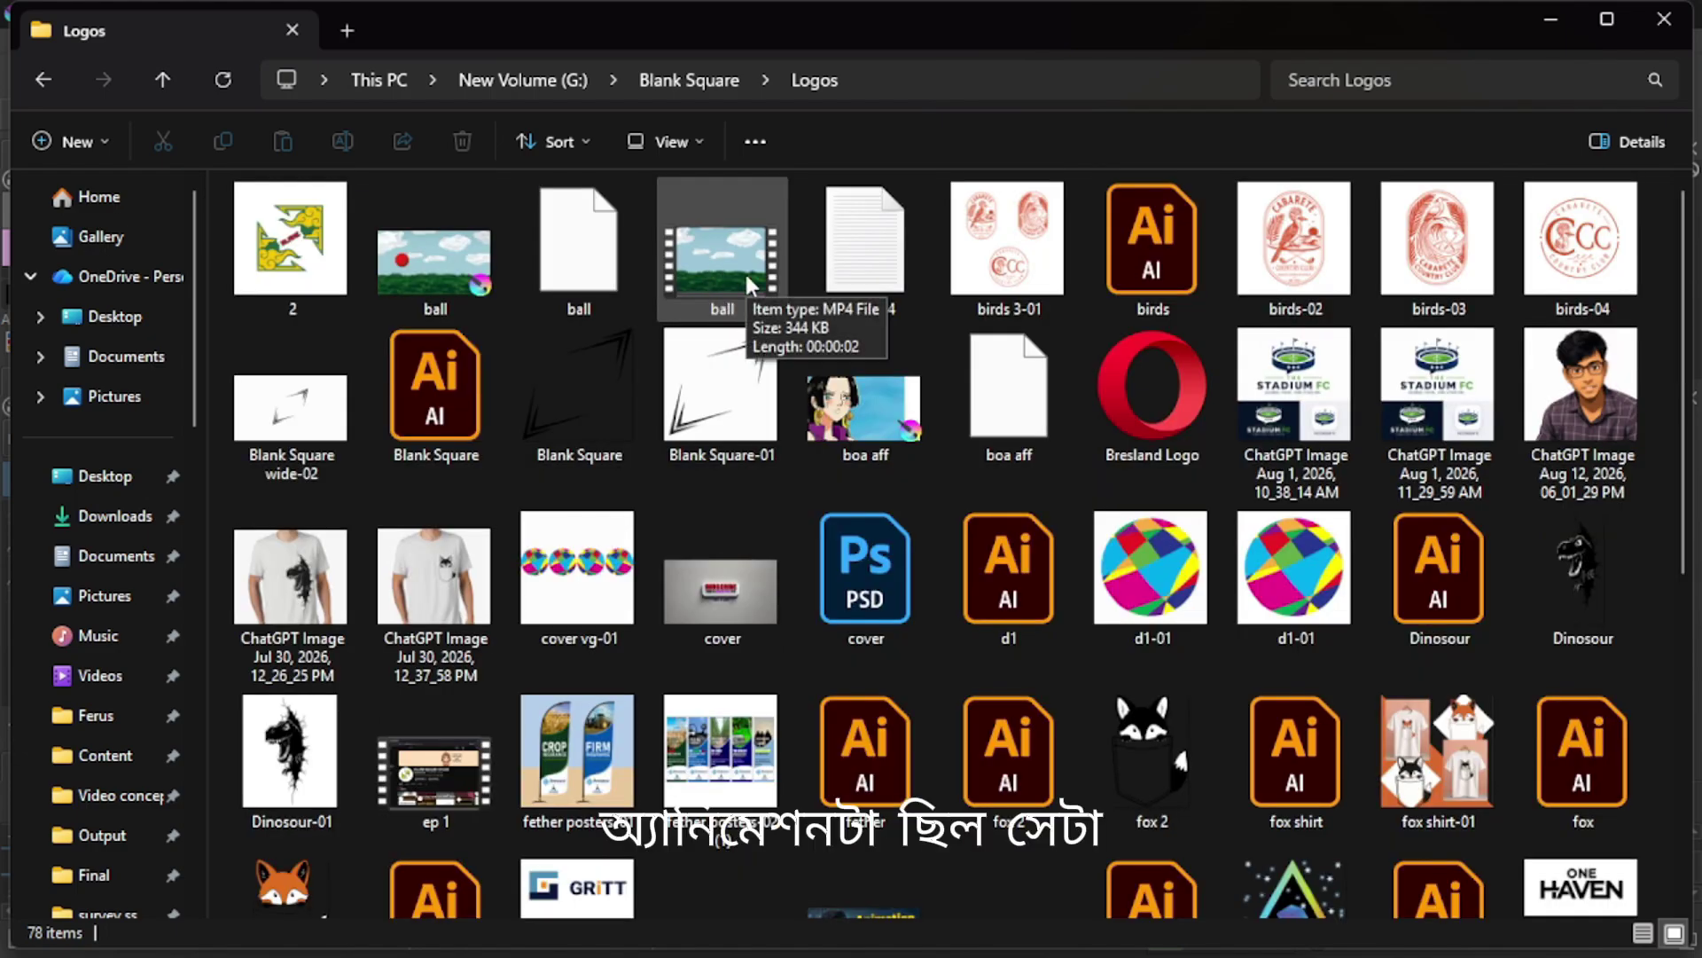
Step: Open the rendered ball MP4 video and replay it to check the bouncing animation
{"action": "left_click", "coordinate": [743, 270]}
{"action": "double_click", "coordinate": [743, 270]}
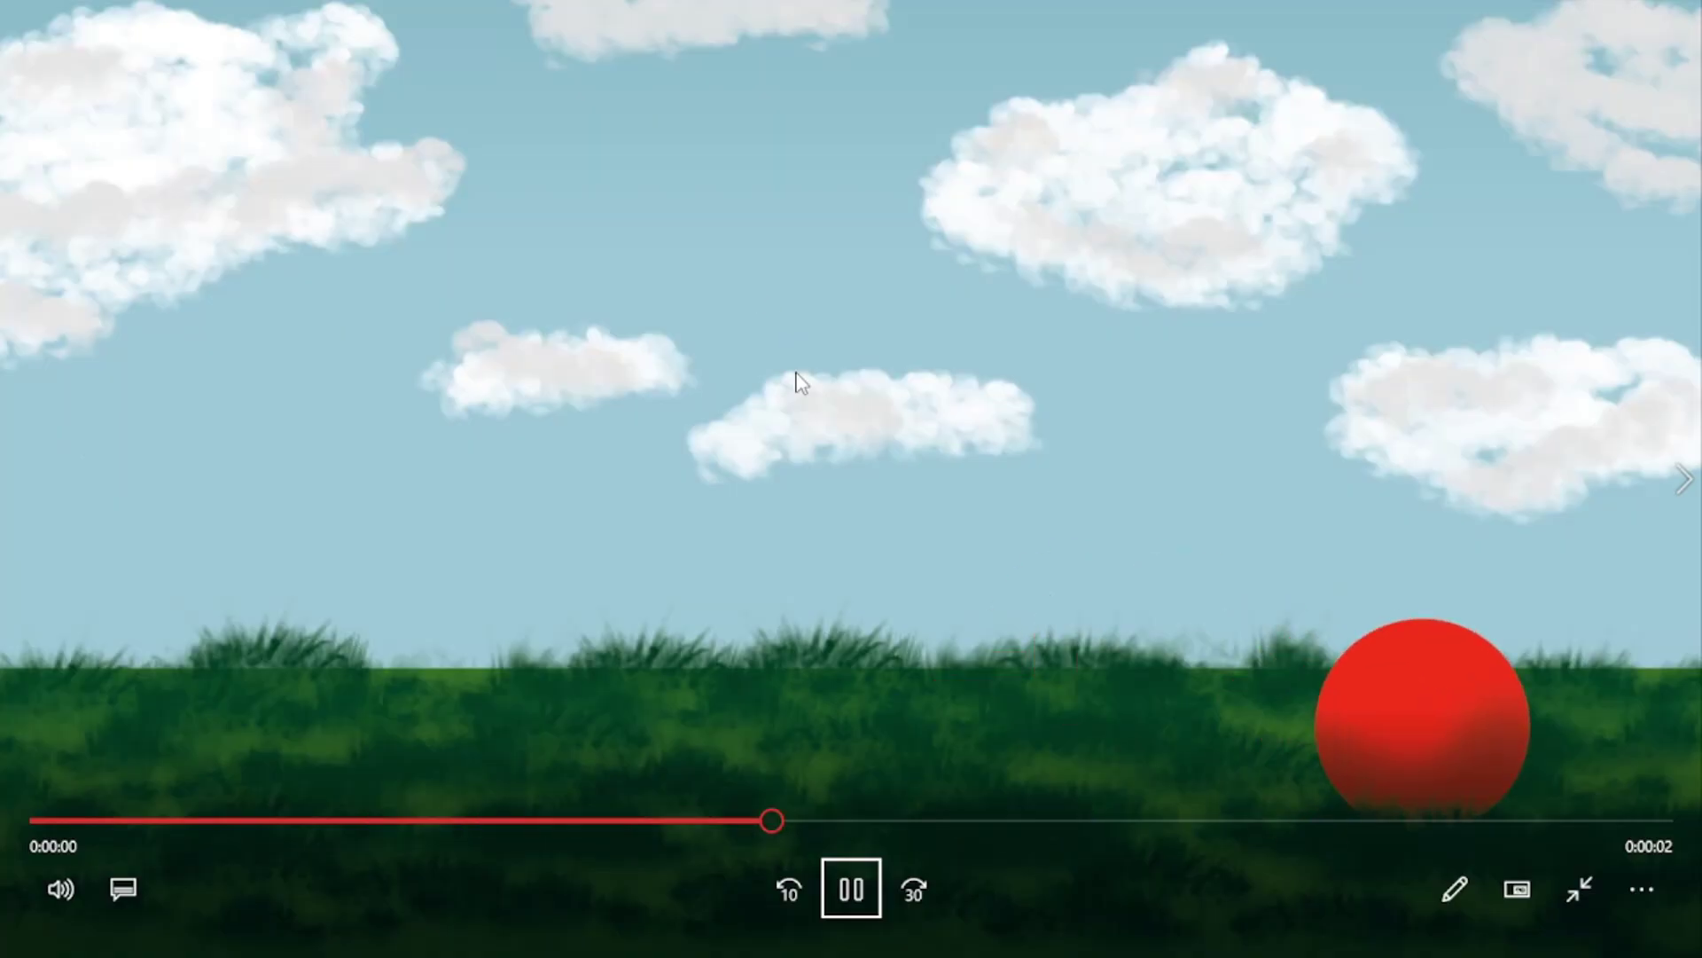
{"action": "left_click", "coordinate": [850, 881]}
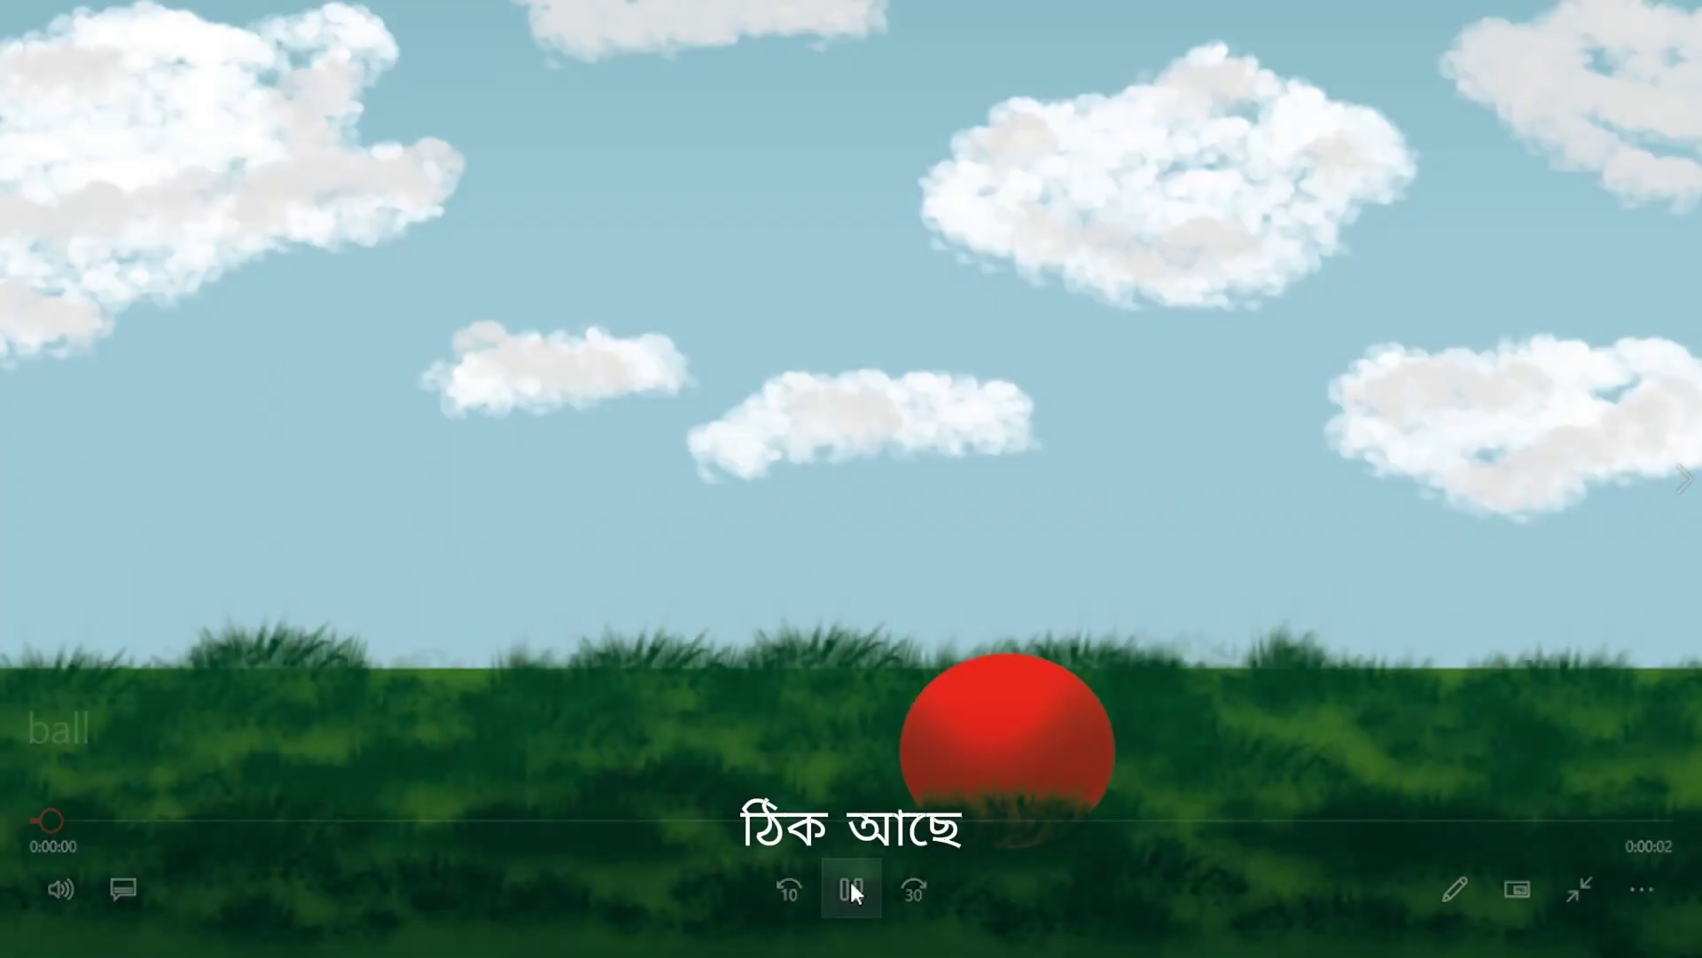
{"action": "left_click", "coordinate": [849, 881]}
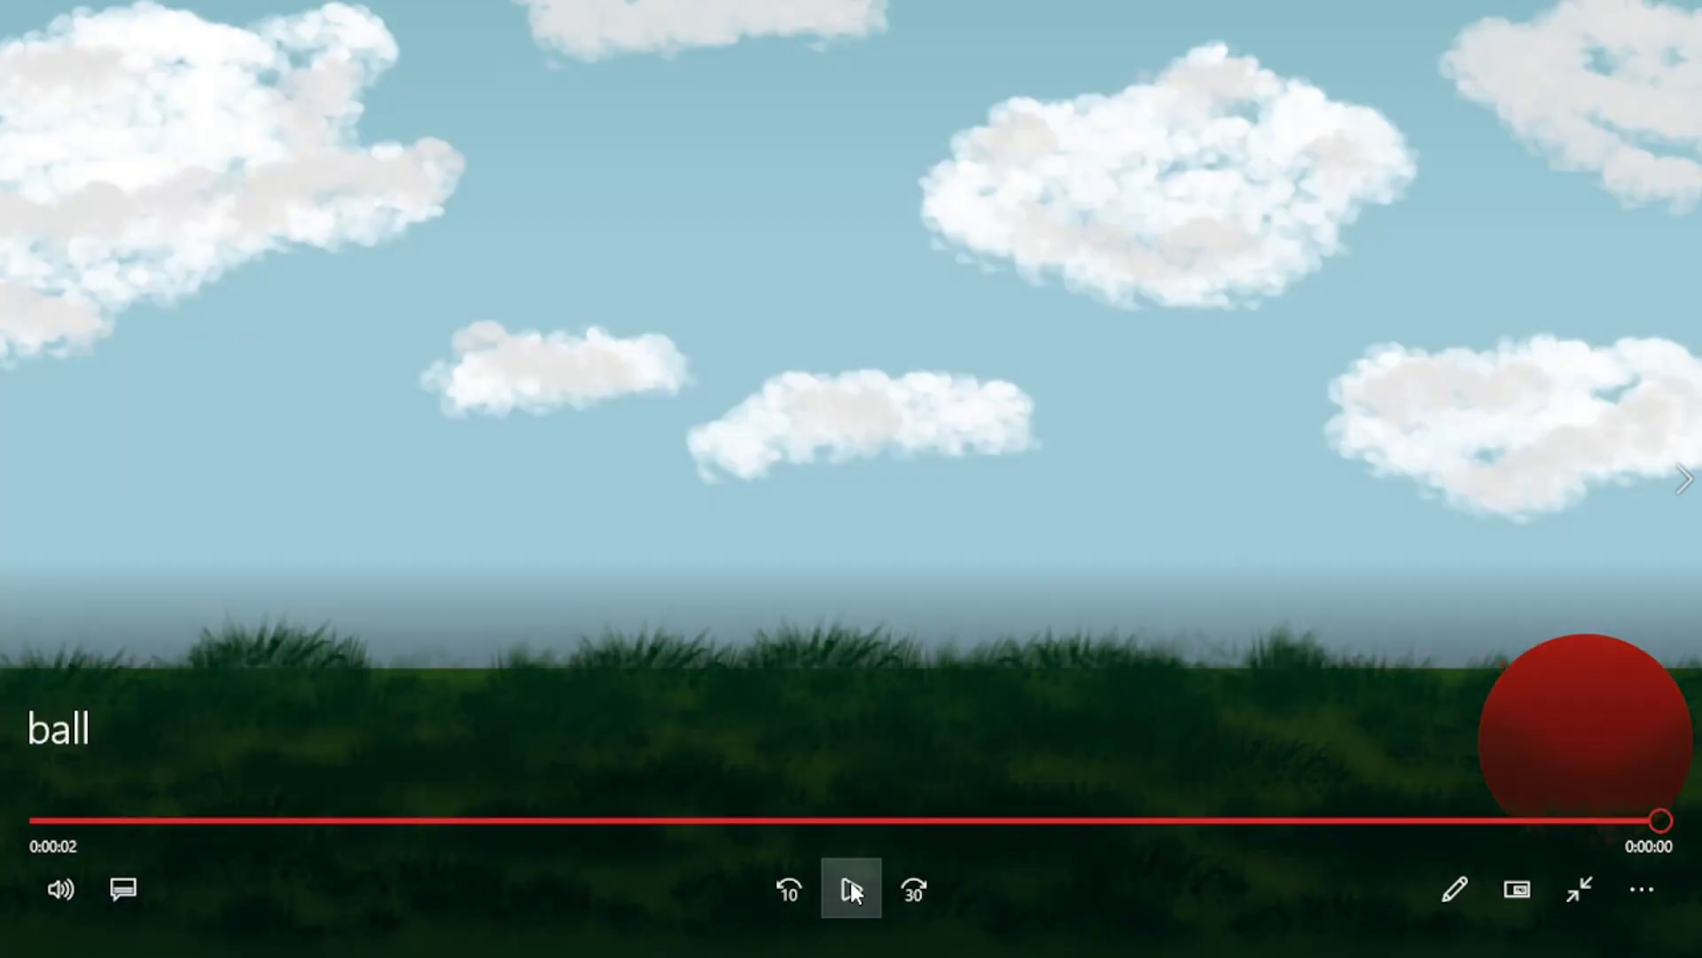
{"action": "left_click", "coordinate": [849, 882]}
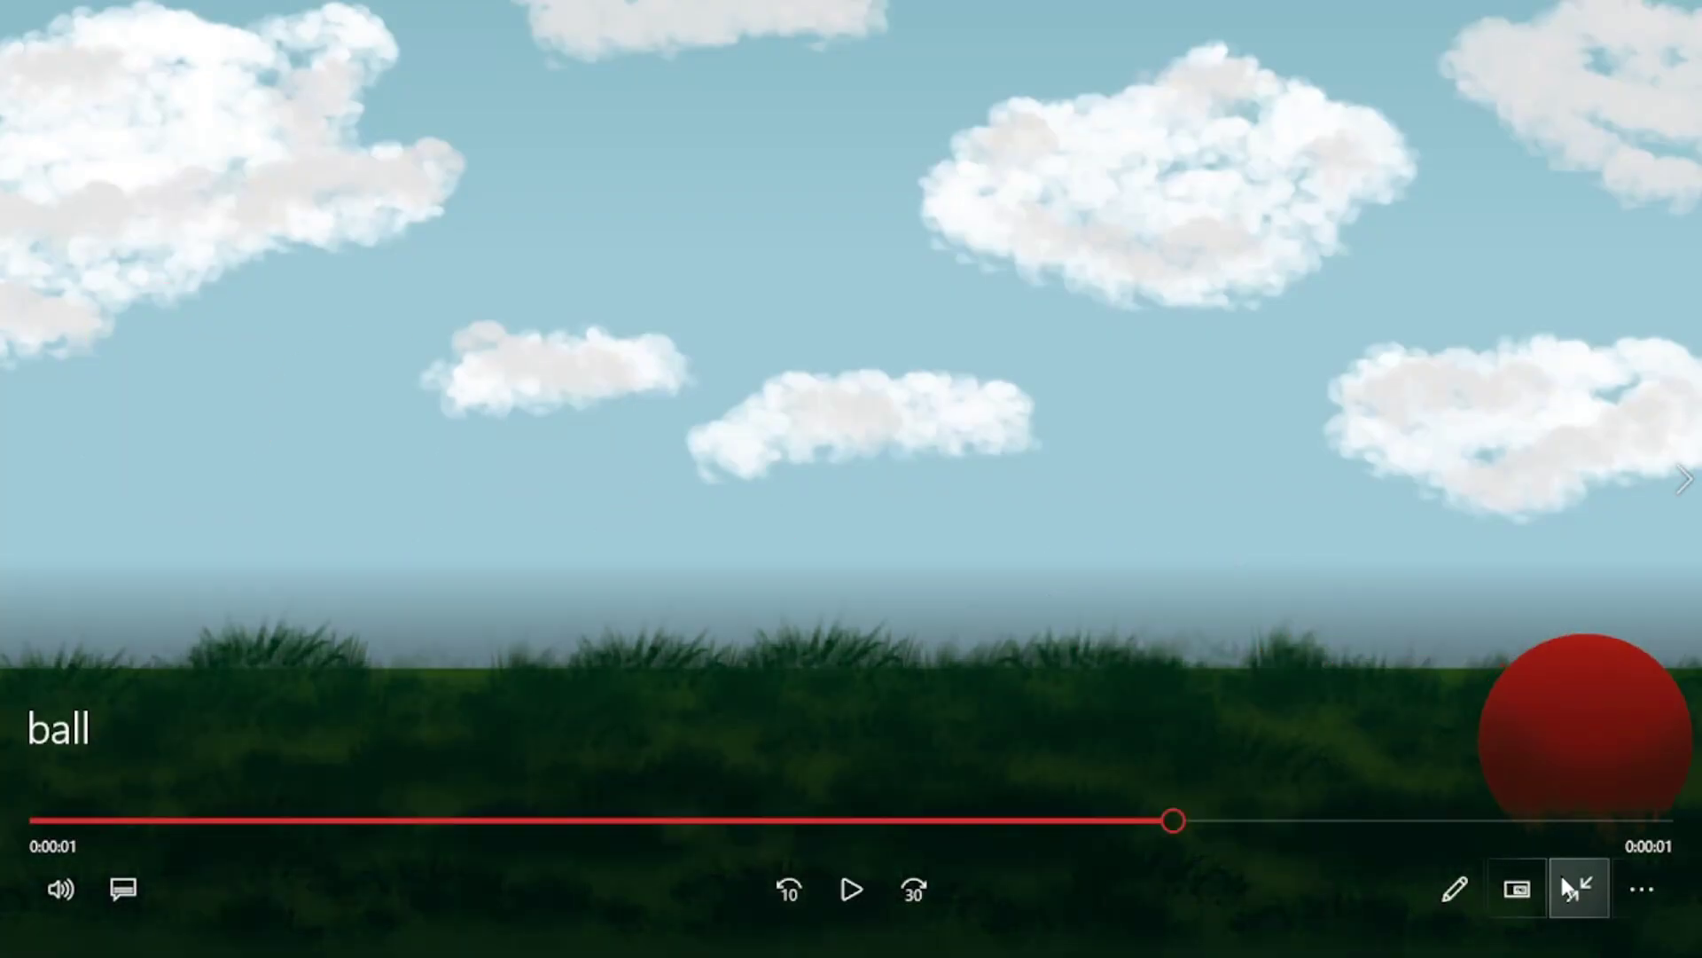
Step: Exit full-screen playback and close the ball video
{"action": "left_click", "coordinate": [1564, 878]}
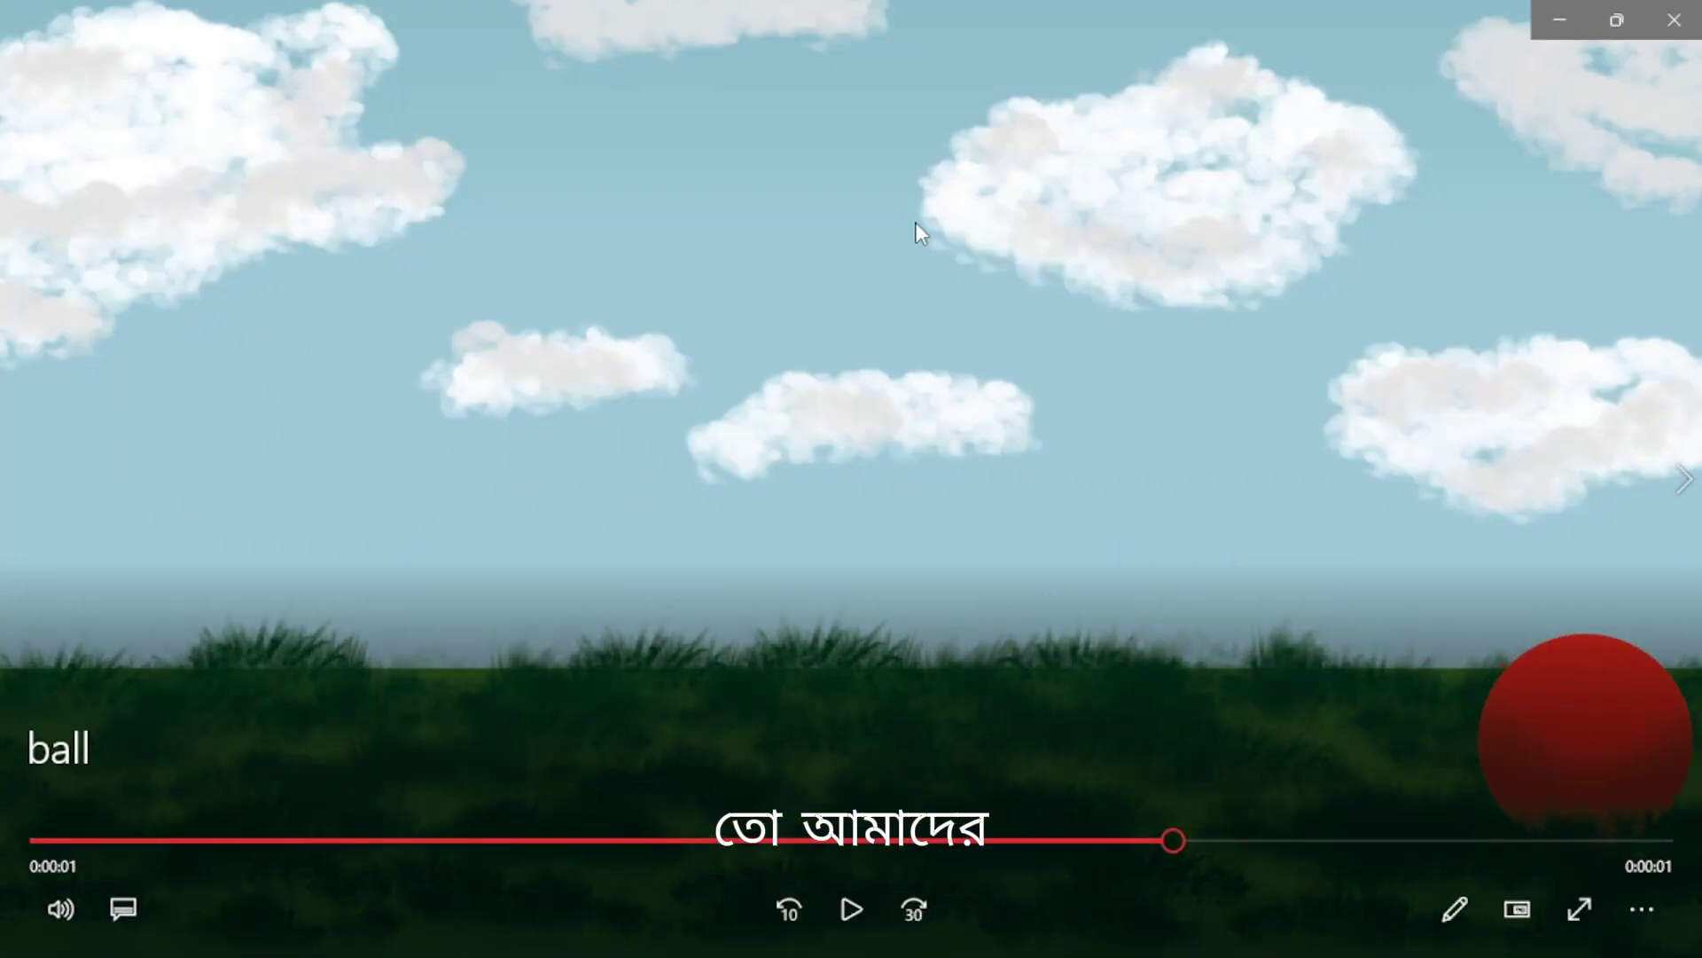
{"action": "left_click", "coordinate": [1674, 18]}
{"action": "left_click", "coordinate": [1676, 14]}
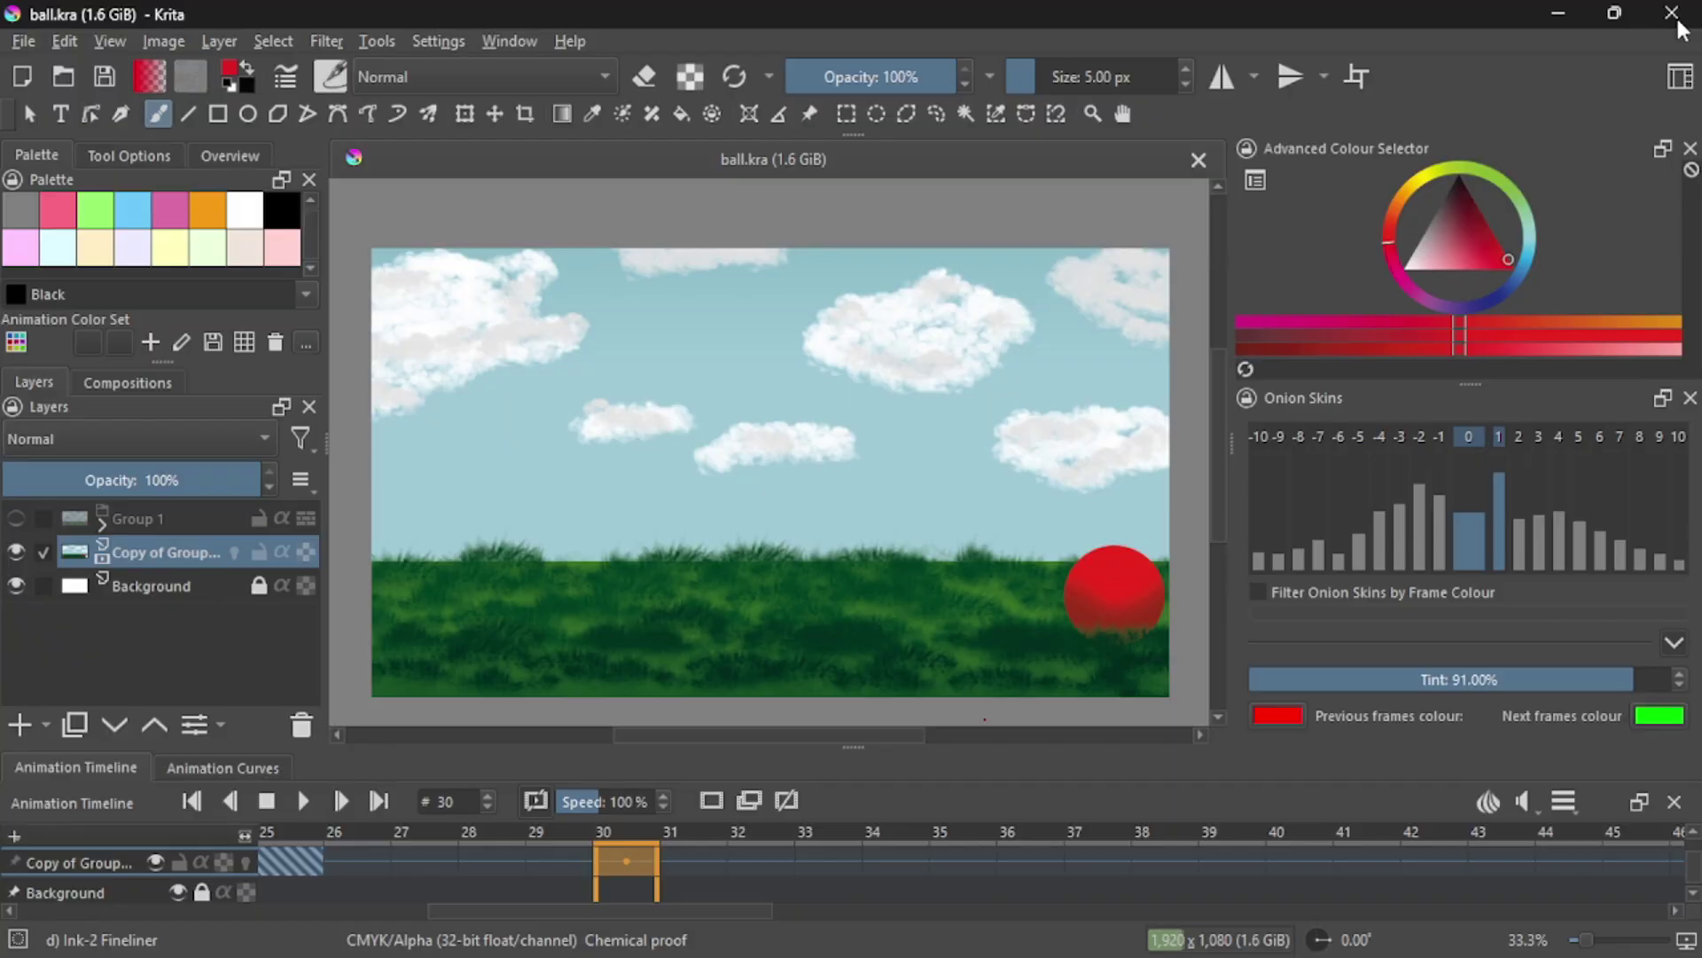
{"action": "left_click_drag", "start_coordinate": [876, 349], "coordinate": [860, 337]}
{"action": "scroll", "coordinate": [860, 338], "scroll_direction": "down", "scroll_amount": 2}
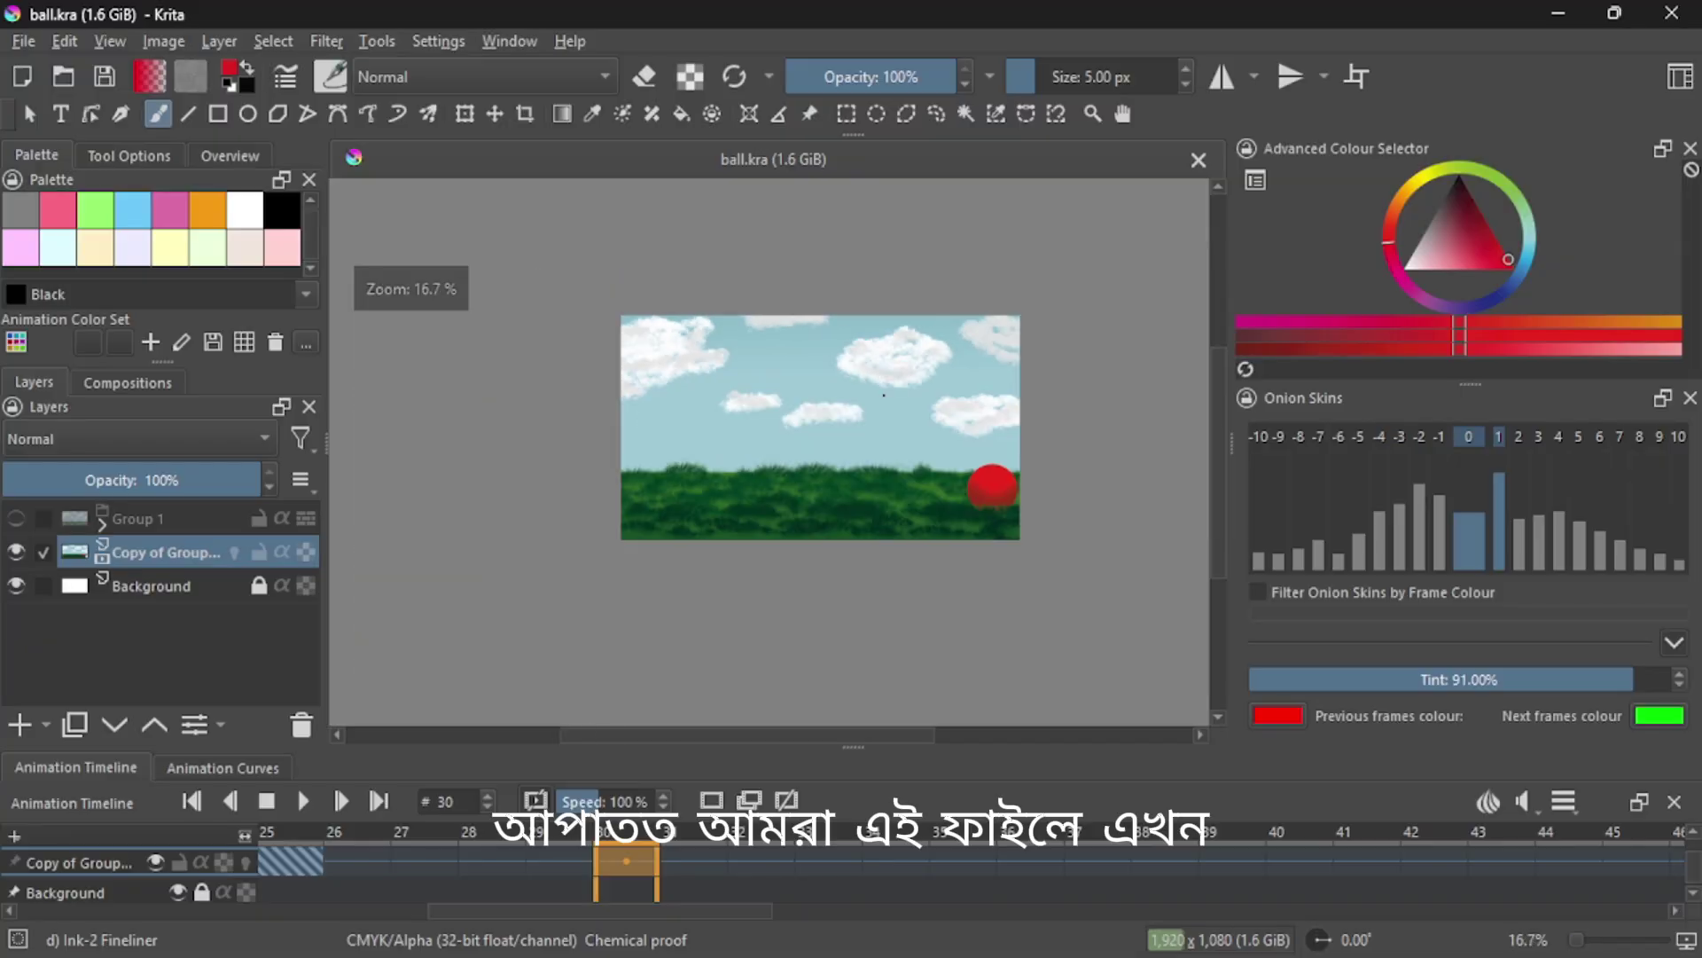
{"action": "scroll", "coordinate": [895, 426], "scroll_direction": "up", "scroll_amount": 2}
{"action": "scroll", "coordinate": [896, 427], "scroll_direction": "up", "scroll_amount": 1}
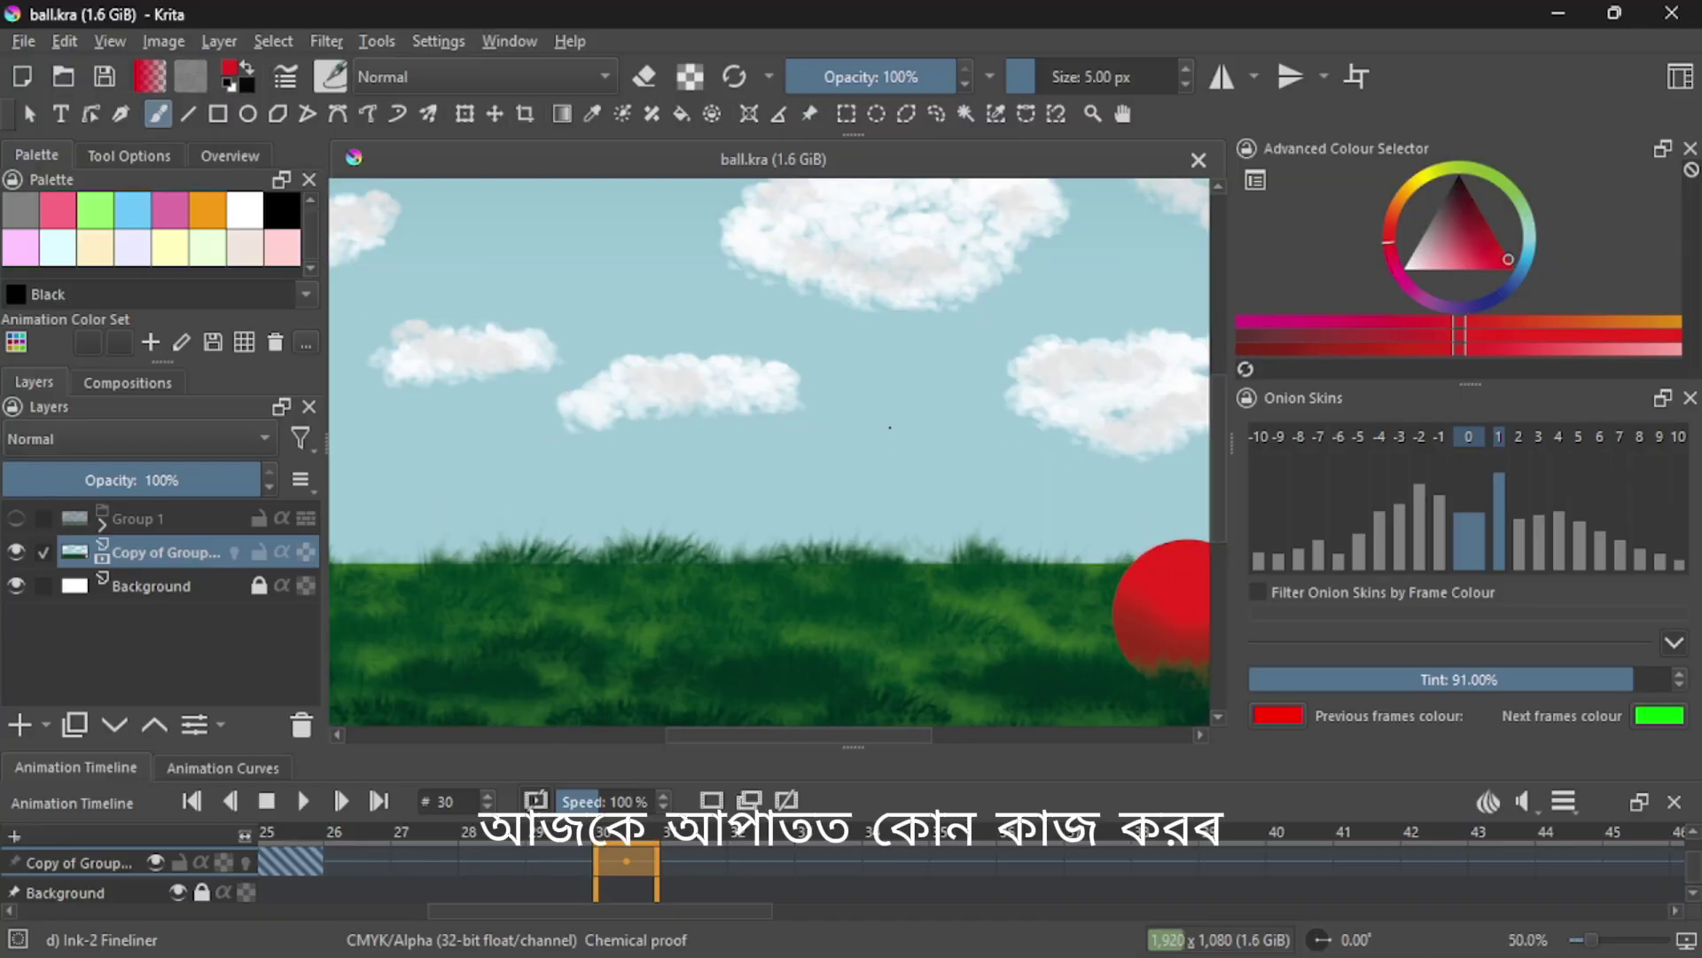
{"action": "scroll", "coordinate": [896, 427], "scroll_direction": "down", "scroll_amount": 1}
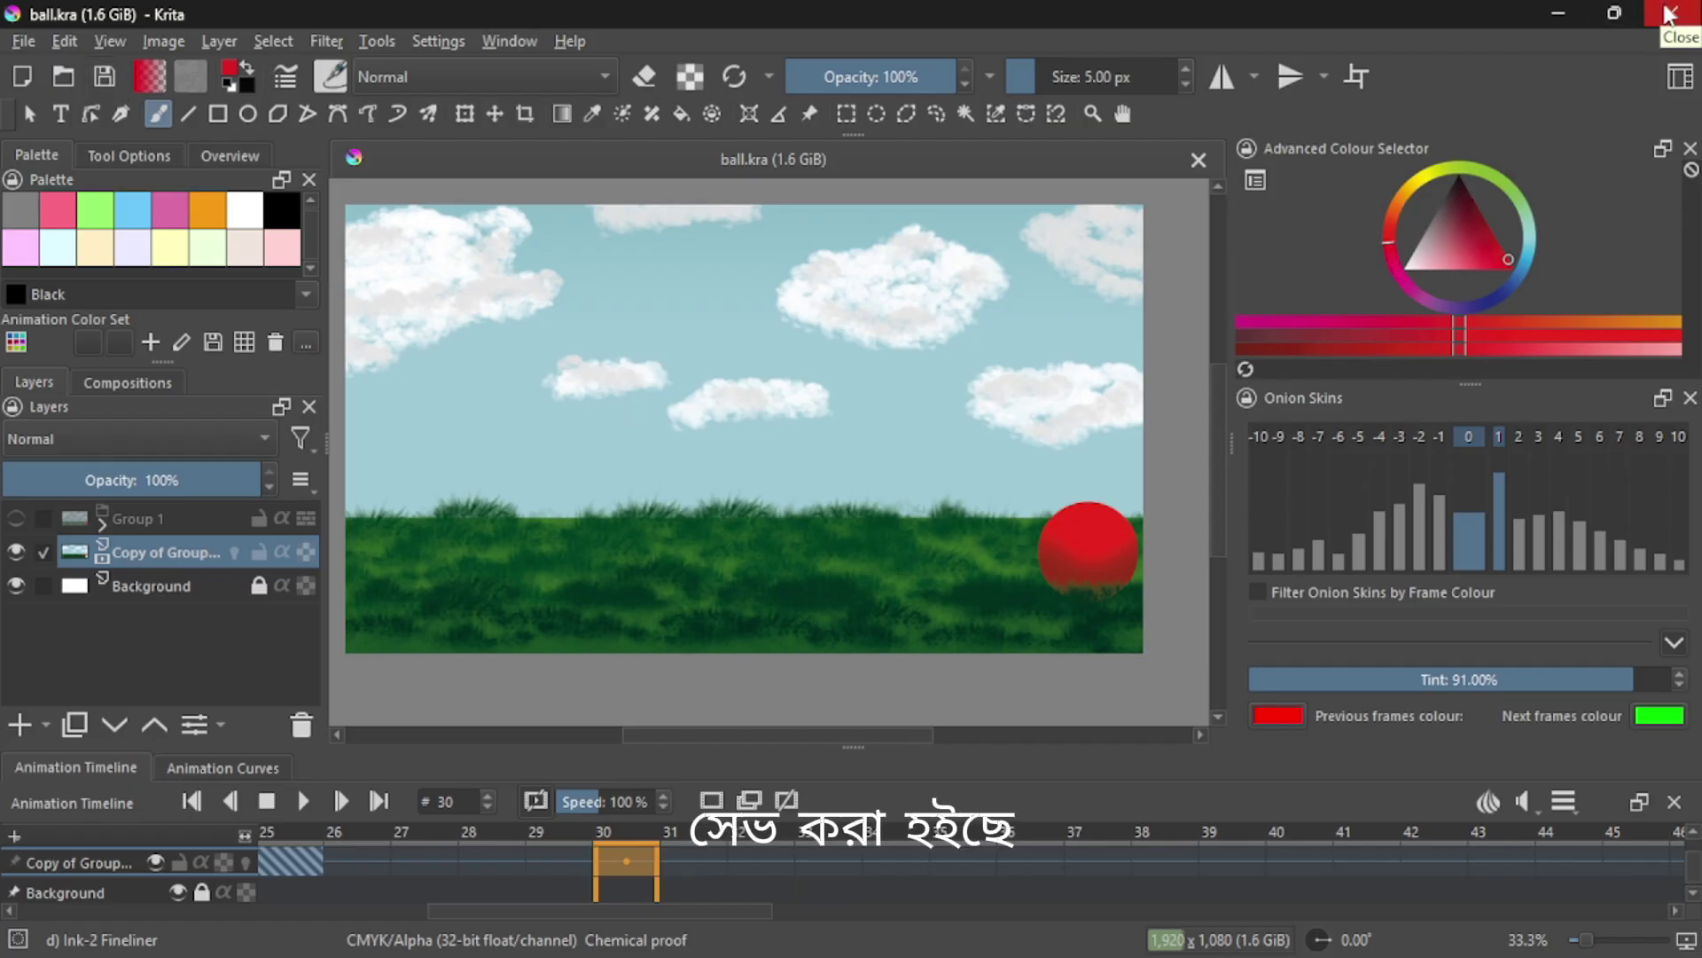
Step: Close Krita and refresh the desktop
{"action": "left_click", "coordinate": [1654, 26]}
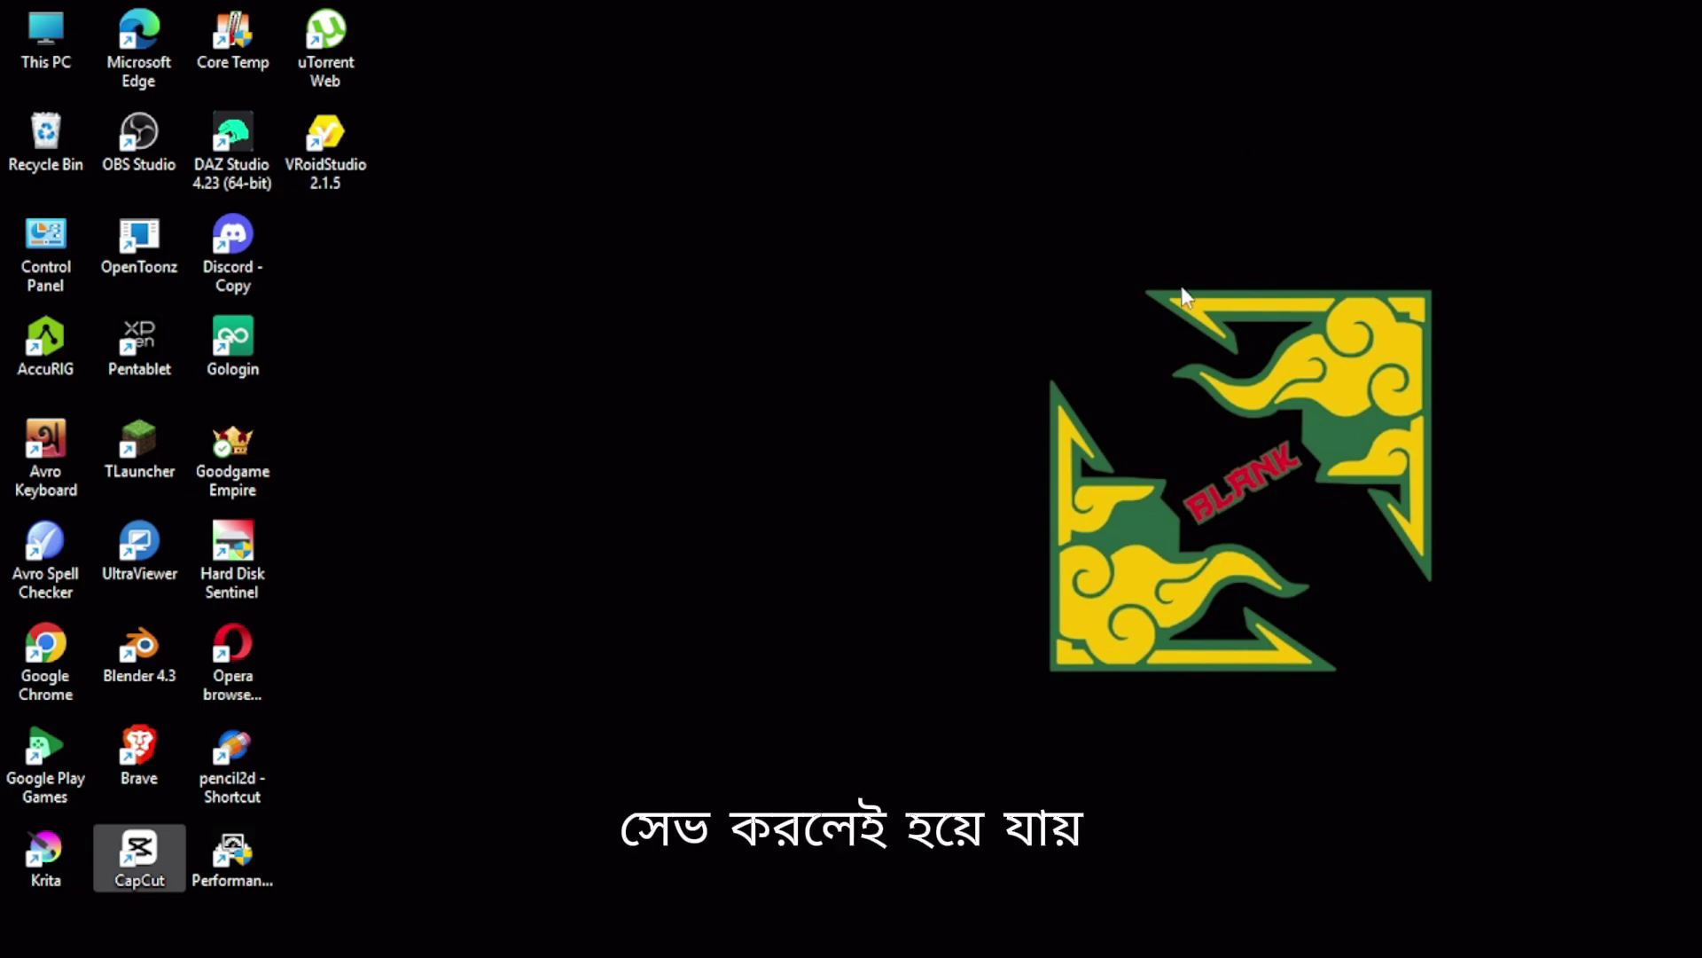
{"action": "right_click", "coordinate": [1047, 215]}
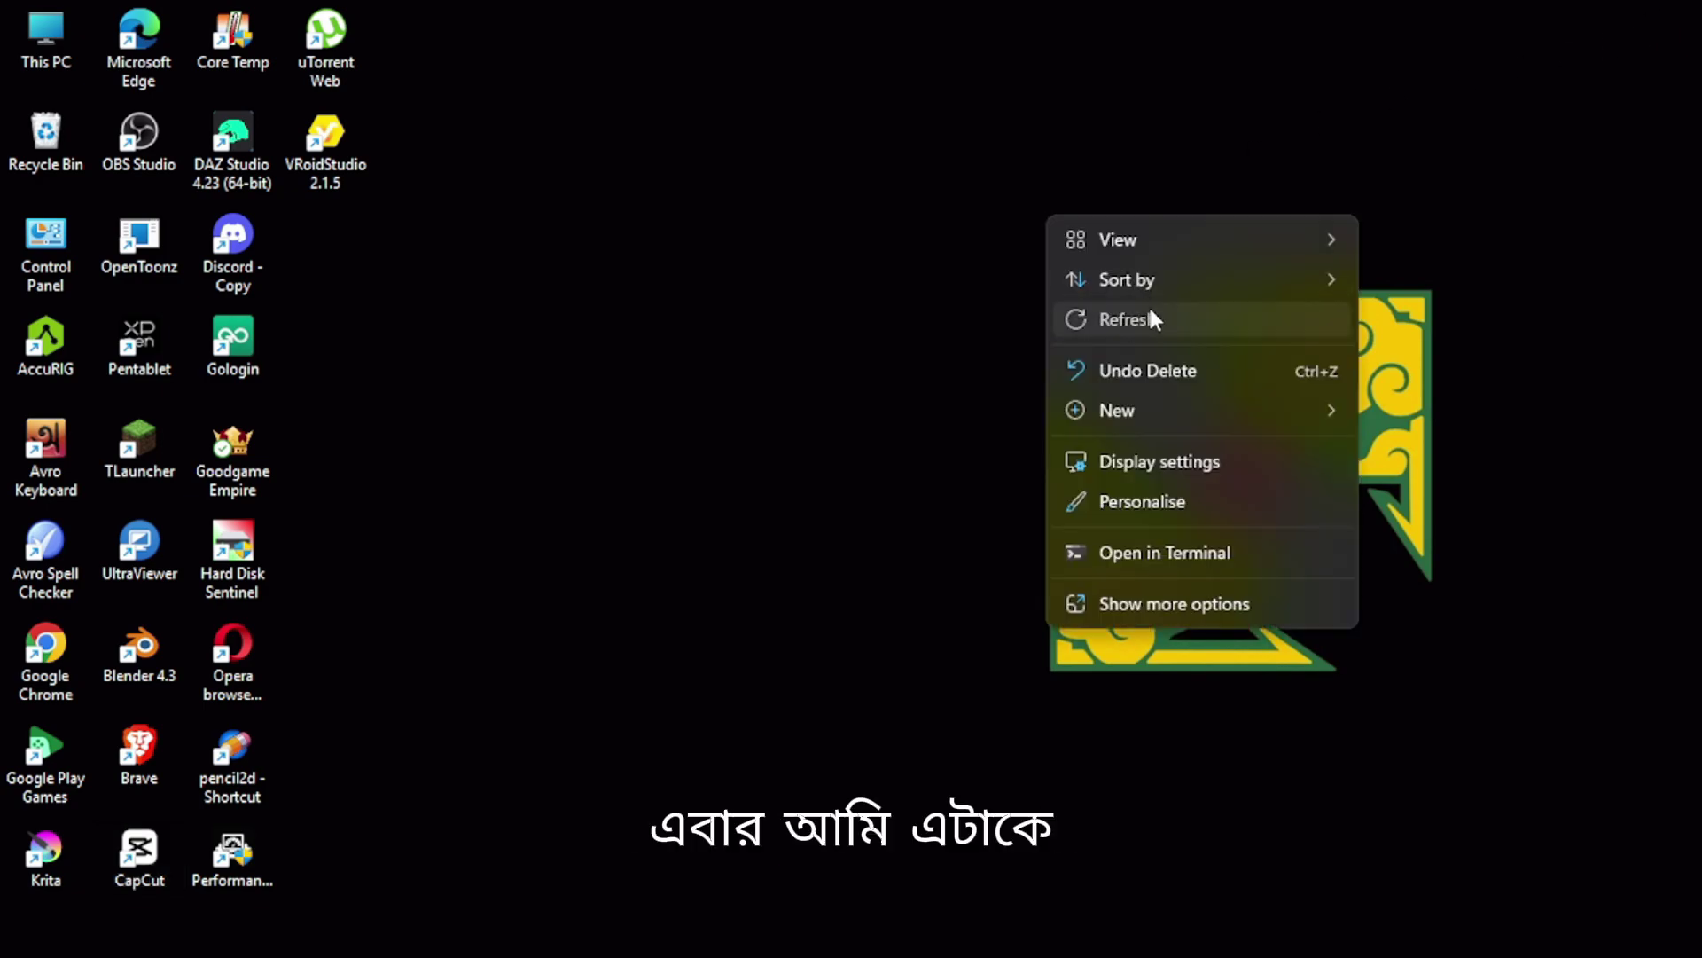
{"action": "left_click", "coordinate": [1142, 317]}
{"action": "right_click", "coordinate": [1061, 188]}
{"action": "left_click", "coordinate": [1135, 285]}
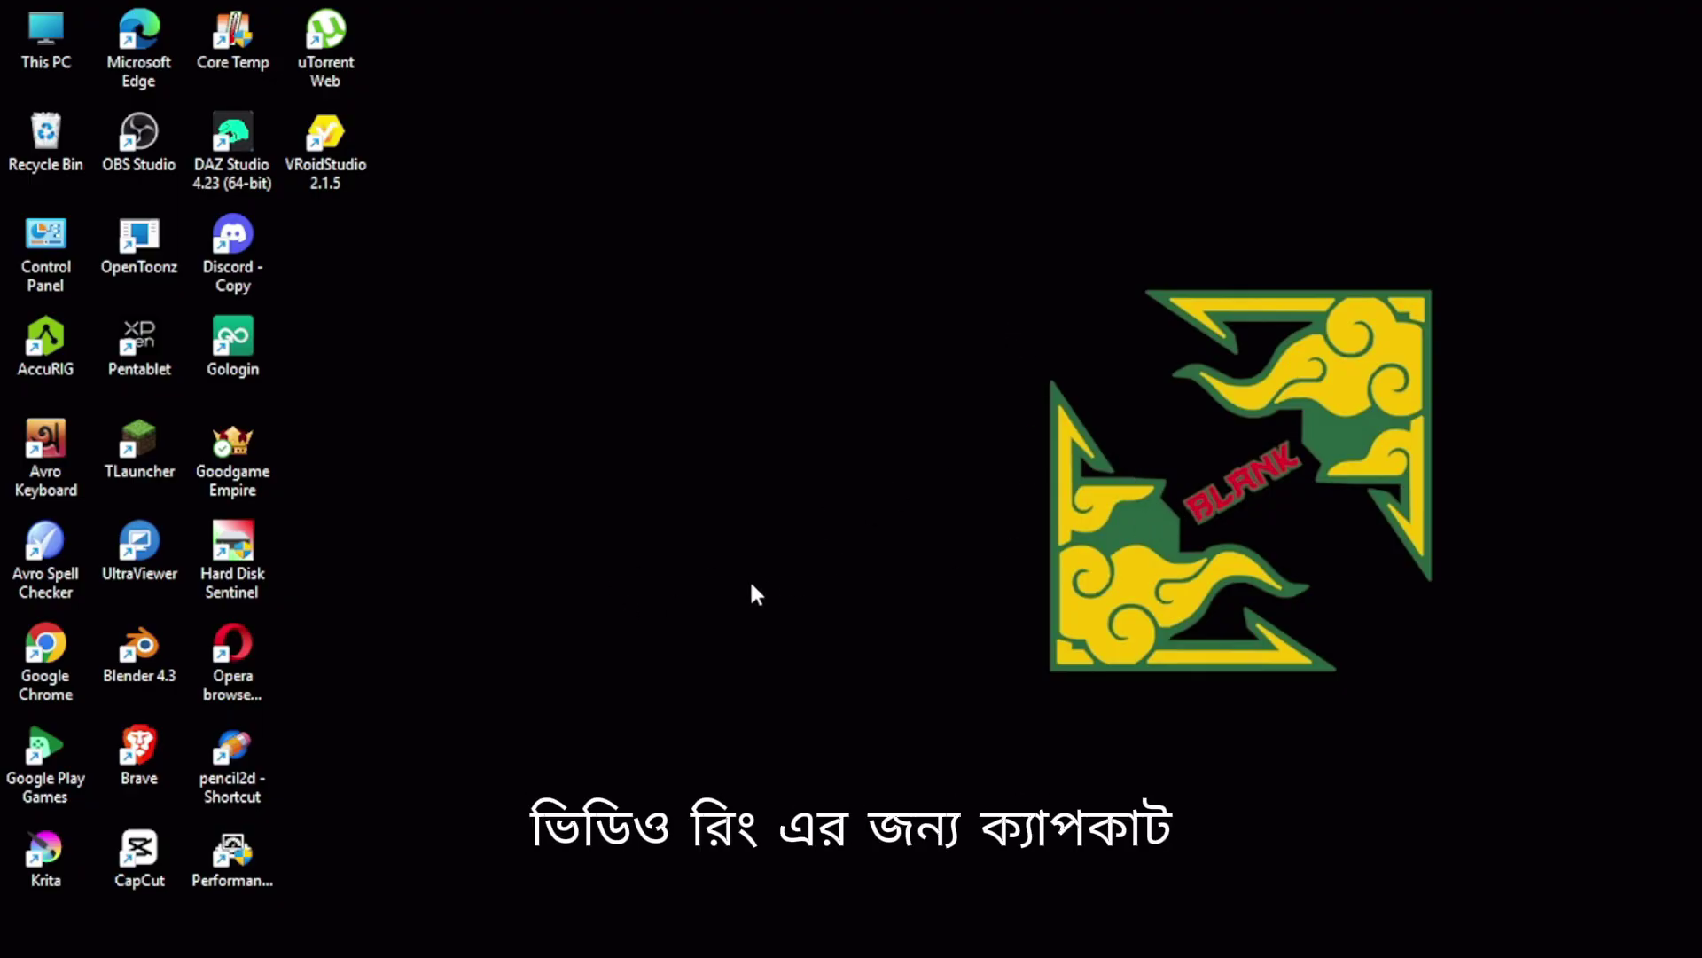
Step: Switch to CapCut and create a new project, dismissing the shortcuts conflict notice
{"action": "double_click", "coordinate": [166, 844]}
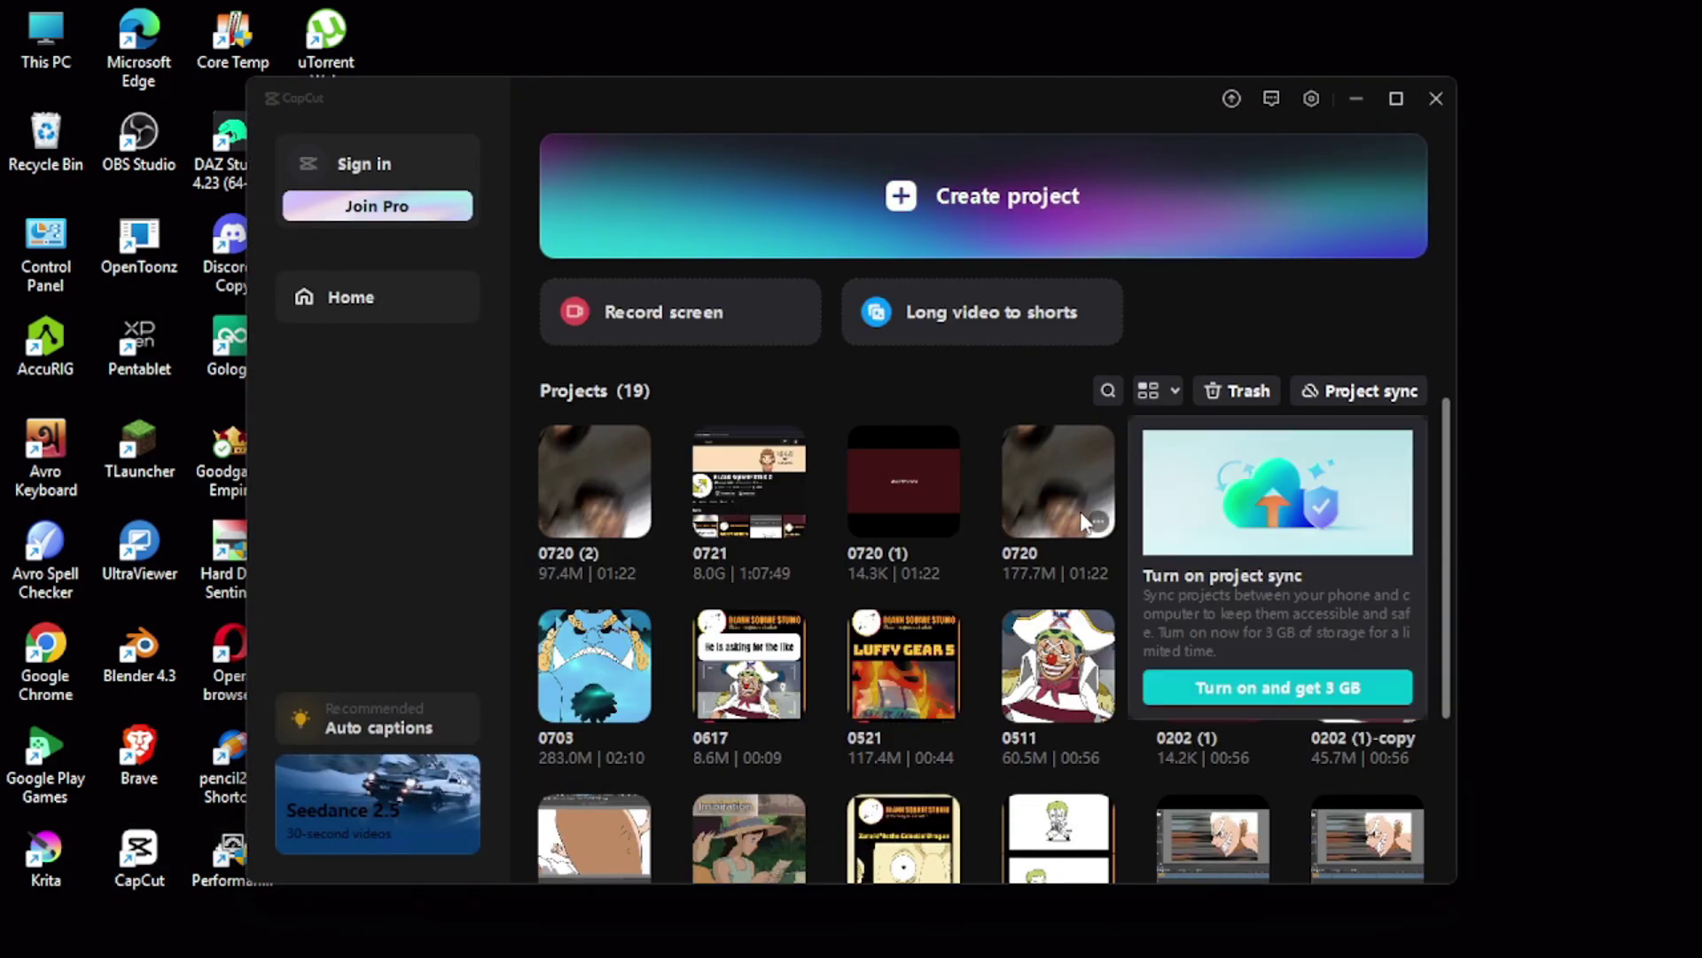
{"action": "scroll", "coordinate": [953, 645], "scroll_direction": "down", "scroll_amount": 3}
{"action": "scroll", "coordinate": [953, 645], "scroll_direction": "up", "scroll_amount": 3}
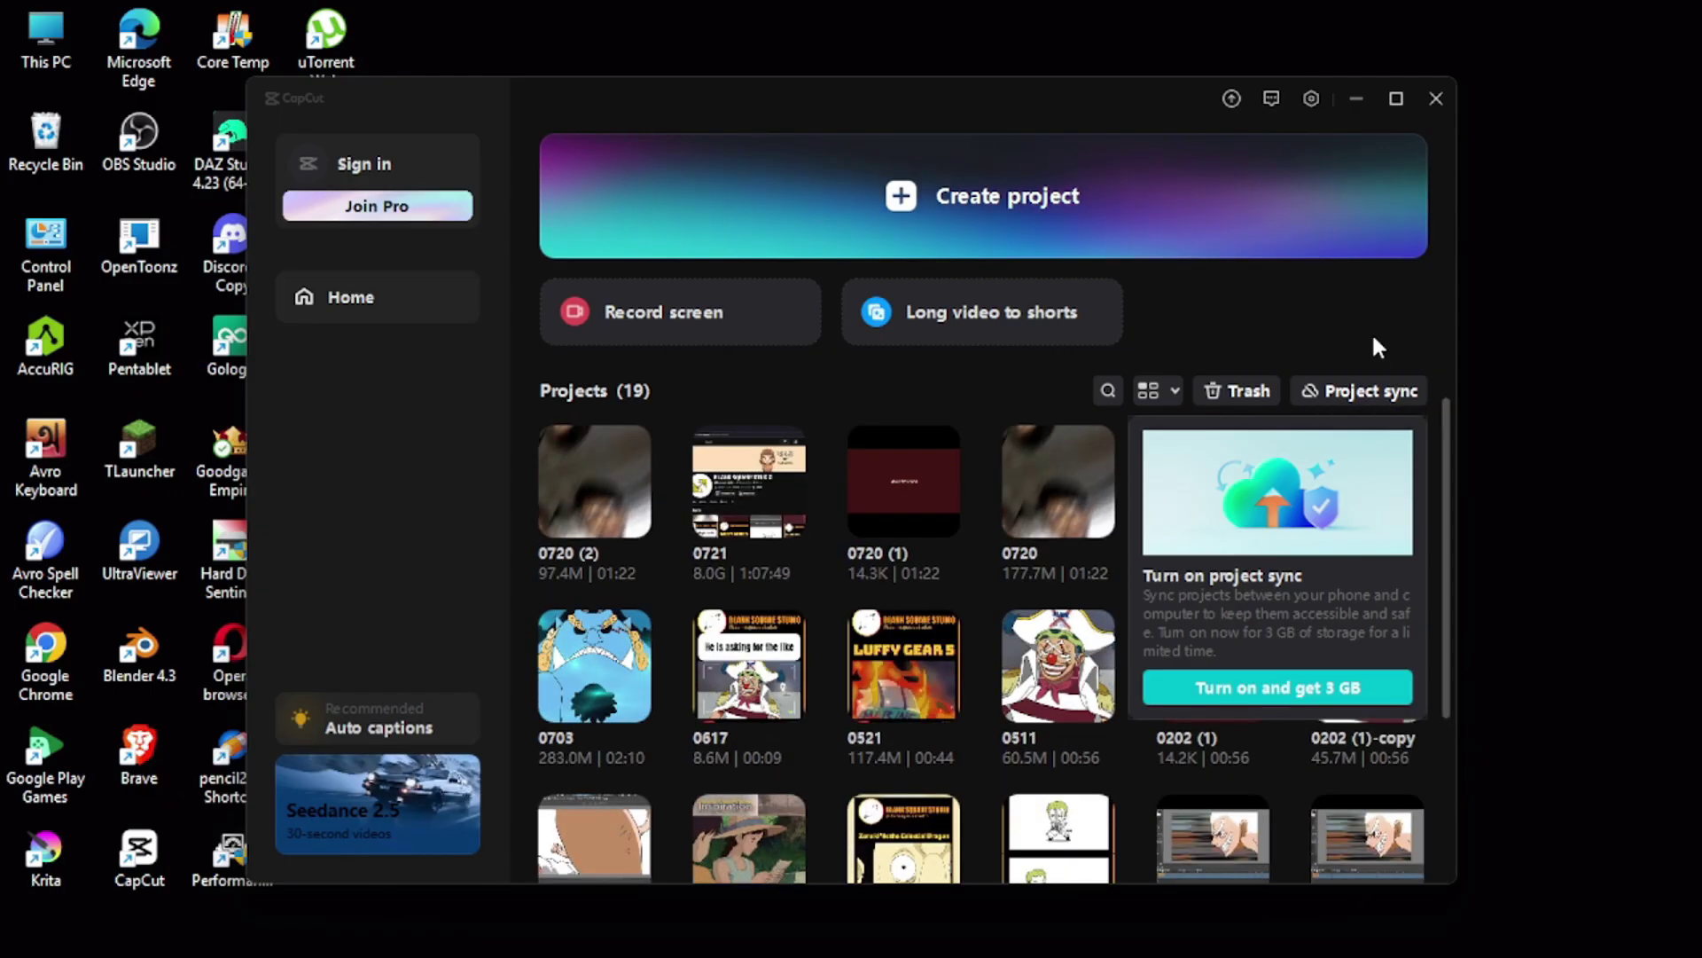
{"action": "scroll", "coordinate": [665, 620], "scroll_direction": "down", "scroll_amount": 3}
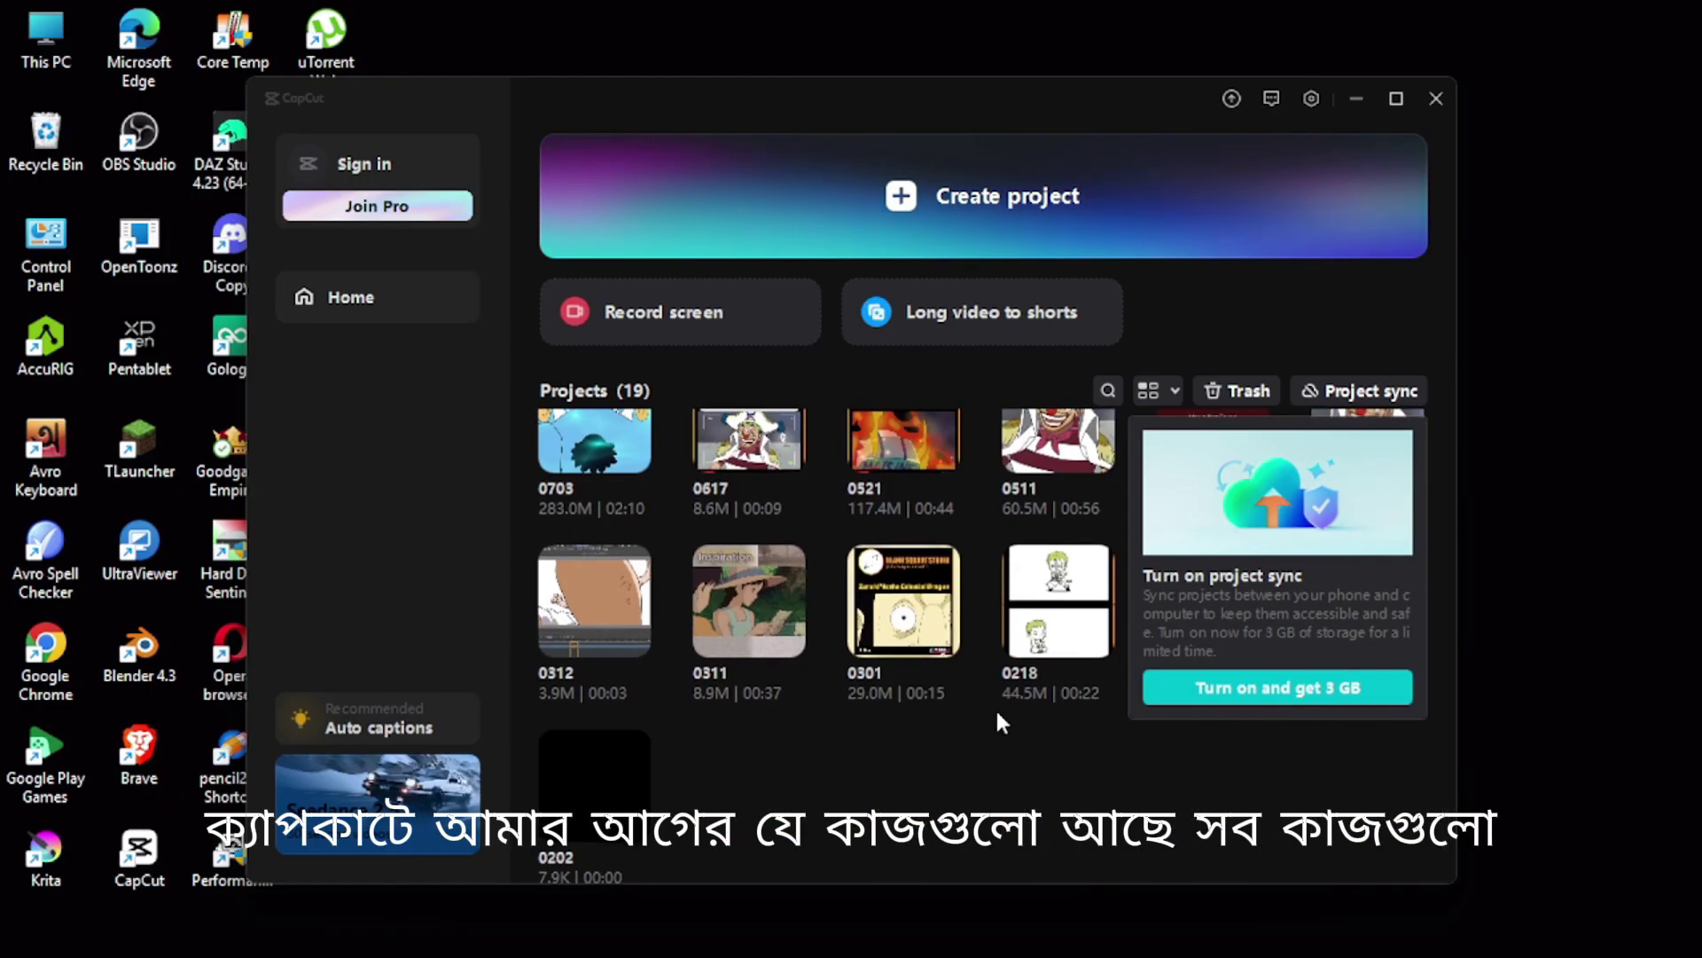
{"action": "scroll", "coordinate": [1313, 612], "scroll_direction": "up", "scroll_amount": 3}
{"action": "mouse_move", "coordinate": [1381, 354]}
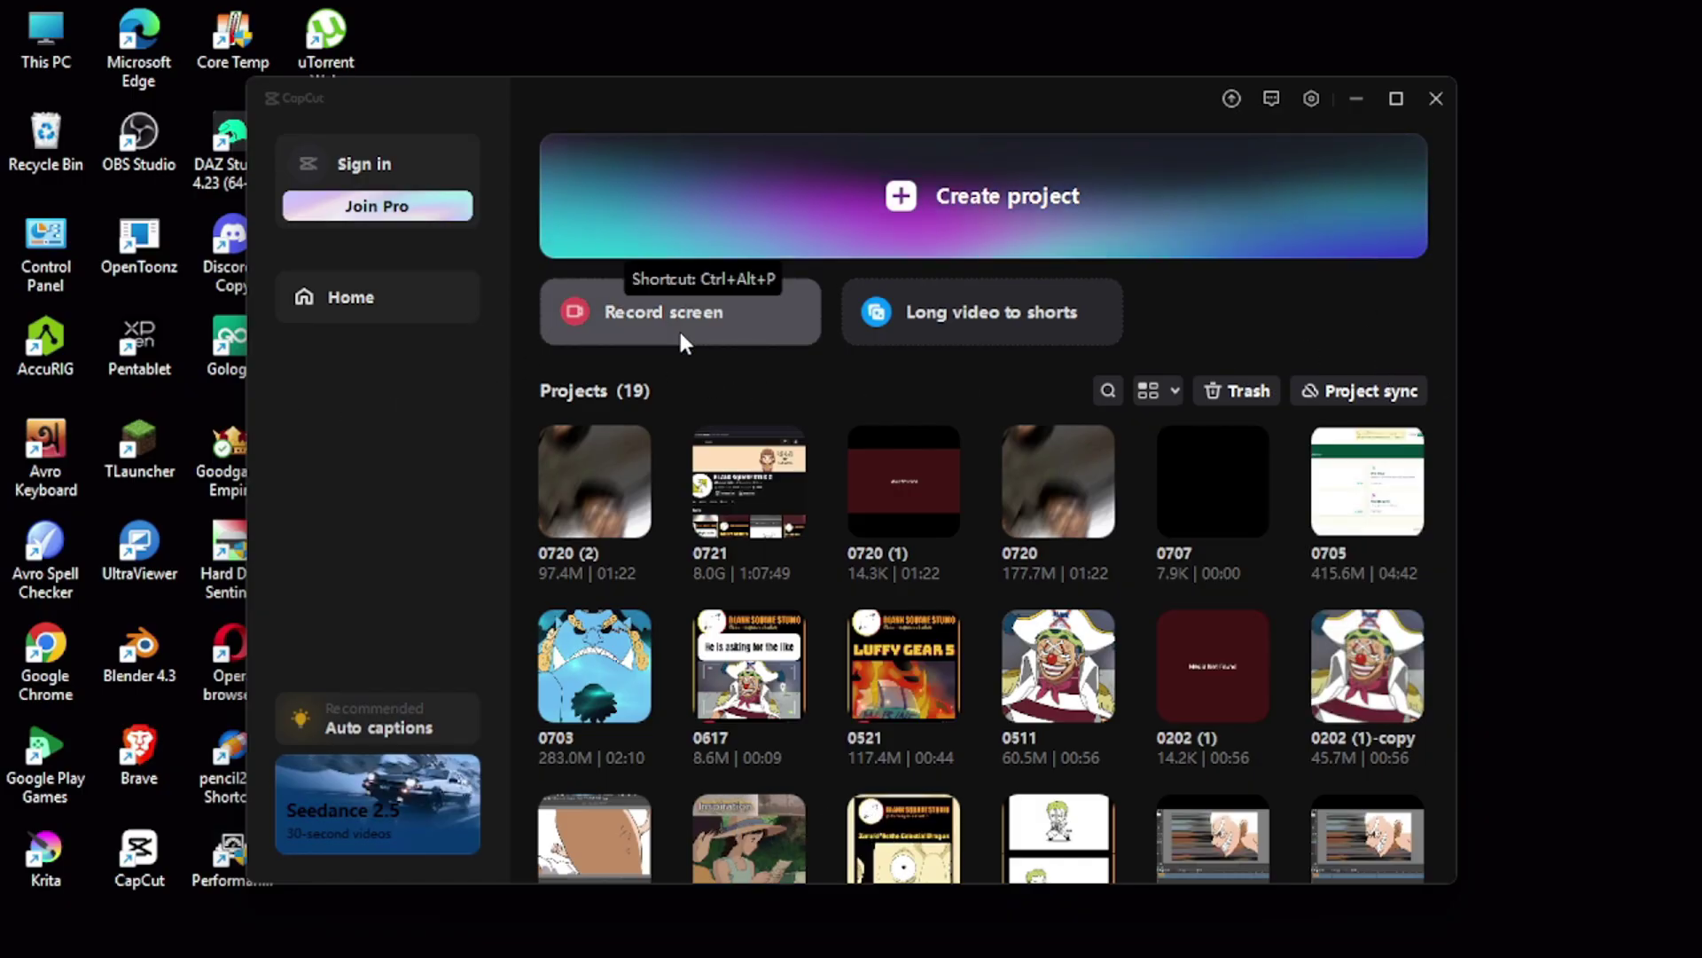
{"action": "left_click", "coordinate": [956, 195]}
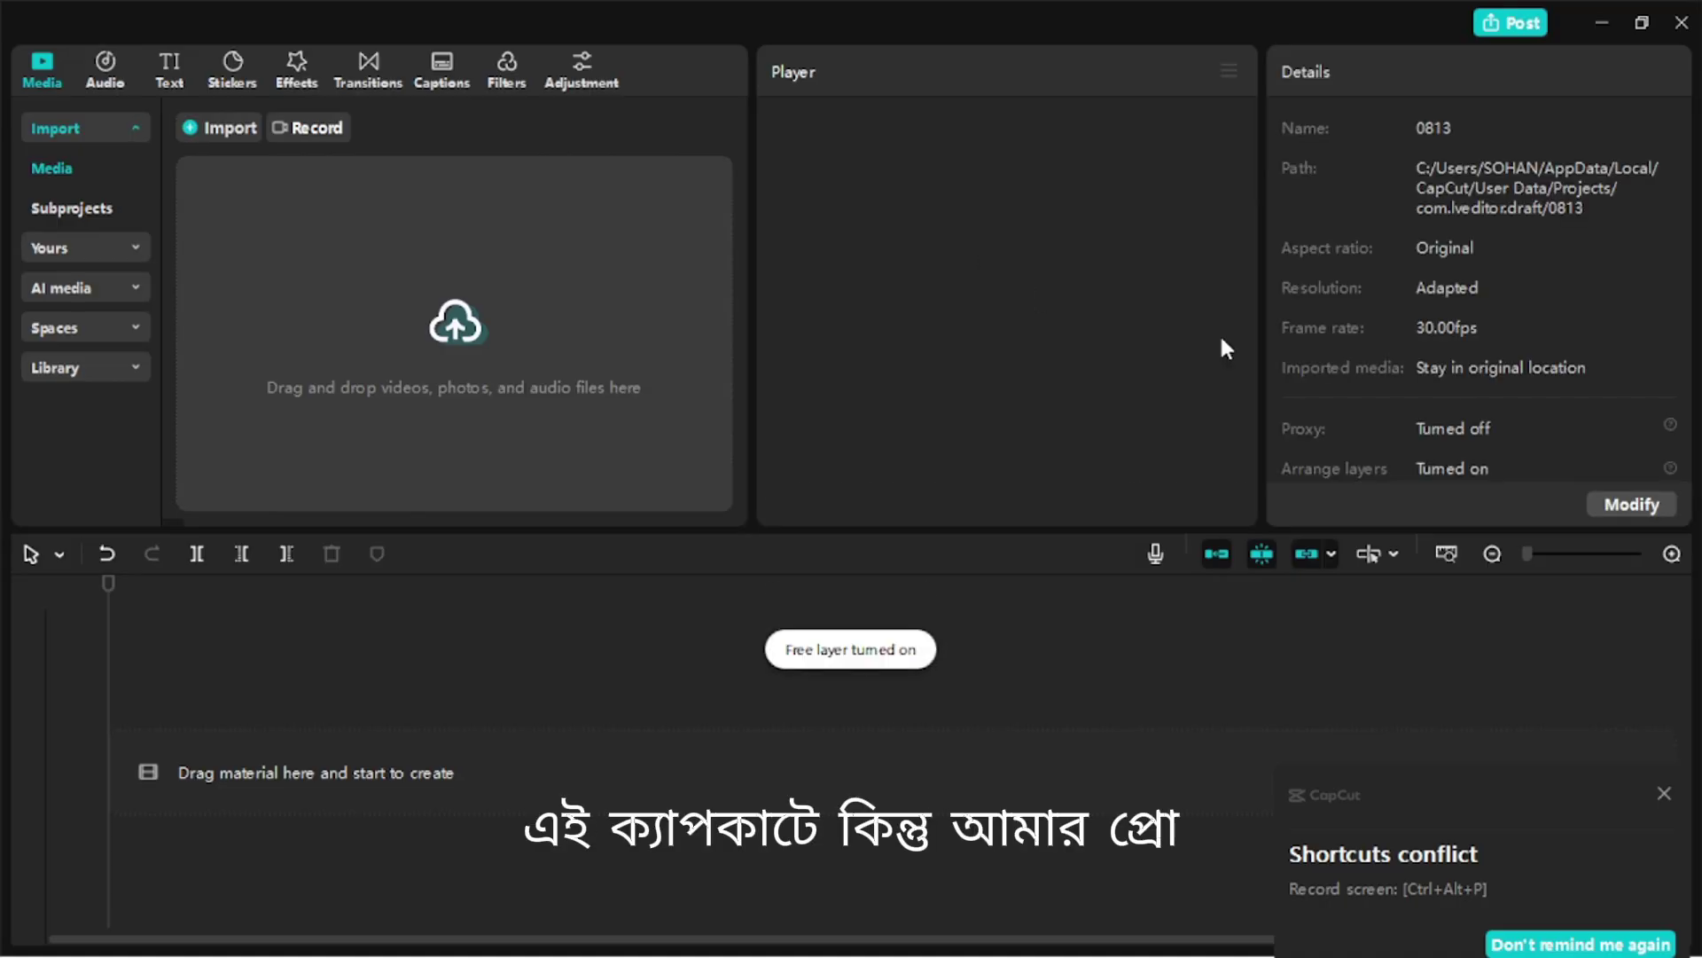
{"action": "left_click", "coordinate": [1662, 793]}
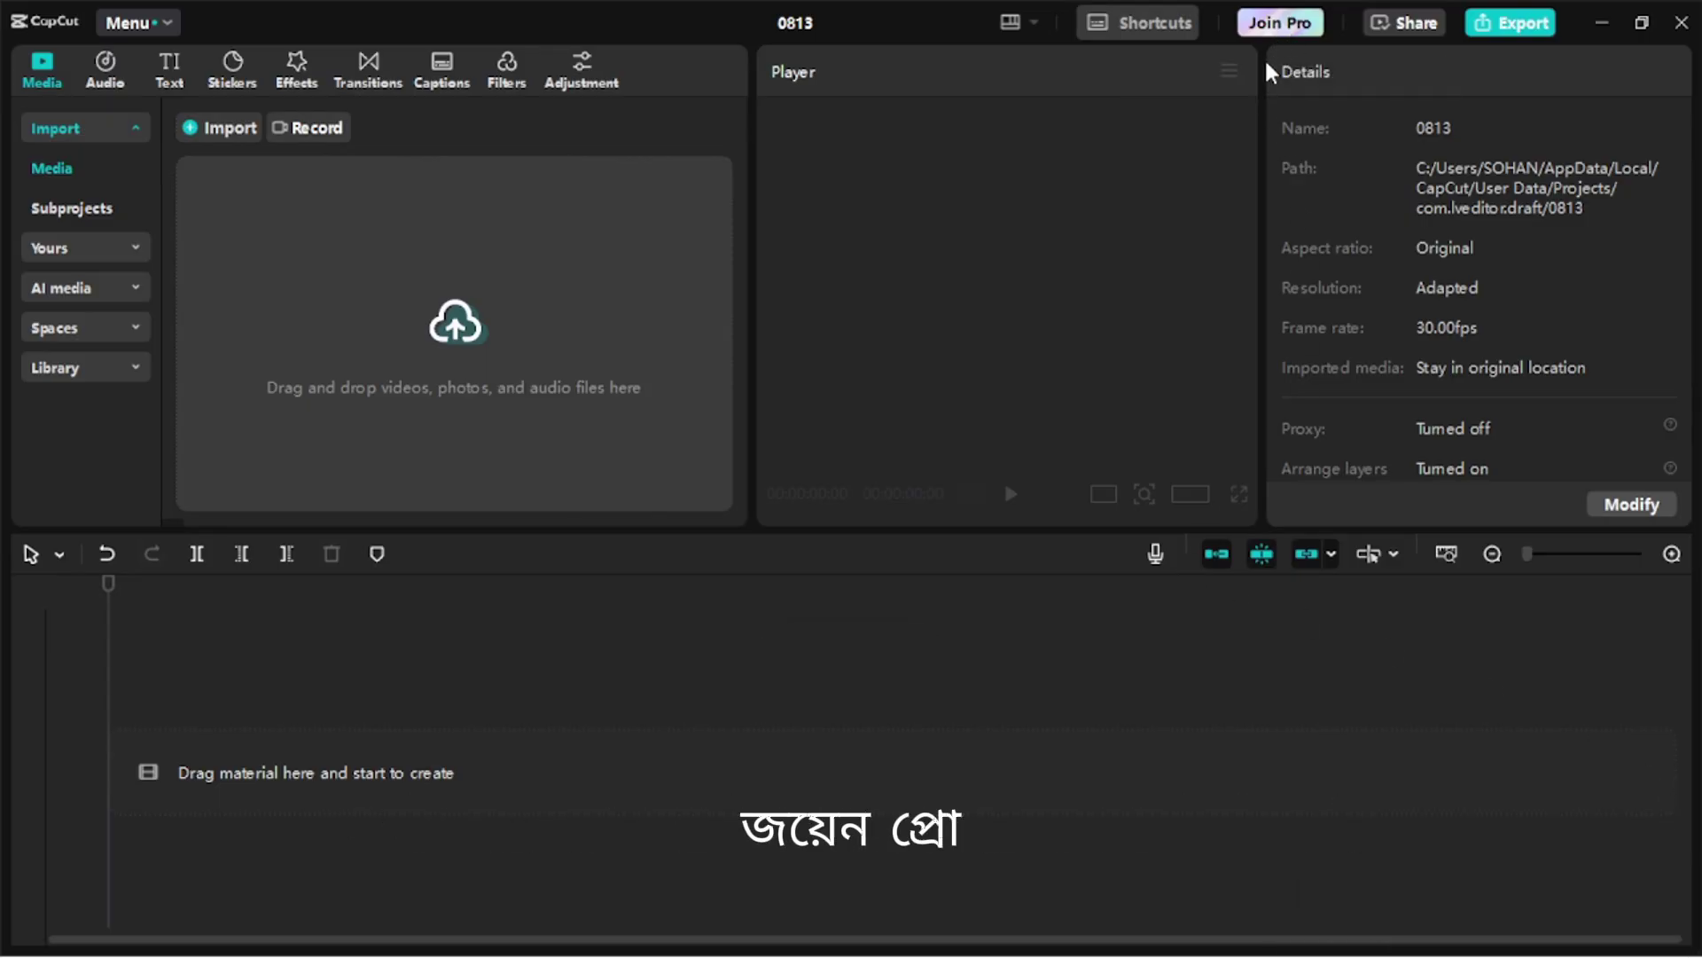
Step: Look through the Trending and Classic video effects and return to the media library
{"action": "left_click", "coordinate": [300, 73]}
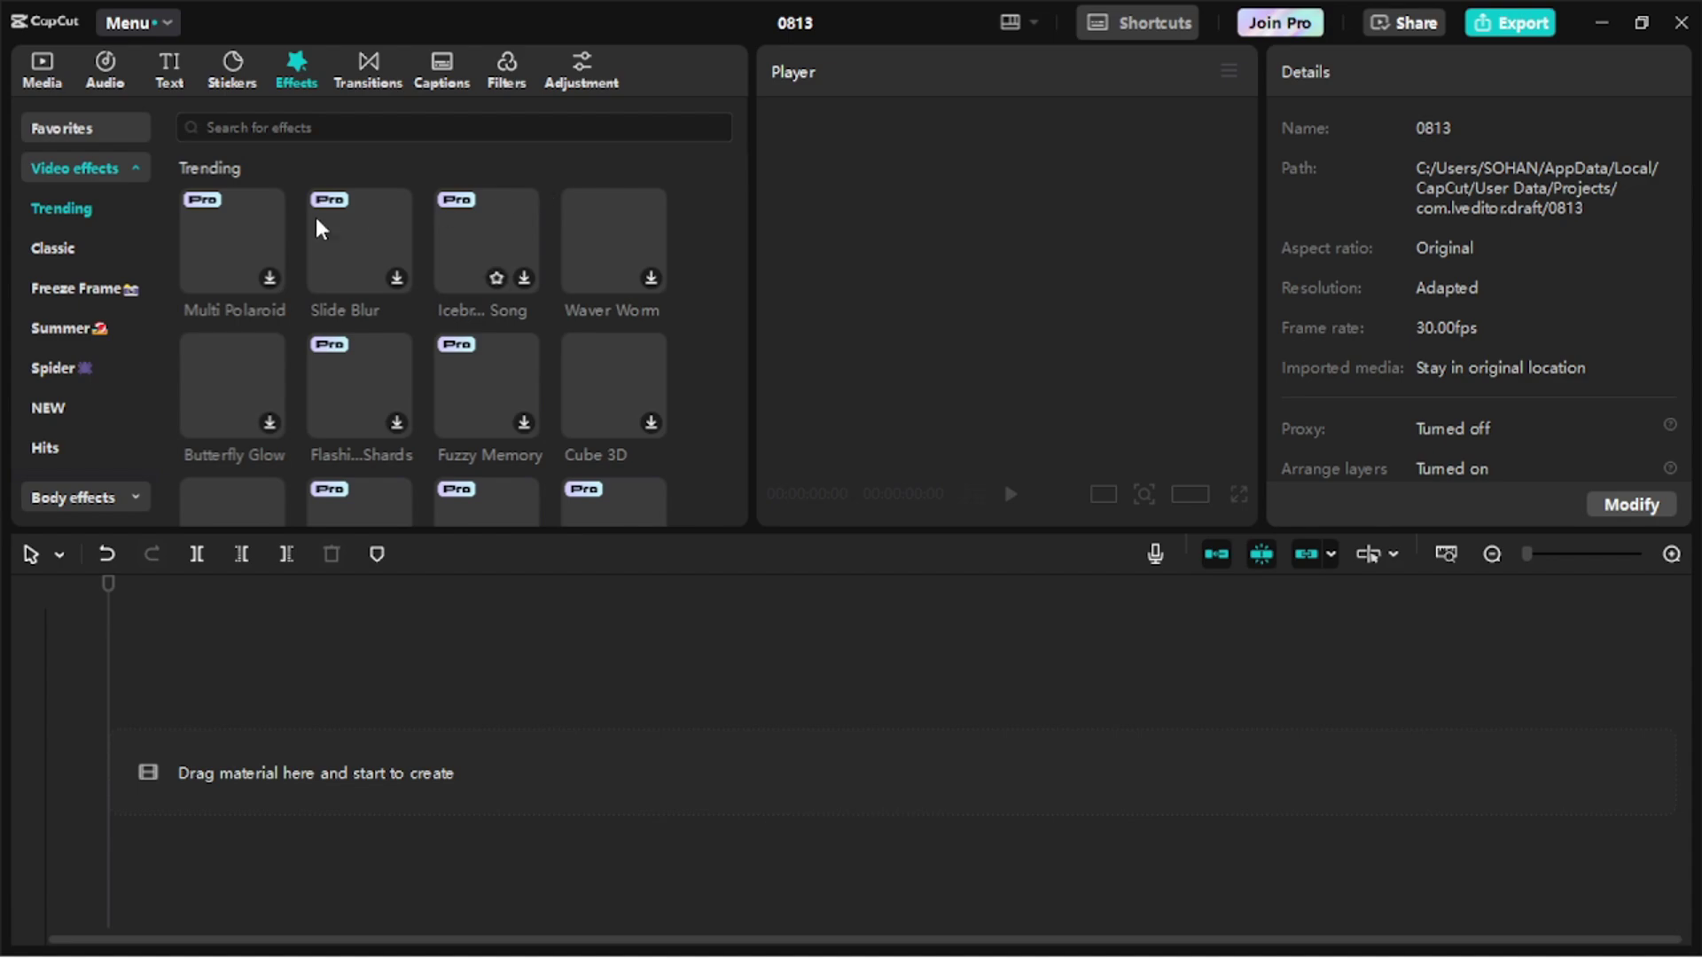
{"action": "scroll", "coordinate": [537, 261], "scroll_direction": "down", "scroll_amount": 4}
{"action": "scroll", "coordinate": [534, 284], "scroll_direction": "up", "scroll_amount": 4}
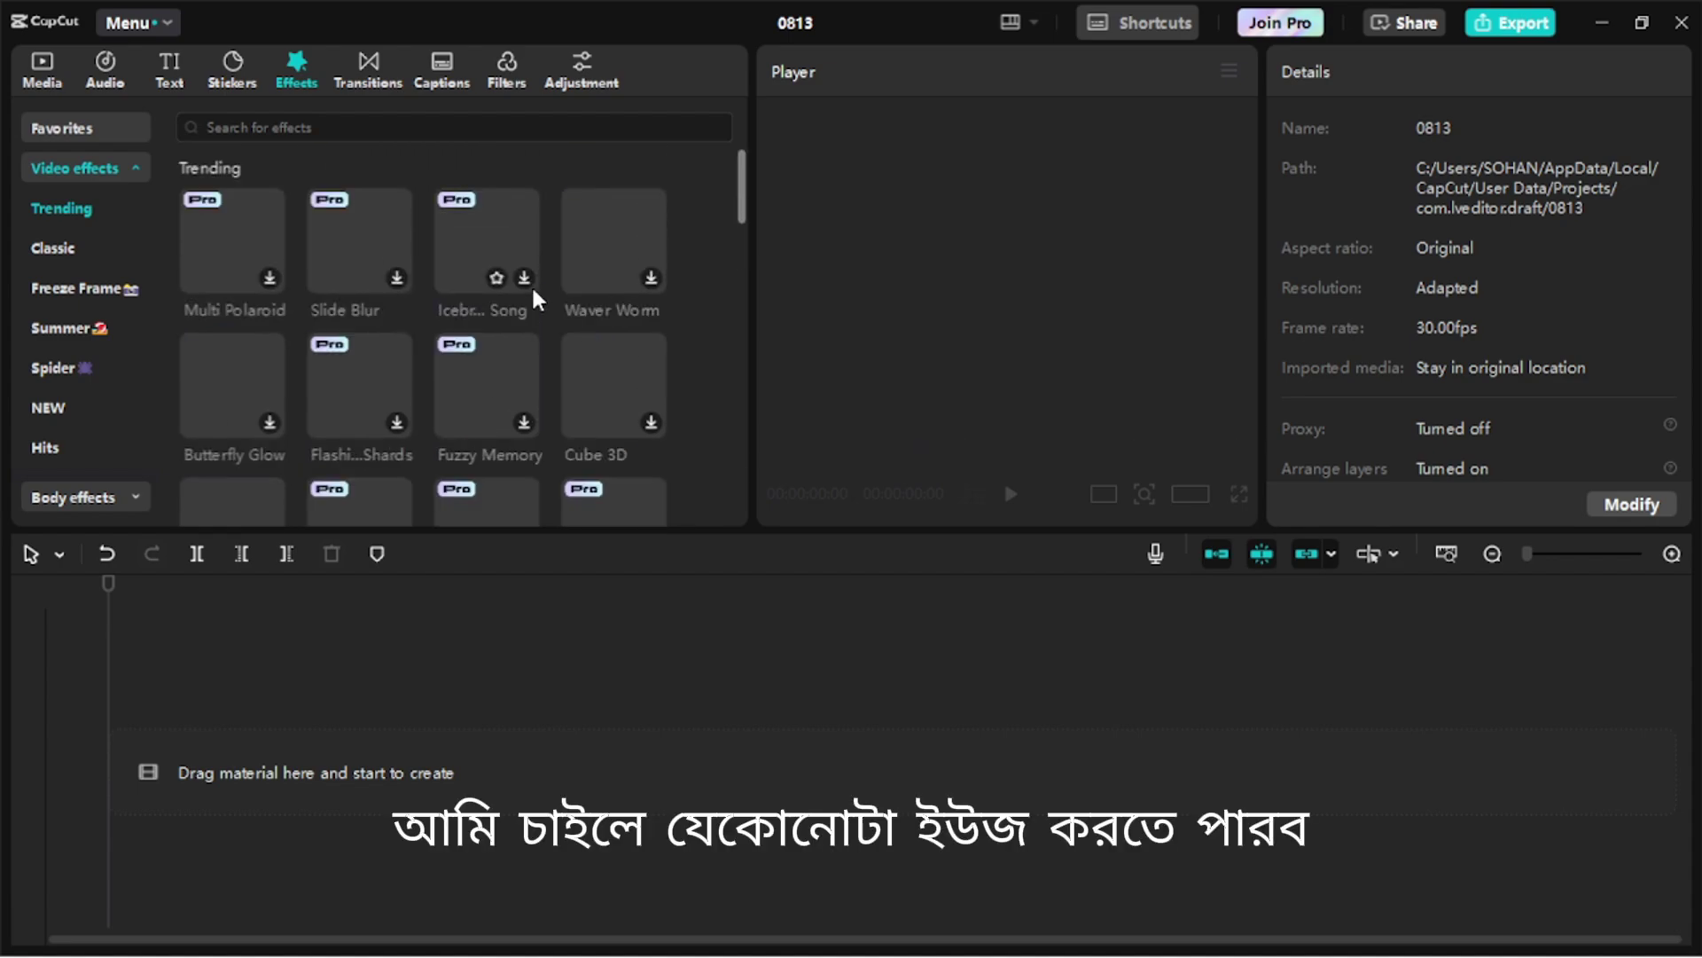
{"action": "left_click", "coordinate": [105, 254]}
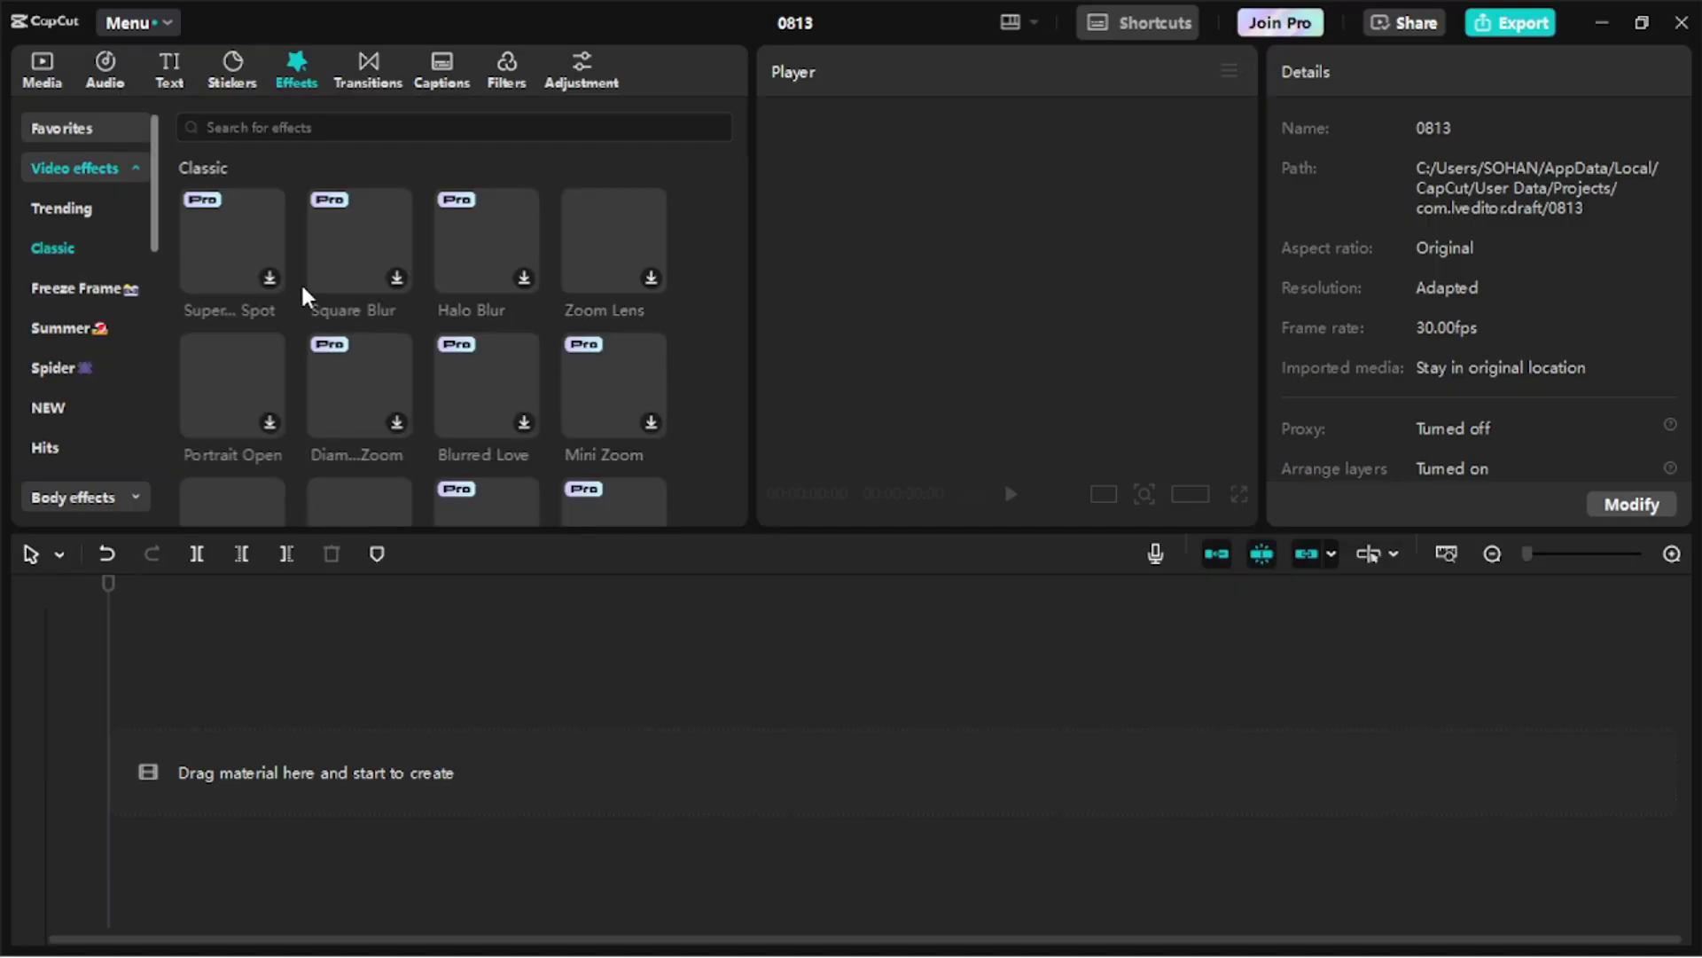
{"action": "left_click", "coordinate": [44, 78]}
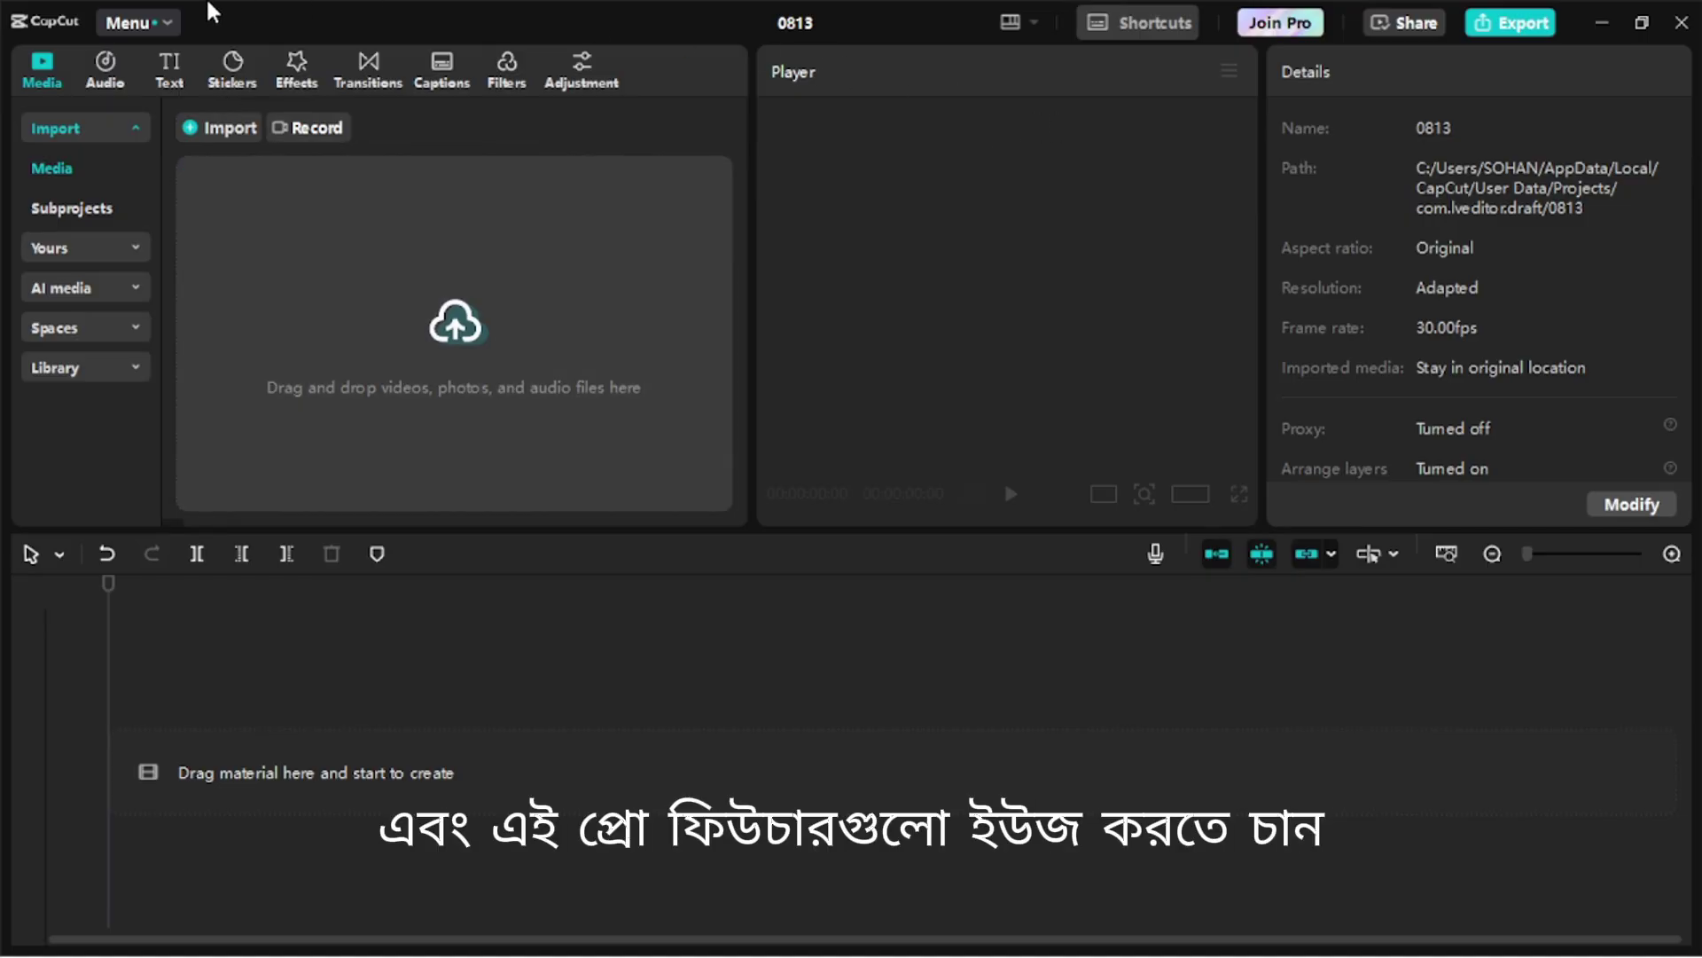
Step: Check the program version in the About information and close it
{"action": "left_click", "coordinate": [165, 25]}
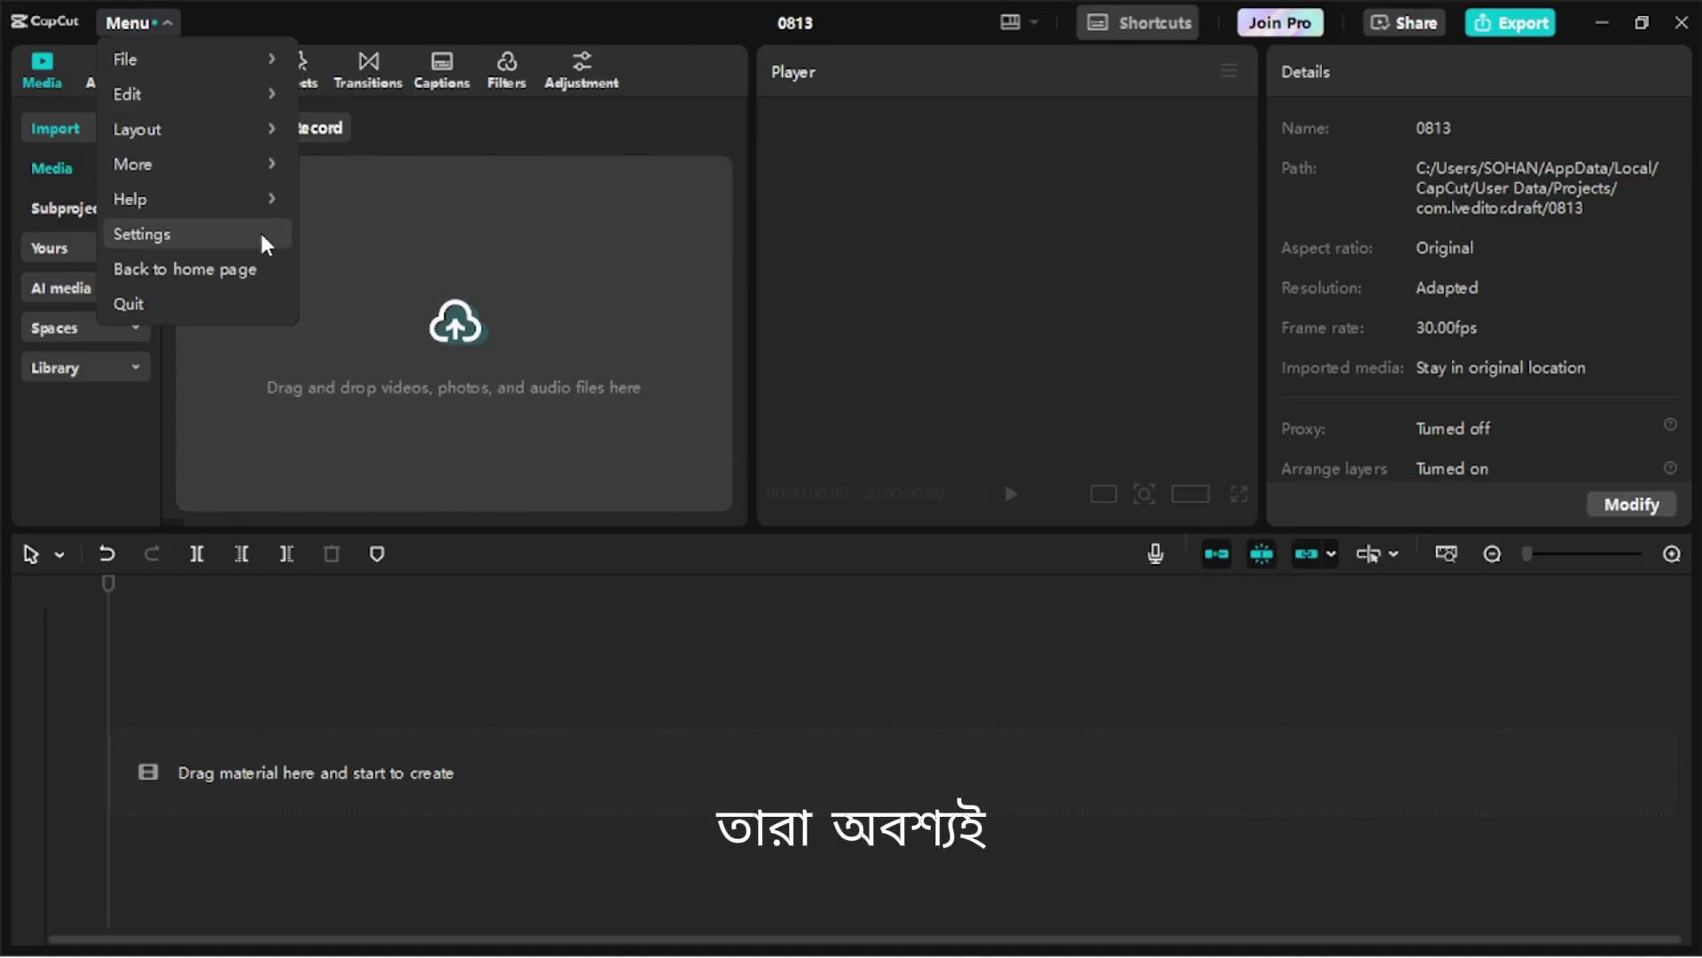
{"action": "mouse_move", "coordinate": [257, 199]}
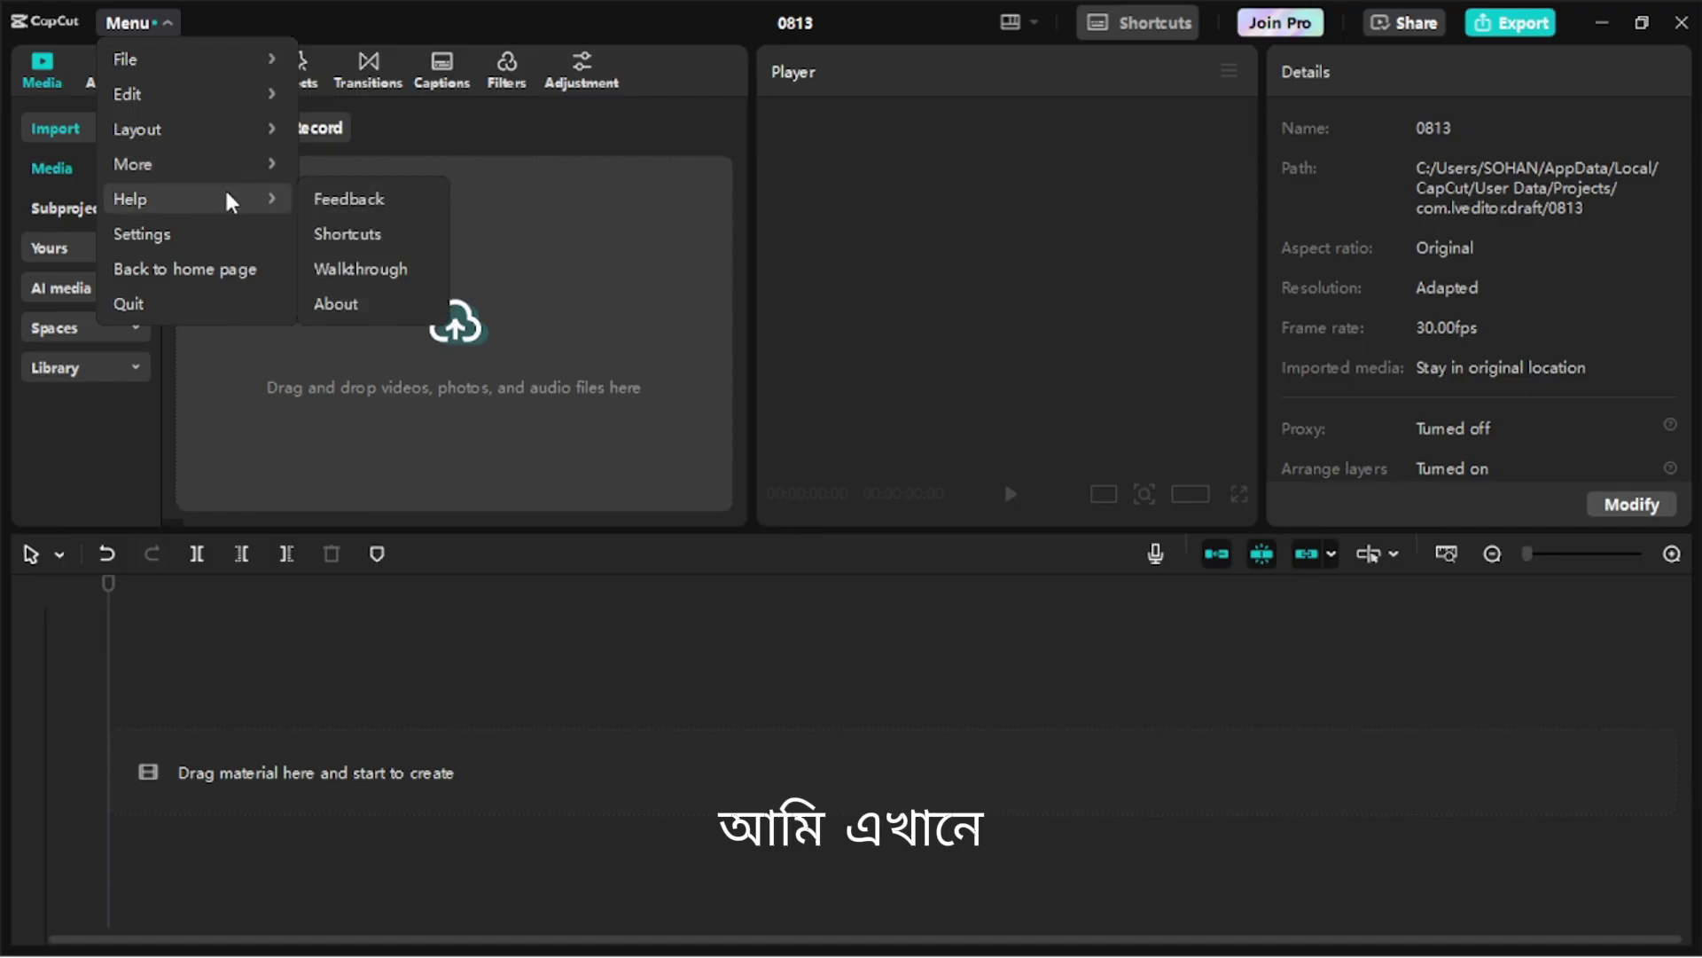
{"action": "left_click", "coordinate": [334, 306]}
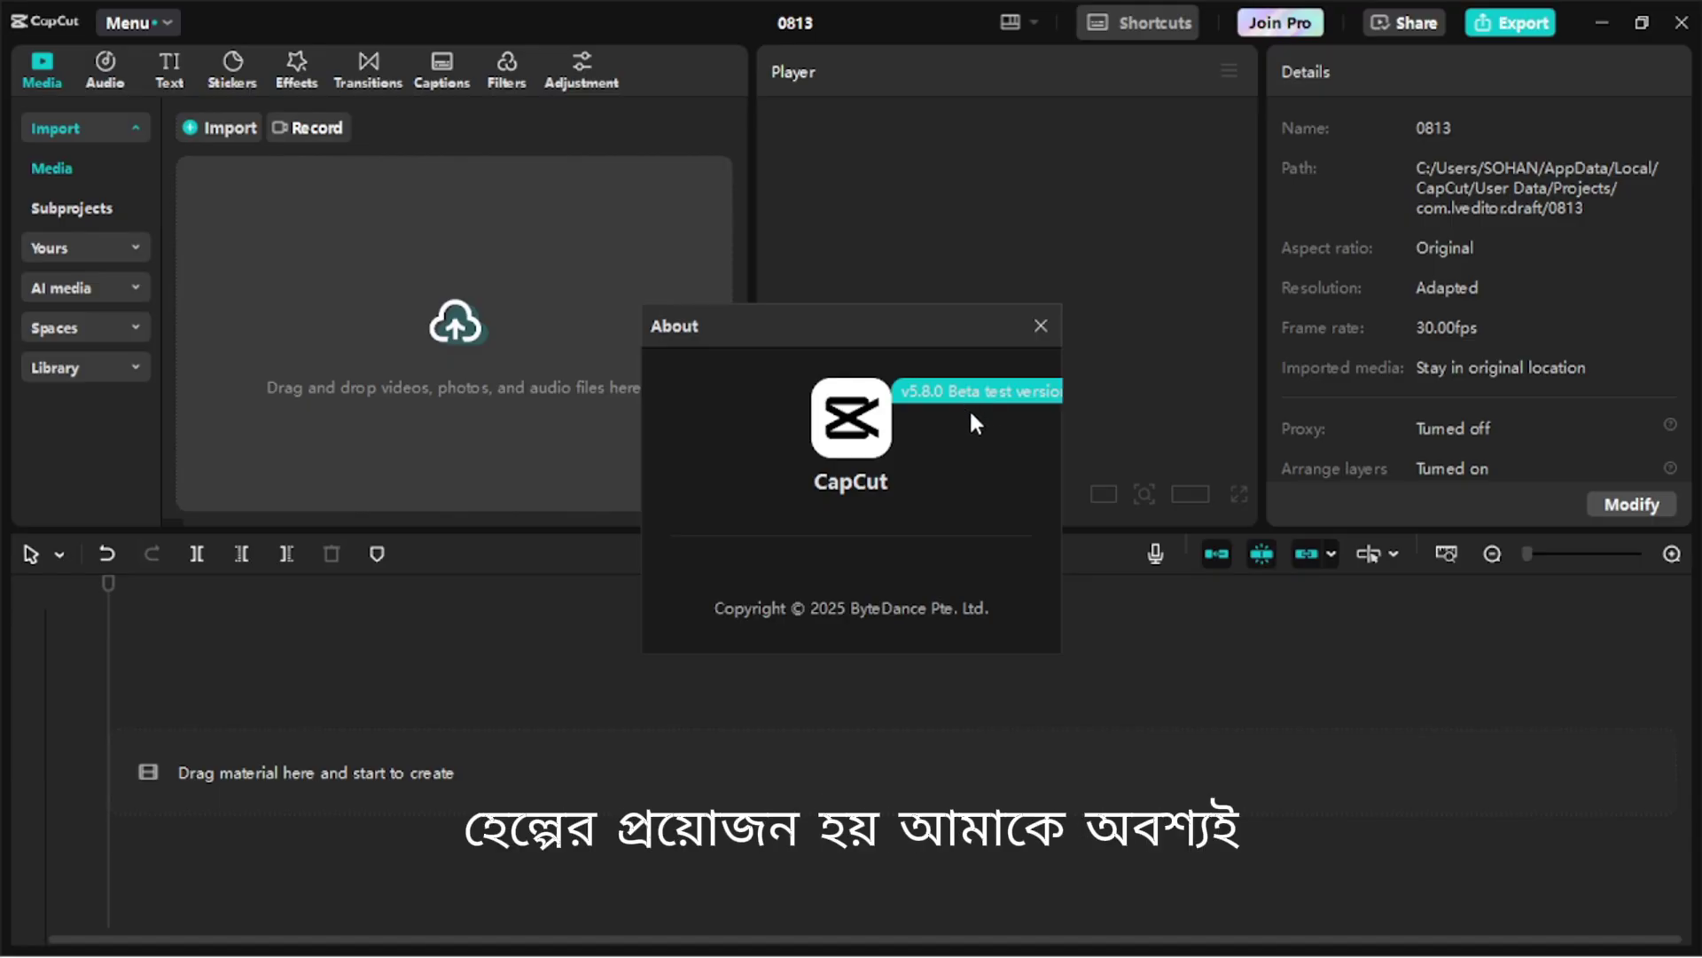
{"action": "left_click", "coordinate": [1043, 326]}
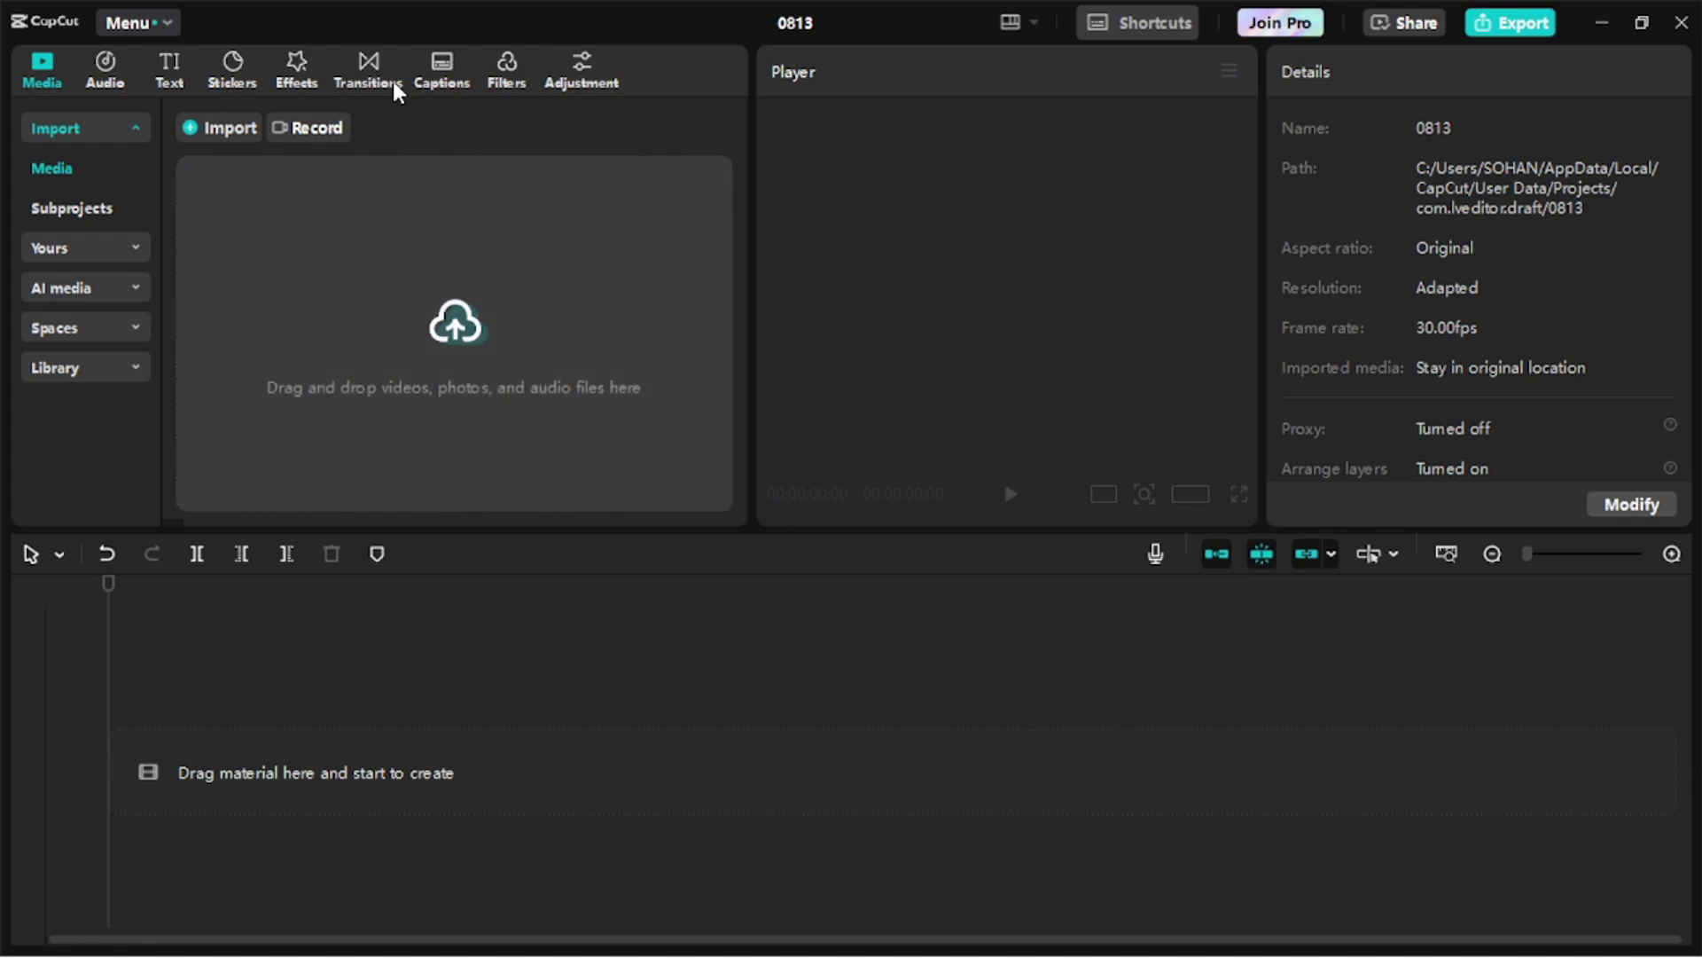
Step: Import the ball video from the Logos folder and add it to the timeline
{"action": "left_click", "coordinate": [490, 333]}
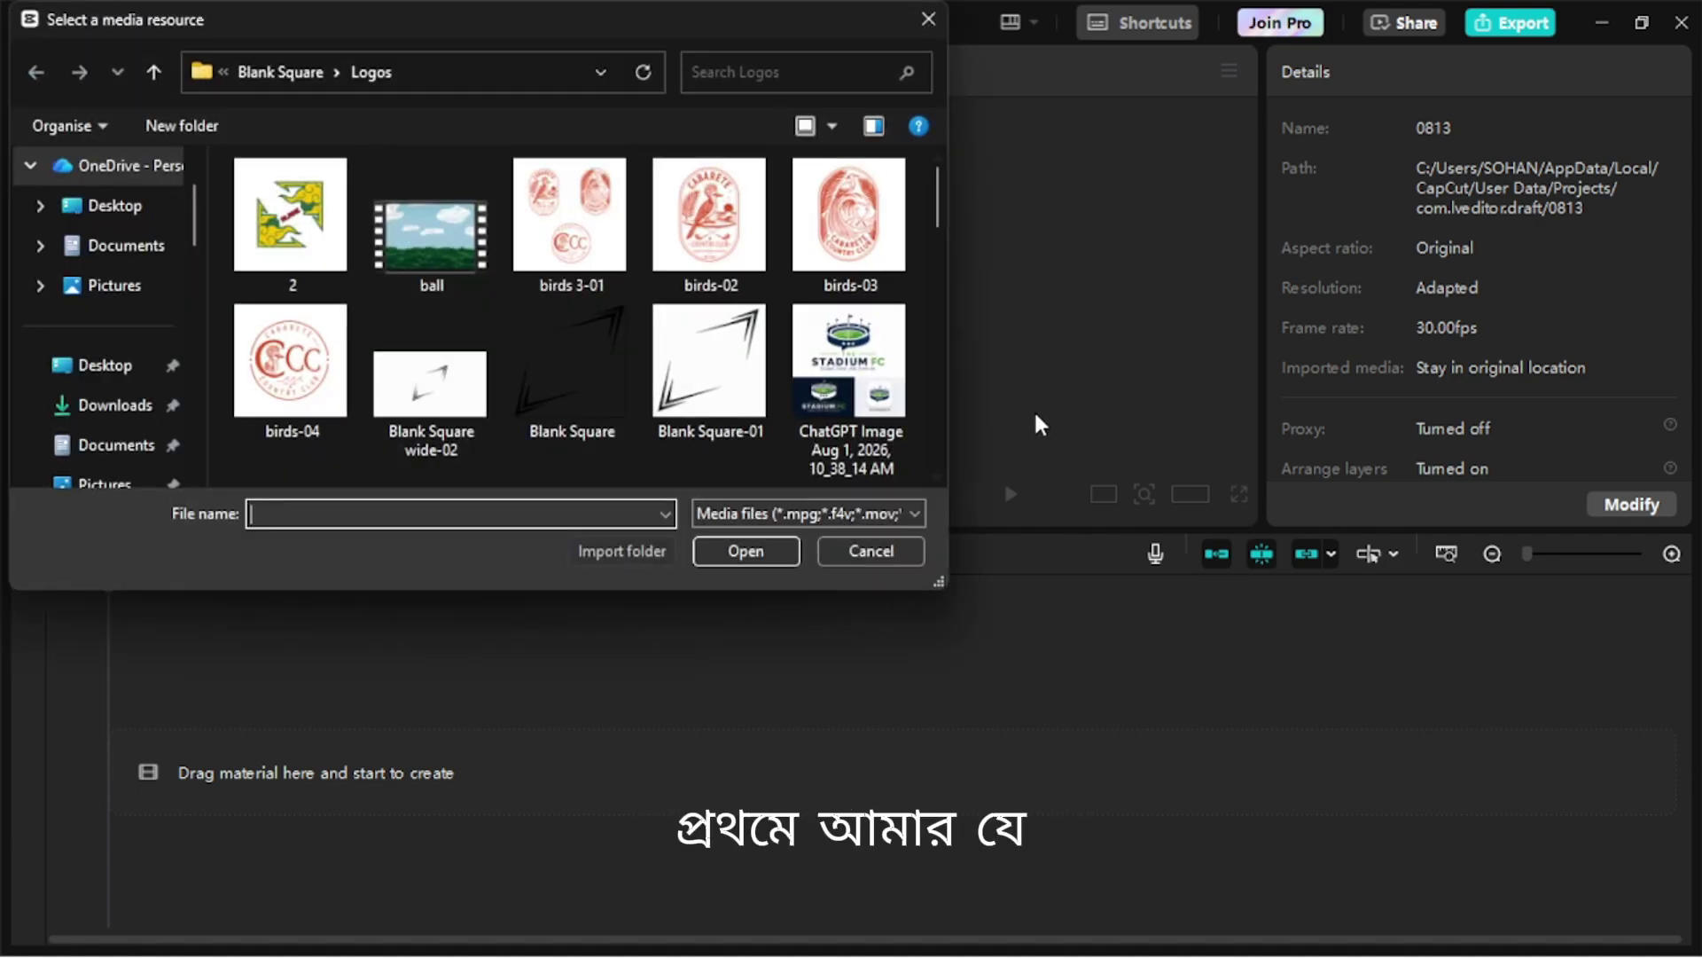
{"action": "left_click", "coordinate": [432, 238]}
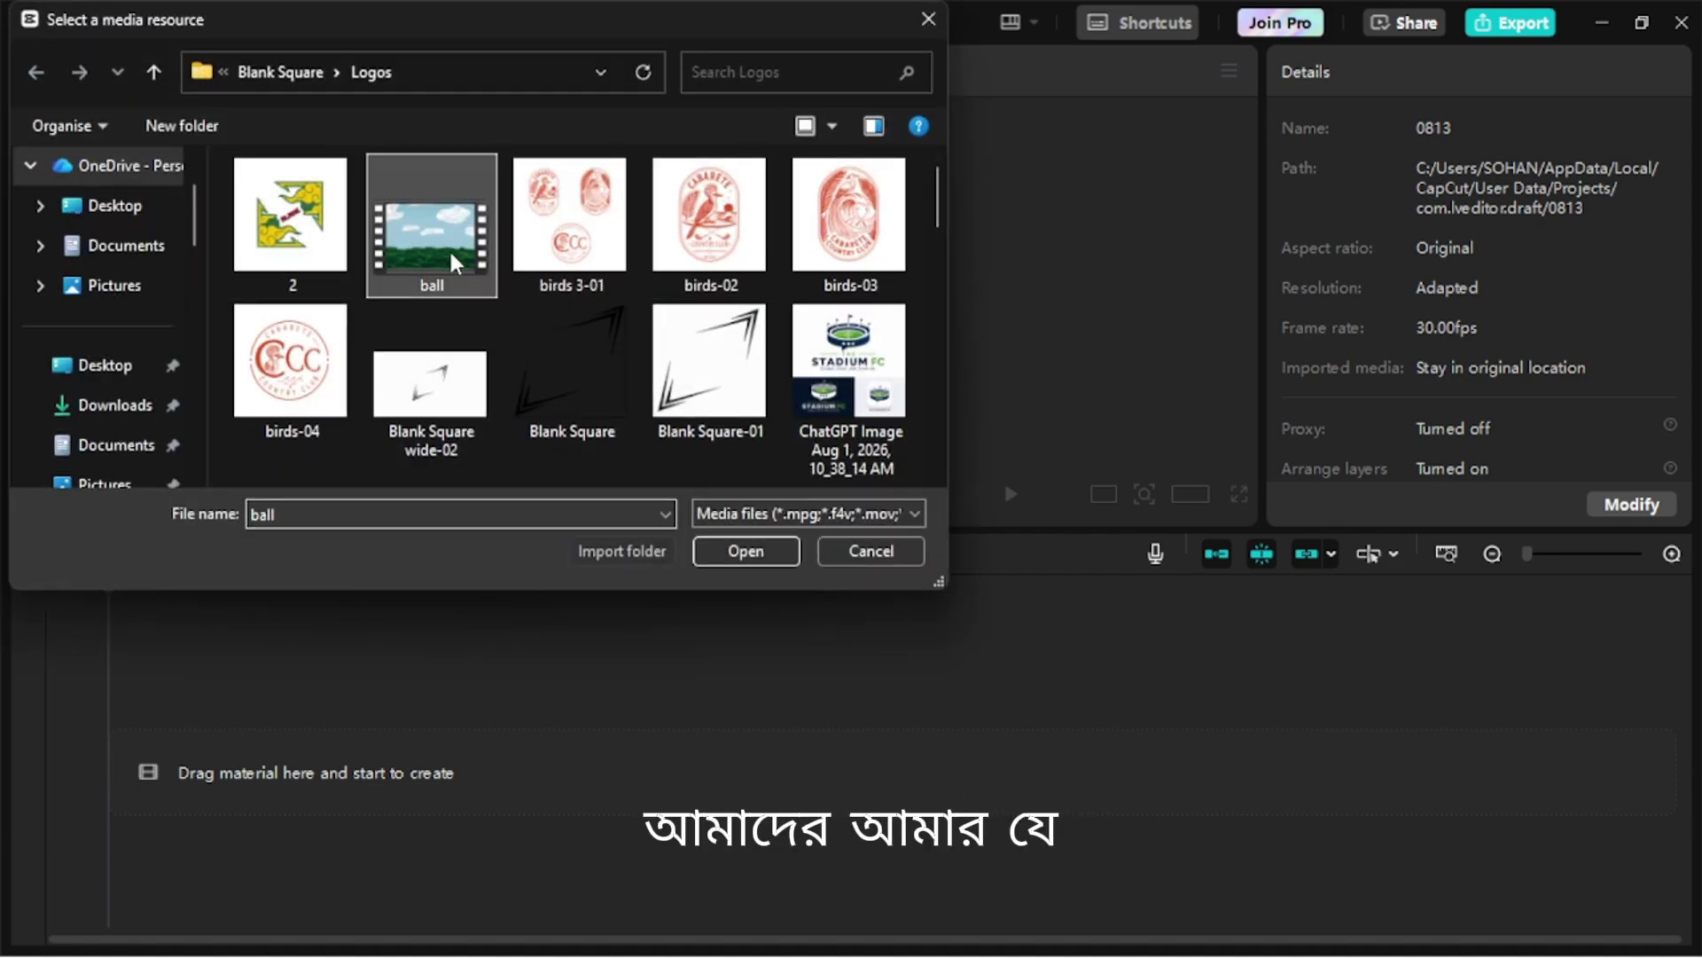
{"action": "left_click", "coordinate": [750, 553]}
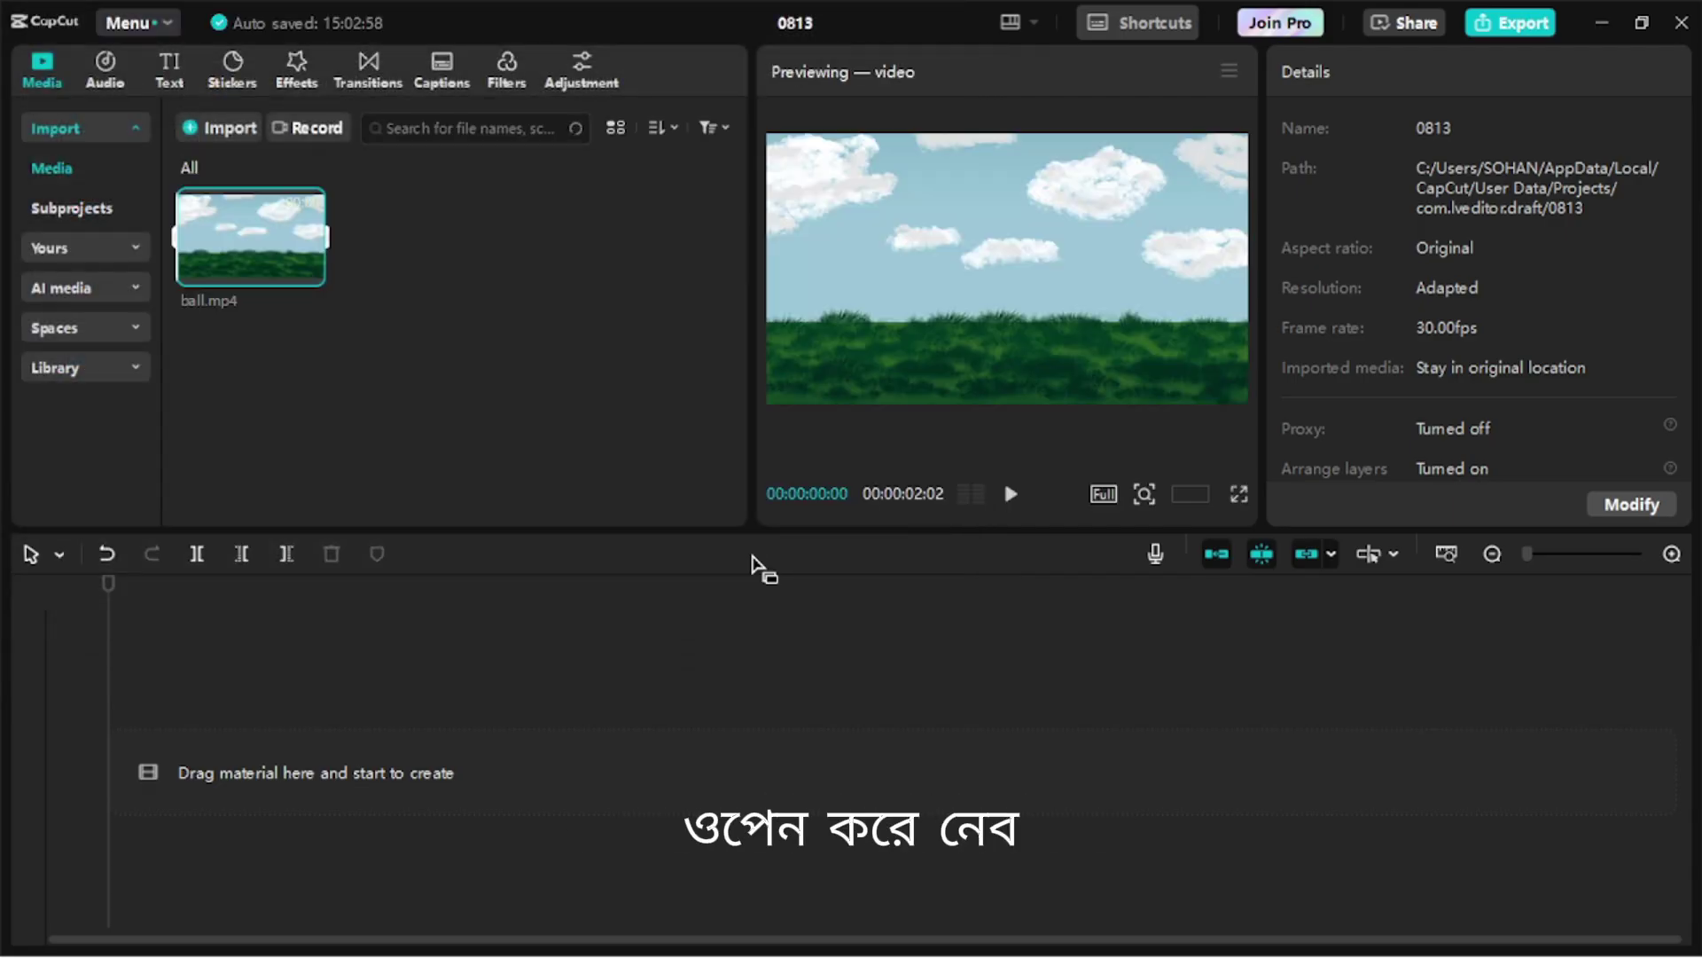
{"action": "left_click", "coordinate": [302, 269]}
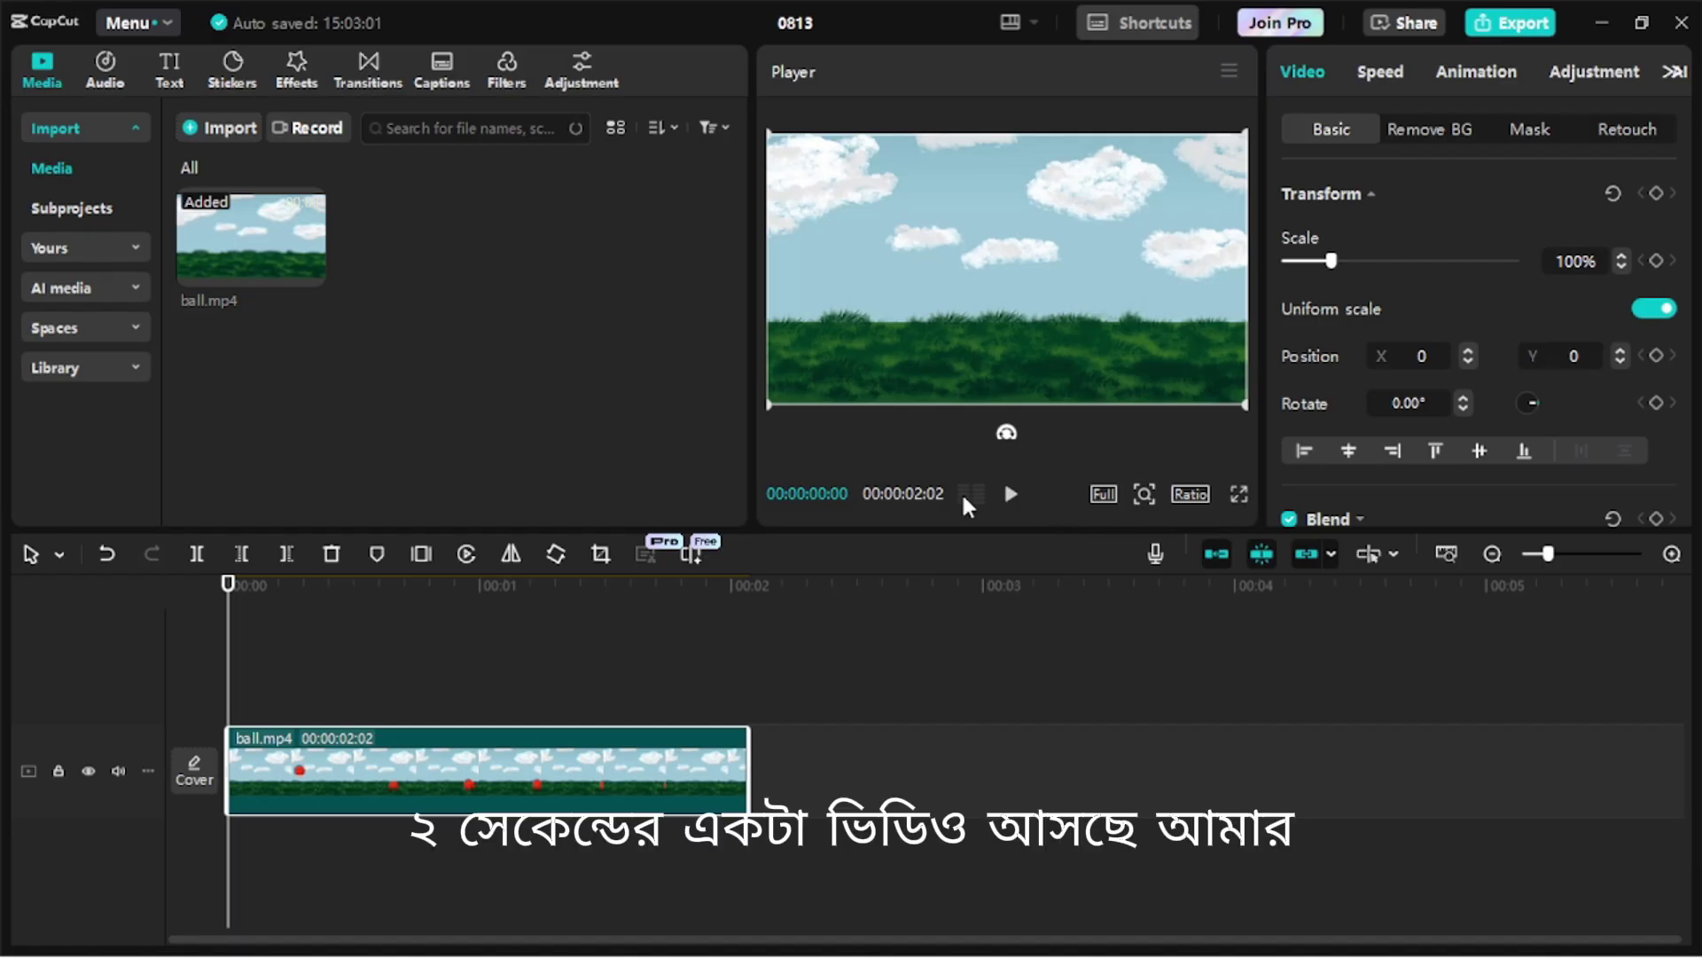
Step: Play the ball clip, return to its start and replay it to check the animation
{"action": "left_click", "coordinate": [1011, 494]}
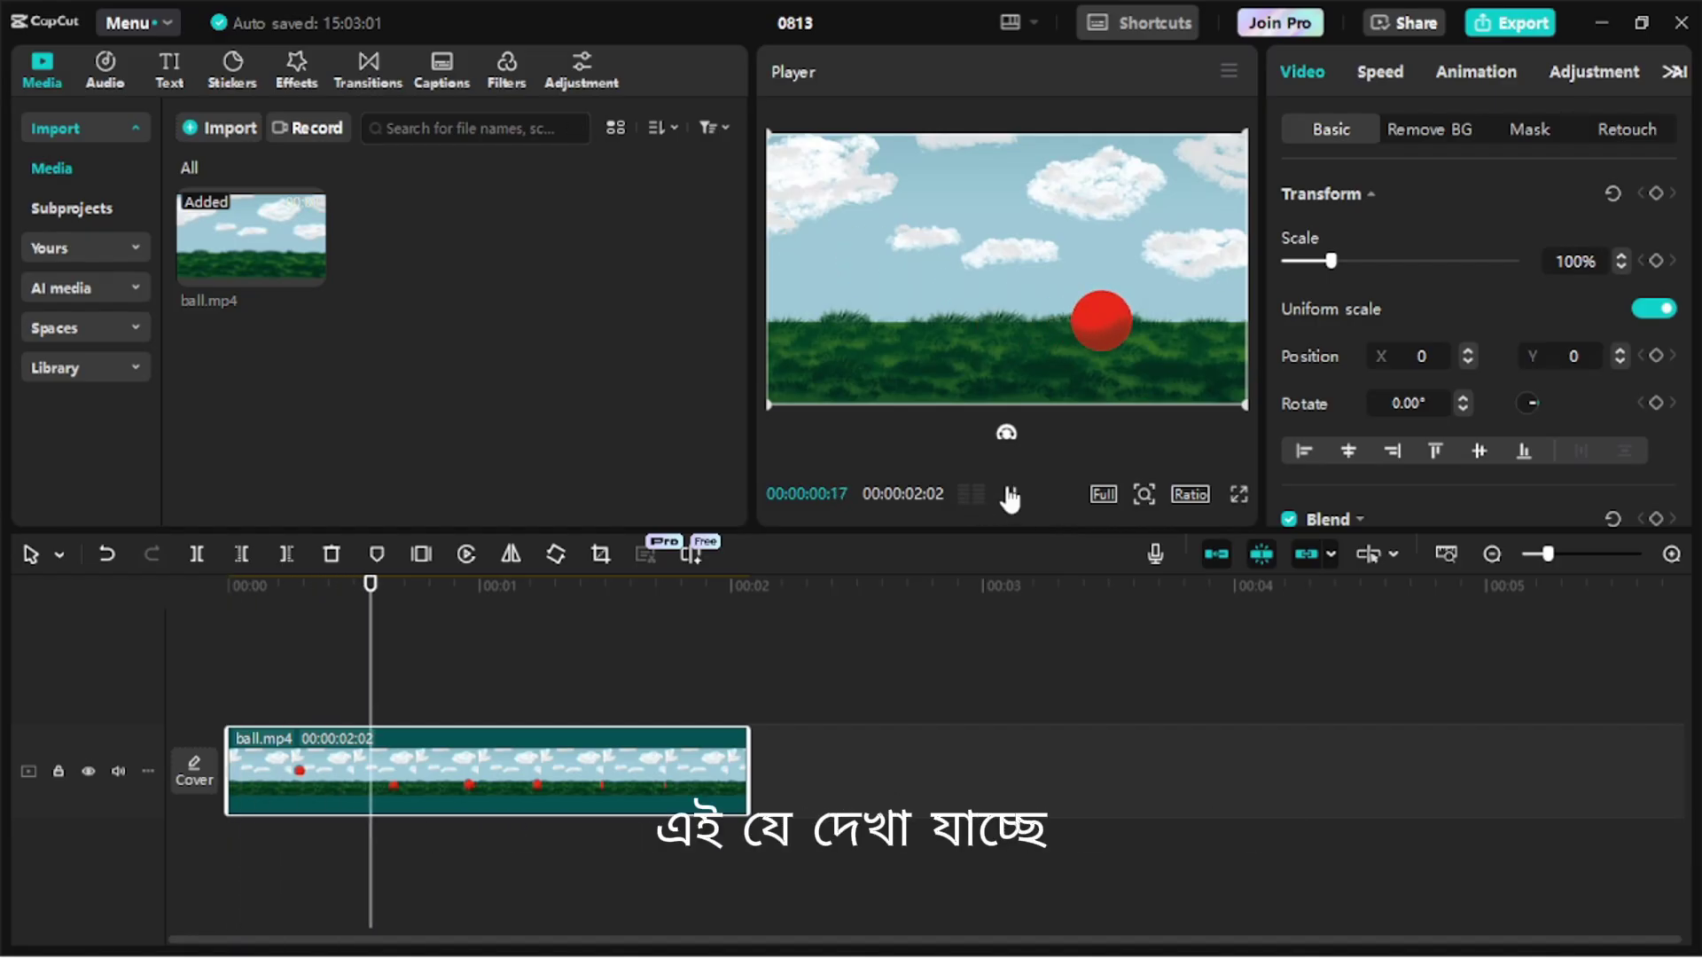
{"action": "left_click", "coordinate": [232, 587]}
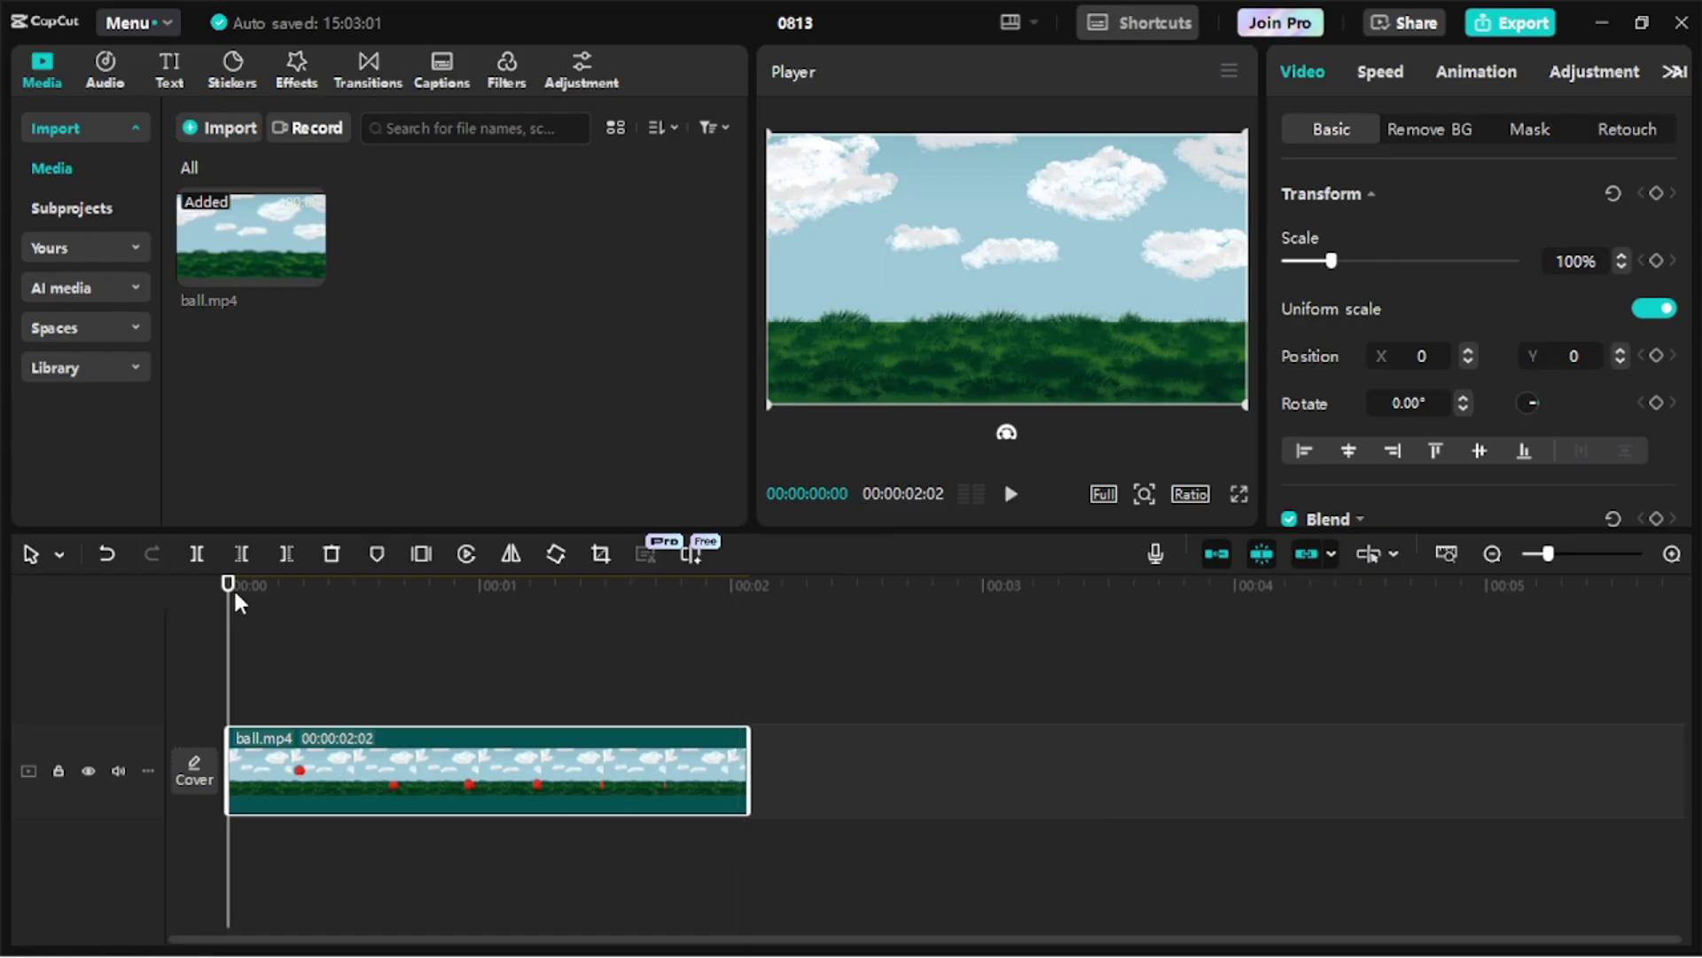
{"action": "left_click", "coordinate": [1013, 508]}
{"action": "left_click", "coordinate": [1012, 513]}
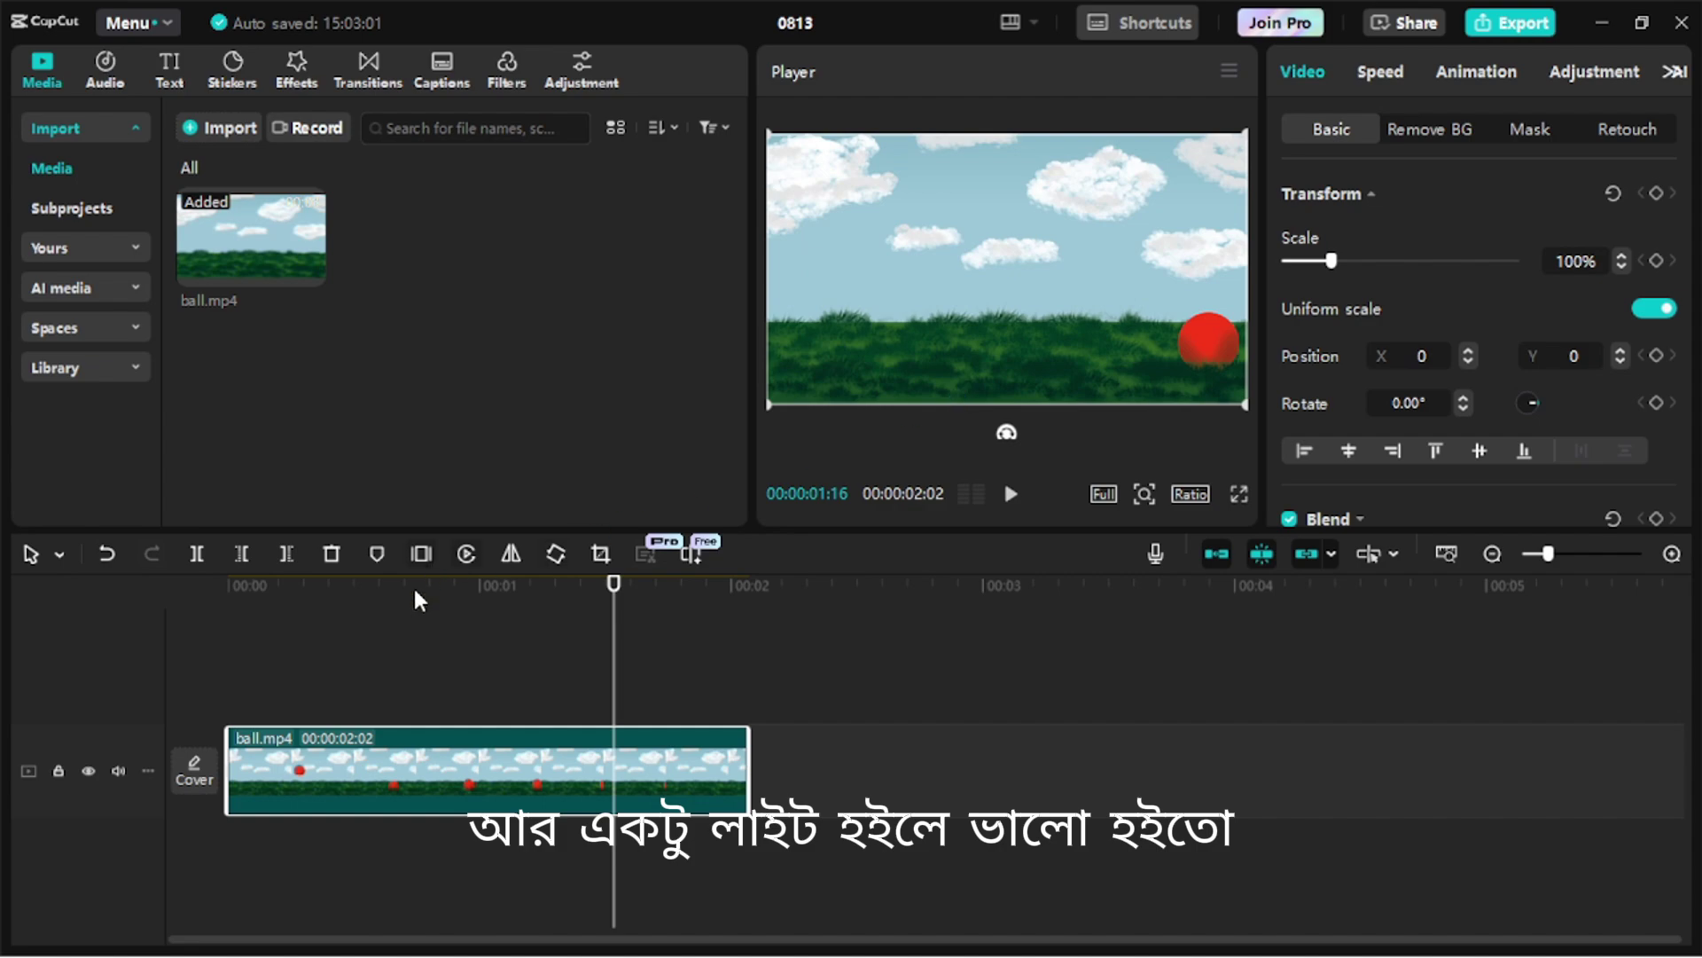
Step: Move the playhead to 00:00:00:17 and select the ball clip on the timeline
{"action": "left_click", "coordinate": [381, 607]}
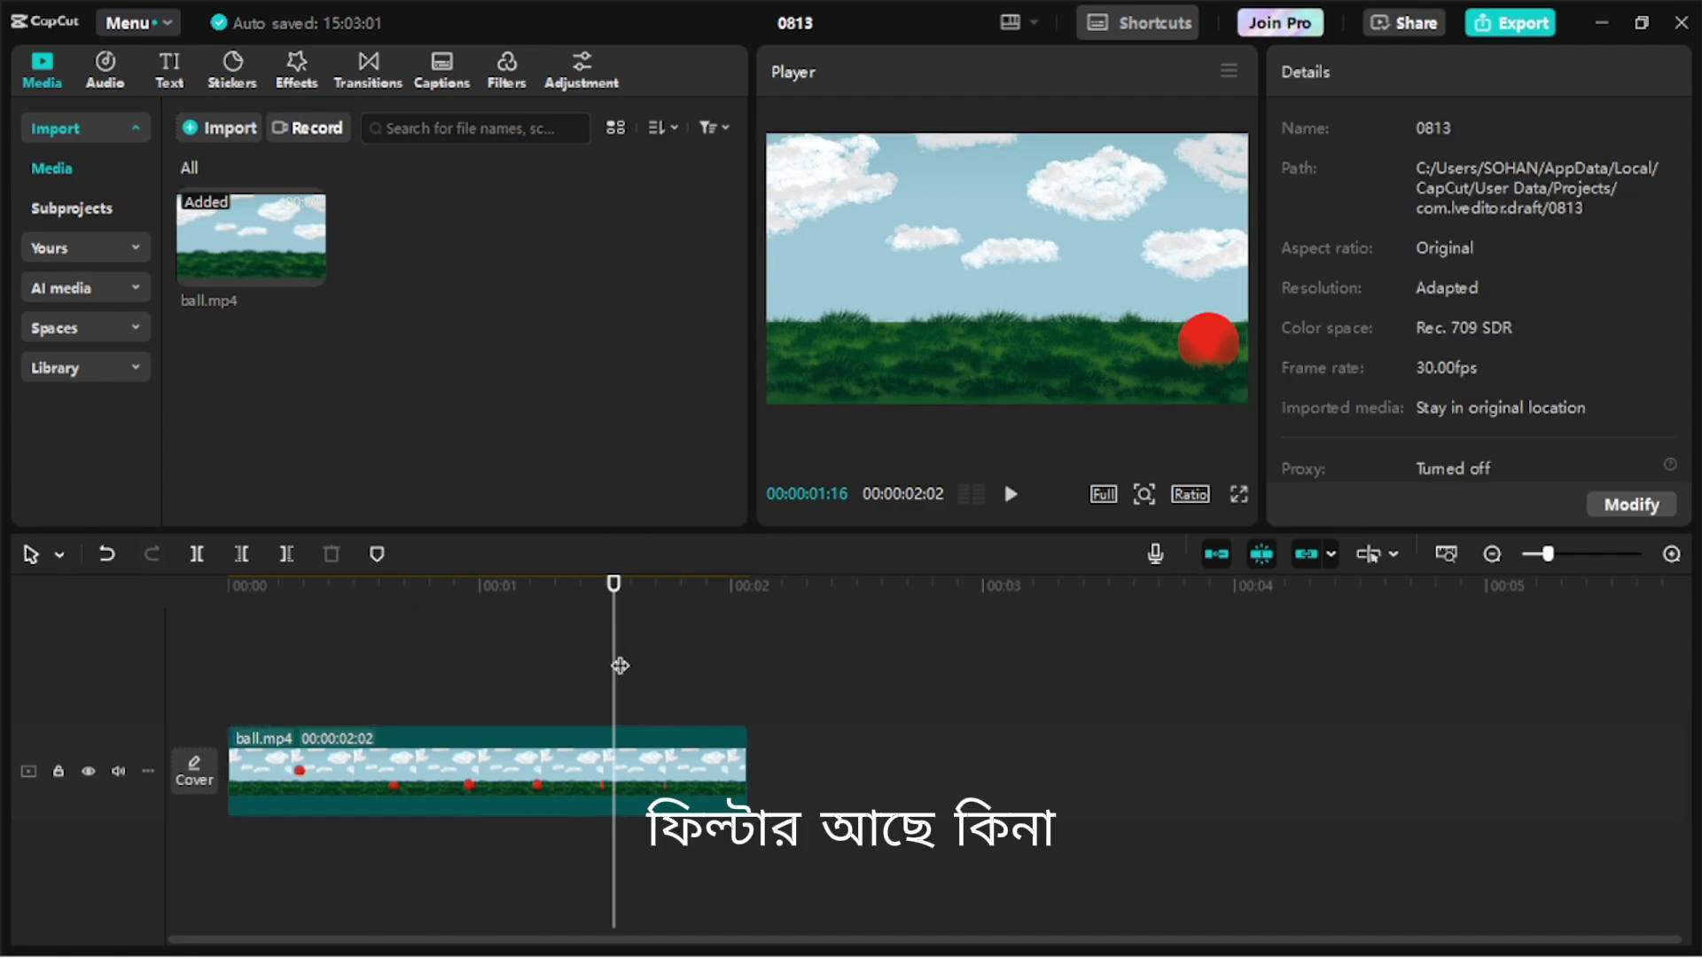
{"action": "mouse_move", "coordinate": [619, 665]}
{"action": "left_mouse_down"}
{"action": "mouse_move", "coordinate": [544, 642]}
{"action": "mouse_move", "coordinate": [228, 638]}
{"action": "mouse_move", "coordinate": [372, 648]}
{"action": "left_mouse_up"}
{"action": "left_click", "coordinate": [460, 765]}
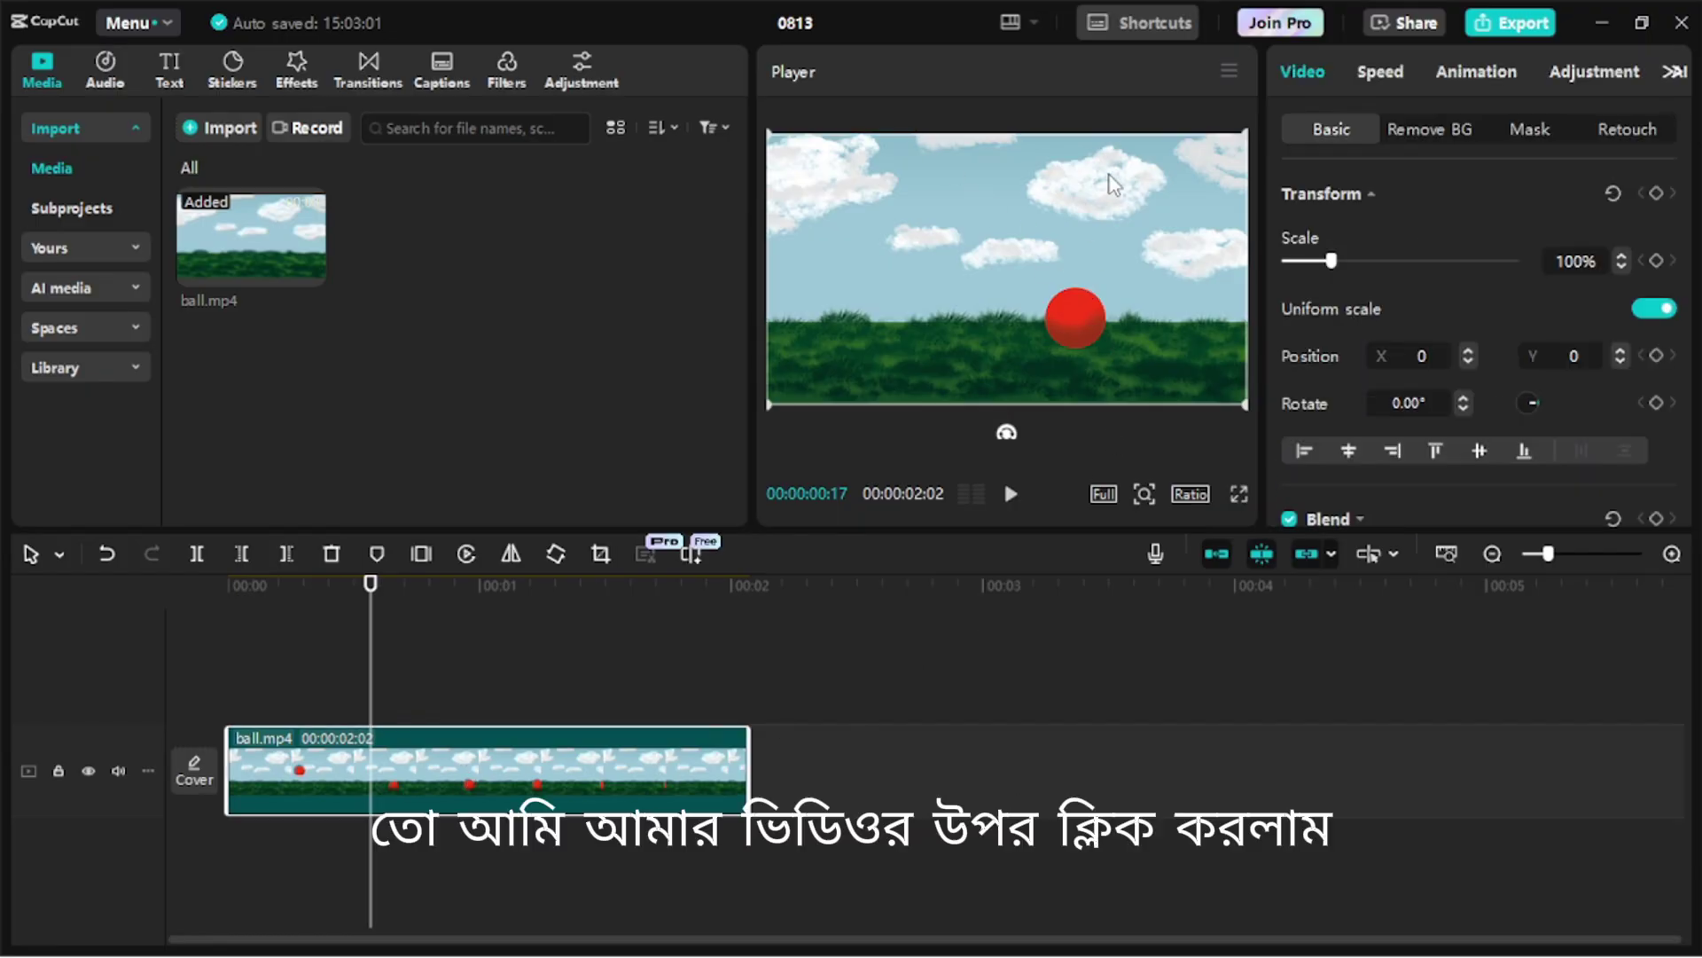
Step: Open the filter library and preview Featured filters such as Colorful Universe and Spring Glow on the ball clip
{"action": "left_click", "coordinate": [495, 77]}
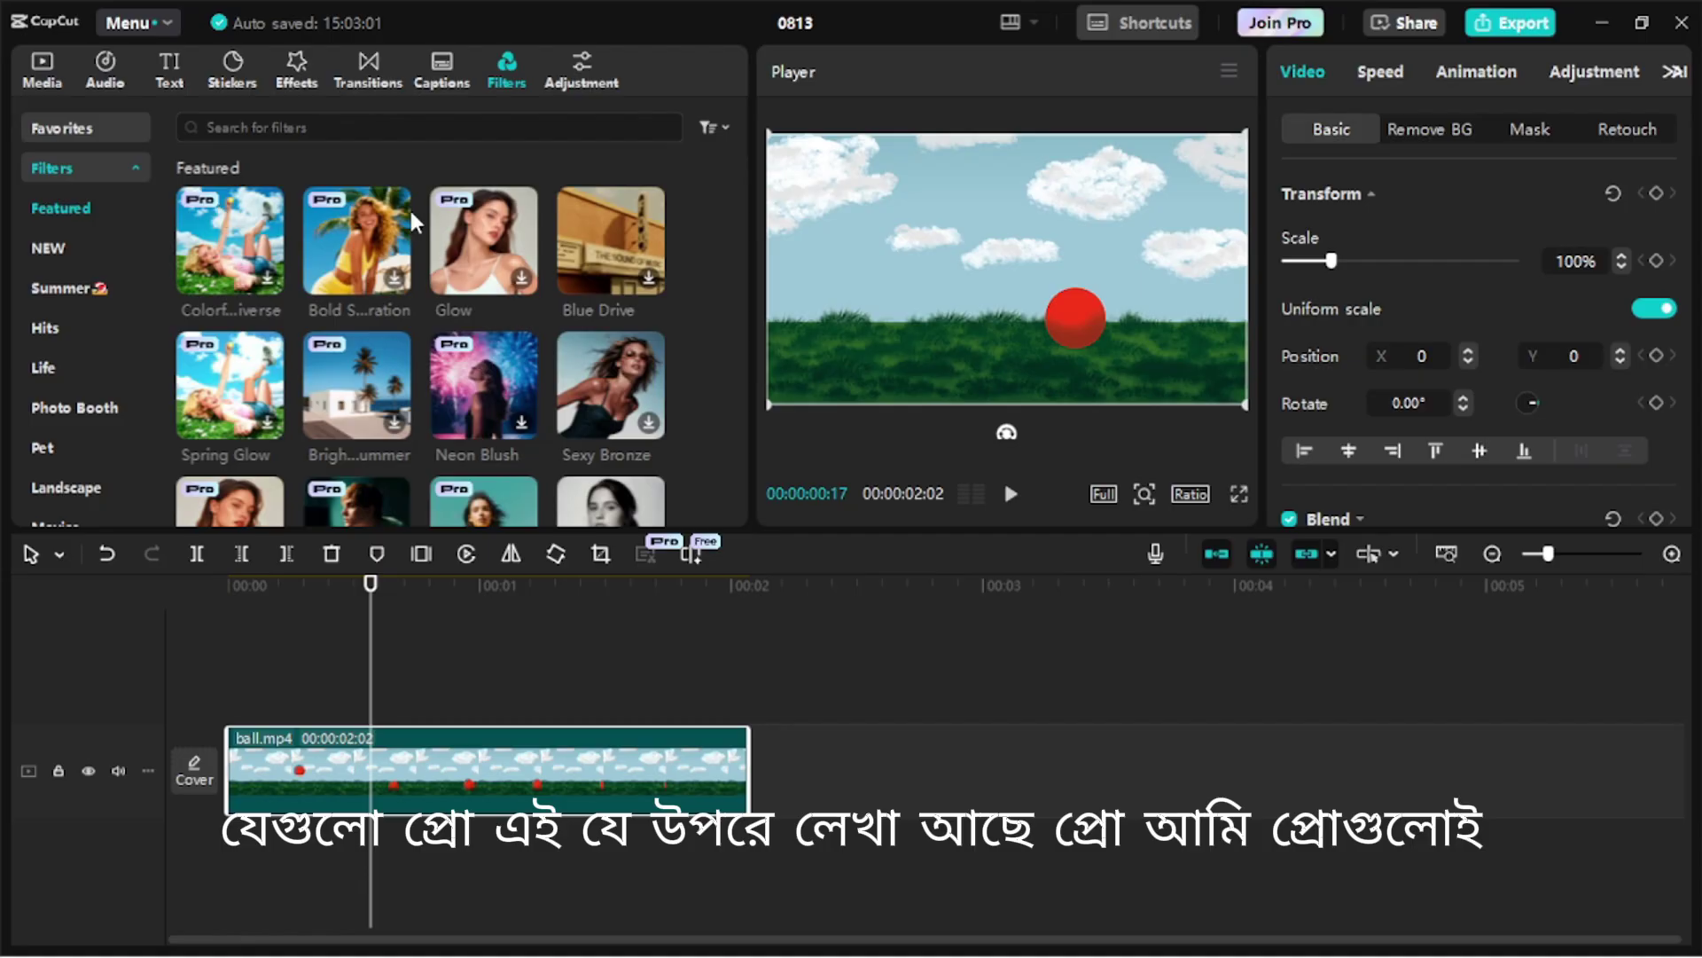
{"action": "left_click", "coordinate": [258, 240]}
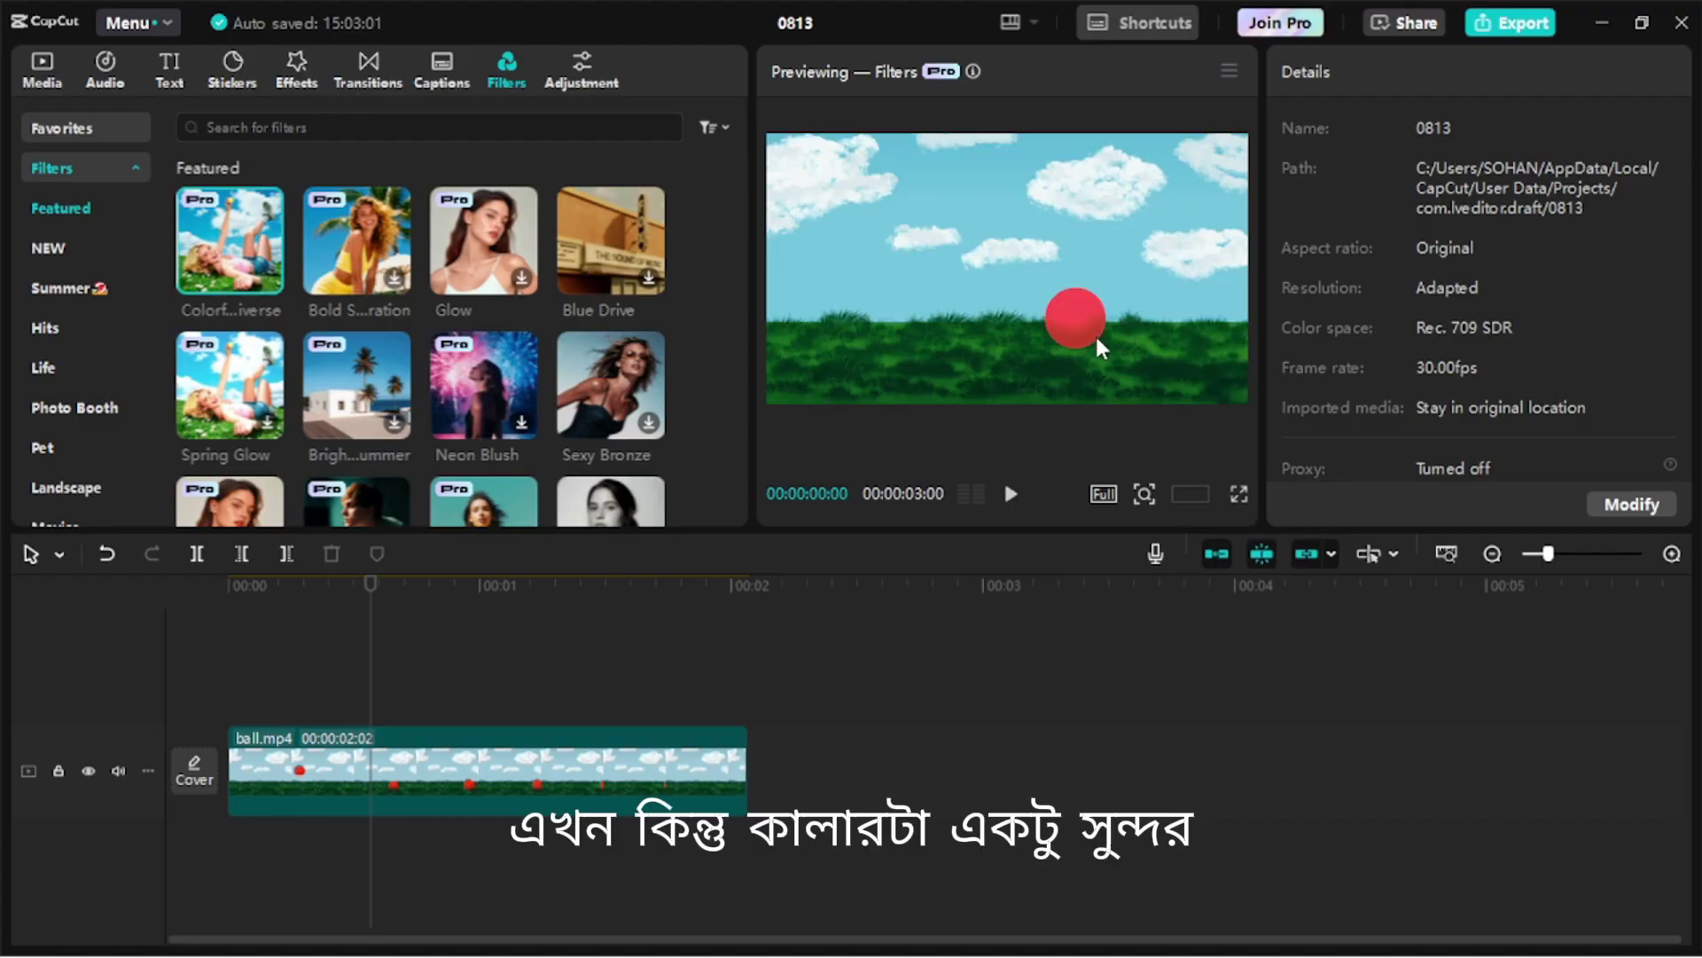
{"action": "left_click", "coordinate": [336, 264]}
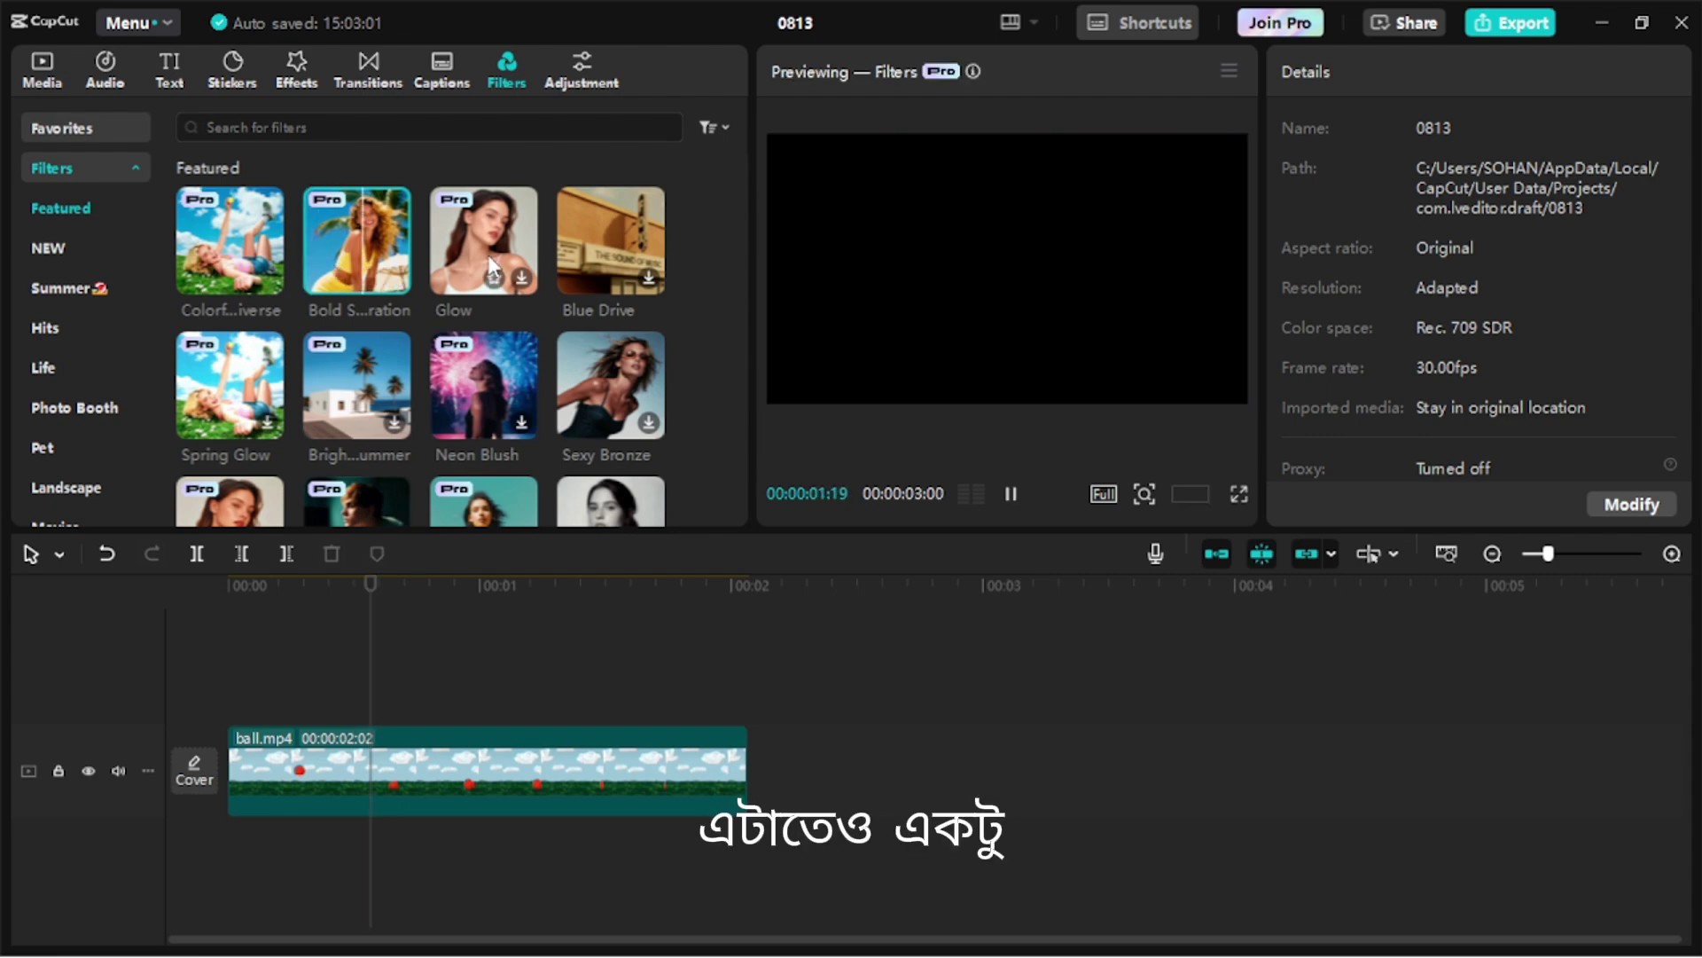
{"action": "scroll", "coordinate": [289, 290], "scroll_direction": "down", "scroll_amount": 1}
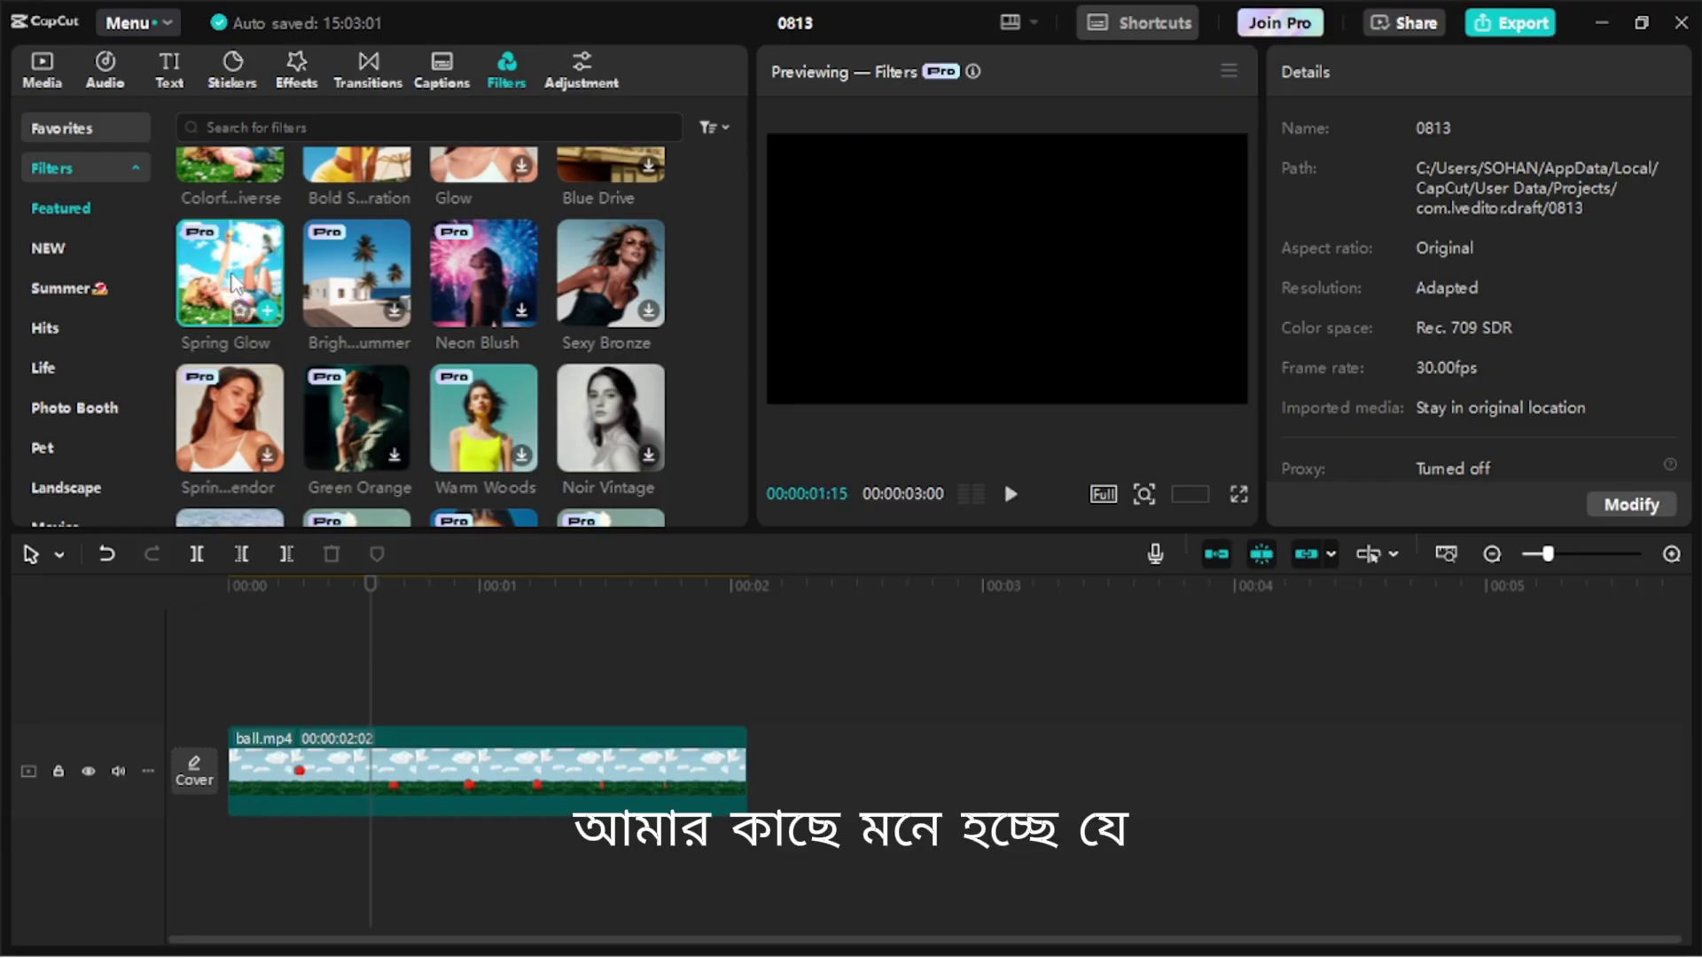
{"action": "left_click", "coordinate": [233, 589]}
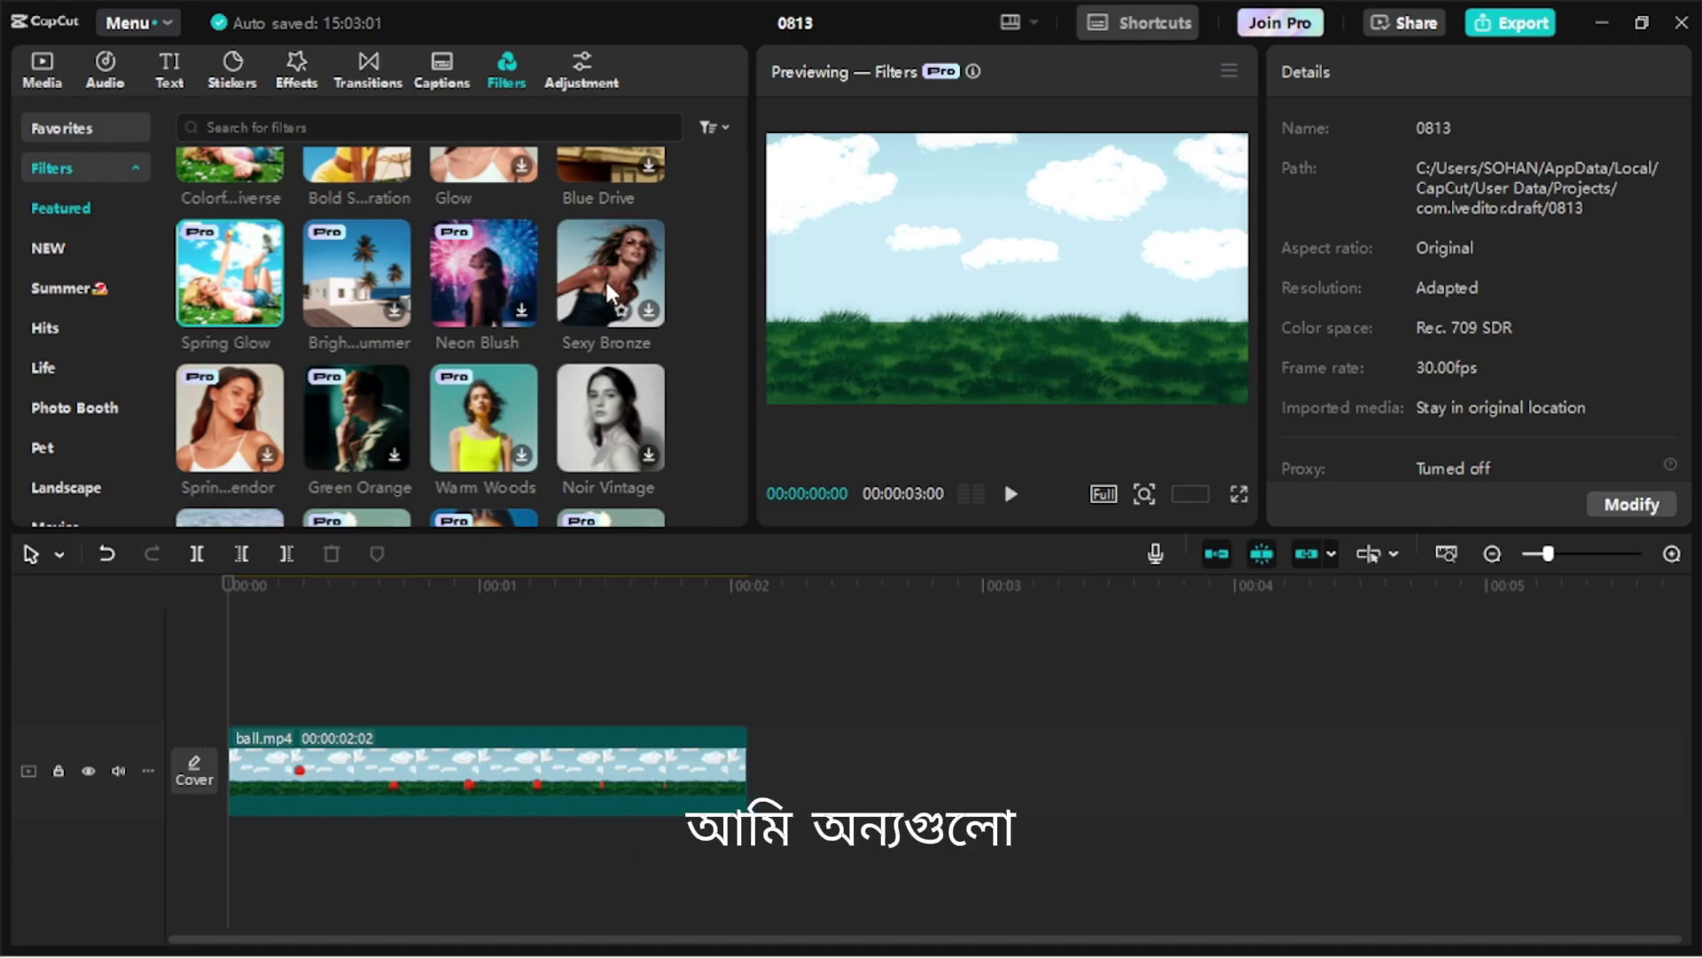
Step: Preview the Warm Woods filter and the evening-toned Featured filters beside Sheer Pink on the ball clip
{"action": "scroll", "coordinate": [601, 292], "scroll_direction": "down", "scroll_amount": 1}
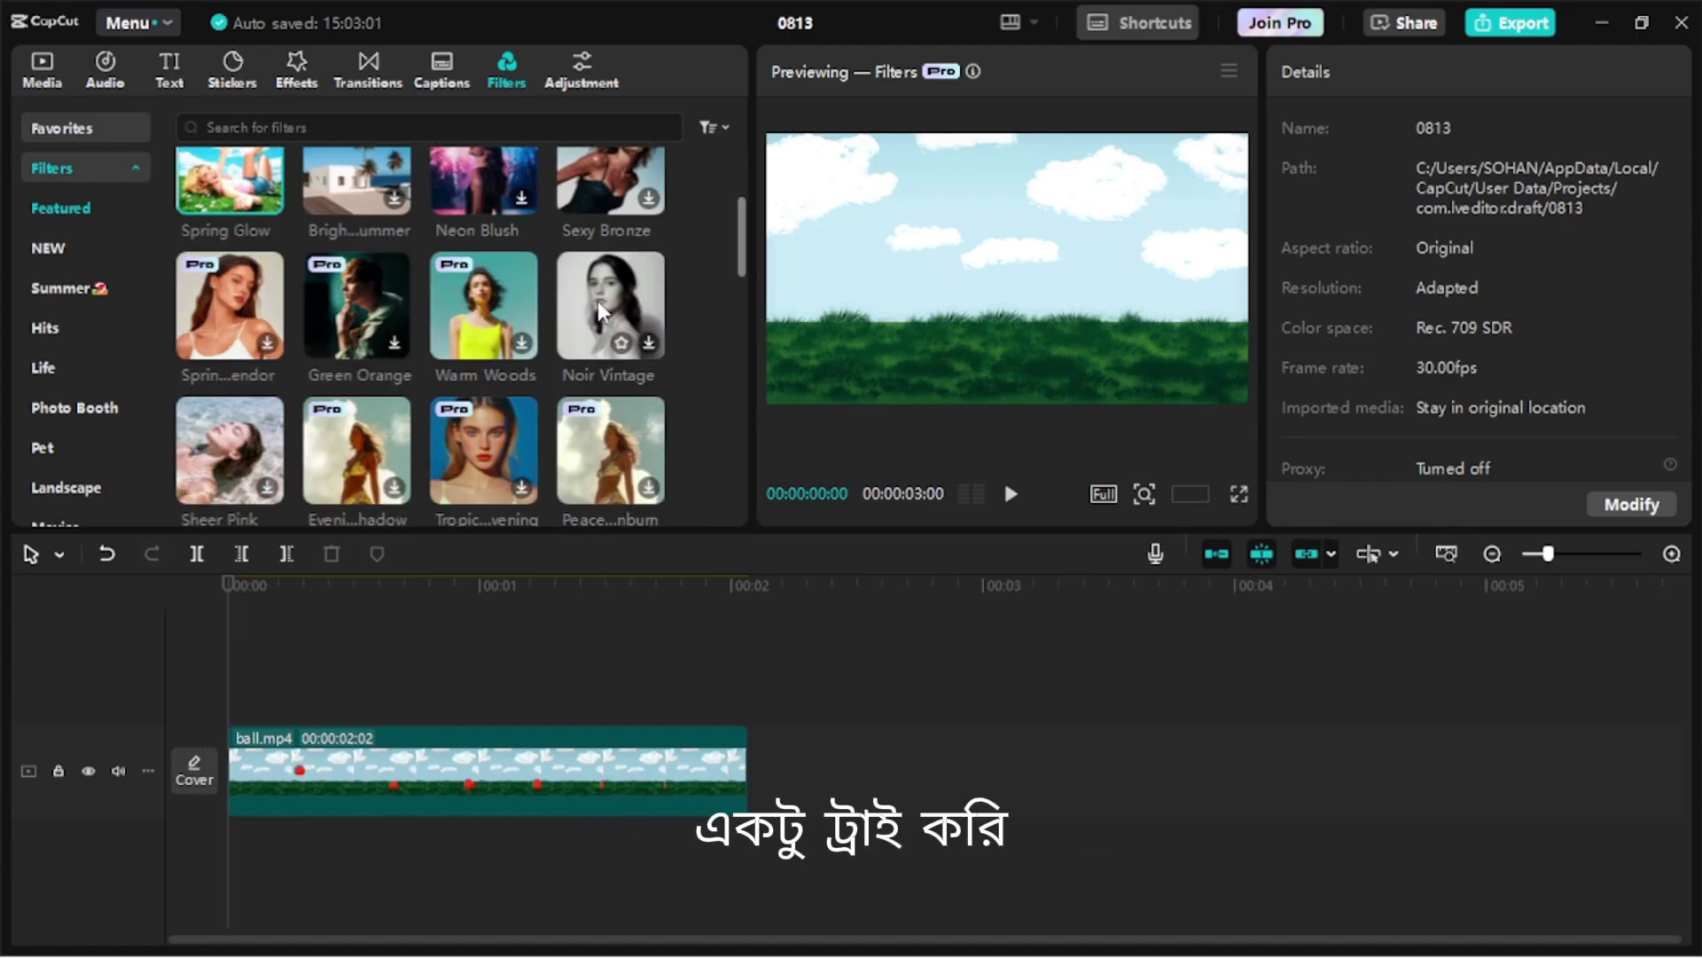
{"action": "left_click", "coordinate": [487, 289]}
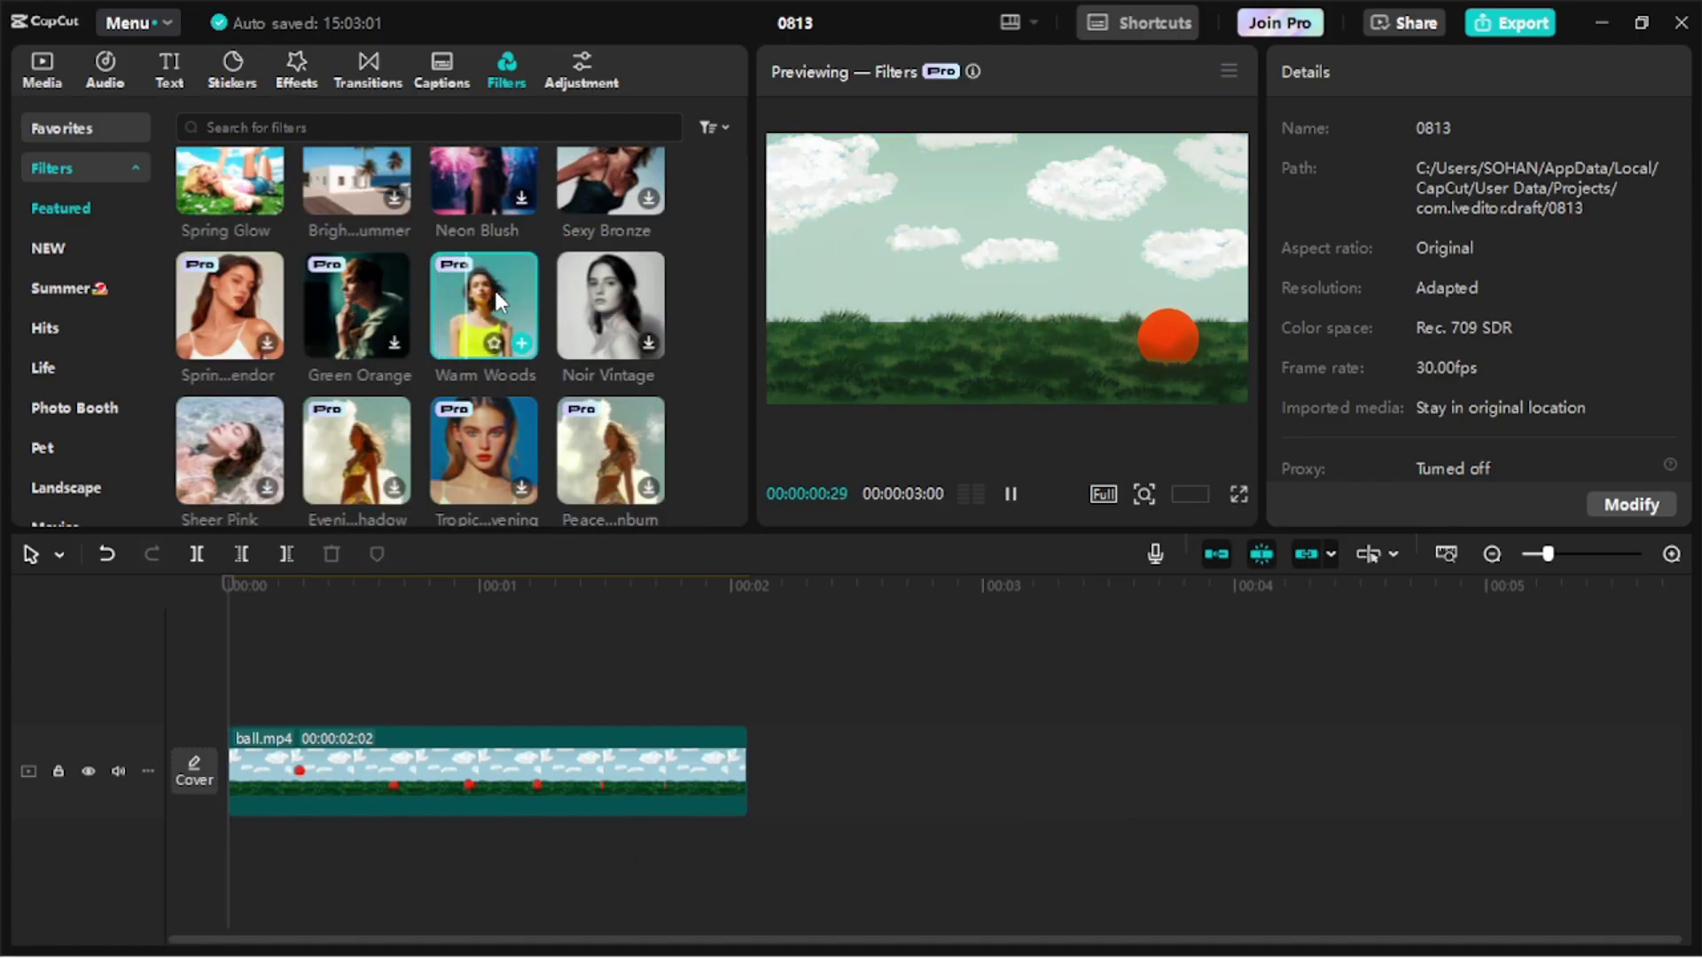
{"action": "scroll", "coordinate": [271, 297], "scroll_direction": "down", "scroll_amount": 2}
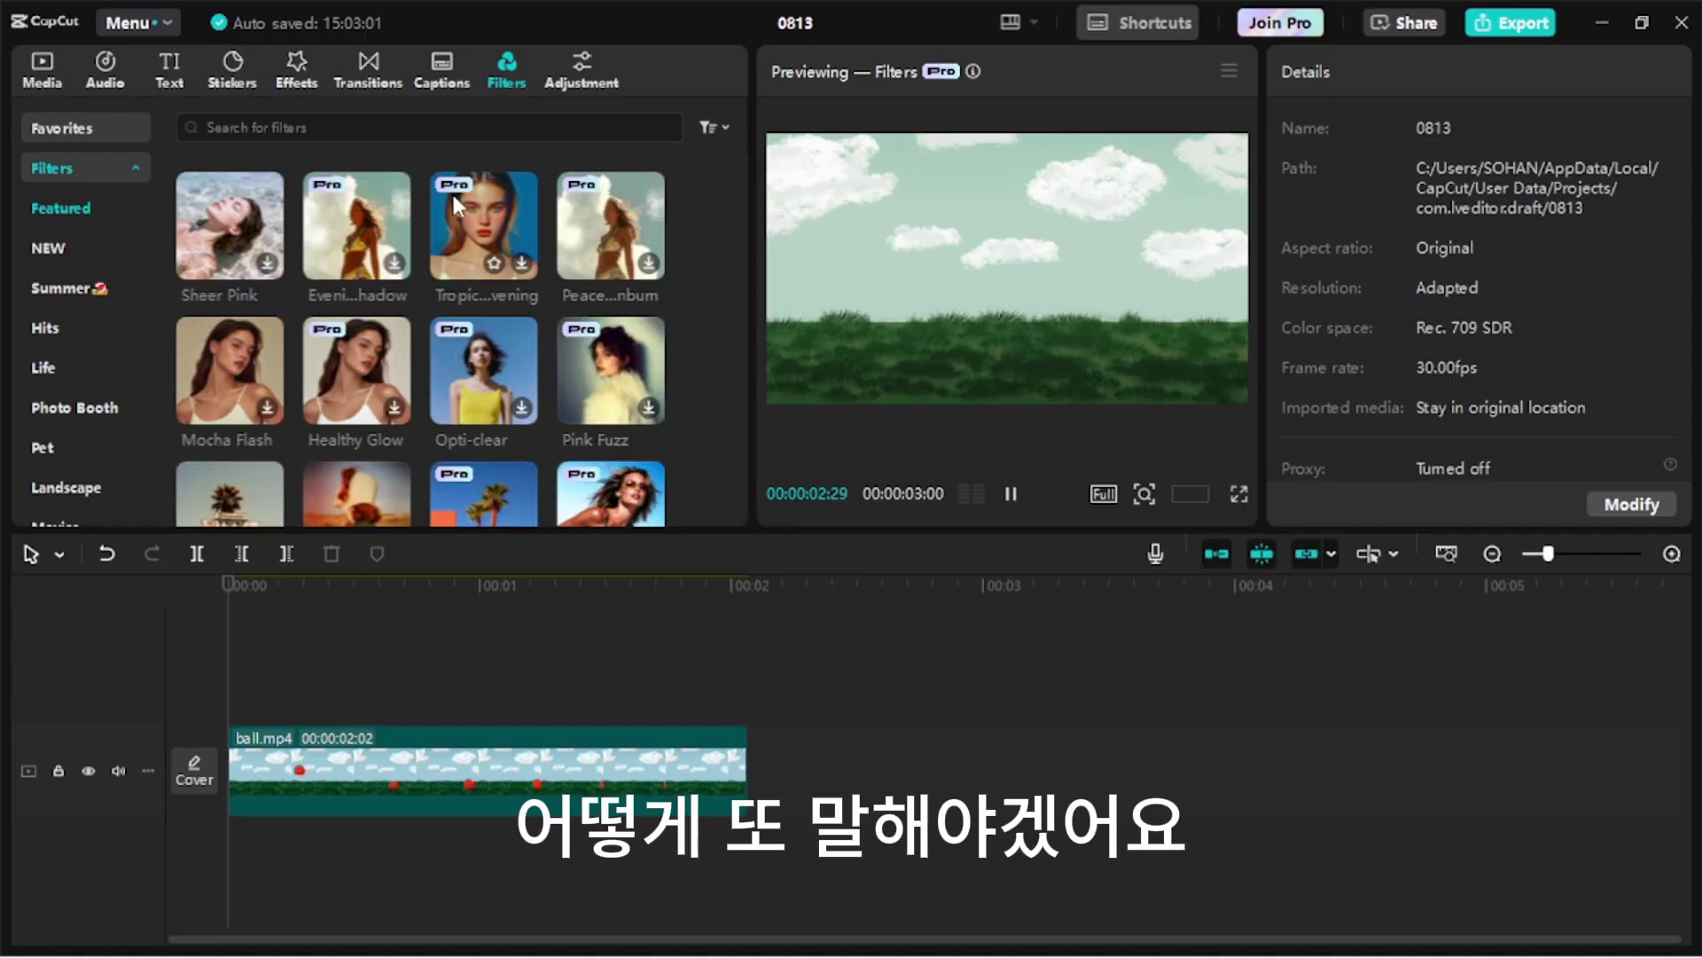
{"action": "left_click", "coordinate": [377, 199]}
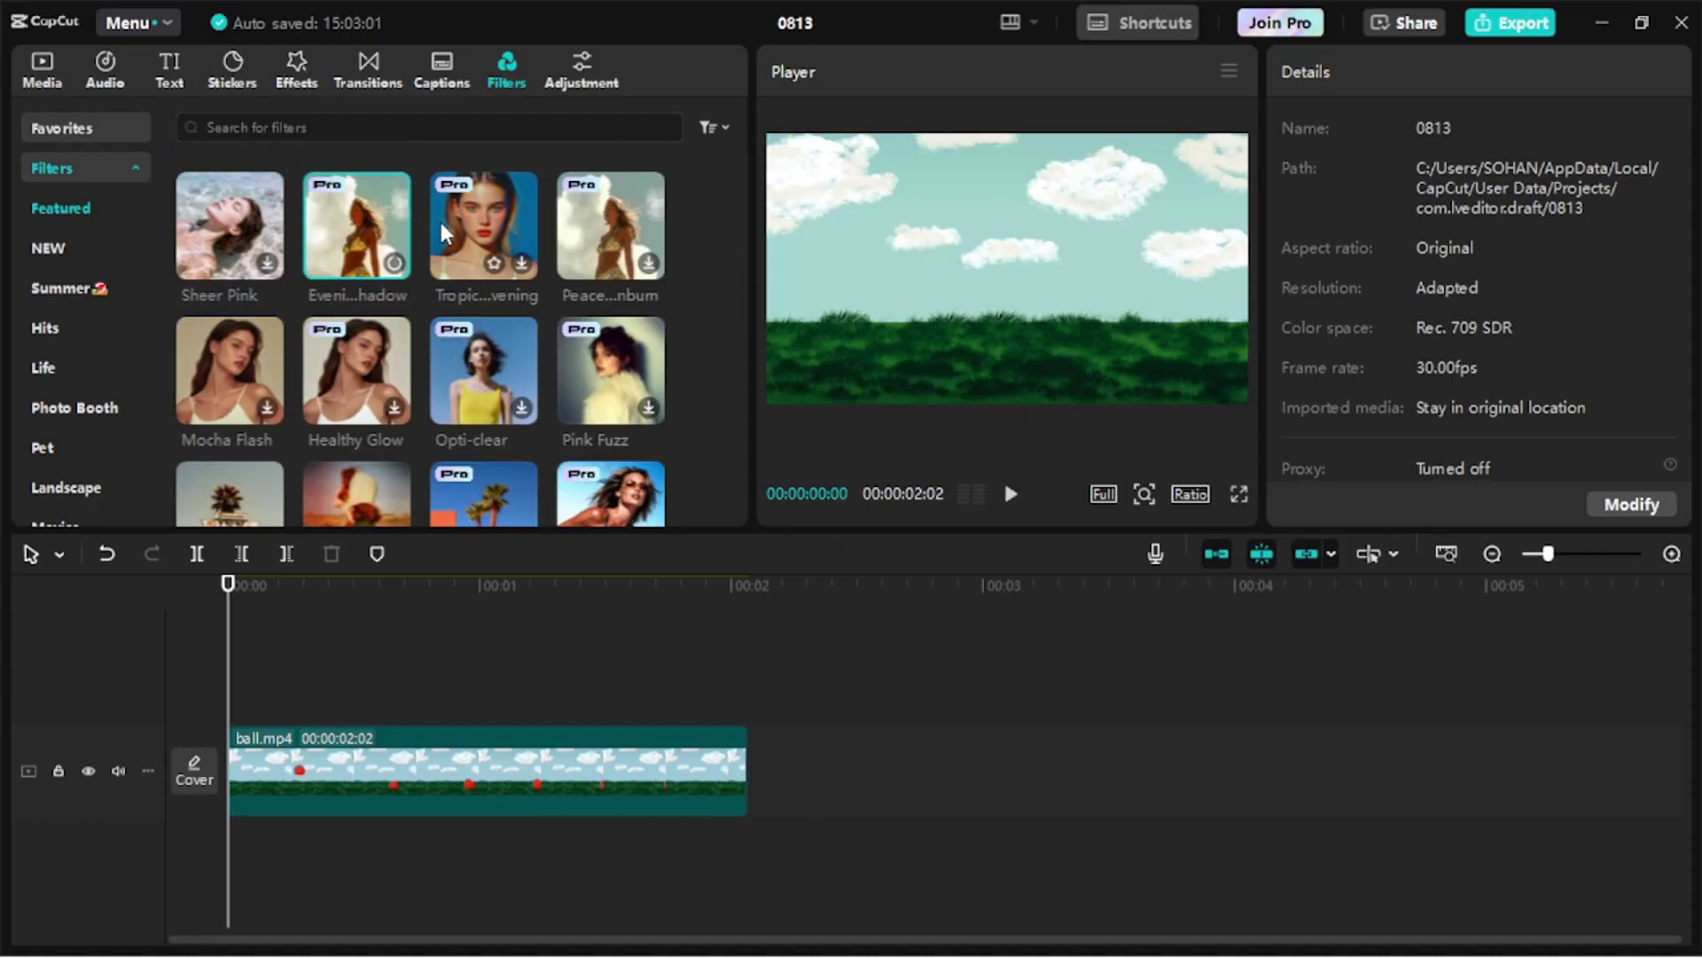
{"action": "left_click", "coordinate": [503, 228]}
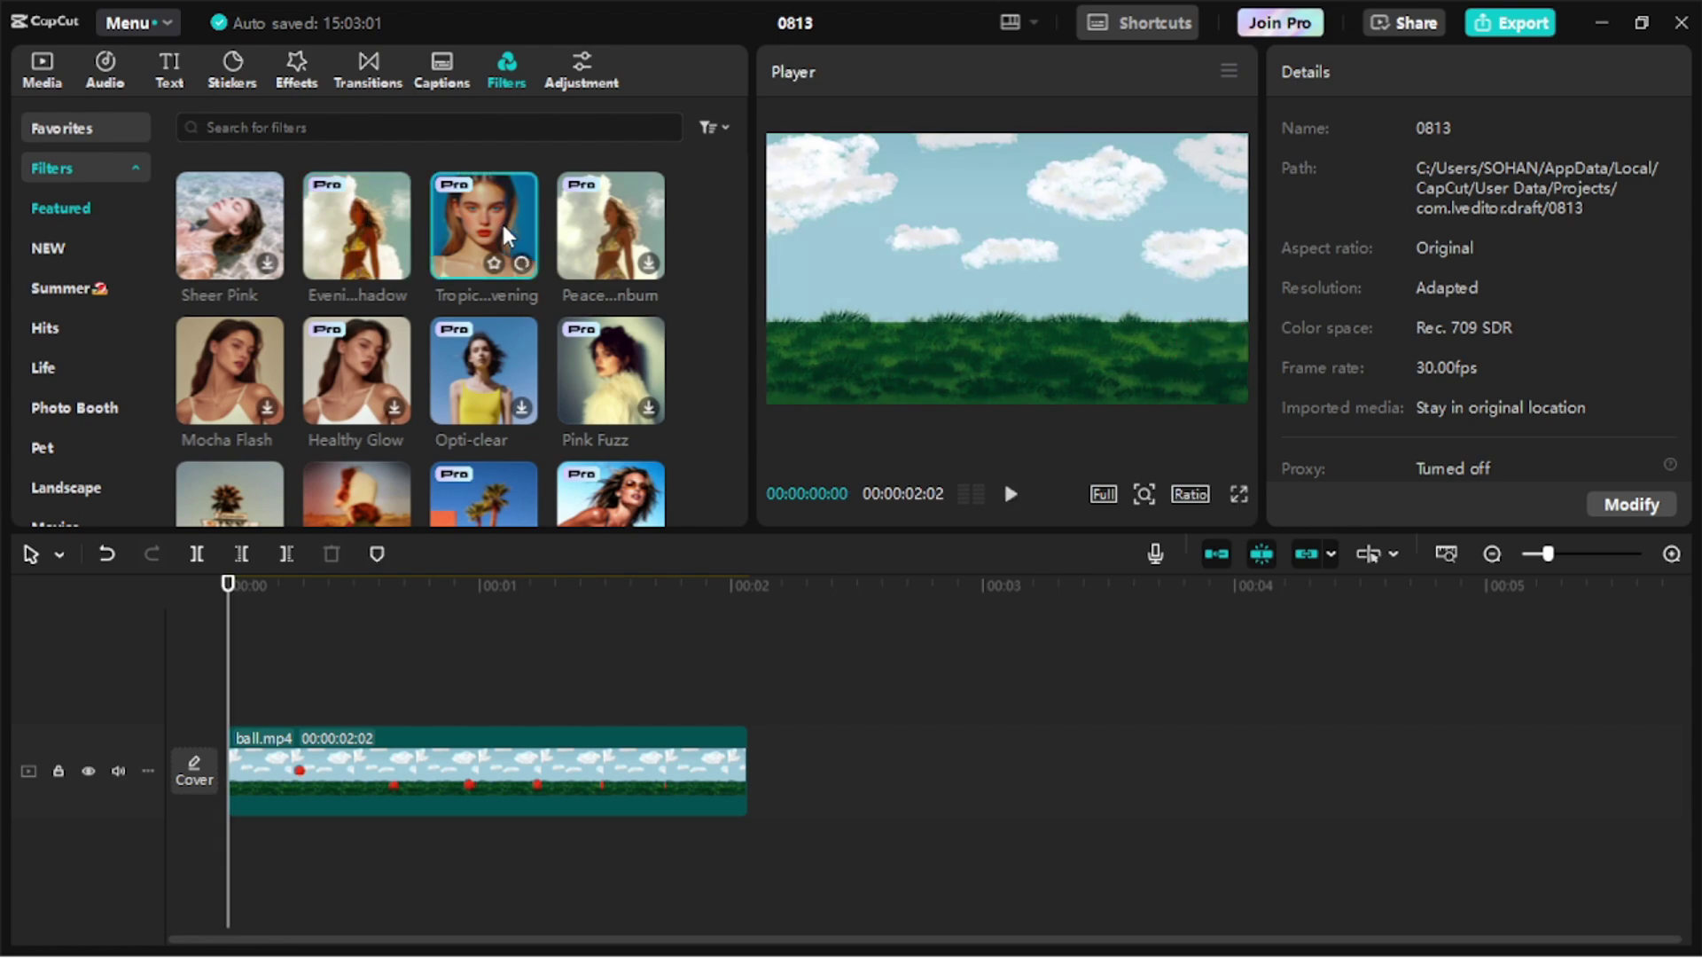
{"action": "scroll", "coordinate": [502, 220], "scroll_direction": "down", "scroll_amount": 1}
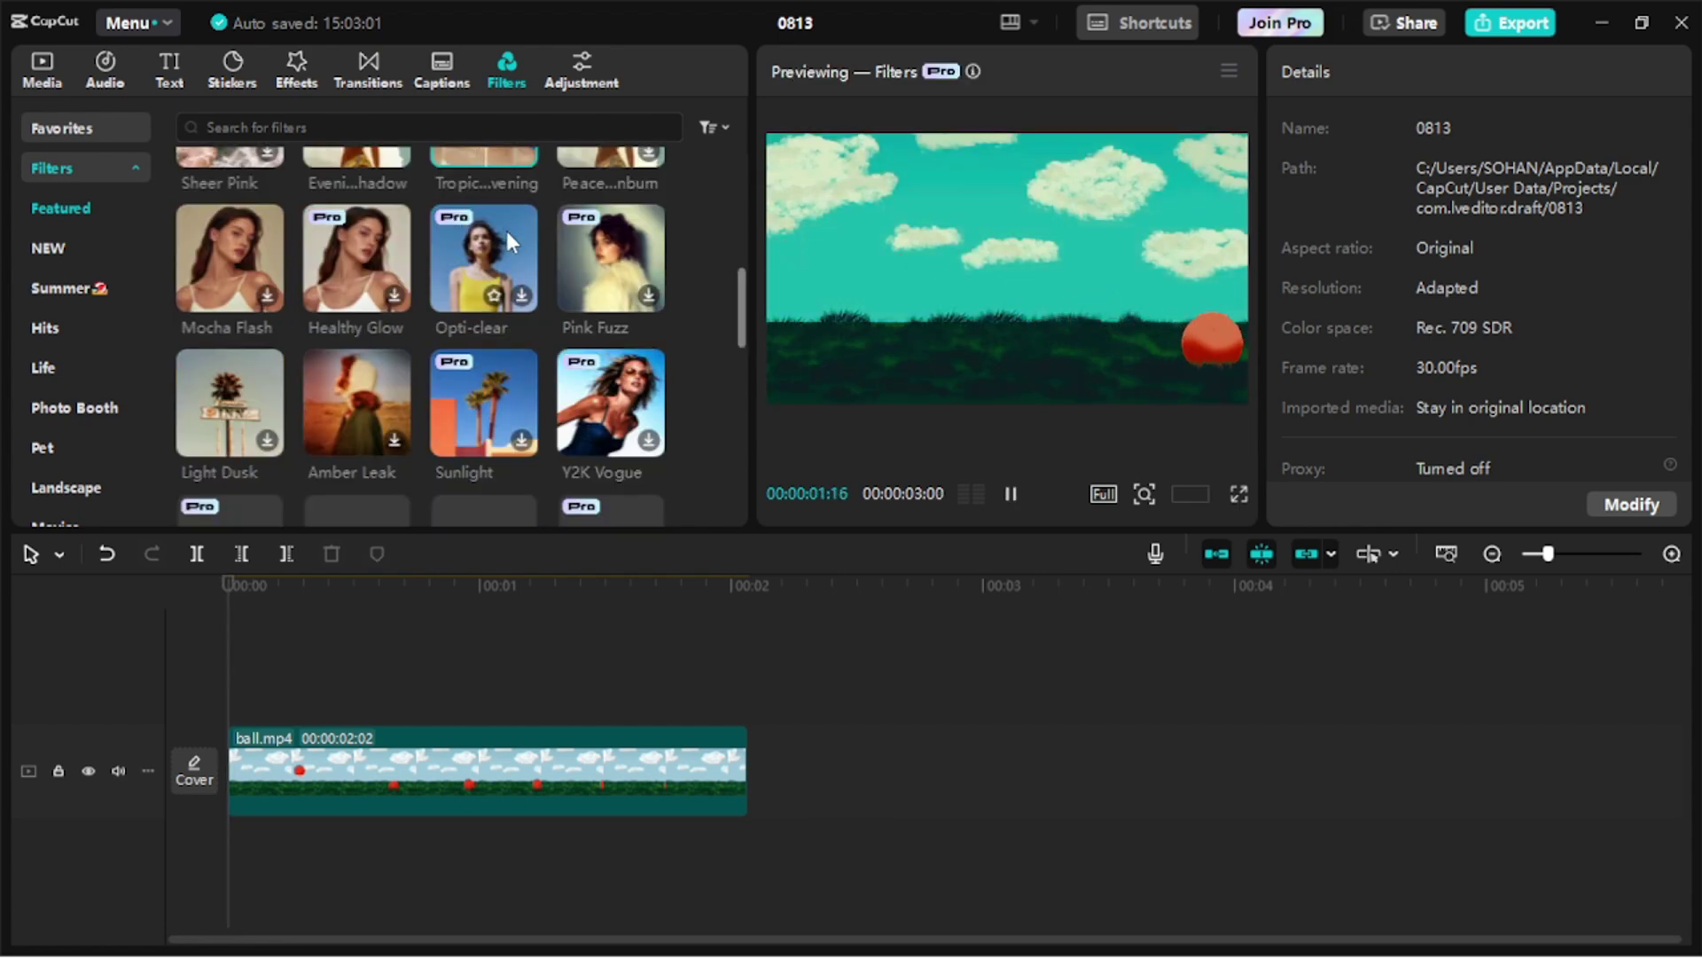
Step: Preview the Healthy Glow, Pink Fuzz, Nordic House and Ocean Tan filters on the ball clip
{"action": "left_click", "coordinate": [339, 280]}
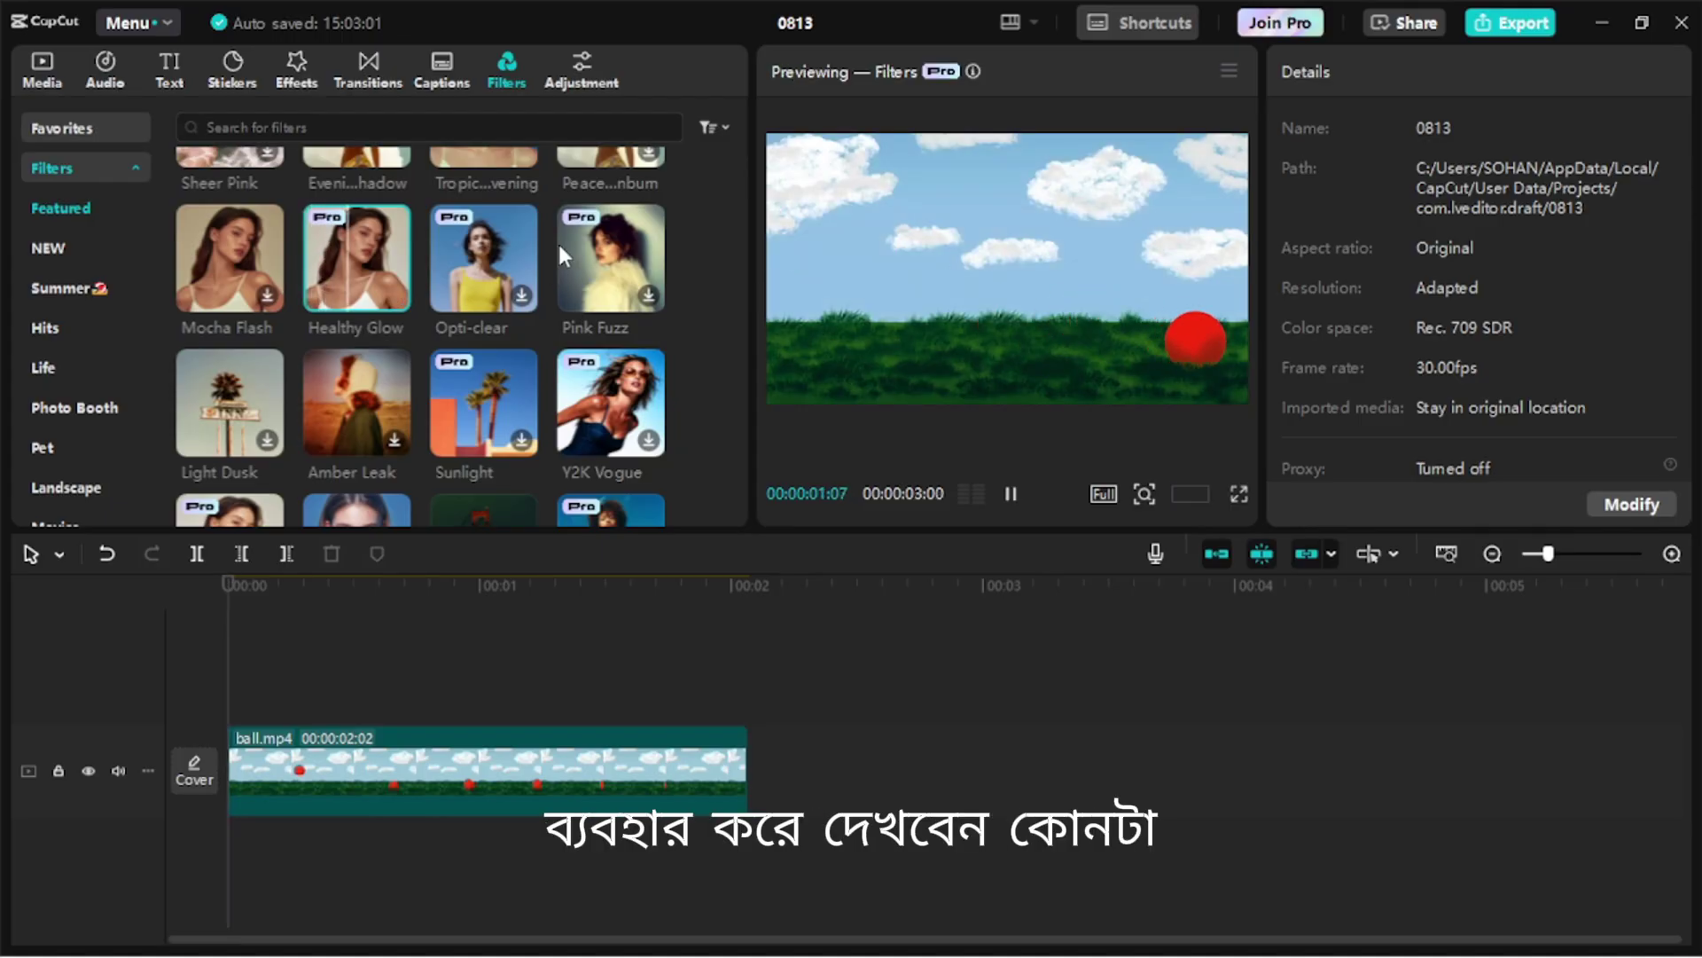
{"action": "left_click", "coordinate": [615, 265]}
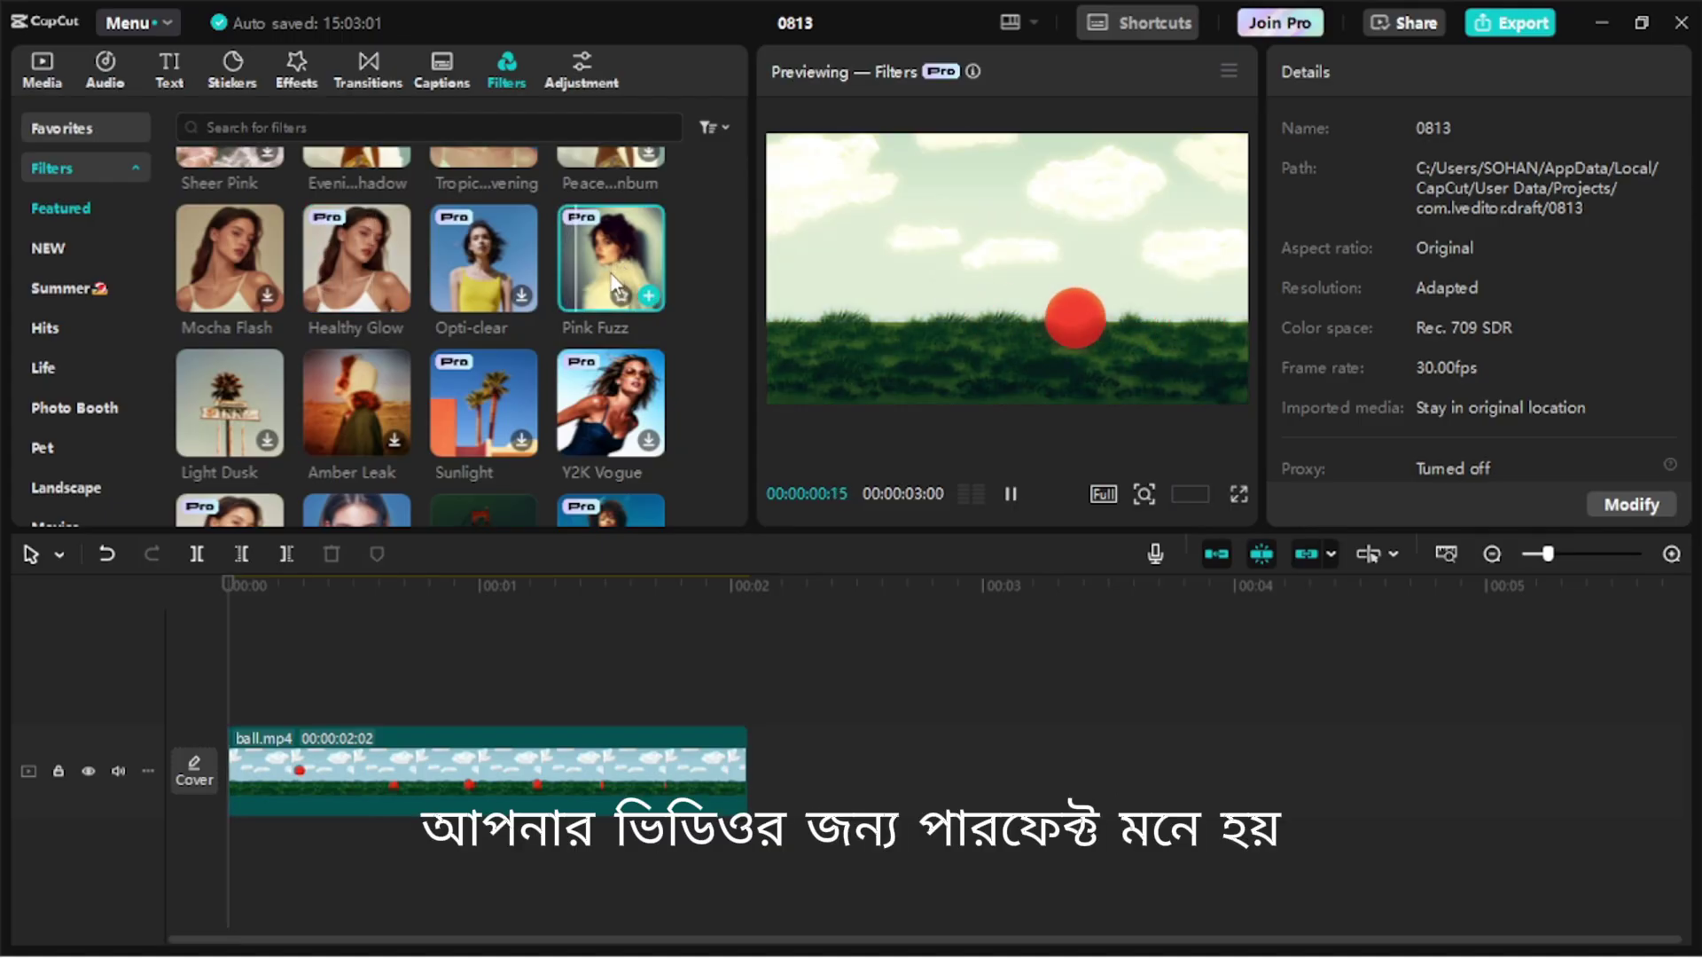
{"action": "scroll", "coordinate": [610, 277], "scroll_direction": "down", "scroll_amount": 3}
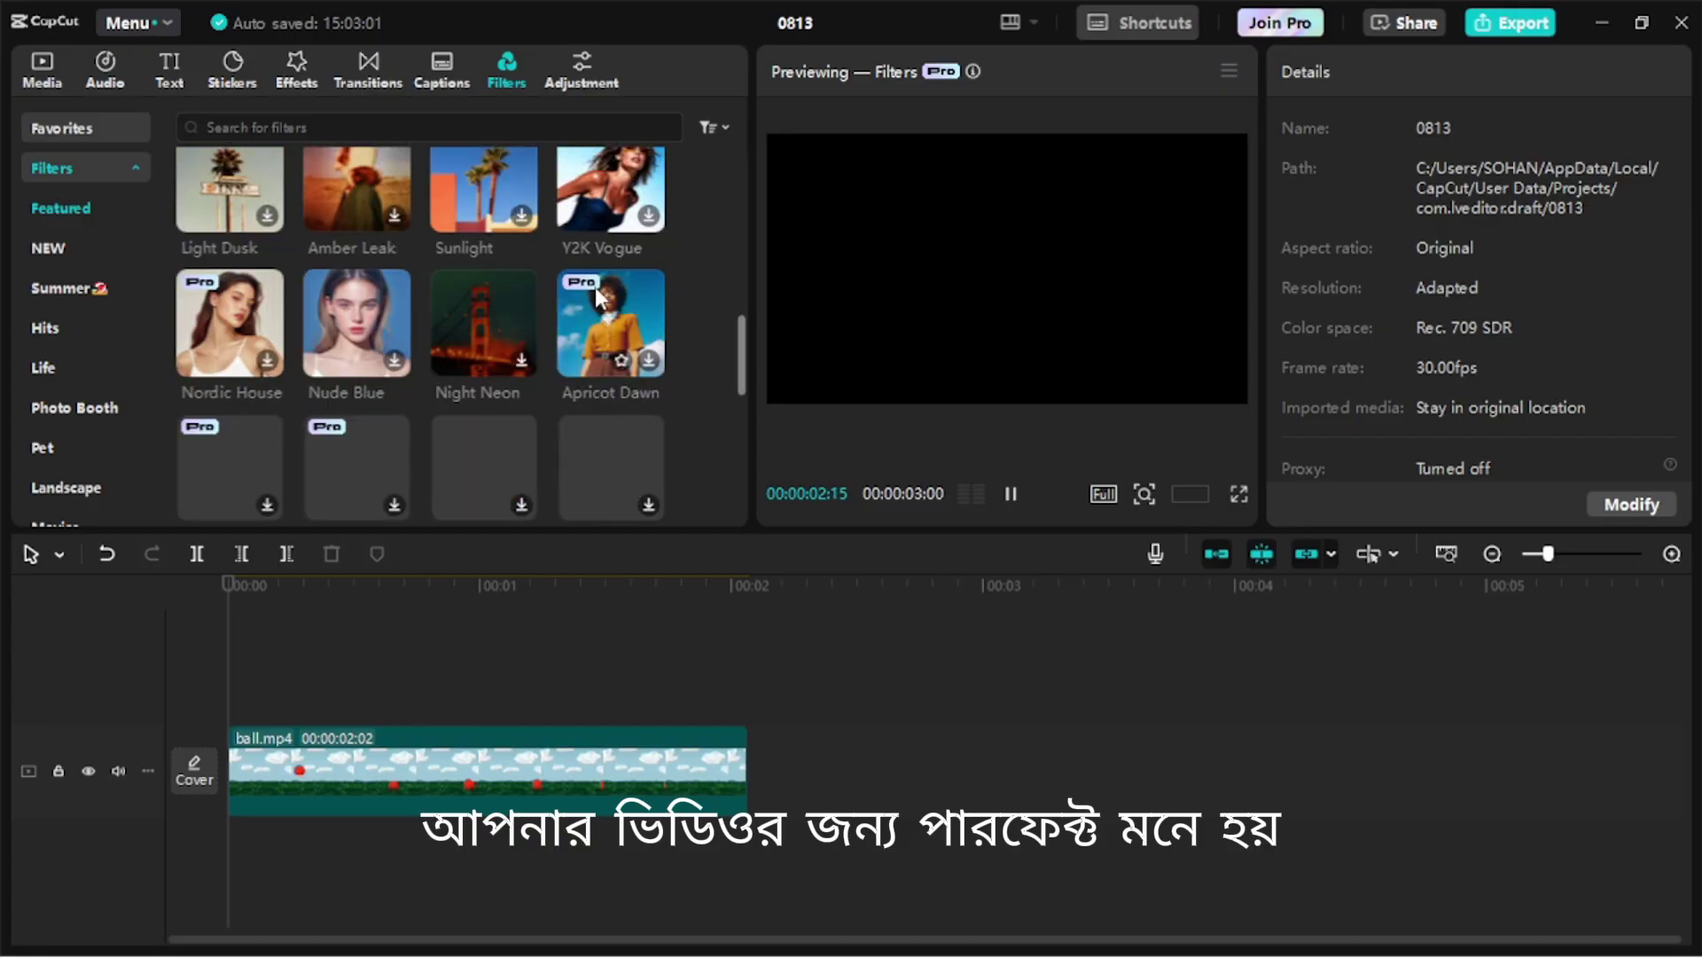
{"action": "left_click", "coordinate": [236, 307]}
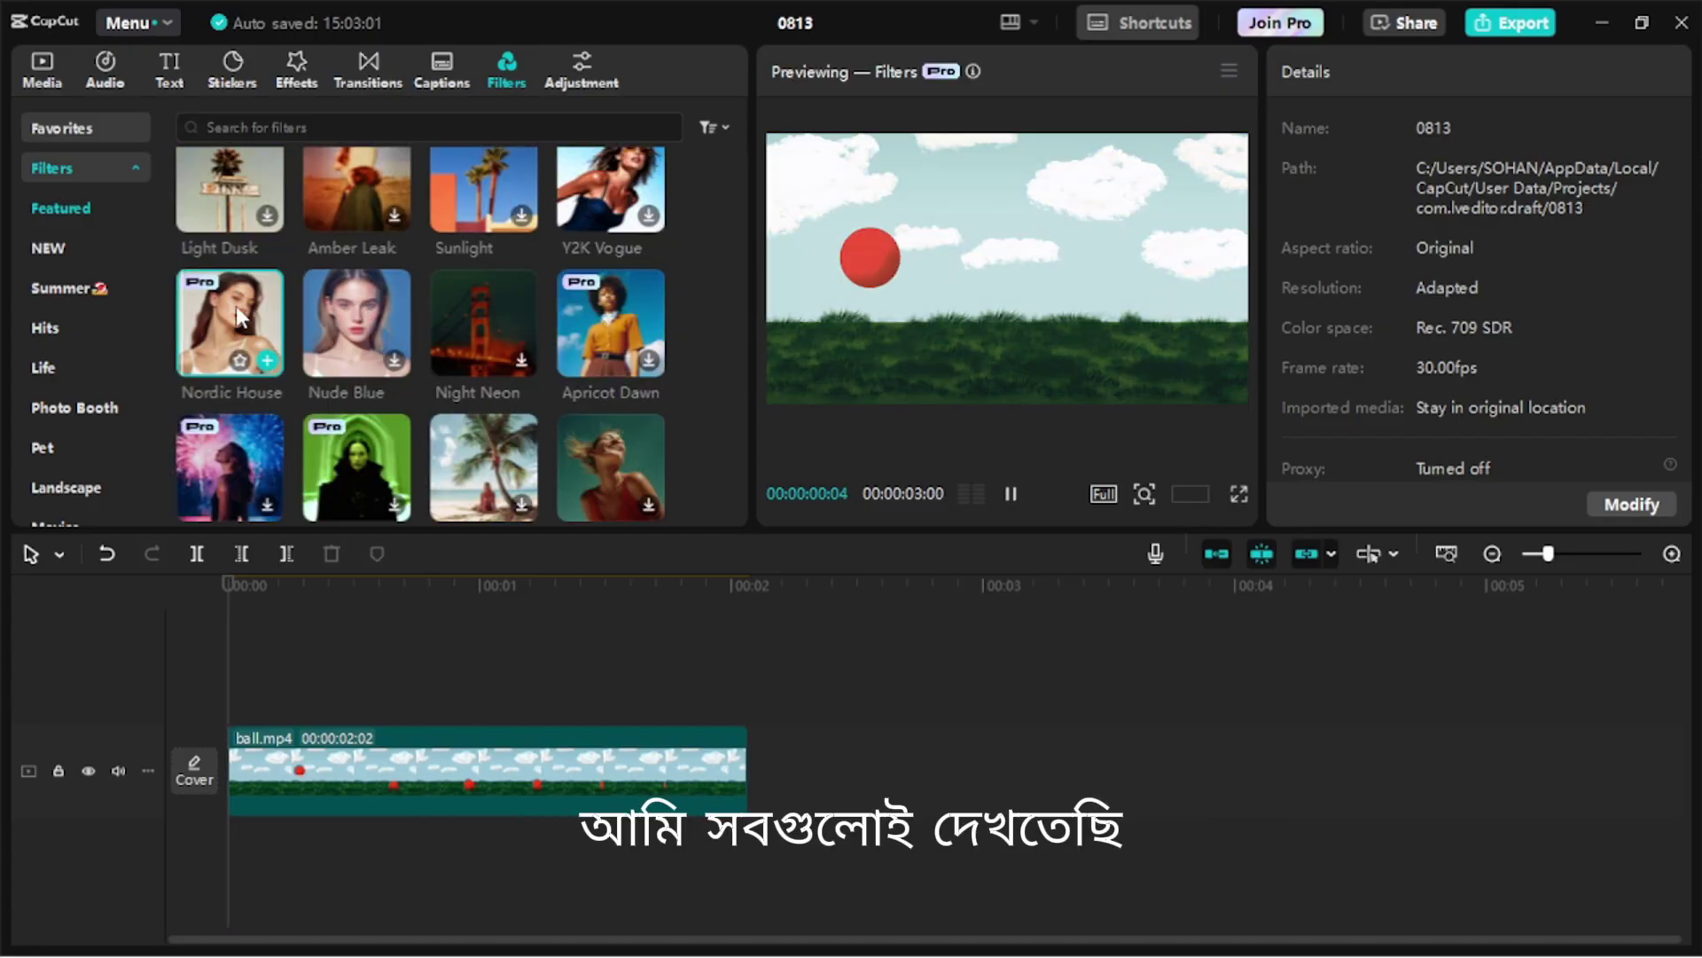
{"action": "scroll", "coordinate": [376, 275], "scroll_direction": "down", "scroll_amount": 3}
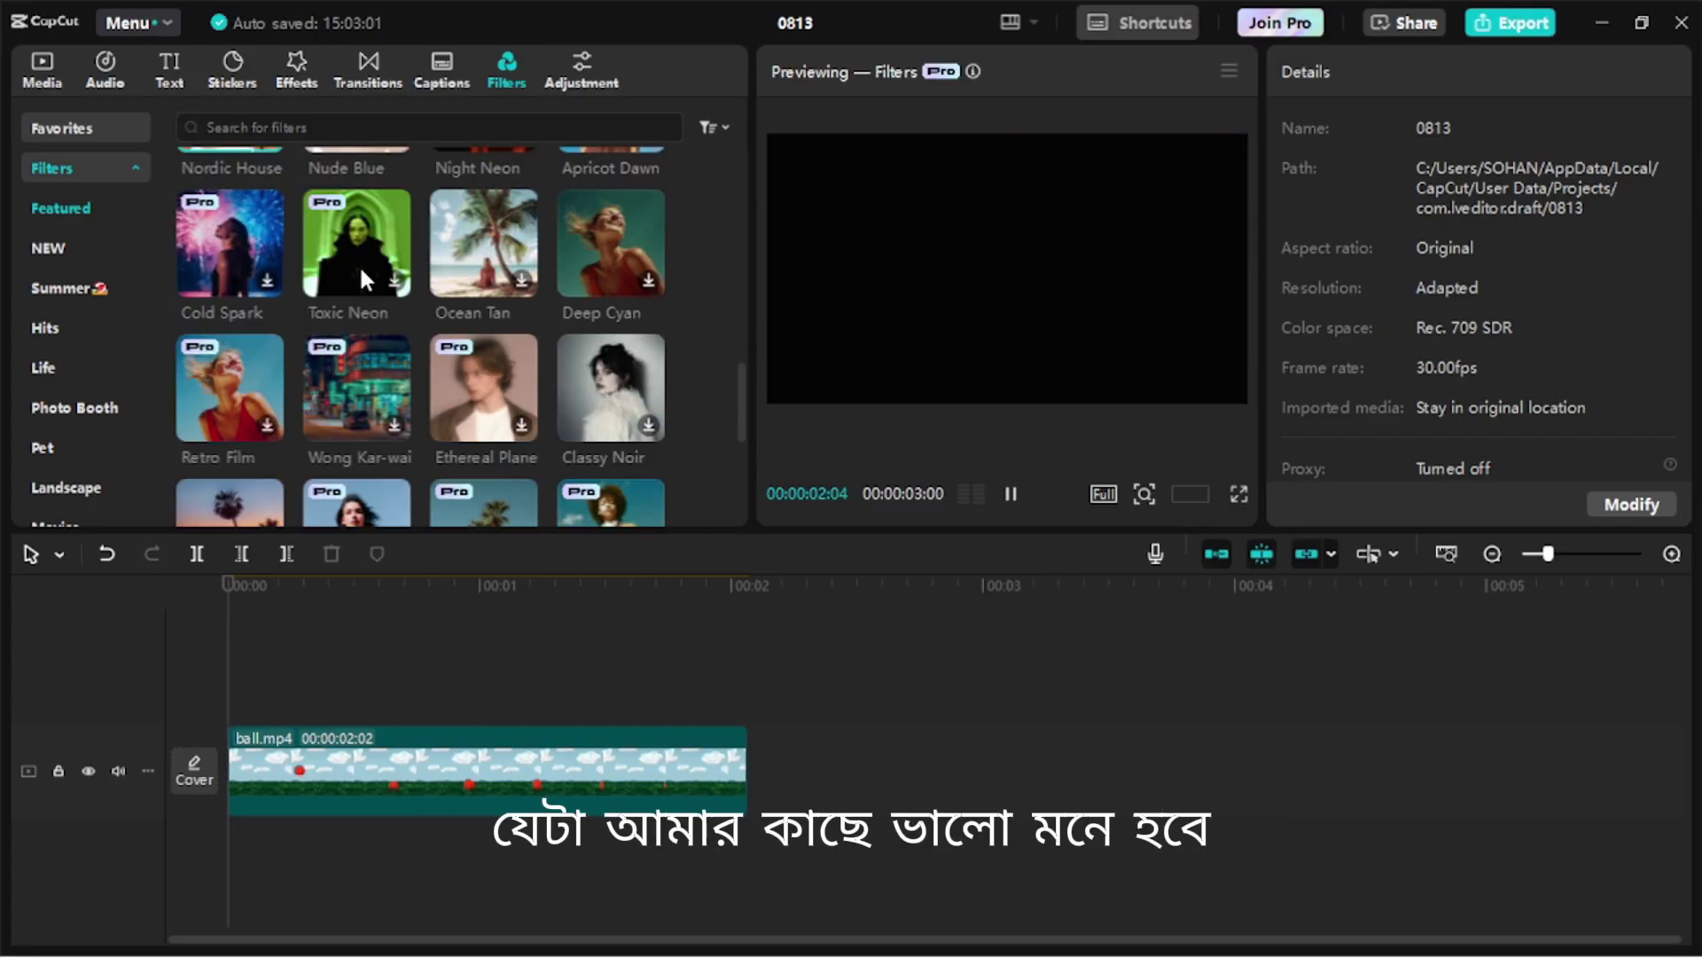
{"action": "left_click", "coordinate": [523, 242]}
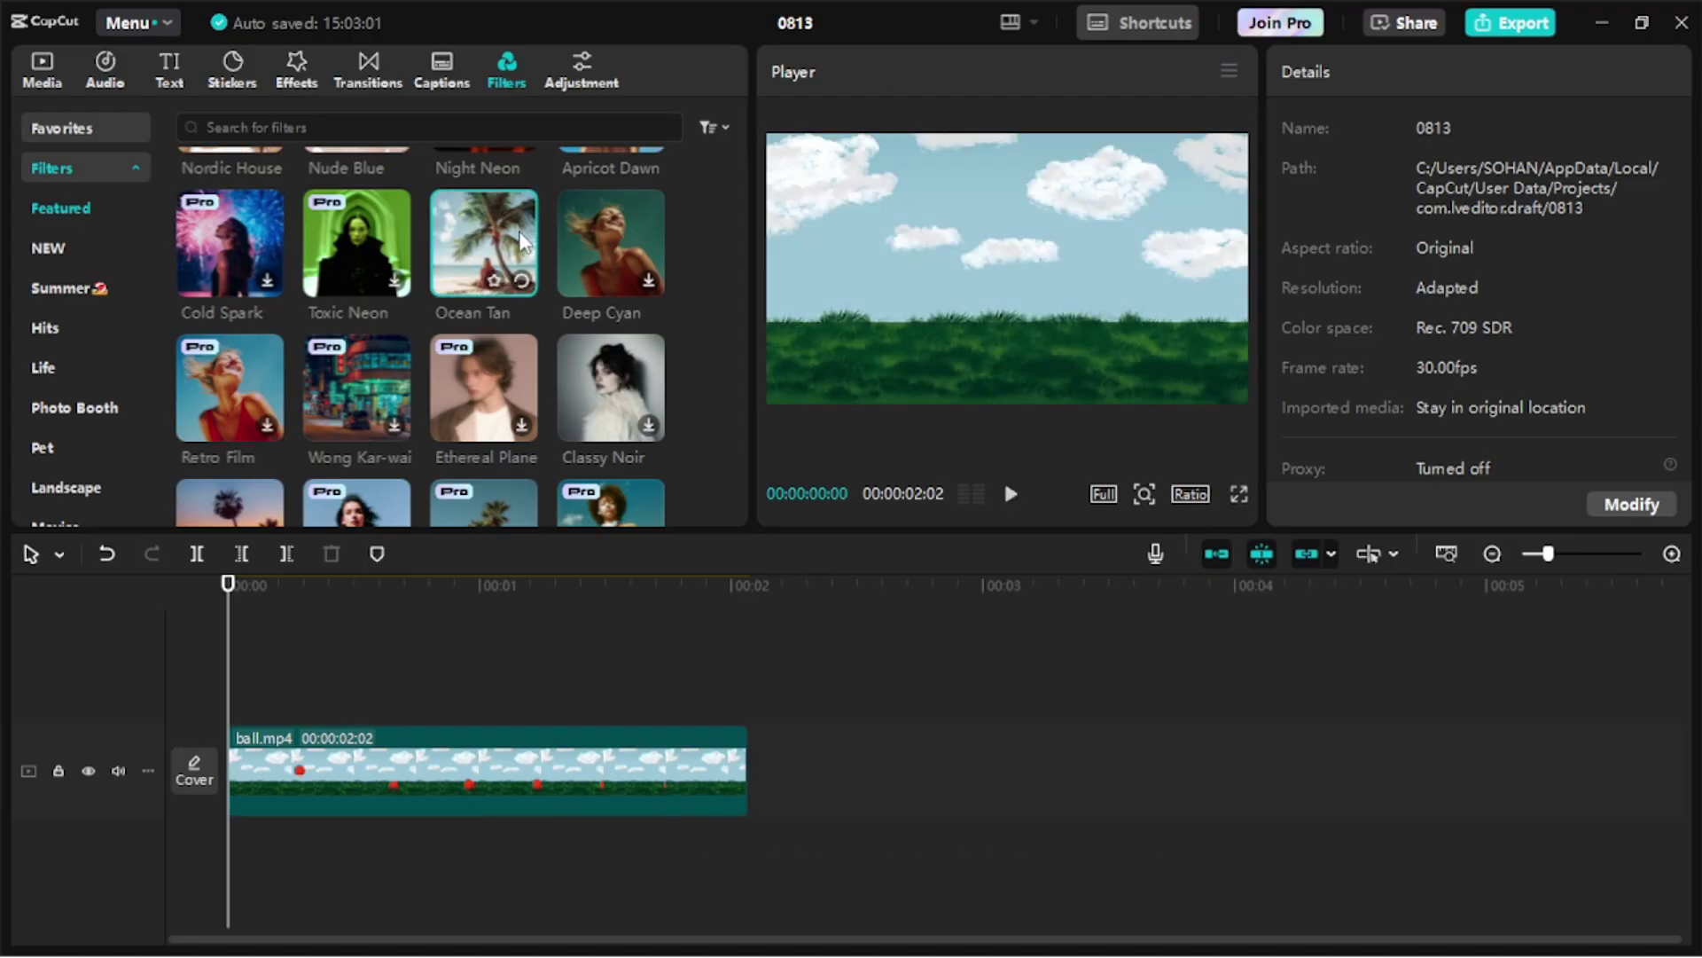
Step: Preview the first two Summer filters, starting with Cloudless Sea, and look through the rest of that category
{"action": "left_click", "coordinate": [90, 283]}
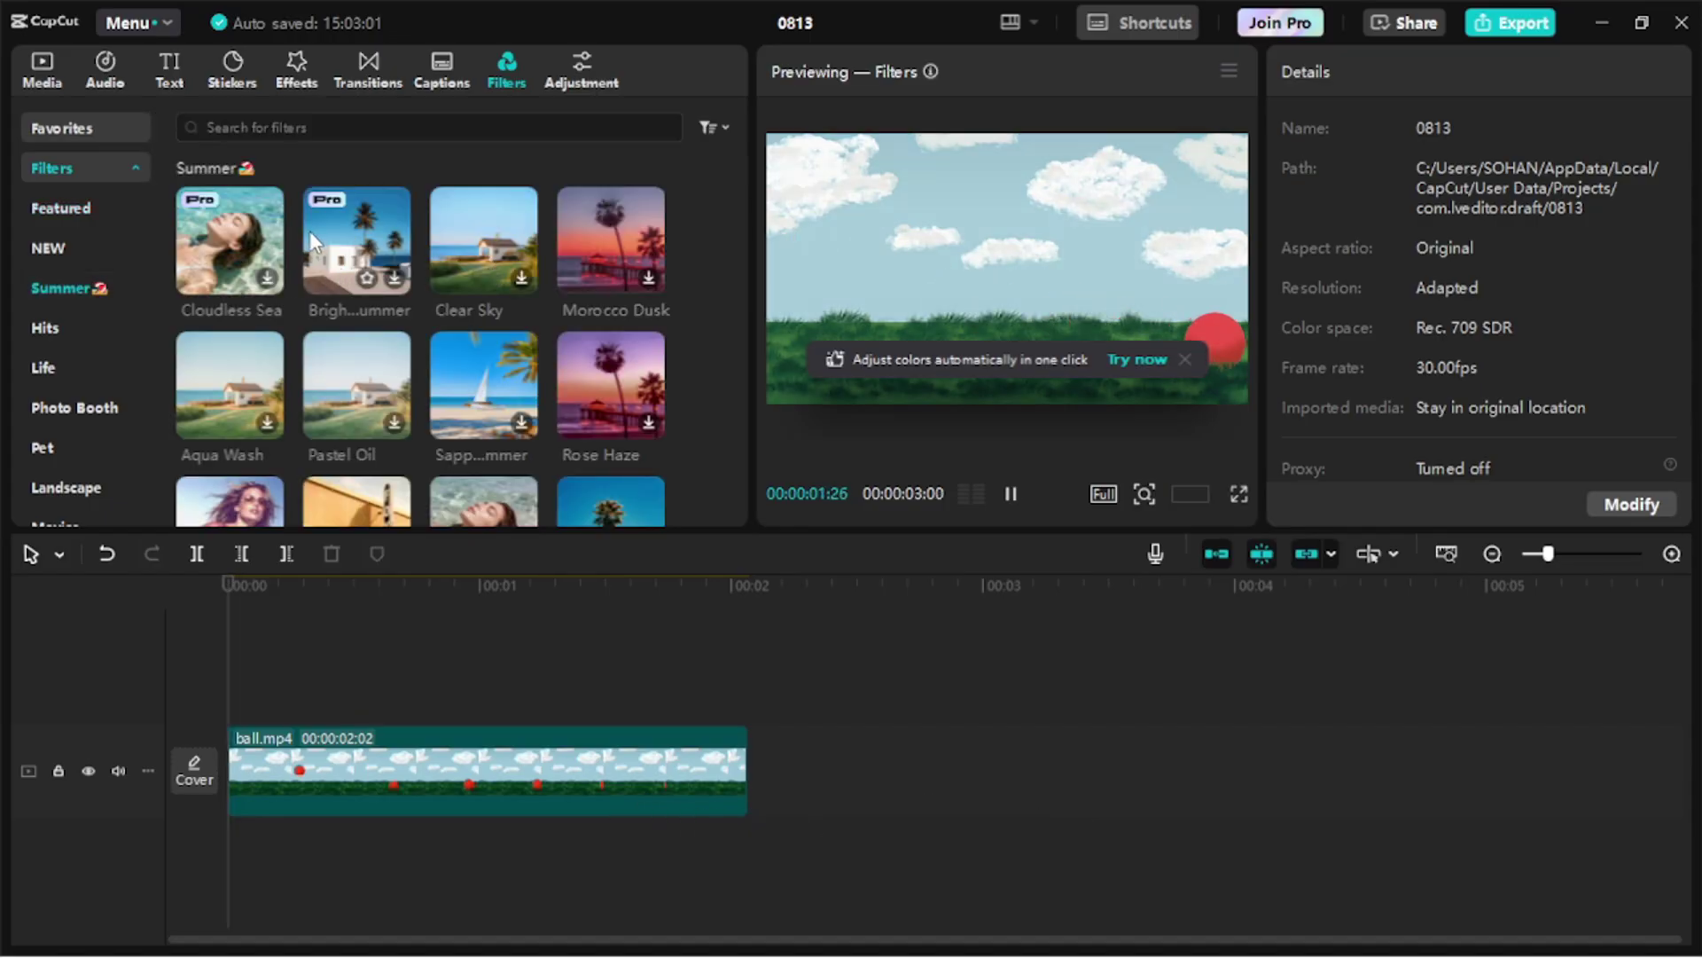
{"action": "left_click", "coordinate": [277, 229]}
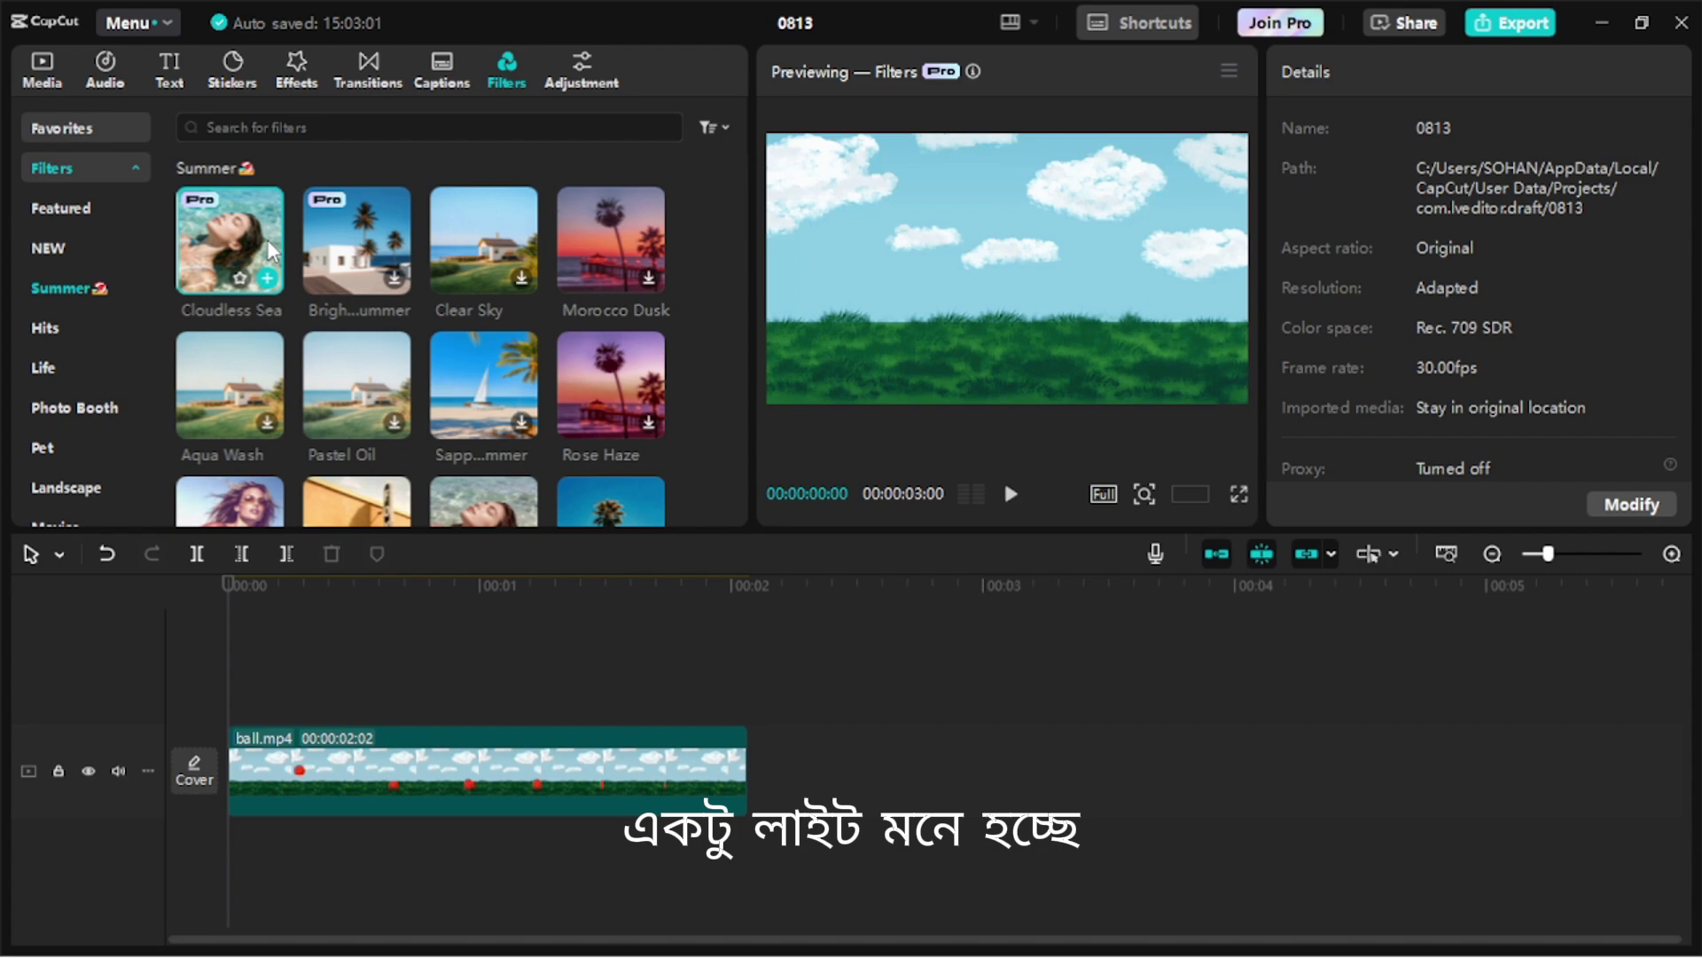
{"action": "left_click", "coordinate": [350, 240]}
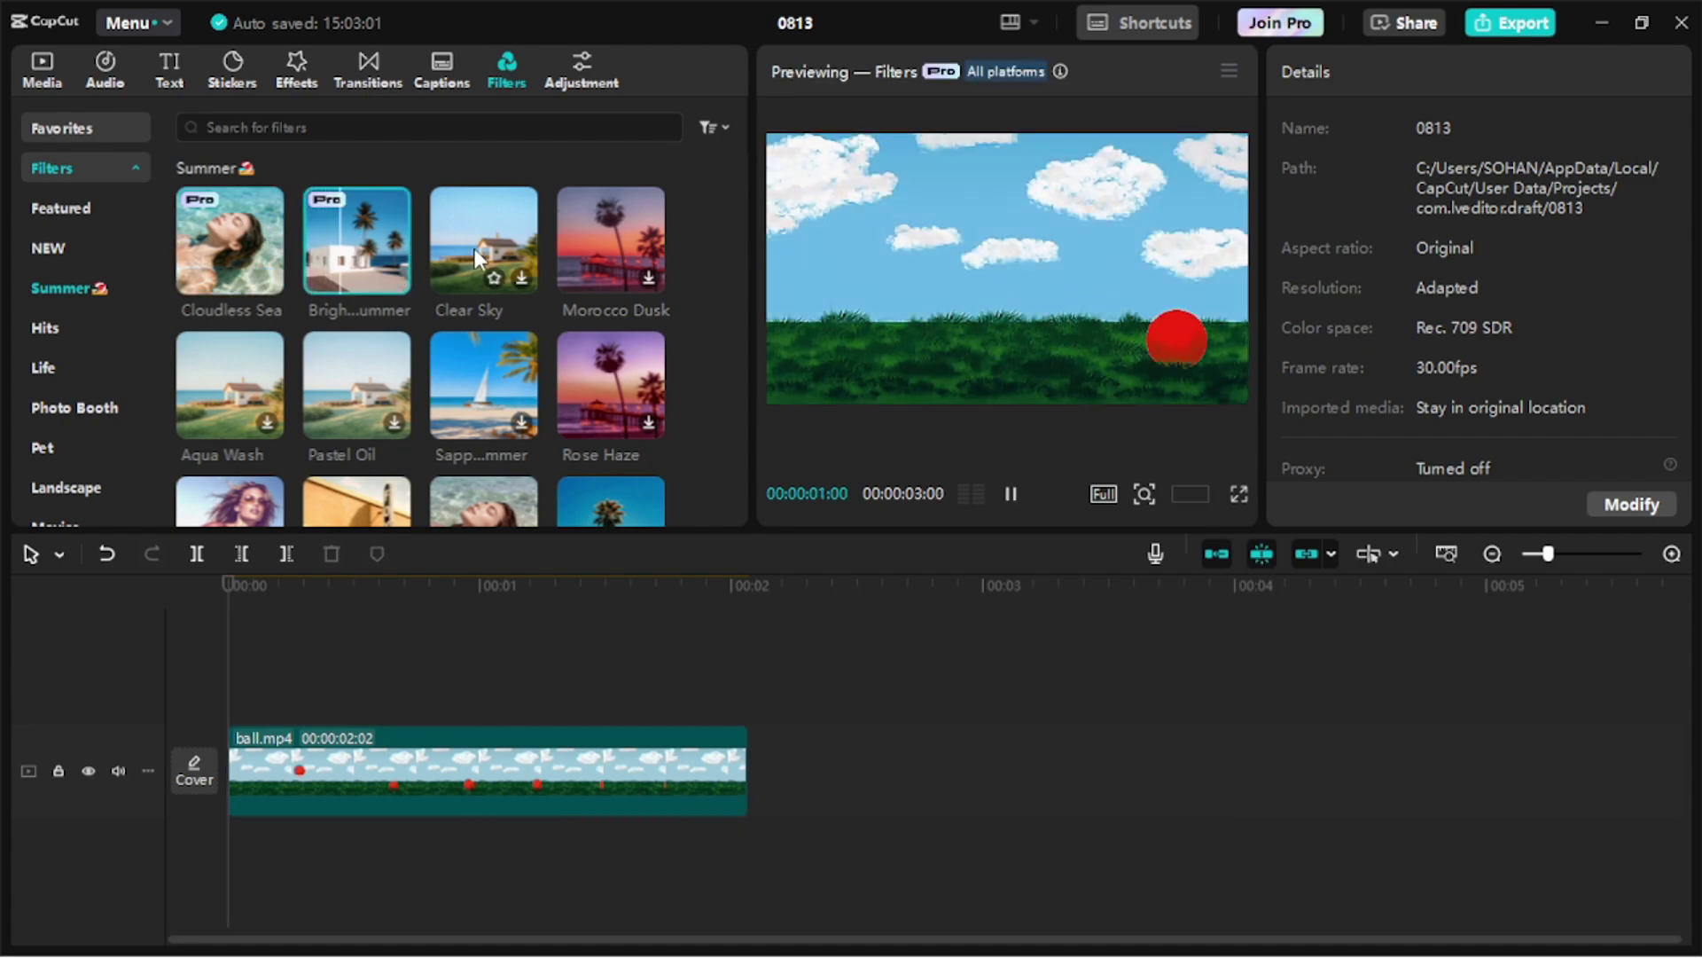
{"action": "scroll", "coordinate": [475, 250], "scroll_direction": "down", "scroll_amount": 2}
{"action": "scroll", "coordinate": [475, 248], "scroll_direction": "down", "scroll_amount": 4}
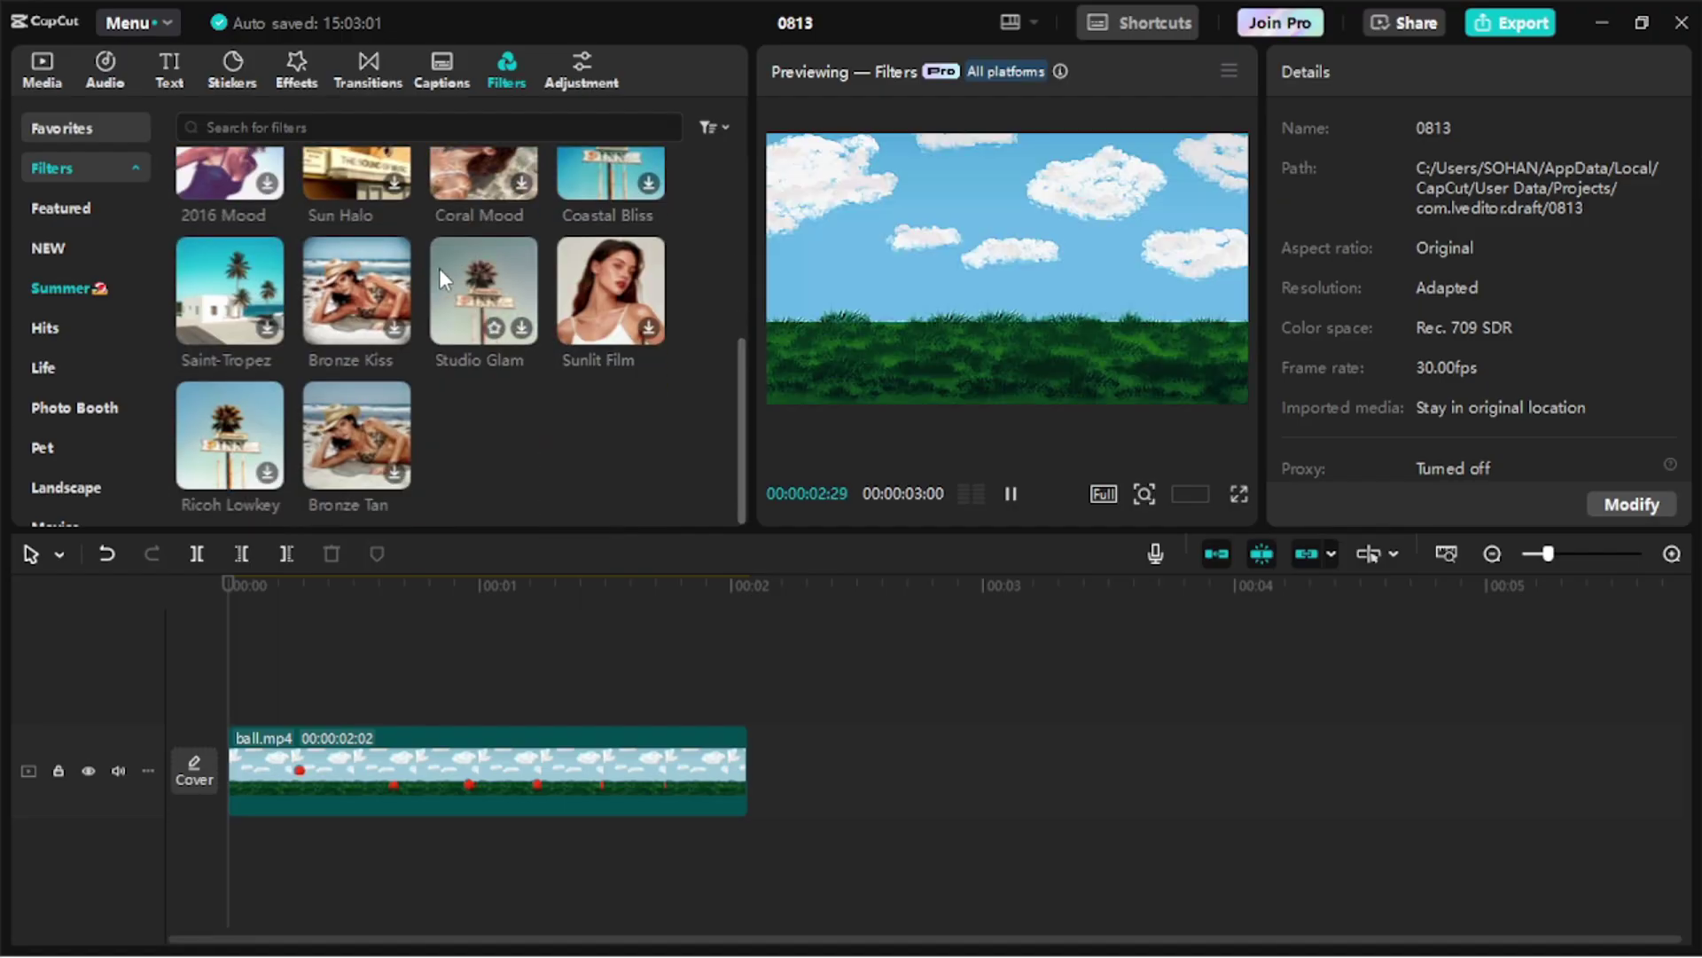
{"action": "scroll", "coordinate": [438, 268], "scroll_direction": "up", "scroll_amount": 5}
{"action": "scroll", "coordinate": [437, 271], "scroll_direction": "up", "scroll_amount": 1}
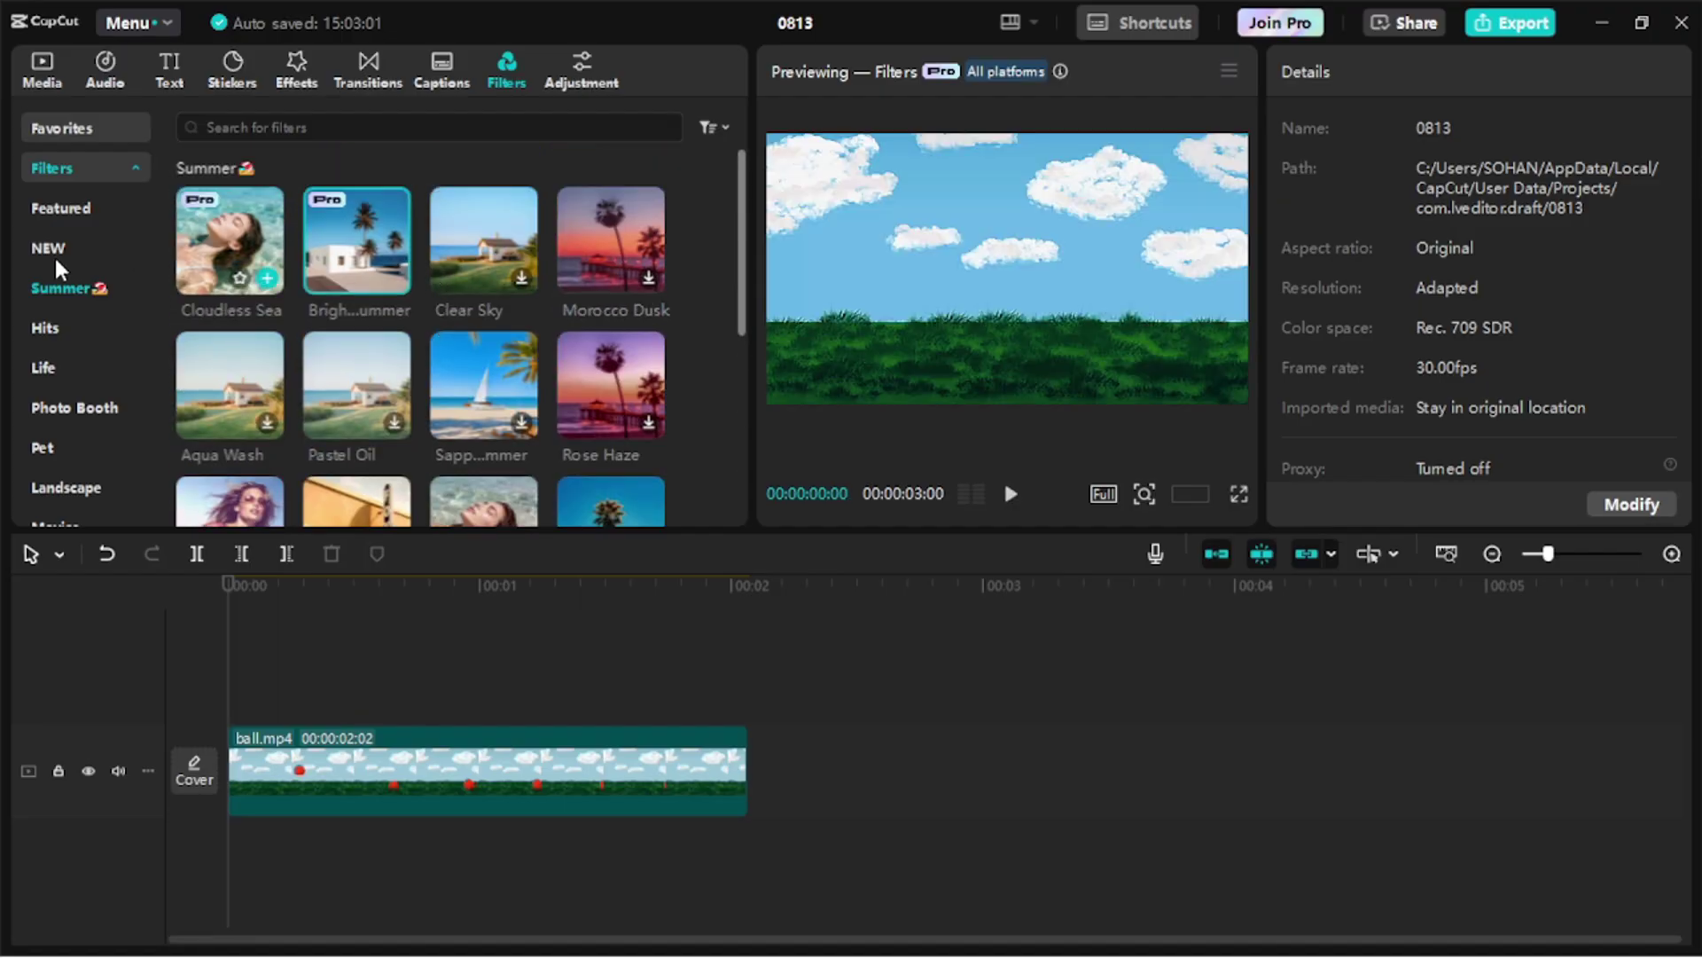
Step: Compare the Colorful Universe and Spring Glow filters from the Life category on the ball clip
{"action": "left_click", "coordinate": [73, 367]}
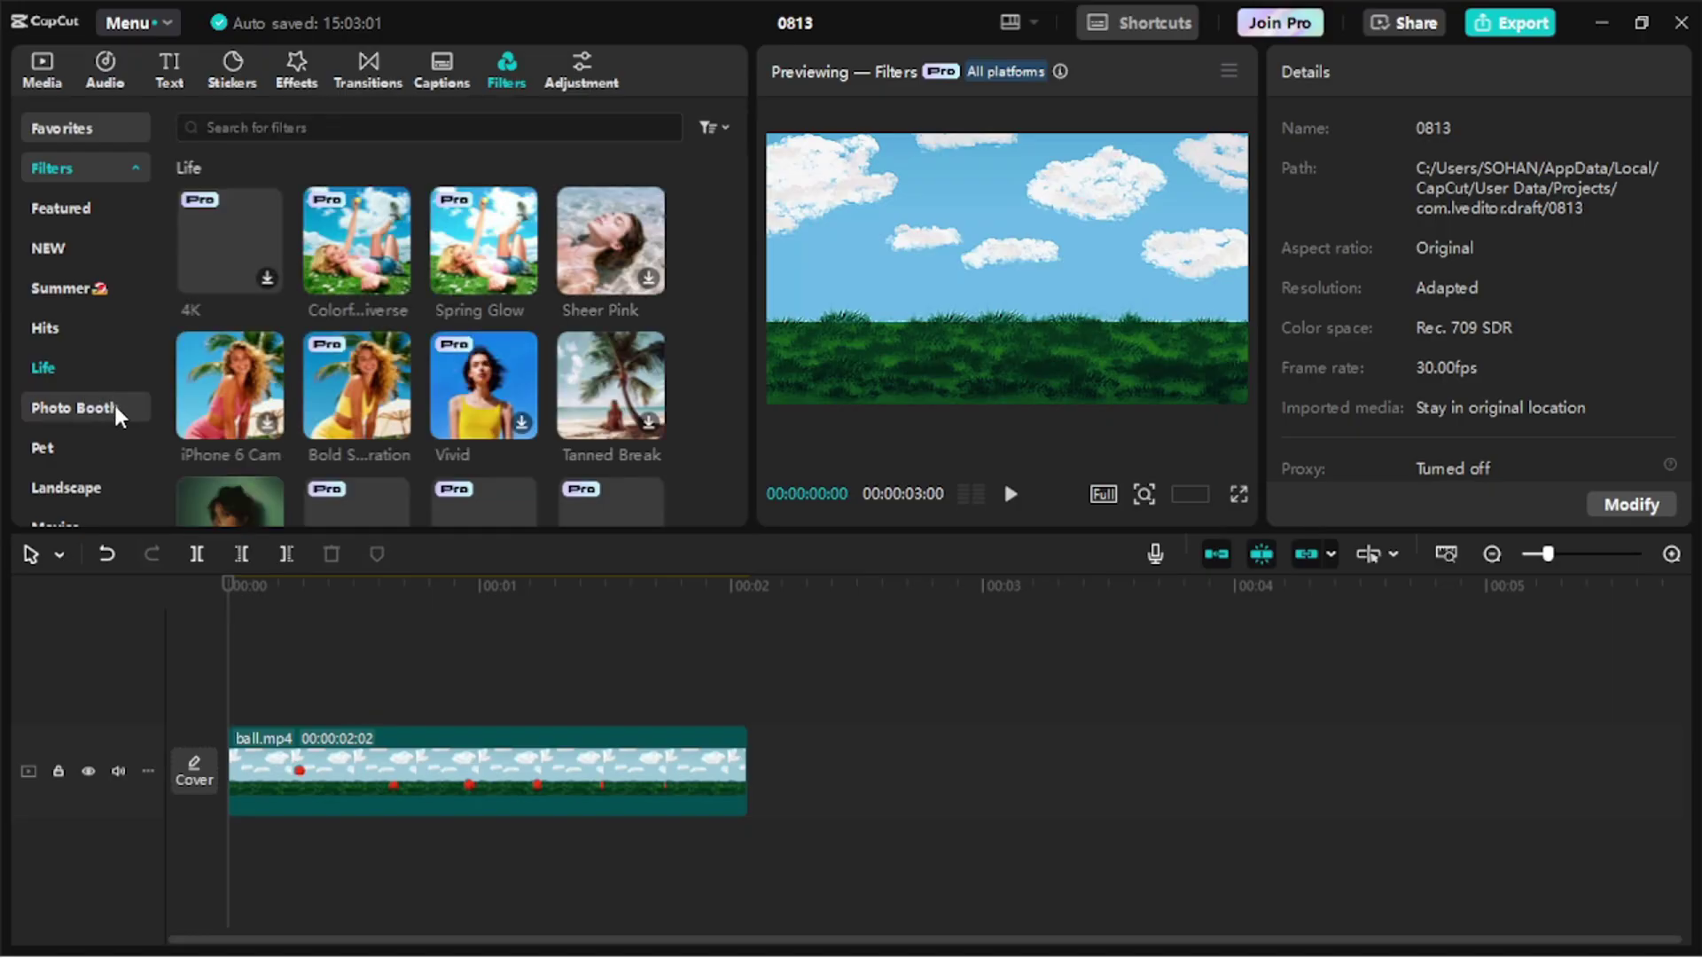
{"action": "left_click", "coordinate": [356, 253]}
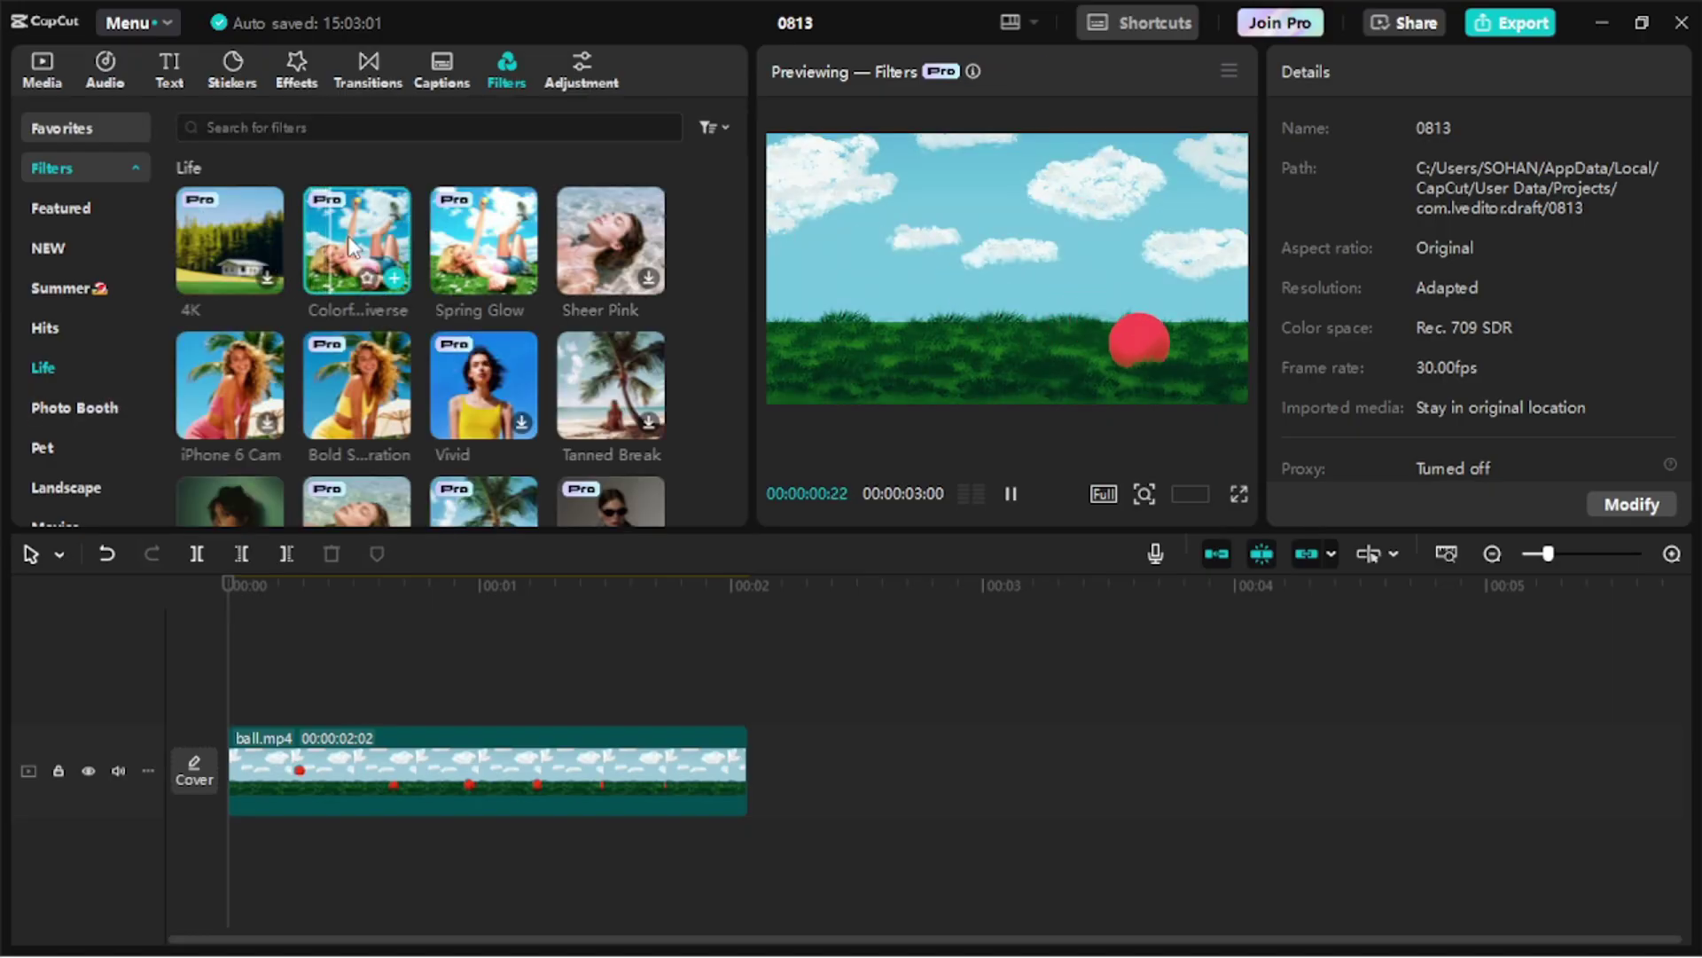
{"action": "left_click", "coordinate": [516, 221]}
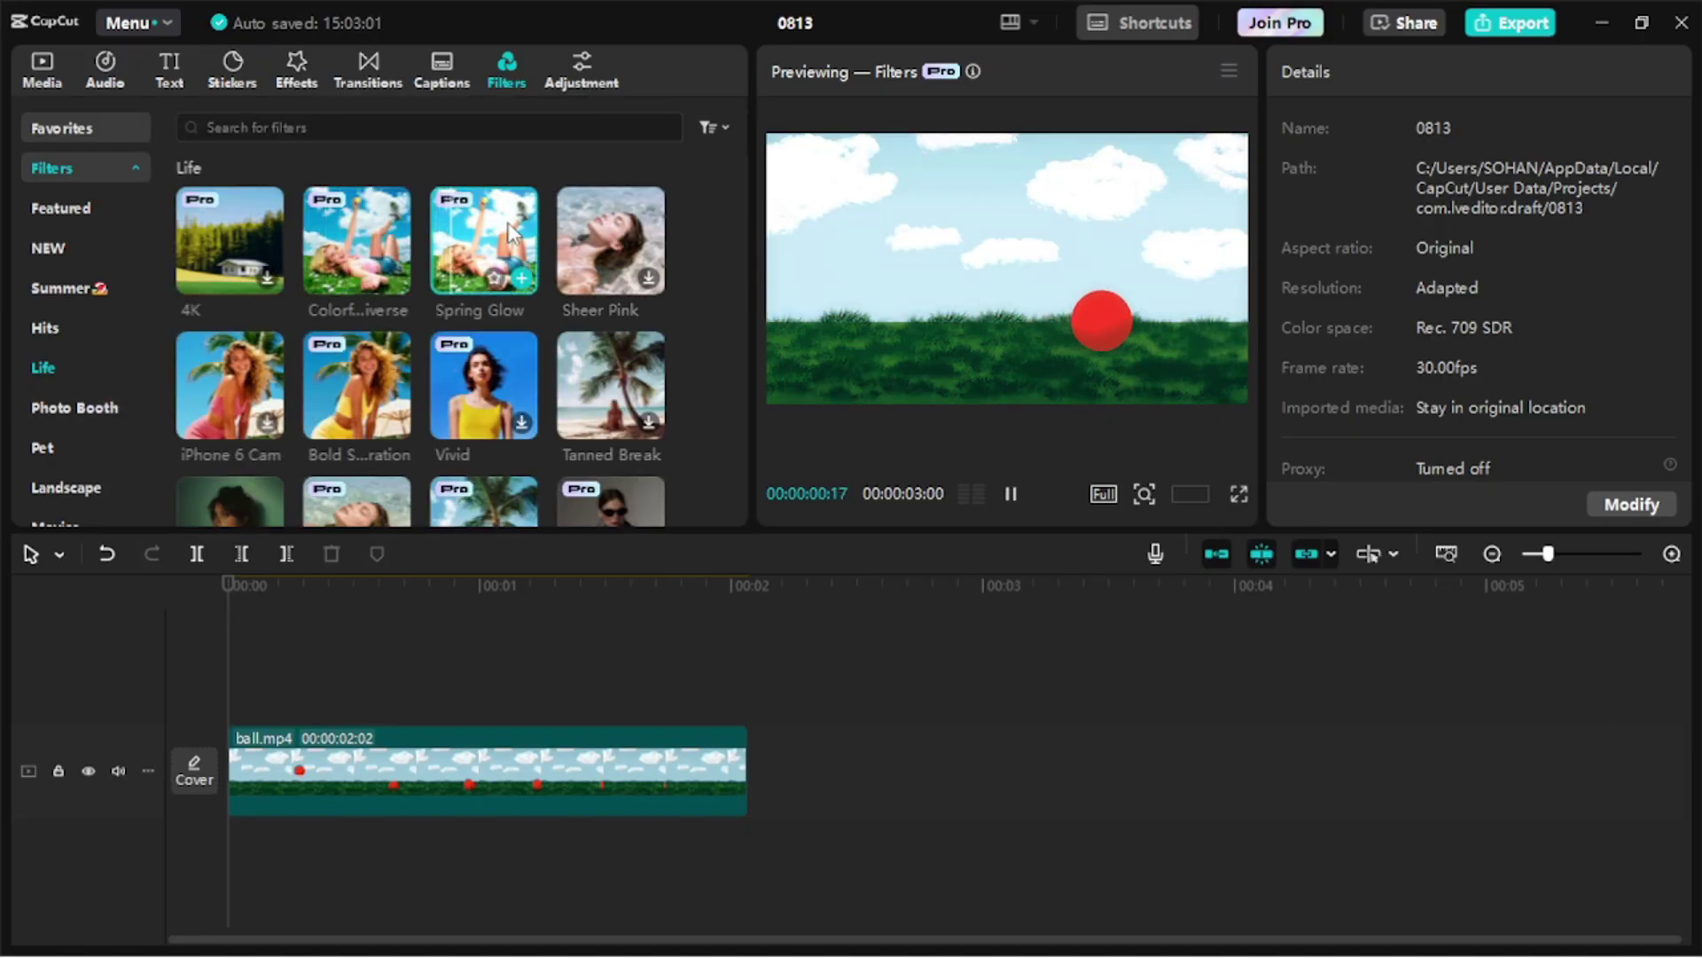
{"action": "left_click", "coordinate": [373, 233]}
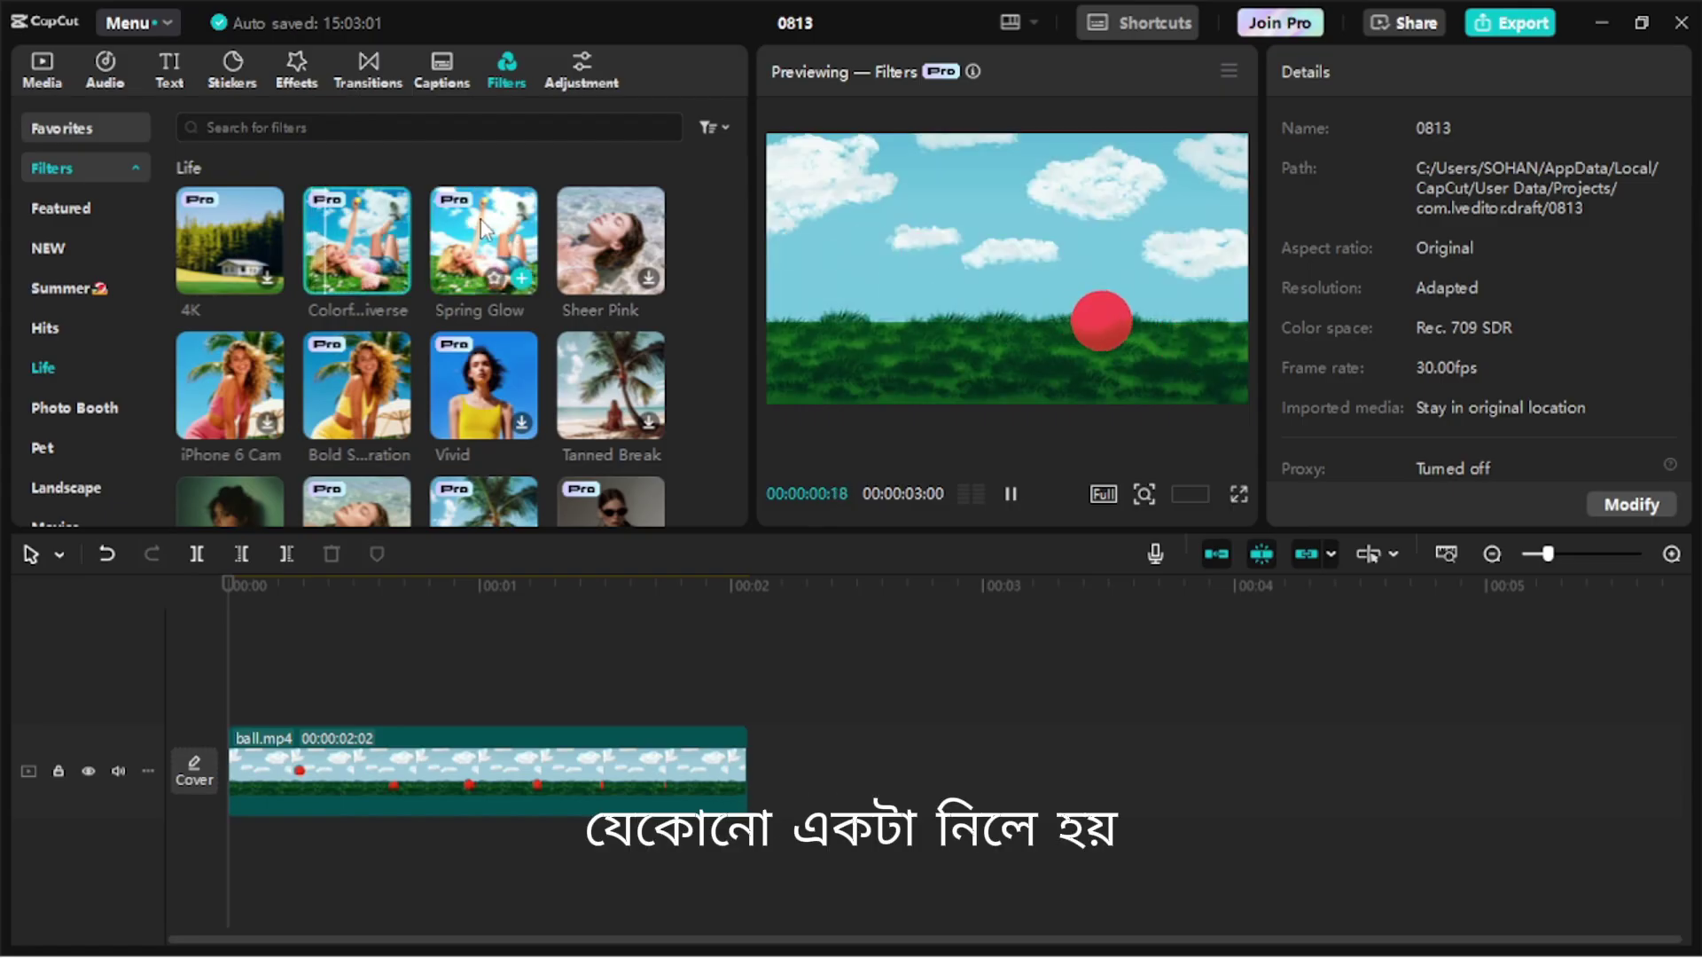
{"action": "left_click", "coordinate": [481, 218]}
{"action": "left_click", "coordinate": [371, 227]}
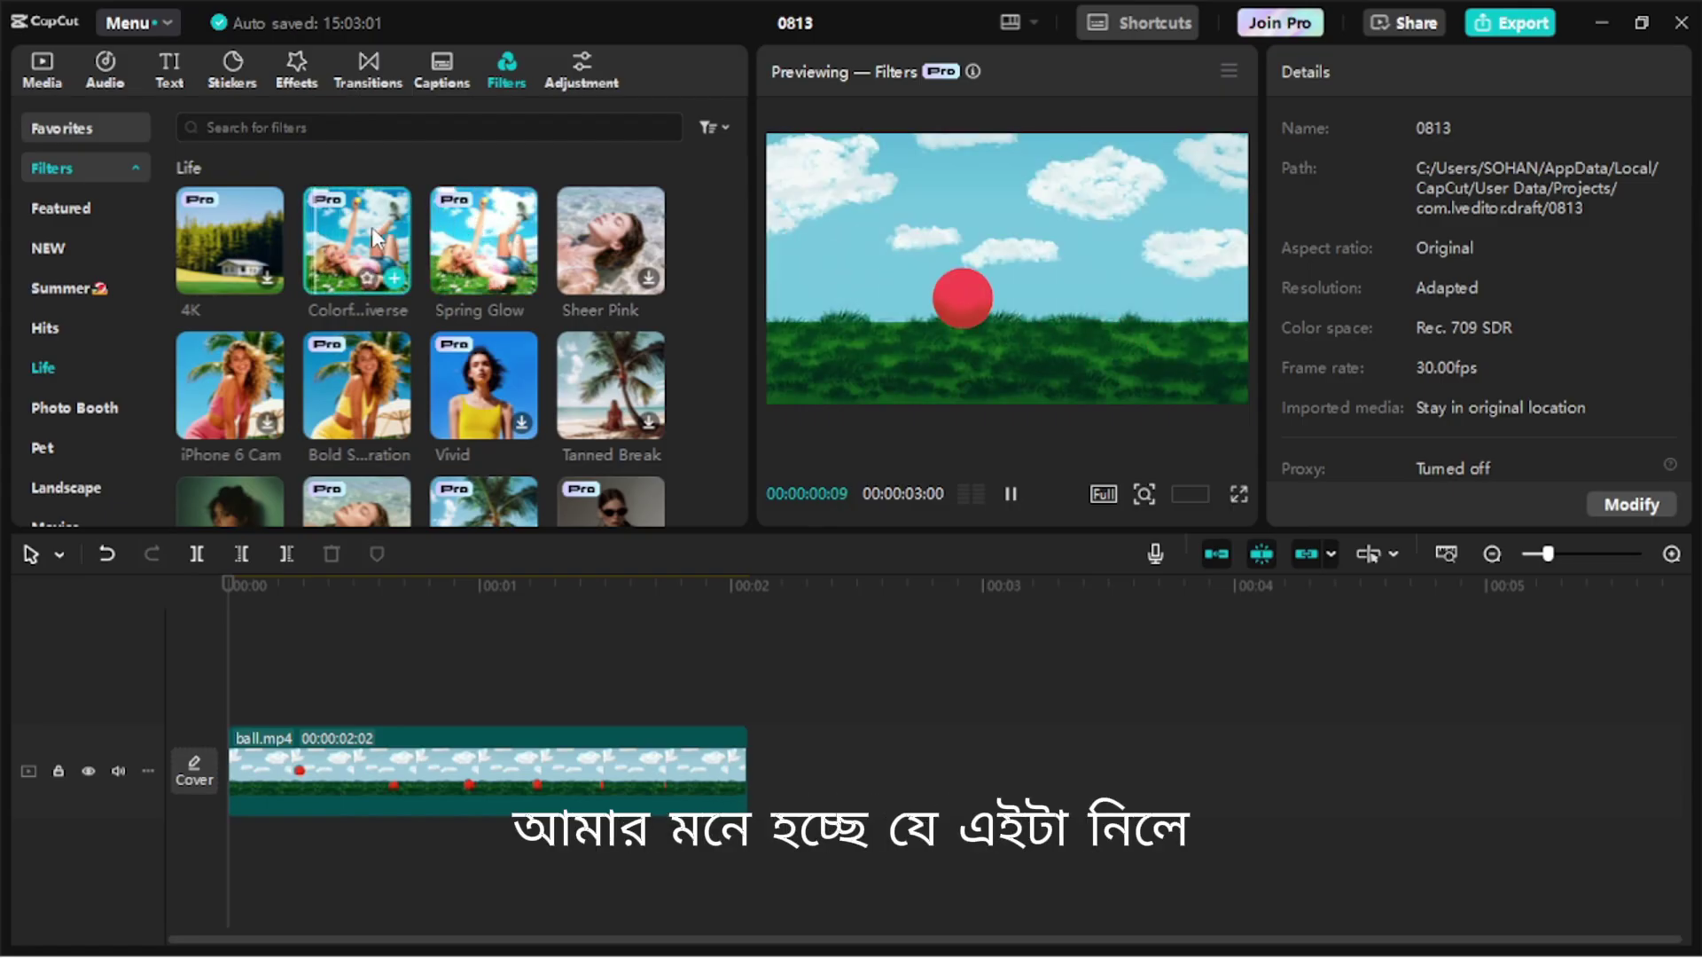
Step: Preview the 4K and iPhone 6 Cam filters and the one beside Vivid, and return to Colorful Universe
{"action": "left_click", "coordinate": [233, 260]}
{"action": "left_click", "coordinate": [236, 413]}
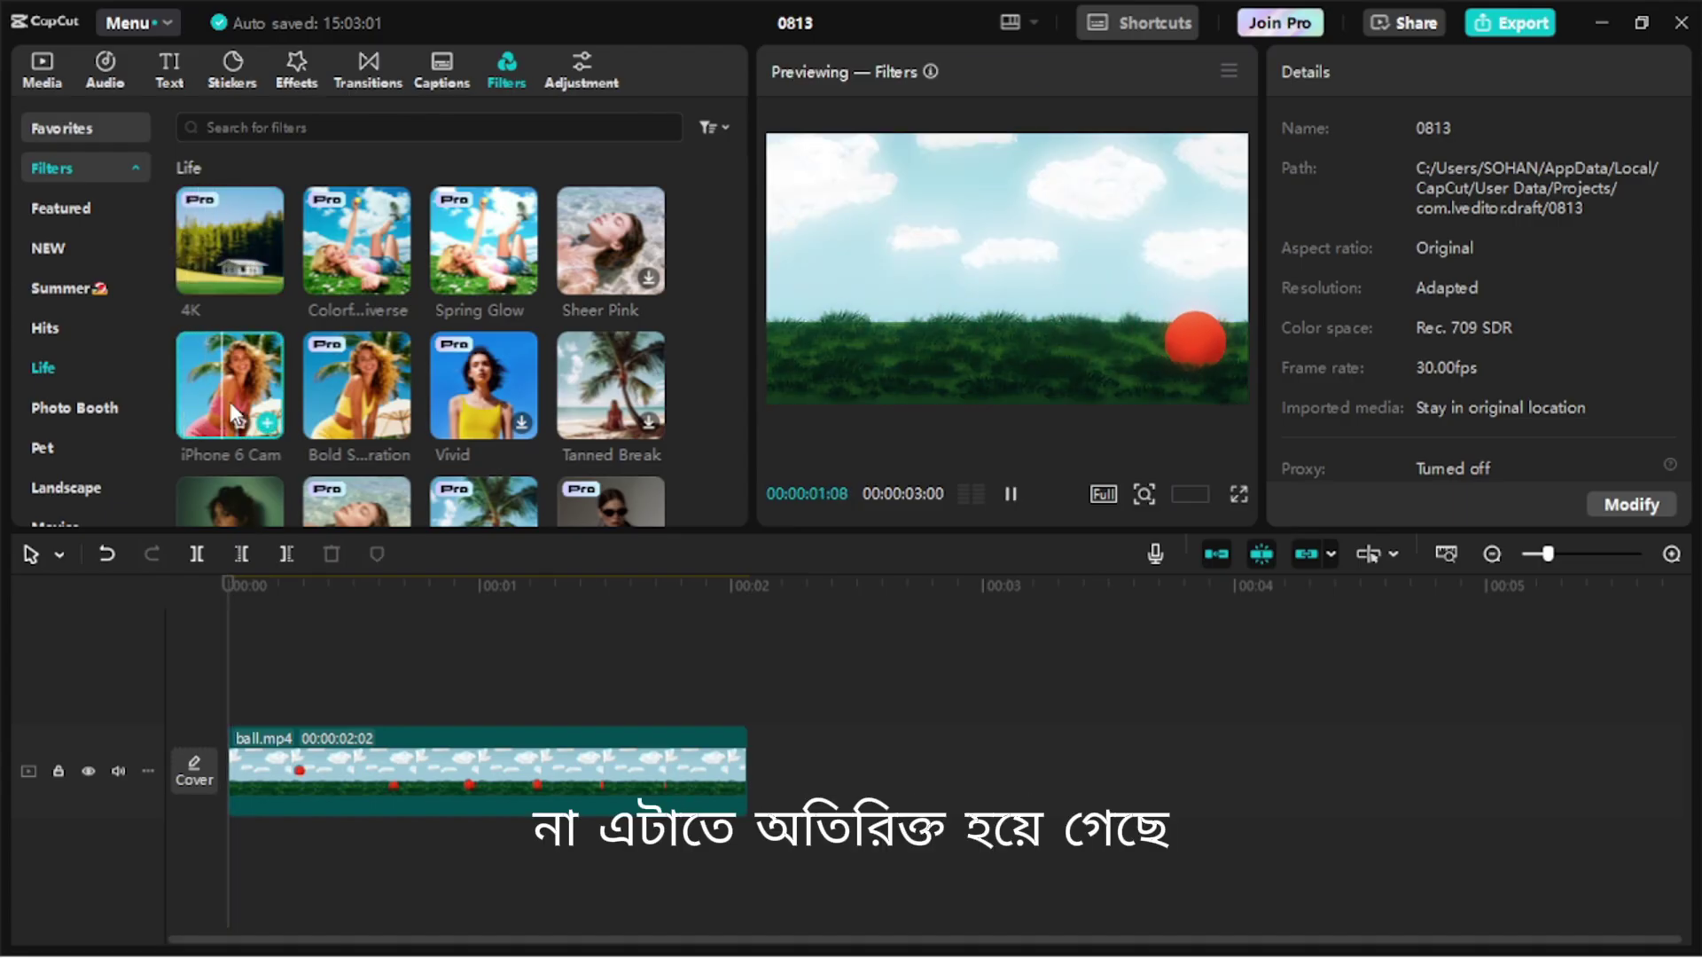
{"action": "left_click", "coordinate": [338, 377]}
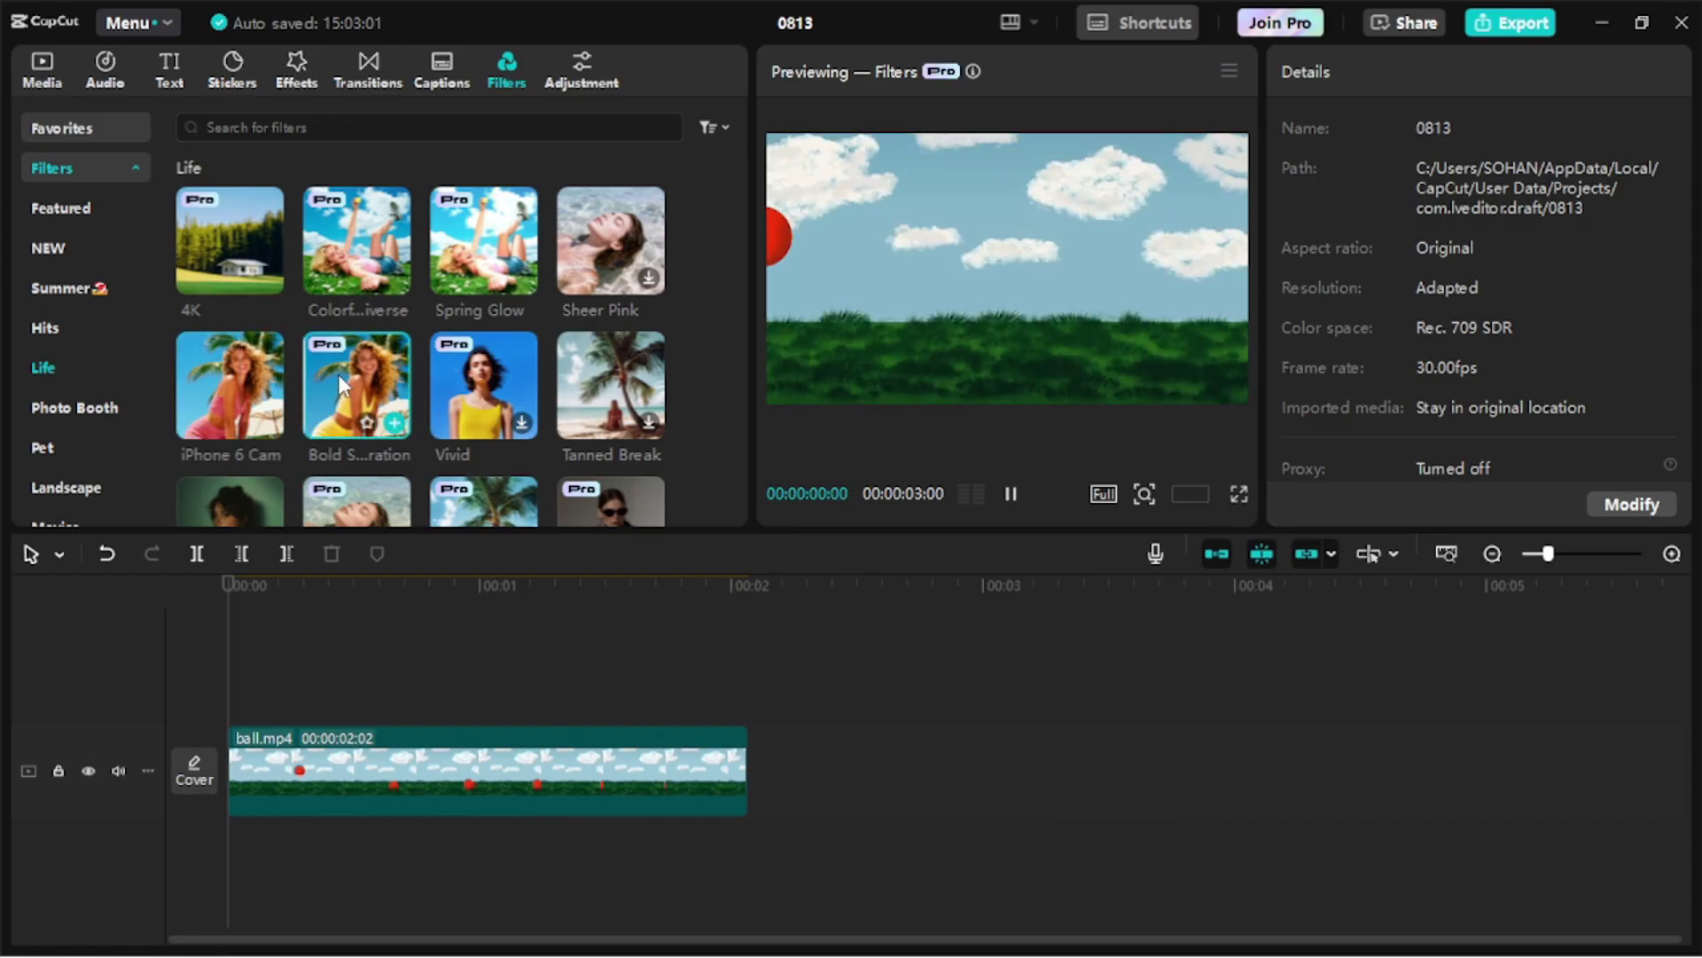
{"action": "left_click", "coordinate": [388, 234]}
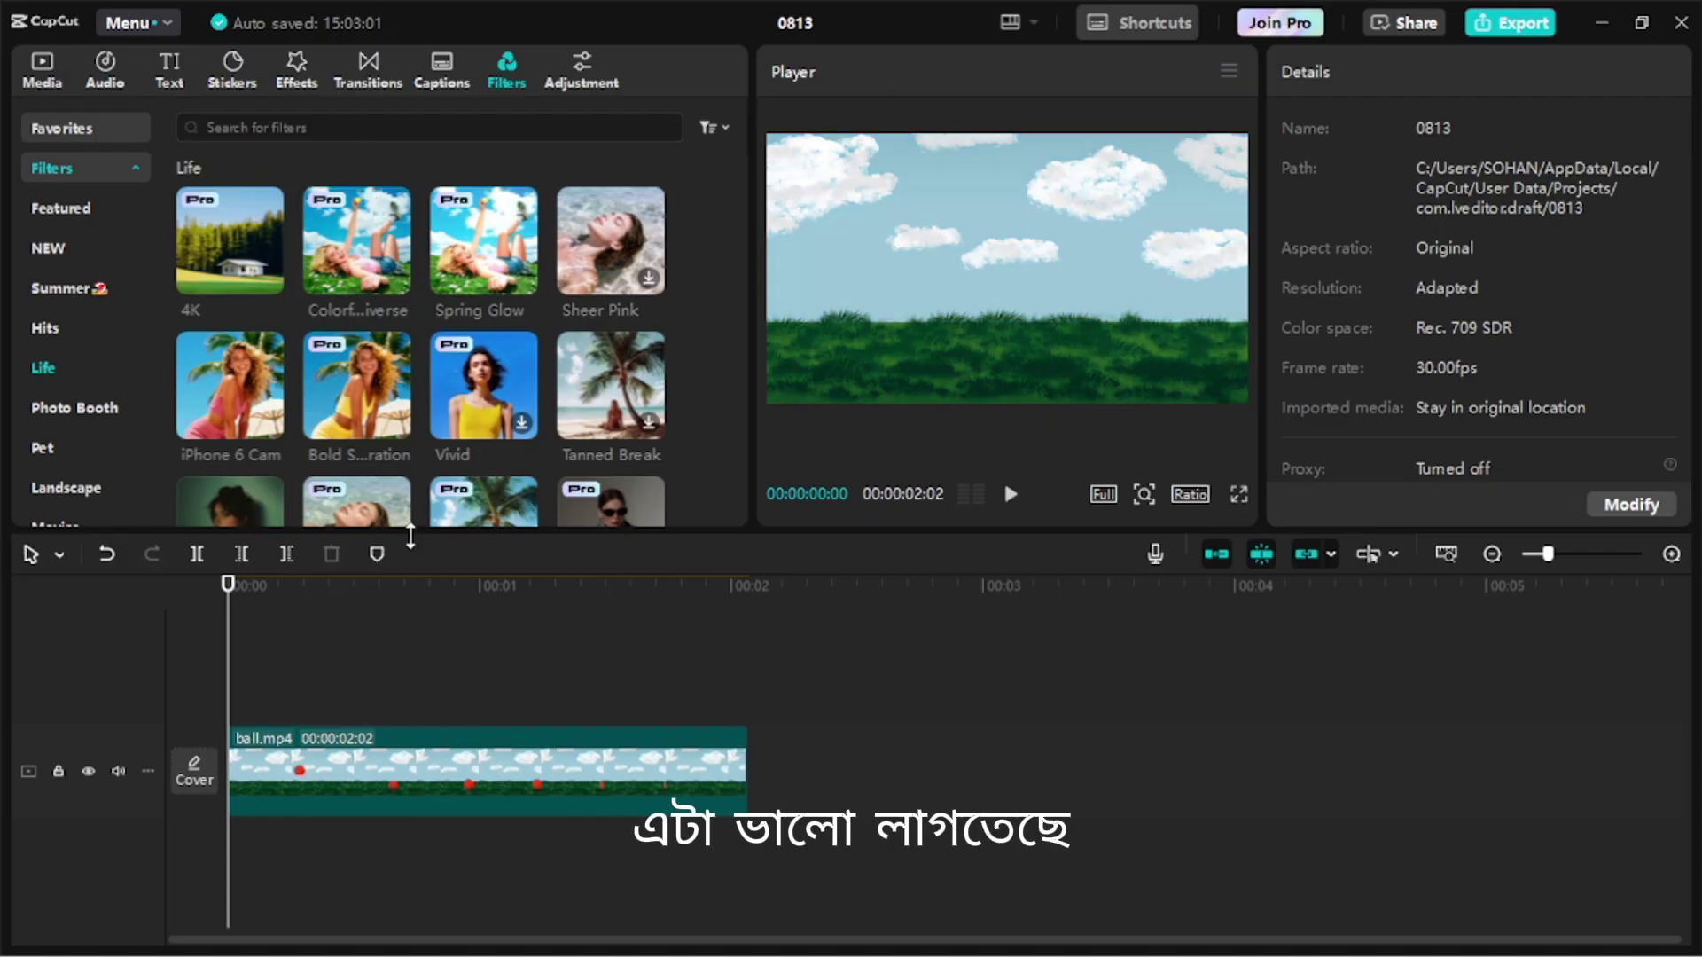
Step: Play the unfiltered ball animation to compare its colours with the Colorful Universe preview
{"action": "left_click", "coordinate": [1019, 500]}
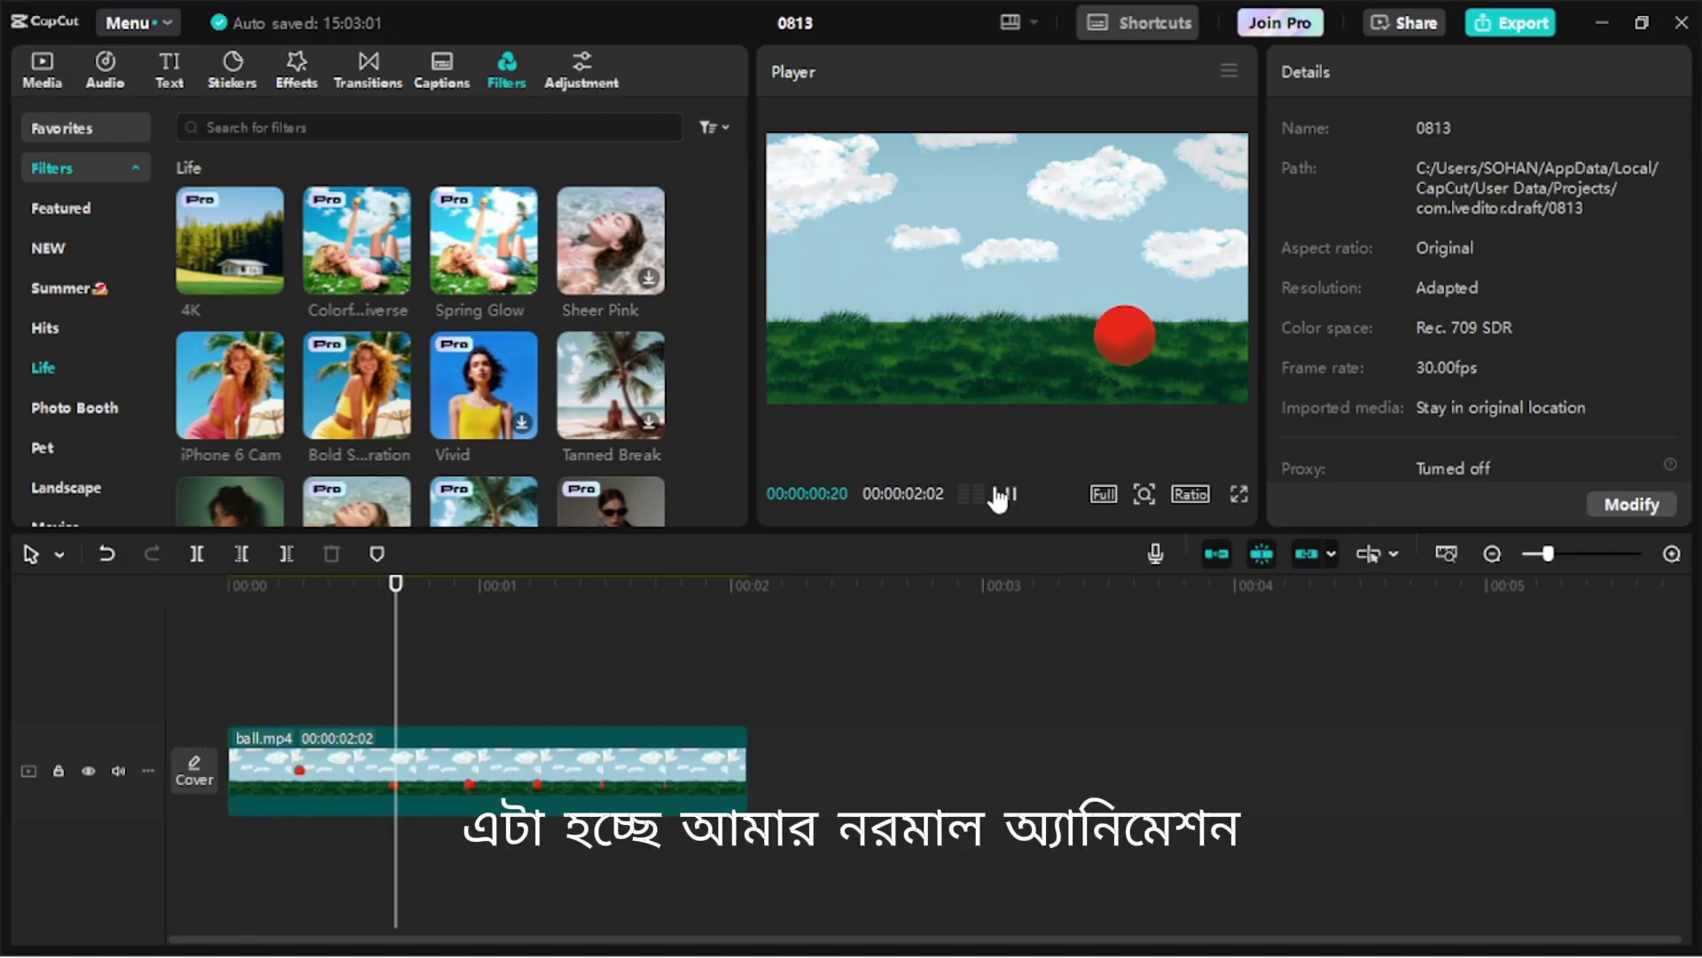
{"action": "mouse_move", "coordinate": [379, 259]}
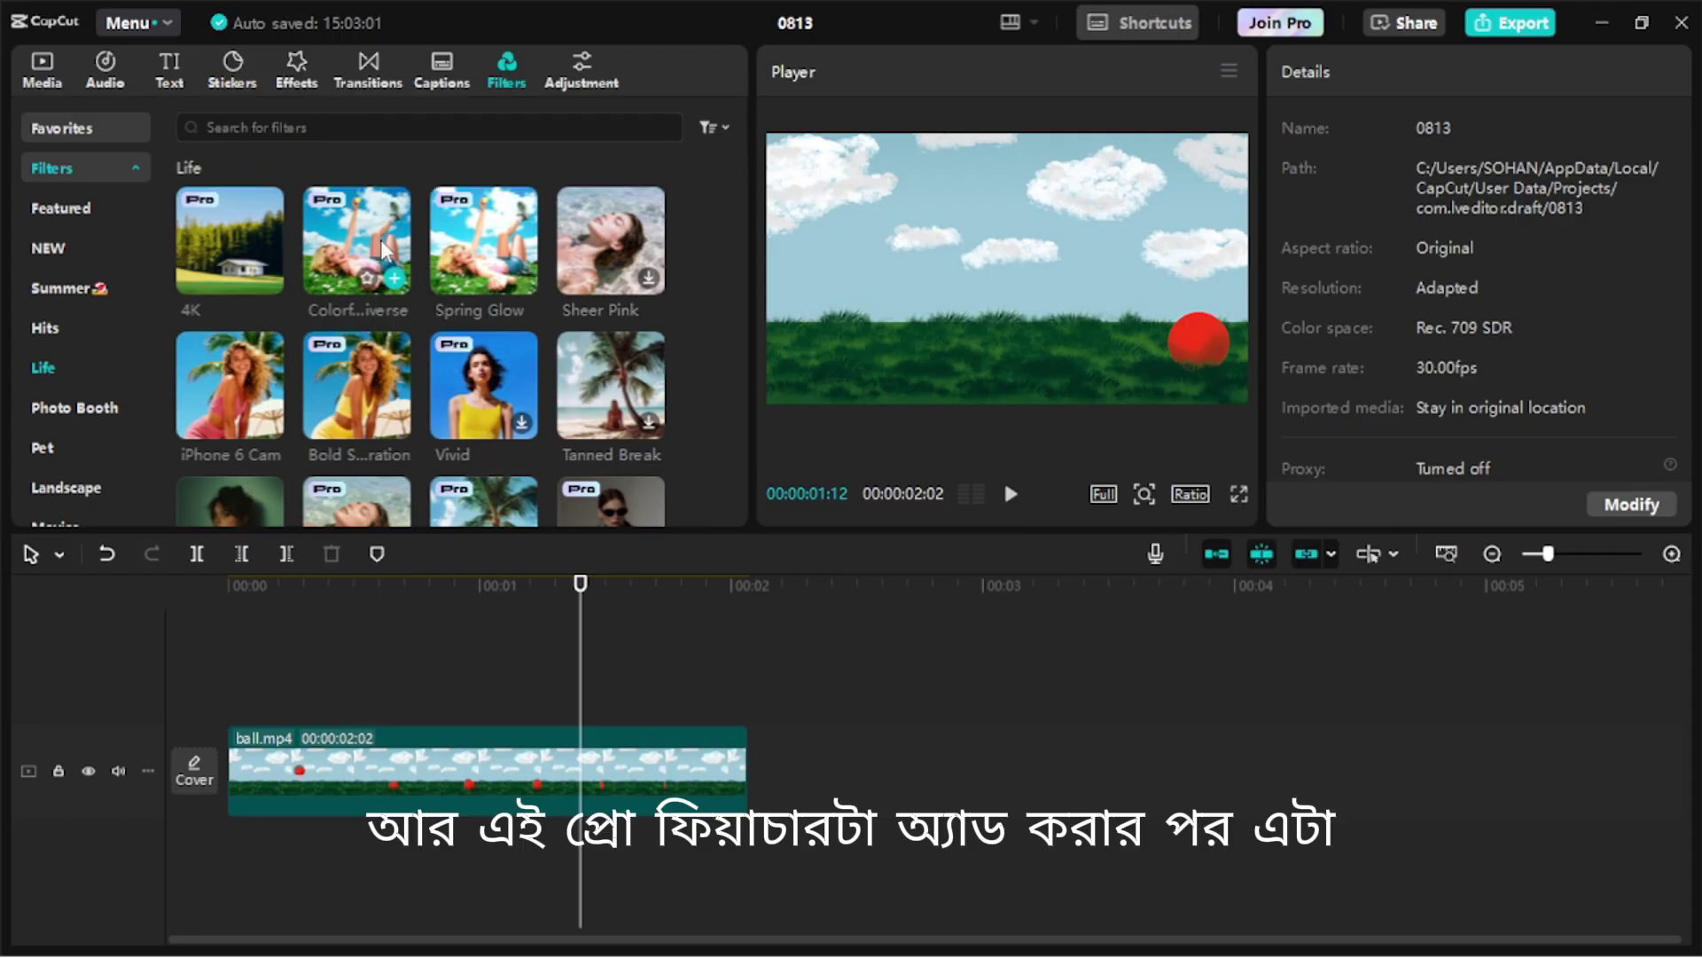
{"action": "left_click", "coordinate": [414, 677]}
{"action": "left_click", "coordinate": [1011, 494]}
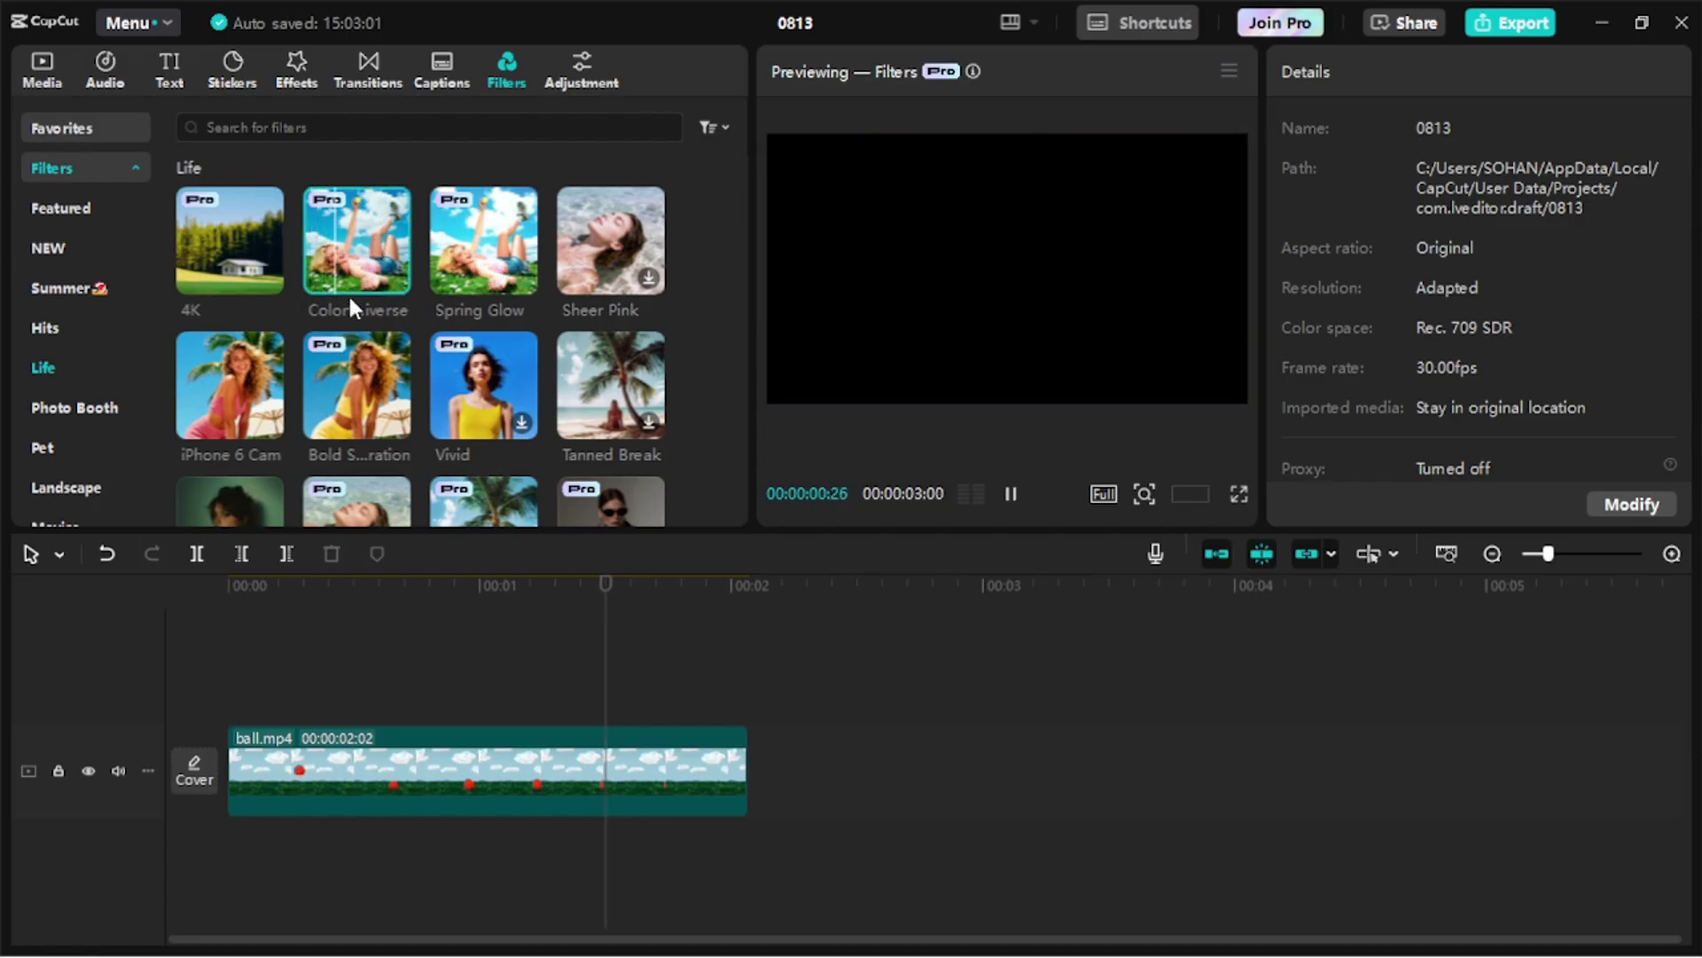
Step: Add the Colorful Universe filter to the timeline and move it to start together with the ball clip
{"action": "left_click", "coordinate": [396, 275]}
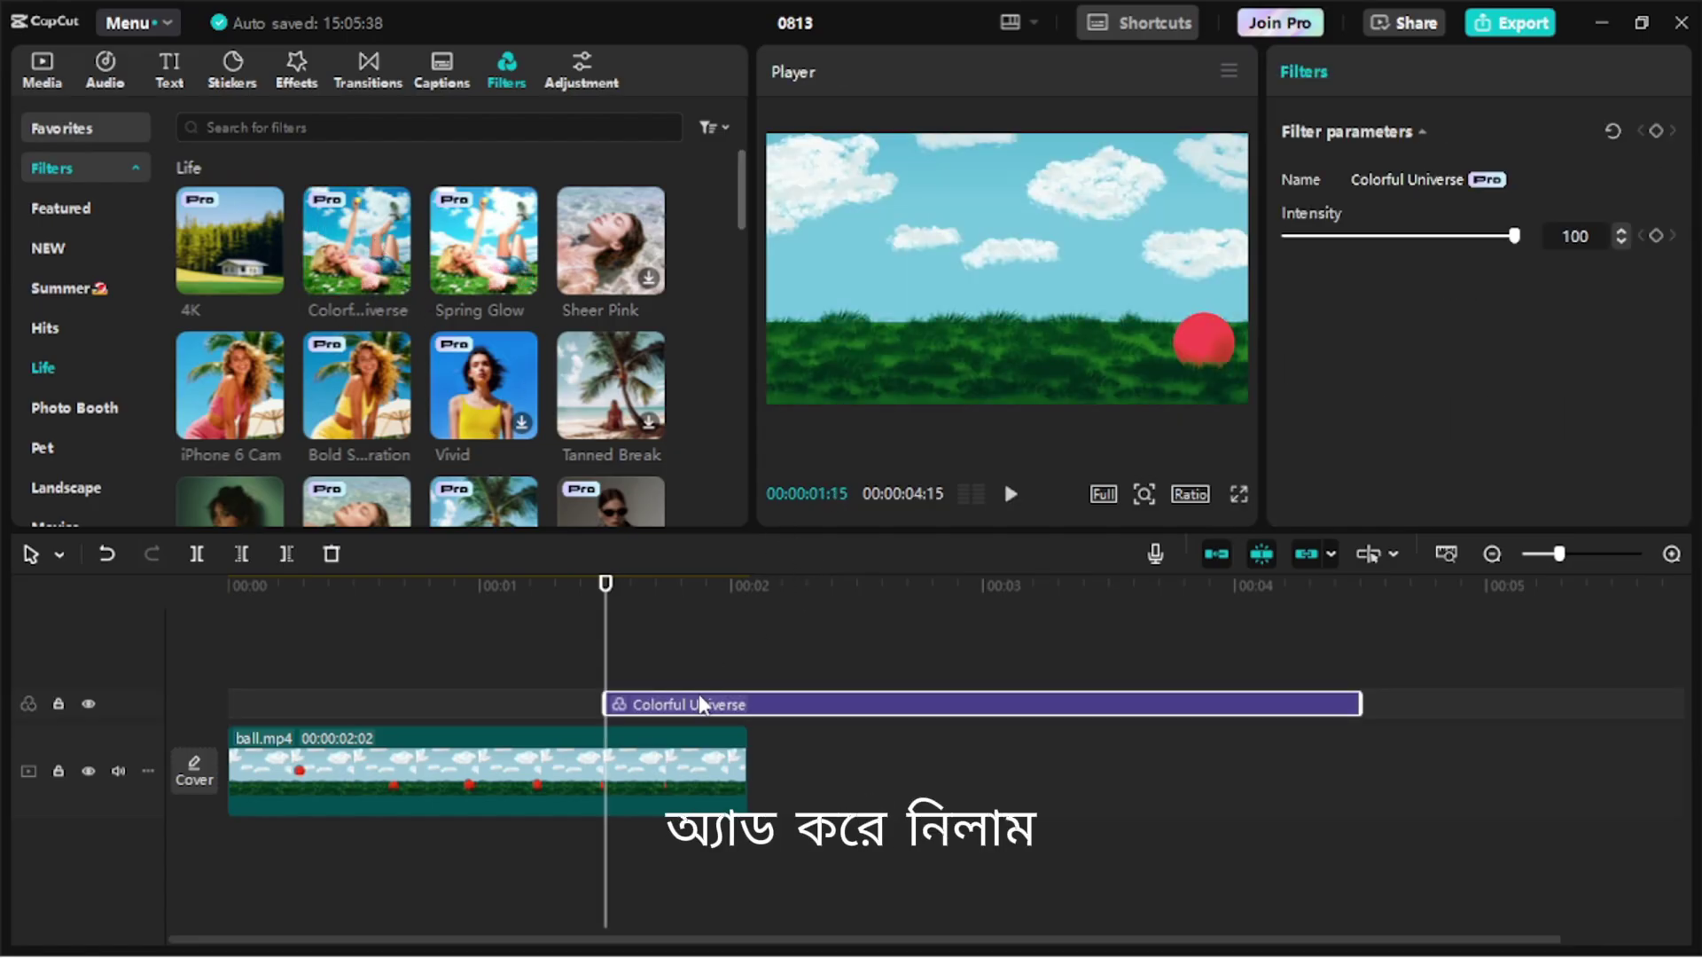
{"action": "left_click_drag", "start_coordinate": [698, 693], "coordinate": [318, 705]}
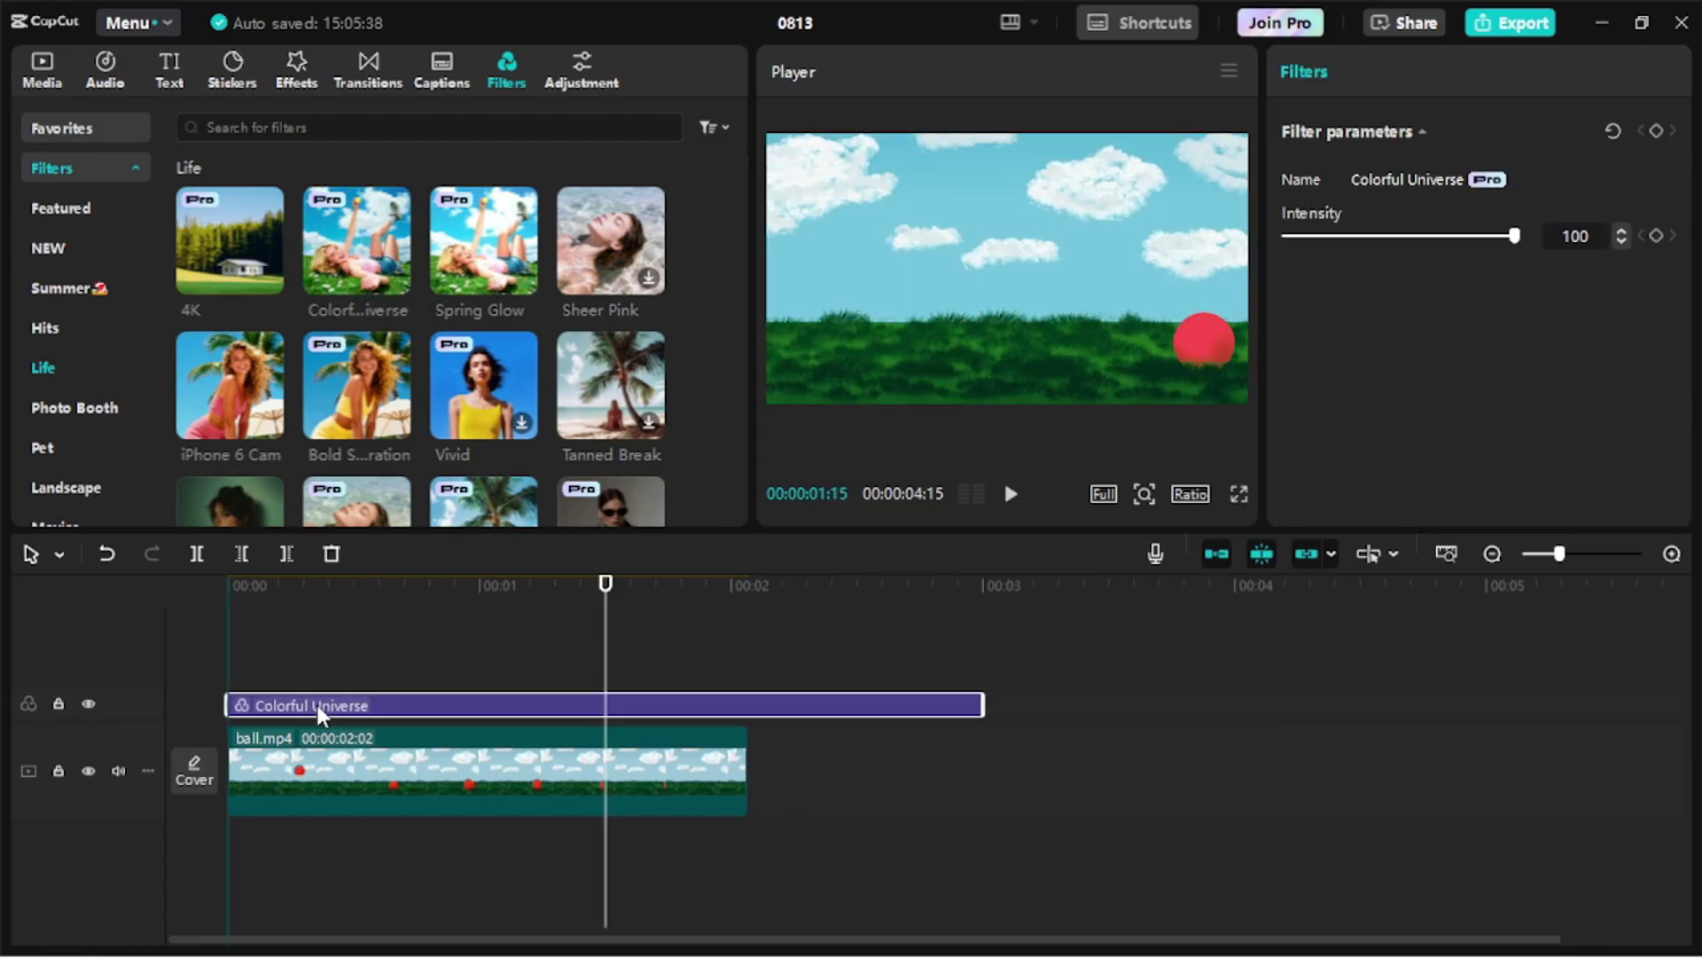
Step: Trim the end of the Colorful Universe filter to match the end of the ball clip and check the filtered result
{"action": "left_click", "coordinate": [751, 656]}
{"action": "left_click", "coordinate": [795, 707]}
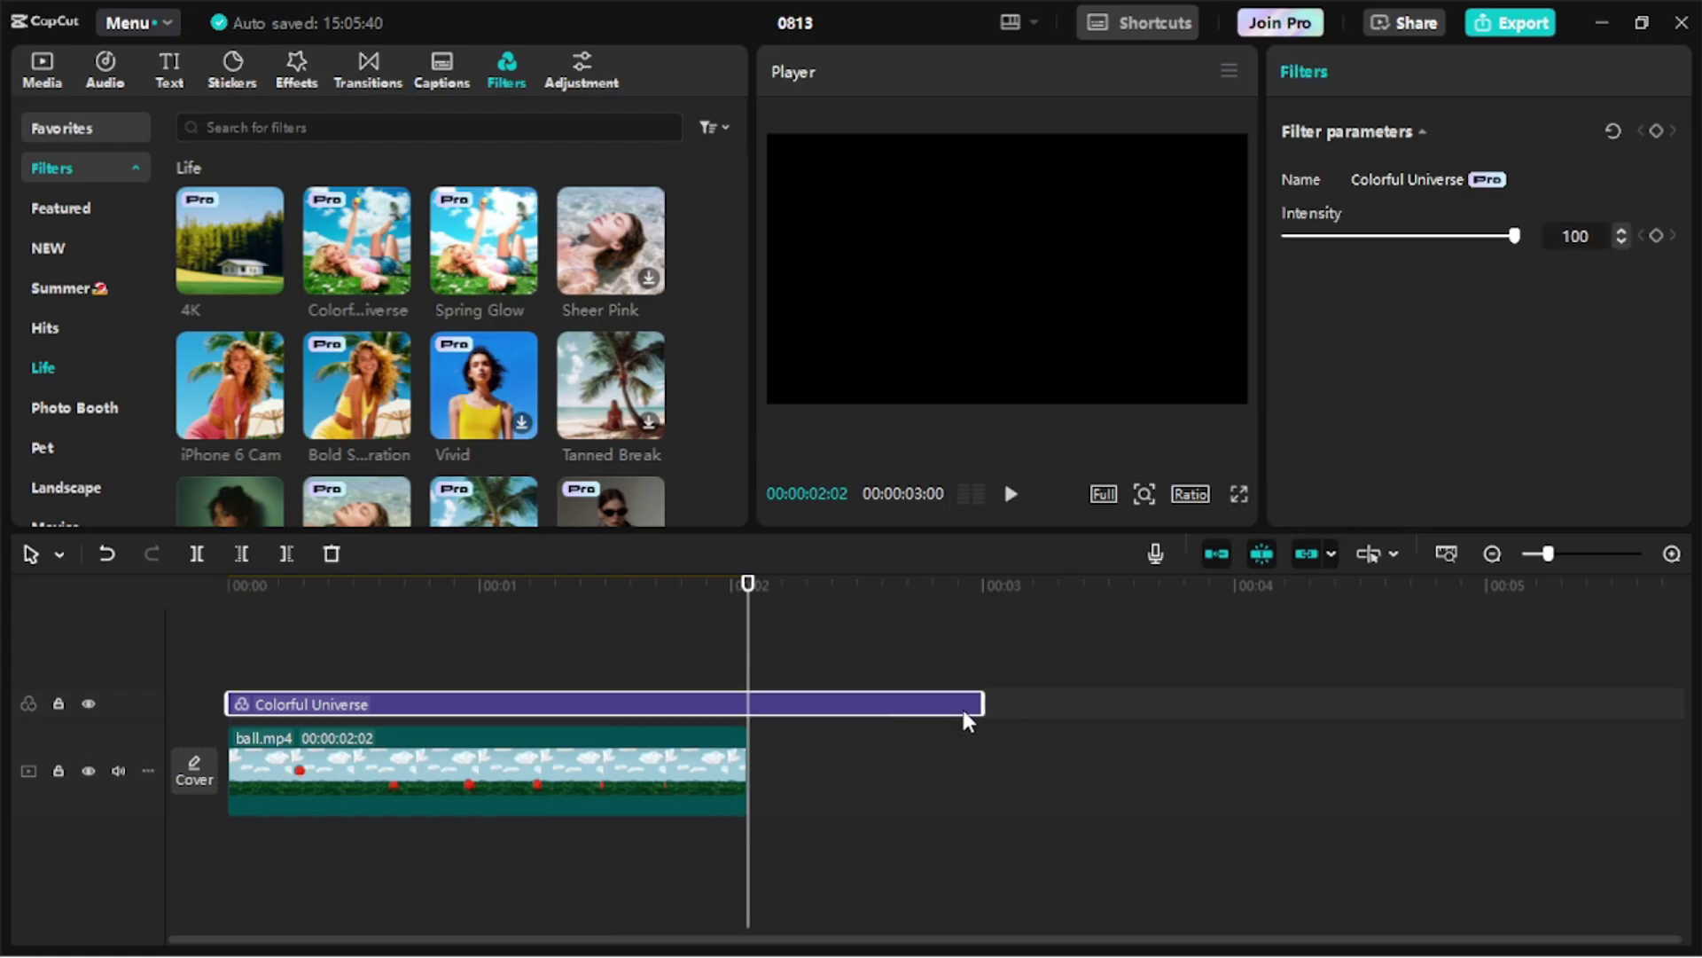
{"action": "left_click_drag", "start_coordinate": [980, 705], "coordinate": [758, 705]}
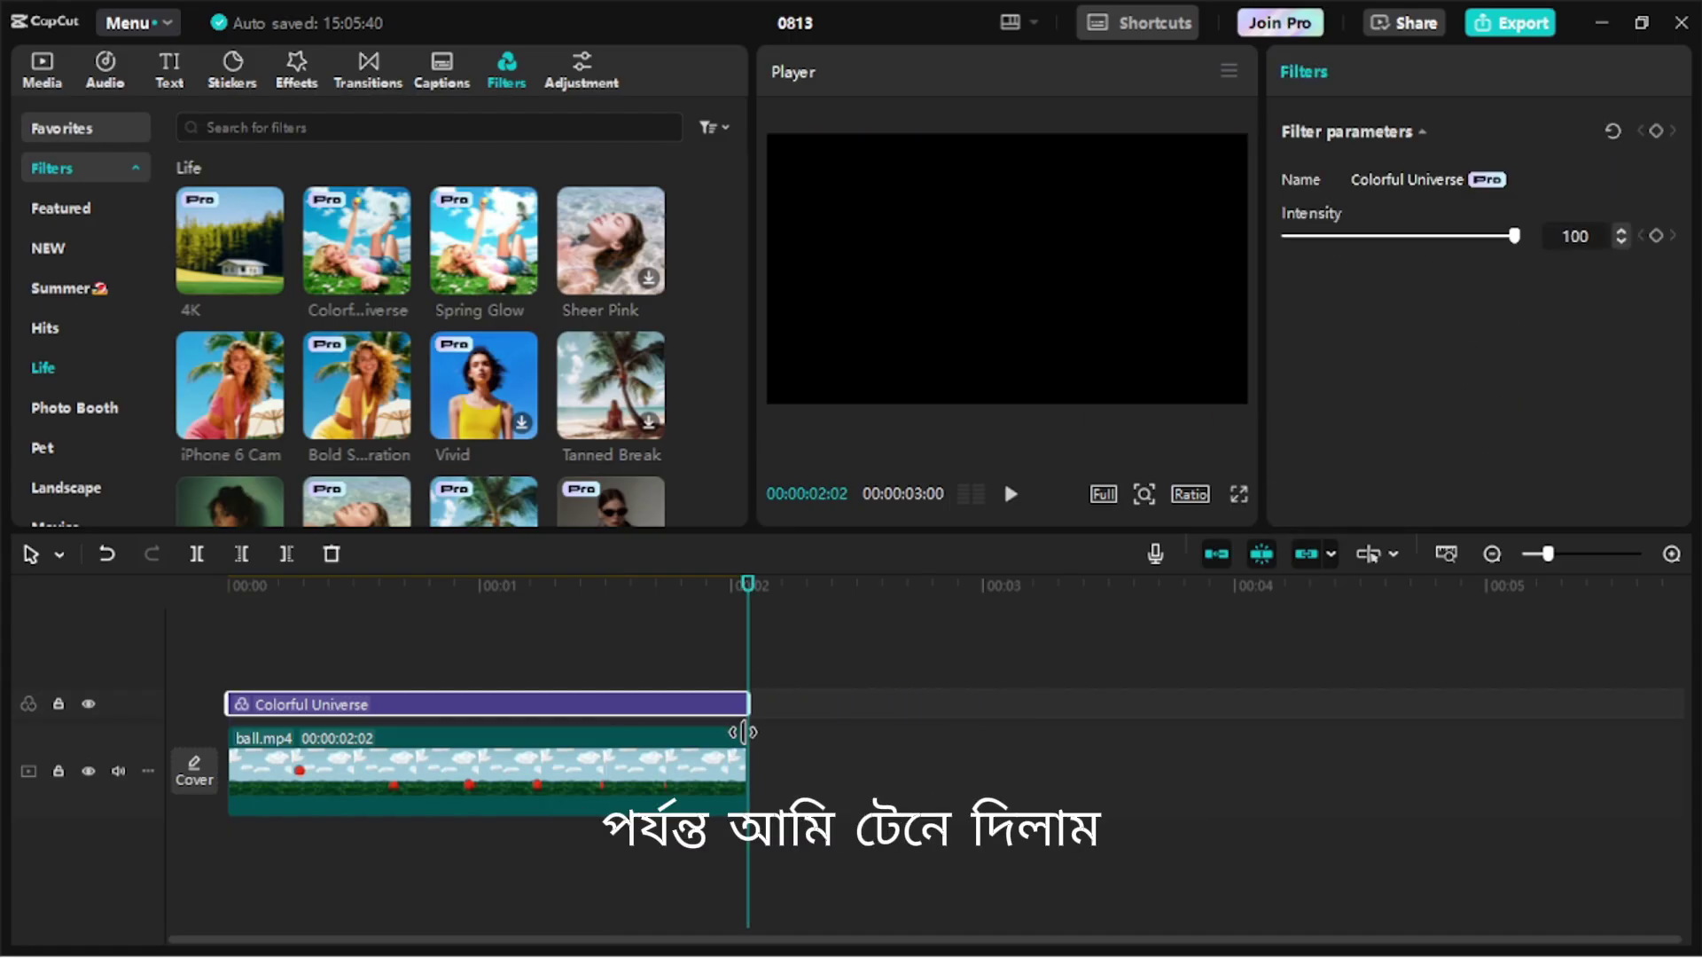
{"action": "left_click", "coordinate": [630, 646]}
{"action": "left_click", "coordinate": [529, 656]}
{"action": "left_click_drag", "start_coordinate": [252, 656], "coordinate": [403, 661]}
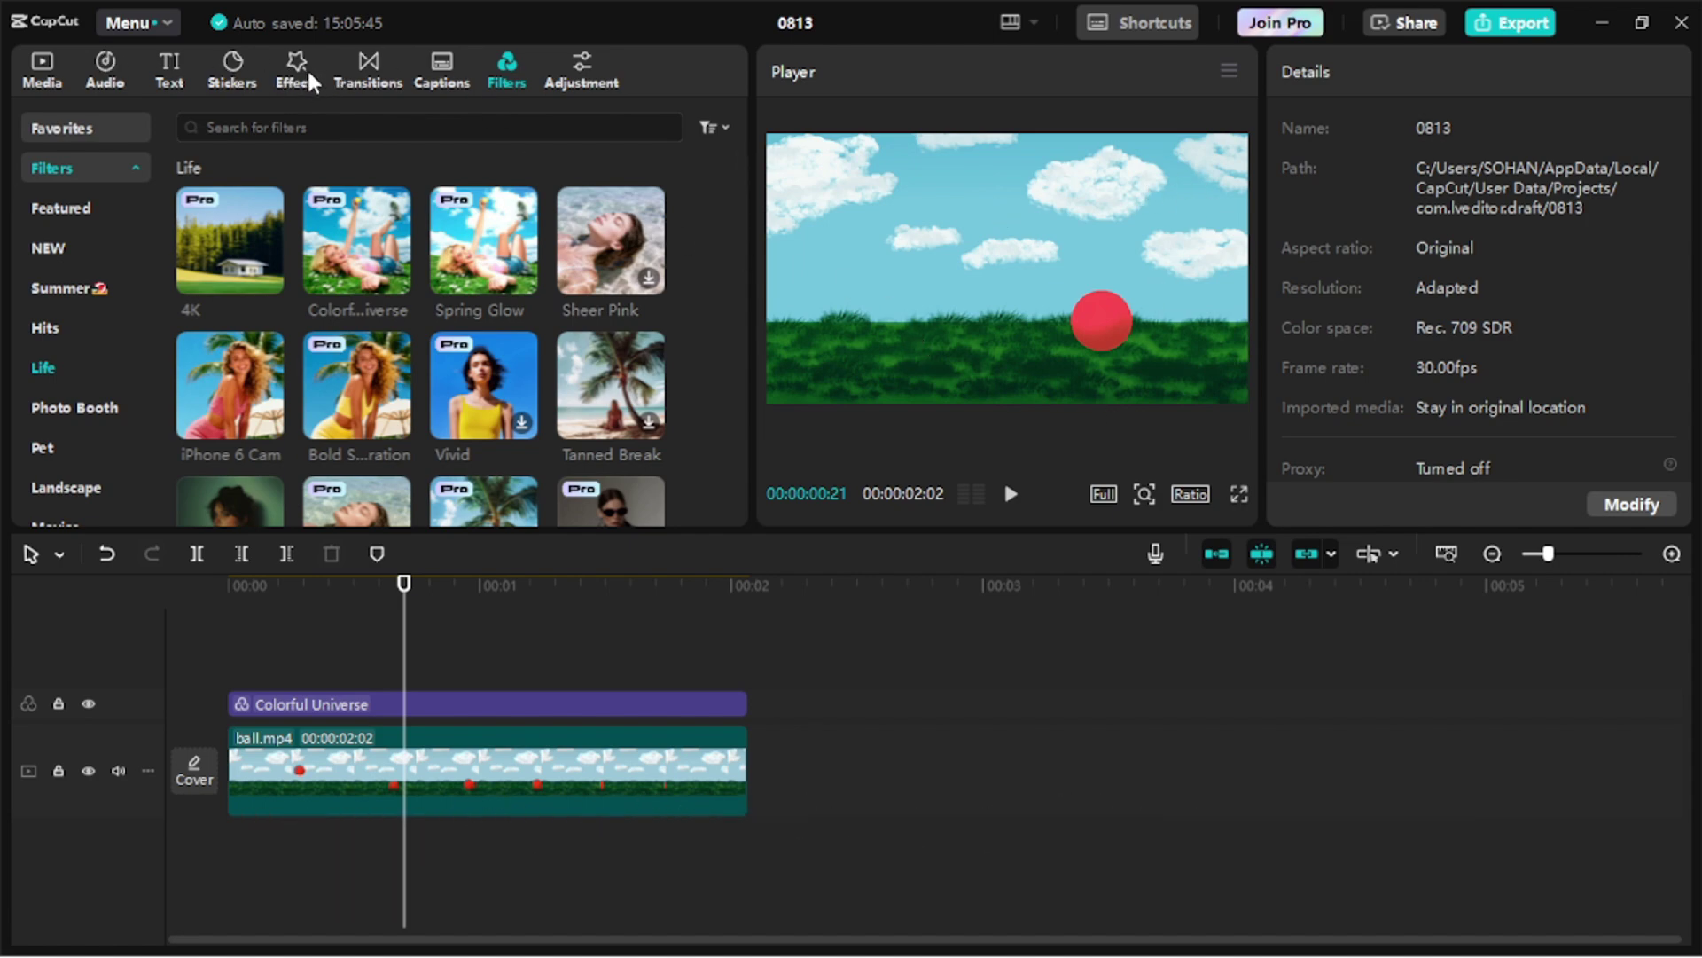
Step: Search the sticker library for "birds fly"
{"action": "left_click", "coordinate": [230, 60]}
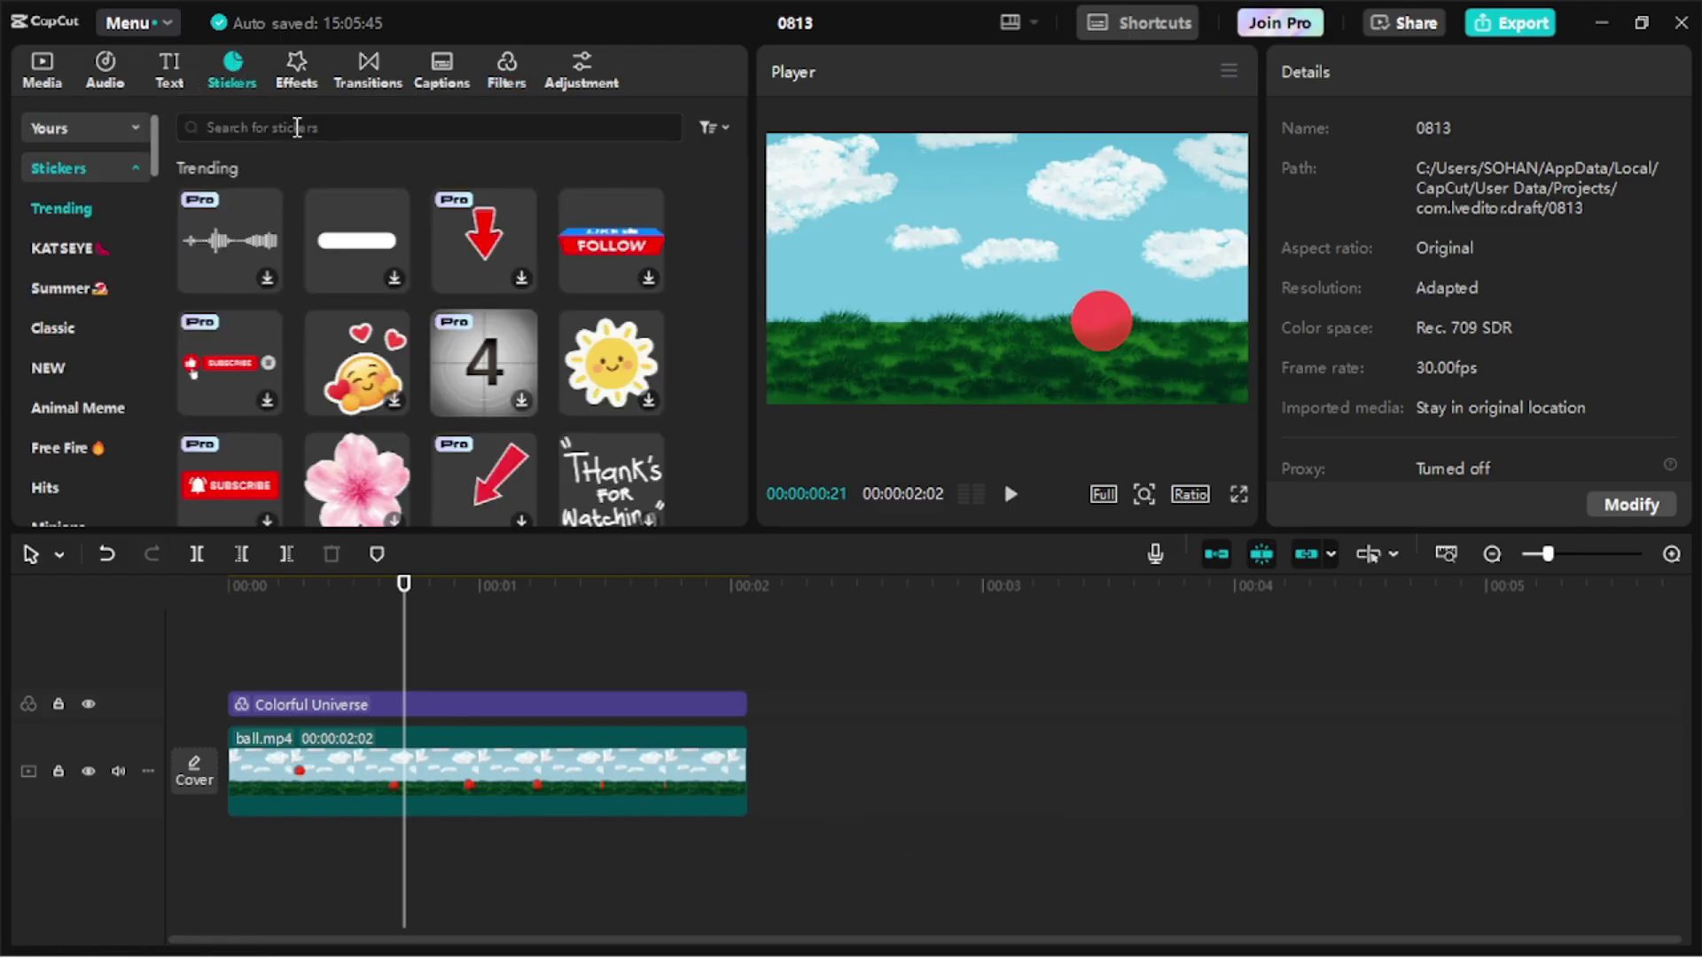
{"action": "left_click", "coordinate": [298, 127]}
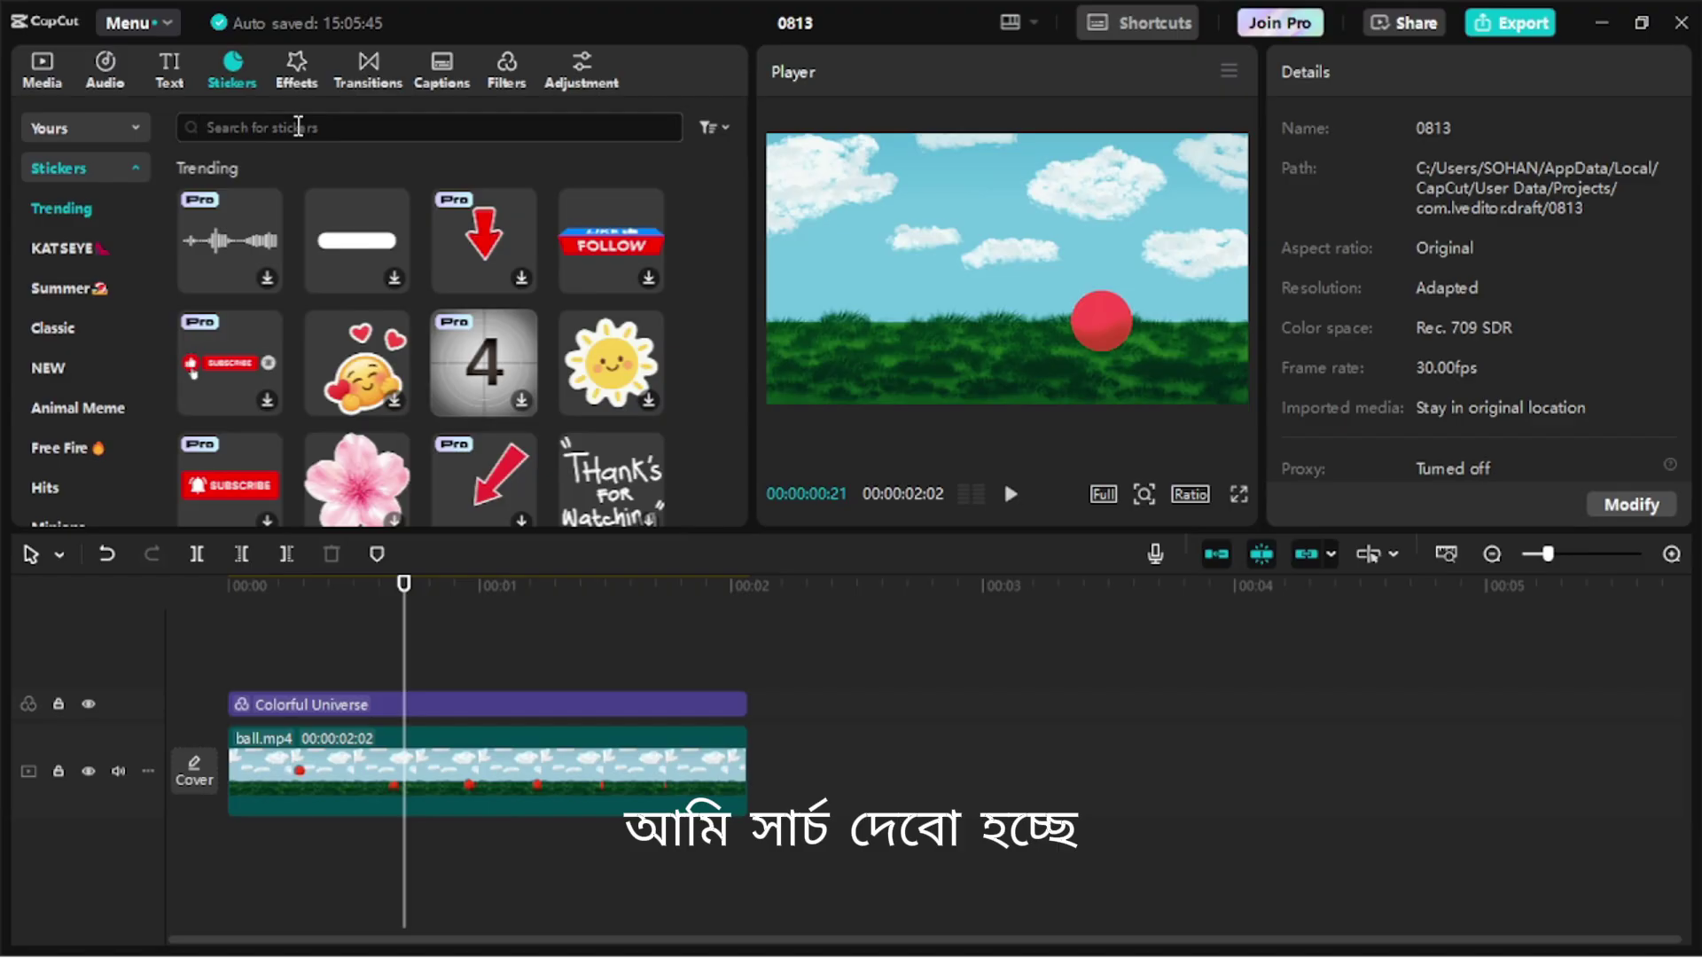
{"action": "type", "text": "b"}
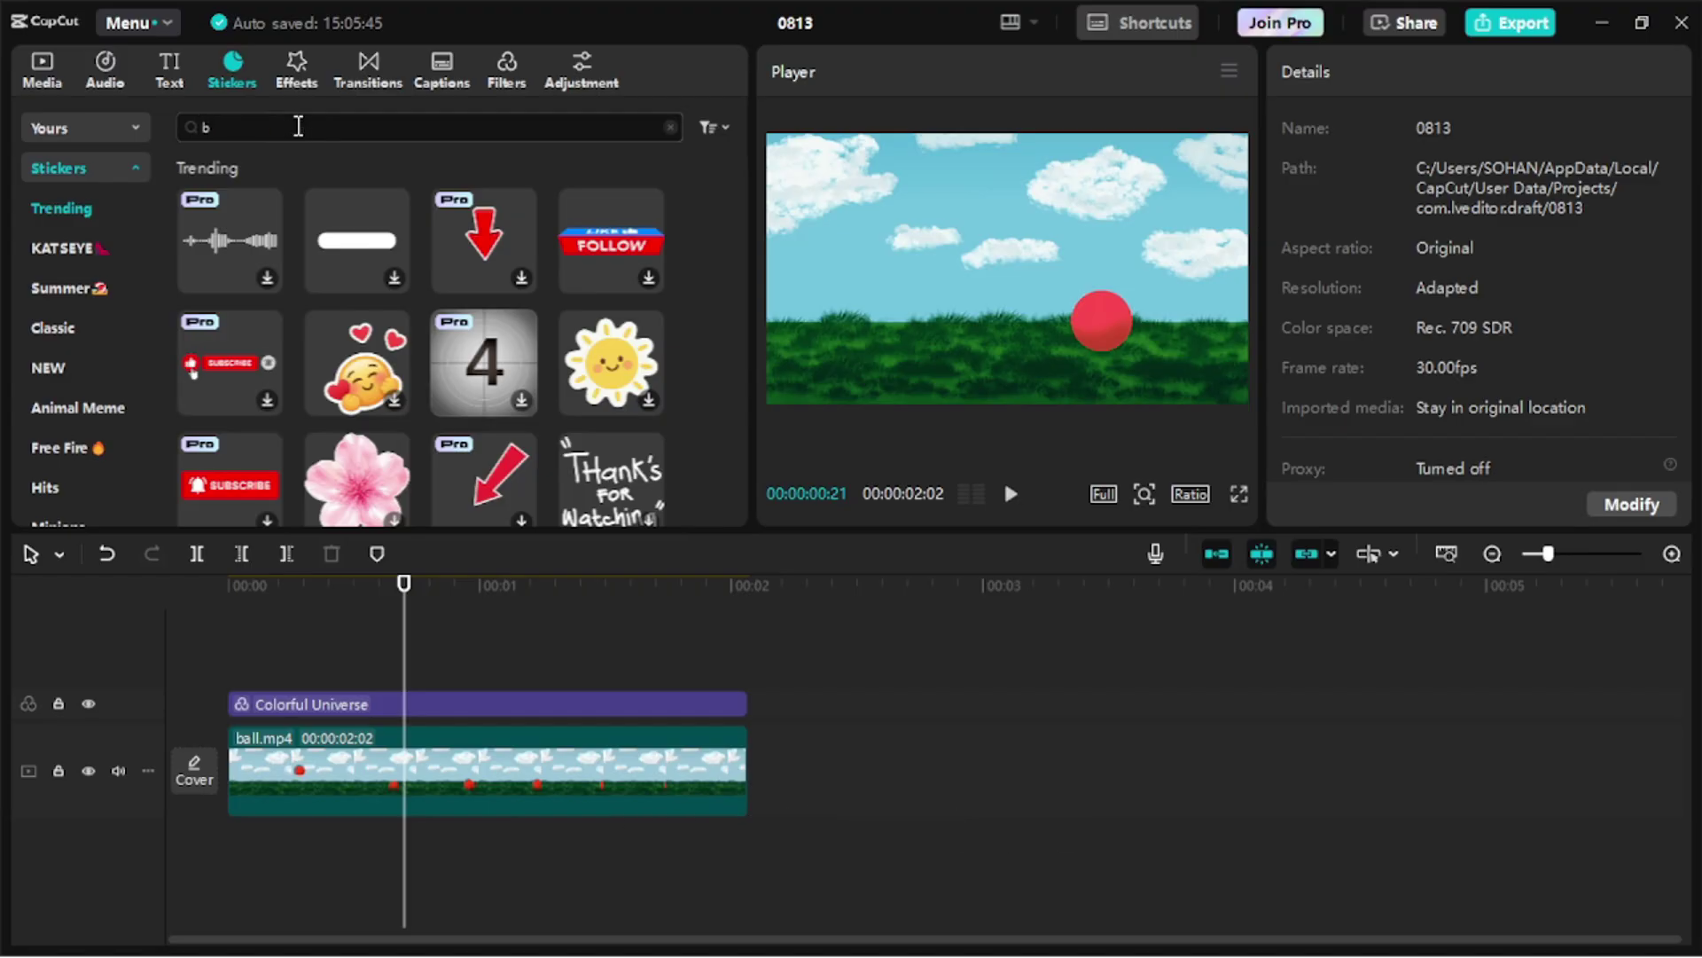
{"action": "type", "text": "l"}
{"action": "key", "text": "BackSpace"}
{"action": "type", "text": "irds"}
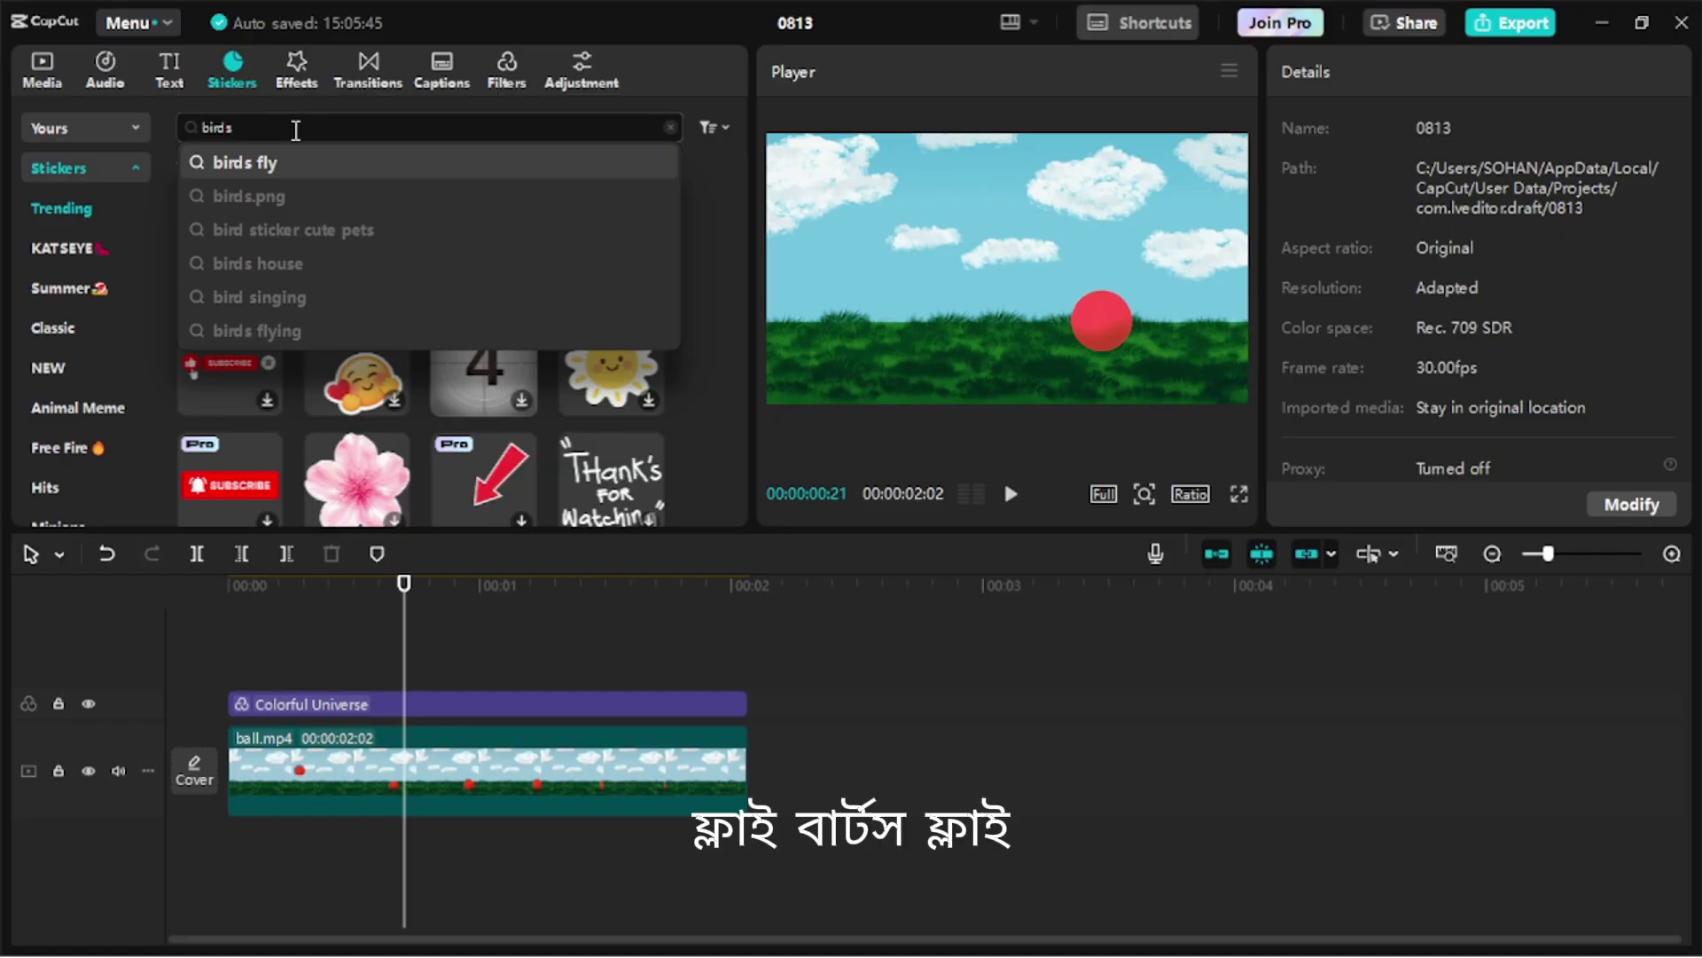
{"action": "left_click", "coordinate": [296, 161]}
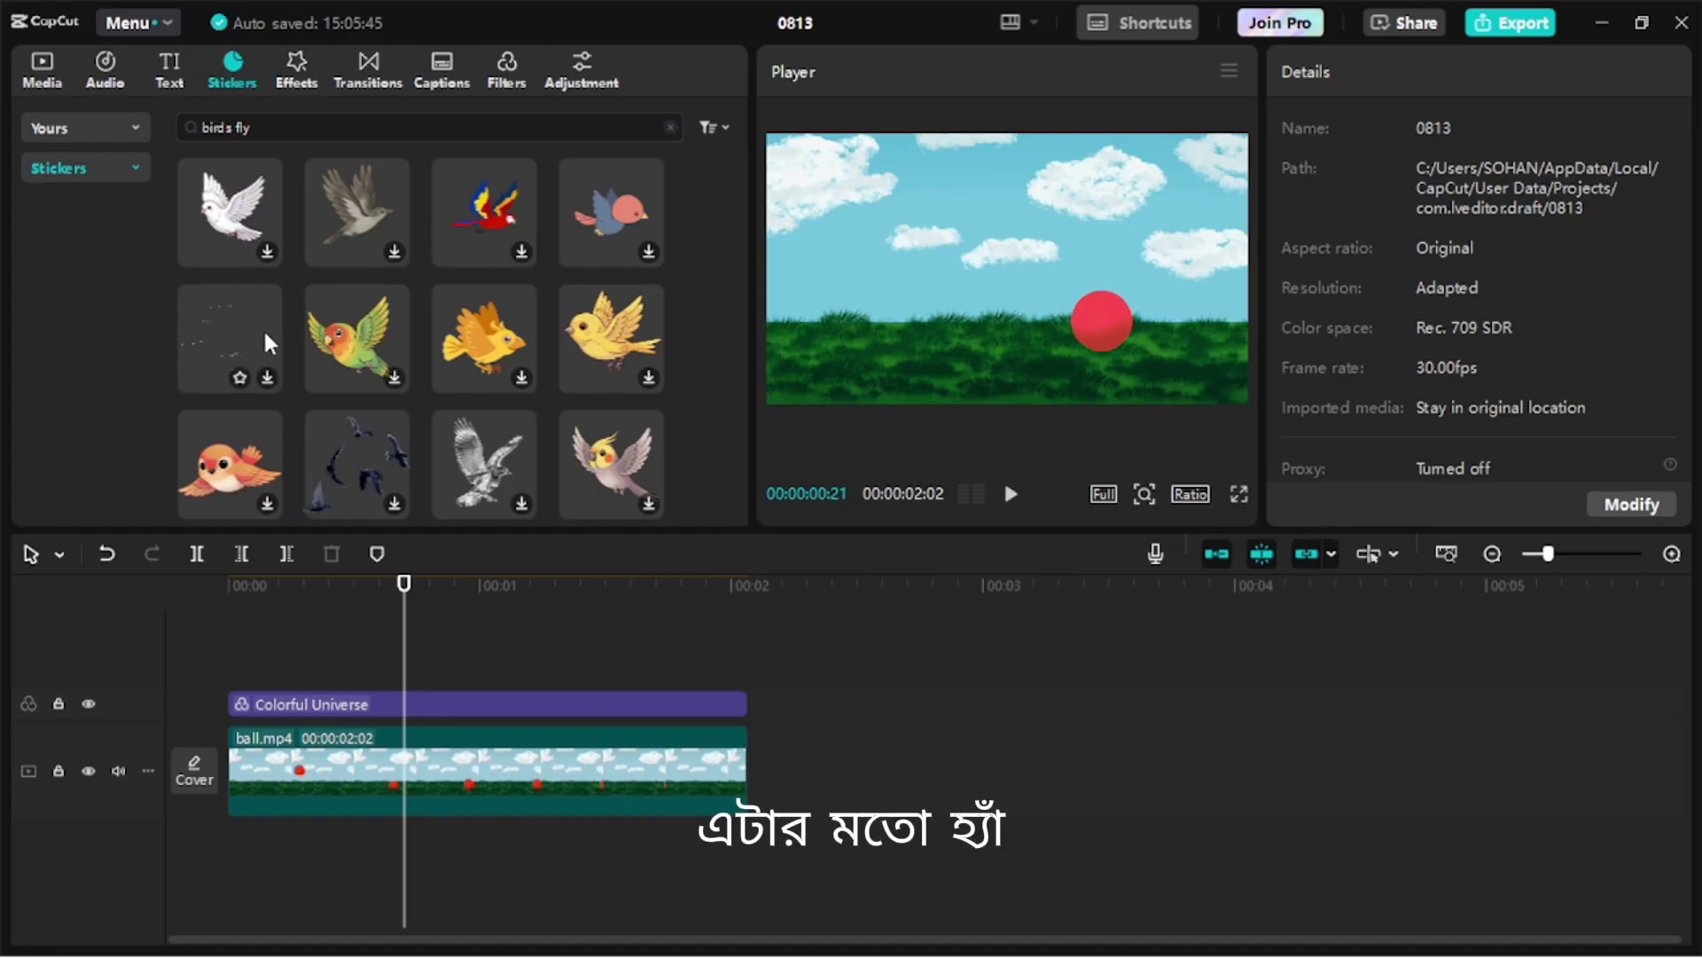
Step: Preview the sticker of a faint distant flock and the one of three dark blue birds over the scene
{"action": "scroll", "coordinate": [263, 326], "scroll_direction": "down", "scroll_amount": 2}
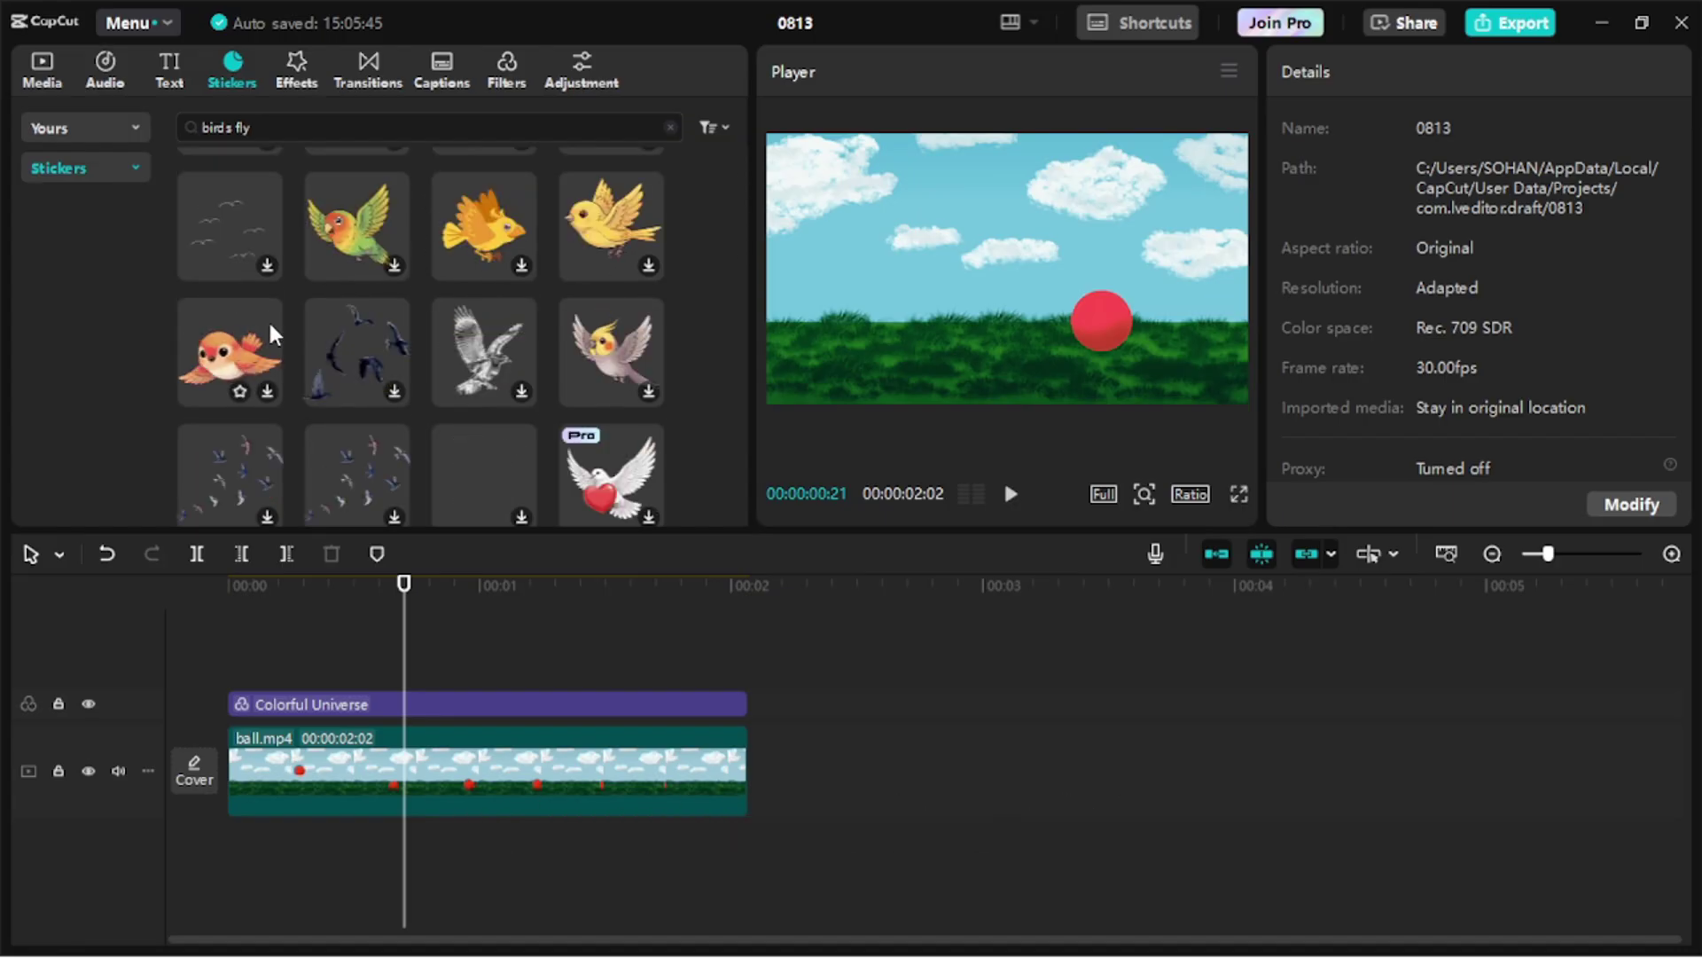
{"action": "scroll", "coordinate": [269, 450], "scroll_direction": "down", "scroll_amount": 2}
{"action": "scroll", "coordinate": [275, 355], "scroll_direction": "up", "scroll_amount": 4}
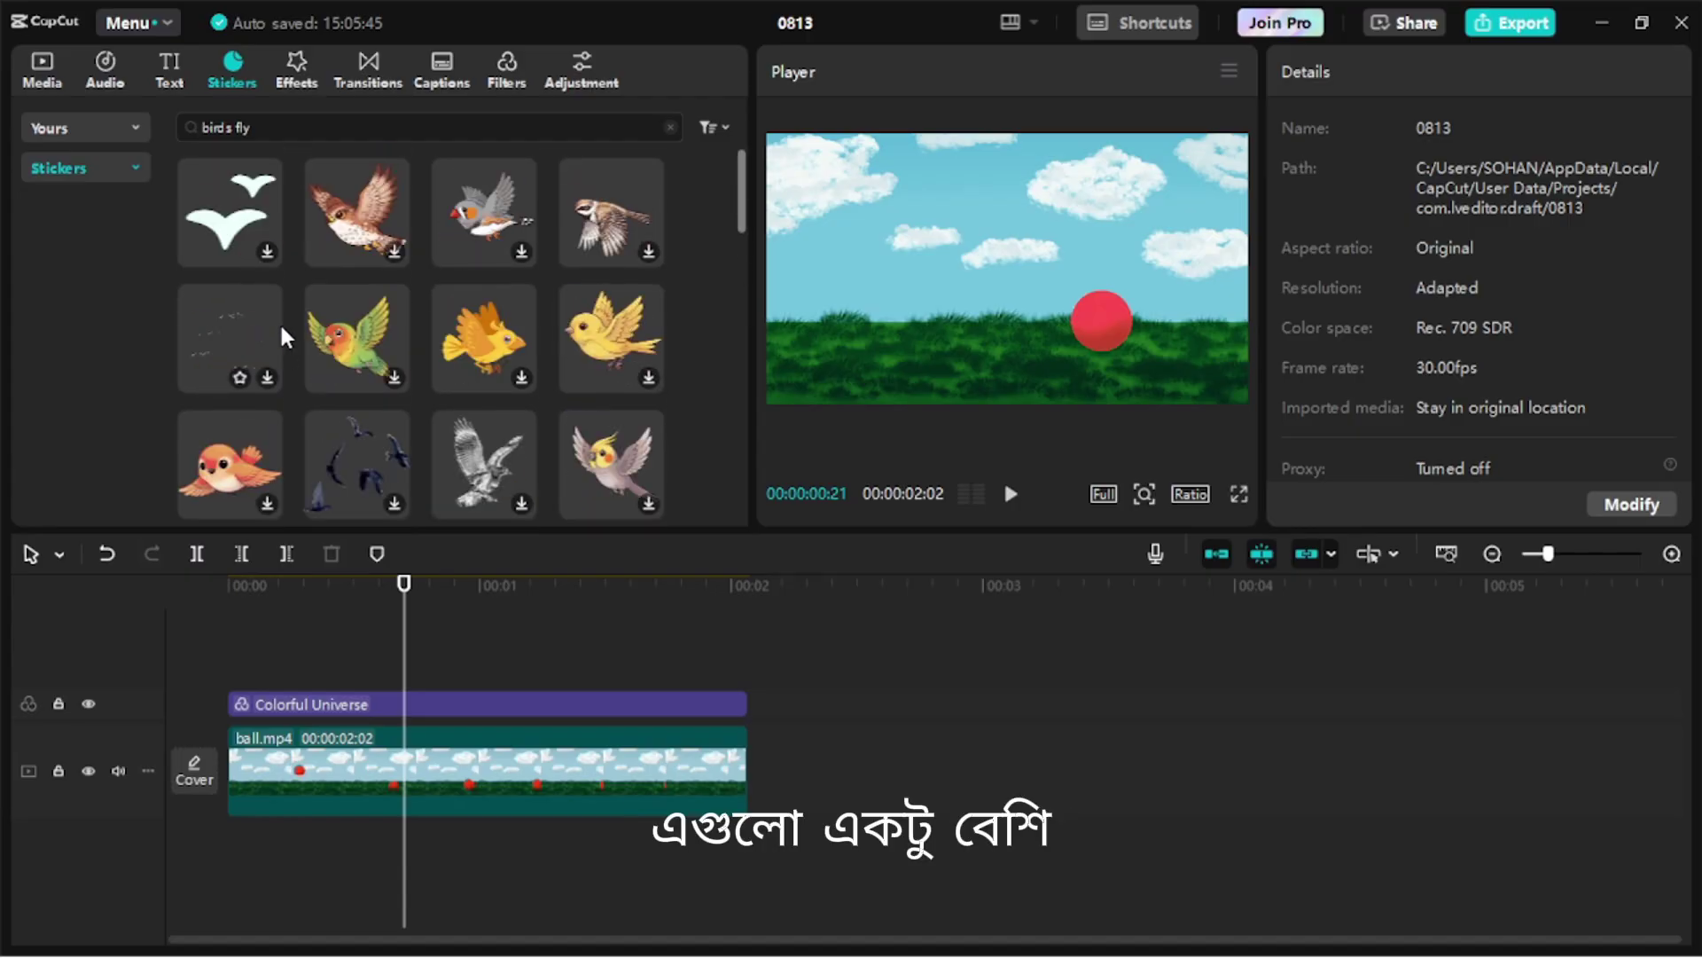
{"action": "left_click", "coordinate": [266, 376]}
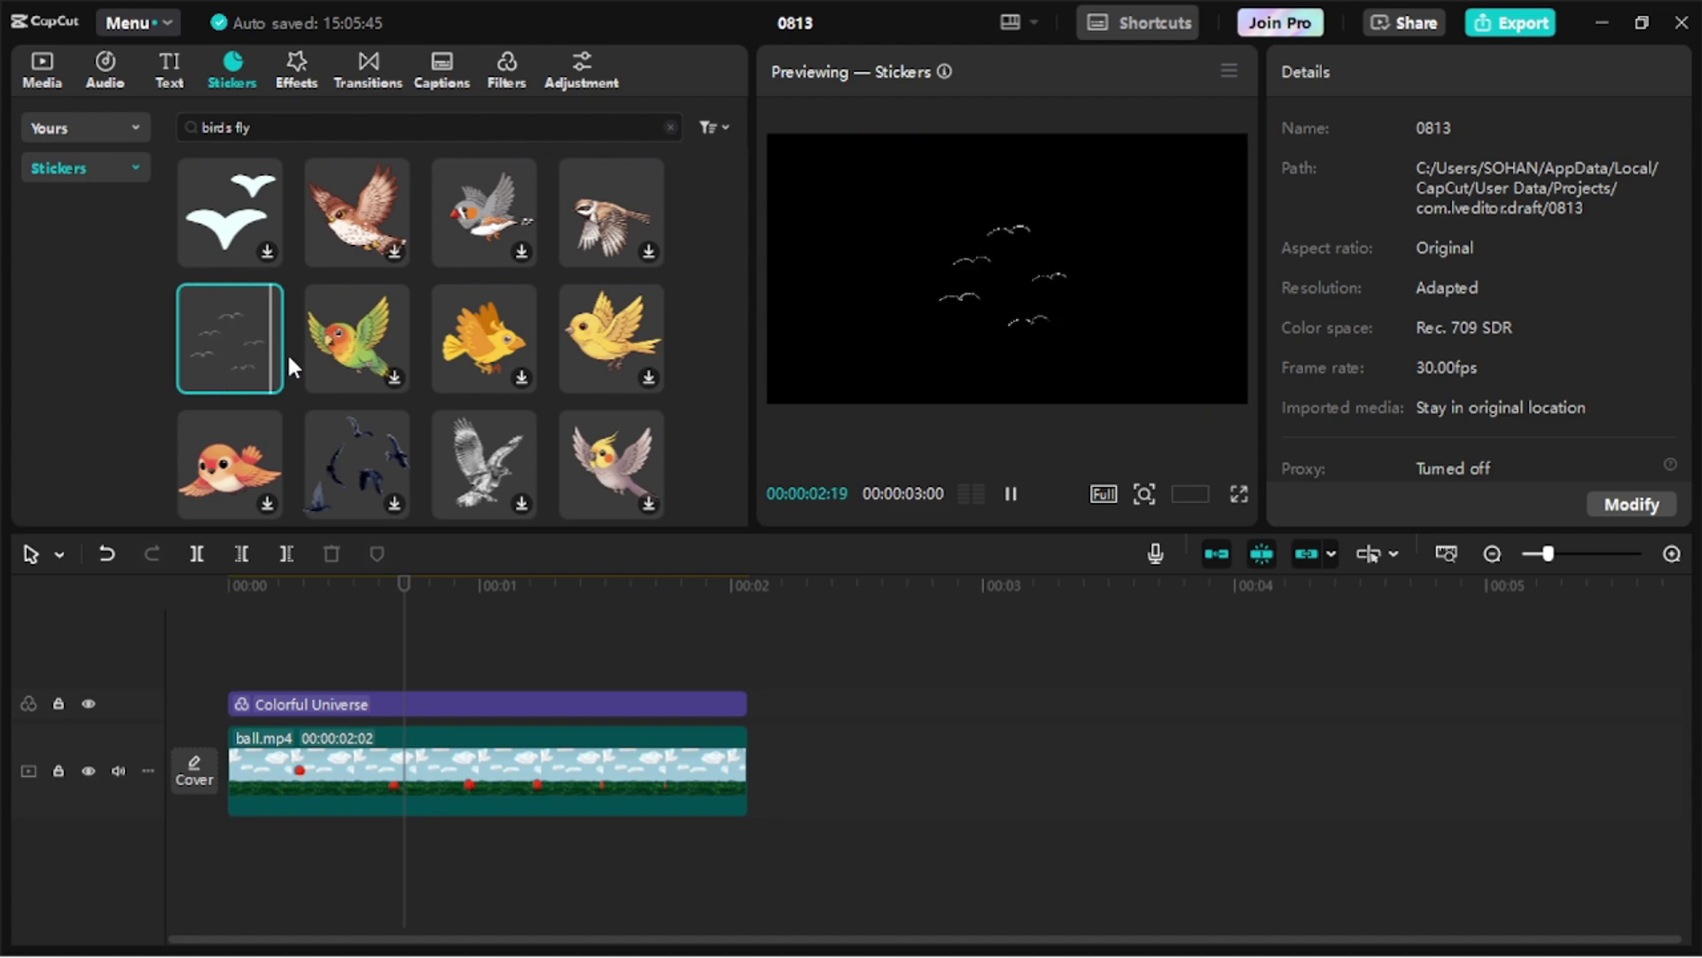
{"action": "scroll", "coordinate": [503, 299], "scroll_direction": "down", "scroll_amount": 2}
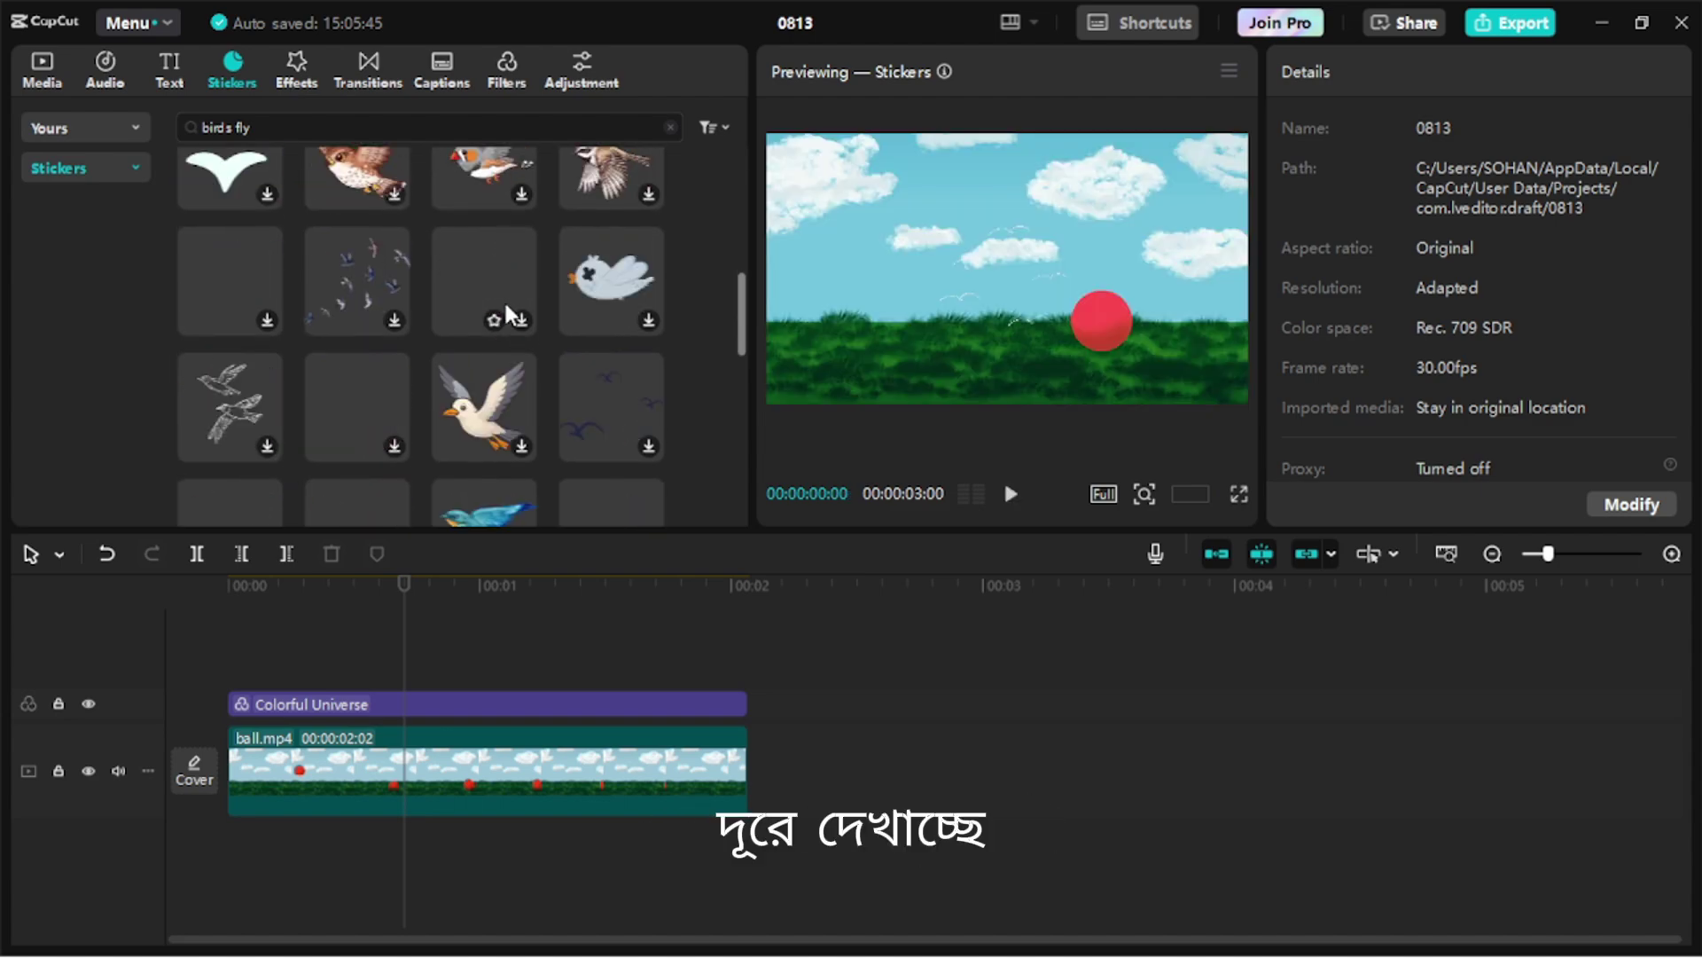
{"action": "scroll", "coordinate": [523, 337], "scroll_direction": "down", "scroll_amount": 2}
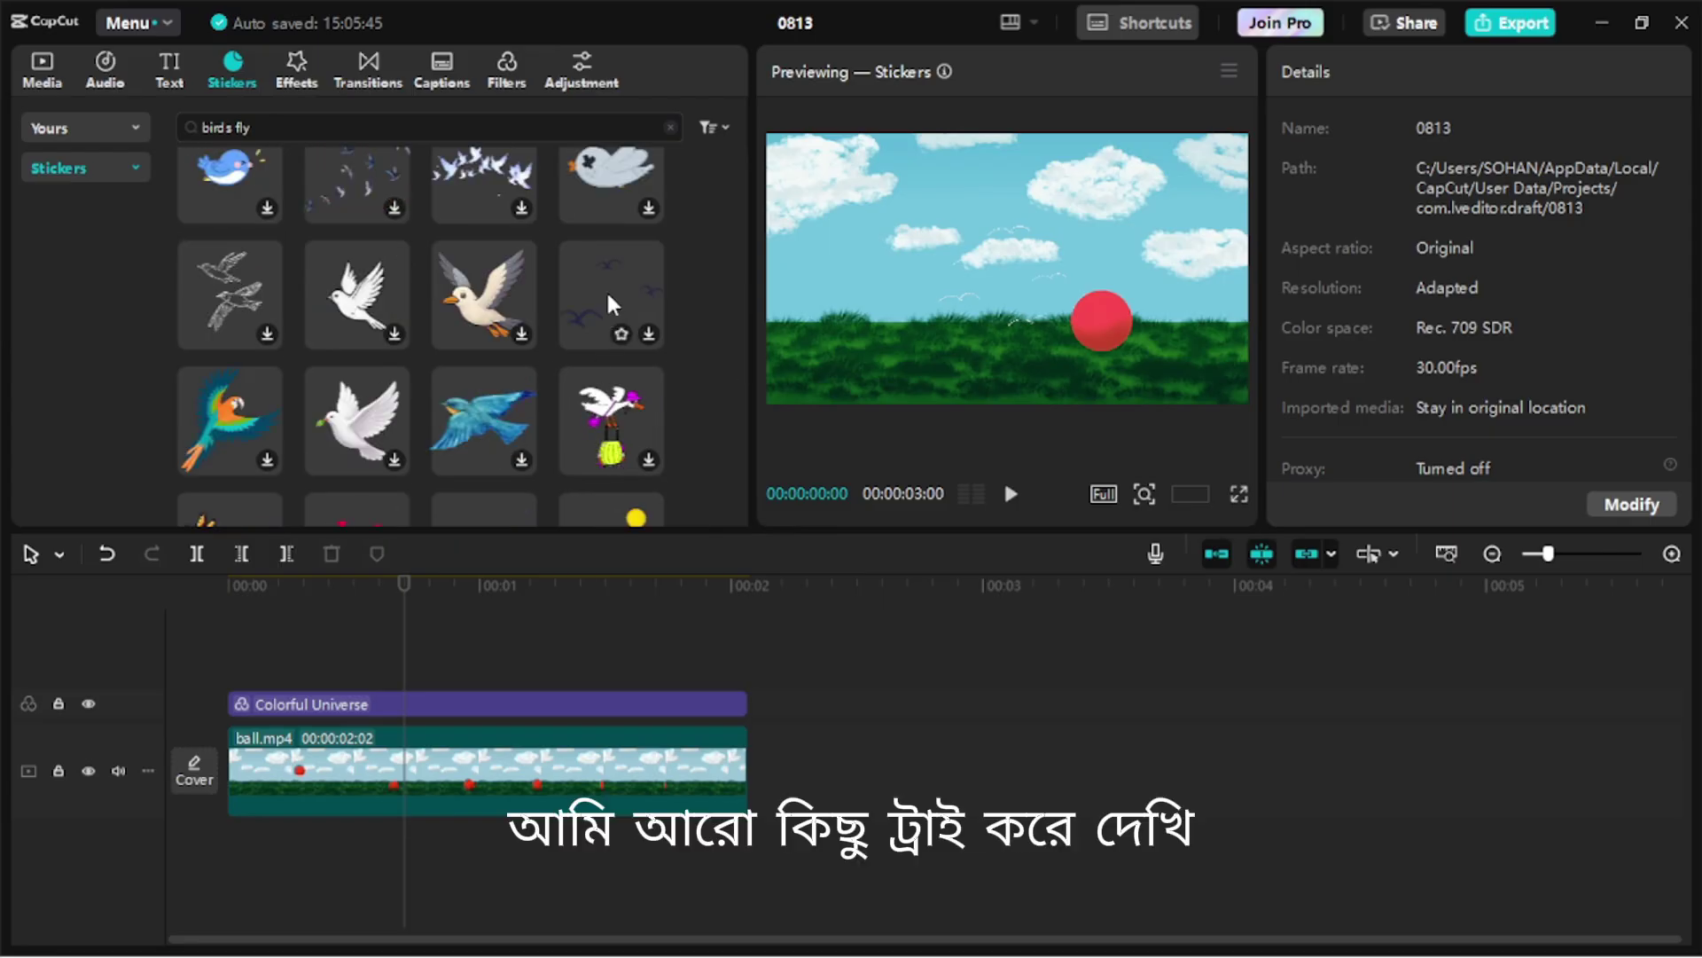
{"action": "left_click", "coordinate": [604, 292]}
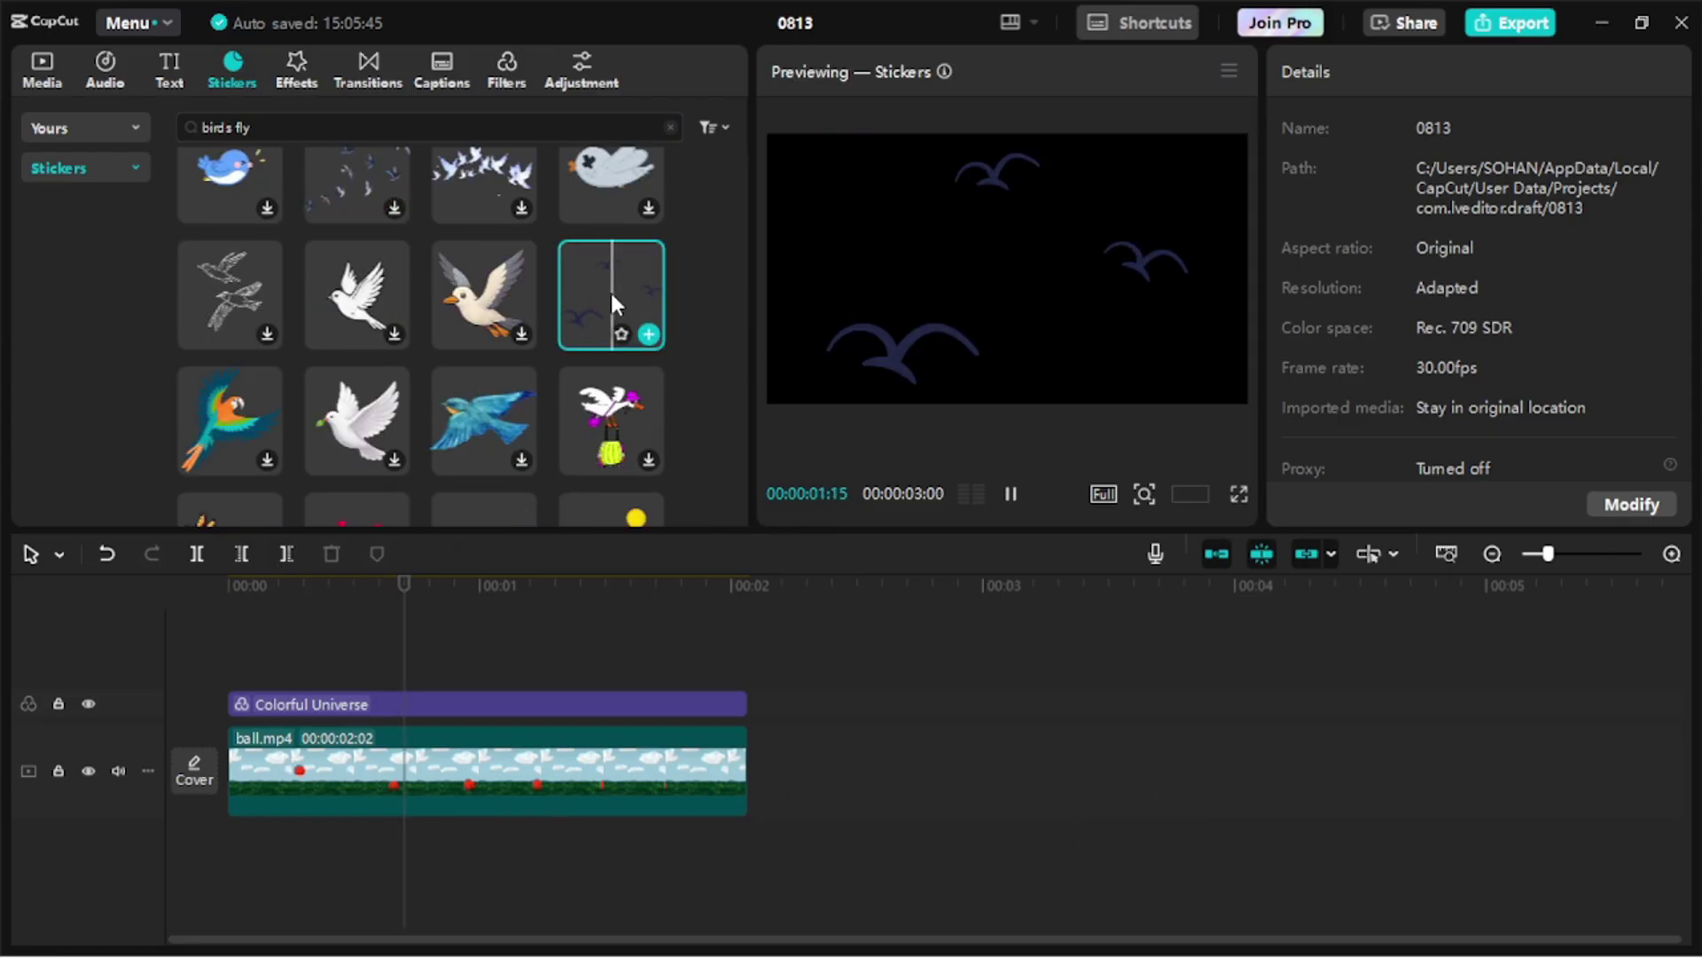
Step: Look further through the bird stickers and preview the one with three black bird silhouettes
{"action": "scroll", "coordinate": [259, 300], "scroll_direction": "down", "scroll_amount": 5}
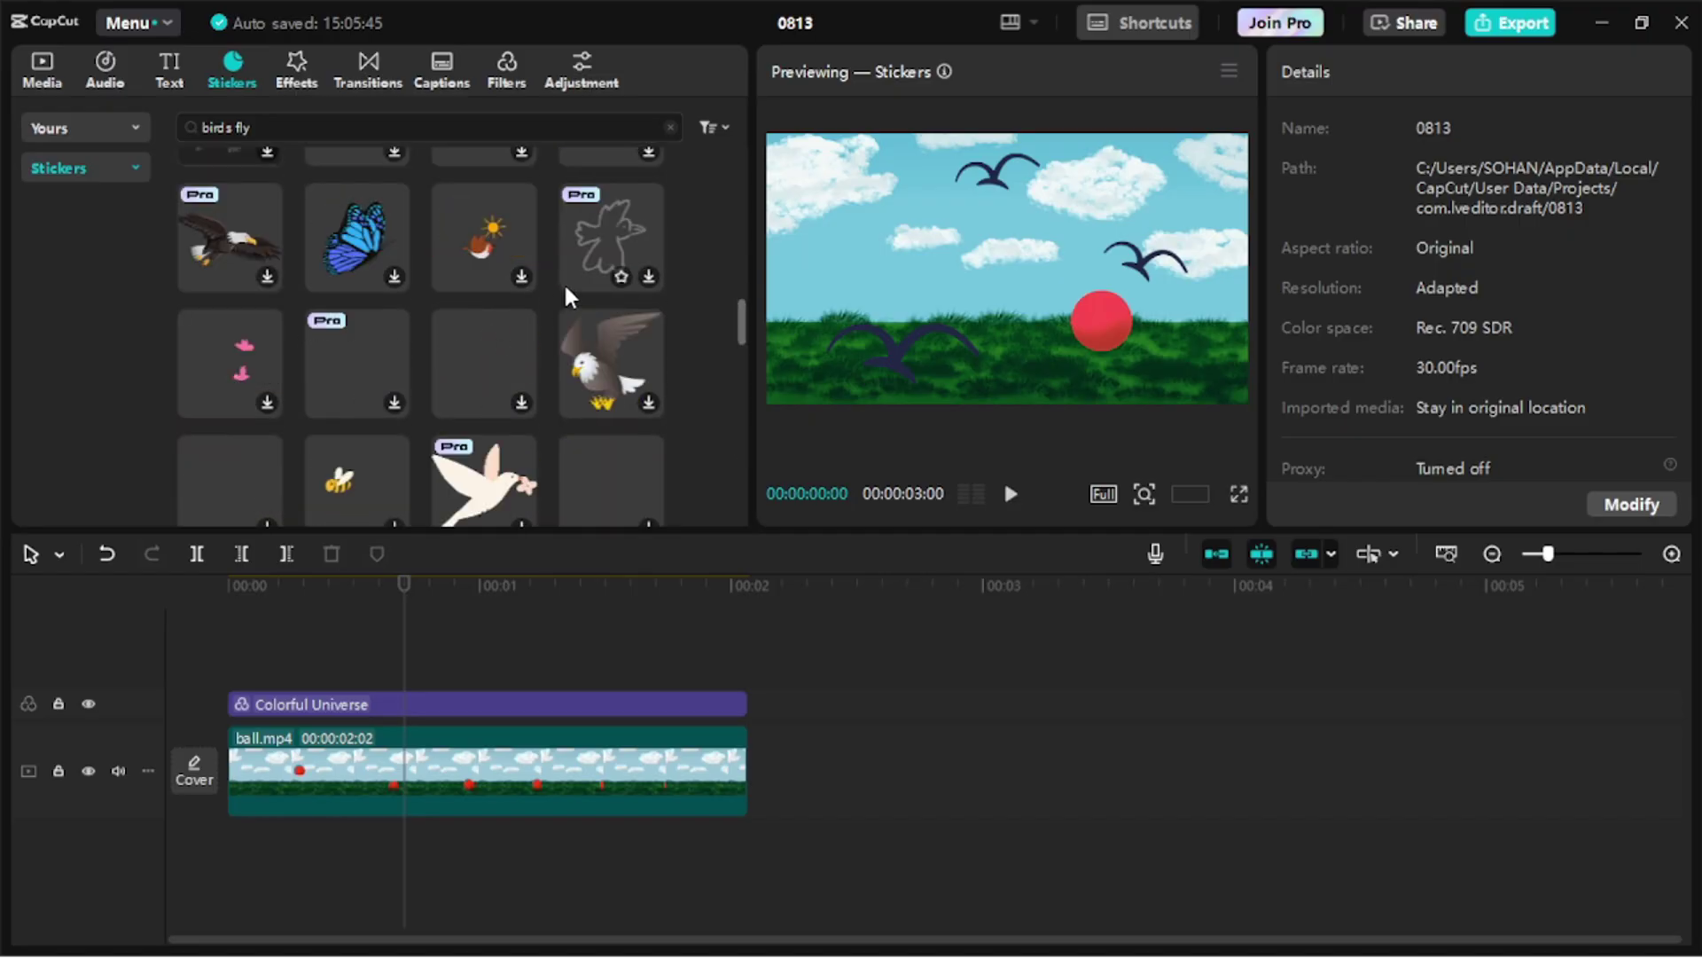
{"action": "scroll", "coordinate": [563, 280], "scroll_direction": "down", "scroll_amount": 1}
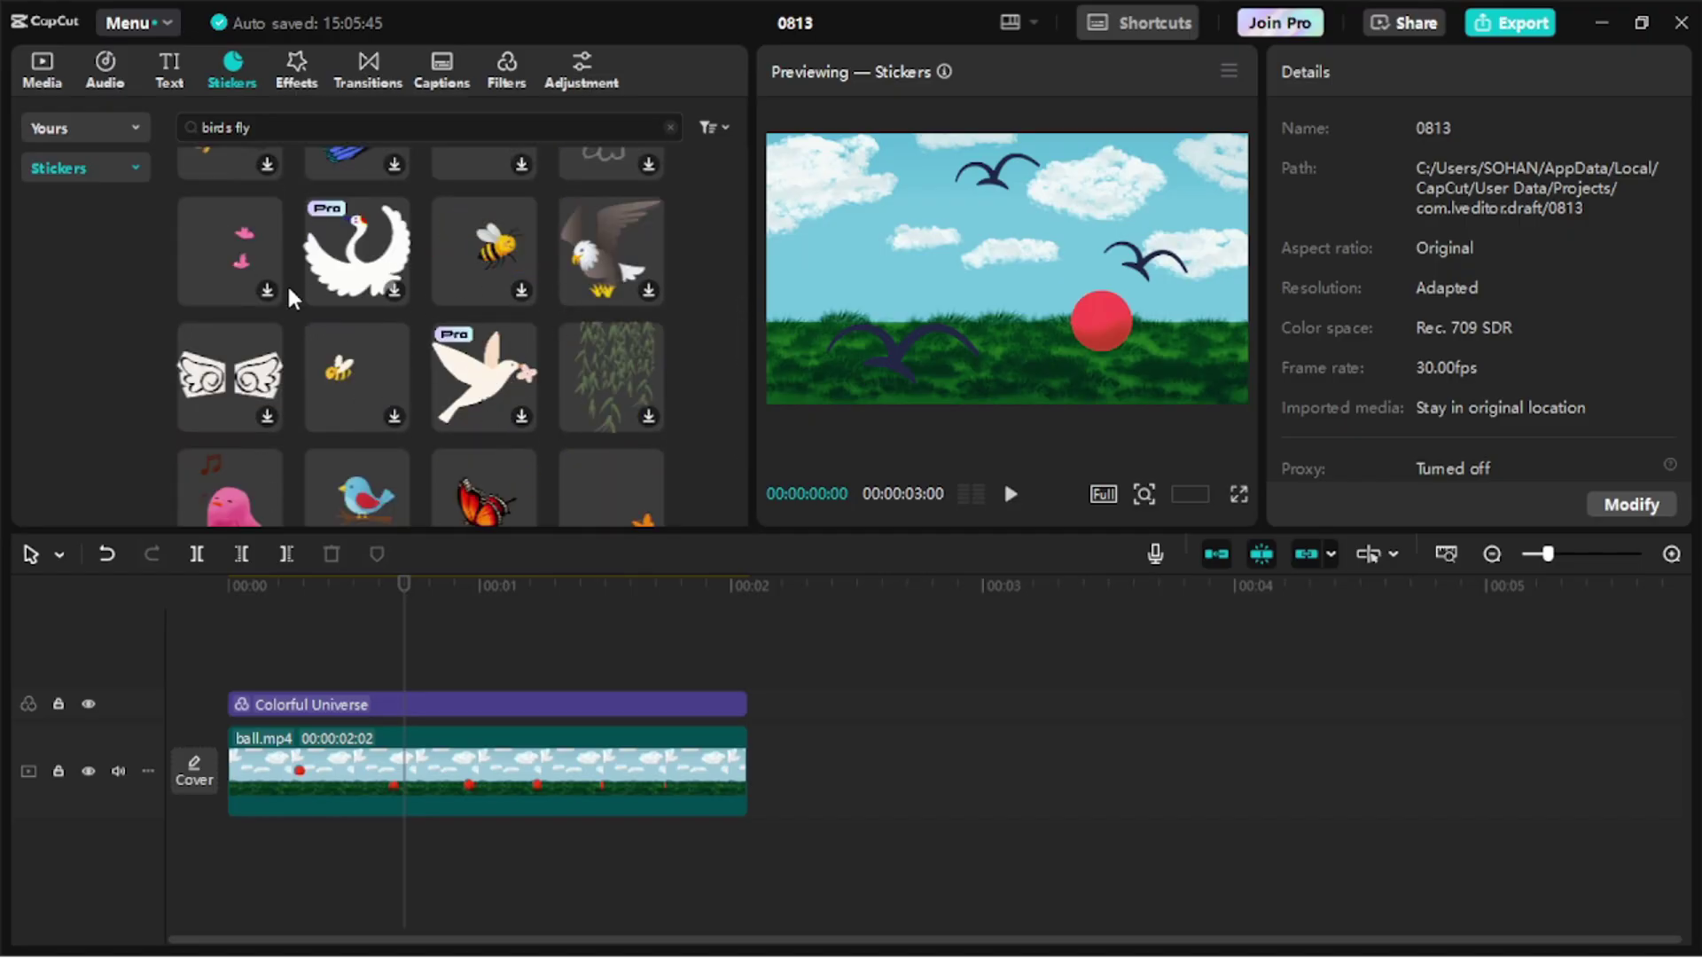
{"action": "scroll", "coordinate": [289, 286], "scroll_direction": "down", "scroll_amount": 1}
{"action": "scroll", "coordinate": [348, 275], "scroll_direction": "down", "scroll_amount": 1}
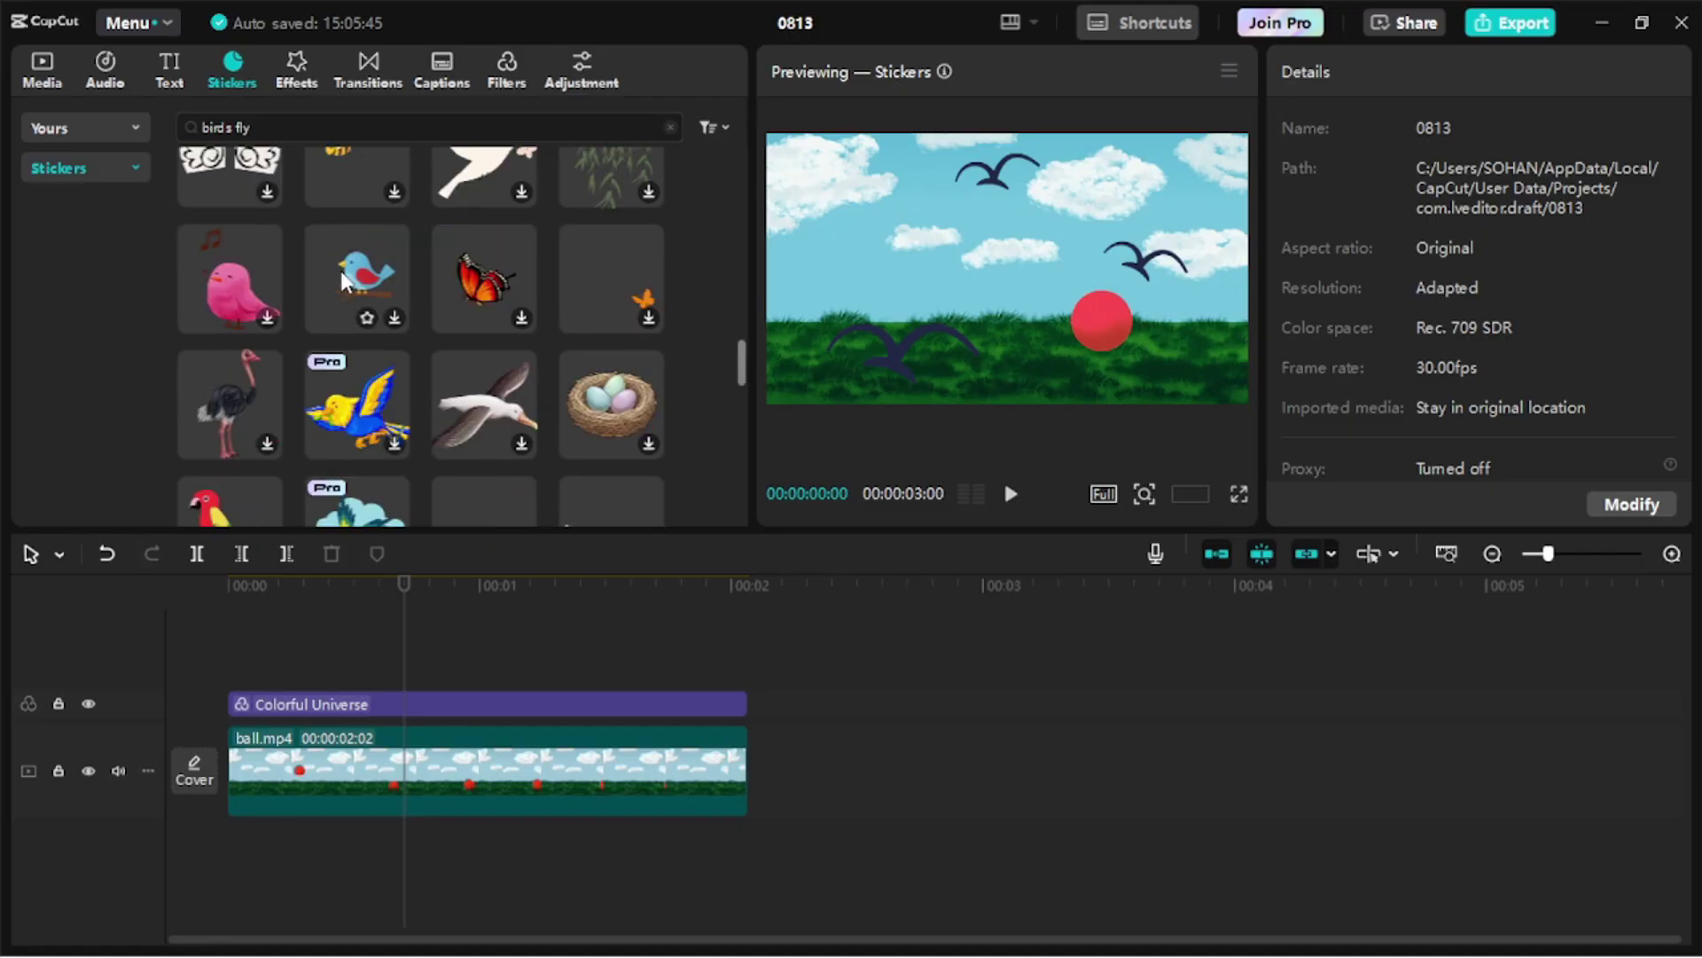
{"action": "scroll", "coordinate": [344, 276], "scroll_direction": "down", "scroll_amount": 2}
{"action": "scroll", "coordinate": [405, 284], "scroll_direction": "down", "scroll_amount": 1}
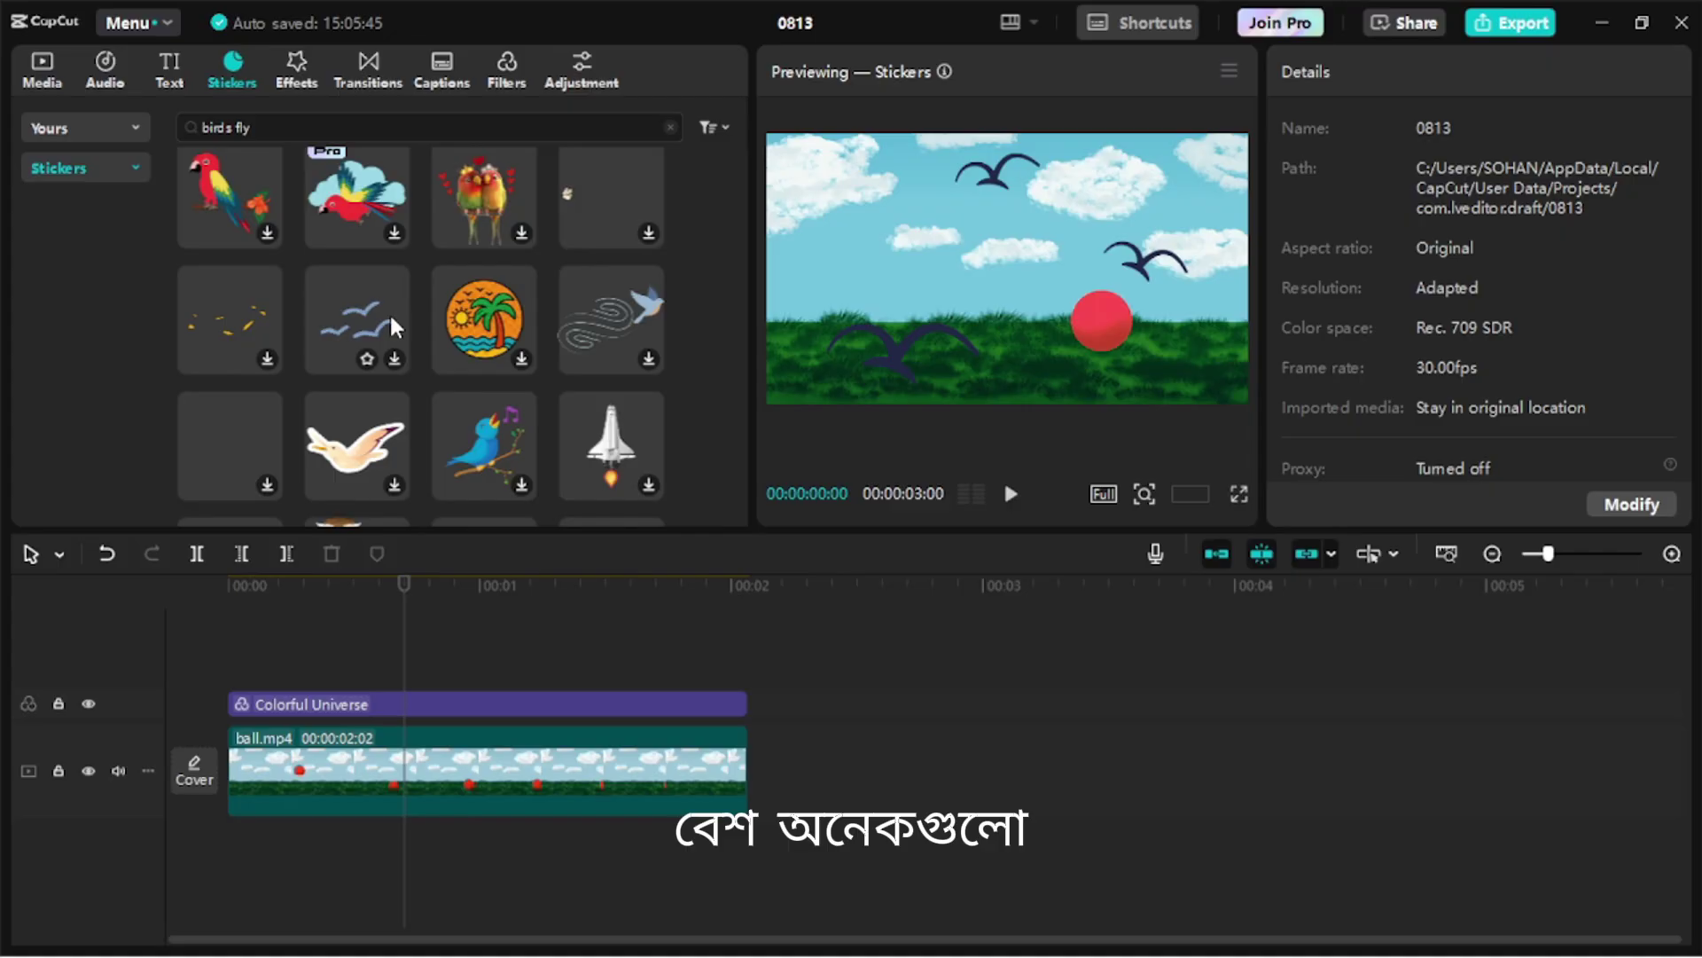
{"action": "scroll", "coordinate": [390, 312], "scroll_direction": "down", "scroll_amount": 3}
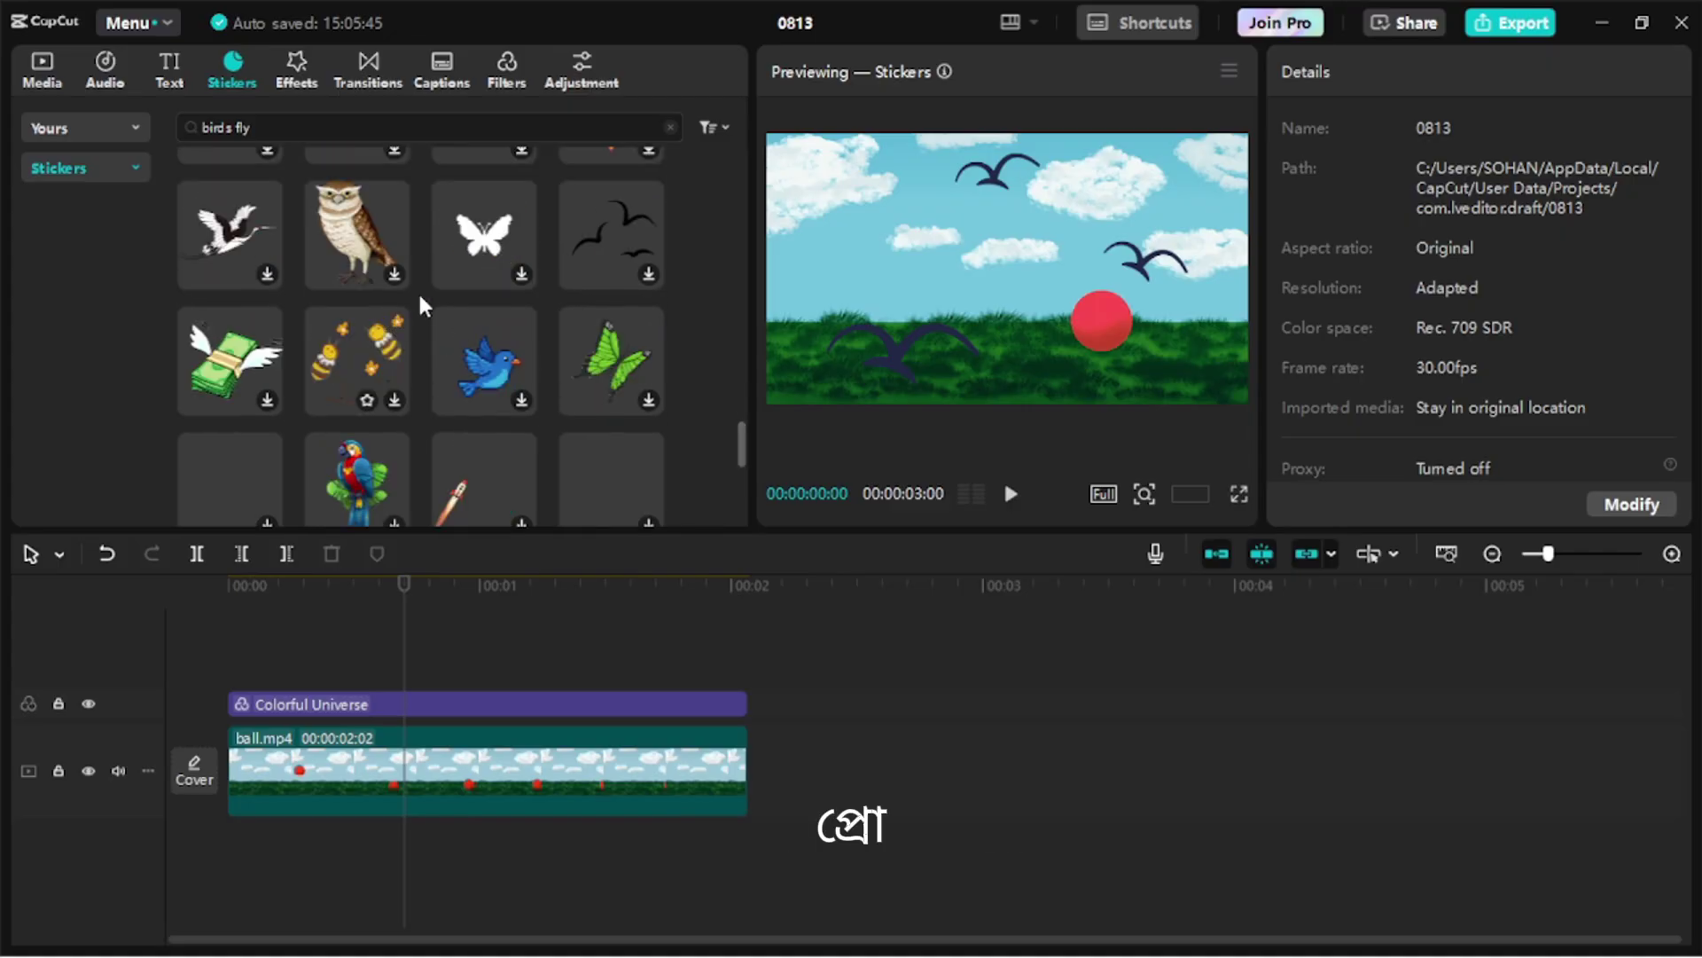
{"action": "left_click", "coordinate": [641, 233]}
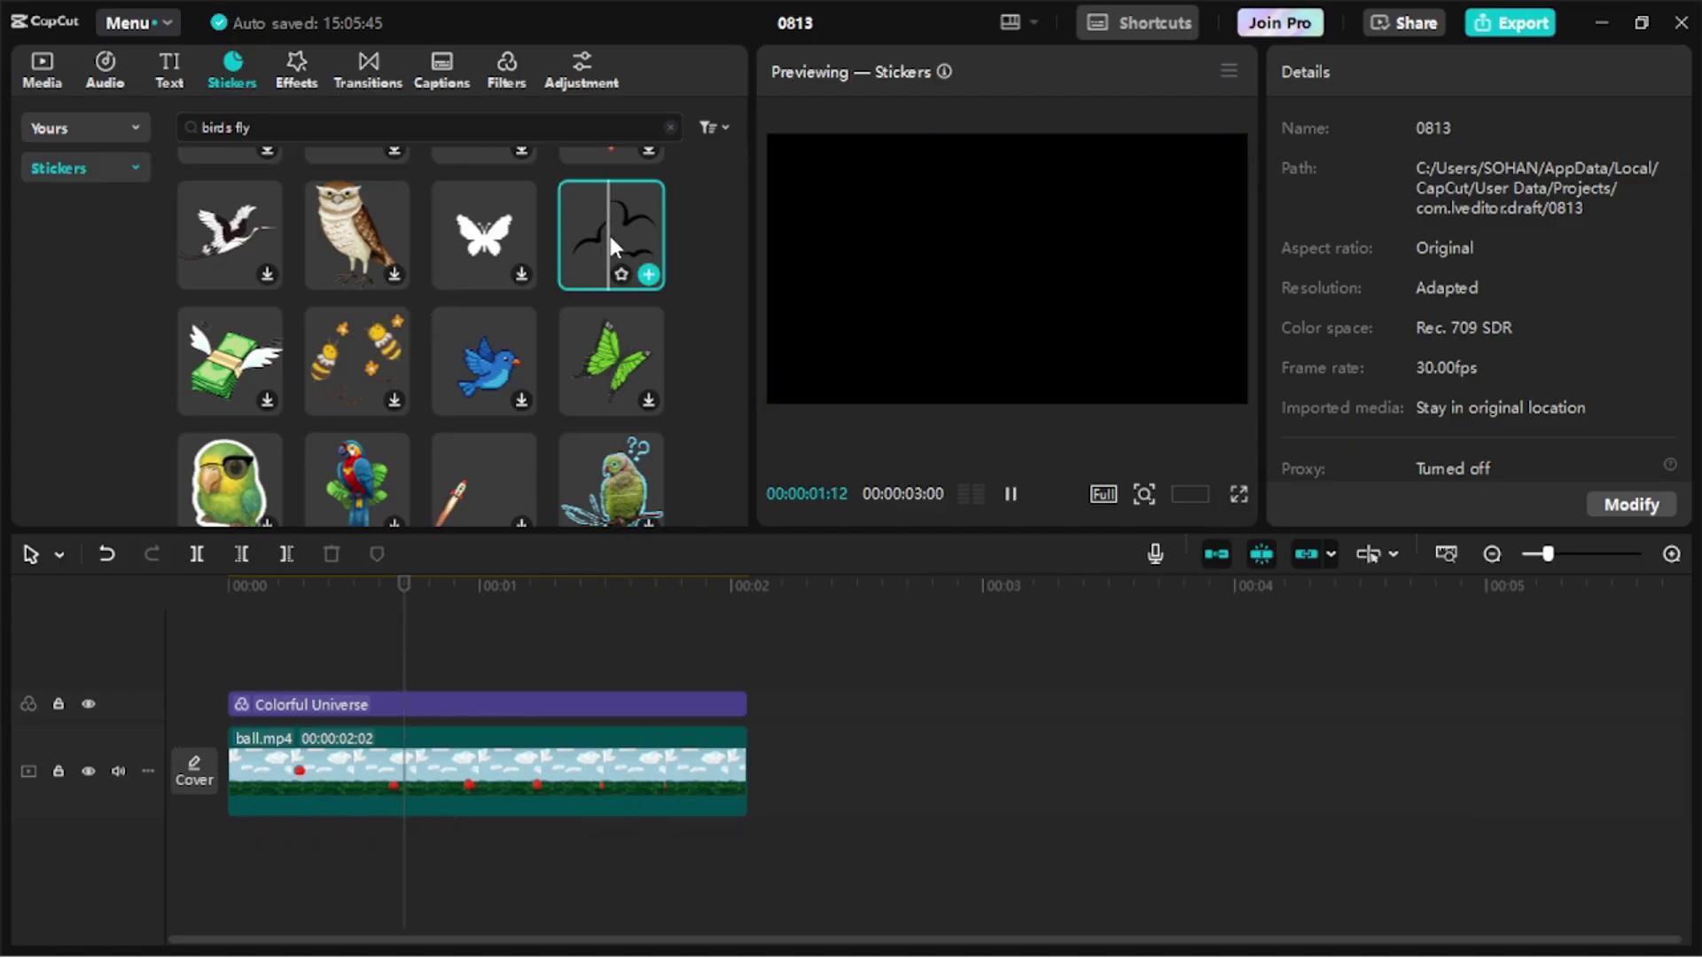
Step: Examine the remaining "birds fly" stickers for an animated flying bird that suits the sky
{"action": "scroll", "coordinate": [610, 236], "scroll_direction": "down", "scroll_amount": 2}
{"action": "scroll", "coordinate": [615, 248], "scroll_direction": "down", "scroll_amount": 1}
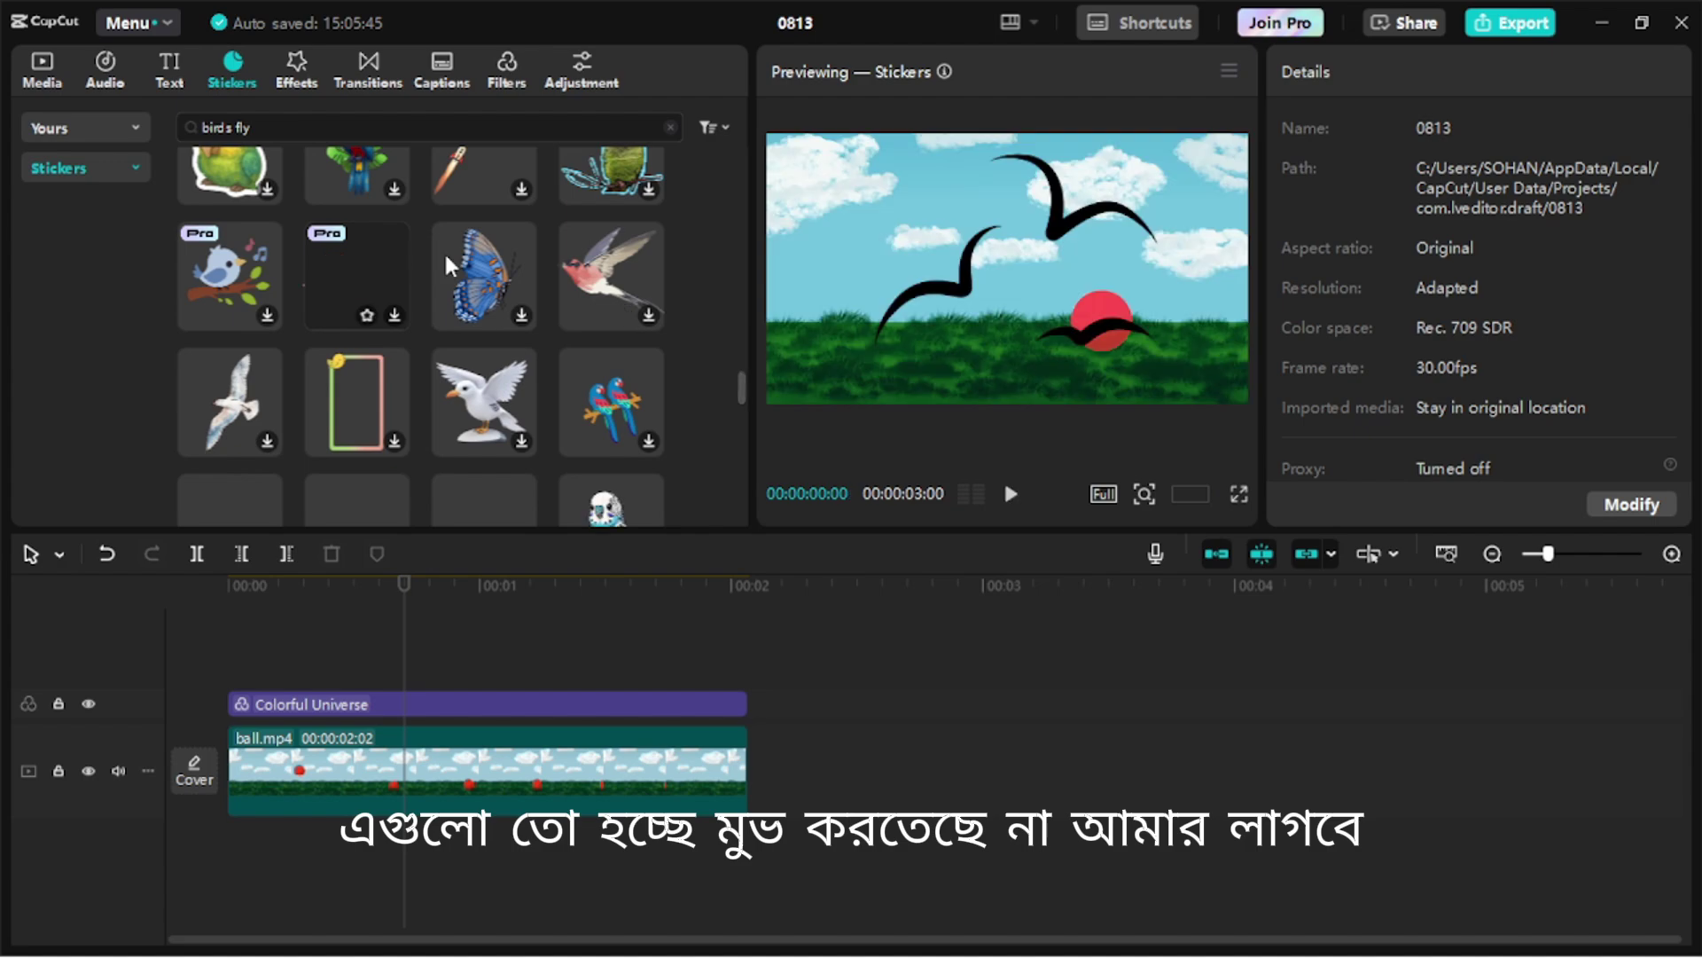
{"action": "scroll", "coordinate": [487, 290], "scroll_direction": "down", "scroll_amount": 5}
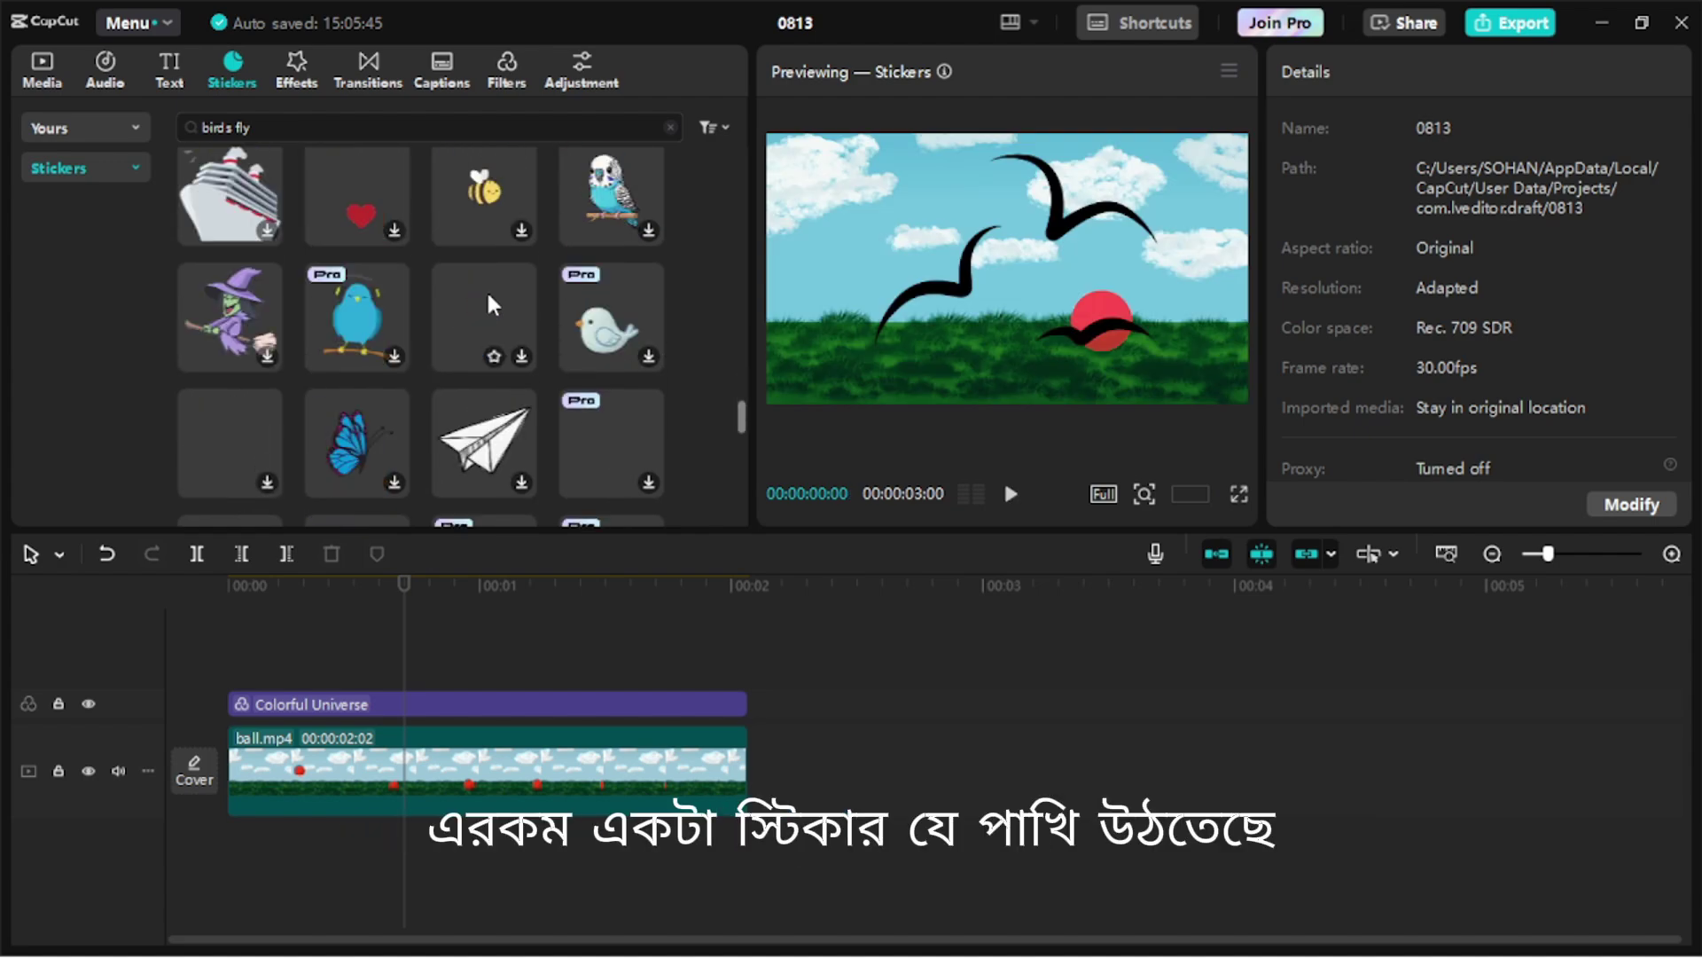
{"action": "scroll", "coordinate": [341, 282], "scroll_direction": "down", "scroll_amount": 2}
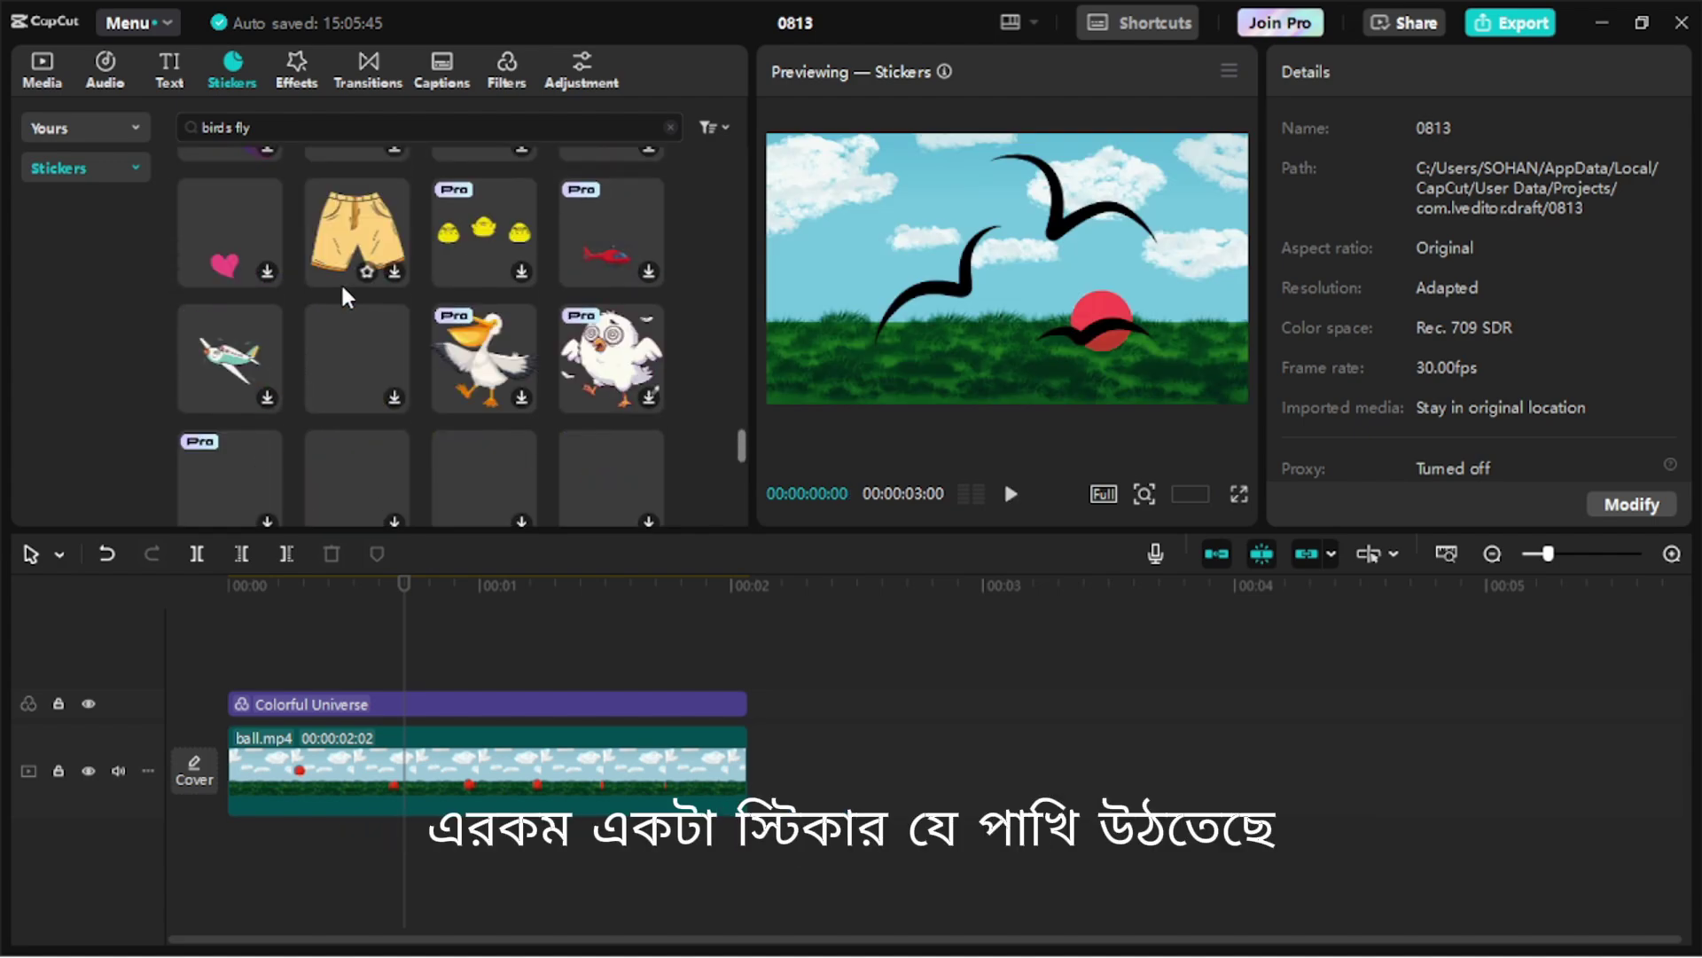
{"action": "scroll", "coordinate": [423, 323], "scroll_direction": "down", "scroll_amount": 2}
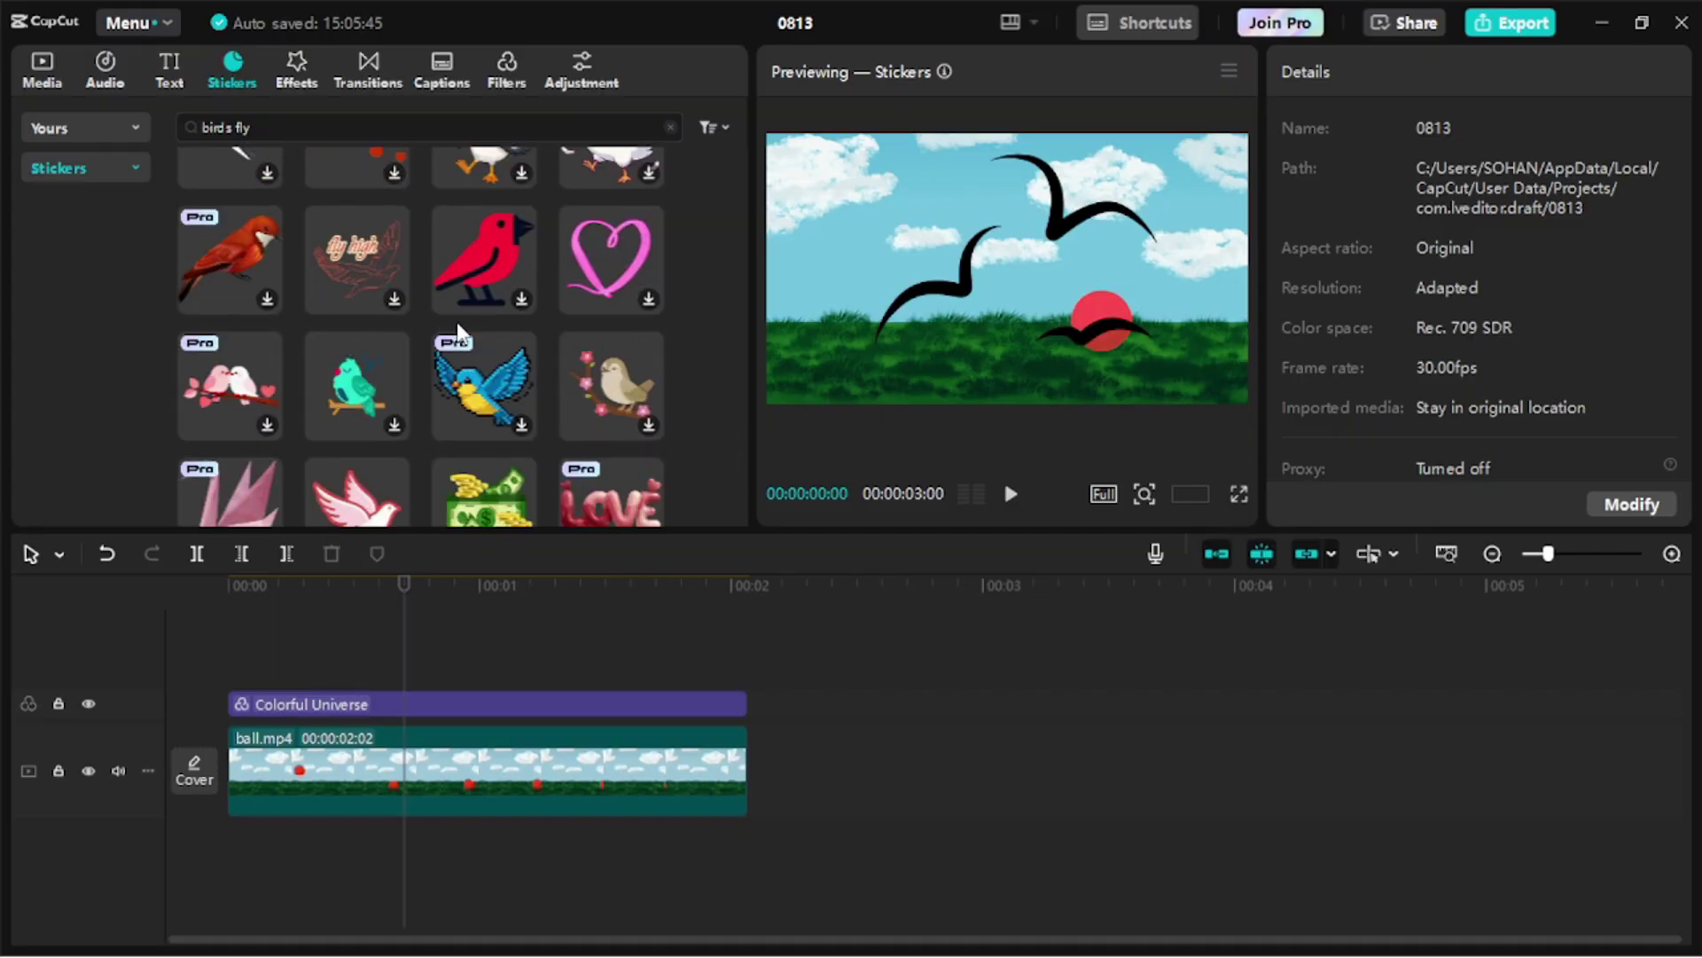
{"action": "scroll", "coordinate": [464, 346], "scroll_direction": "down", "scroll_amount": 3}
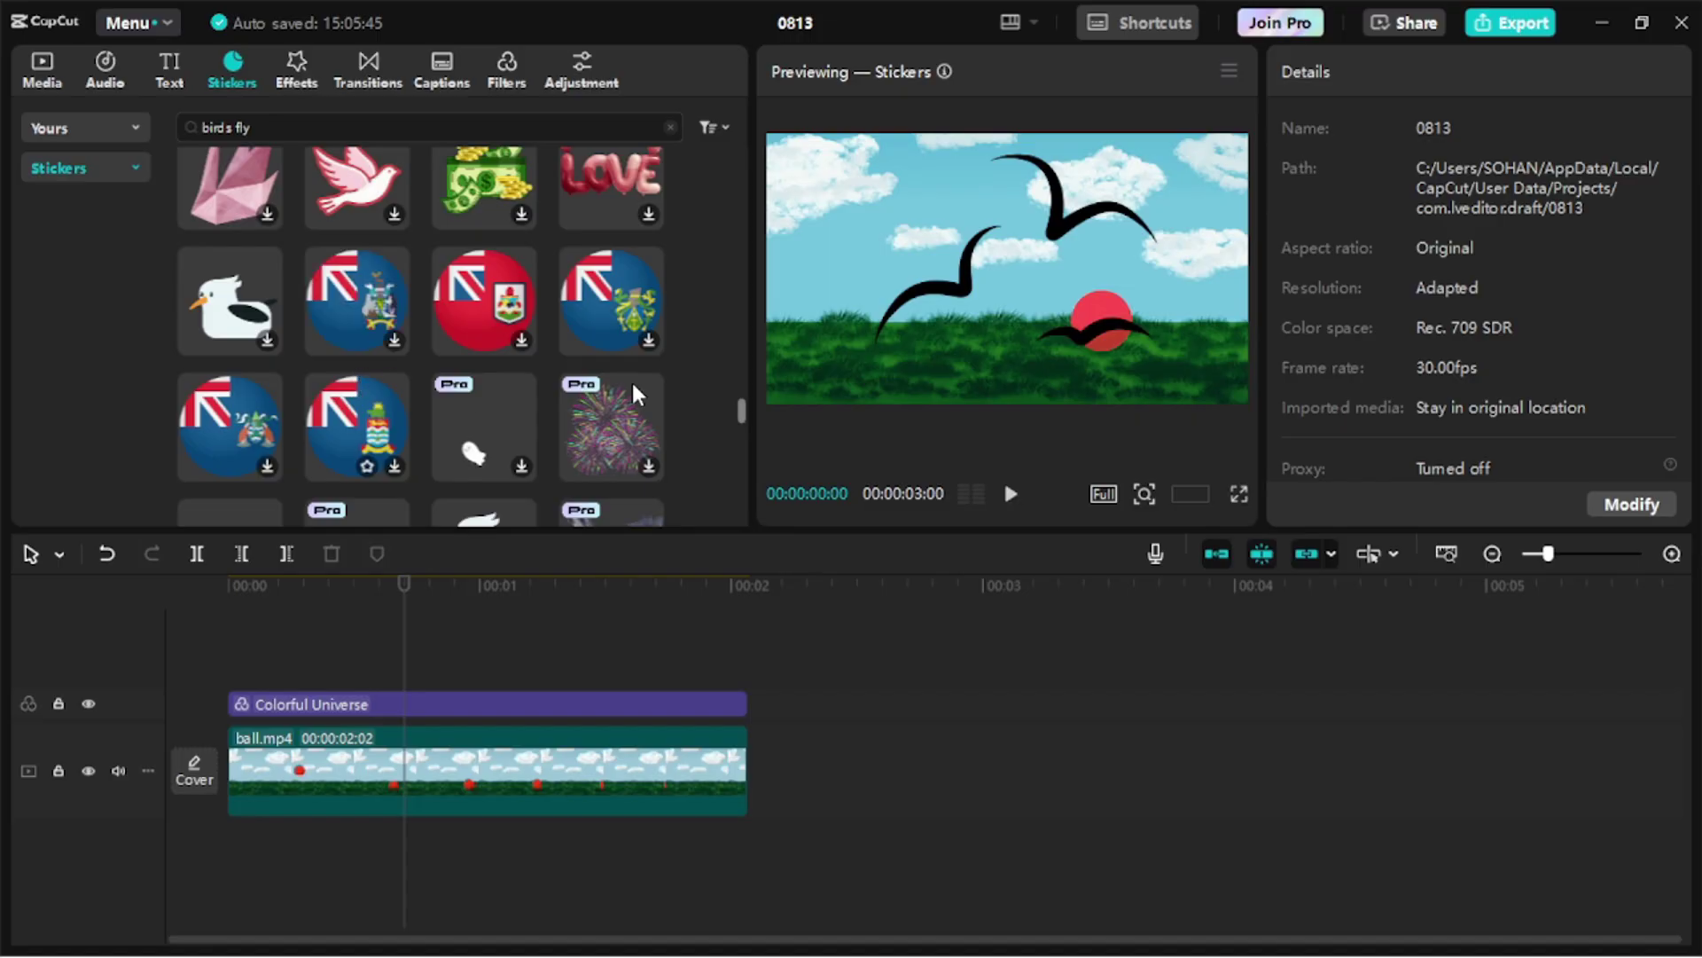
{"action": "scroll", "coordinate": [426, 390], "scroll_direction": "down", "scroll_amount": 2}
{"action": "scroll", "coordinate": [413, 369], "scroll_direction": "down", "scroll_amount": 4}
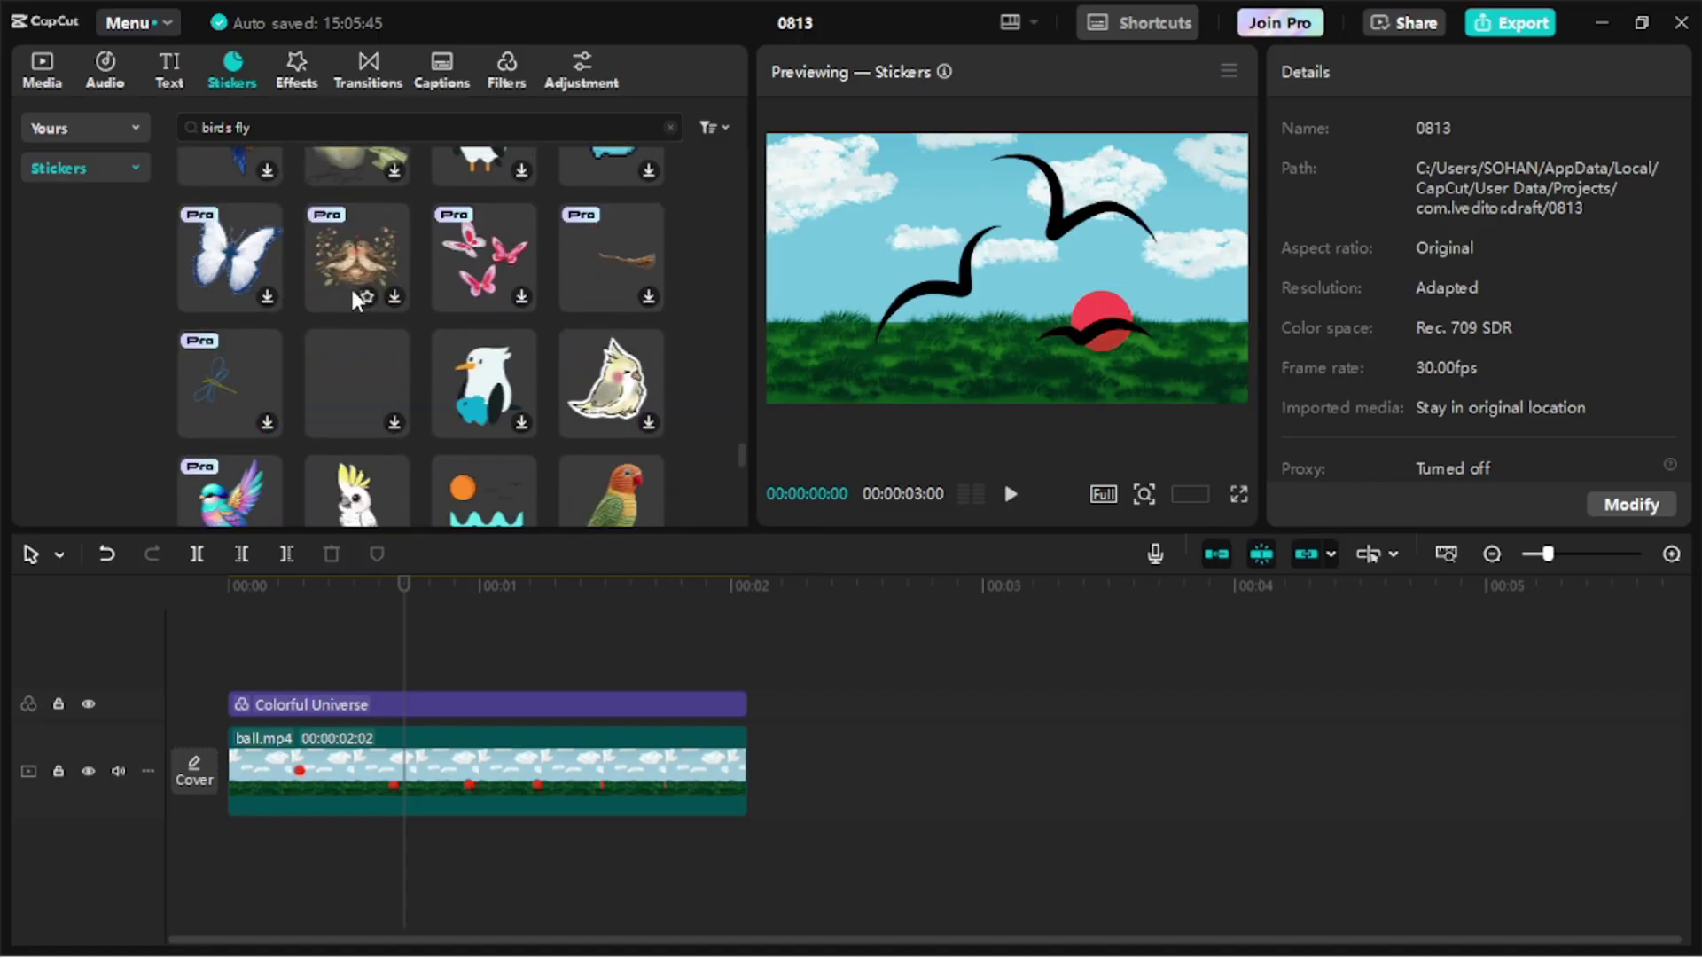
{"action": "scroll", "coordinate": [480, 369], "scroll_direction": "down", "scroll_amount": 1}
{"action": "scroll", "coordinate": [413, 318], "scroll_direction": "down", "scroll_amount": 1}
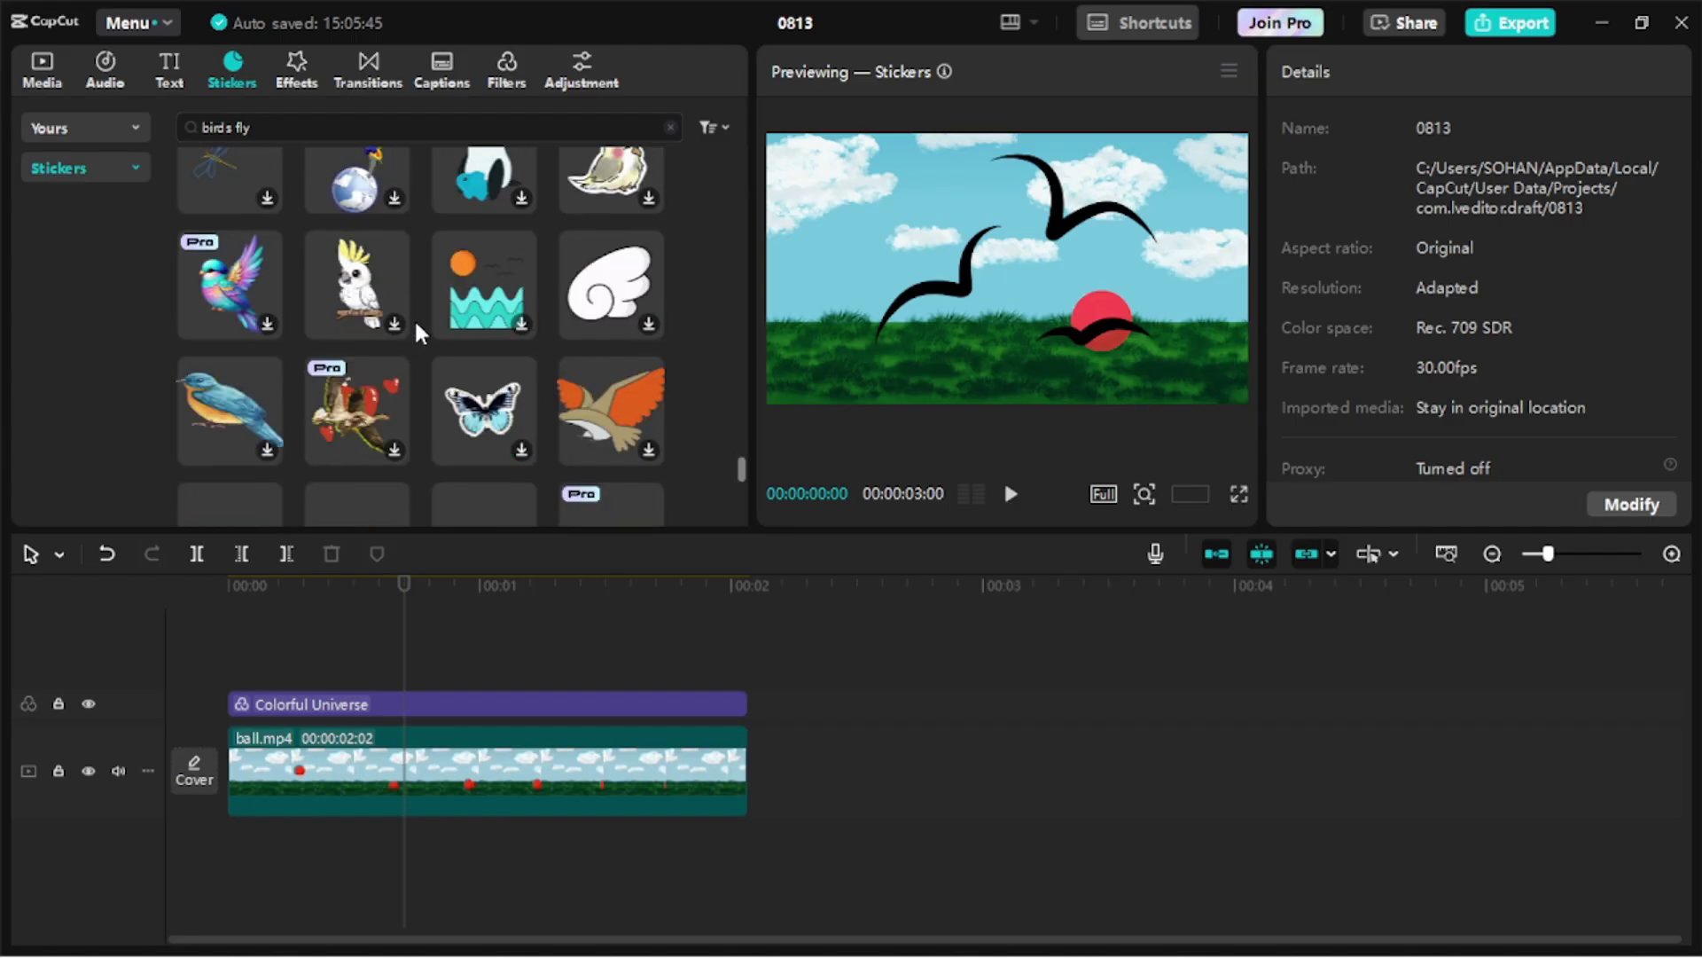
{"action": "scroll", "coordinate": [233, 195], "scroll_direction": "up", "scroll_amount": 1}
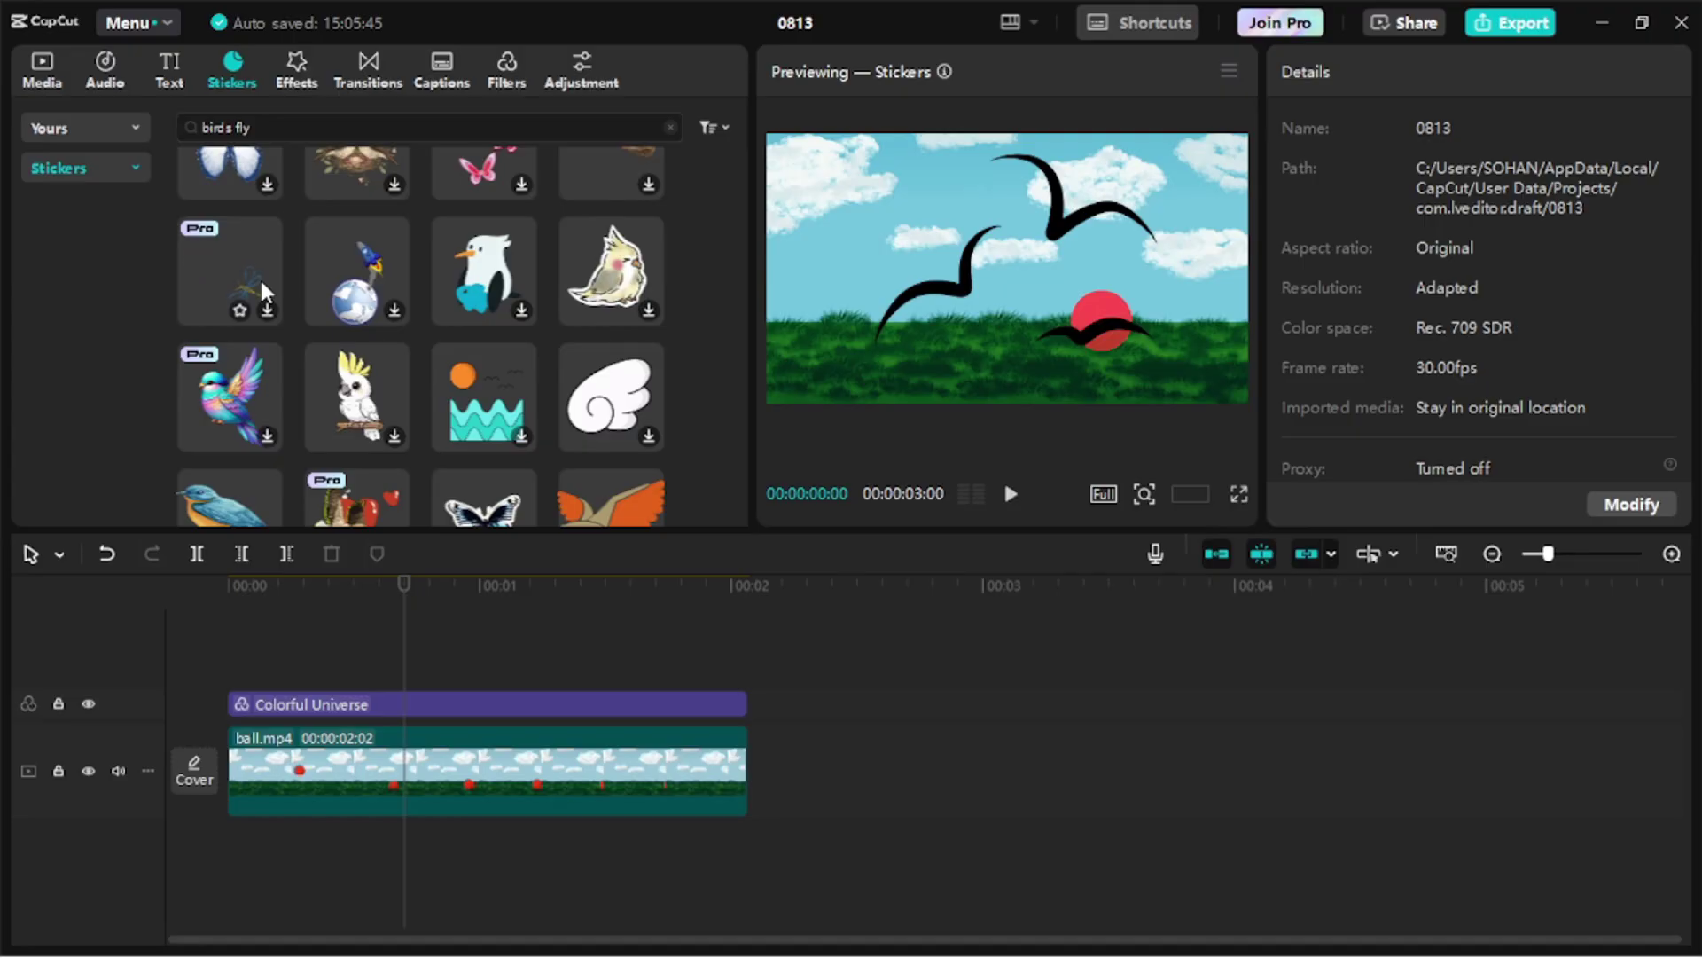
{"action": "scroll", "coordinate": [451, 241], "scroll_direction": "down", "scroll_amount": 4}
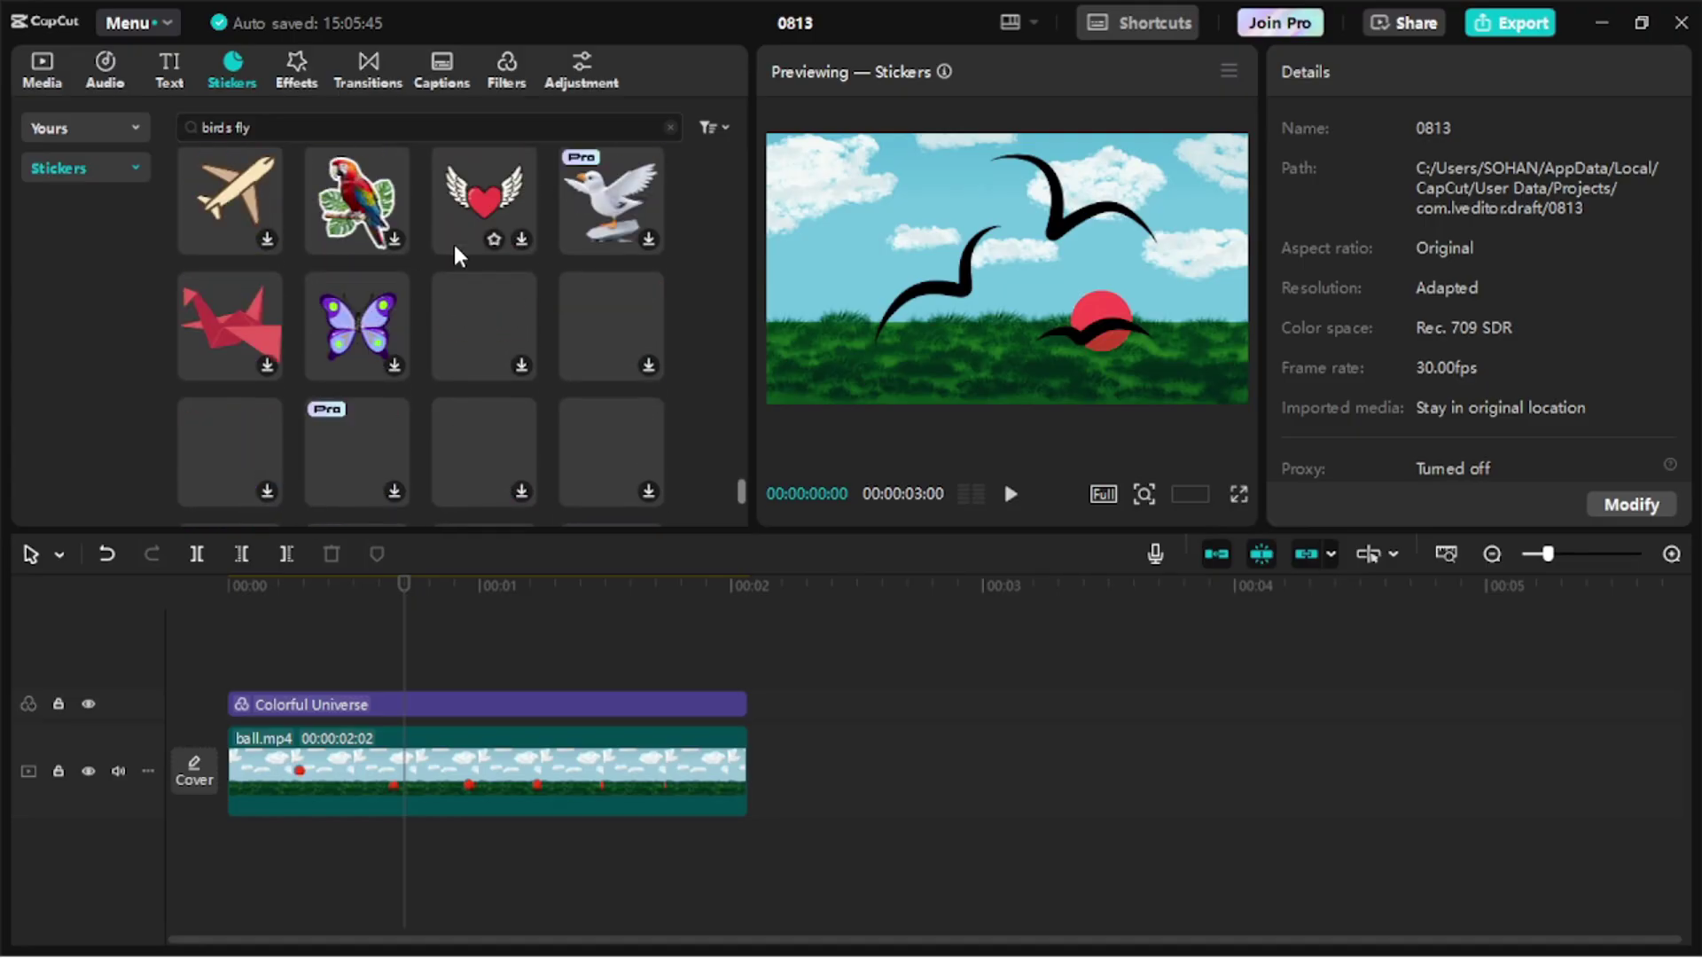
{"action": "scroll", "coordinate": [482, 271], "scroll_direction": "down", "scroll_amount": 2}
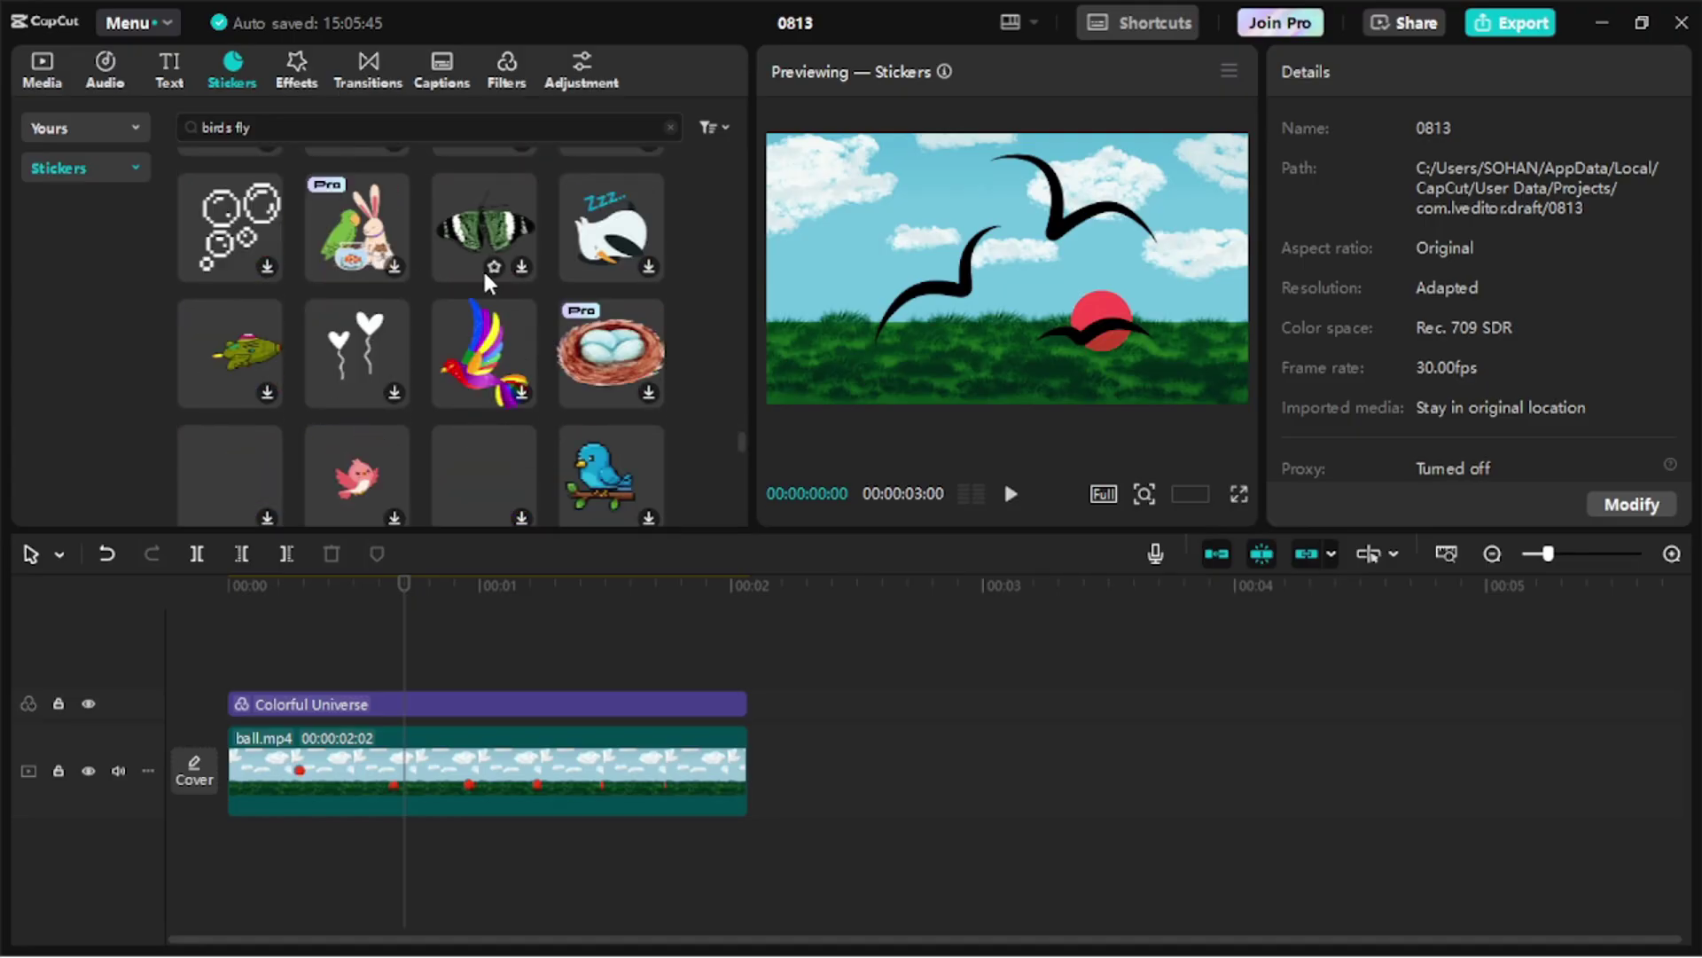
{"action": "scroll", "coordinate": [484, 275], "scroll_direction": "down", "scroll_amount": 3}
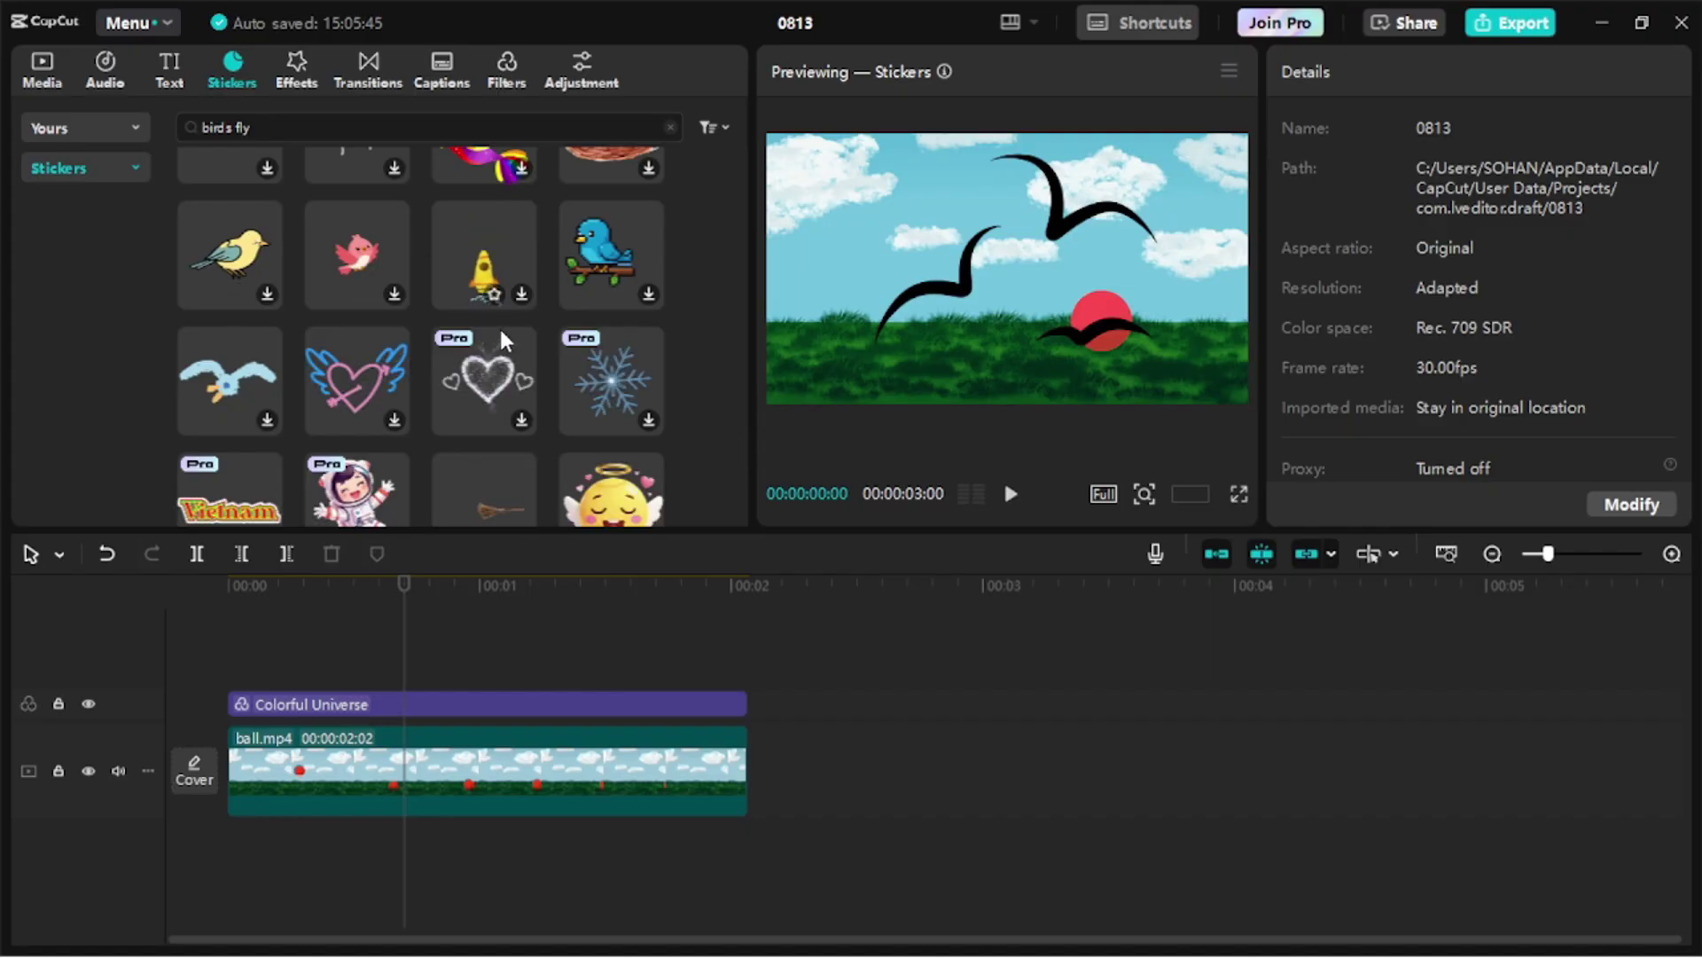
{"action": "scroll", "coordinate": [502, 322], "scroll_direction": "down", "scroll_amount": 15}
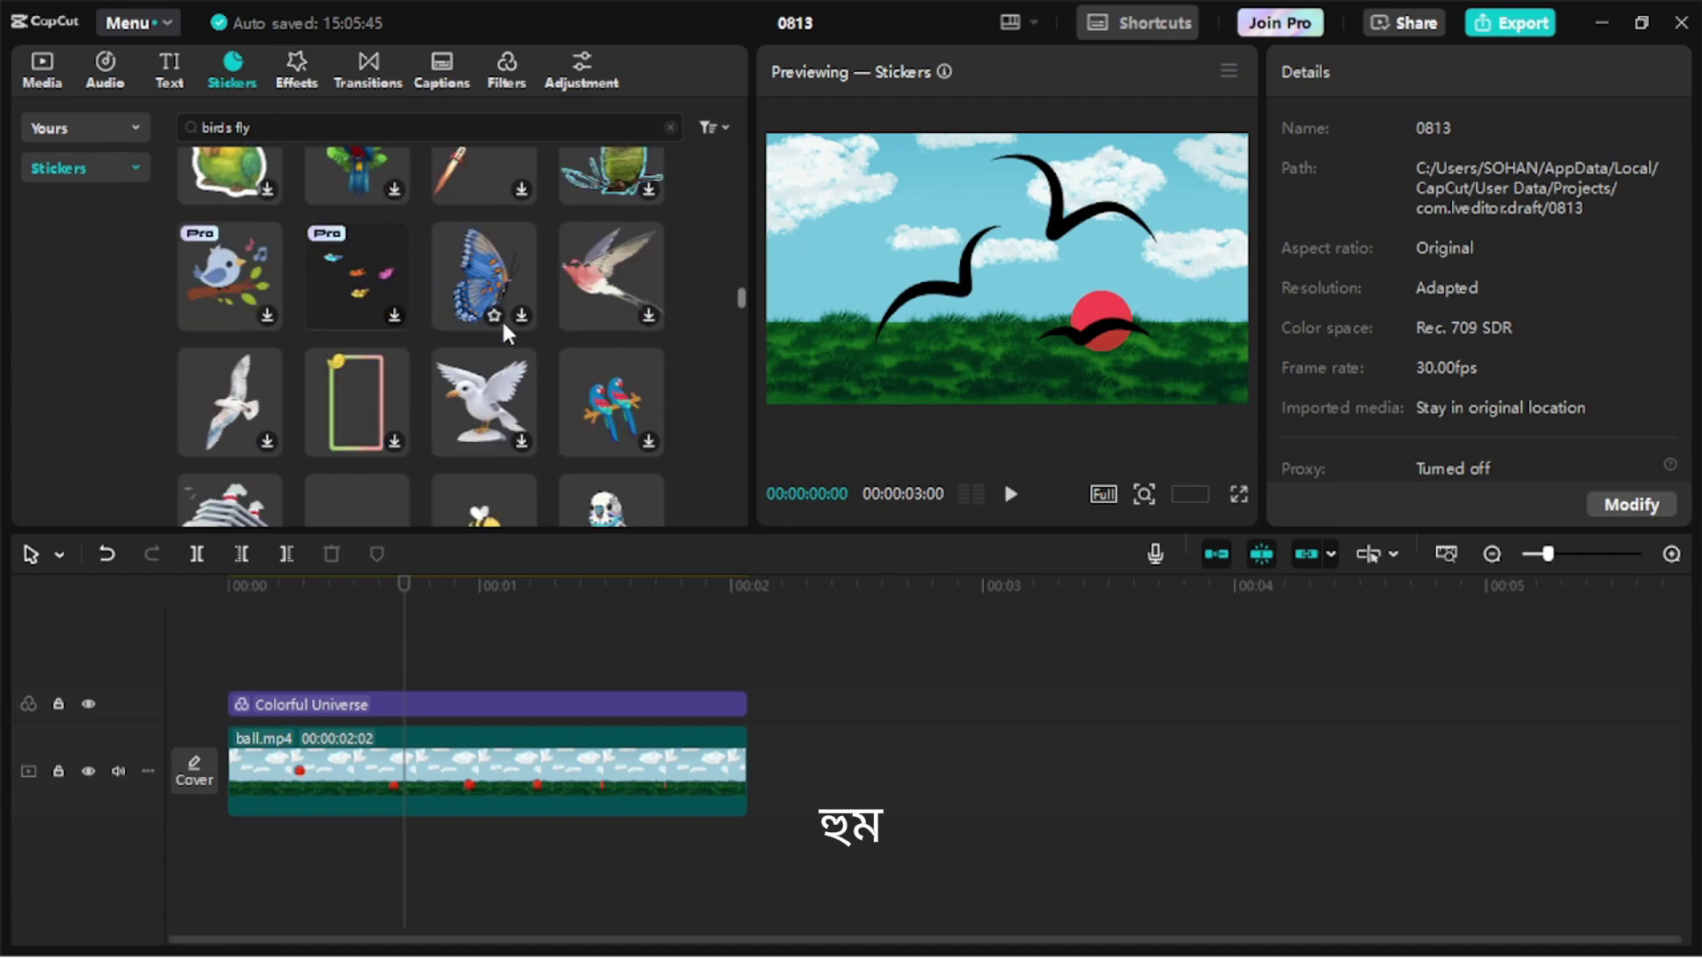
Step: Return to the first bird stickers and preview the one with two white birds over the scene
{"action": "scroll", "coordinate": [503, 321], "scroll_direction": "up", "scroll_amount": 15}
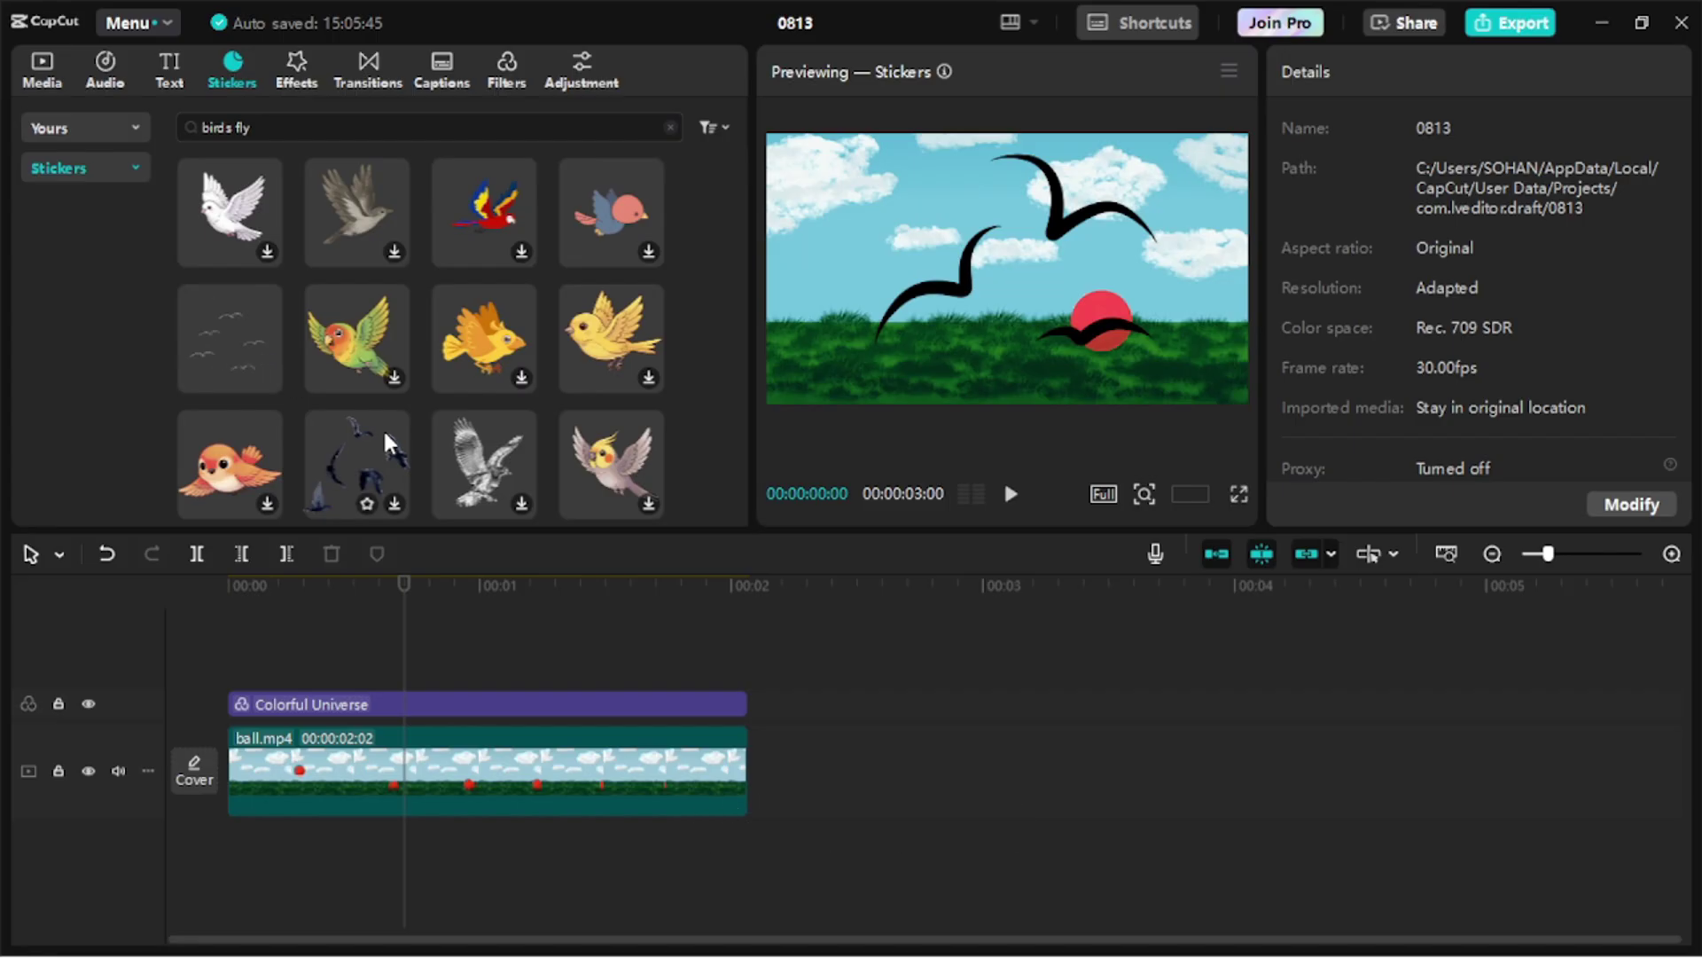
{"action": "scroll", "coordinate": [383, 427], "scroll_direction": "down", "scroll_amount": 4}
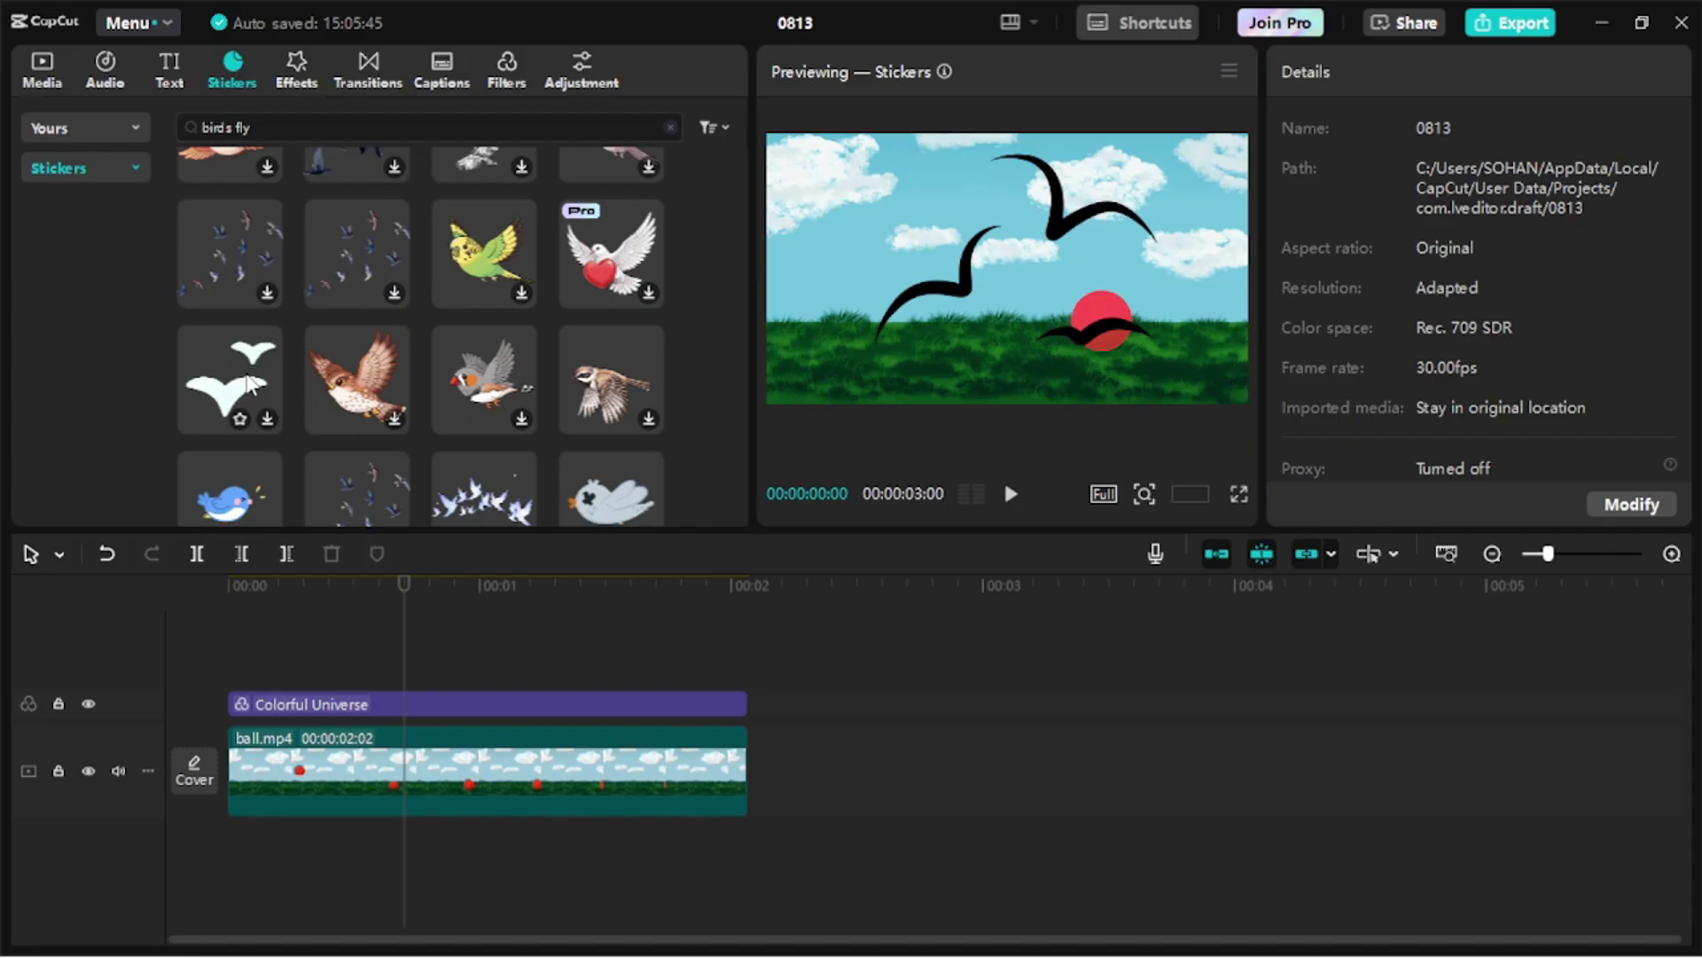
{"action": "left_click", "coordinate": [266, 415]}
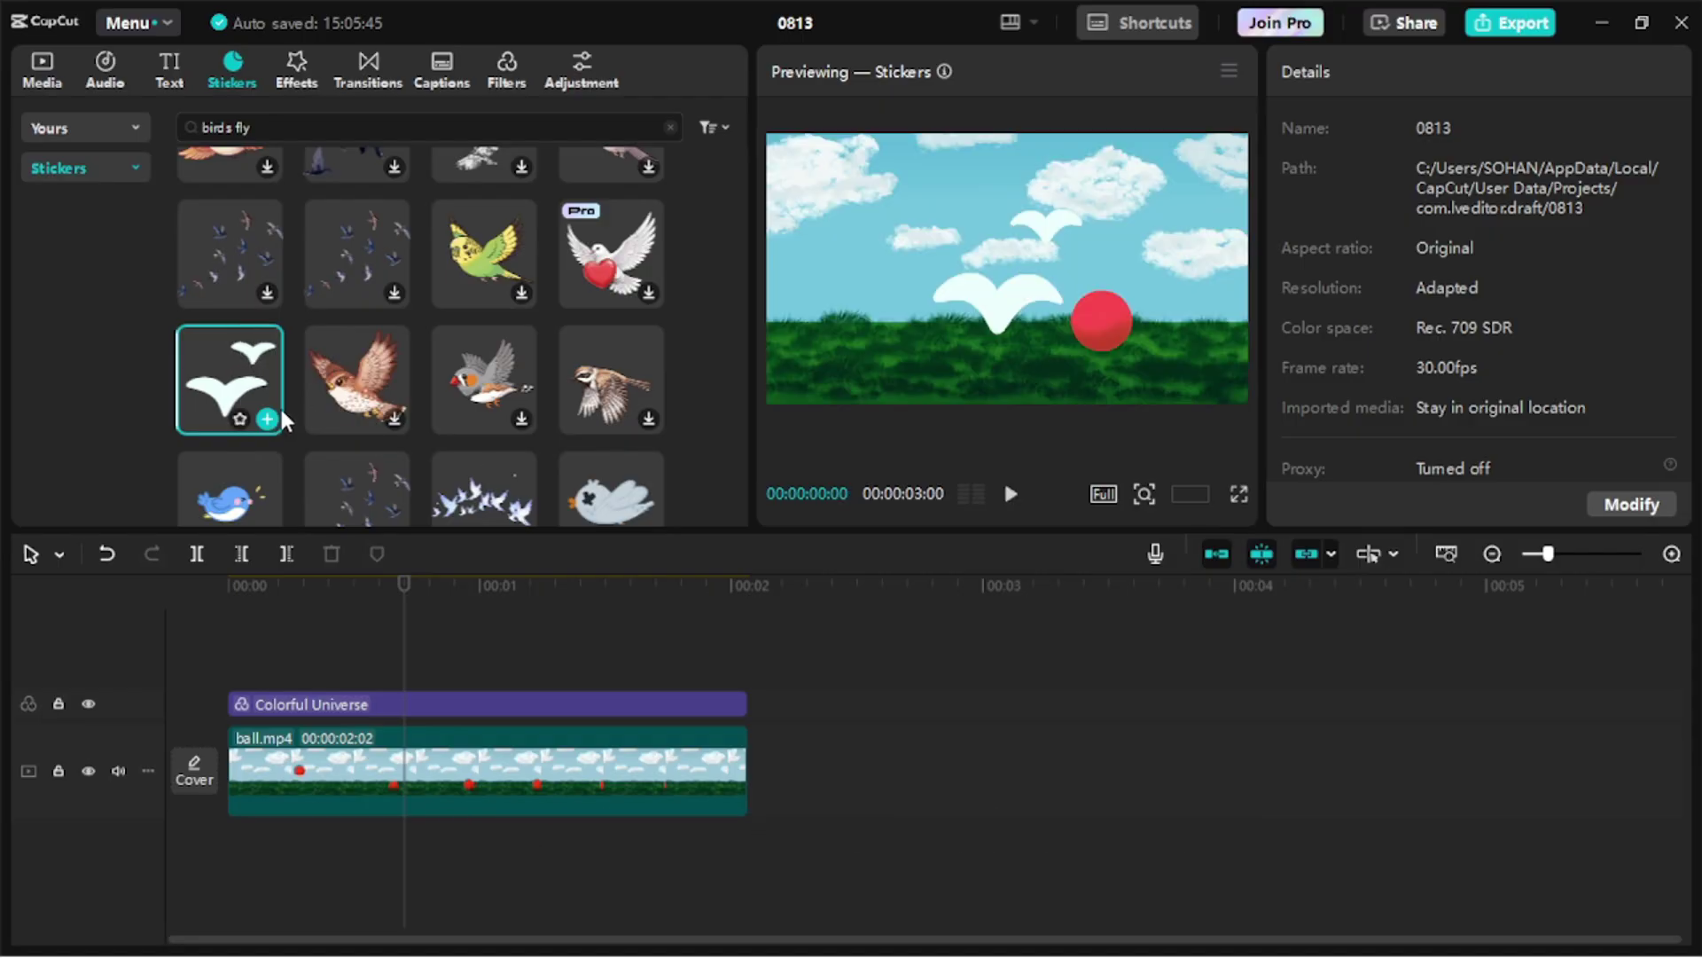
Step: Add the two white birds sticker to the sky at about 24% scale and fit it to the ball clip's full duration
{"action": "left_click", "coordinate": [269, 418]}
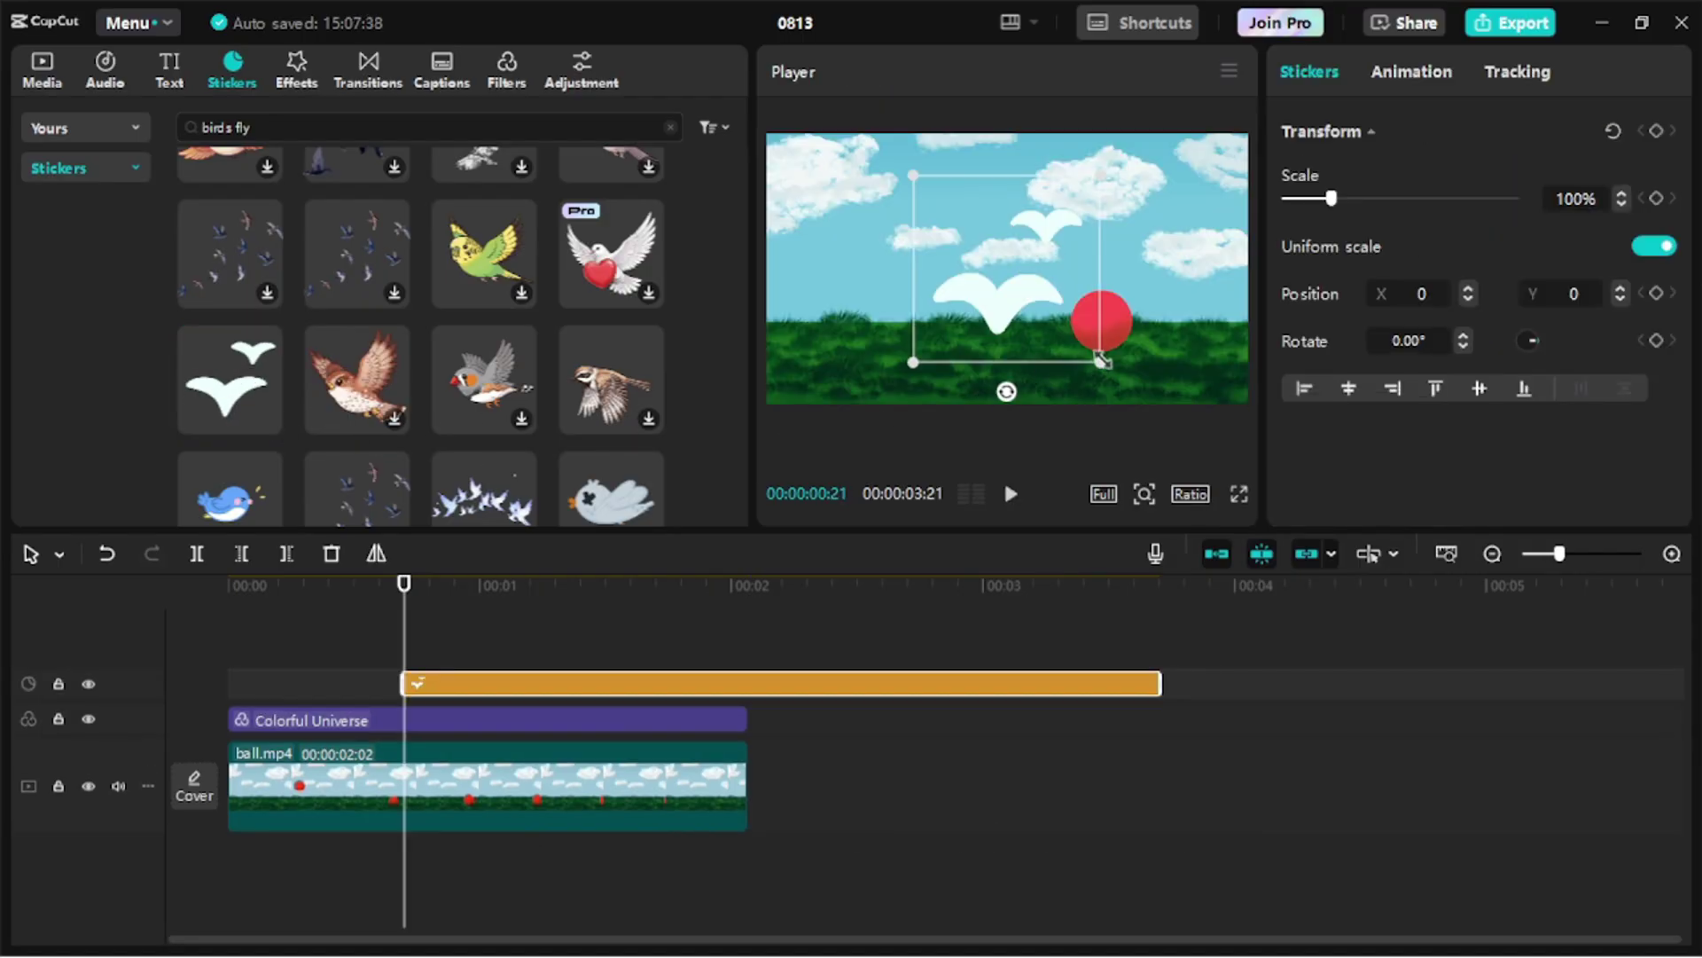
{"action": "left_click_drag", "start_coordinate": [1102, 359], "coordinate": [1030, 291]}
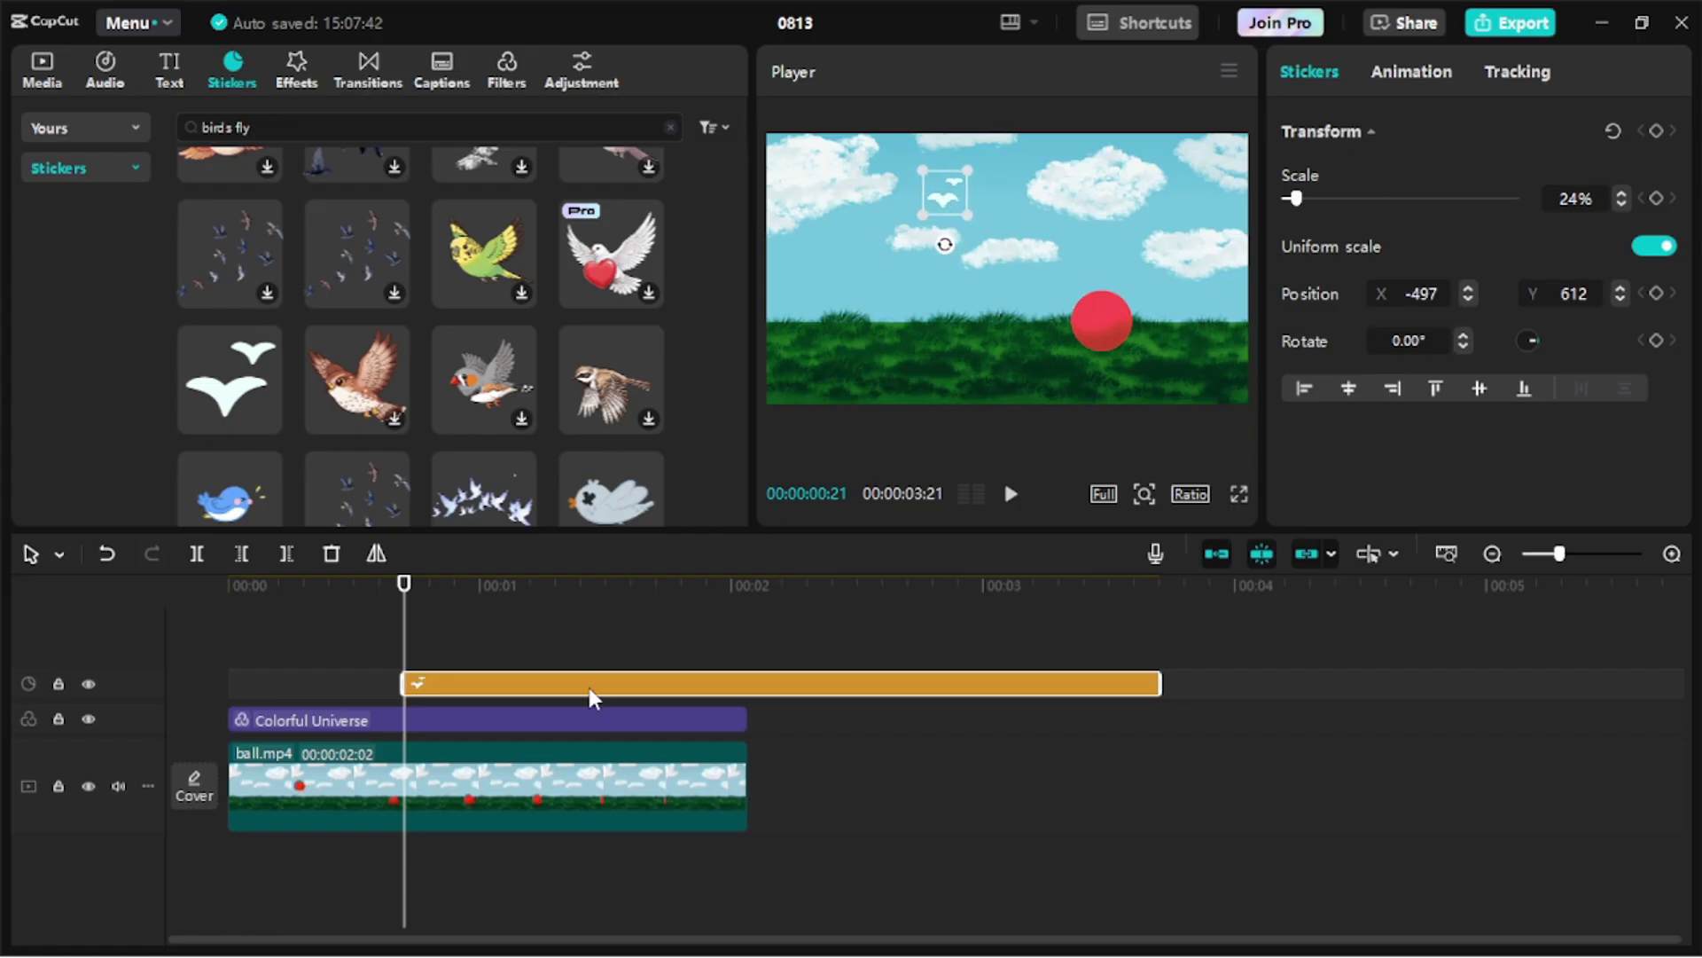
{"action": "left_click_drag", "start_coordinate": [589, 688], "coordinate": [413, 688]}
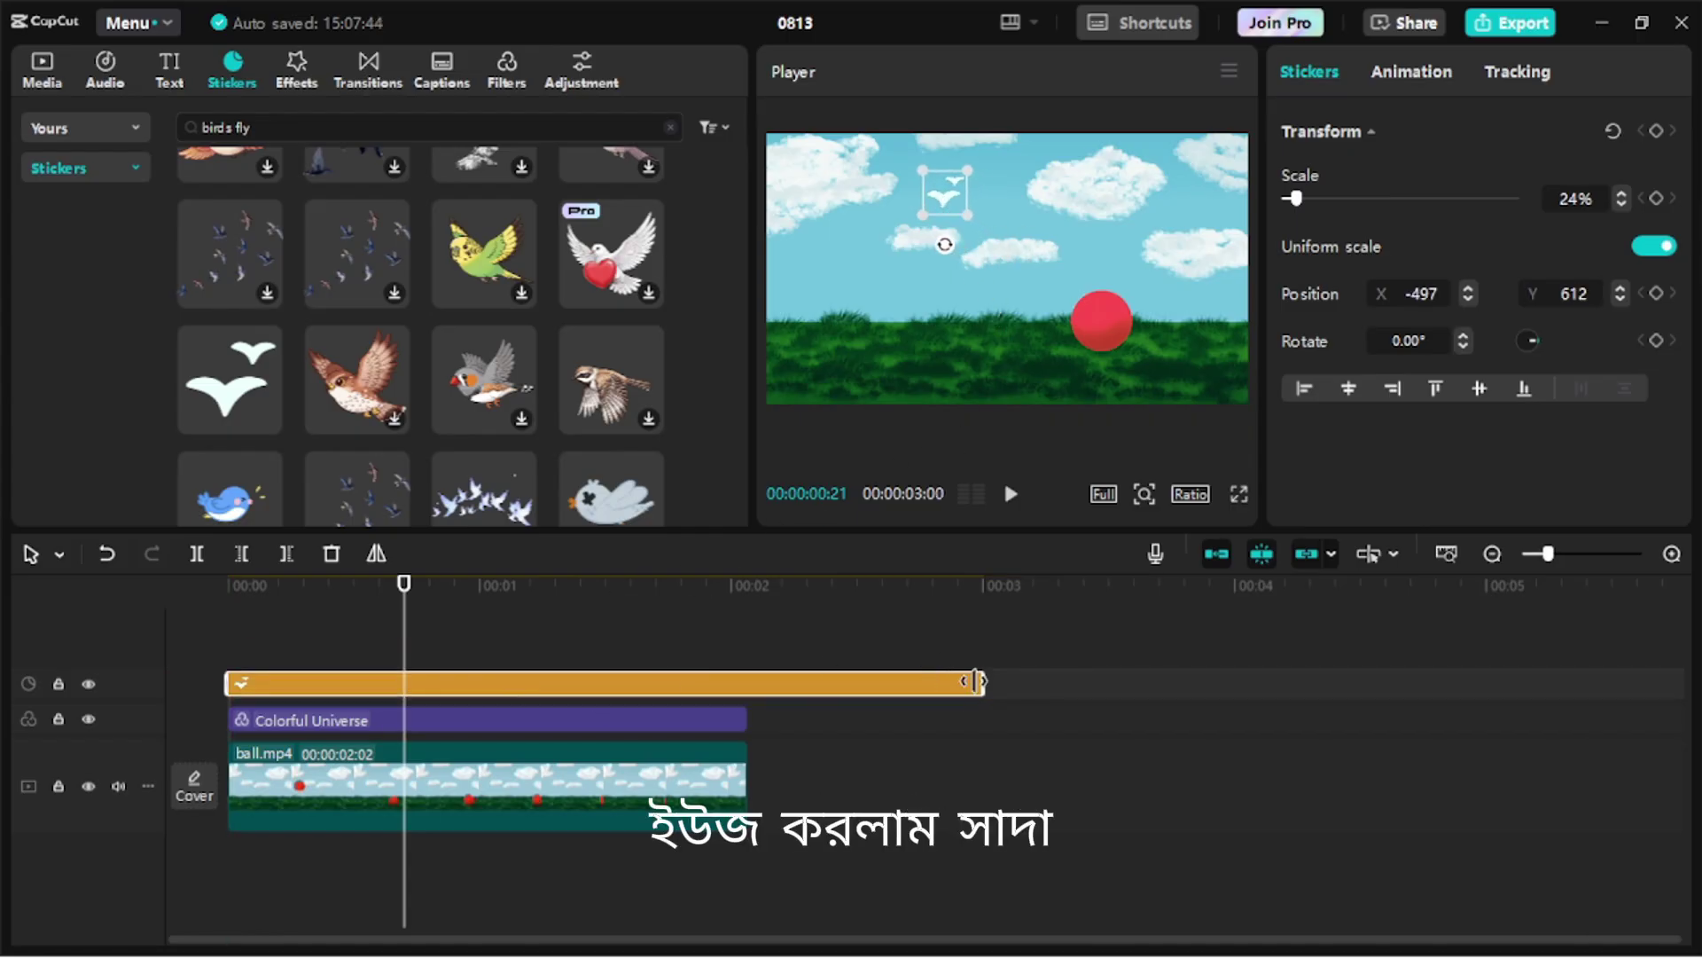
{"action": "left_click_drag", "start_coordinate": [975, 681], "coordinate": [746, 690]}
Step: Play the video from the beginning to check the bird sticker against the bouncing ball, and return to the start
{"action": "left_click", "coordinate": [228, 585]}
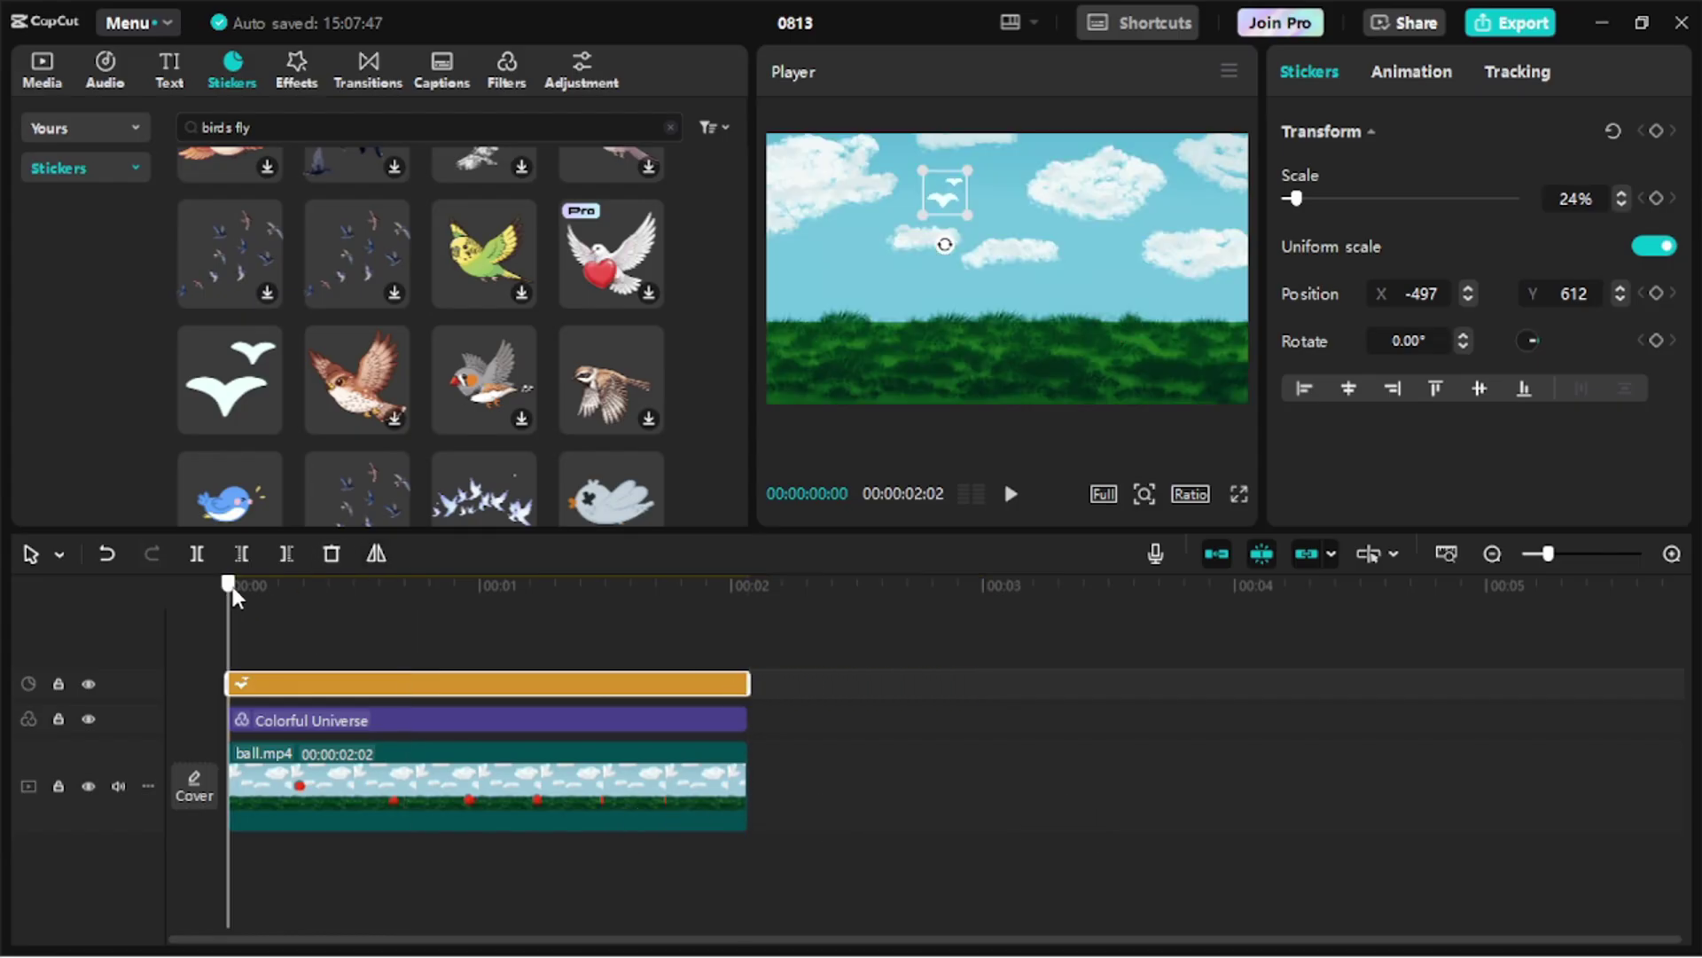
{"action": "left_click", "coordinate": [1019, 506]}
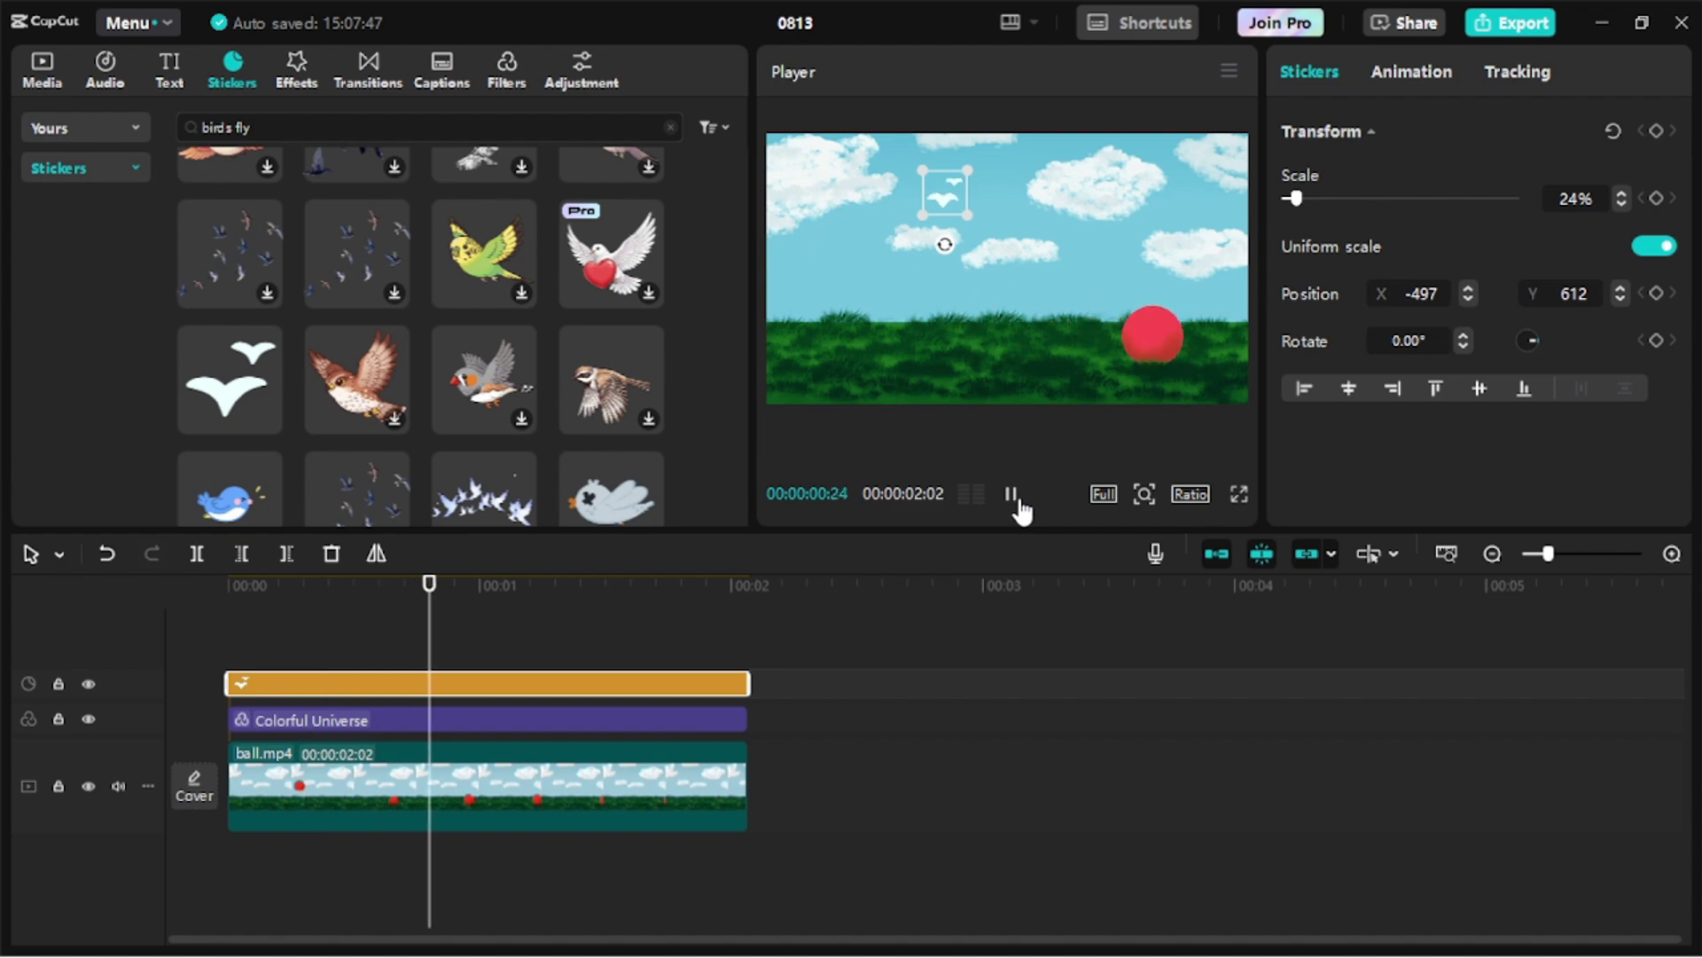
{"action": "left_click", "coordinate": [1018, 497]}
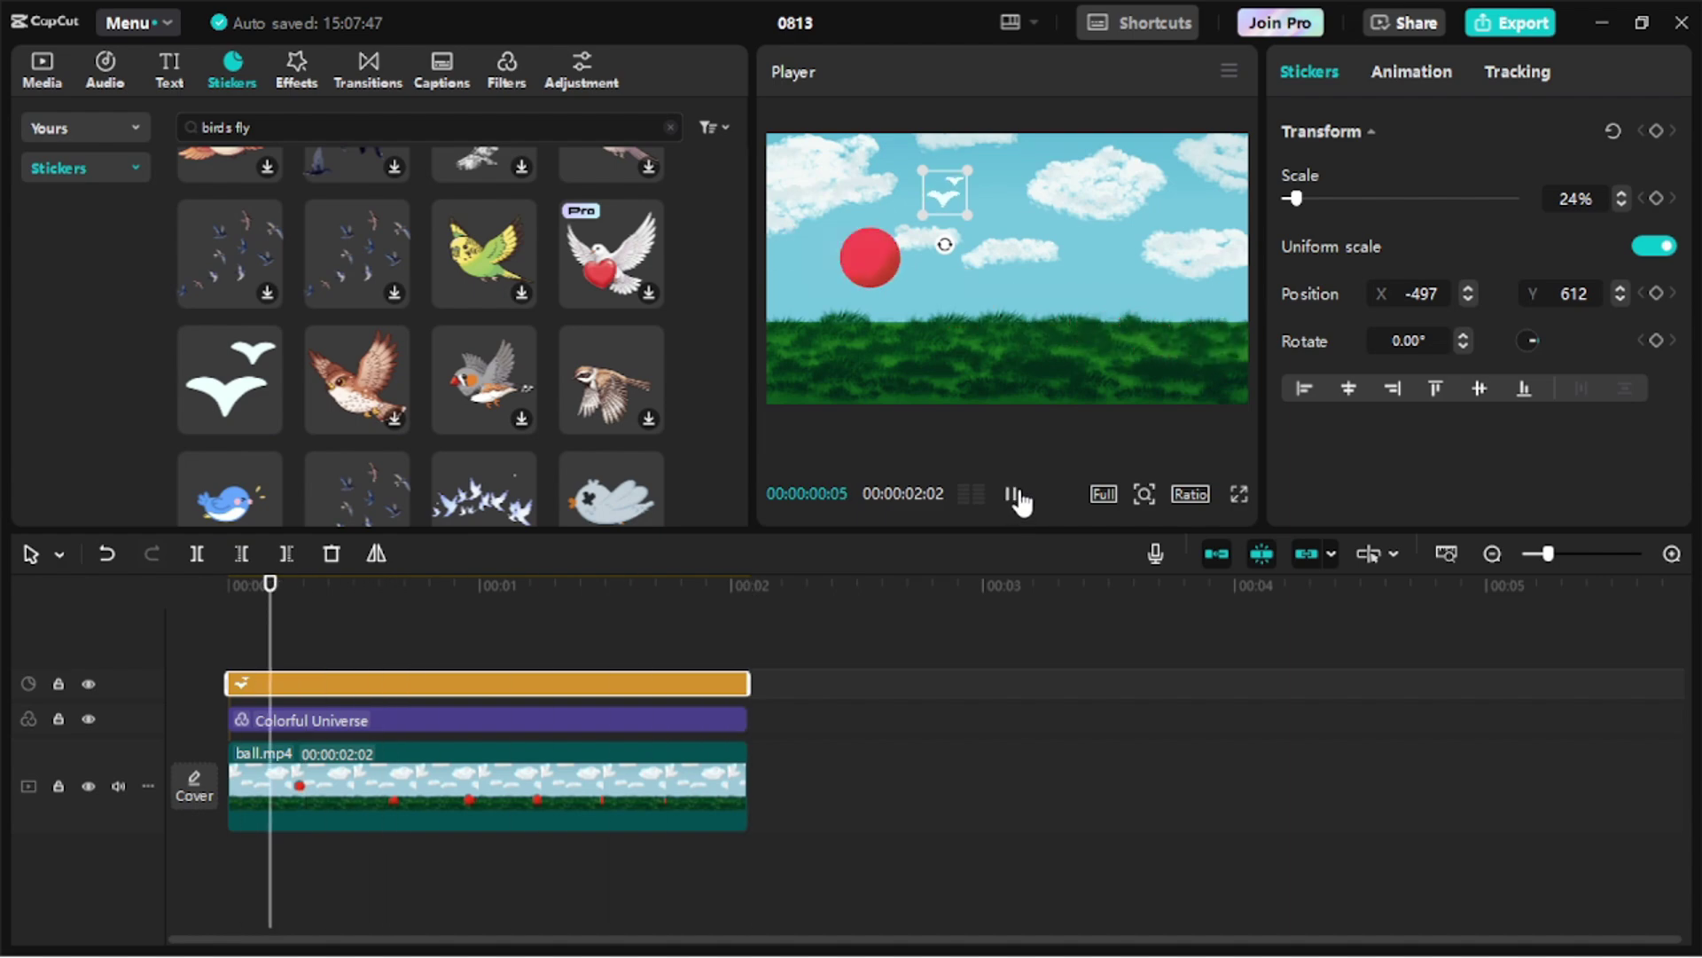
{"action": "left_click", "coordinate": [1018, 498]}
{"action": "left_click", "coordinate": [316, 610]}
{"action": "left_click_drag", "start_coordinate": [316, 610], "coordinate": [181, 614]}
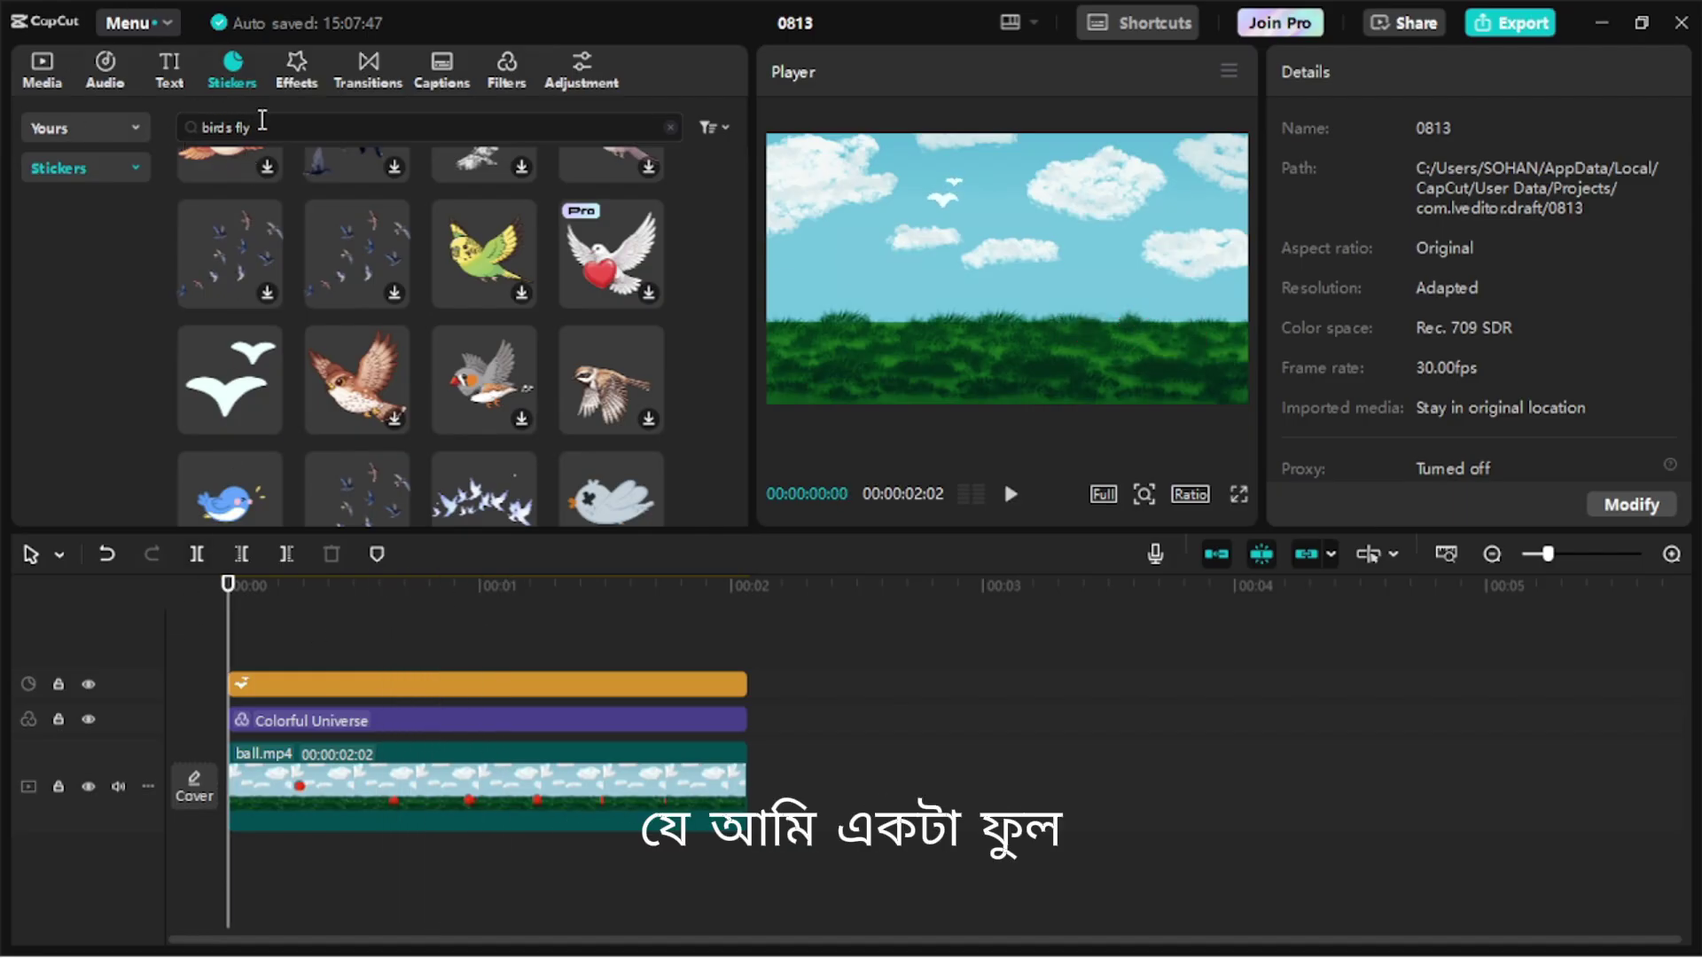
Step: Search the sticker library for "flower"
{"action": "left_click_drag", "start_coordinate": [262, 124], "coordinate": [195, 131]}
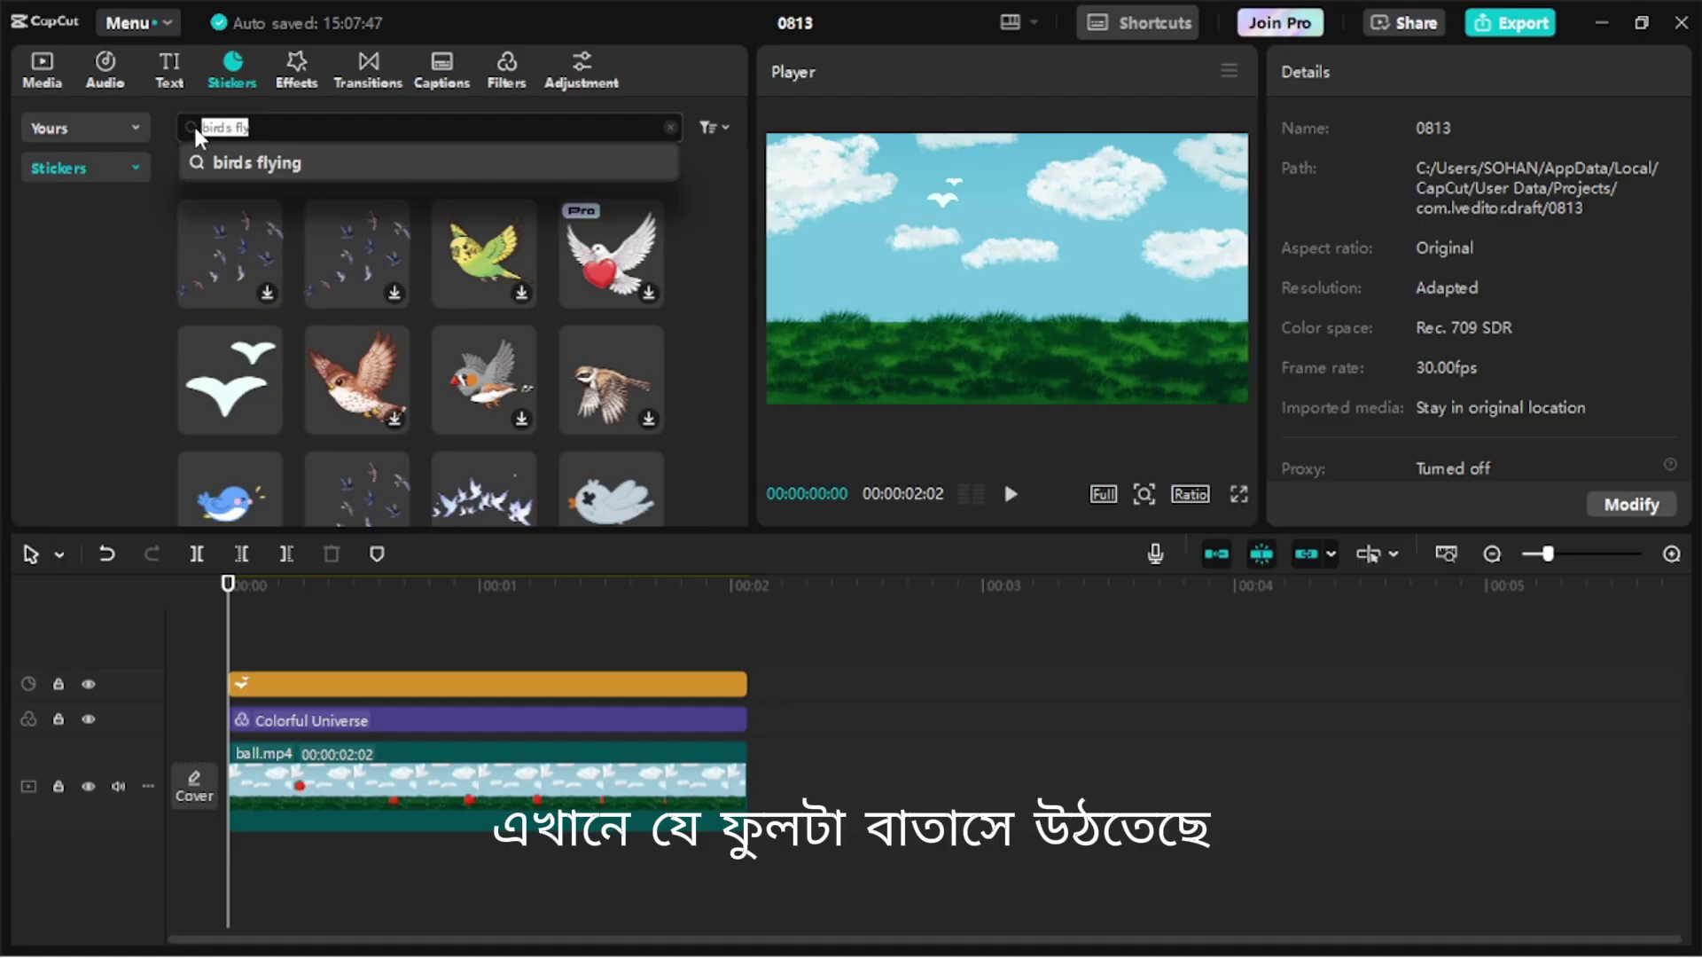
{"action": "type", "text": "flower"}
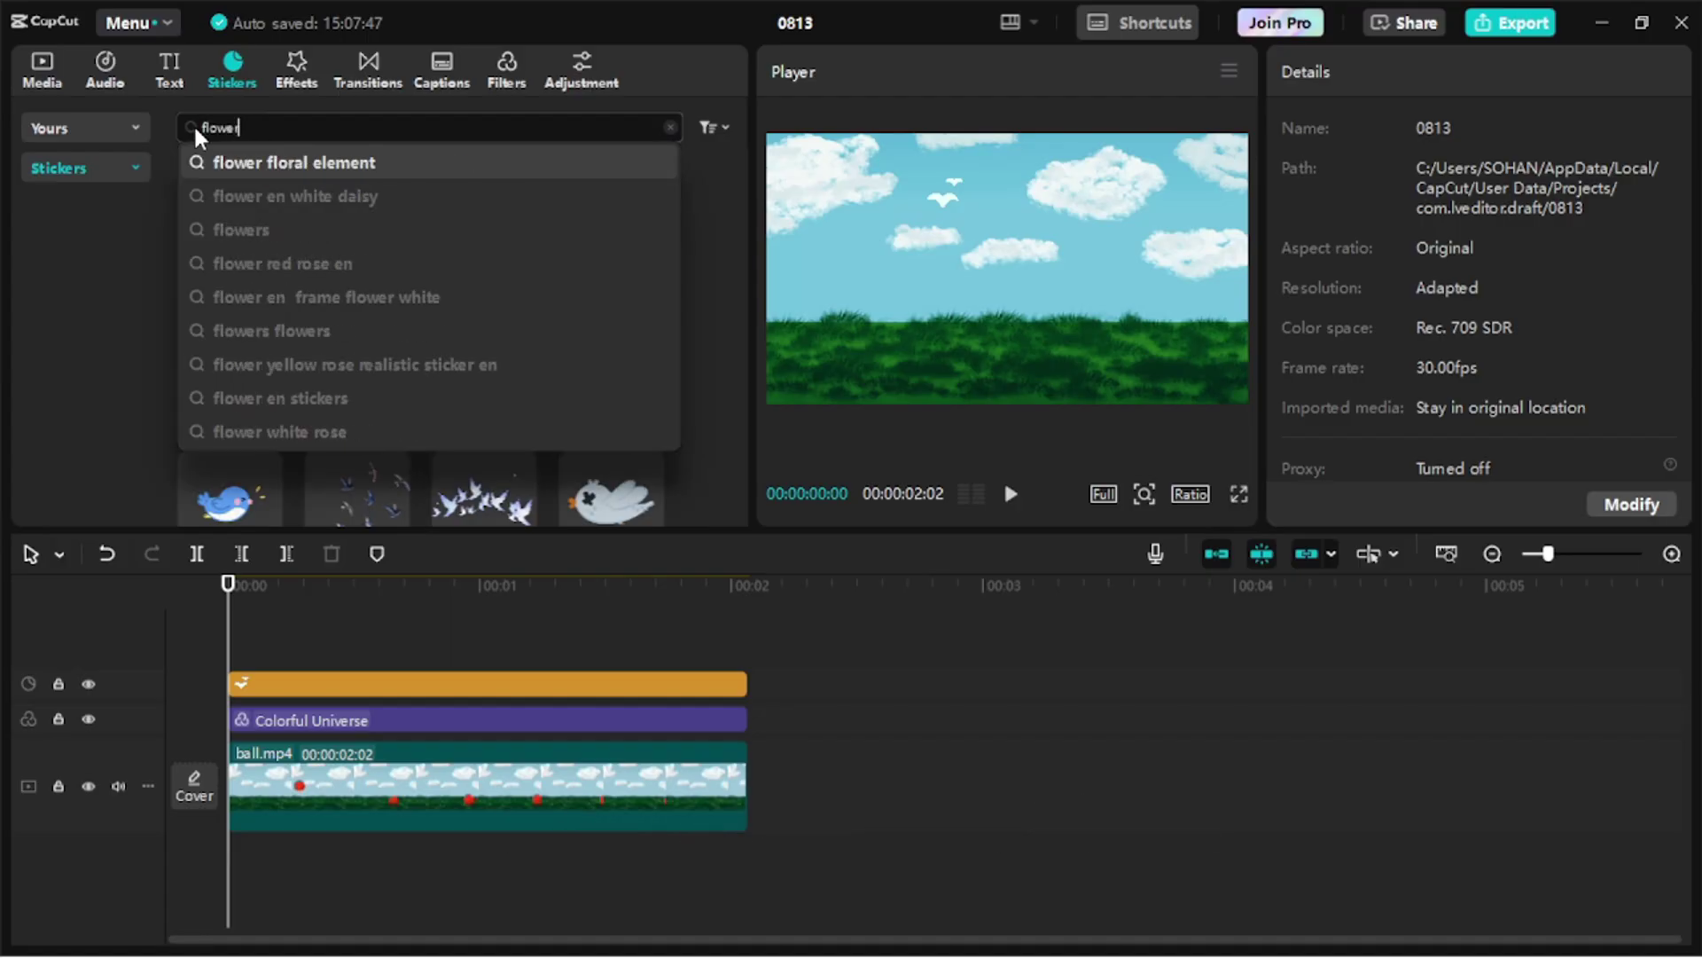
{"action": "key", "text": "Return"}
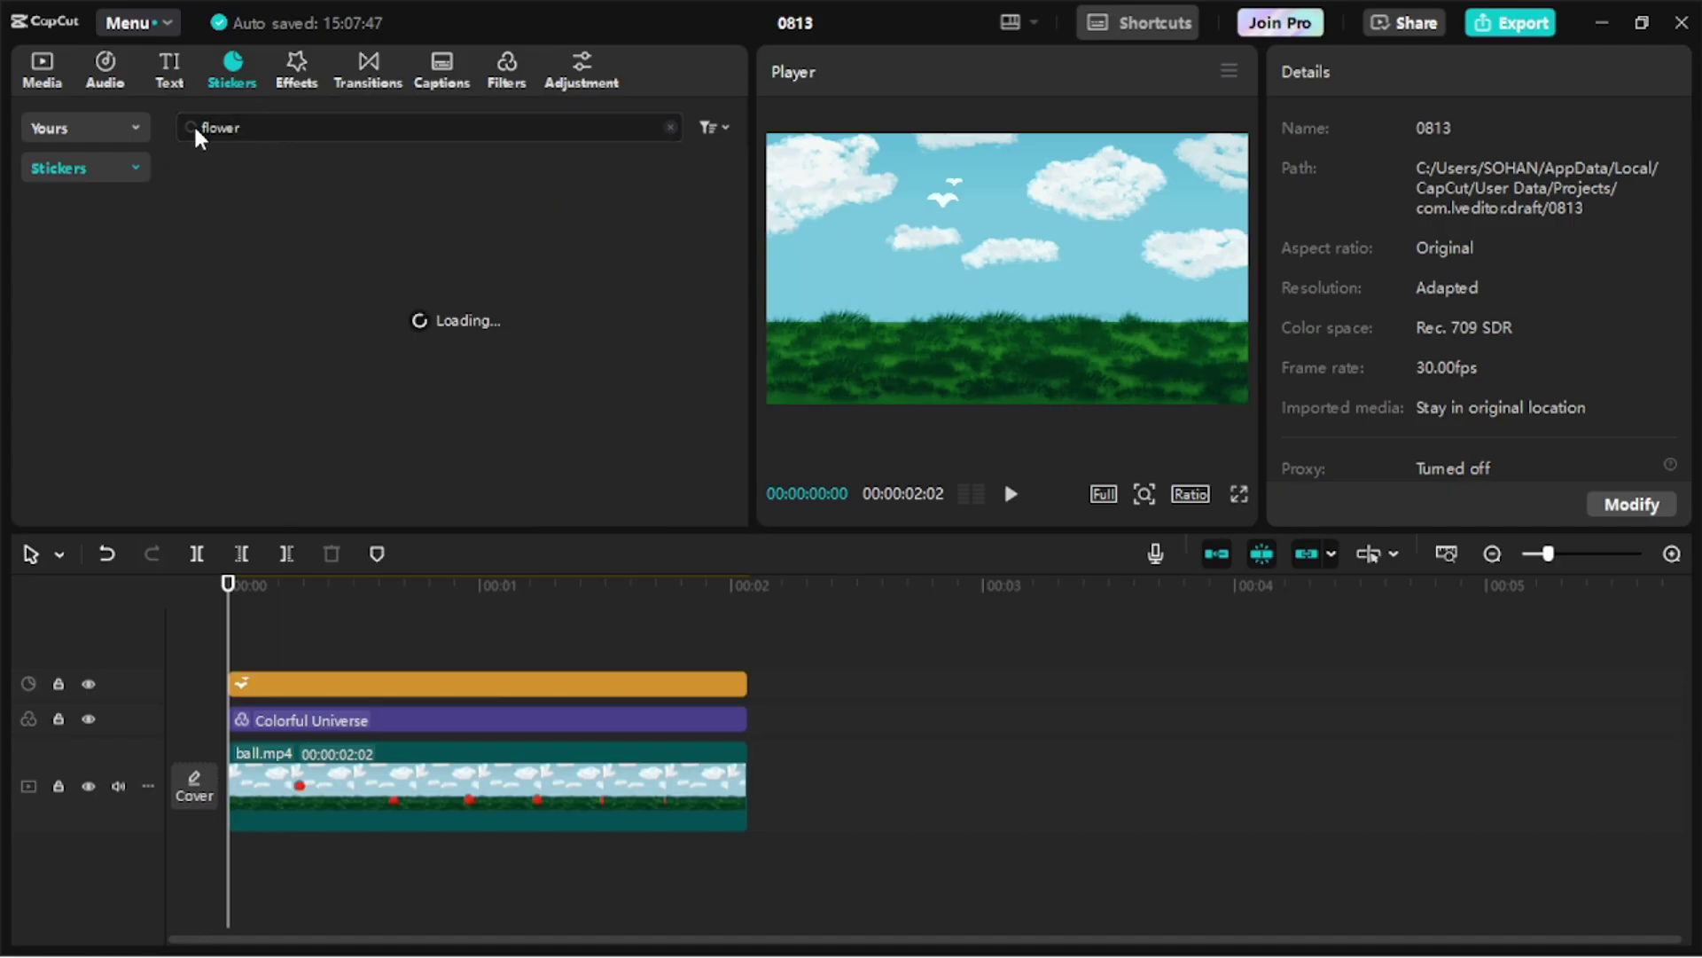
Step: Examine the flower stickers for one that suits the scene
{"action": "scroll", "coordinate": [286, 205], "scroll_direction": "down", "scroll_amount": 2}
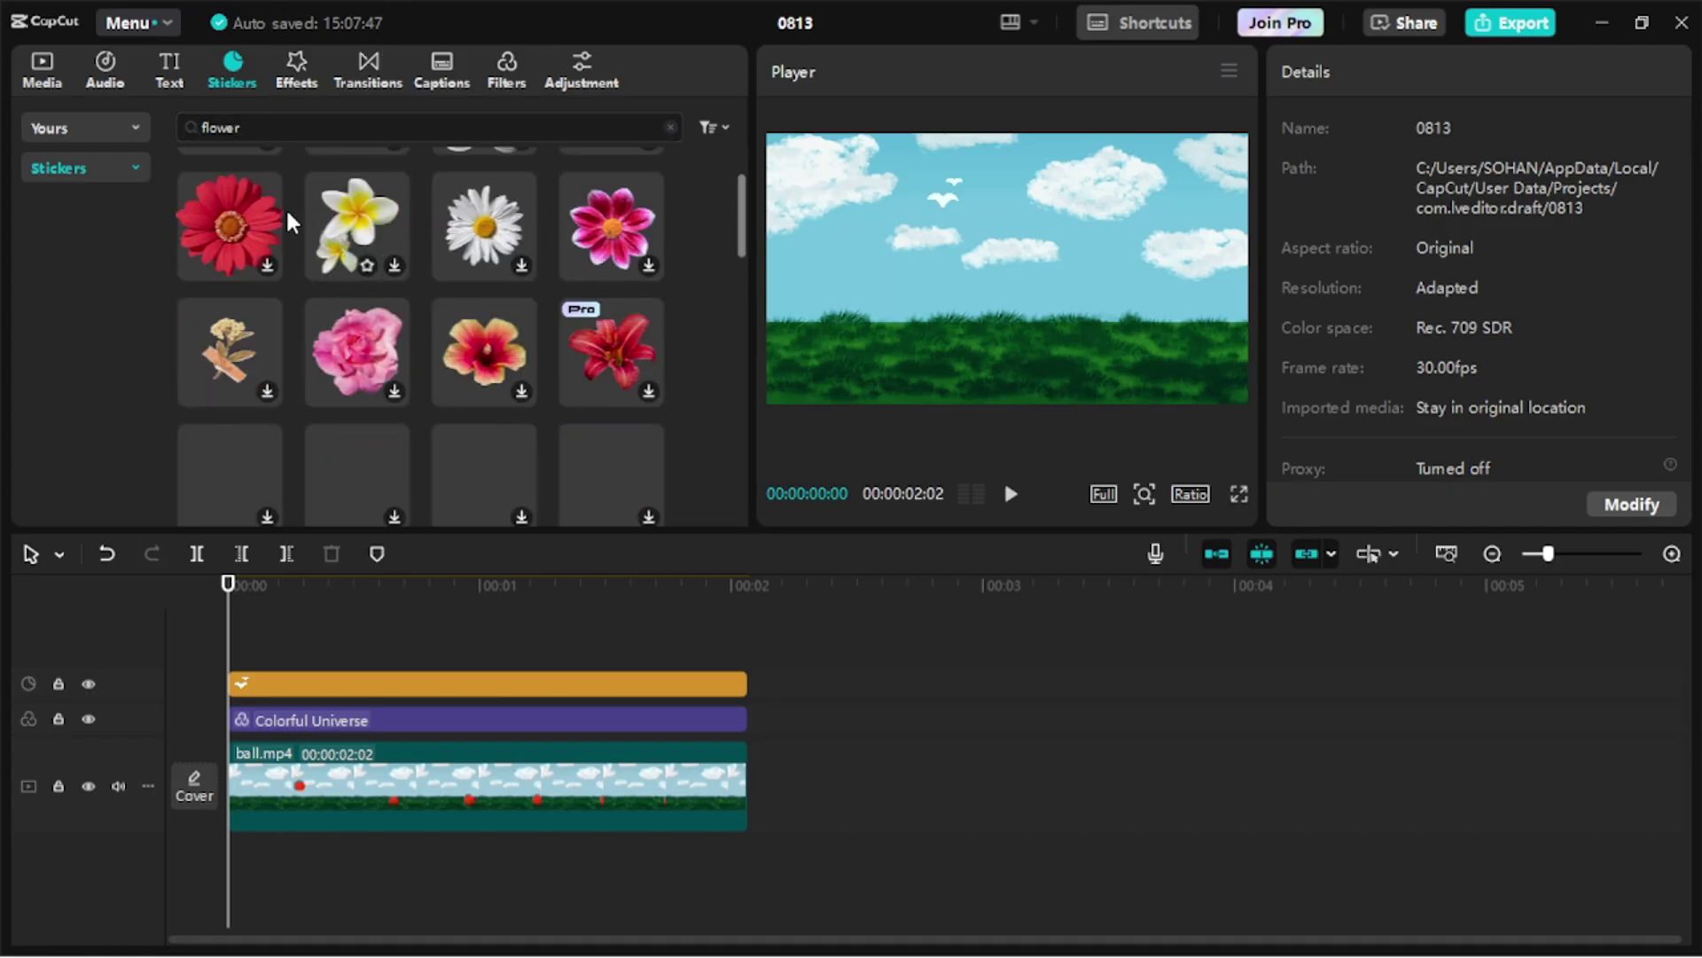
{"action": "scroll", "coordinate": [261, 334], "scroll_direction": "down", "scroll_amount": 3}
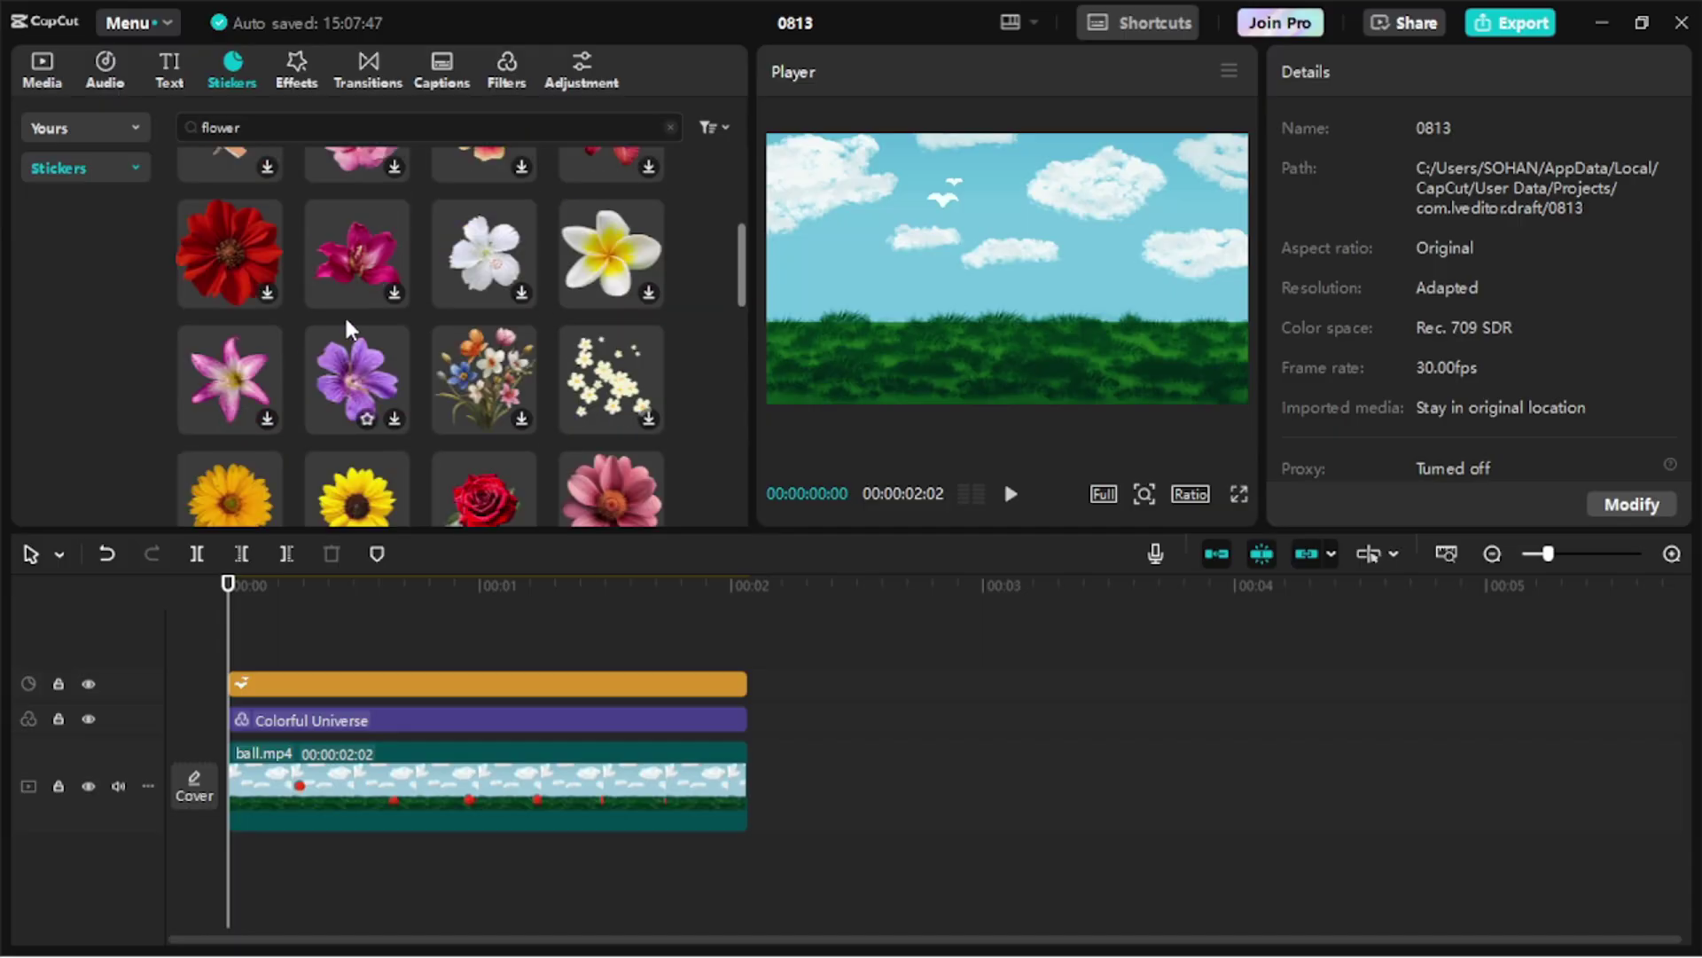
{"action": "scroll", "coordinate": [461, 268], "scroll_direction": "down", "scroll_amount": 2}
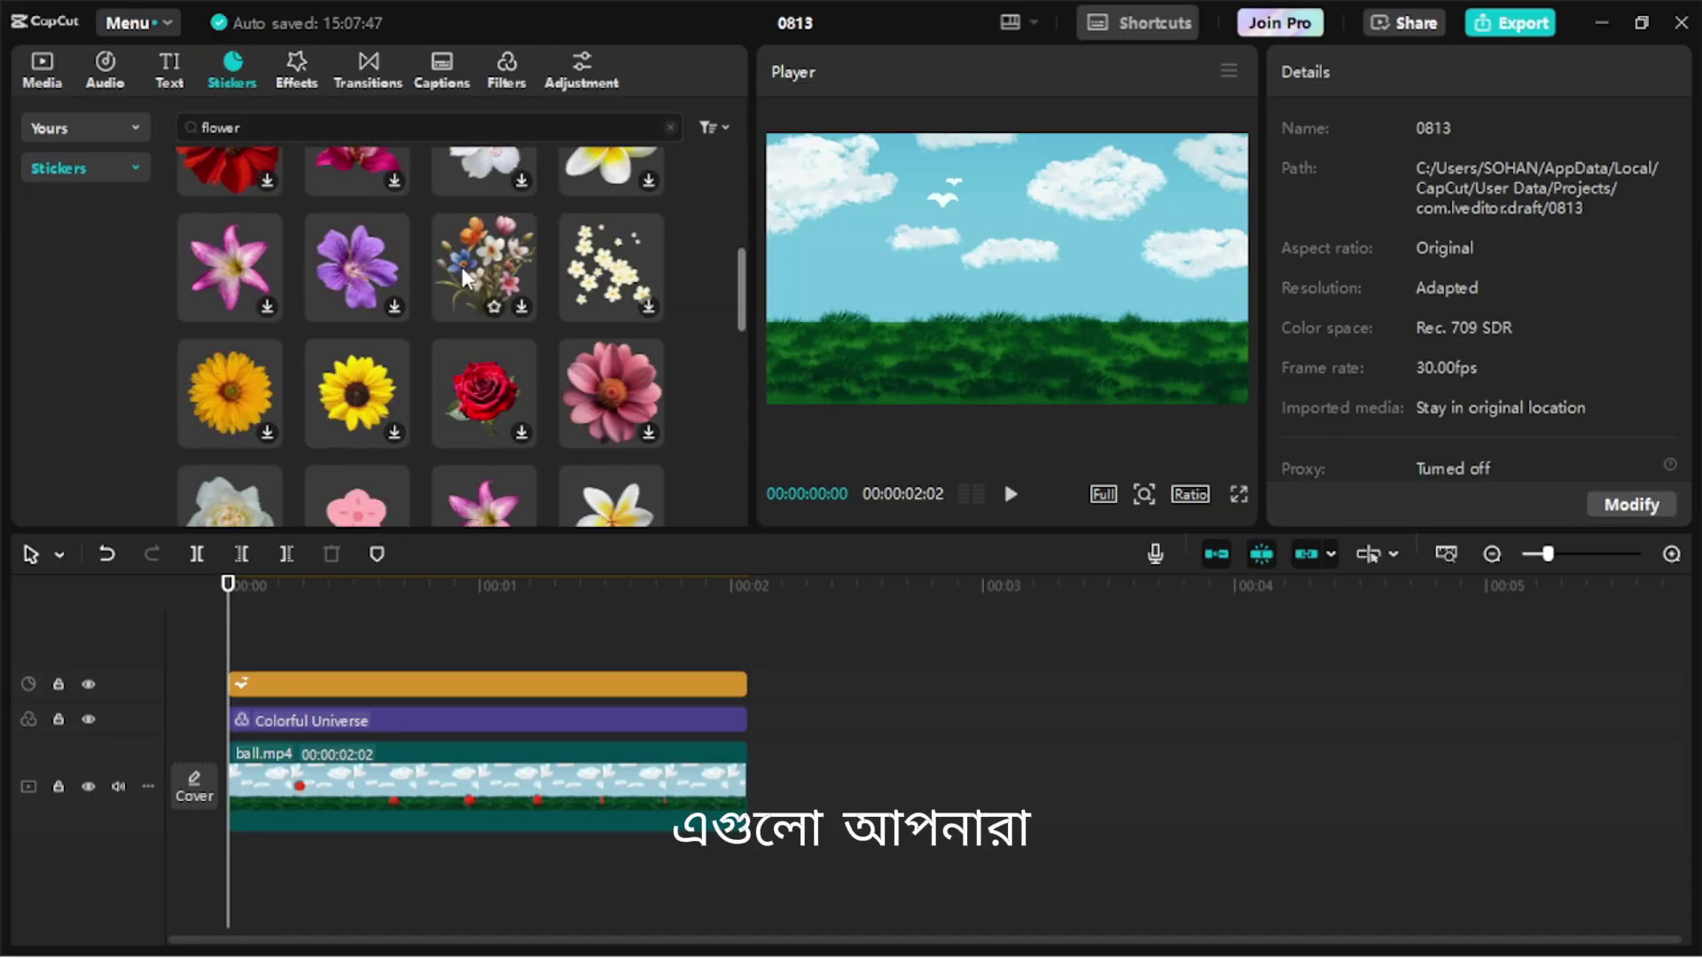
{"action": "scroll", "coordinate": [461, 267], "scroll_direction": "down", "scroll_amount": 2}
{"action": "scroll", "coordinate": [464, 221], "scroll_direction": "down", "scroll_amount": 1}
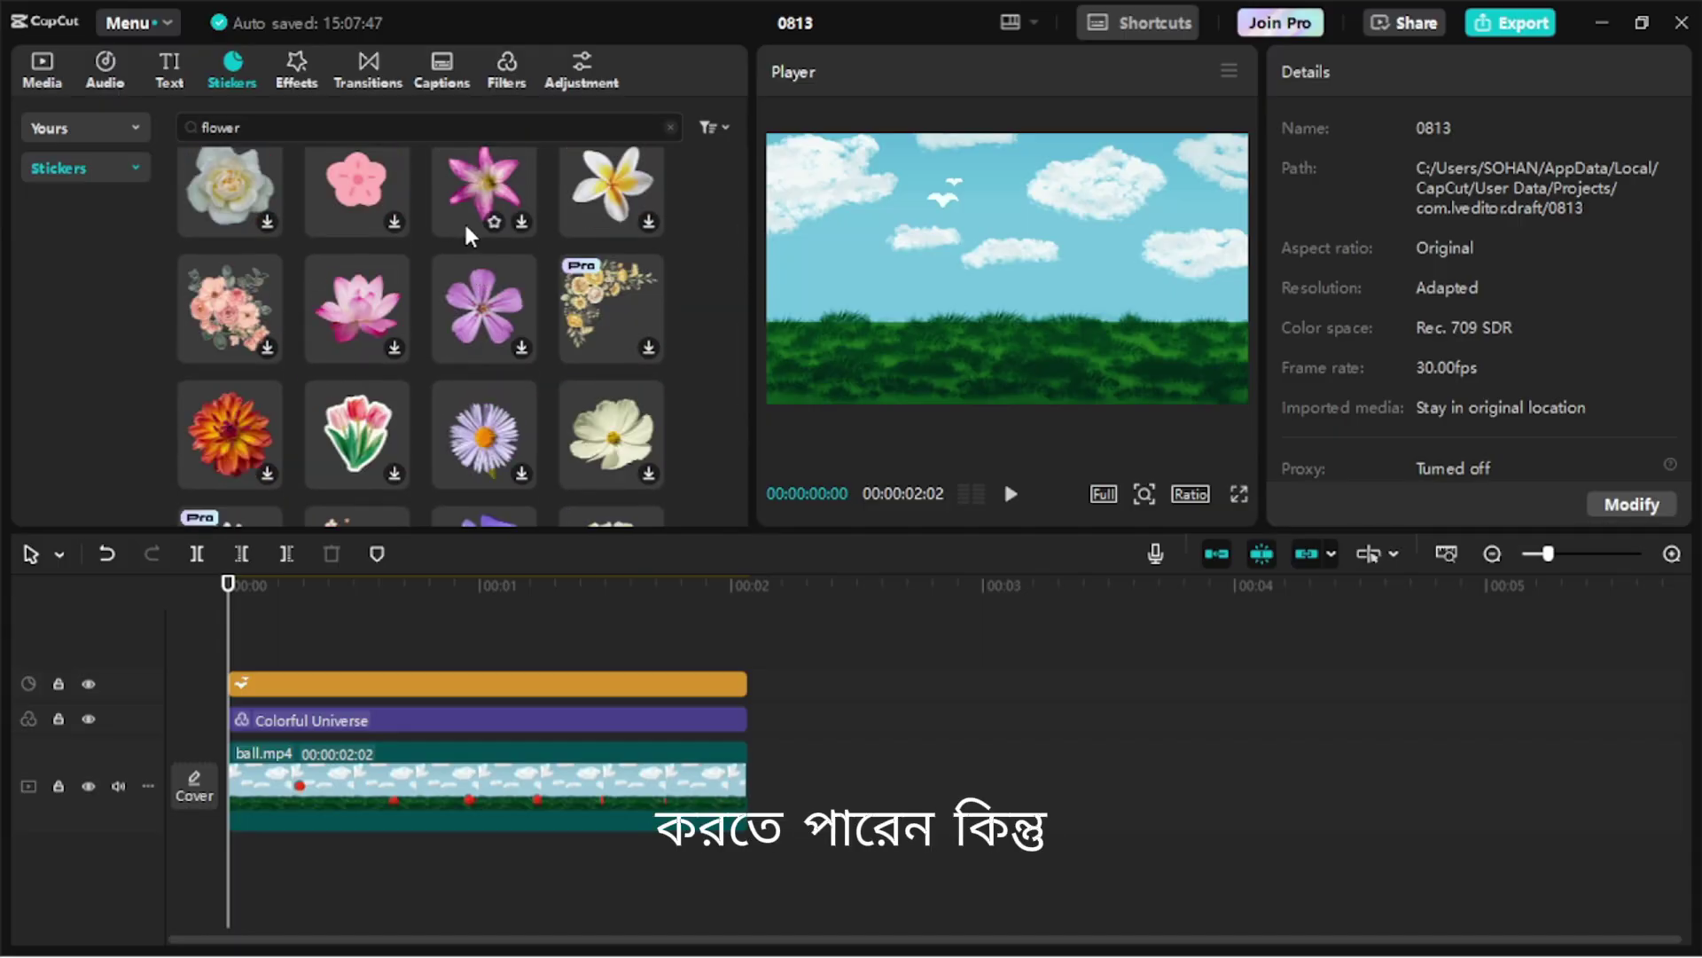
{"action": "scroll", "coordinate": [465, 220], "scroll_direction": "down", "scroll_amount": 3}
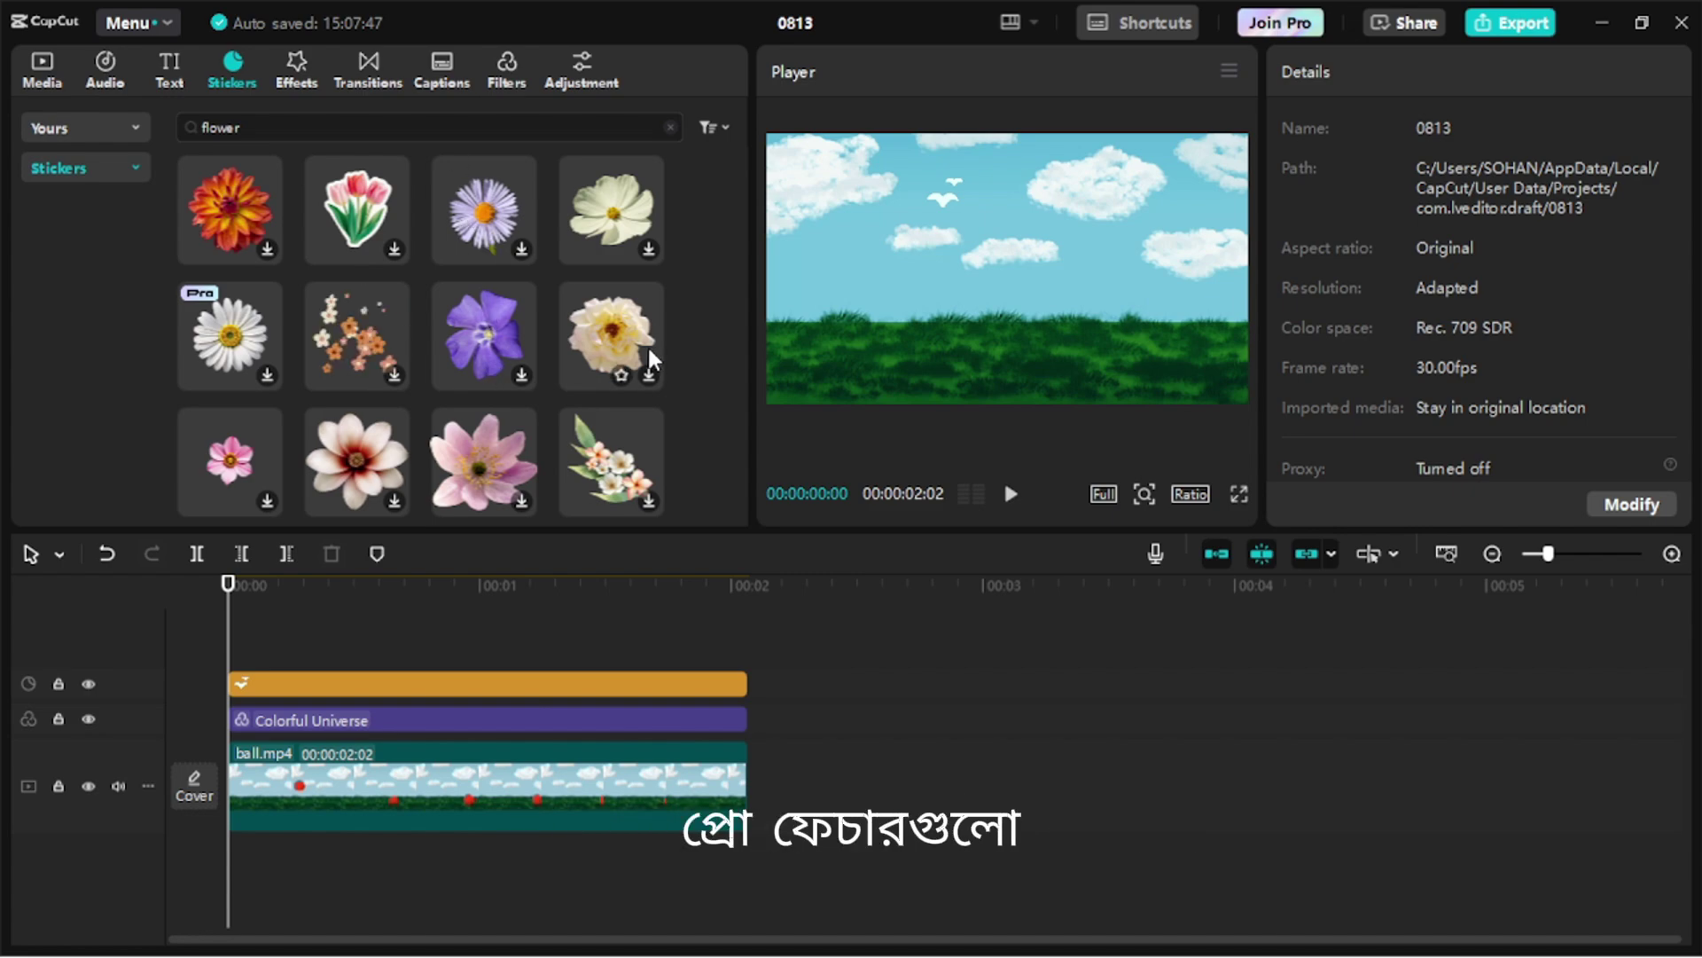
{"action": "scroll", "coordinate": [645, 344], "scroll_direction": "down", "scroll_amount": 2}
{"action": "scroll", "coordinate": [656, 174], "scroll_direction": "down", "scroll_amount": 1}
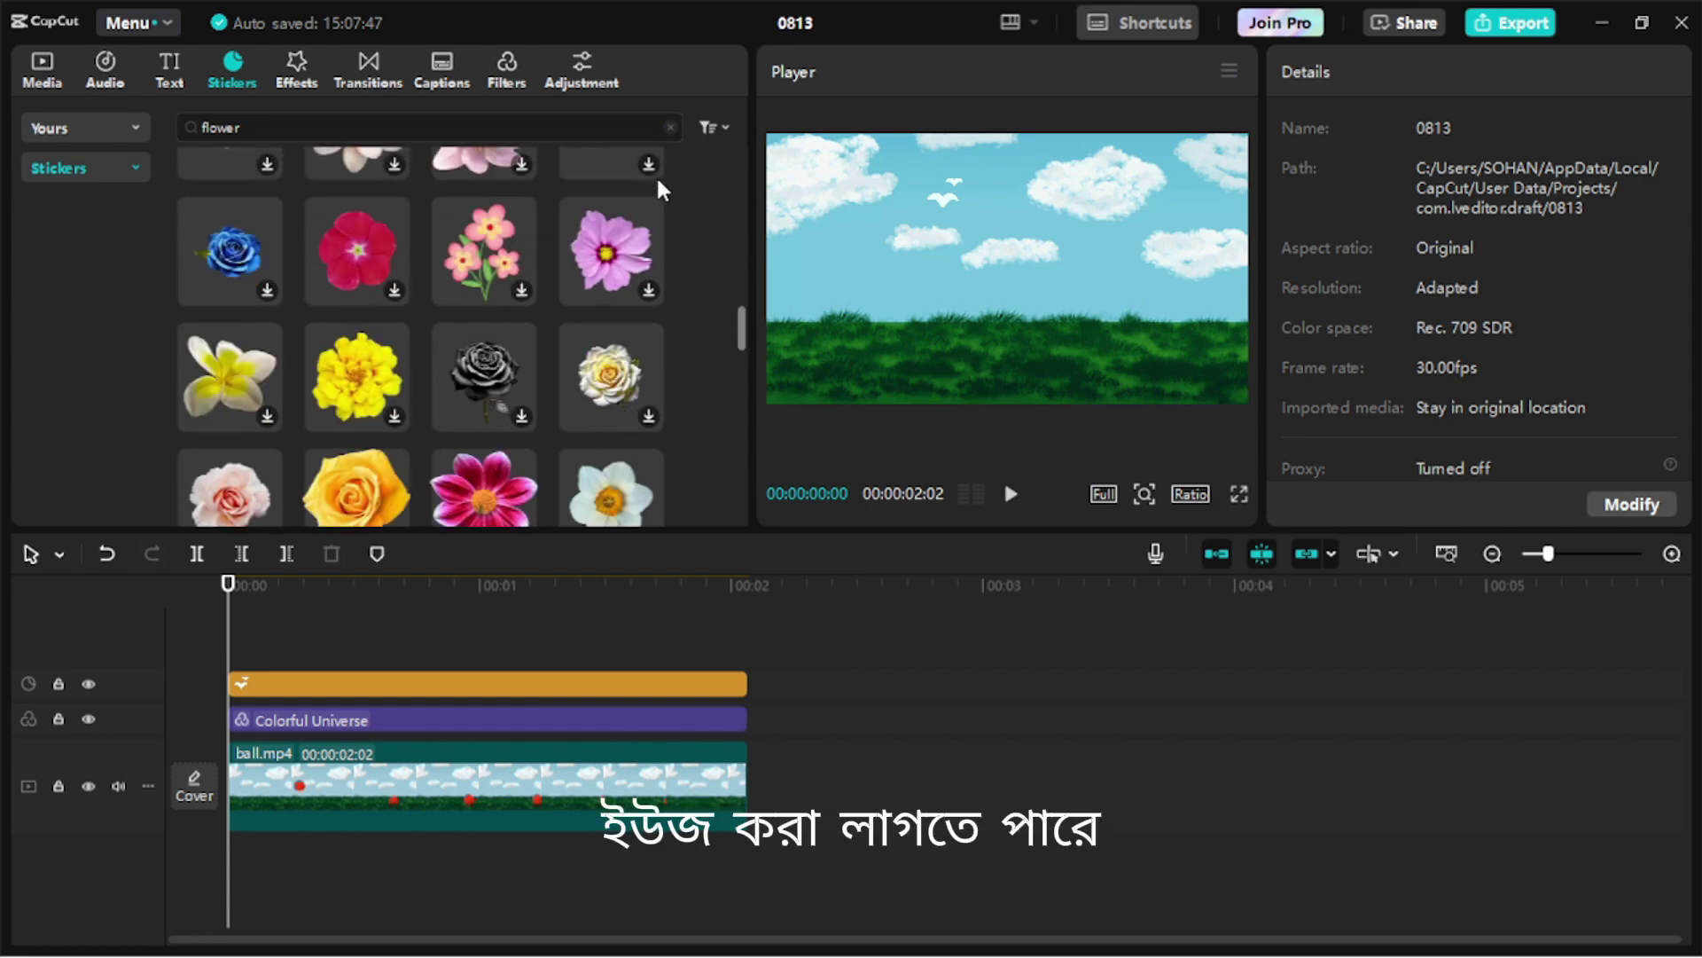
{"action": "scroll", "coordinate": [594, 286], "scroll_direction": "down", "scroll_amount": 3}
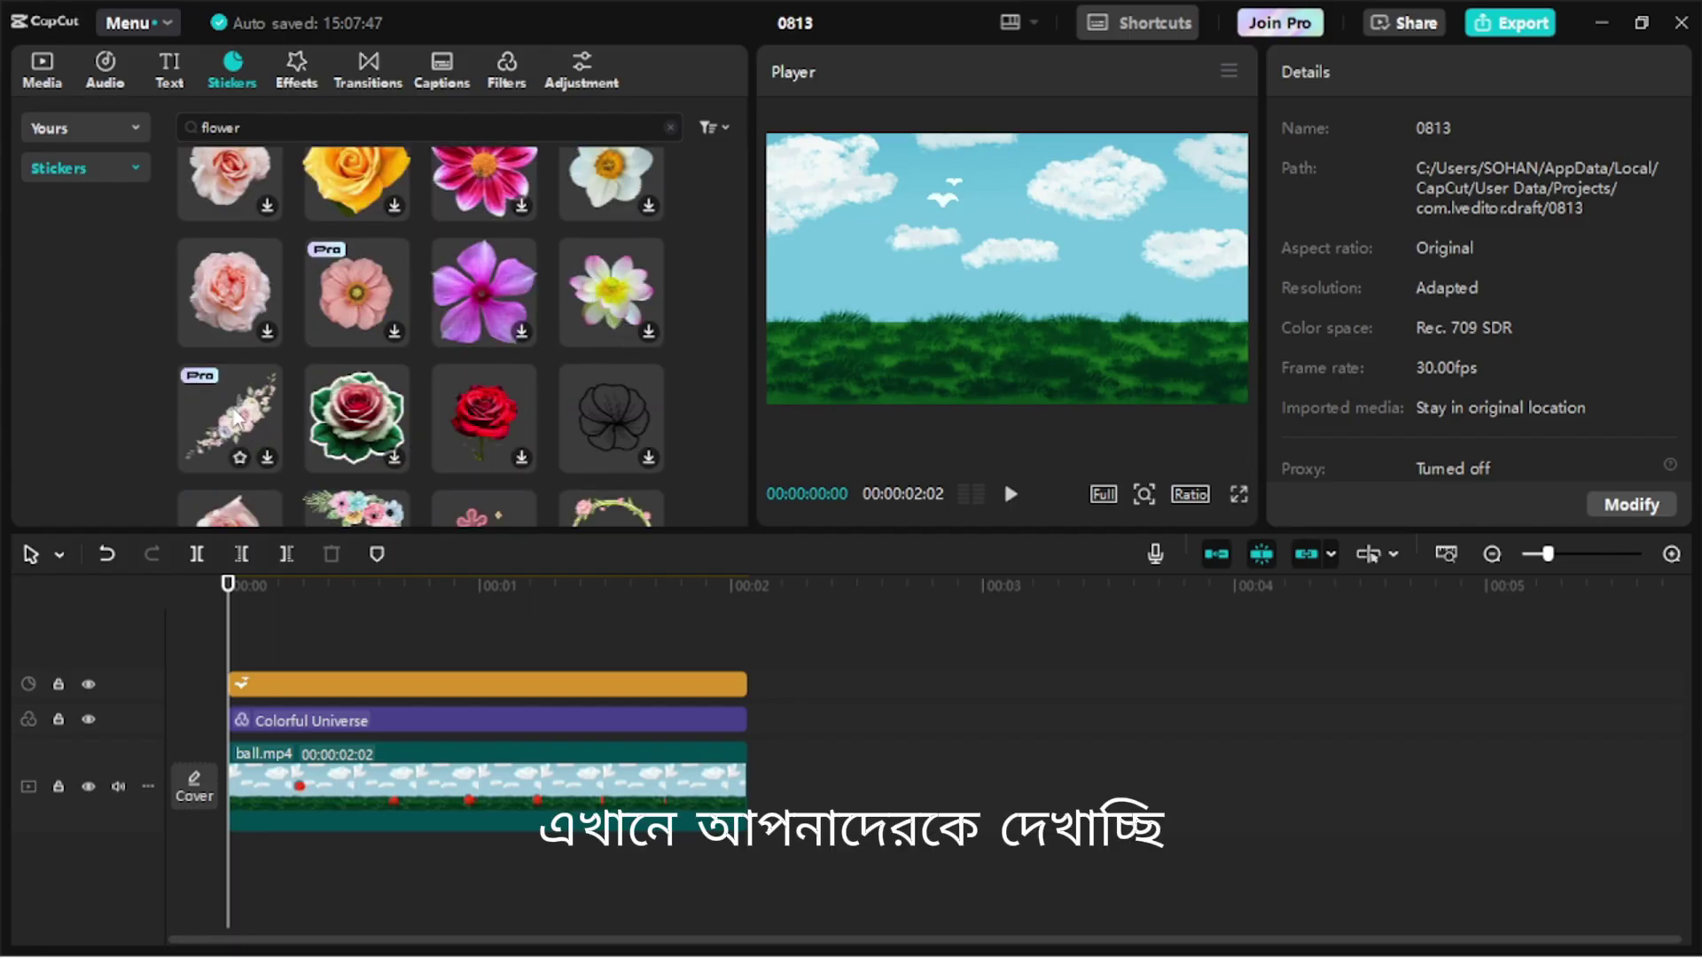
{"action": "scroll", "coordinate": [254, 401], "scroll_direction": "down", "scroll_amount": 3}
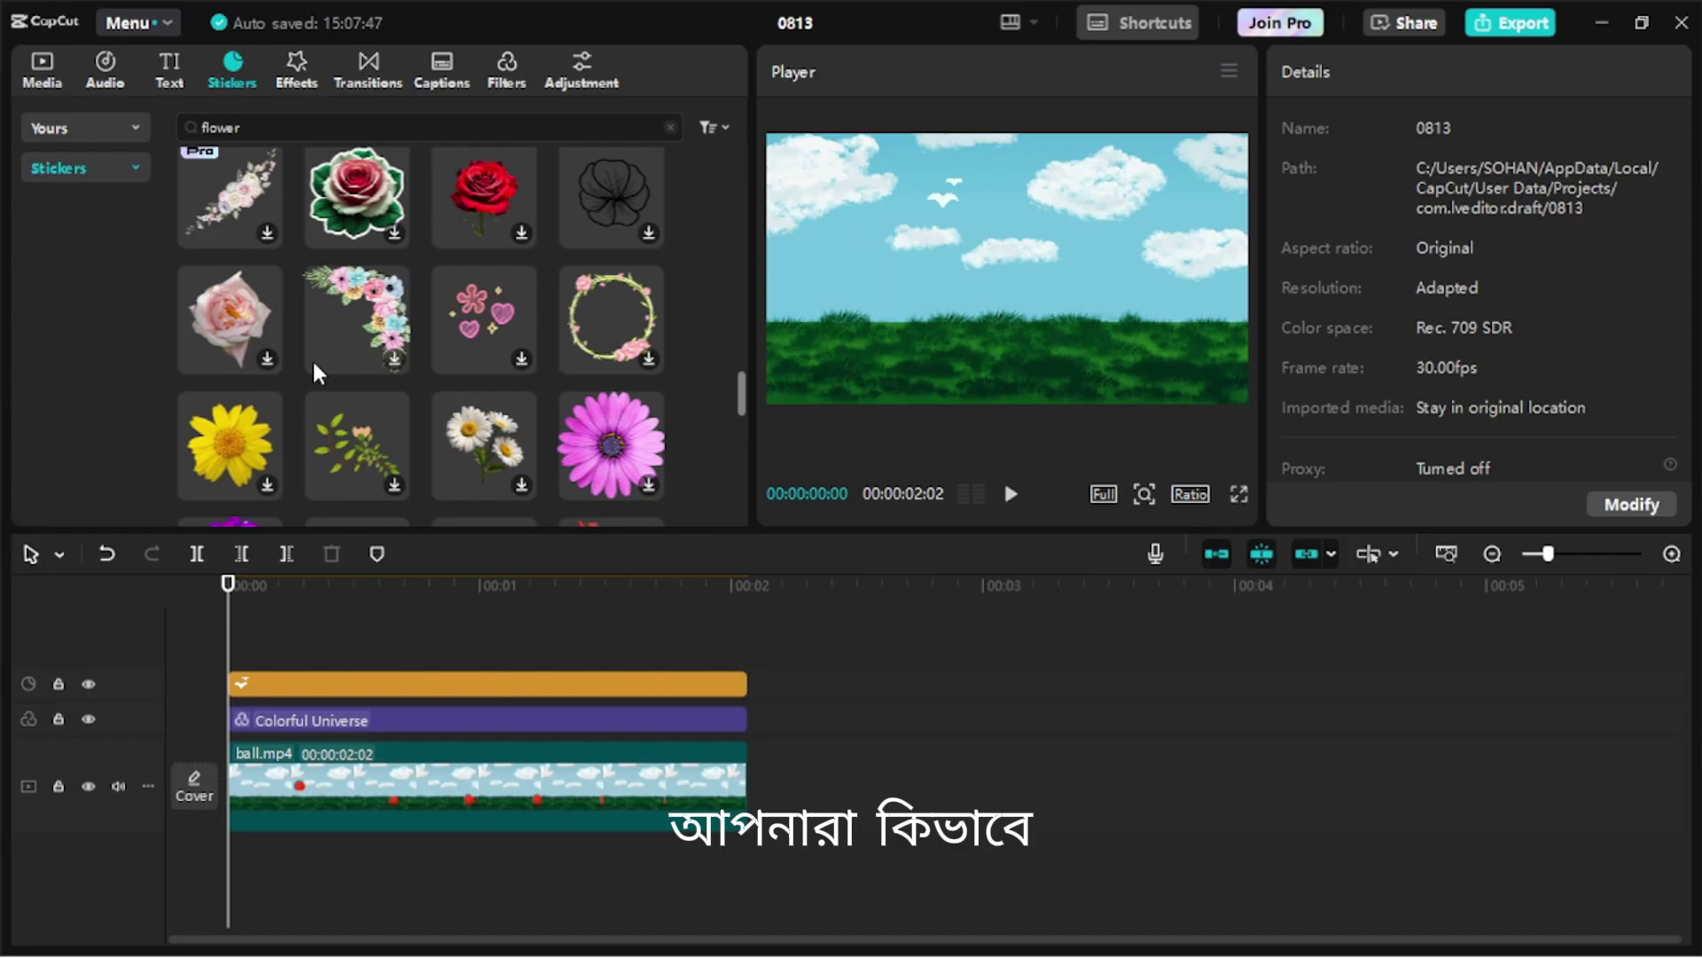
{"action": "scroll", "coordinate": [312, 358], "scroll_direction": "down", "scroll_amount": 3}
{"action": "scroll", "coordinate": [253, 233], "scroll_direction": "up", "scroll_amount": 3}
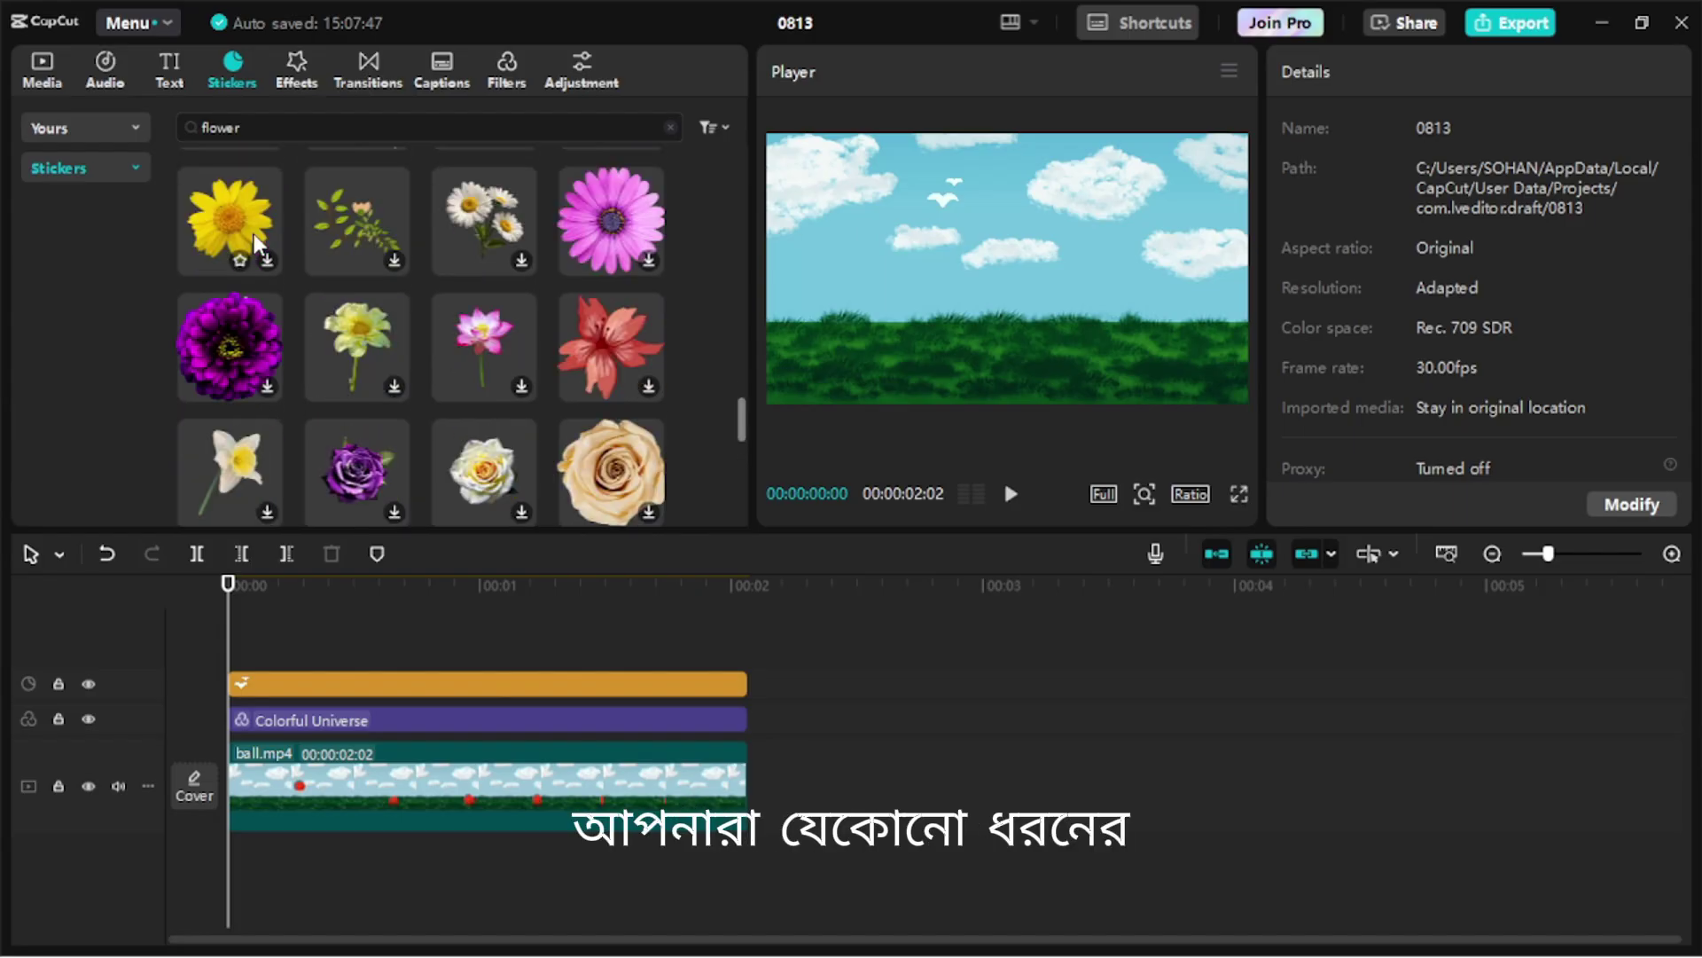
{"action": "scroll", "coordinate": [269, 328], "scroll_direction": "down", "scroll_amount": 2}
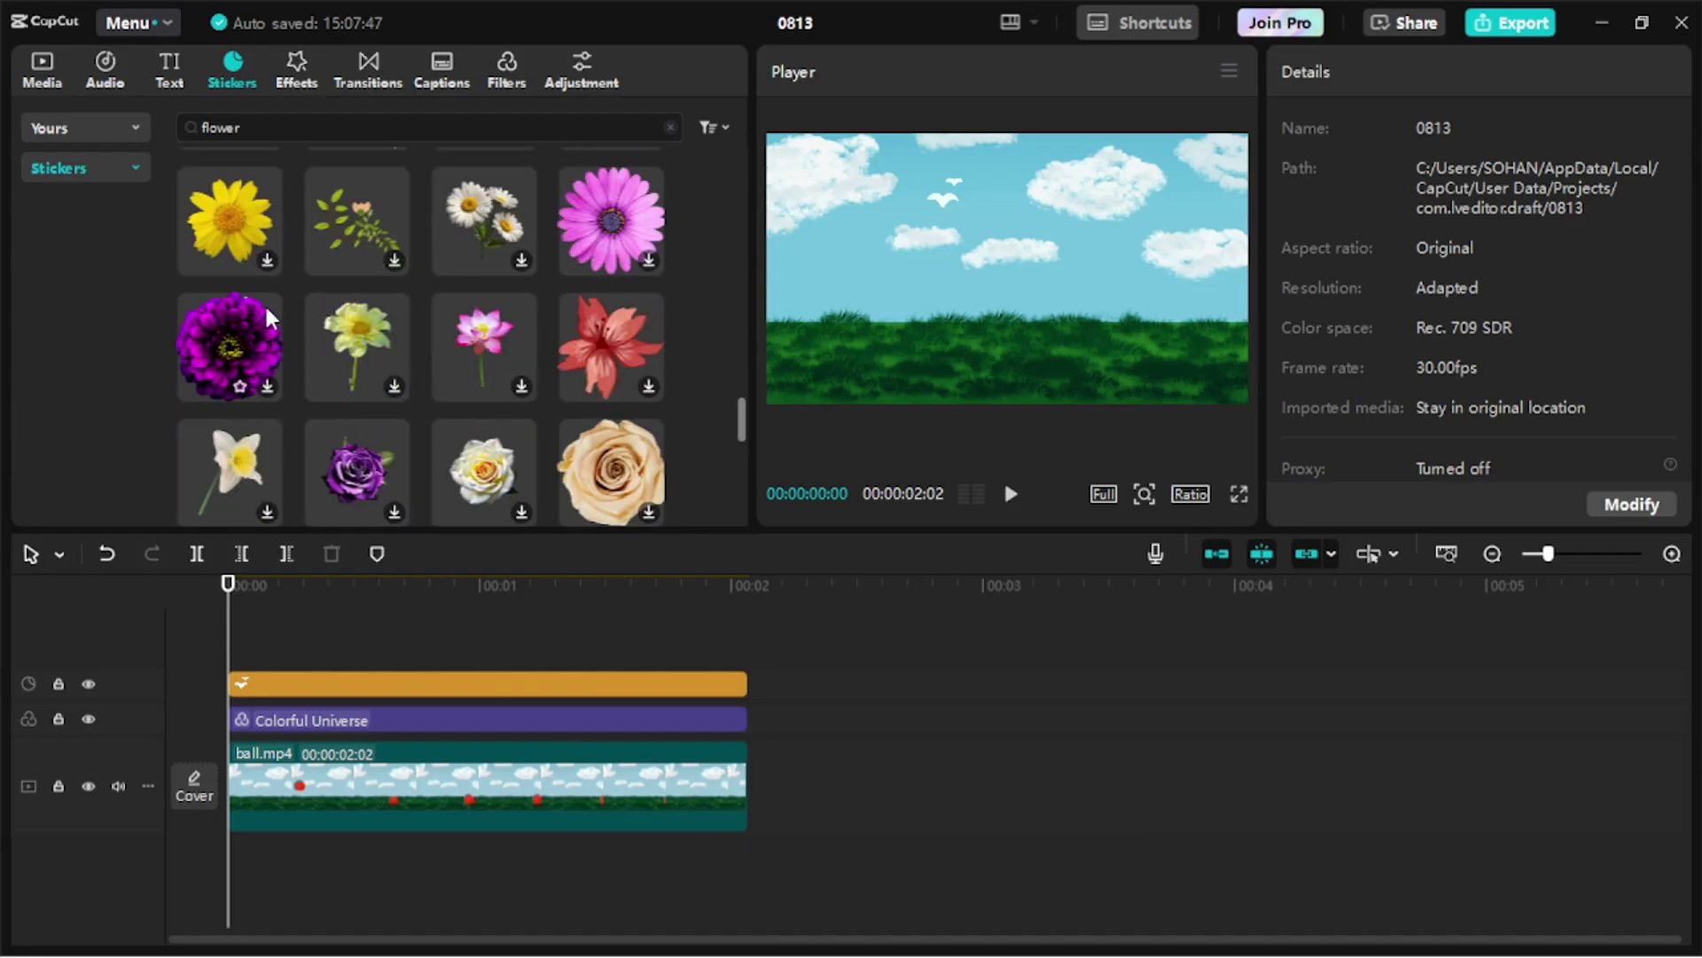
{"action": "scroll", "coordinate": [279, 284], "scroll_direction": "down", "scroll_amount": 3}
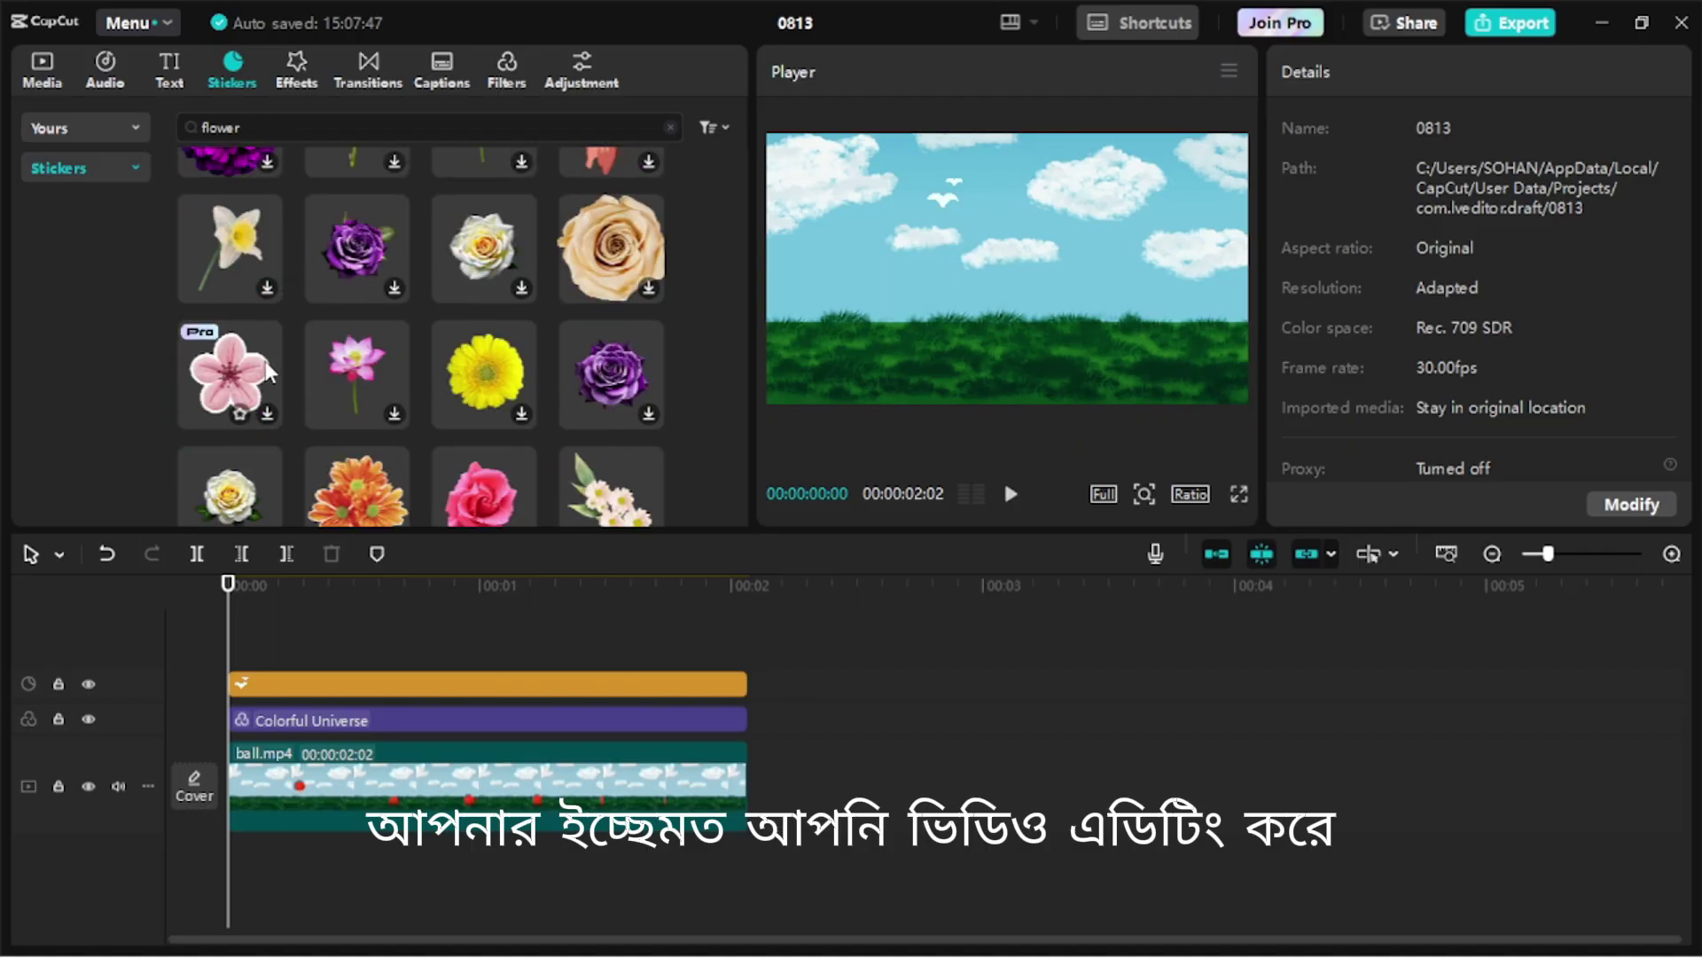
{"action": "scroll", "coordinate": [270, 371], "scroll_direction": "down", "scroll_amount": 8}
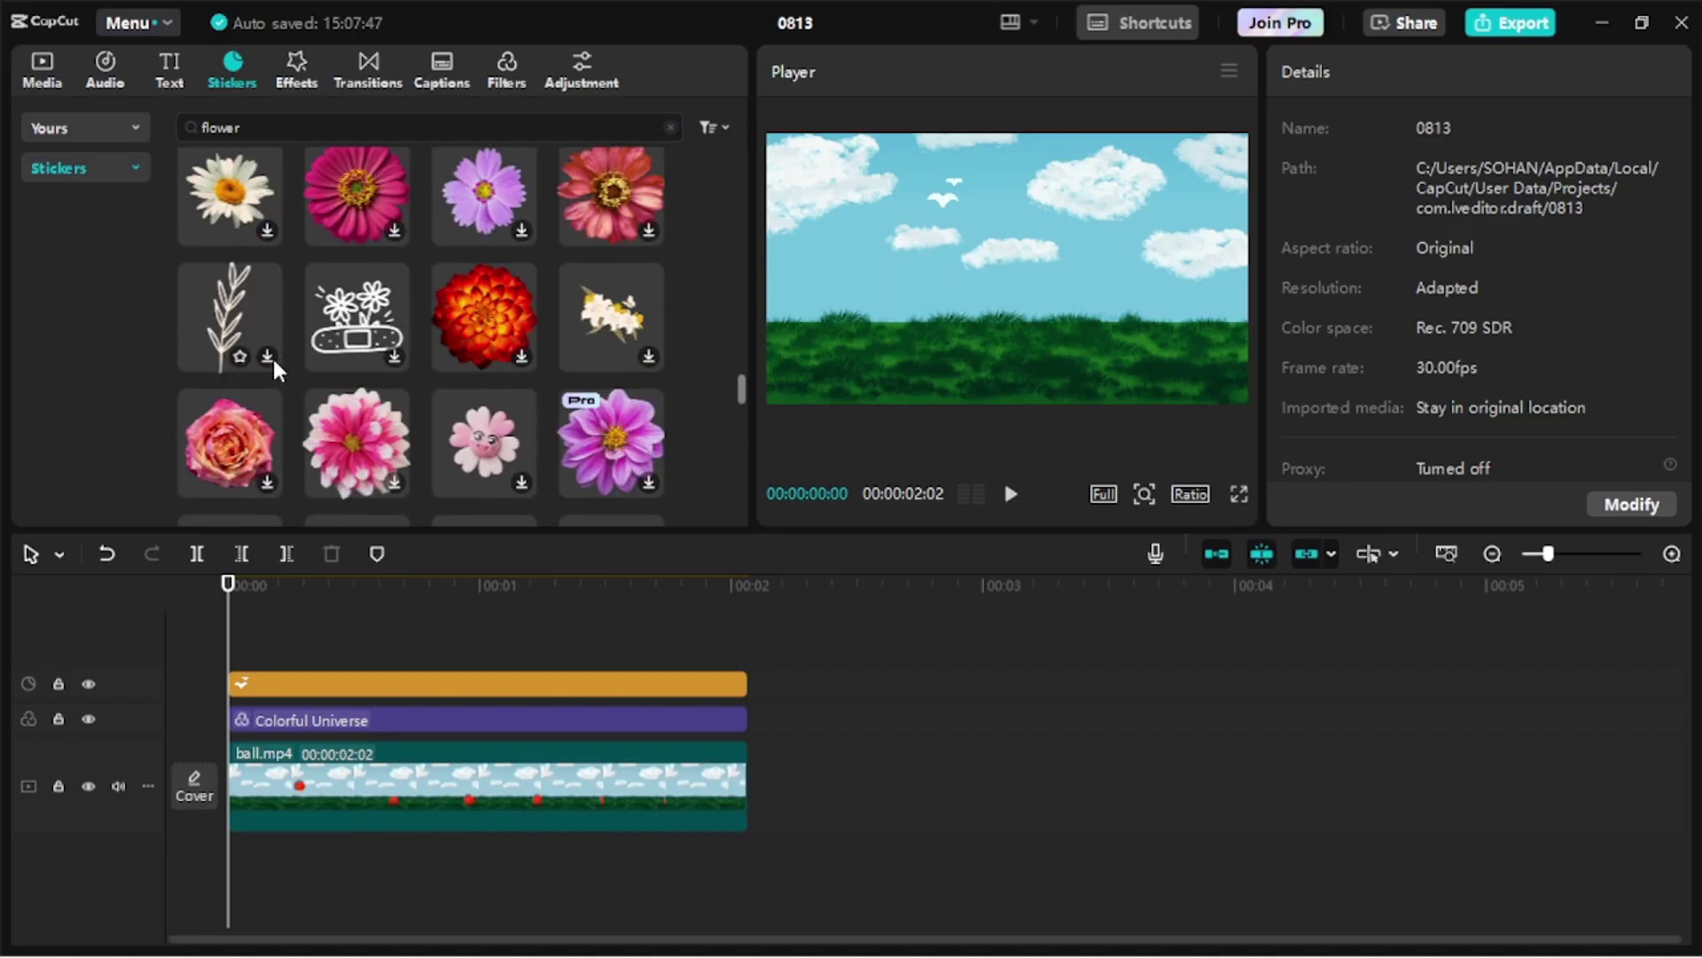
Step: Refine the sticker search to "flower flying" and preview the white hibiscus sticker over the scene
{"action": "left_click", "coordinate": [279, 130]}
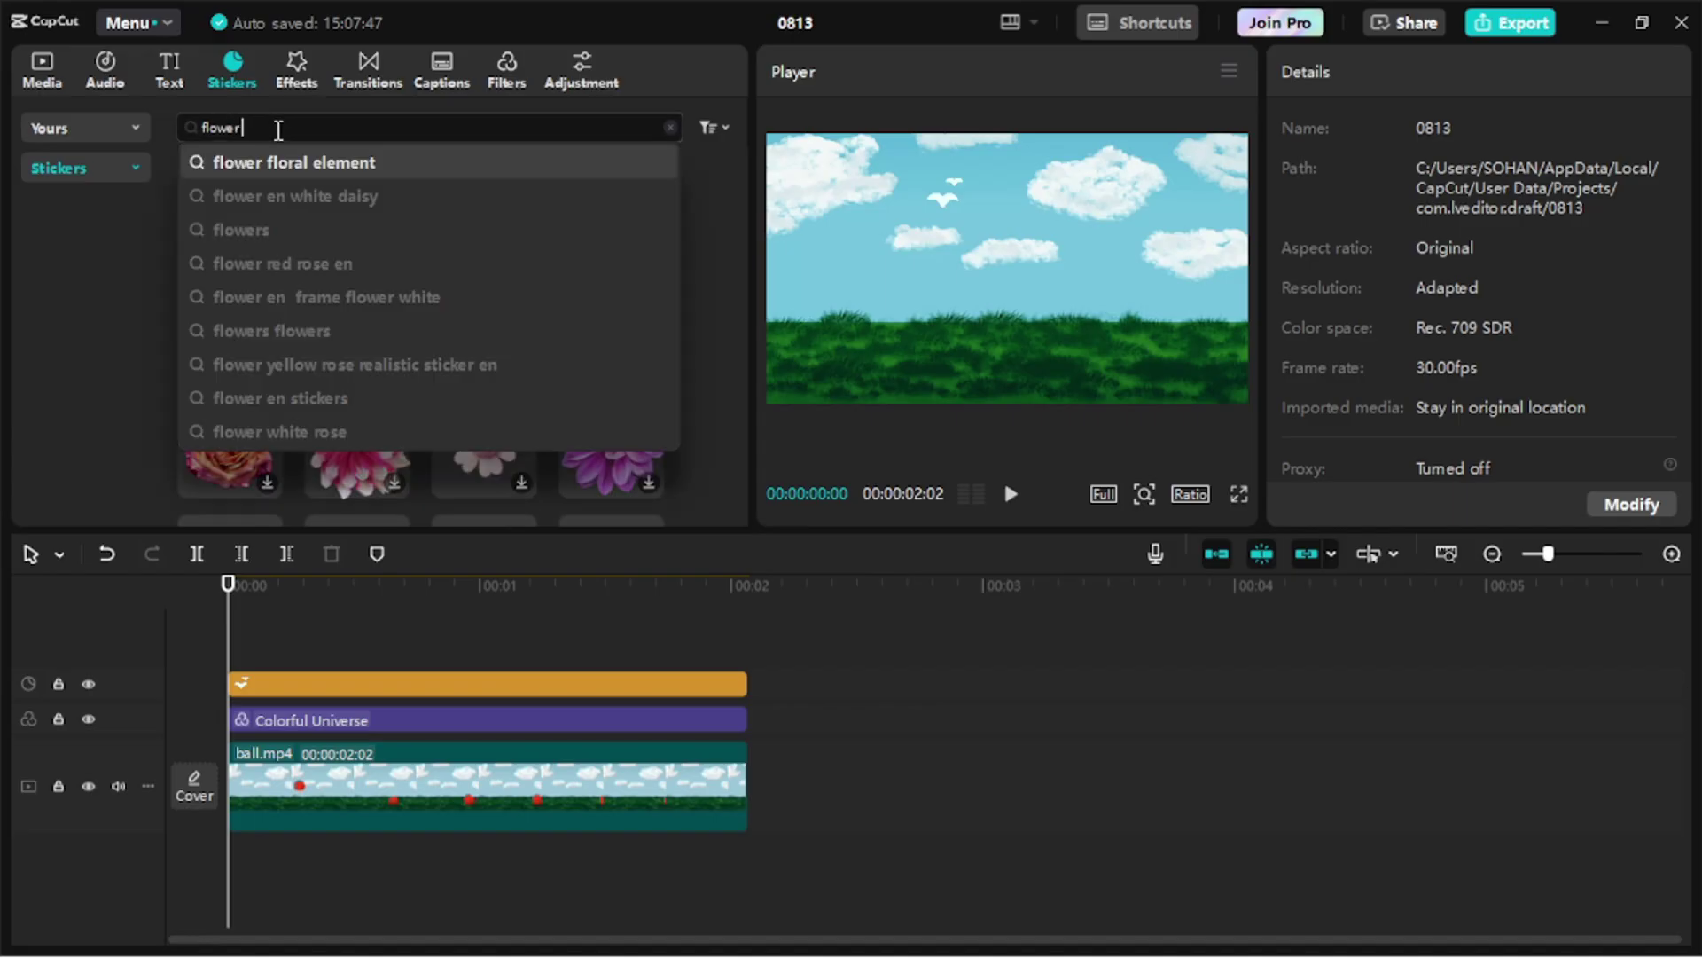
{"action": "type", "text": "flying"}
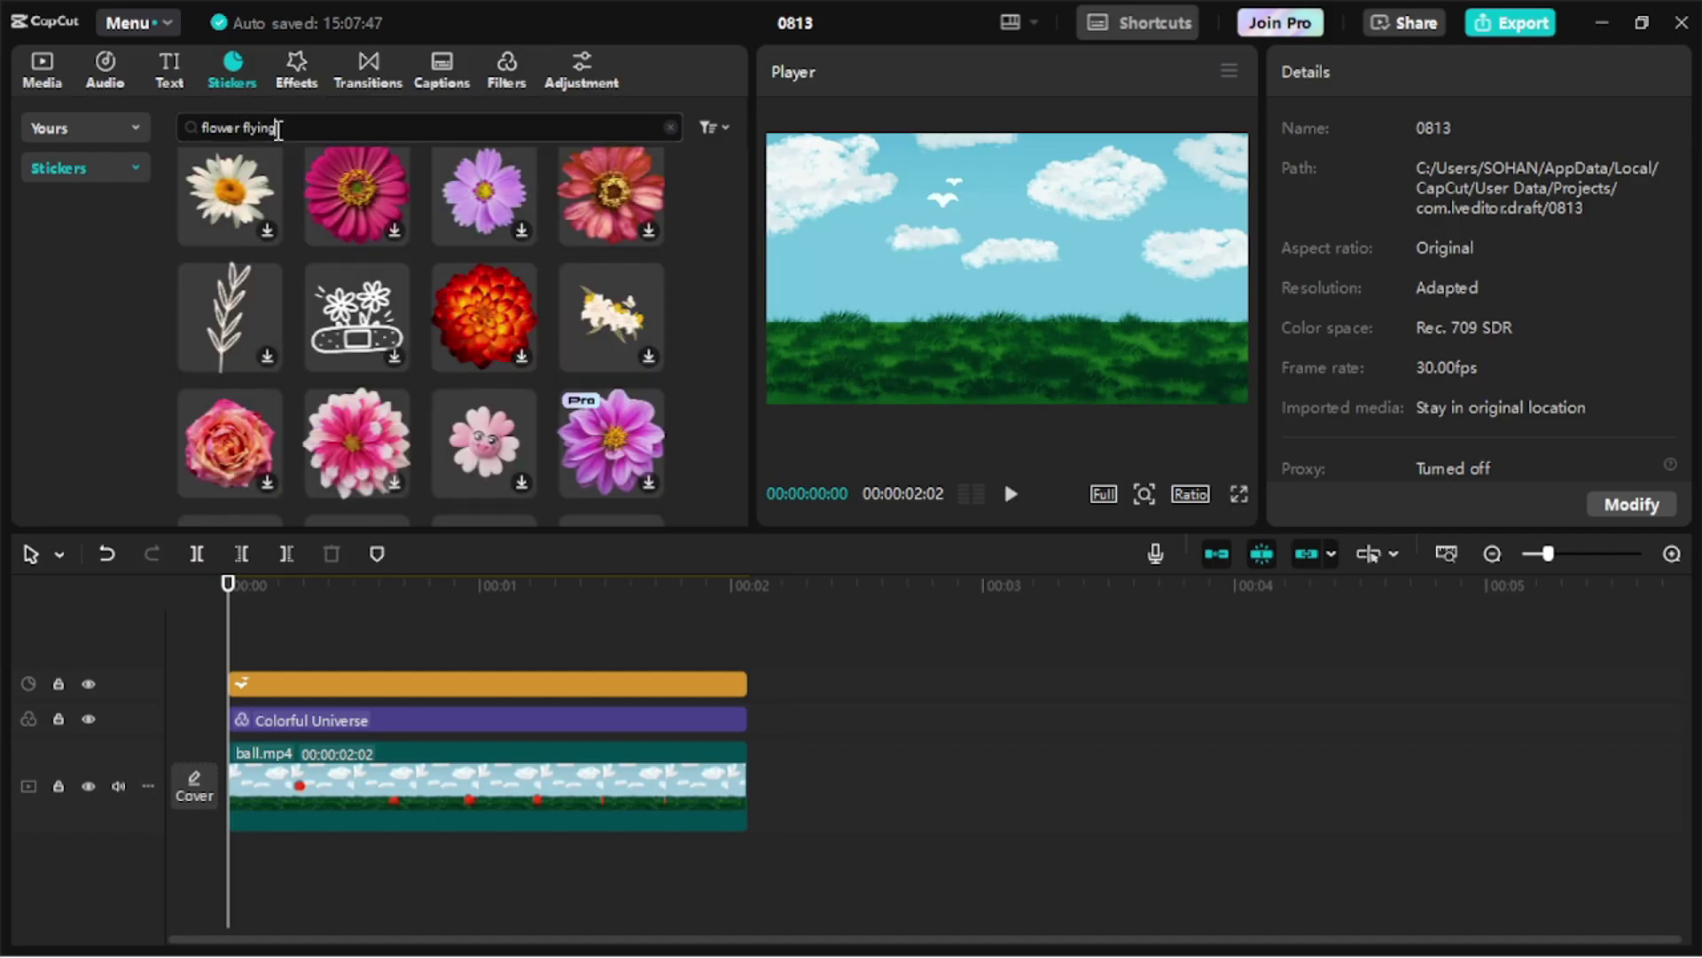
{"action": "key", "text": "Return"}
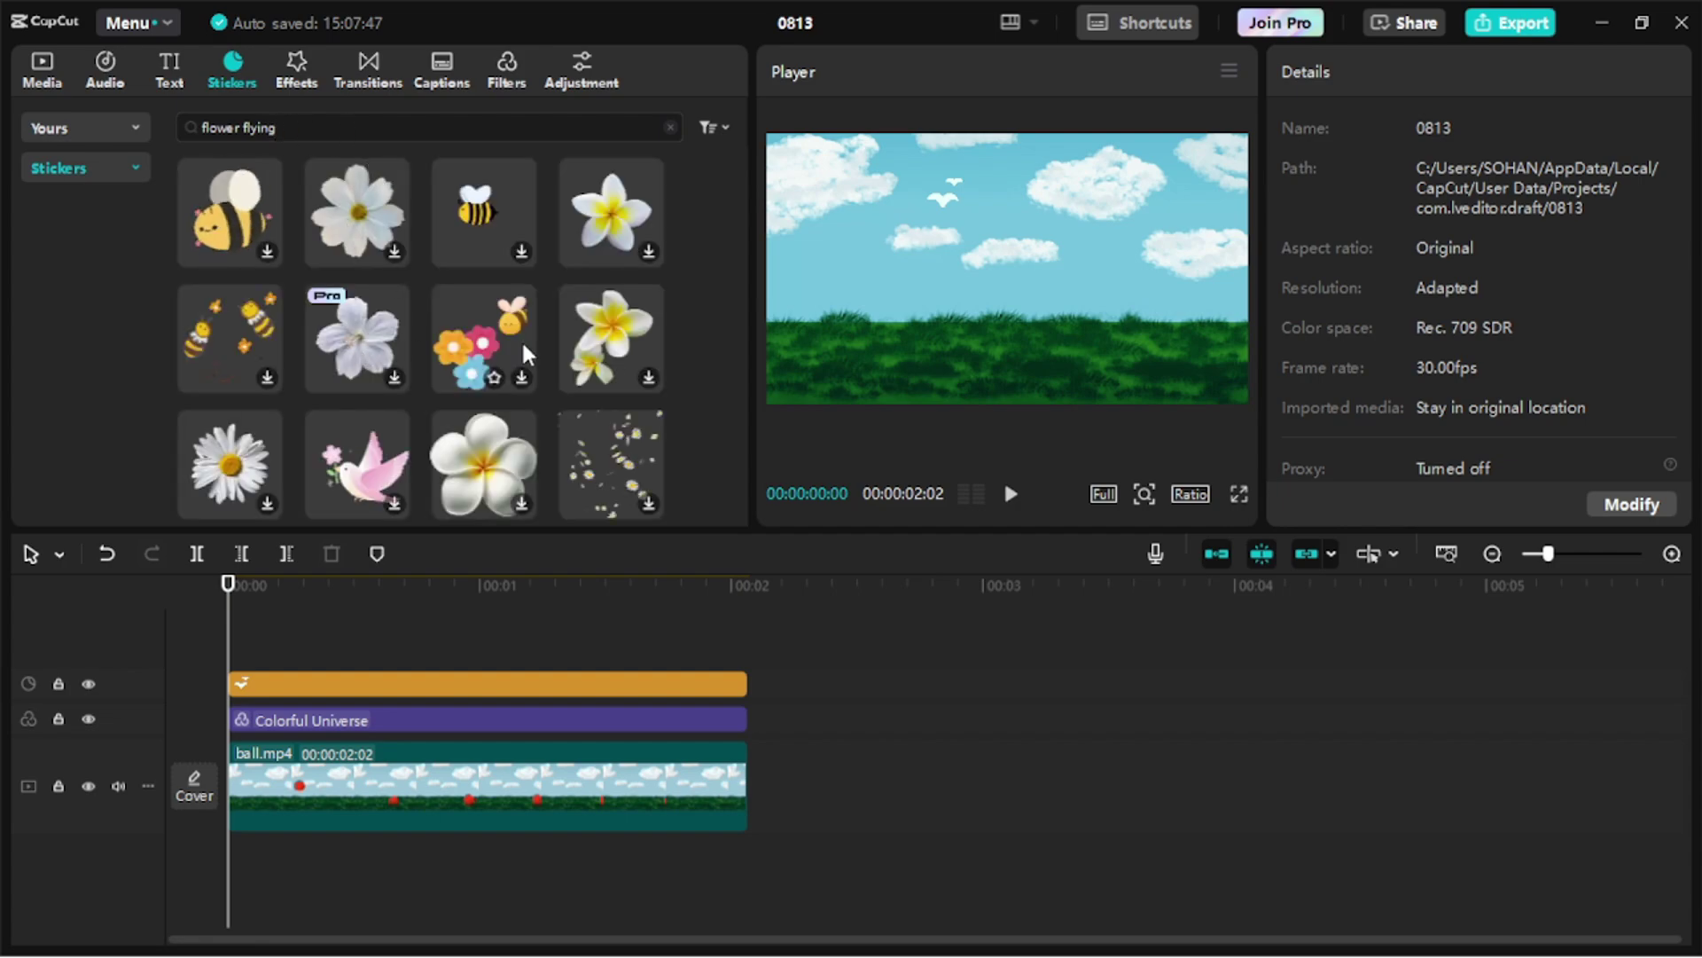
{"action": "scroll", "coordinate": [525, 353], "scroll_direction": "down", "scroll_amount": 1}
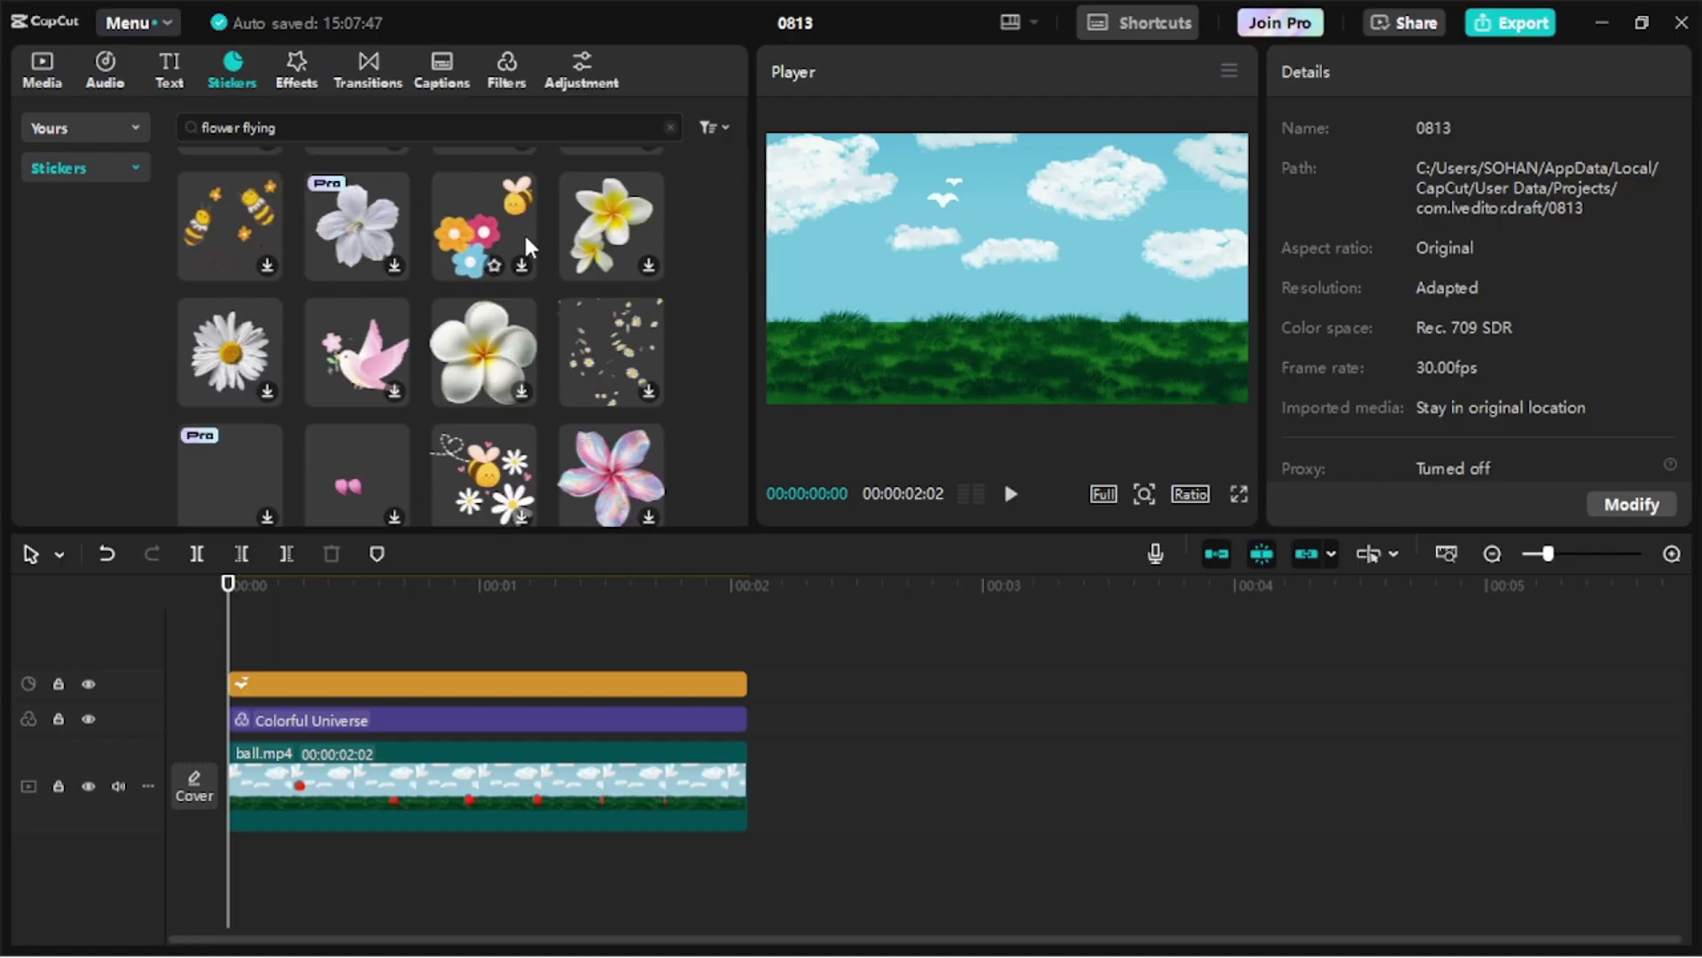
{"action": "left_click", "coordinate": [374, 220]}
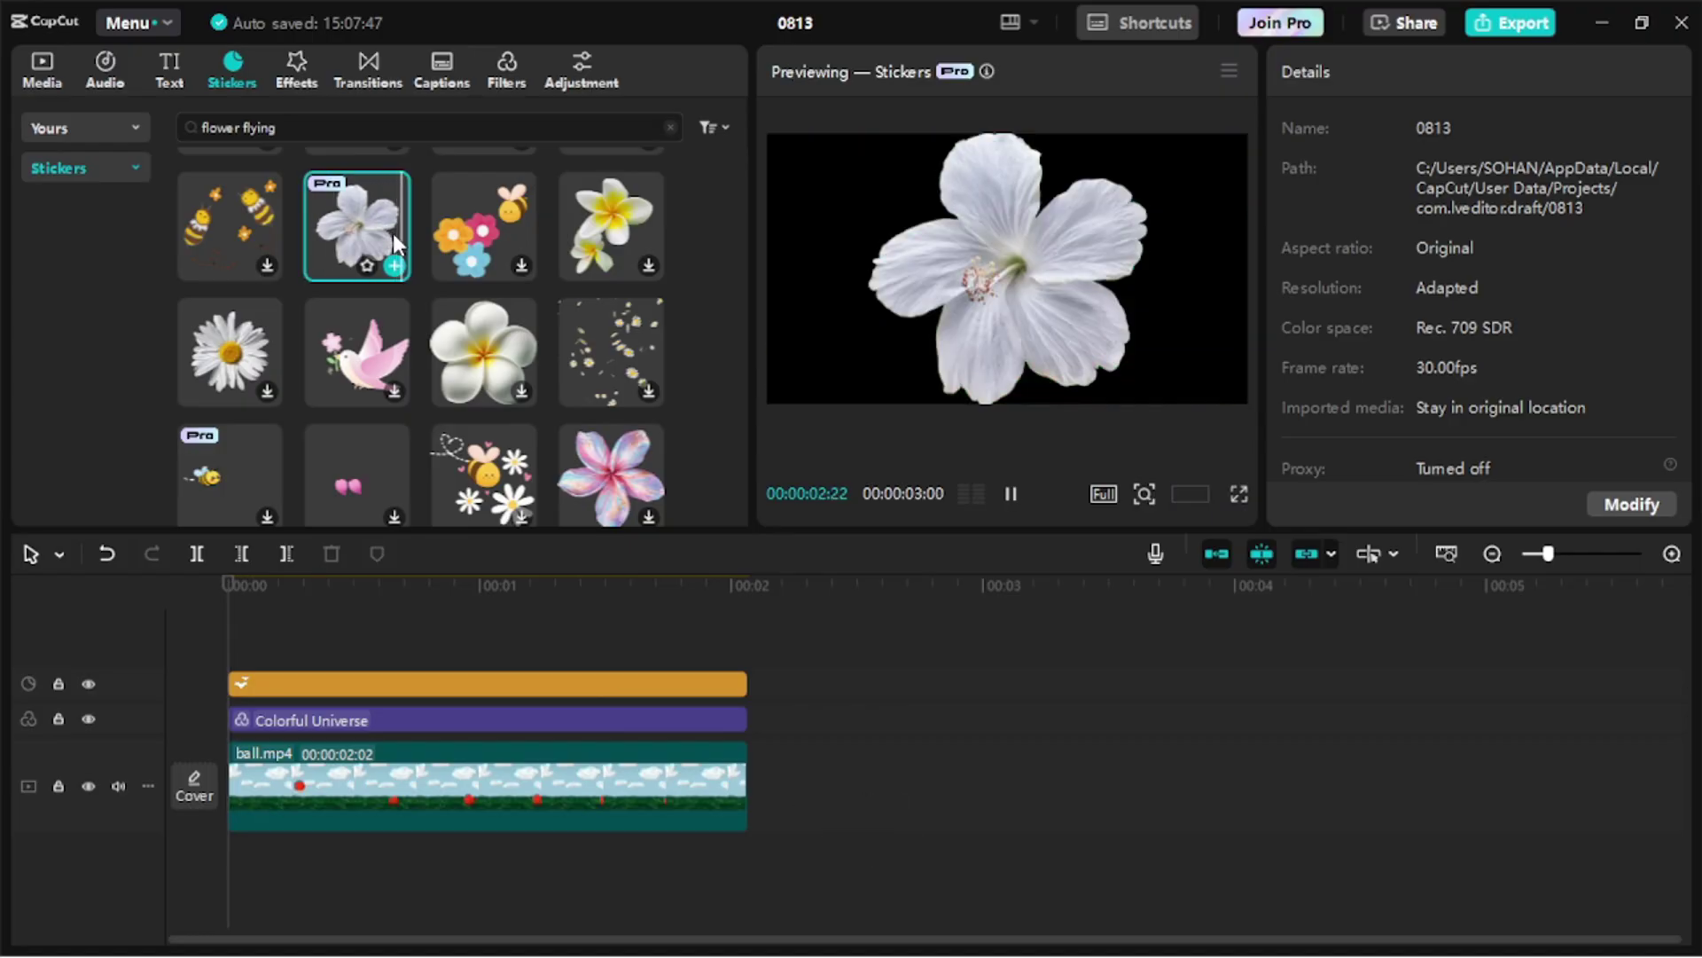
Step: Add the pink drifting petals sticker at the video's start and trim it to the ball clip's end
{"action": "scroll", "coordinate": [392, 232], "scroll_direction": "down", "scroll_amount": 3}
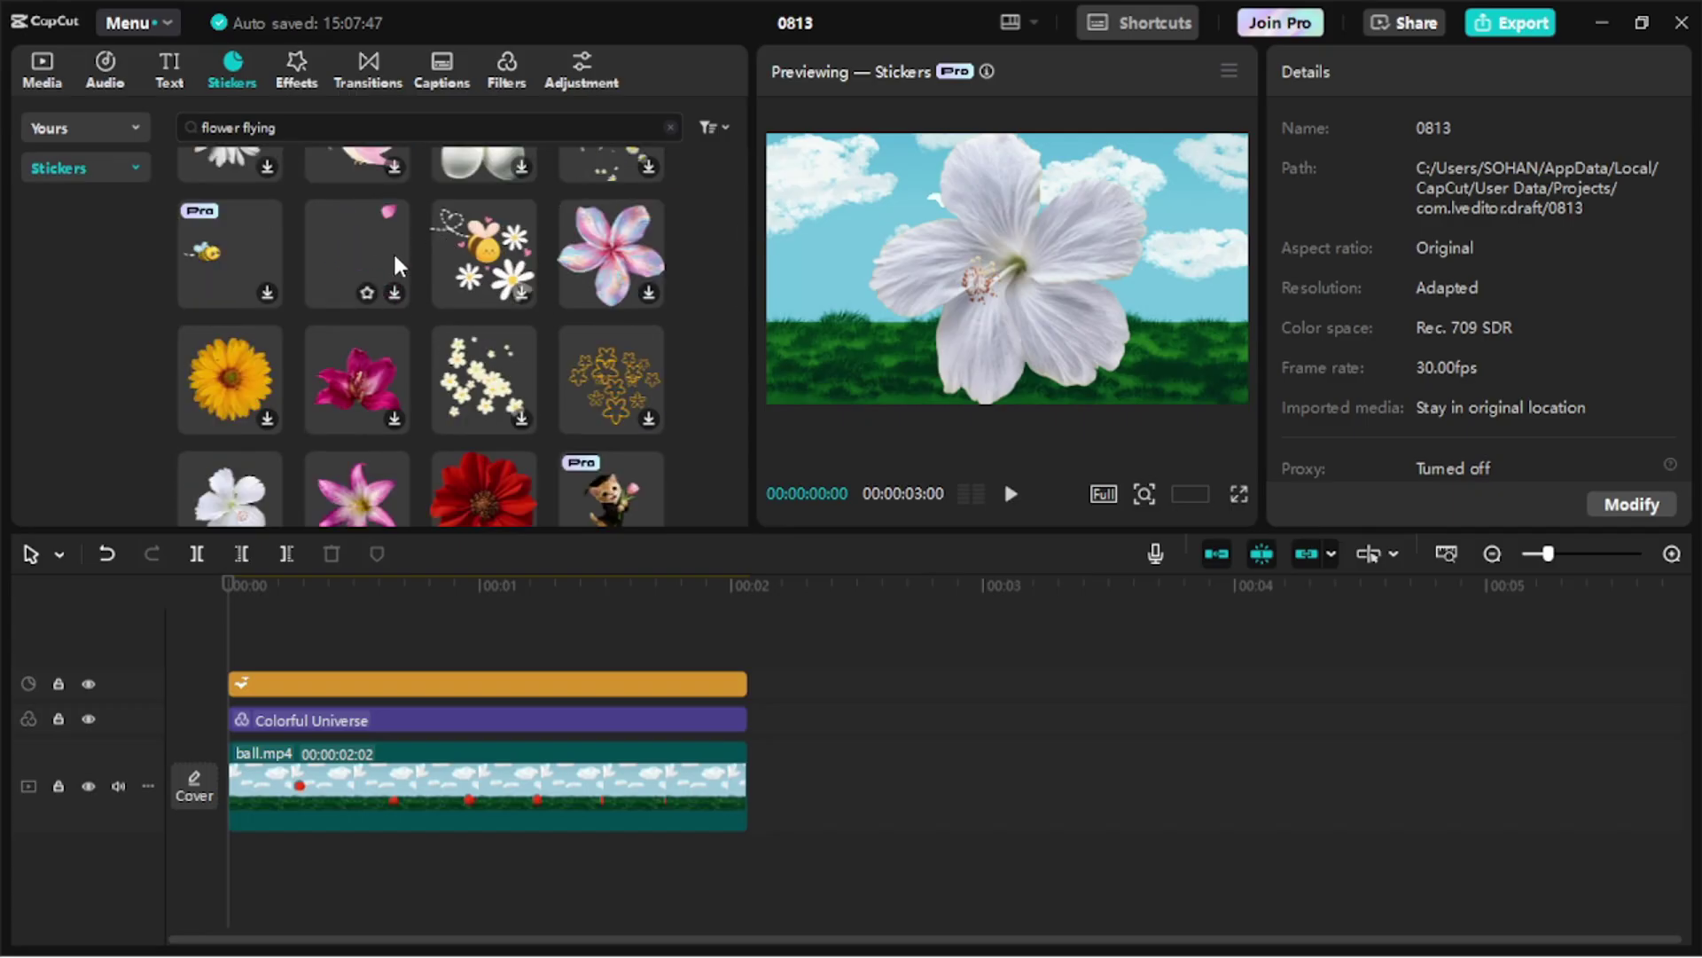
{"action": "left_click", "coordinate": [387, 242]}
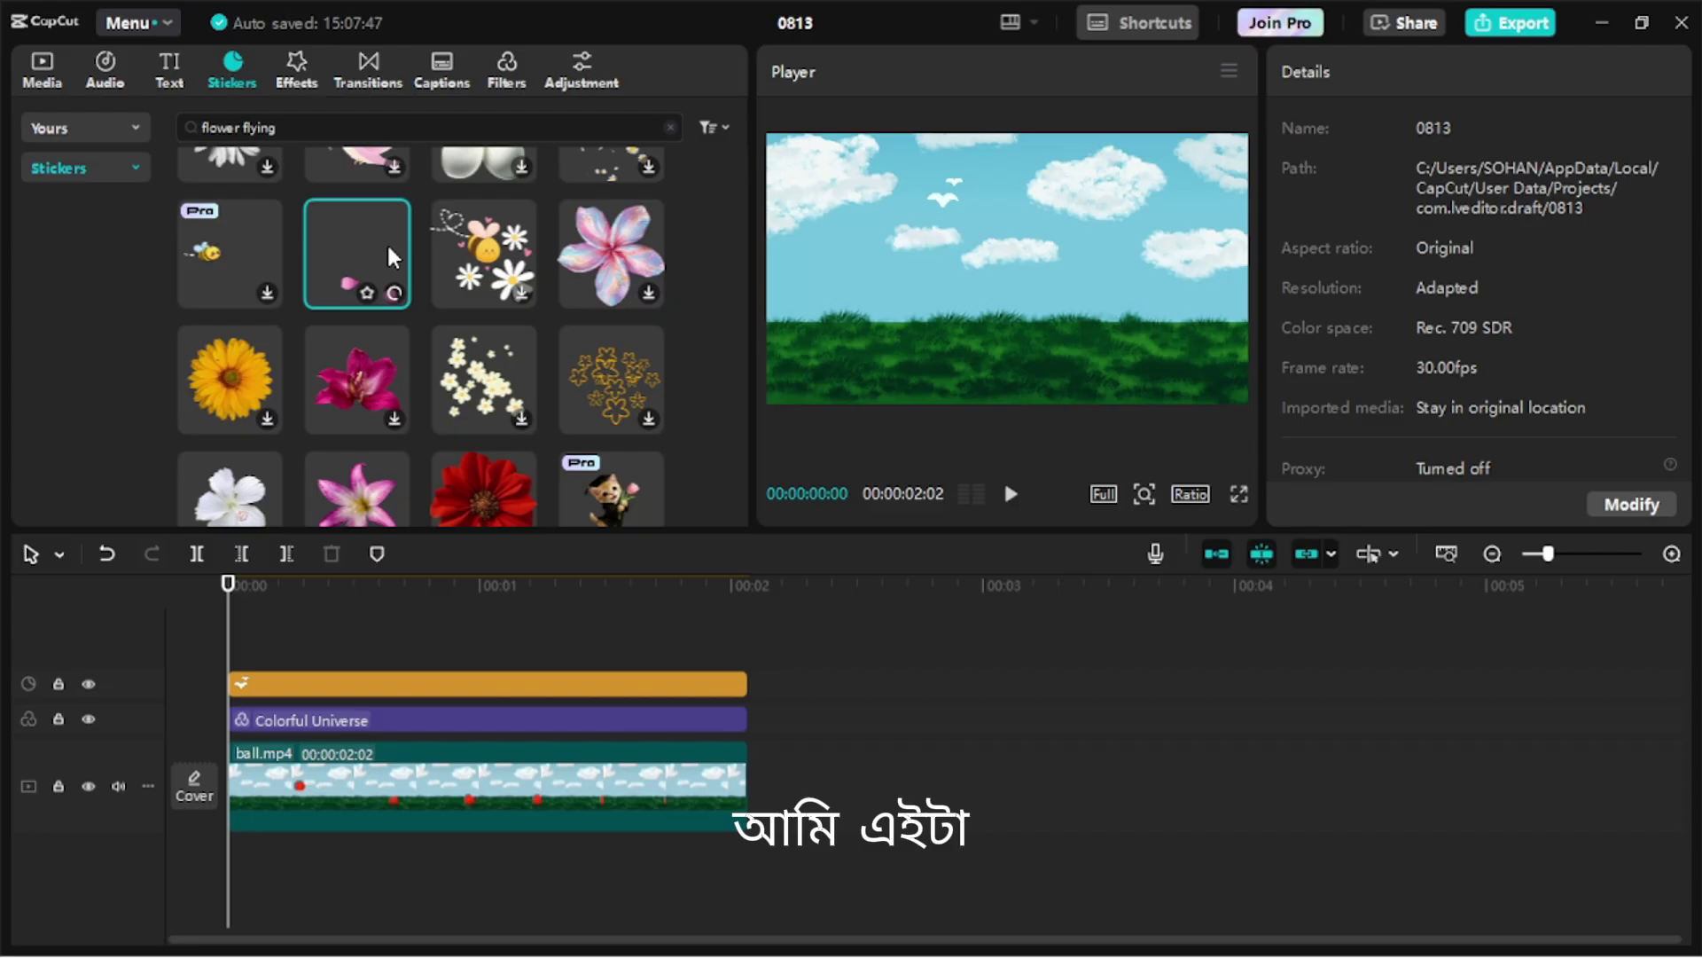
{"action": "left_click", "coordinate": [395, 293]}
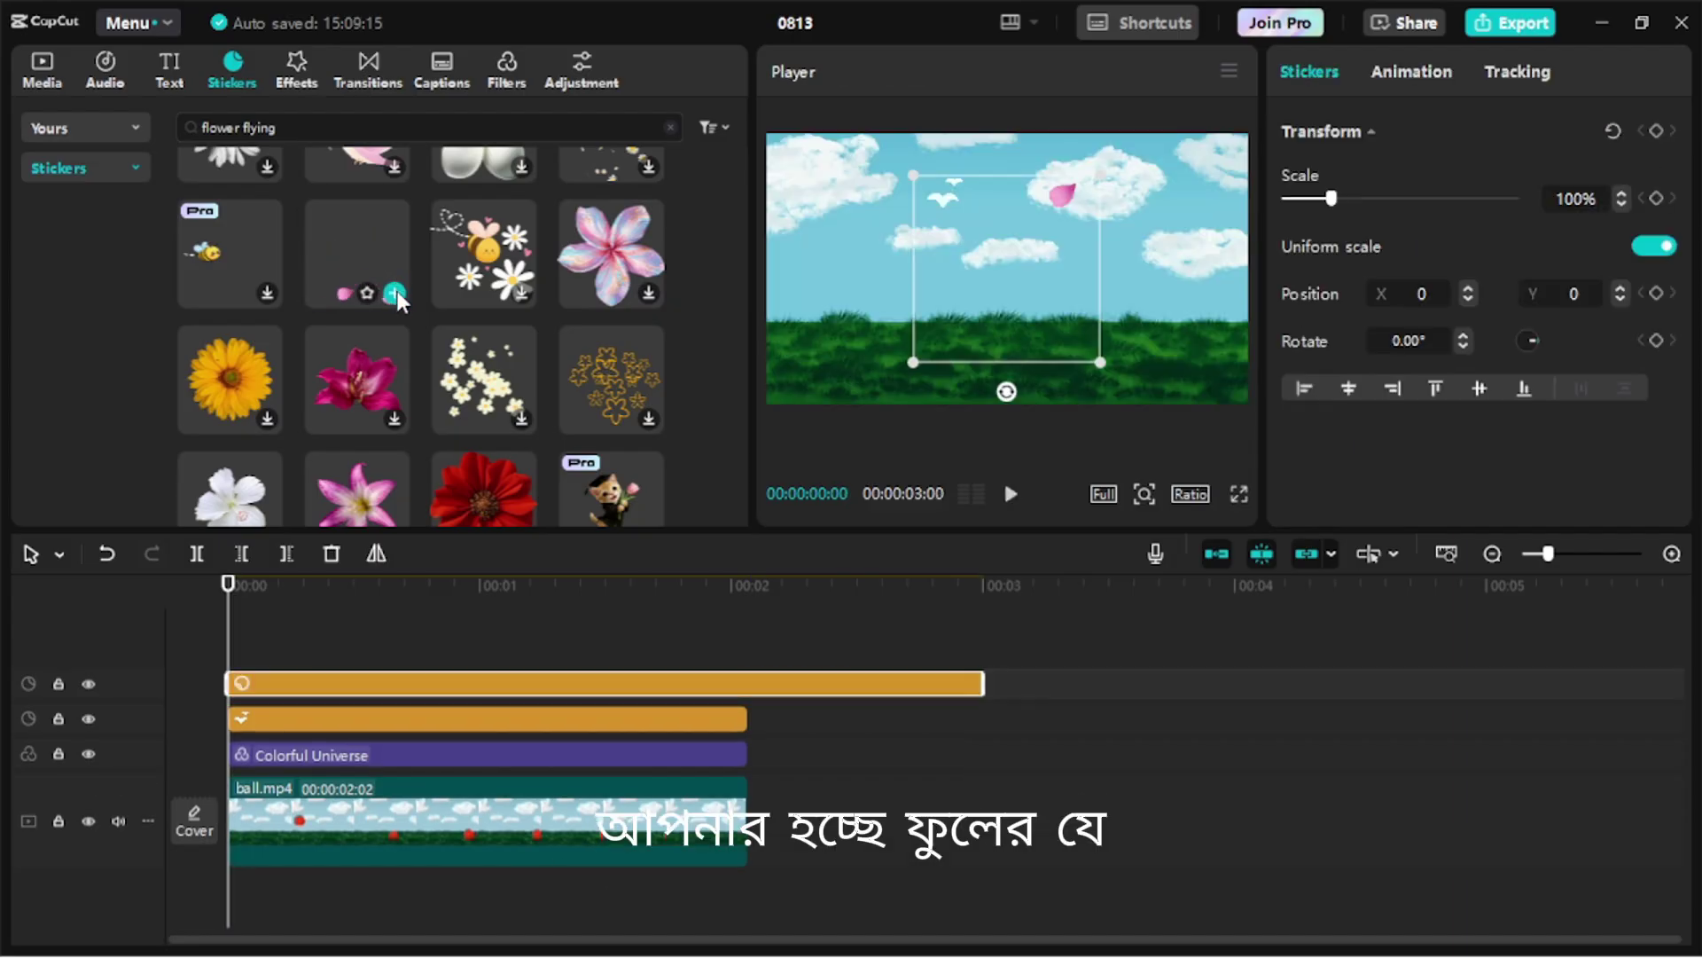
{"action": "left_click_drag", "start_coordinate": [985, 684], "coordinate": [742, 706]}
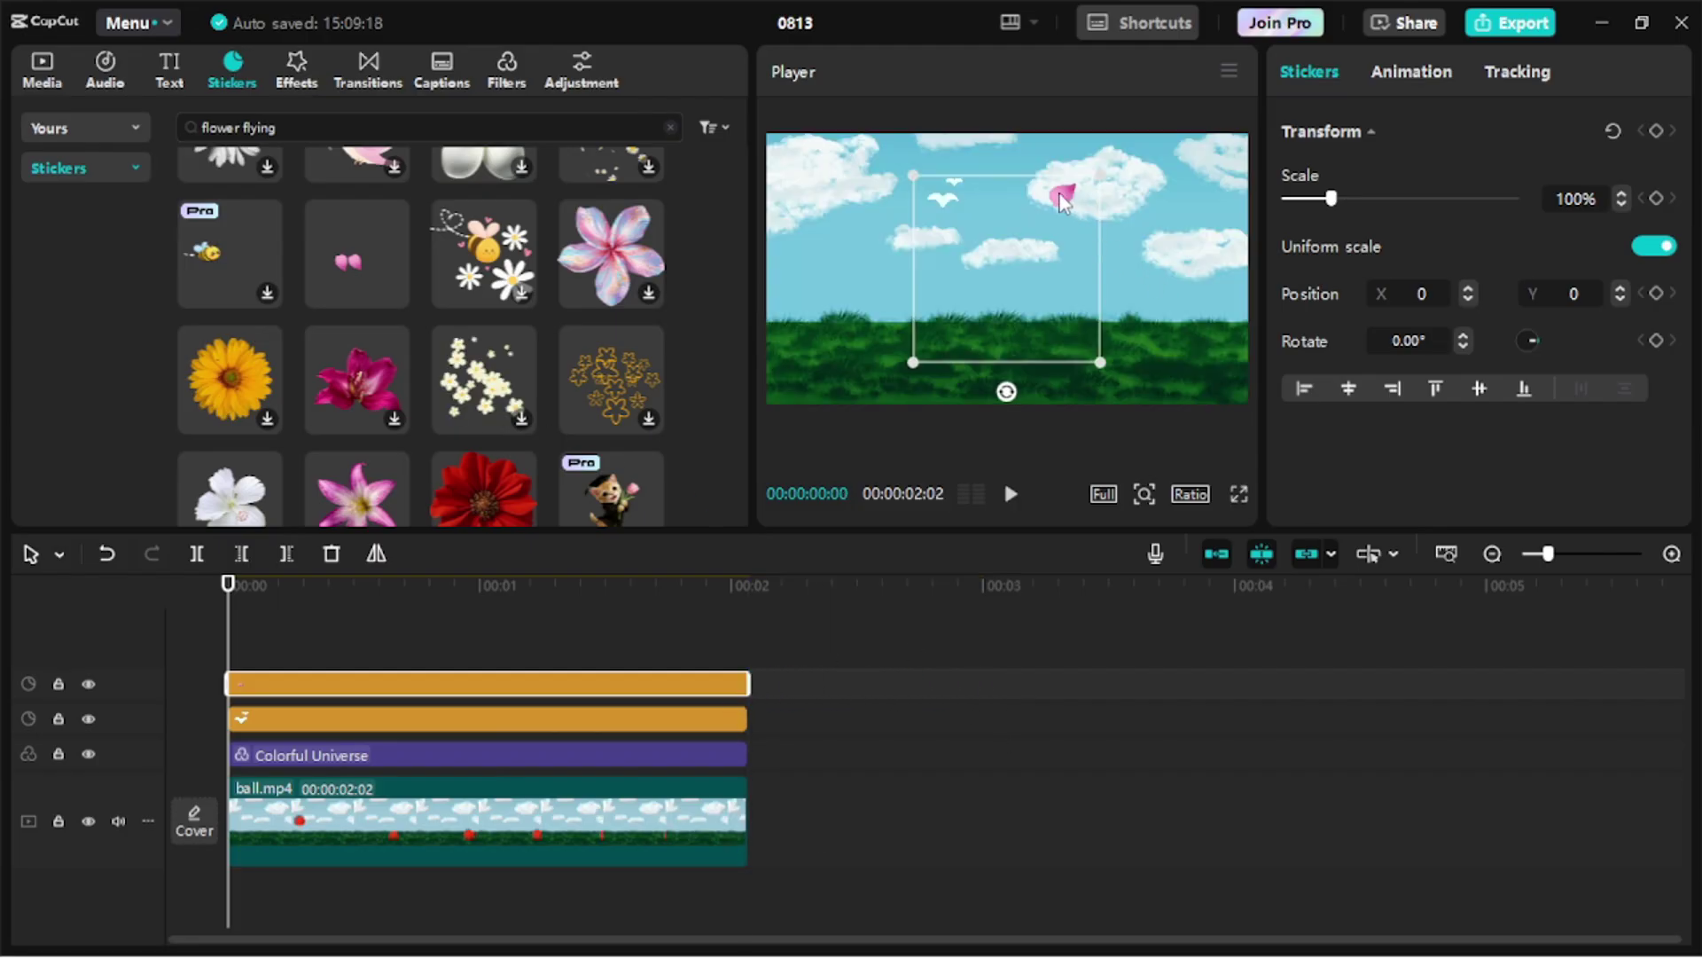
Step: Reposition the pink petals sticker to about X 448, Y -80, checking its placement at 00:00:02:00 and at the start
{"action": "left_click_drag", "start_coordinate": [1061, 200], "coordinate": [1142, 153]}
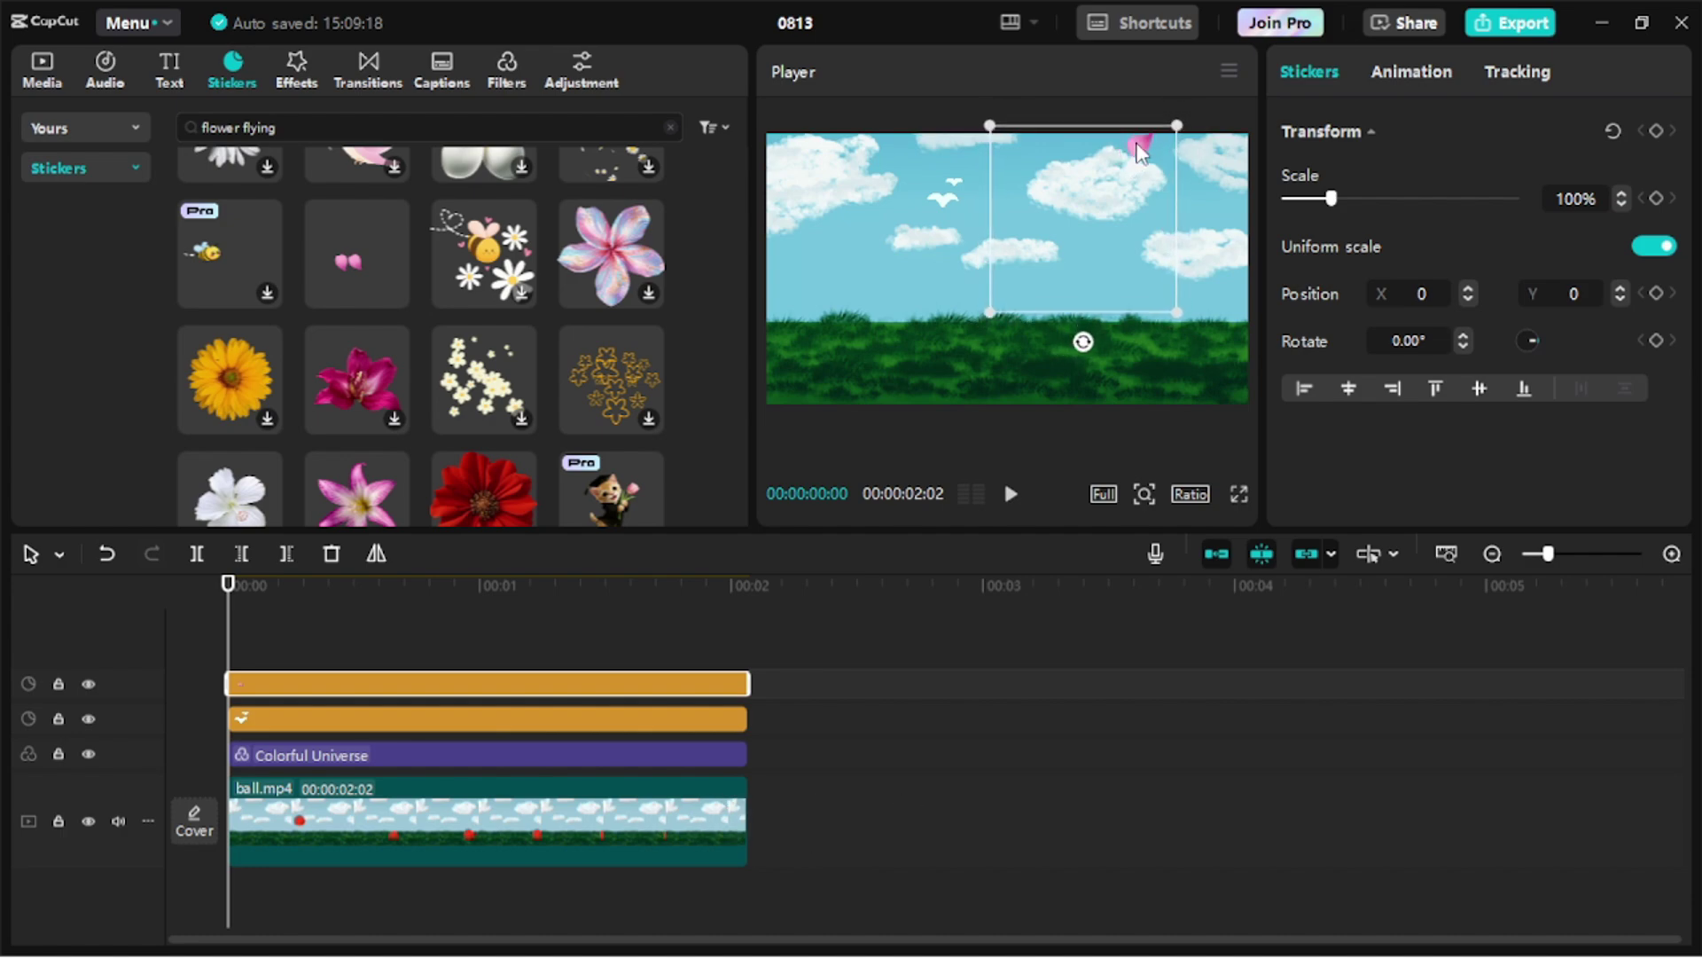
{"action": "left_click_drag", "start_coordinate": [253, 642], "coordinate": [732, 673]}
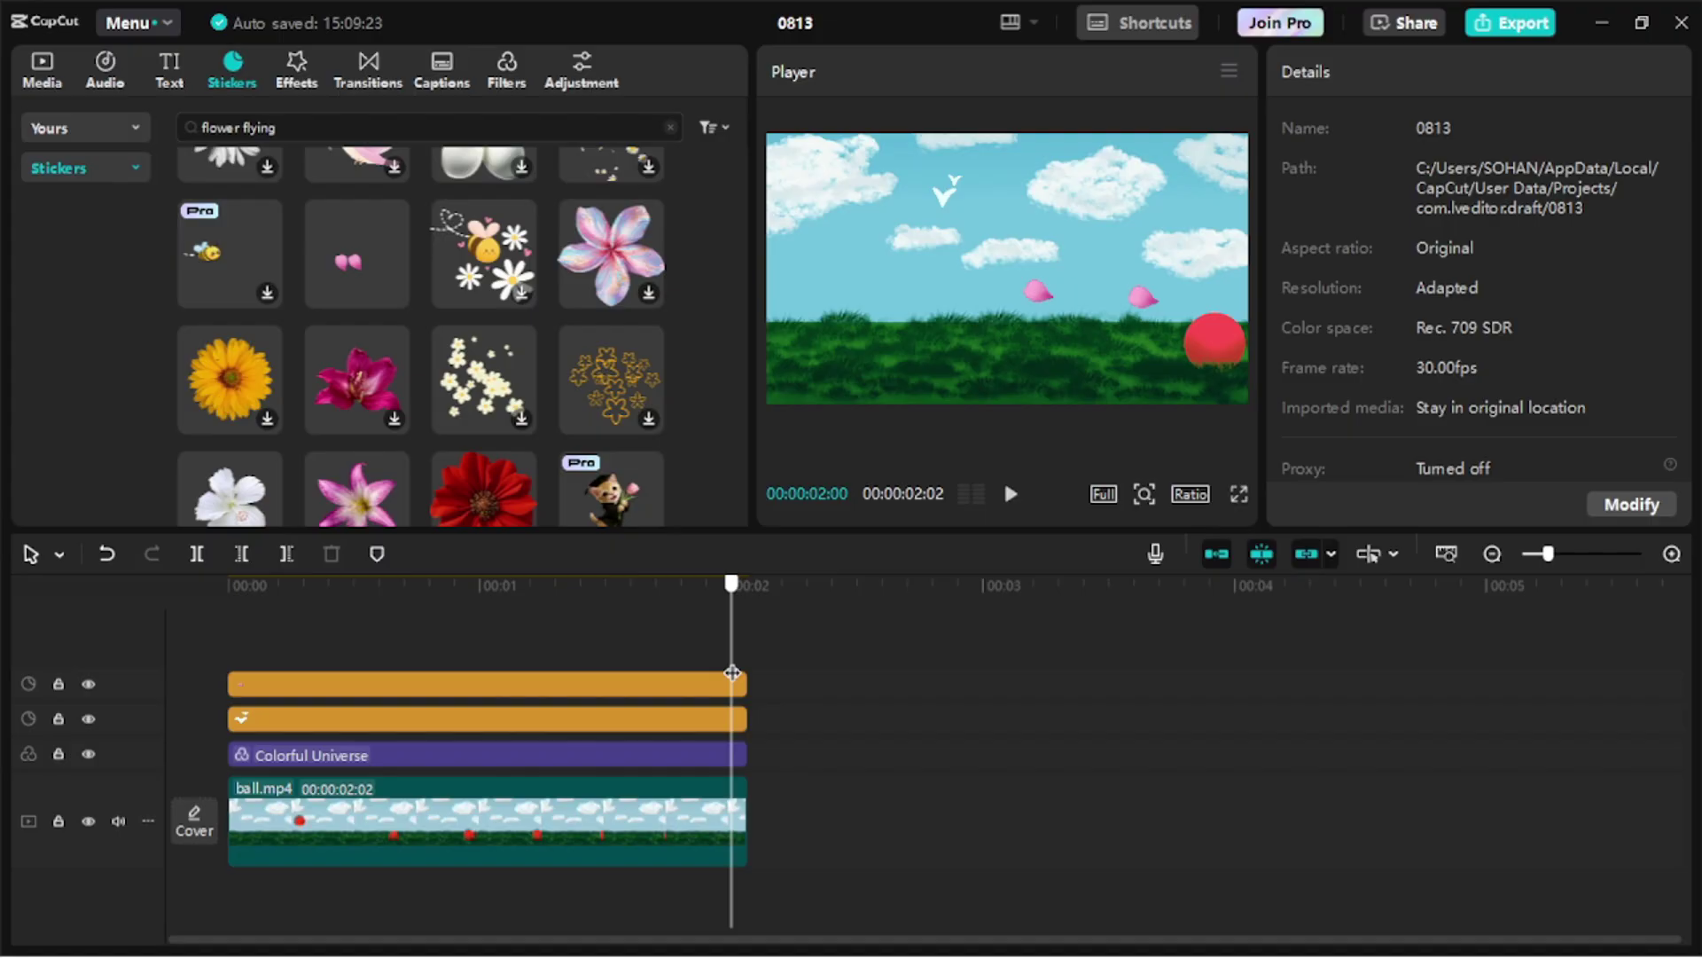
{"action": "left_click", "coordinate": [657, 684]}
{"action": "left_click_drag", "start_coordinate": [1169, 283], "coordinate": [1115, 362]}
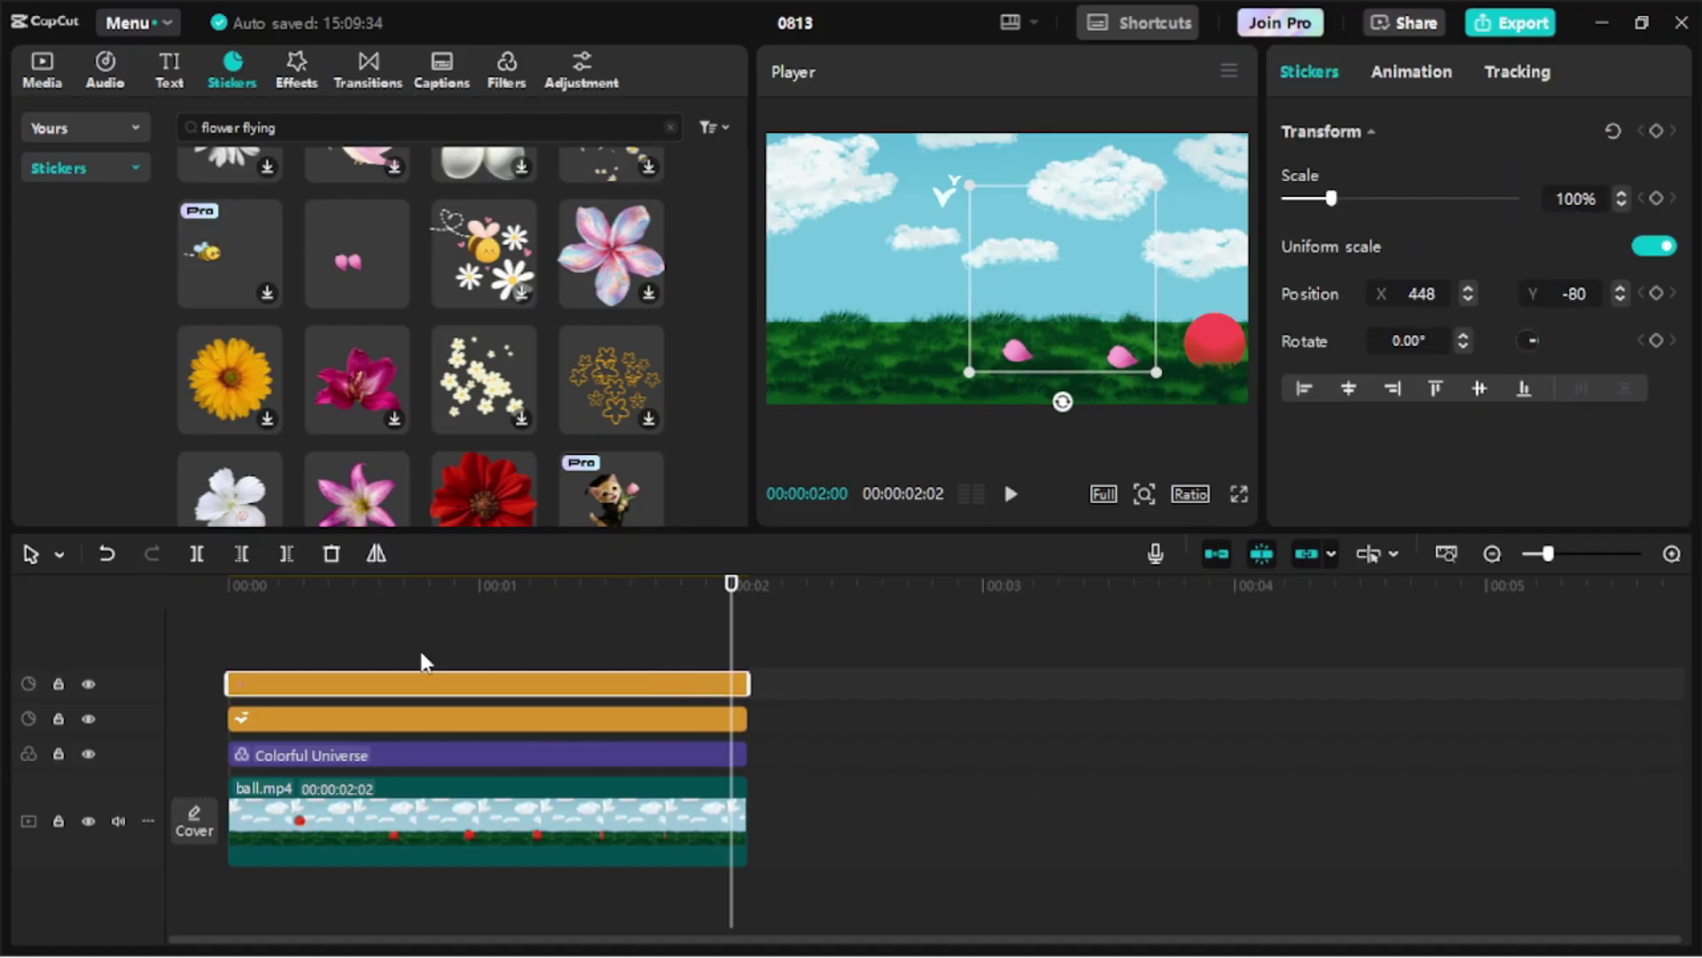
{"action": "left_click_drag", "start_coordinate": [422, 660], "coordinate": [229, 650]}
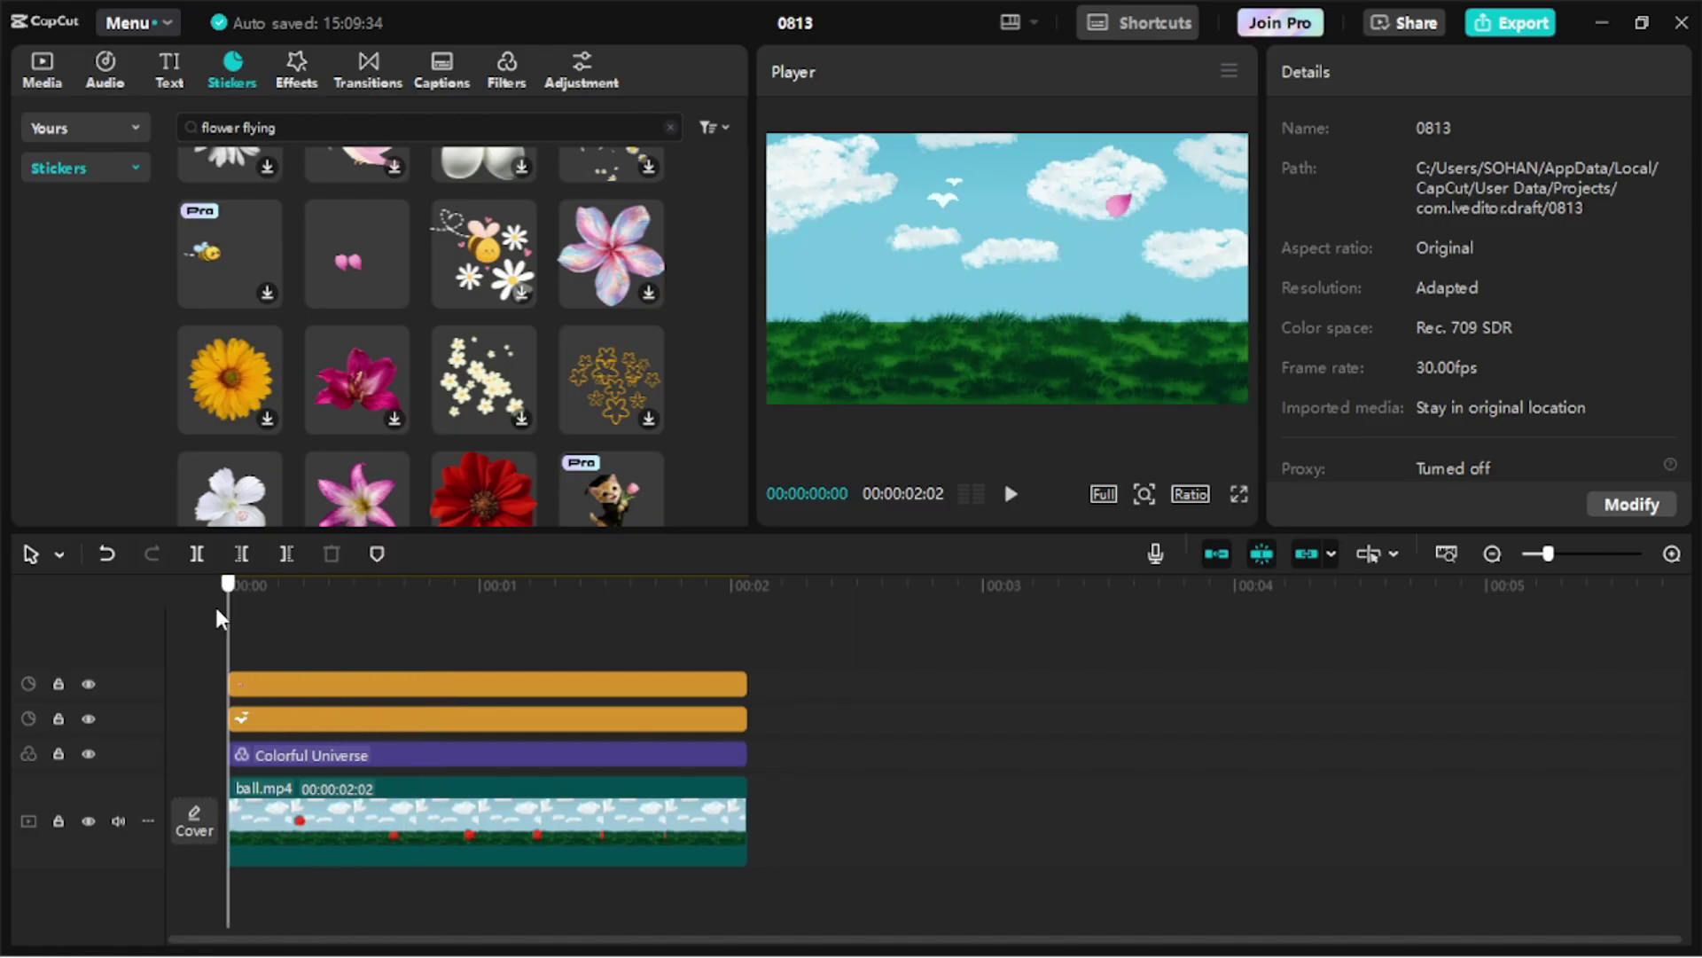
Step: Play back the scene with the birds and petals stickers, skim further flower stickers, and return the playhead to 00:00:00:00
{"action": "left_click", "coordinate": [1002, 494]}
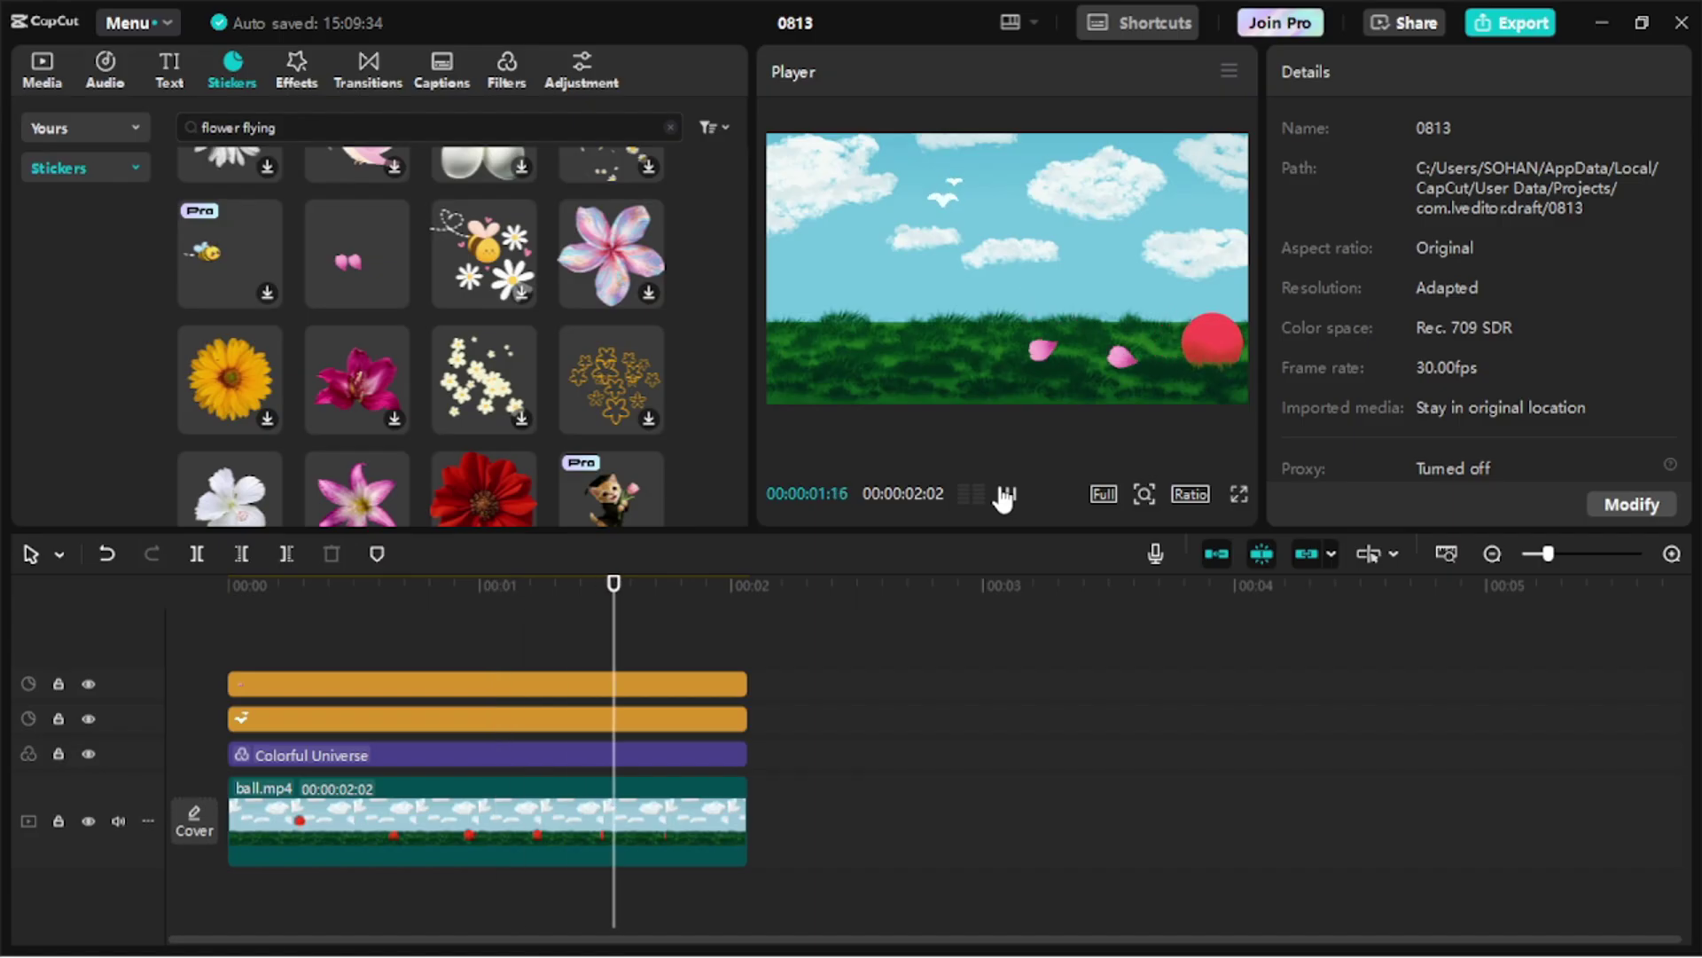
{"action": "left_click", "coordinate": [1003, 498]}
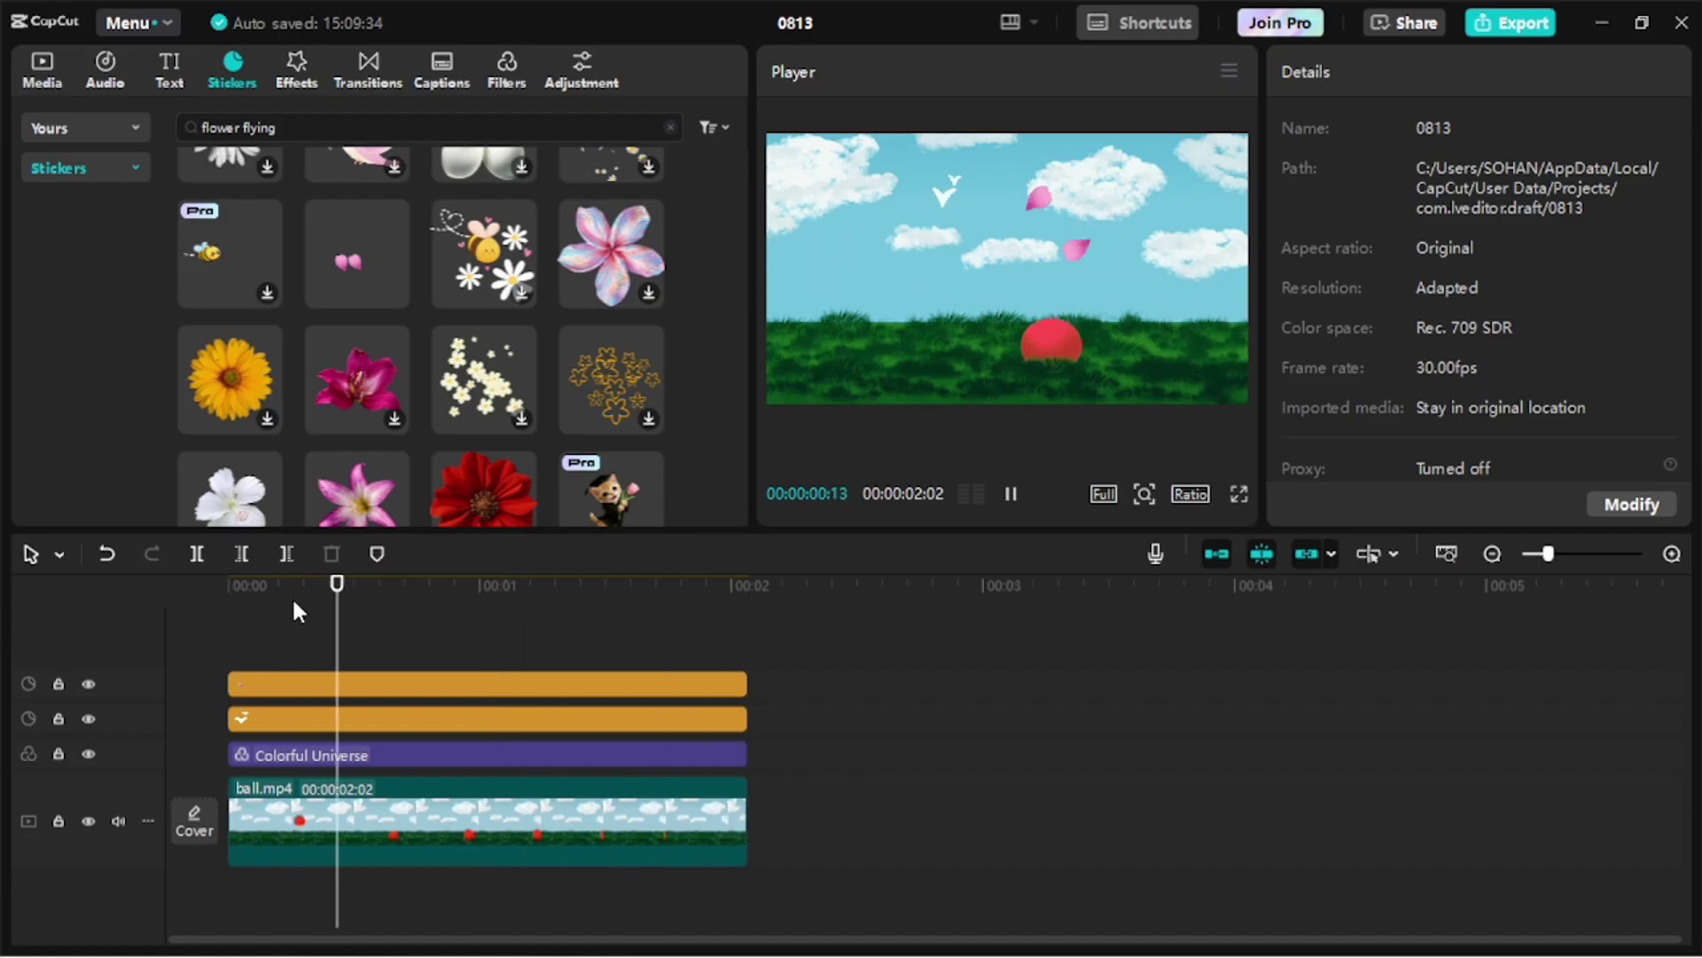
{"action": "left_click", "coordinate": [1008, 499]}
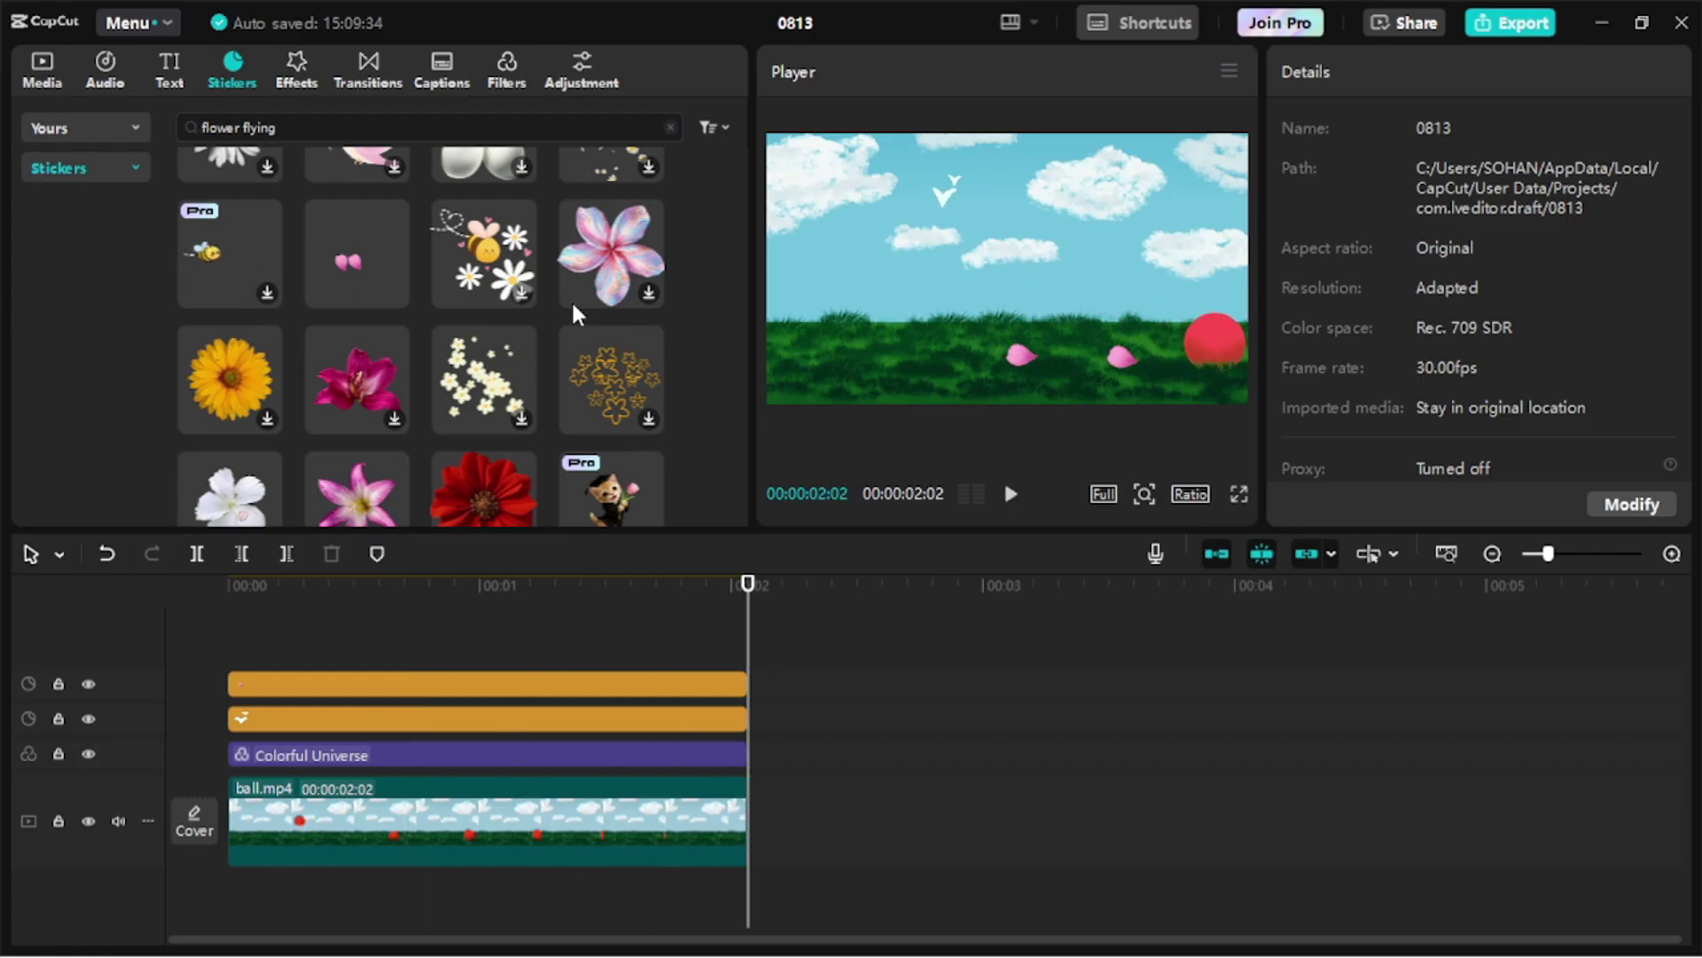
{"action": "scroll", "coordinate": [457, 385], "scroll_direction": "down", "scroll_amount": 3}
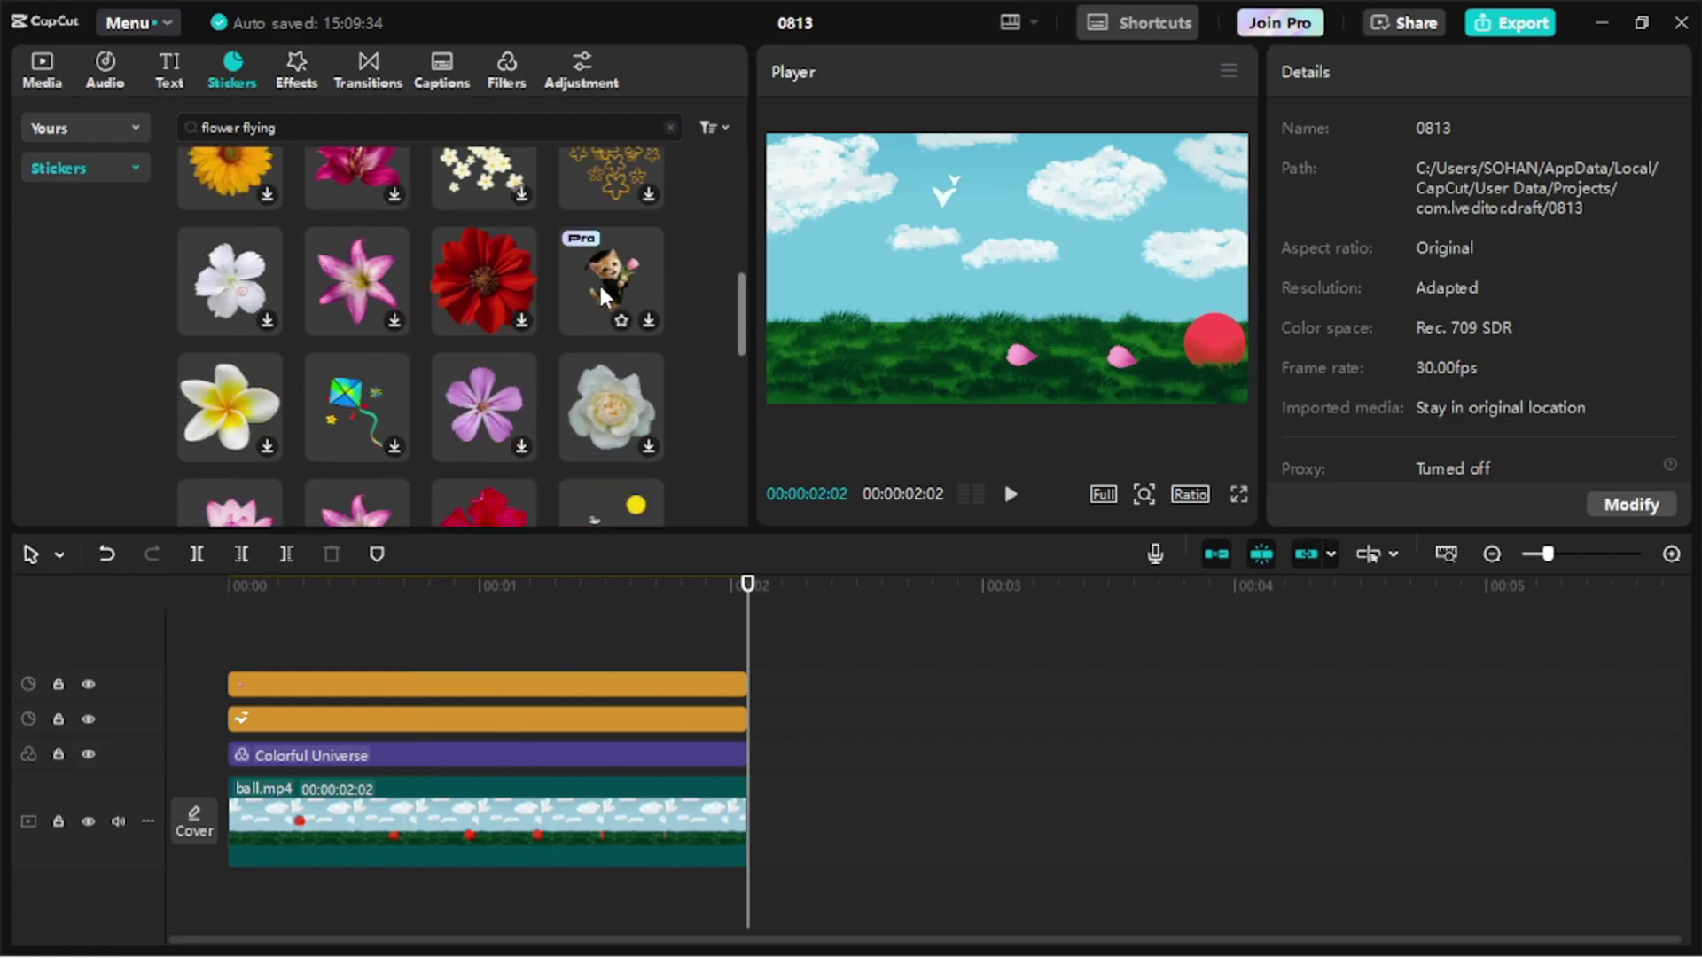
{"action": "scroll", "coordinate": [433, 391], "scroll_direction": "down", "scroll_amount": 3}
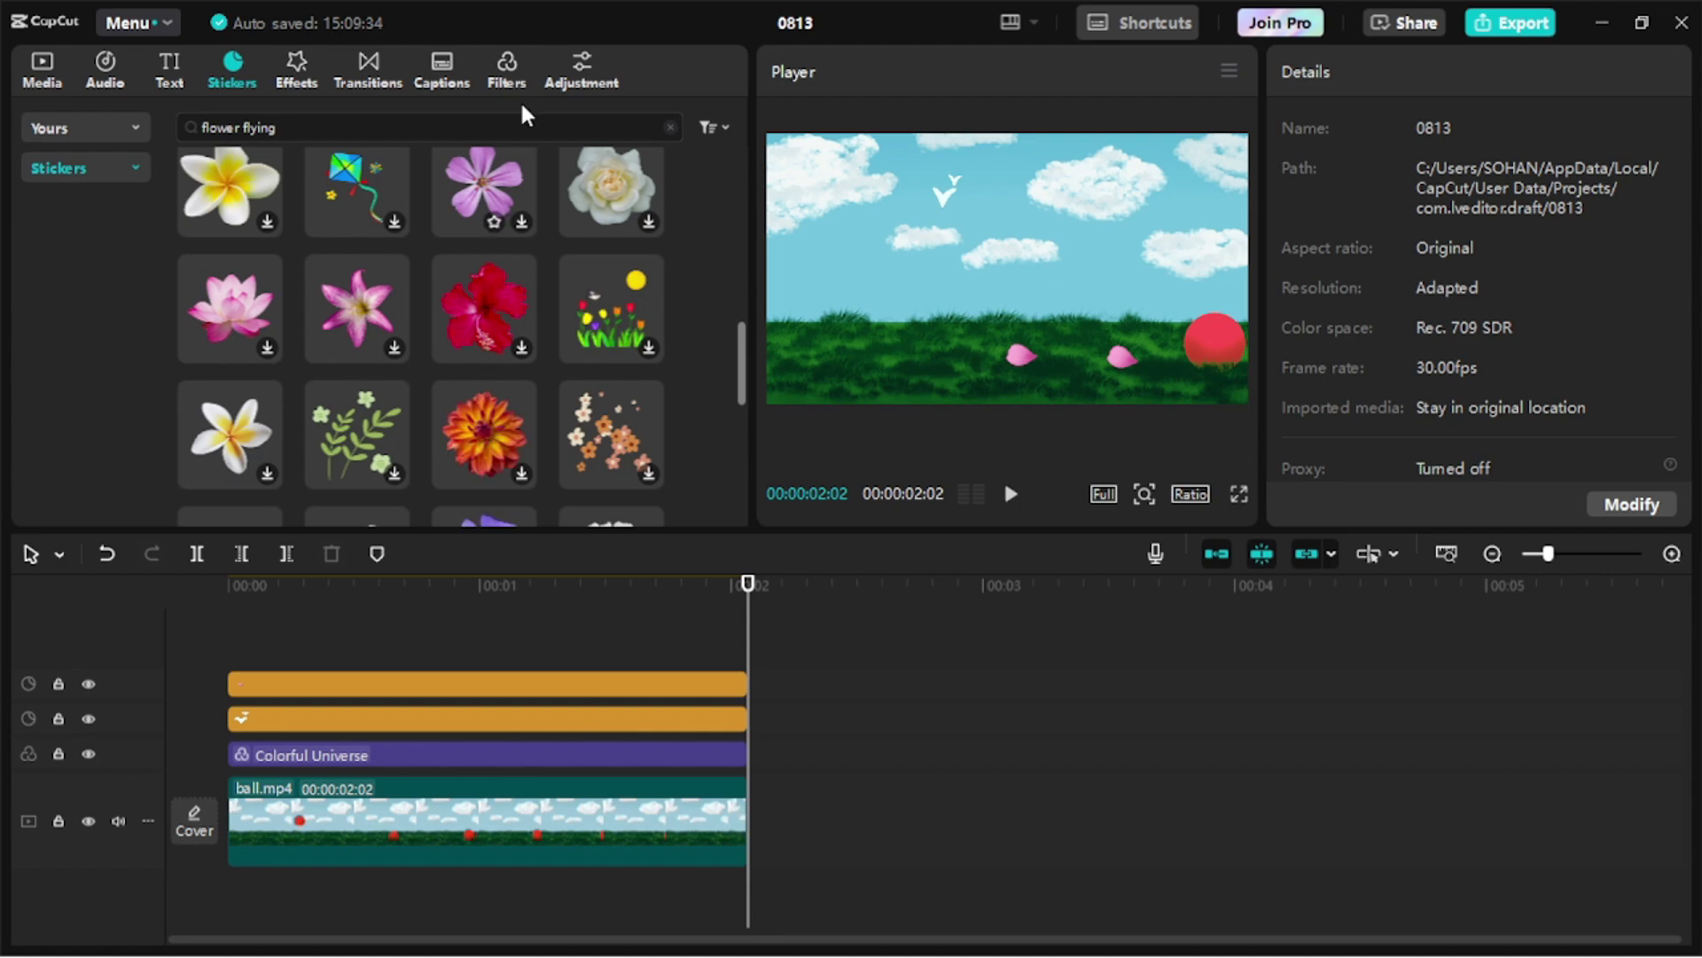
{"action": "left_click", "coordinate": [234, 585]}
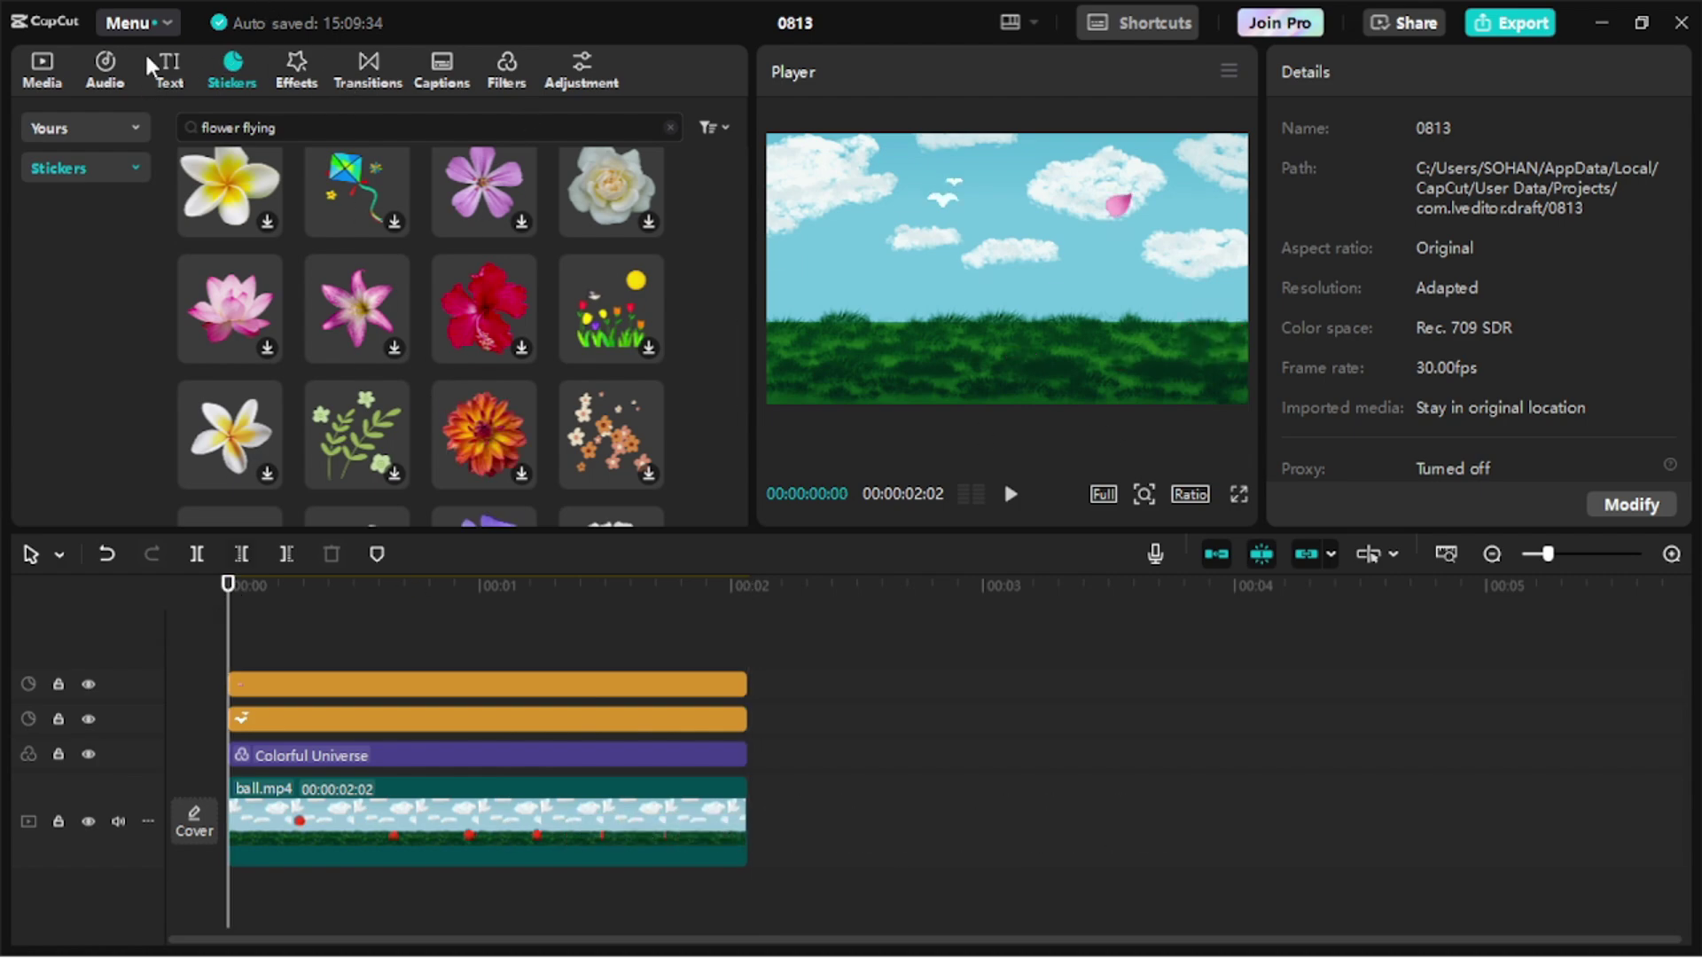
Step: Add the Summer track "Playful Beauty Lifestyle House" at the video's start and lower its volume to about -18.5 dB
{"action": "left_click", "coordinate": [46, 69]}
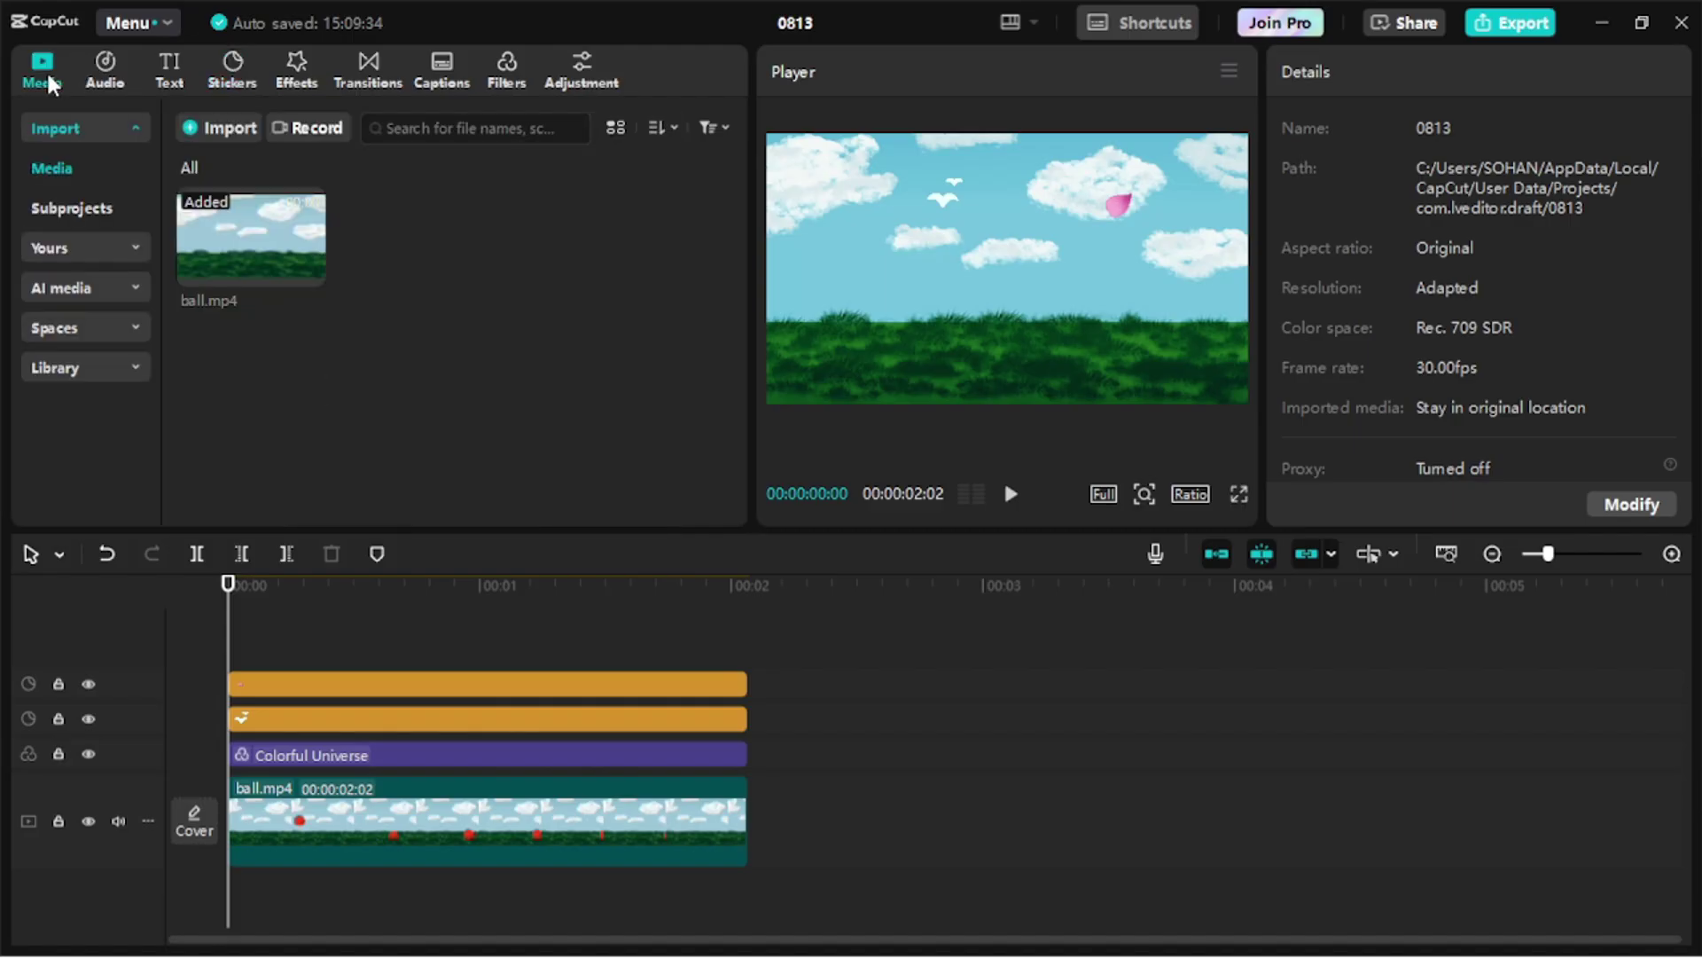
{"action": "left_click", "coordinate": [120, 71]}
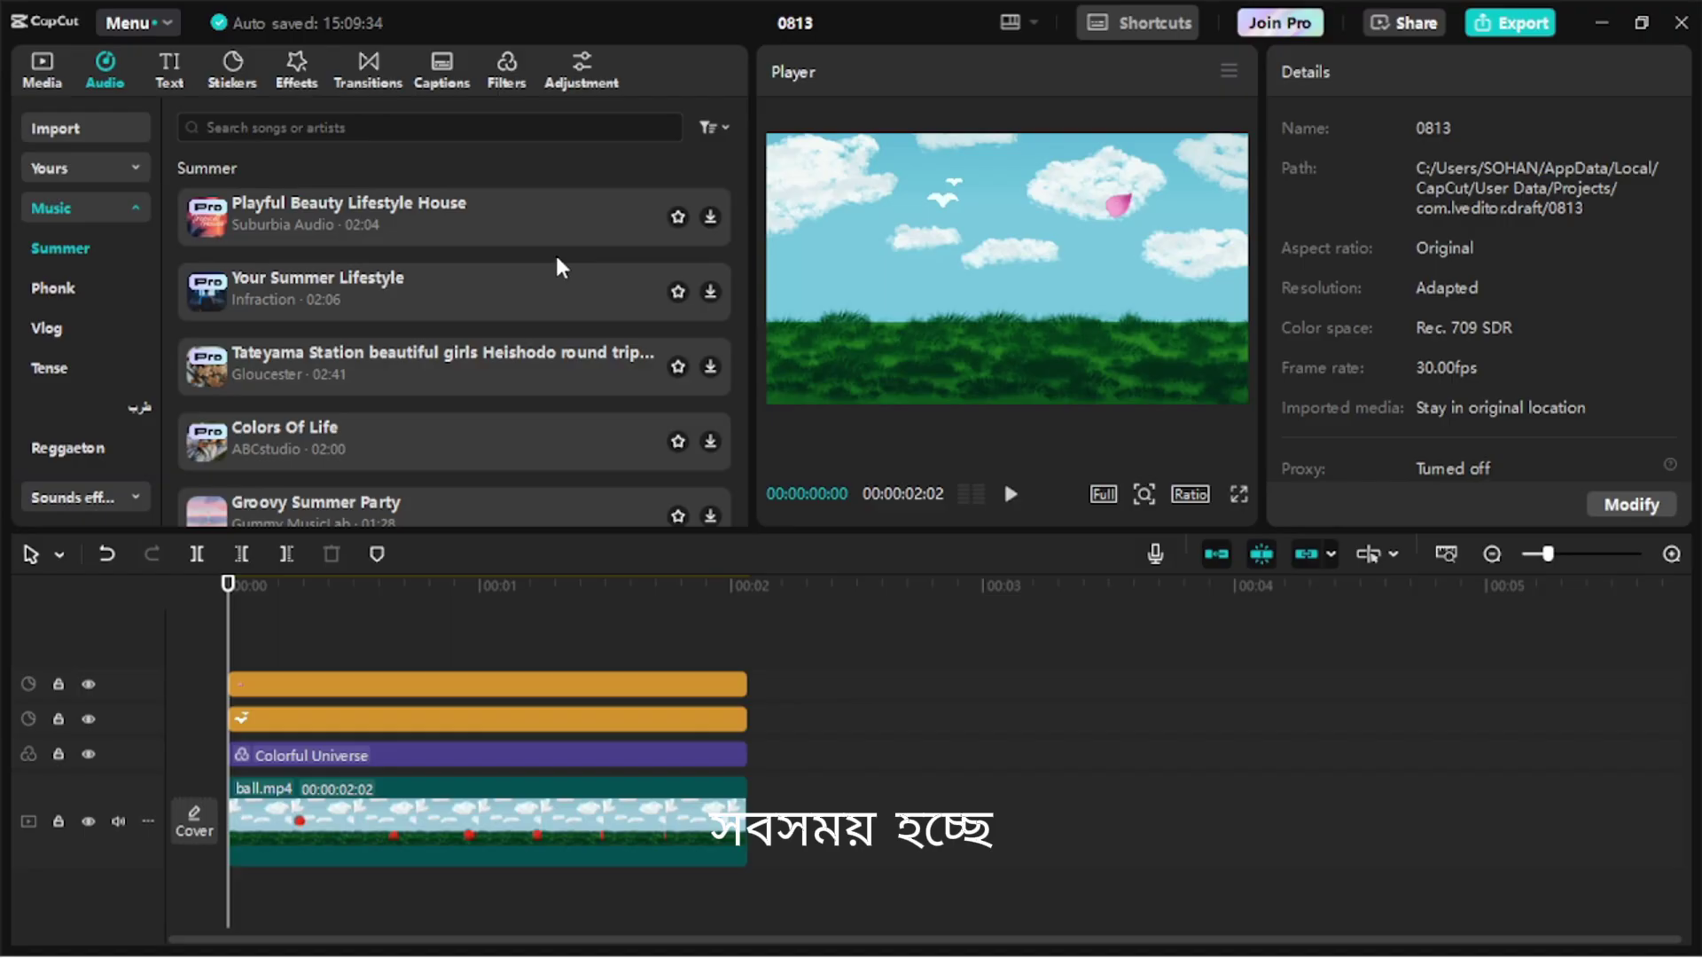
{"action": "left_click", "coordinate": [293, 206]}
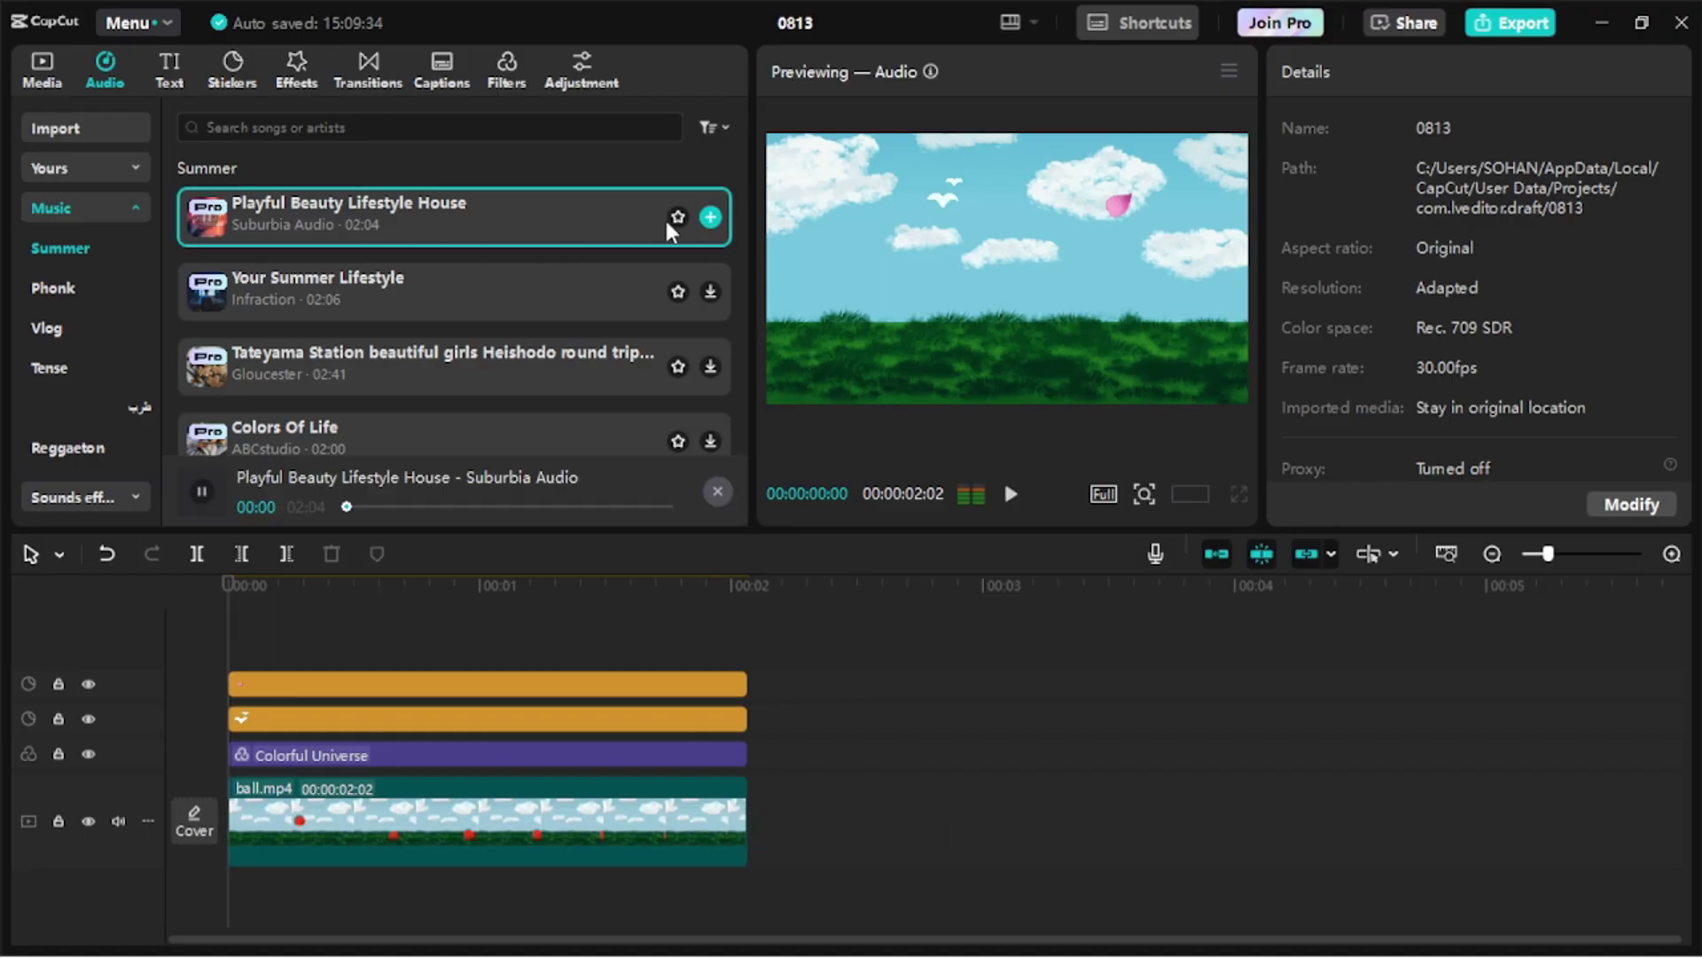
{"action": "left_click", "coordinate": [710, 217]}
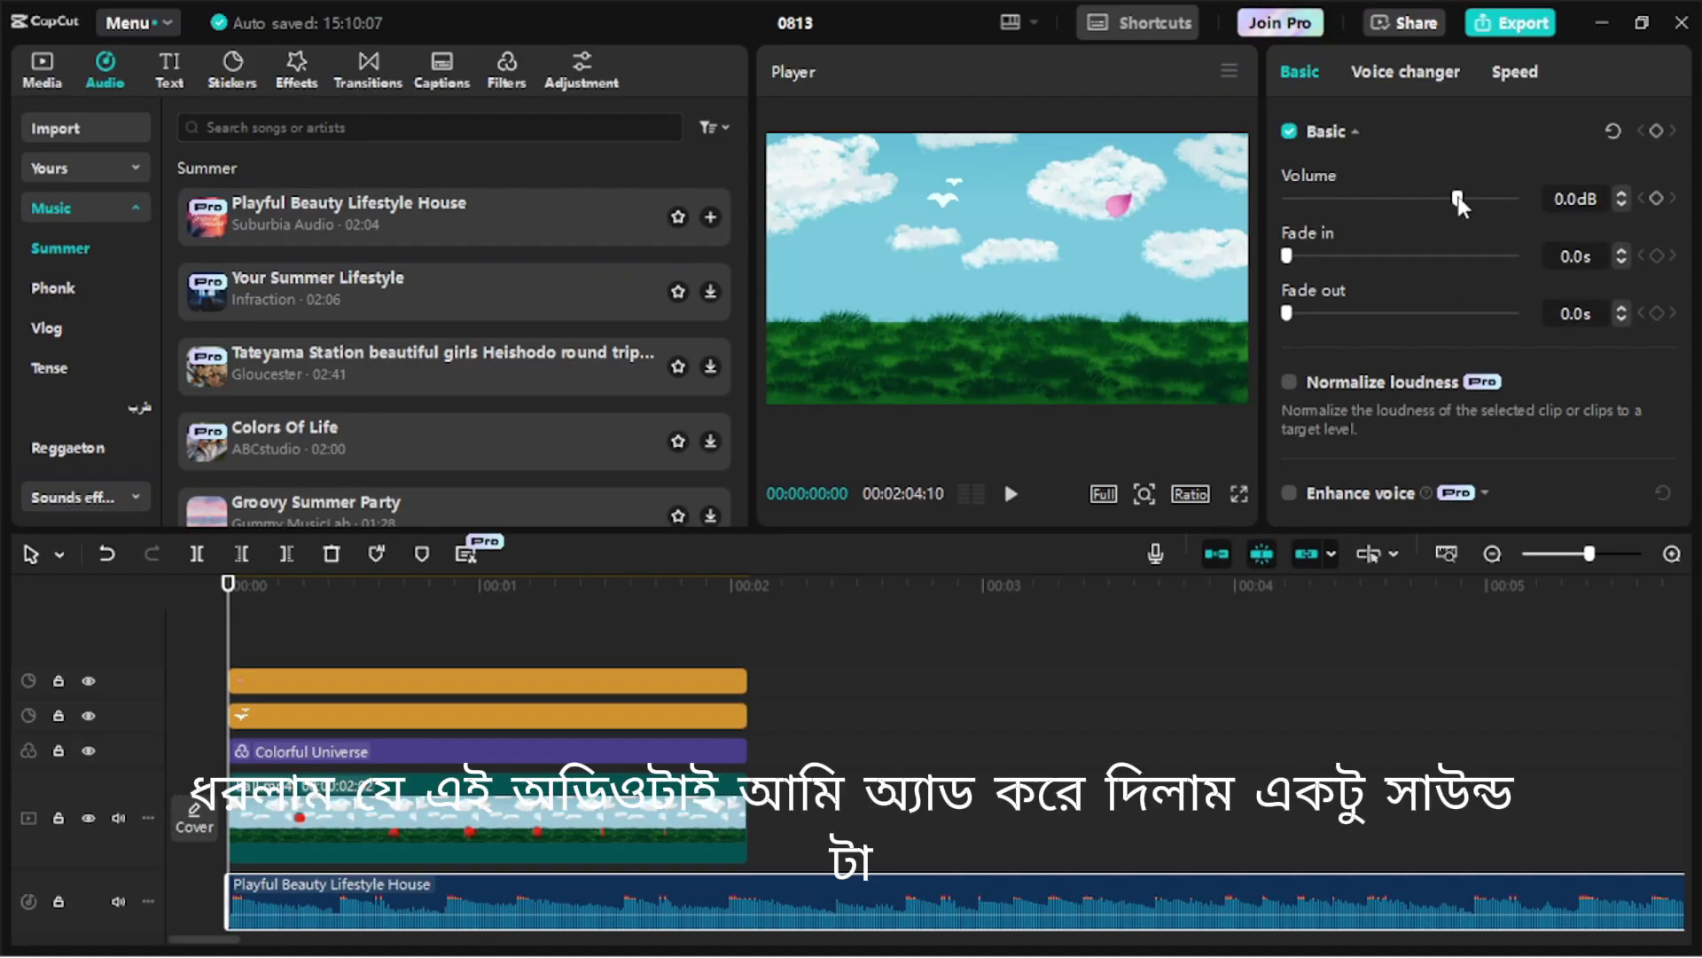
{"action": "left_click_drag", "start_coordinate": [1457, 199], "coordinate": [1405, 206]}
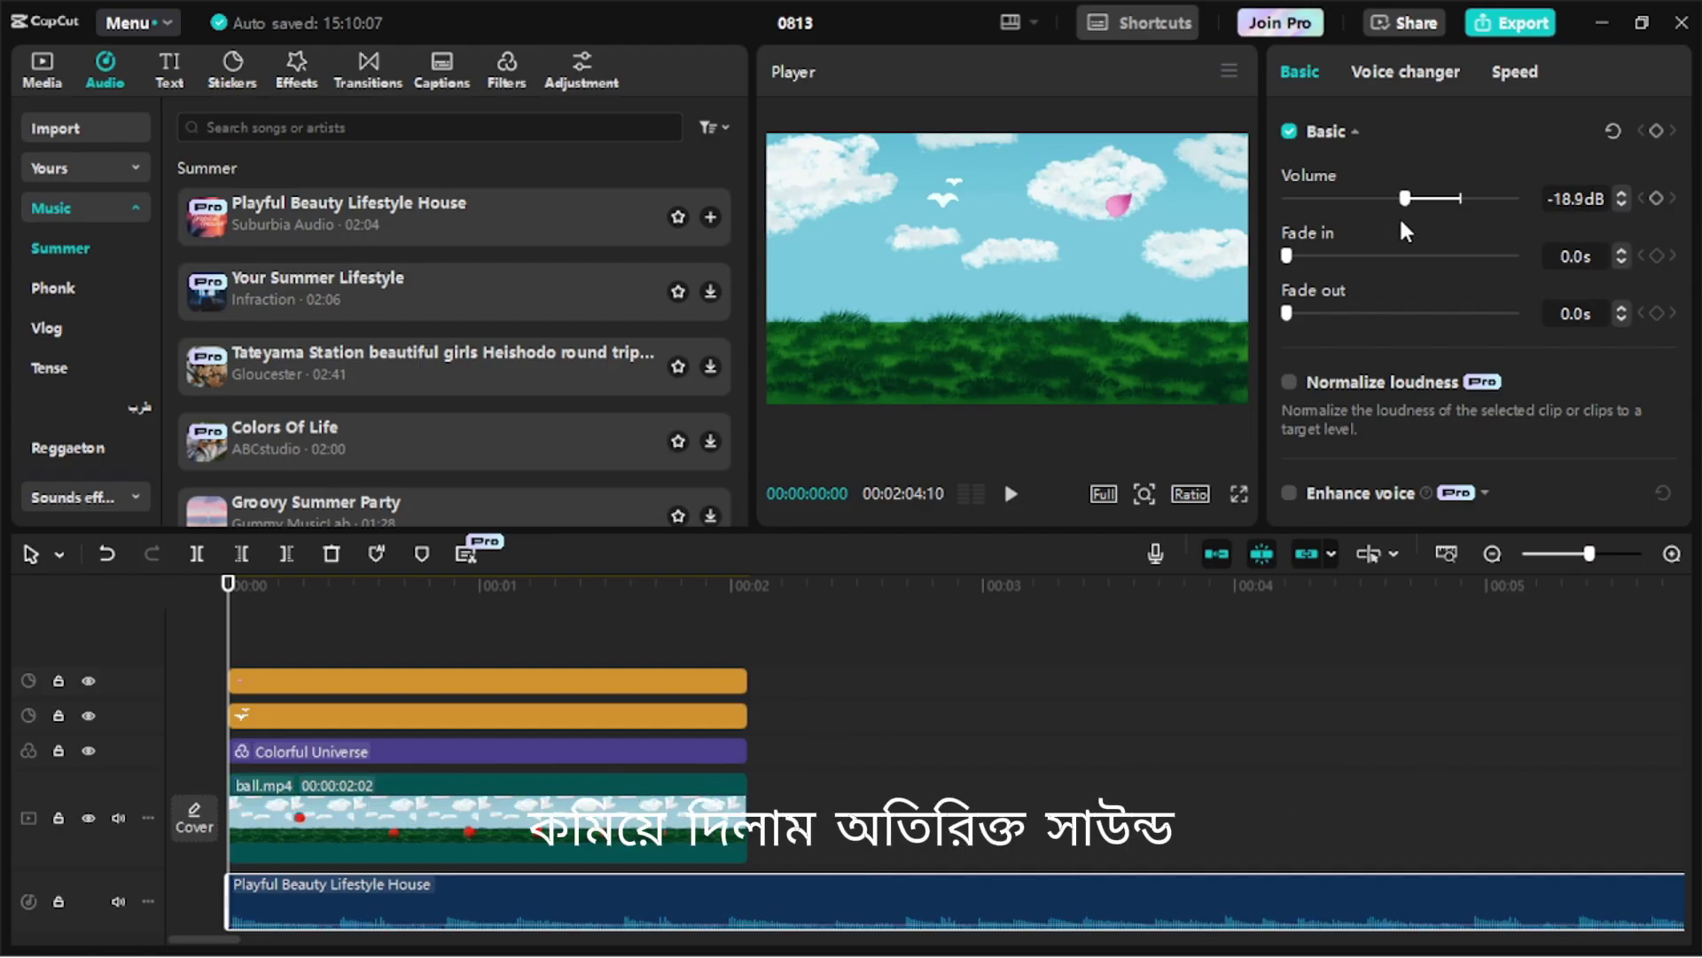
Step: Trim the music track at 00:00:02:02 so it finishes together with the ball clip
{"action": "left_click", "coordinate": [742, 645]}
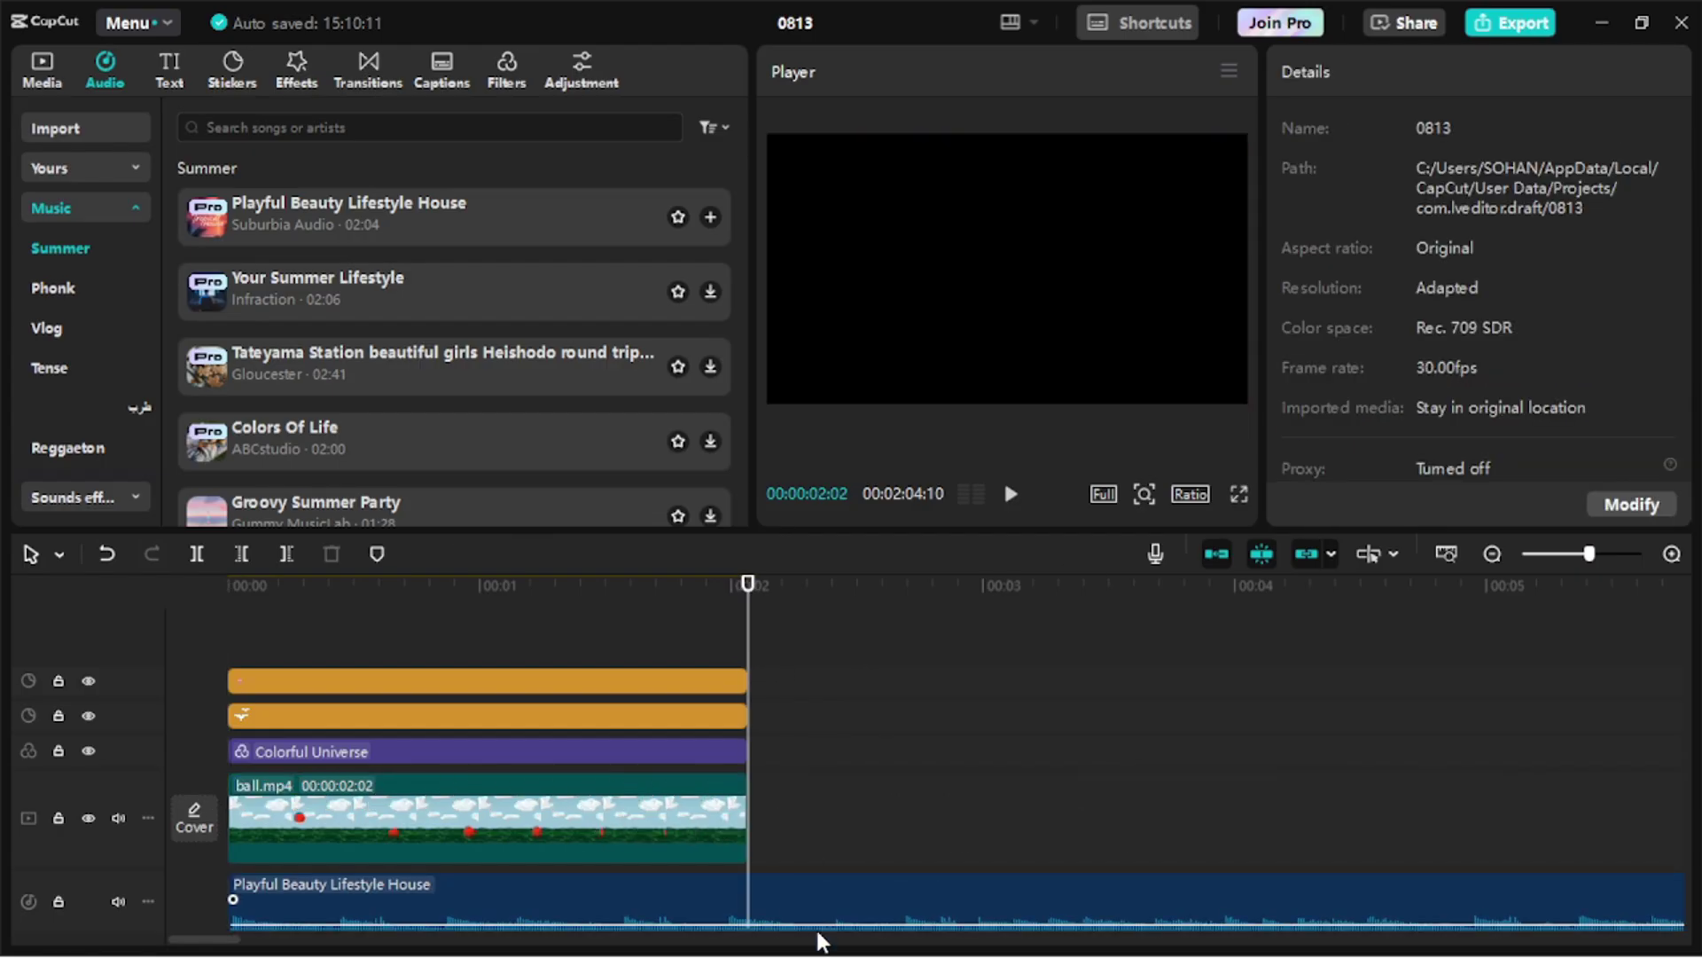
{"action": "left_click", "coordinate": [816, 904]}
{"action": "left_click", "coordinate": [286, 553]}
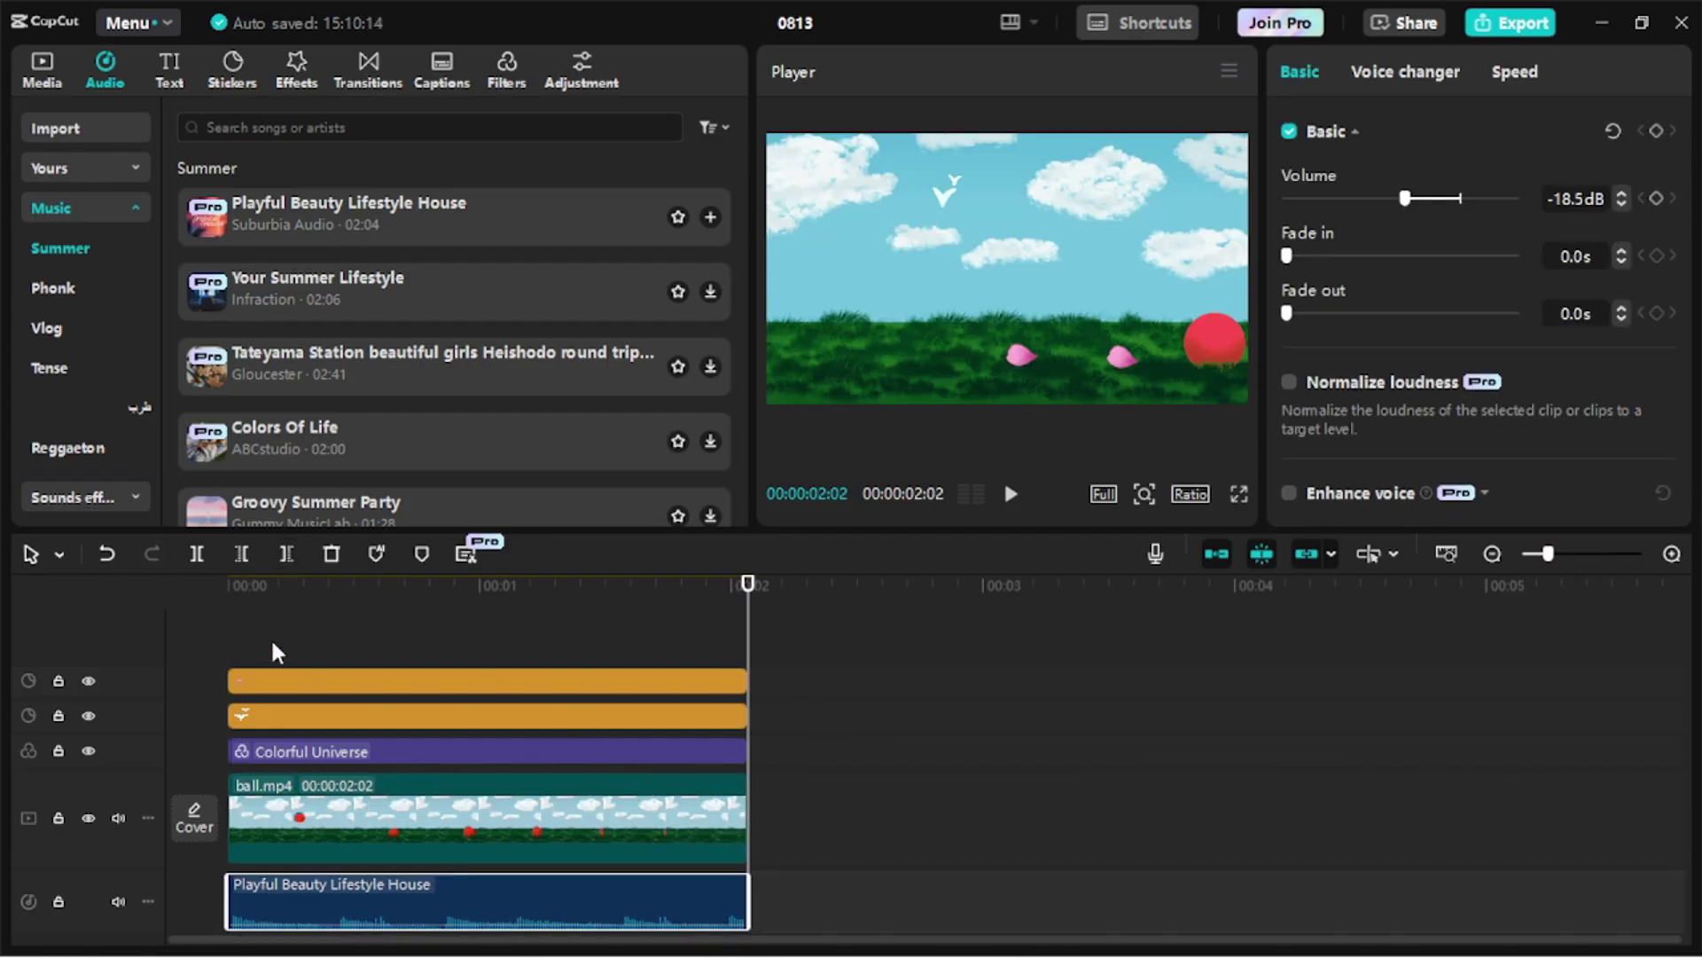
Step: Play the video back from the start to review the picture together with the background music
{"action": "left_click", "coordinate": [1010, 494]}
{"action": "left_click", "coordinate": [228, 612]}
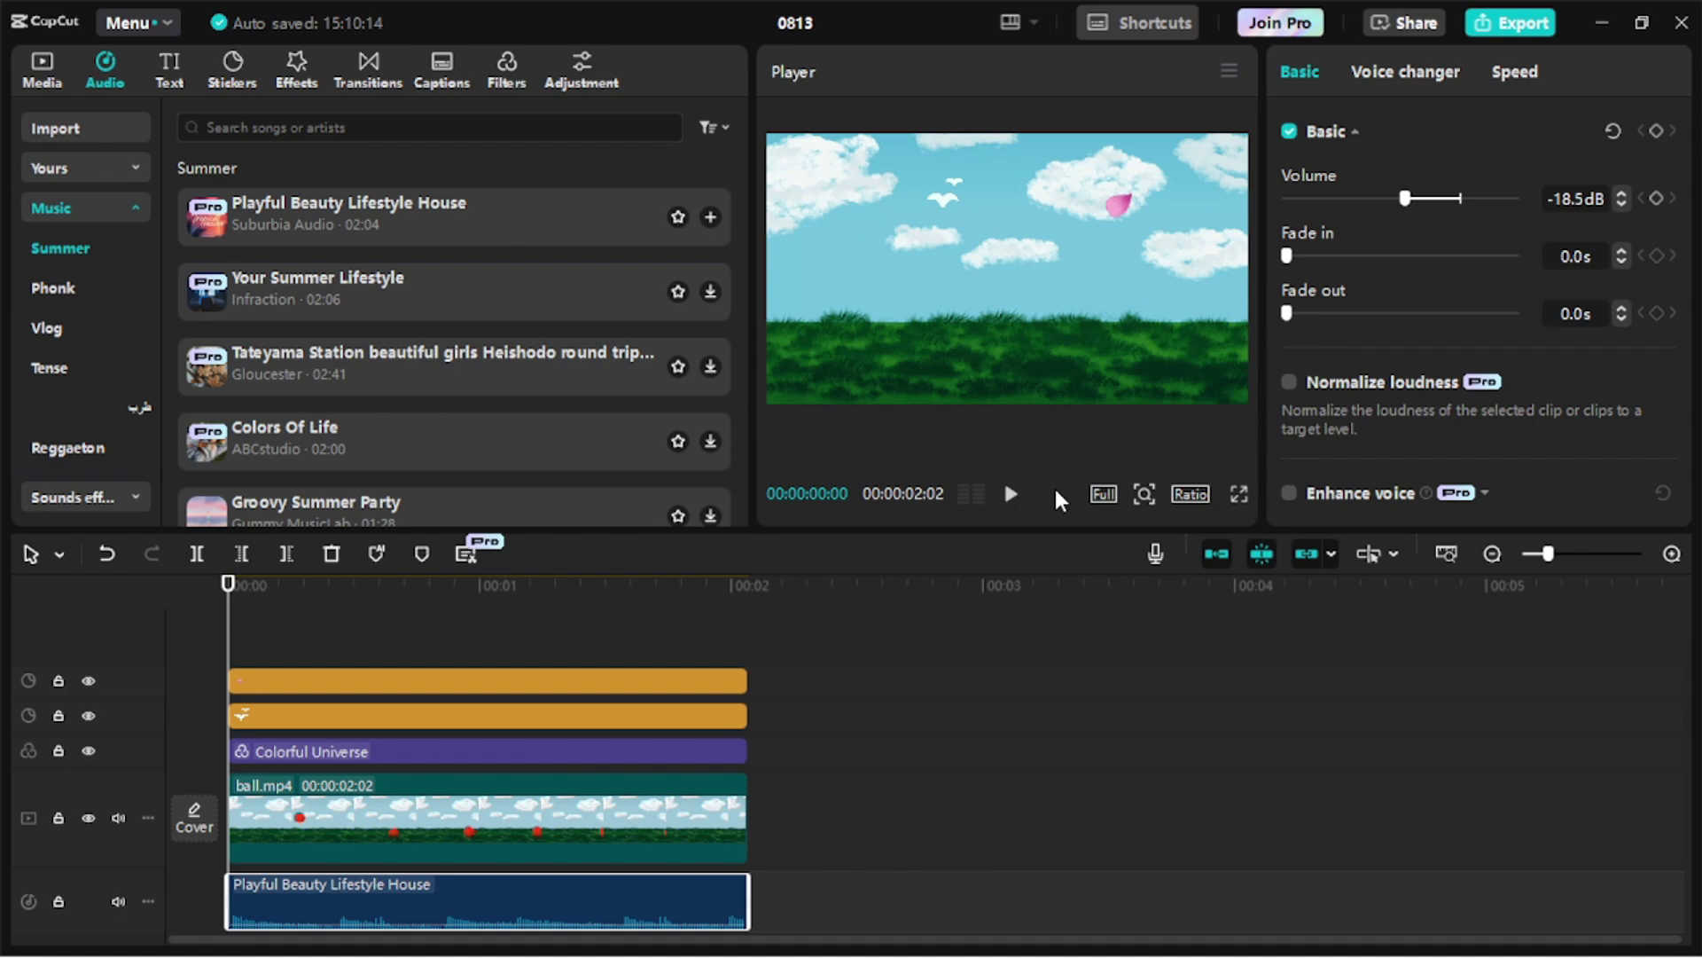
{"action": "left_click", "coordinate": [1011, 494]}
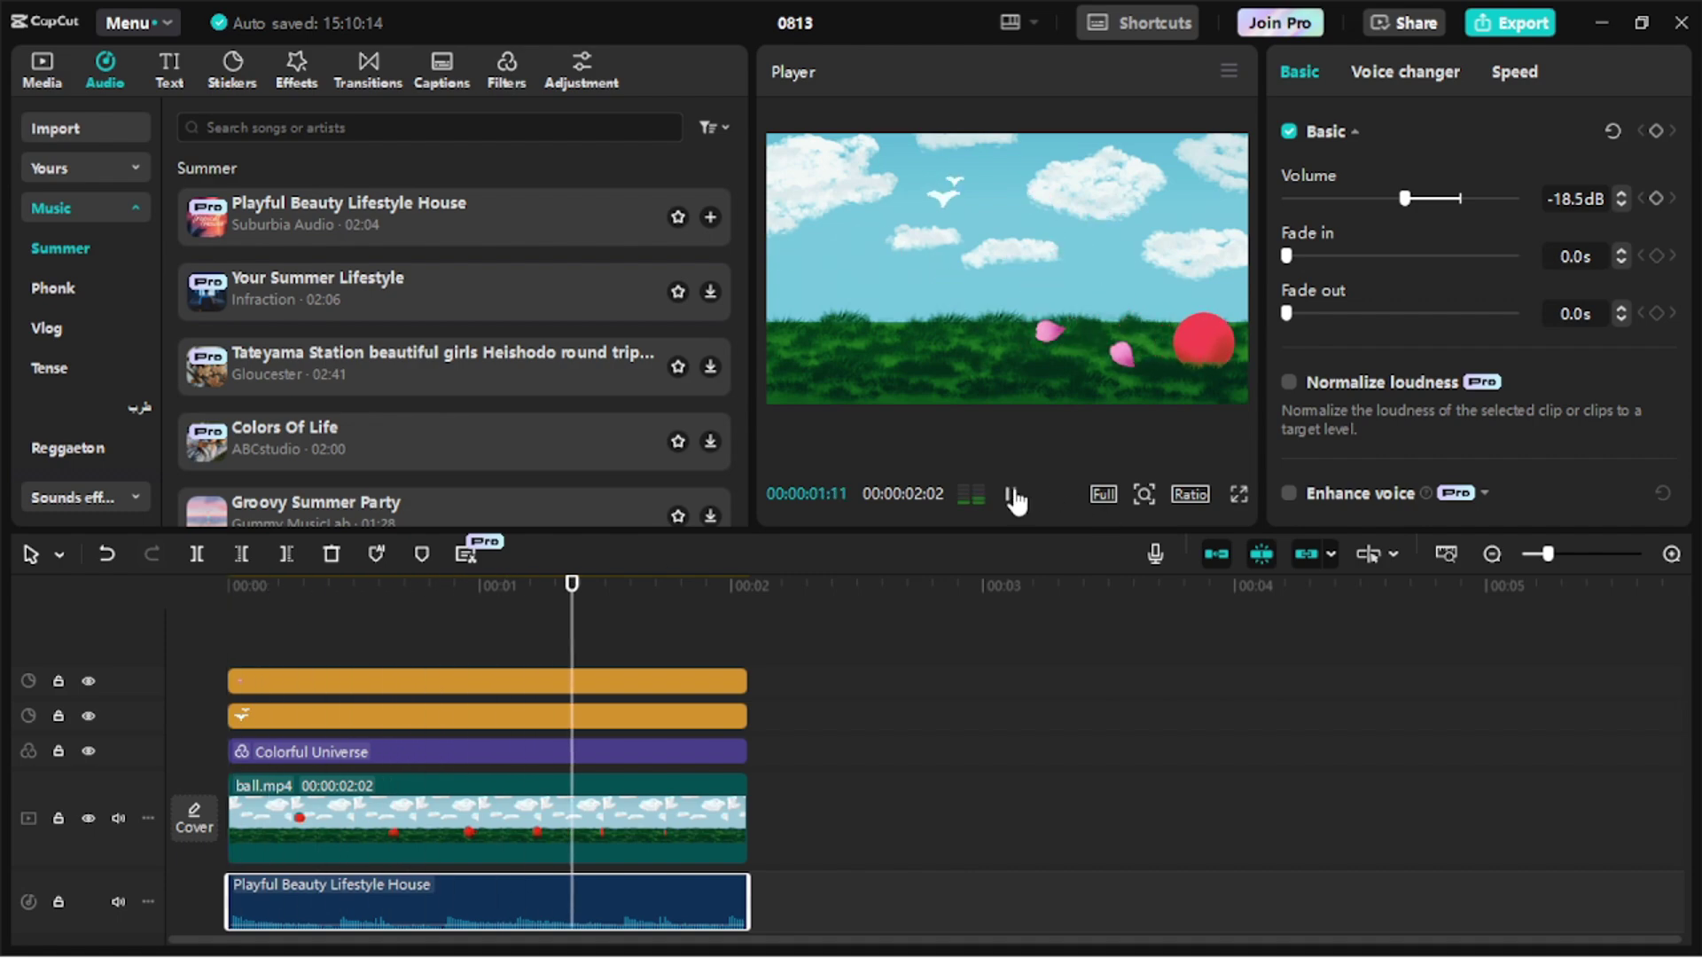
{"action": "left_click", "coordinate": [1012, 495]}
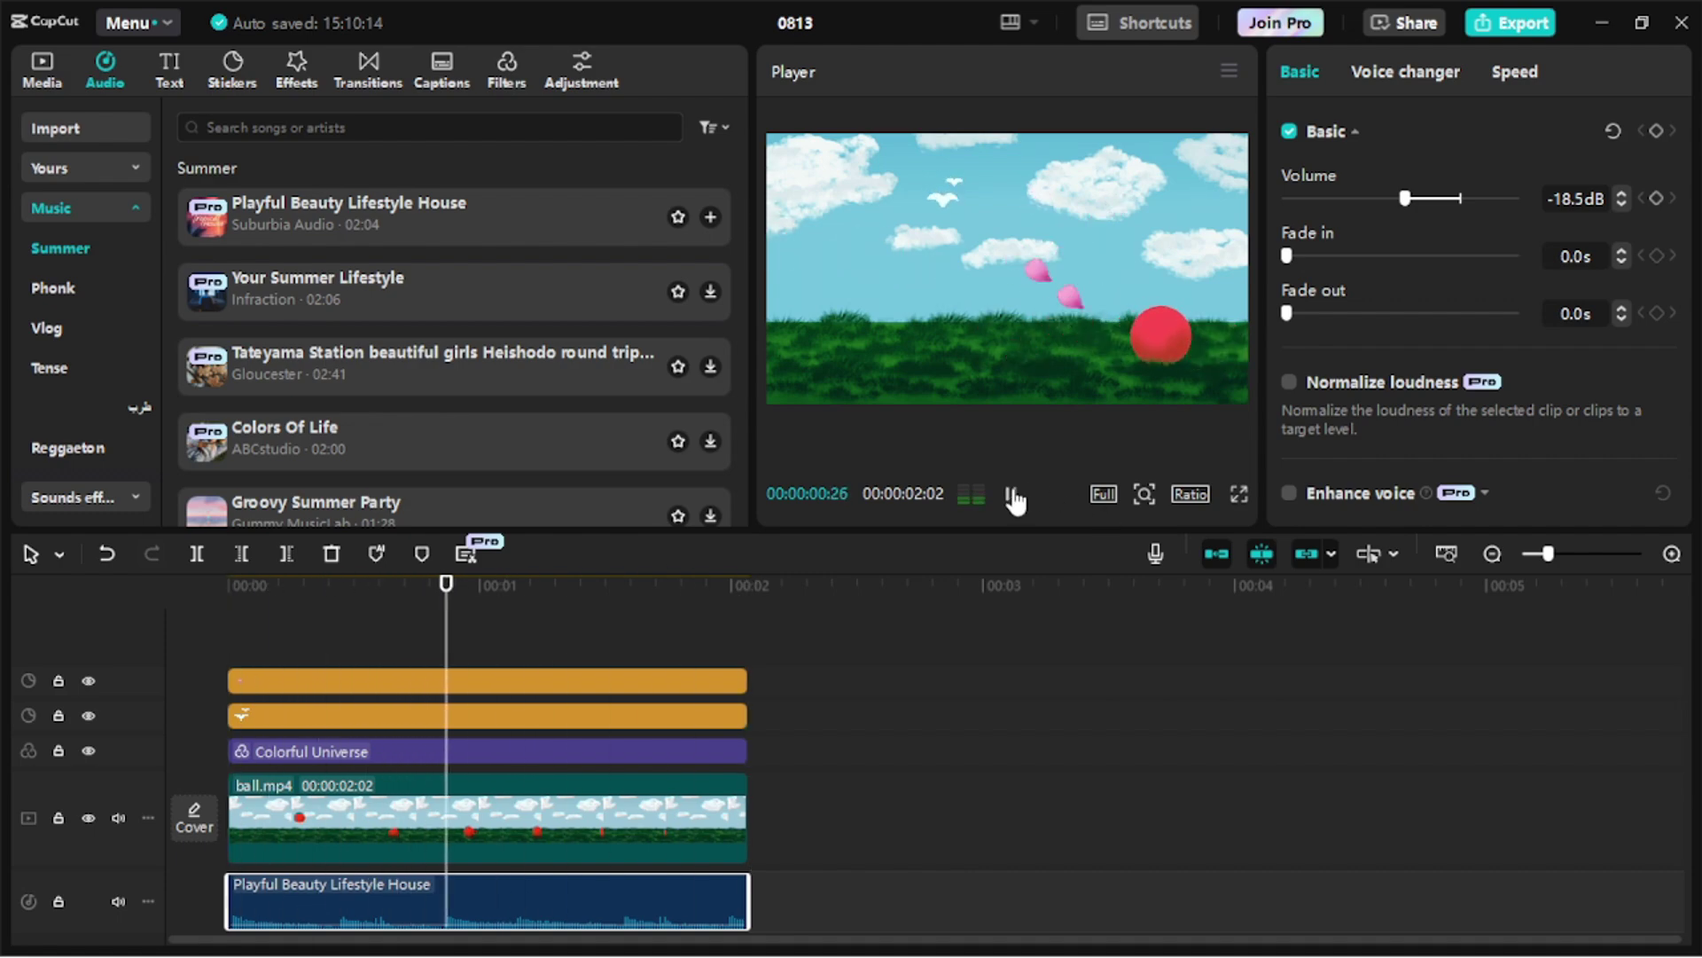
{"action": "left_click", "coordinate": [427, 624]}
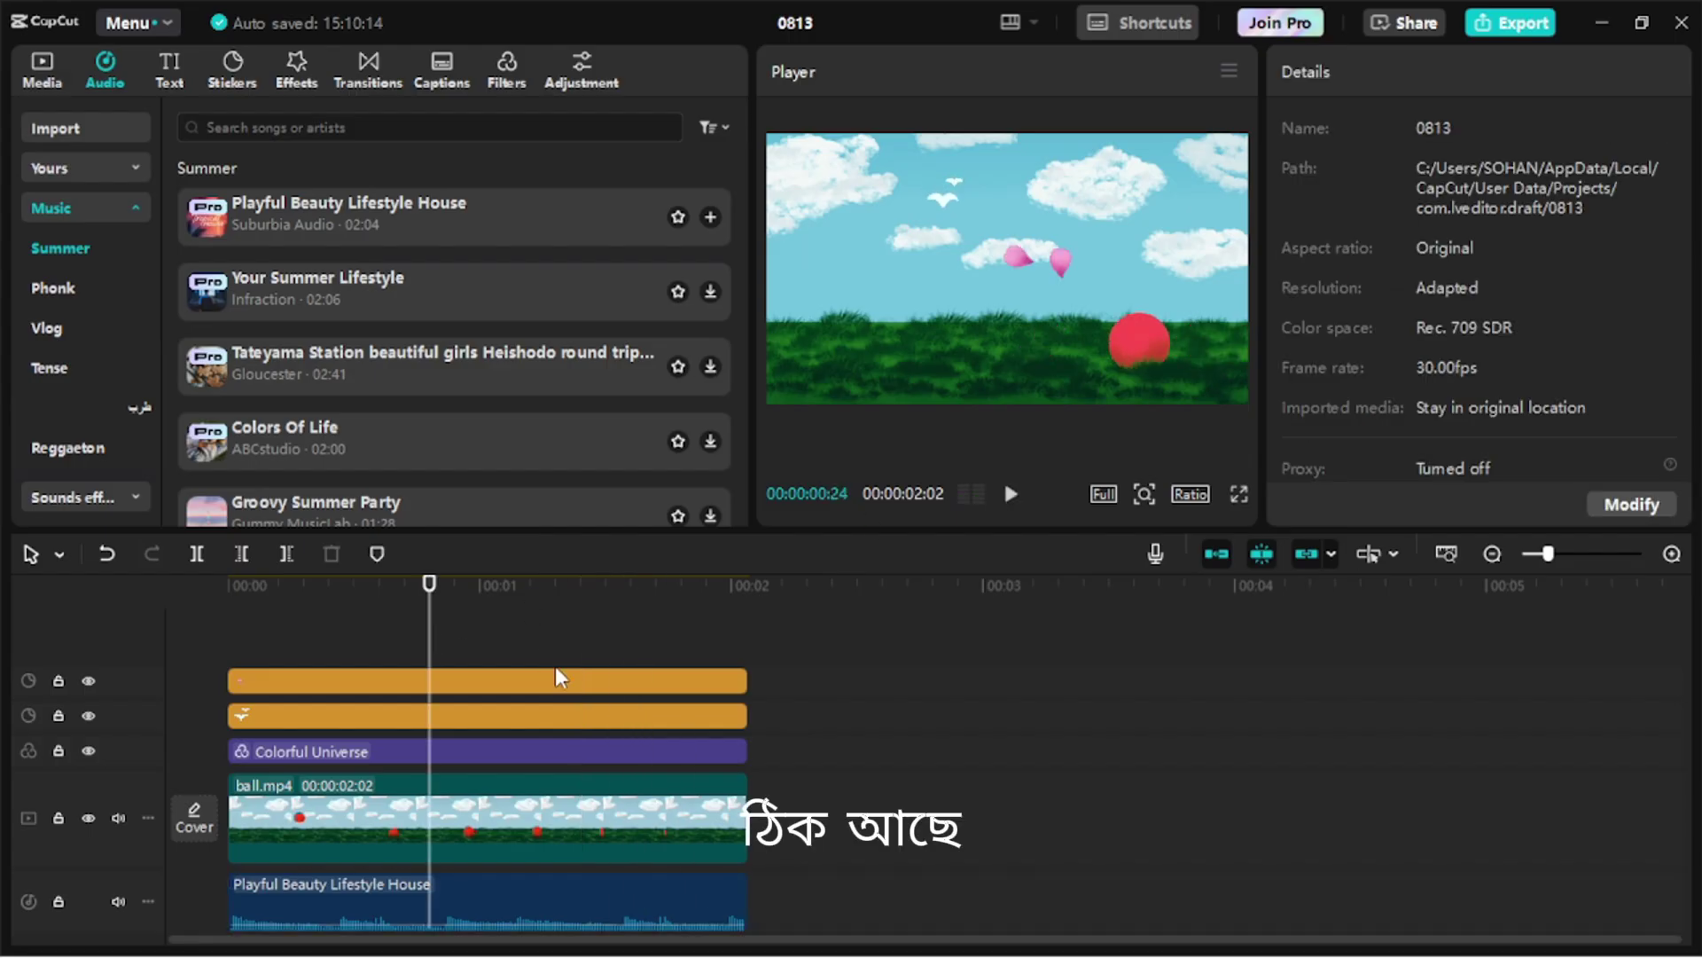
{"action": "scroll", "coordinate": [555, 667], "scroll_direction": "down", "scroll_amount": 2}
{"action": "scroll", "coordinate": [199, 724], "scroll_direction": "up", "scroll_amount": 2}
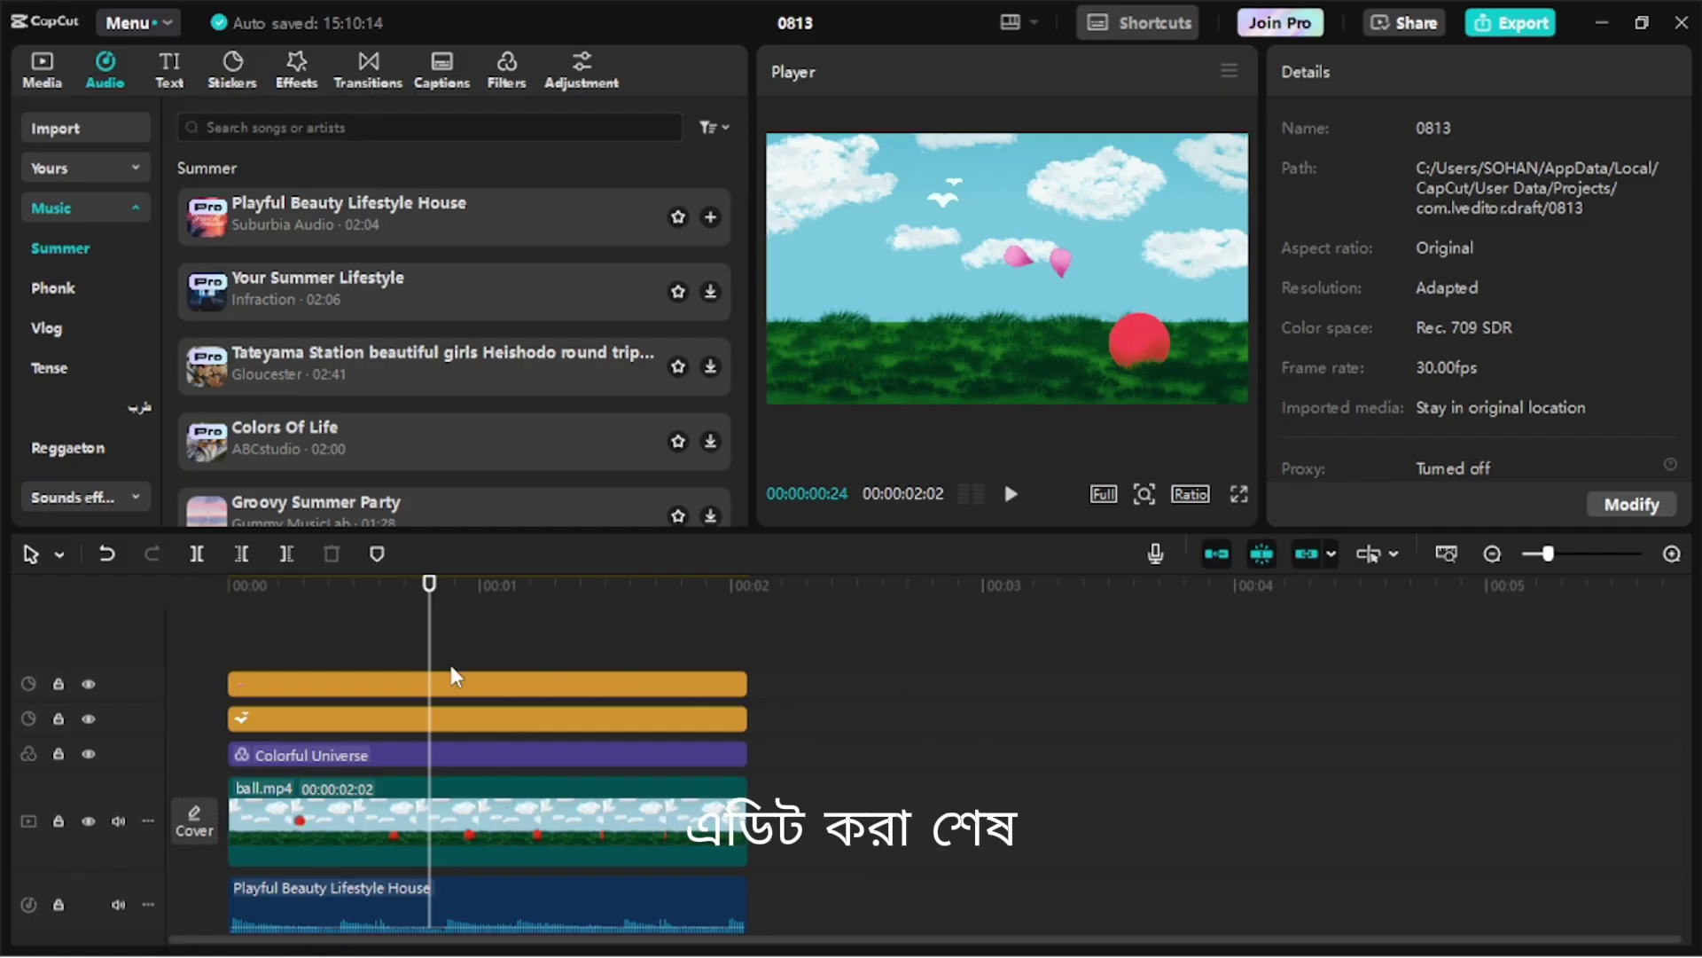
Step: Scrub through the finished edit and try to export the project, returning to editing from the Pro materials notice
{"action": "left_click_drag", "start_coordinate": [311, 630], "coordinate": [673, 622]}
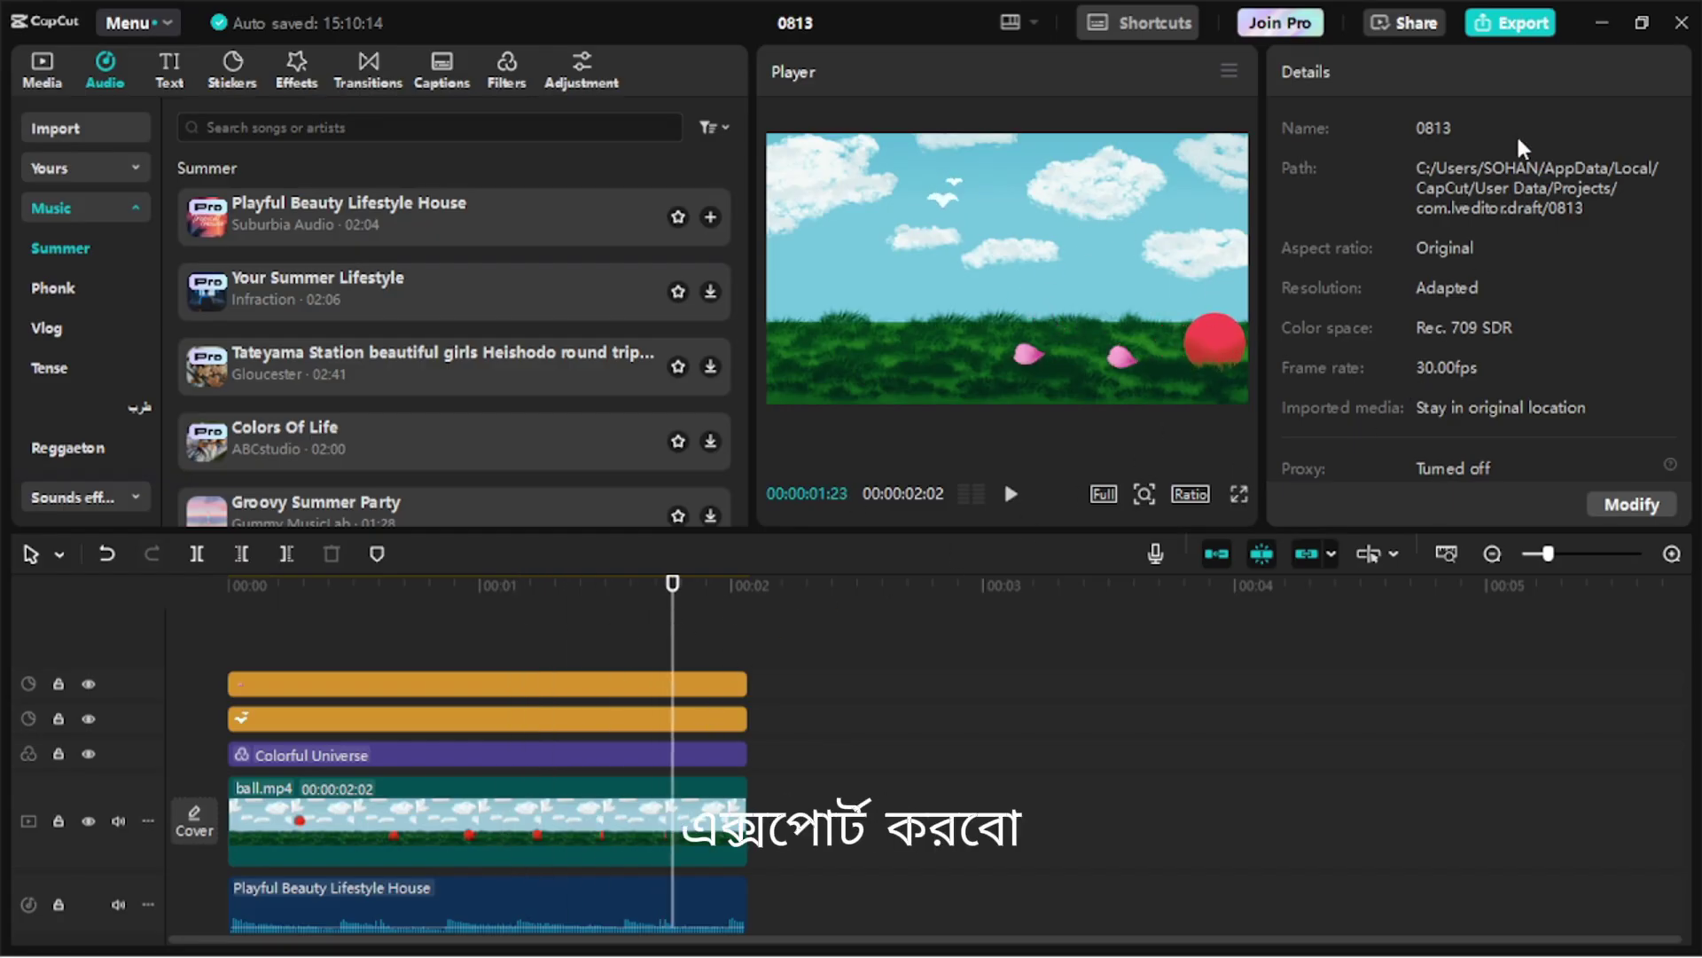
{"action": "left_click", "coordinate": [1525, 27]}
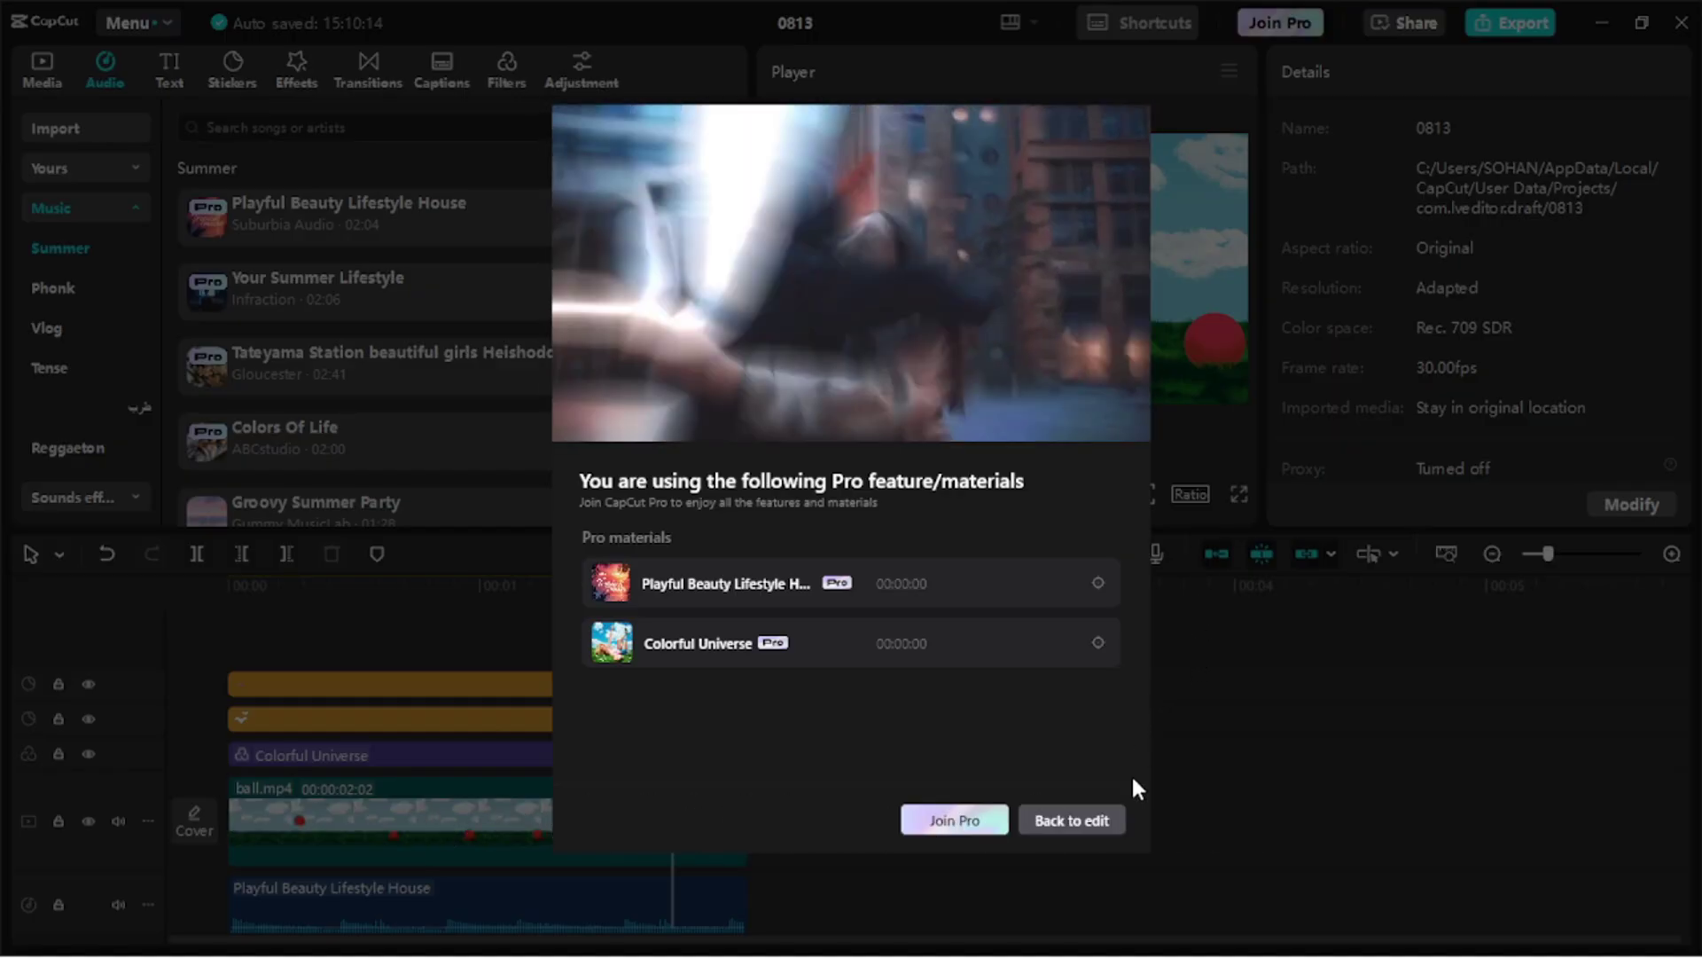
{"action": "left_click", "coordinate": [1084, 818]}
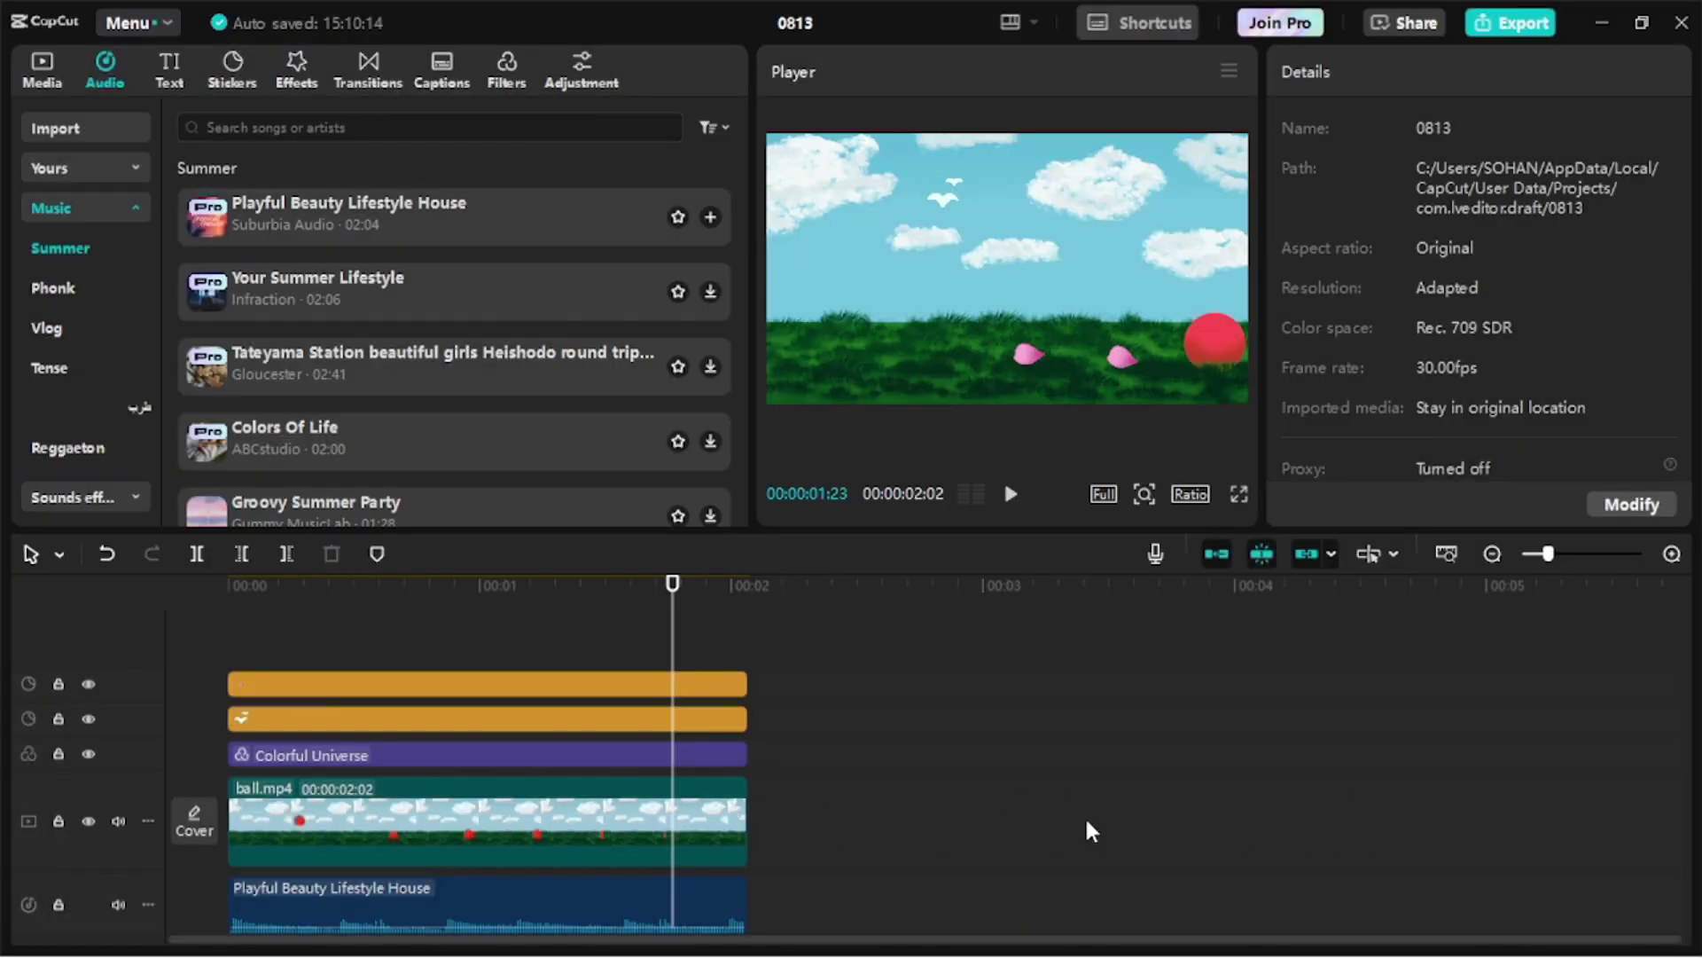
{"action": "scroll", "coordinate": [768, 737], "scroll_direction": "down", "scroll_amount": 1}
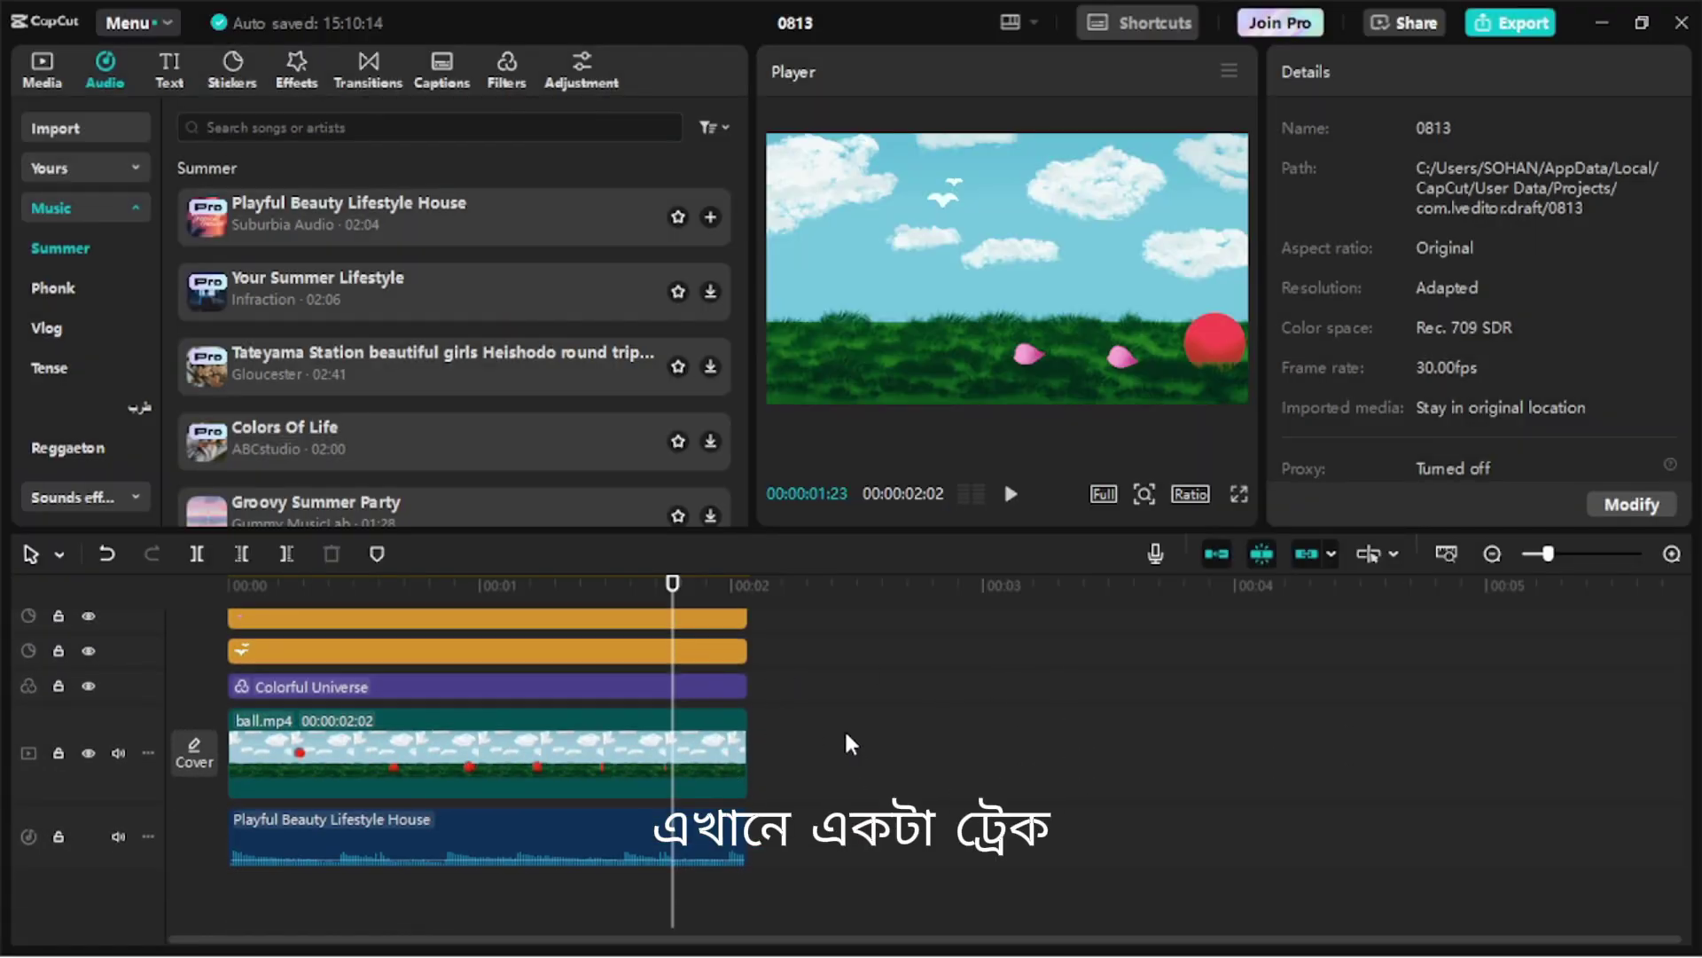
{"action": "scroll", "coordinate": [916, 865], "scroll_direction": "up", "scroll_amount": 2}
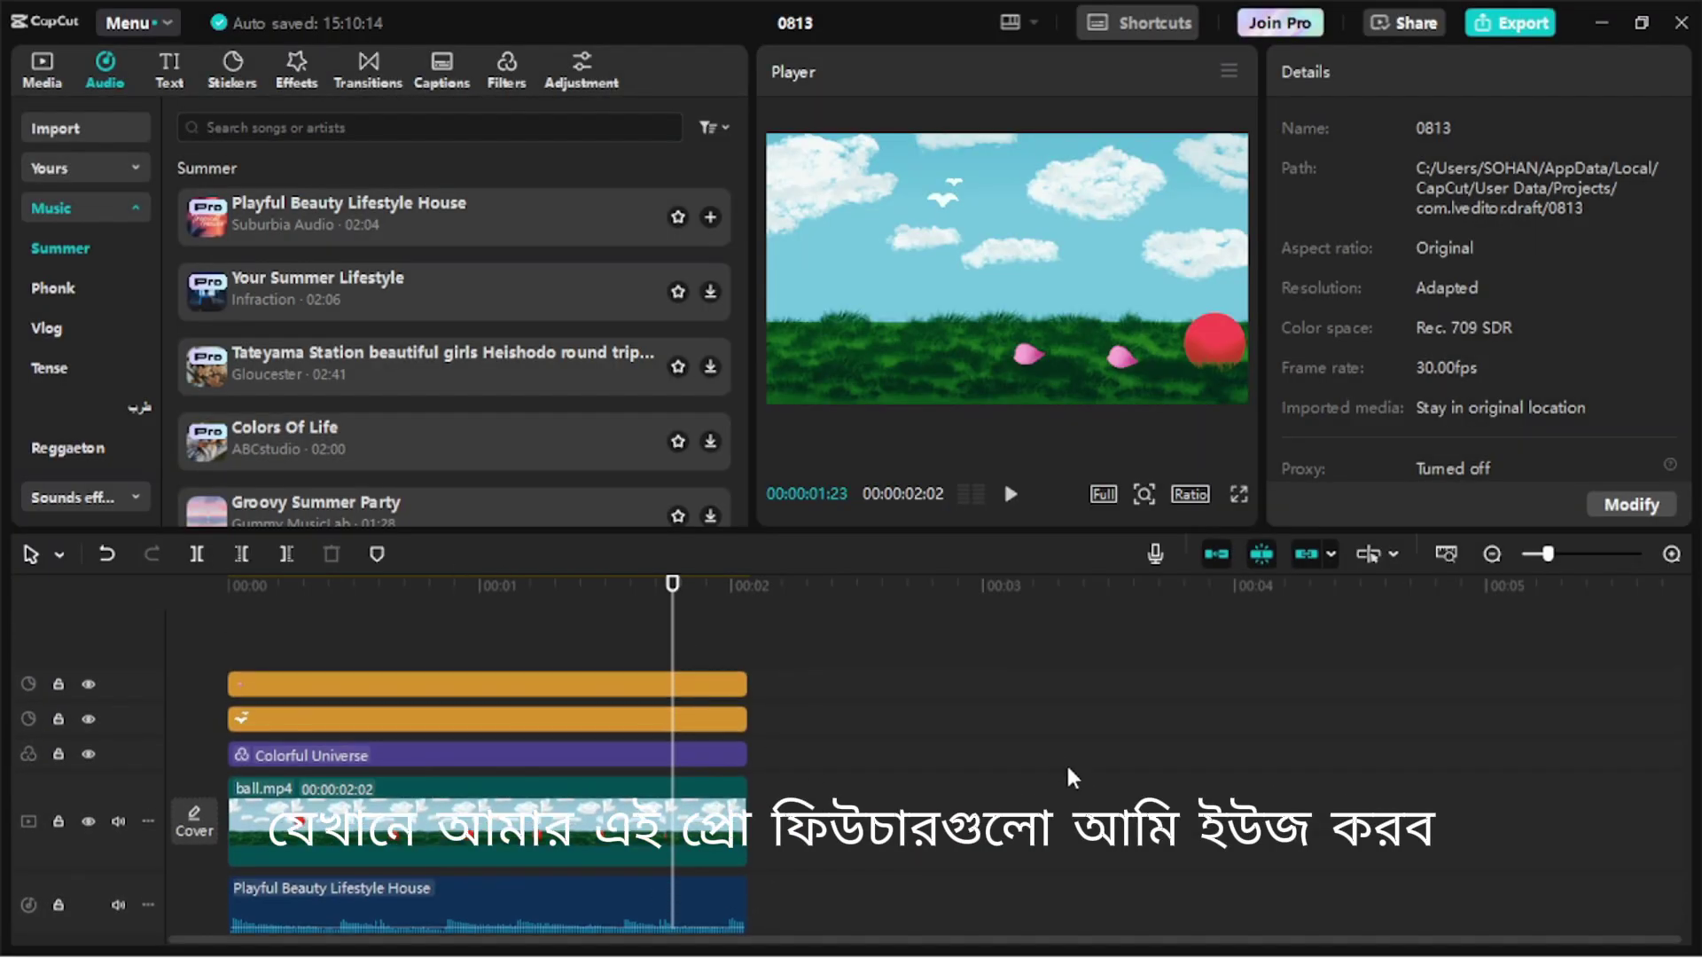
{"action": "scroll", "coordinate": [1060, 765], "scroll_direction": "down", "scroll_amount": 2}
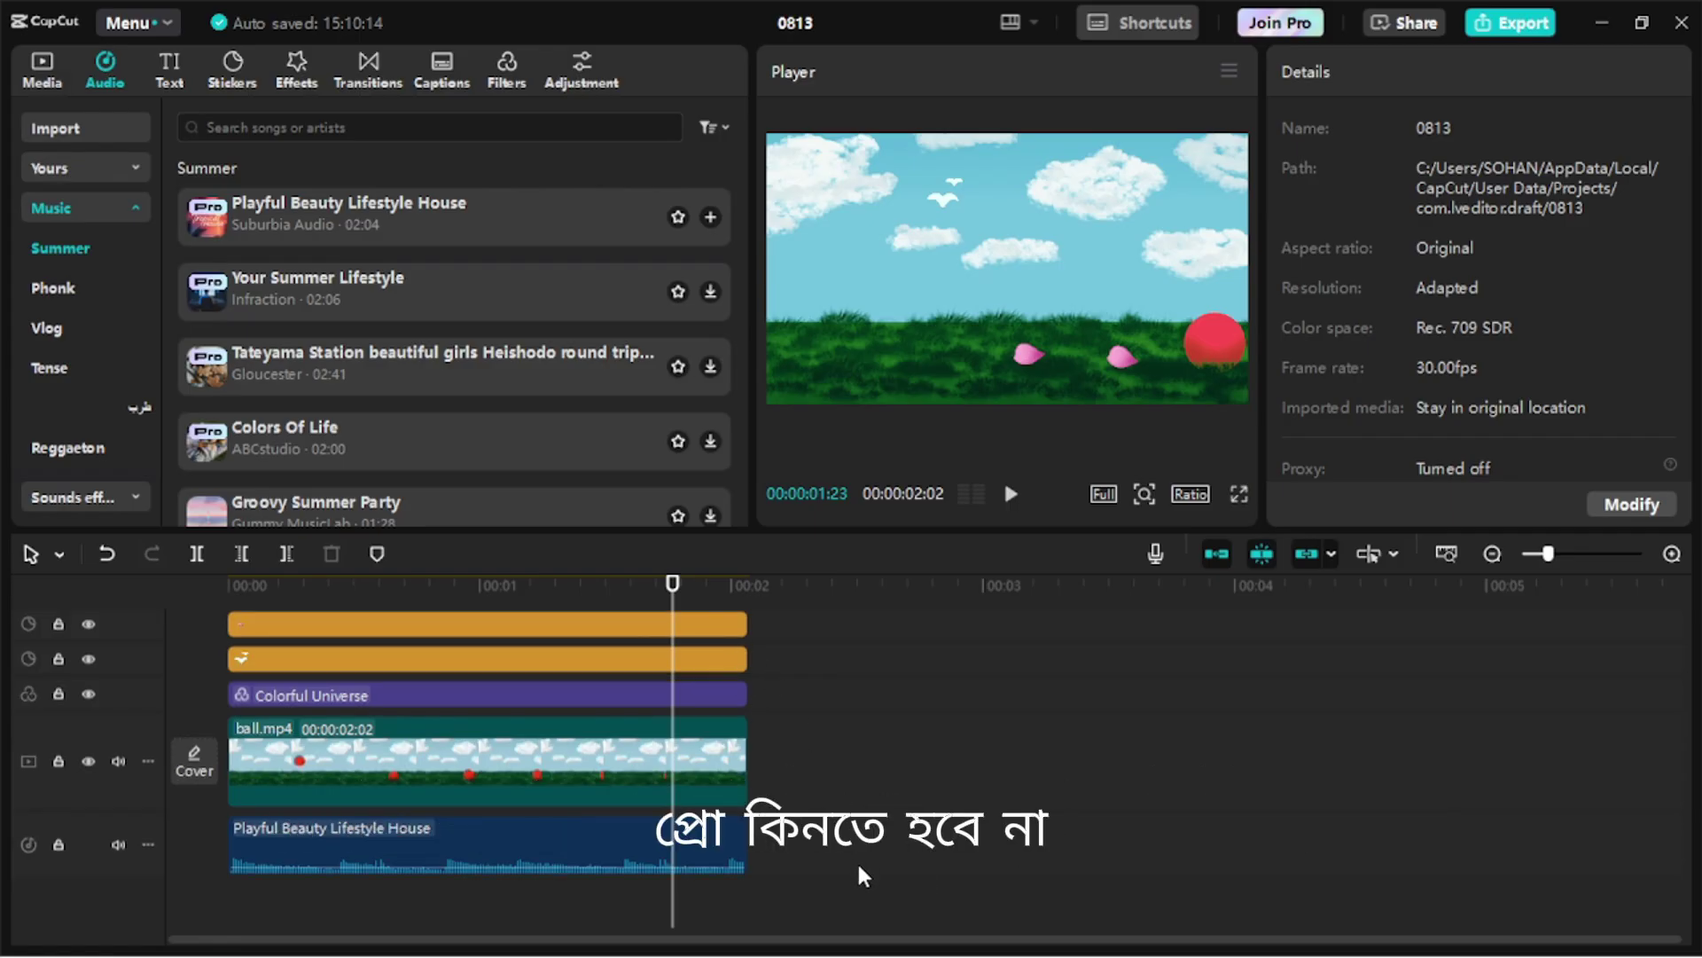
{"action": "scroll", "coordinate": [870, 692], "scroll_direction": "up", "scroll_amount": 2}
{"action": "scroll", "coordinate": [870, 692], "scroll_direction": "down", "scroll_amount": 2}
{"action": "scroll", "coordinate": [870, 691], "scroll_direction": "up", "scroll_amount": 1}
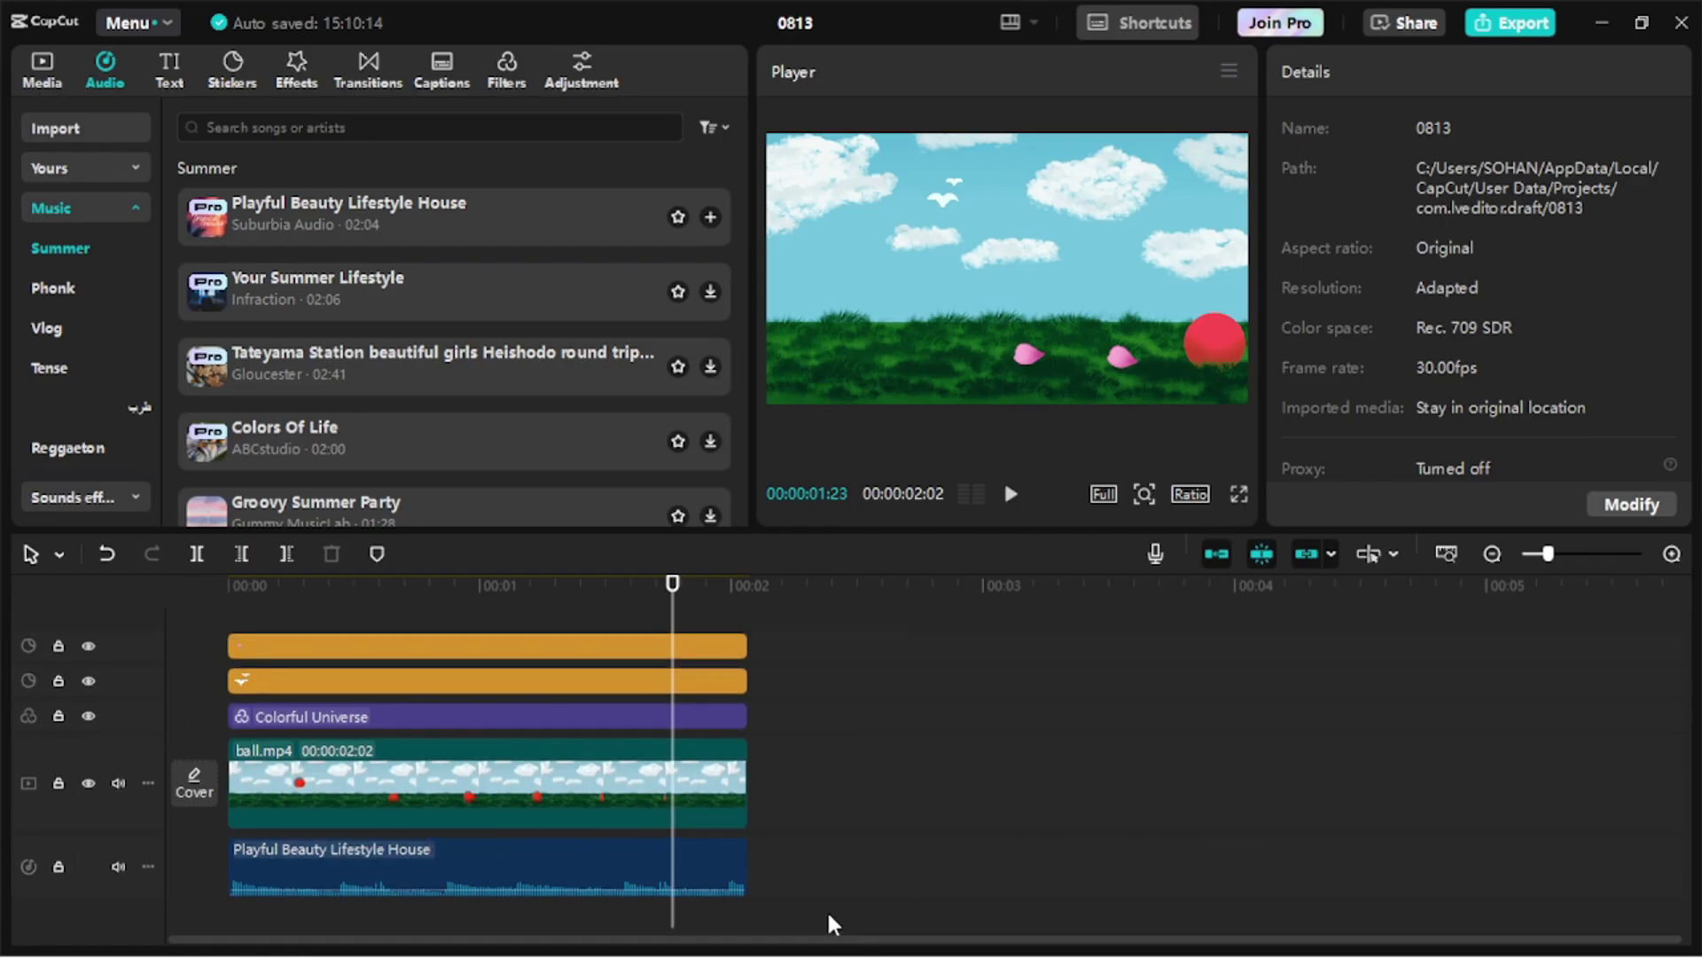
Step: Combine both stickers, the Colorful Universe filter, the ball clip and the music into one compound clip
{"action": "left_click_drag", "start_coordinate": [838, 915], "coordinate": [418, 635]}
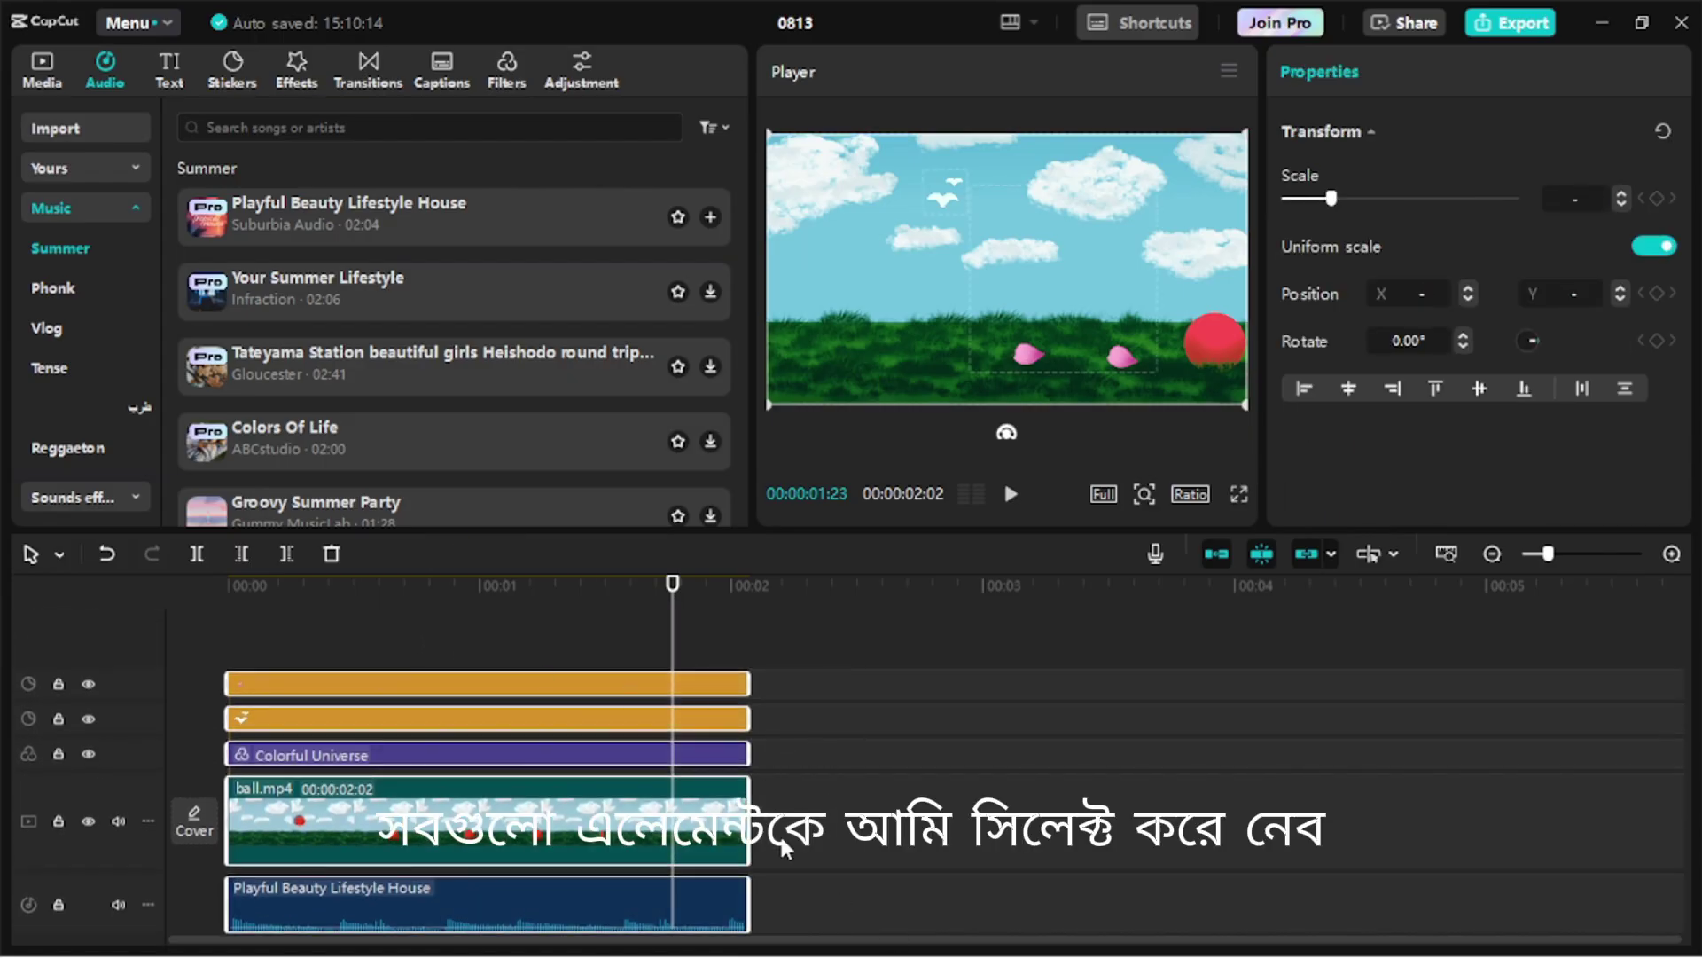
{"action": "right_click", "coordinate": [530, 820]}
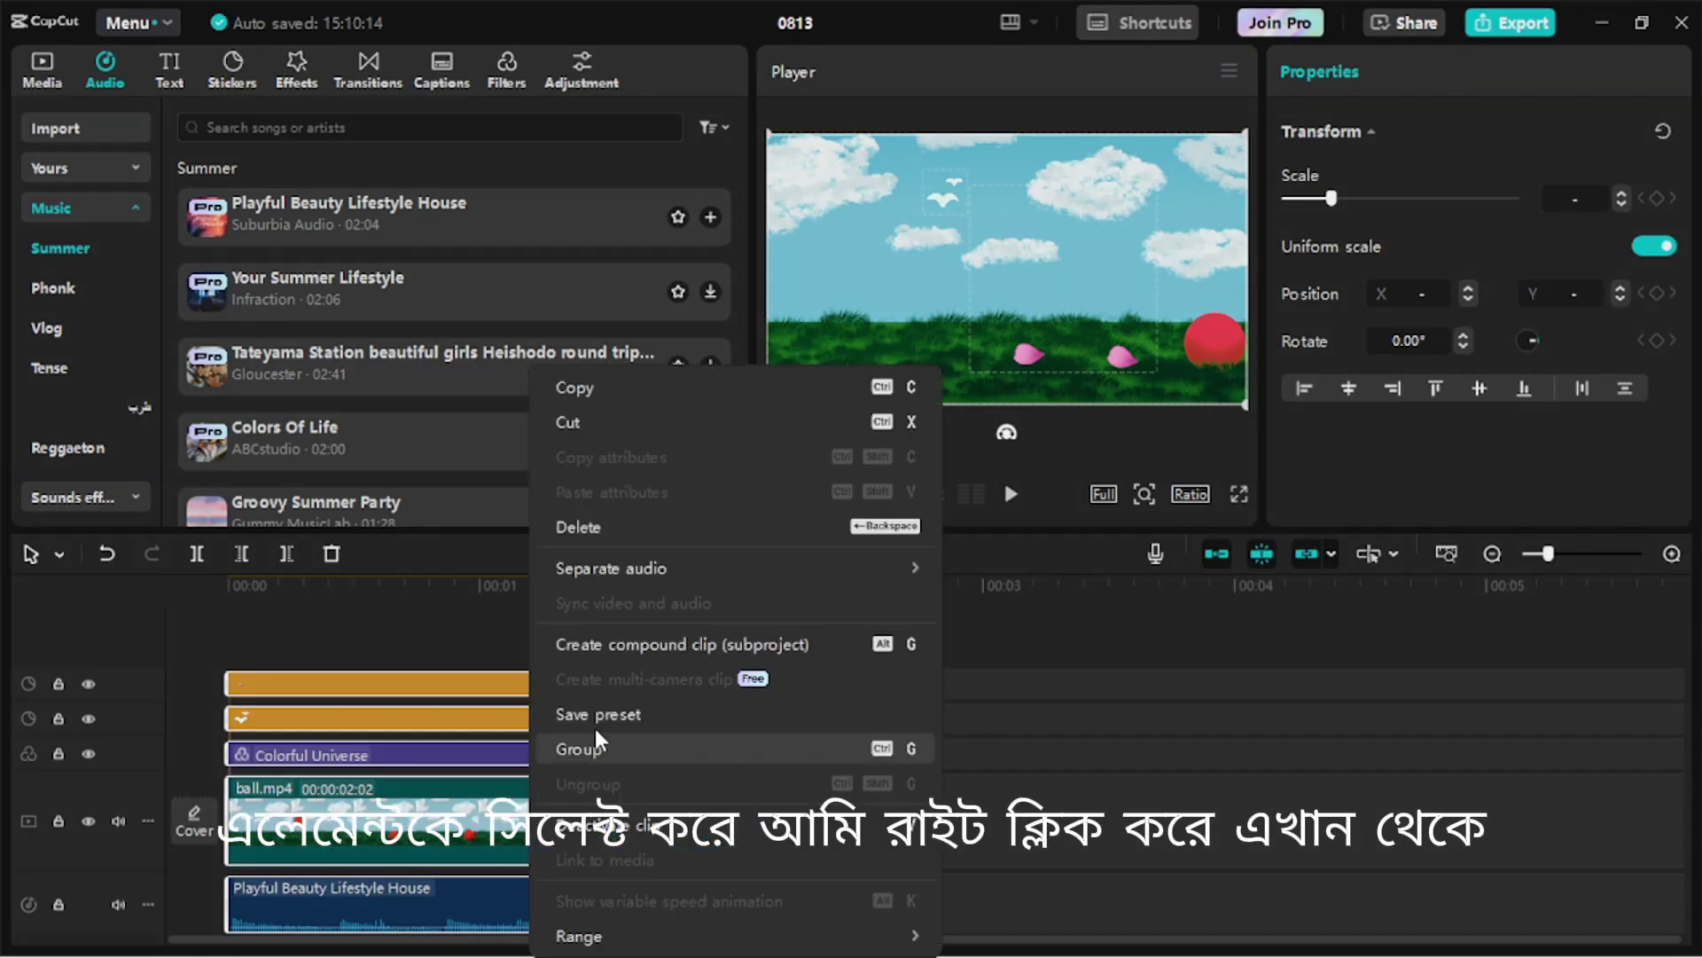
{"action": "left_click", "coordinate": [639, 645]}
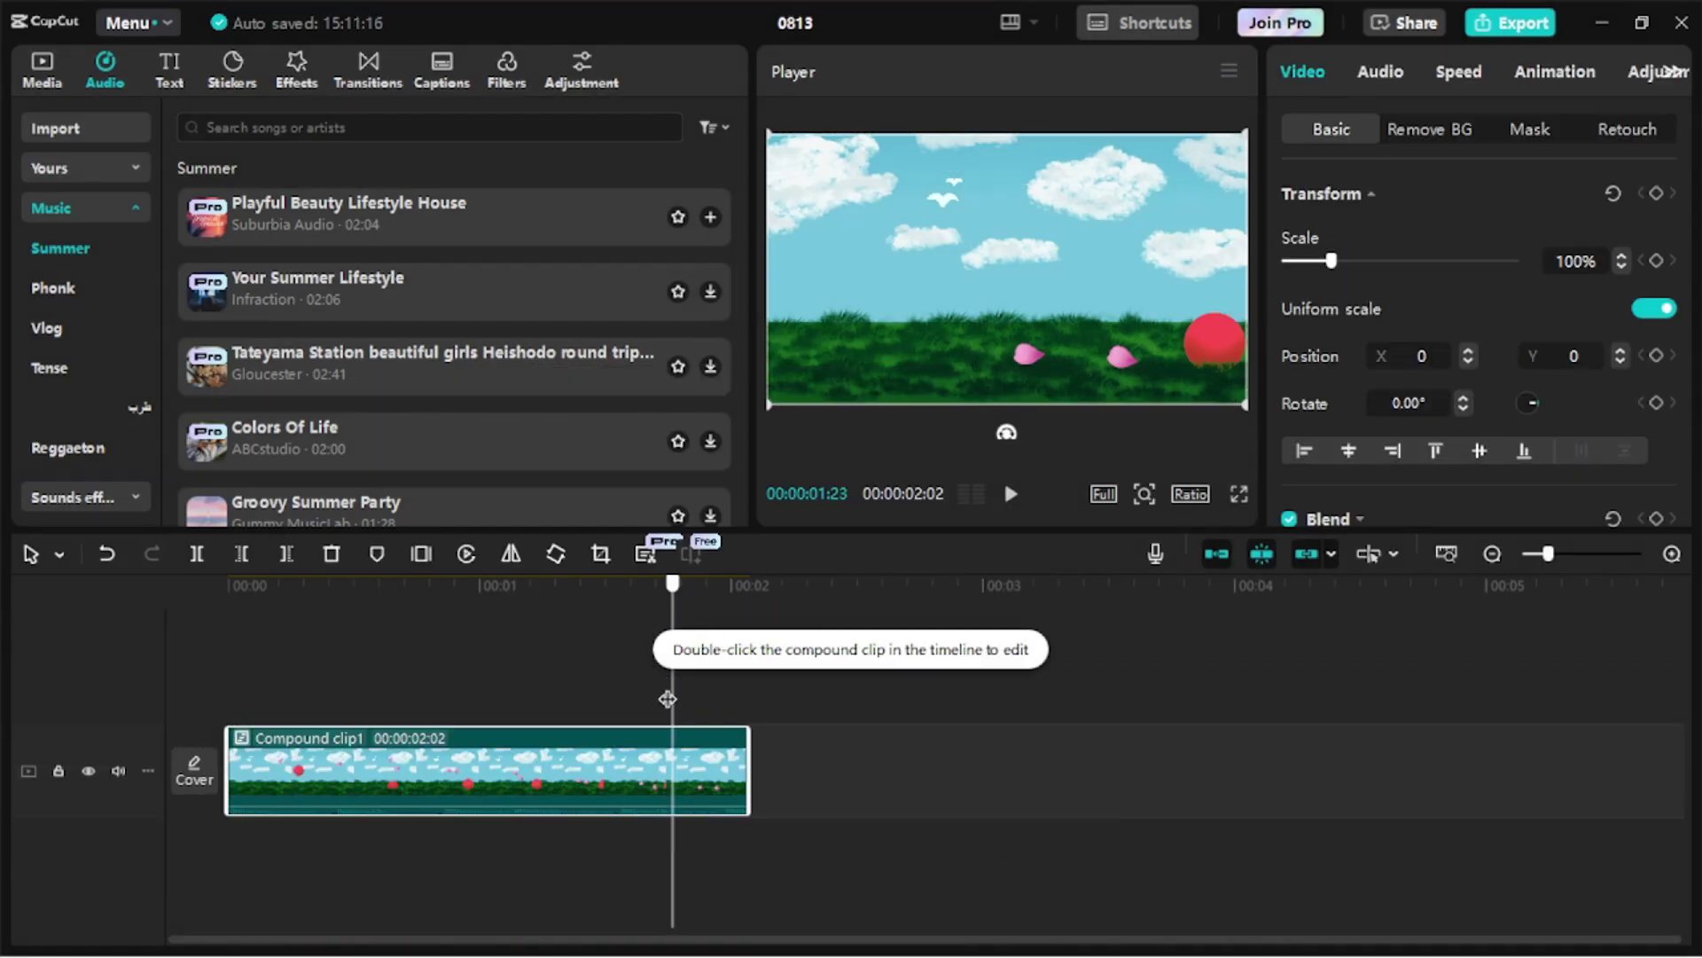
Step: Pre-process the compound clip and, once processing ends, move the playhead to 00:00:00:21 with nothing selected
{"action": "left_click_drag", "start_coordinate": [673, 690], "coordinate": [513, 686]}
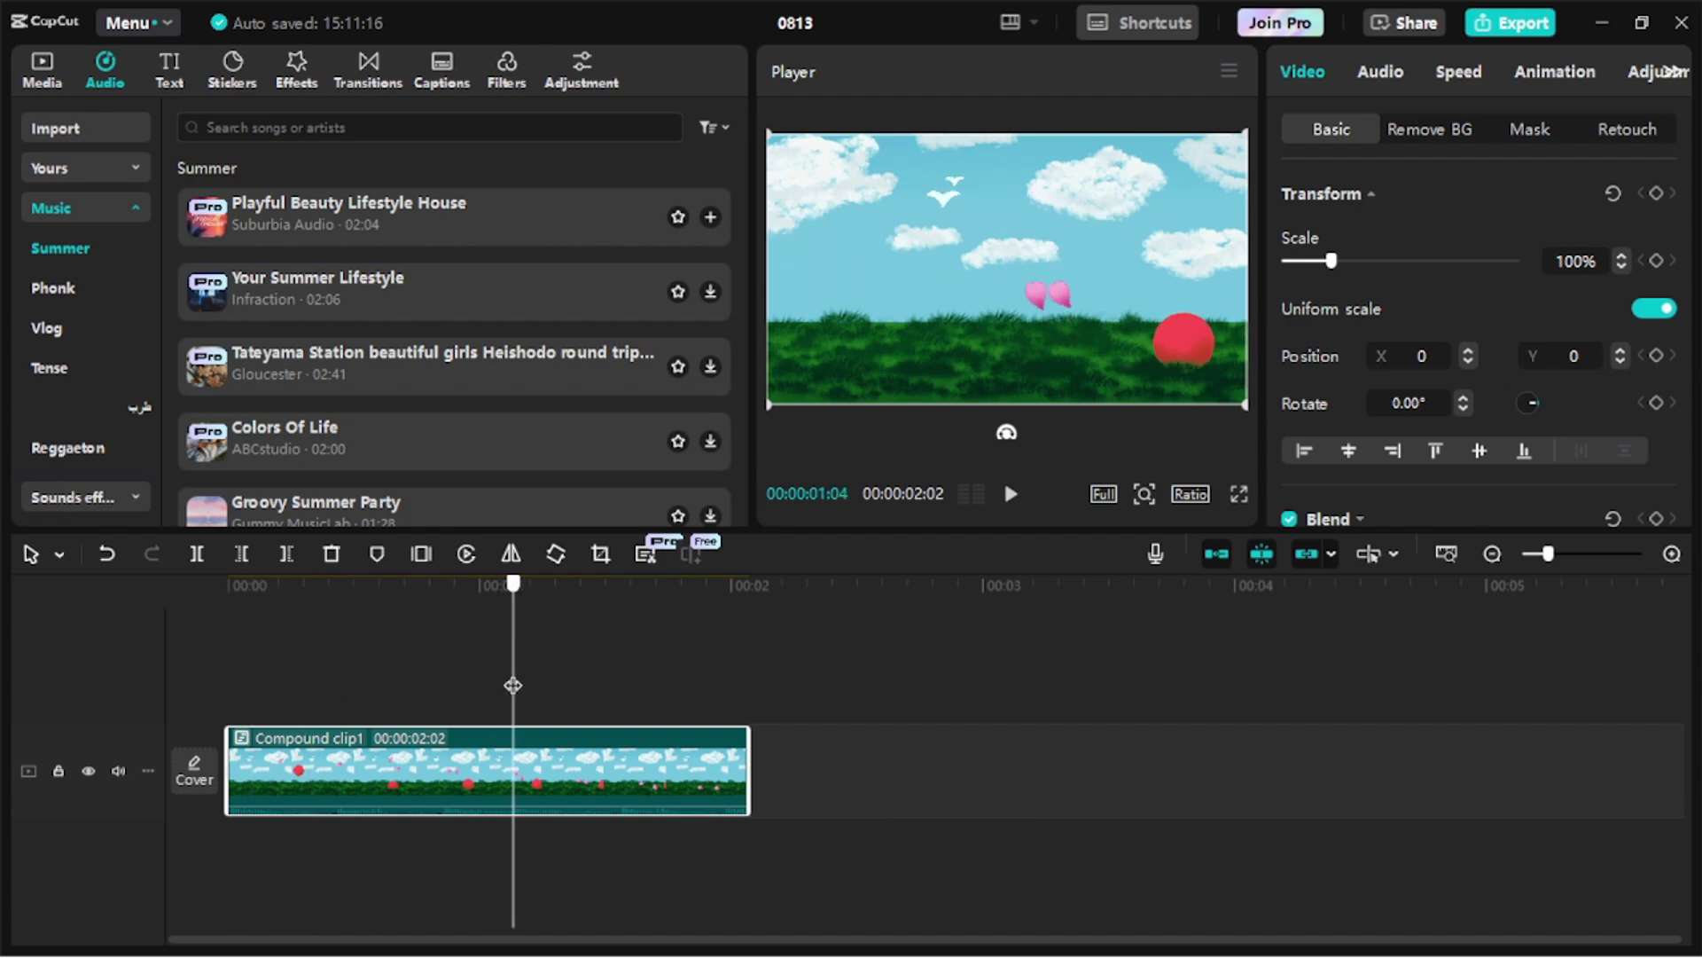
{"action": "right_click", "coordinate": [665, 768]}
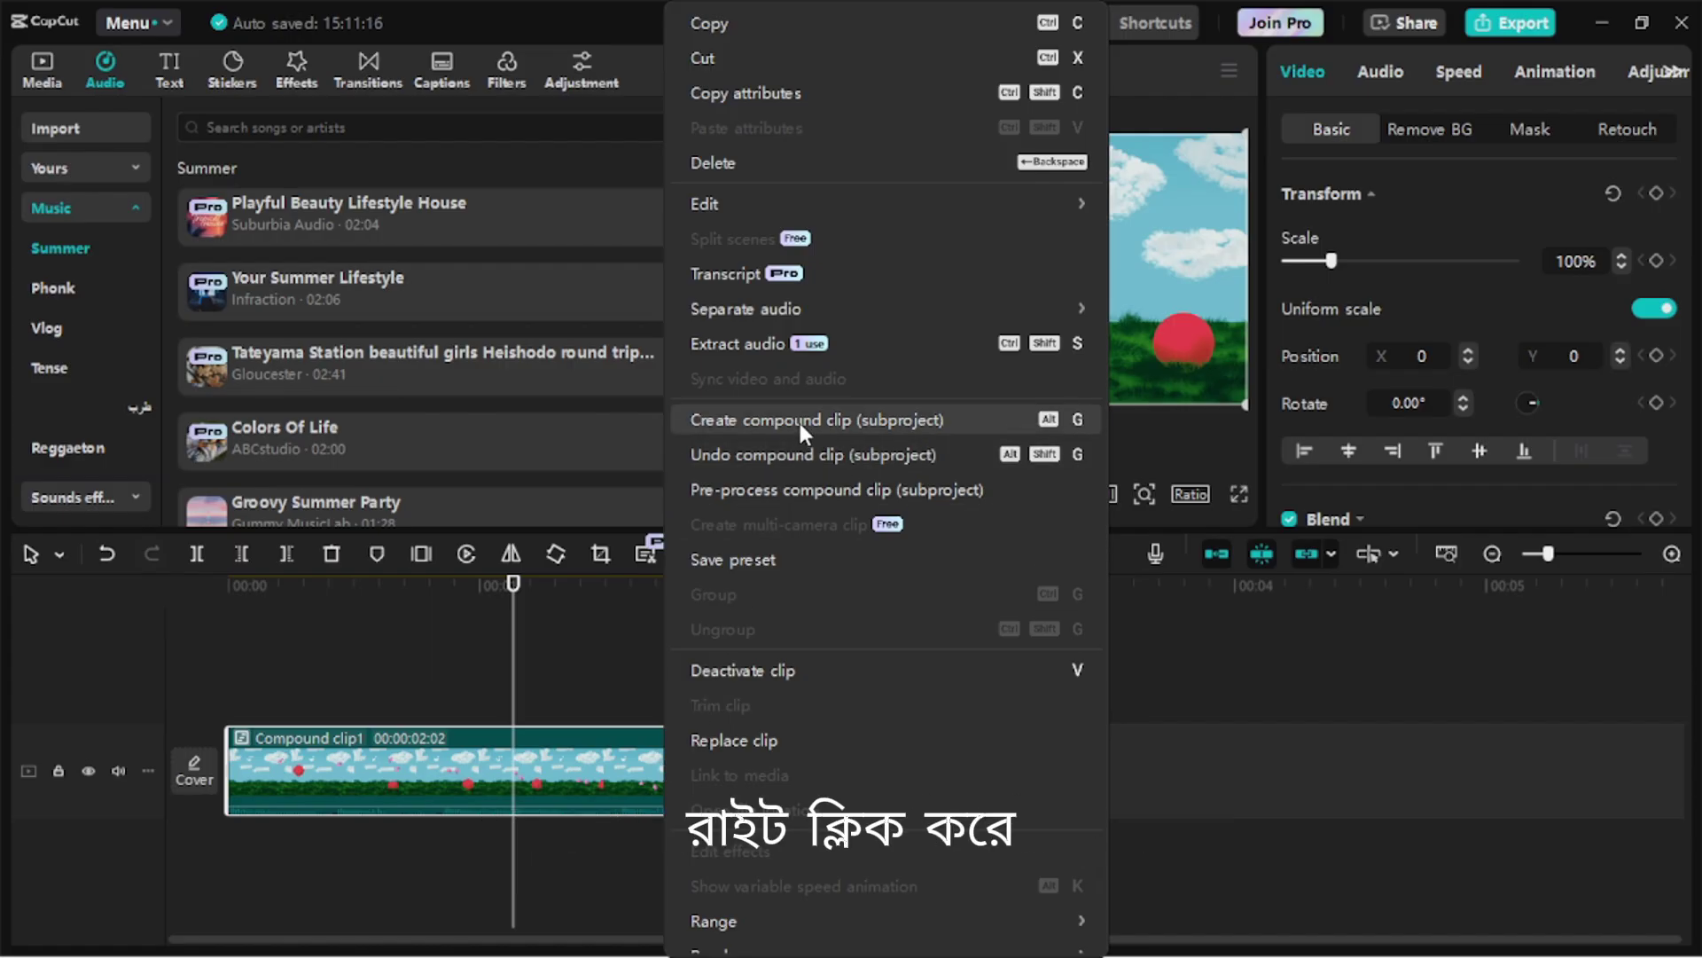
{"action": "left_click", "coordinate": [839, 489]}
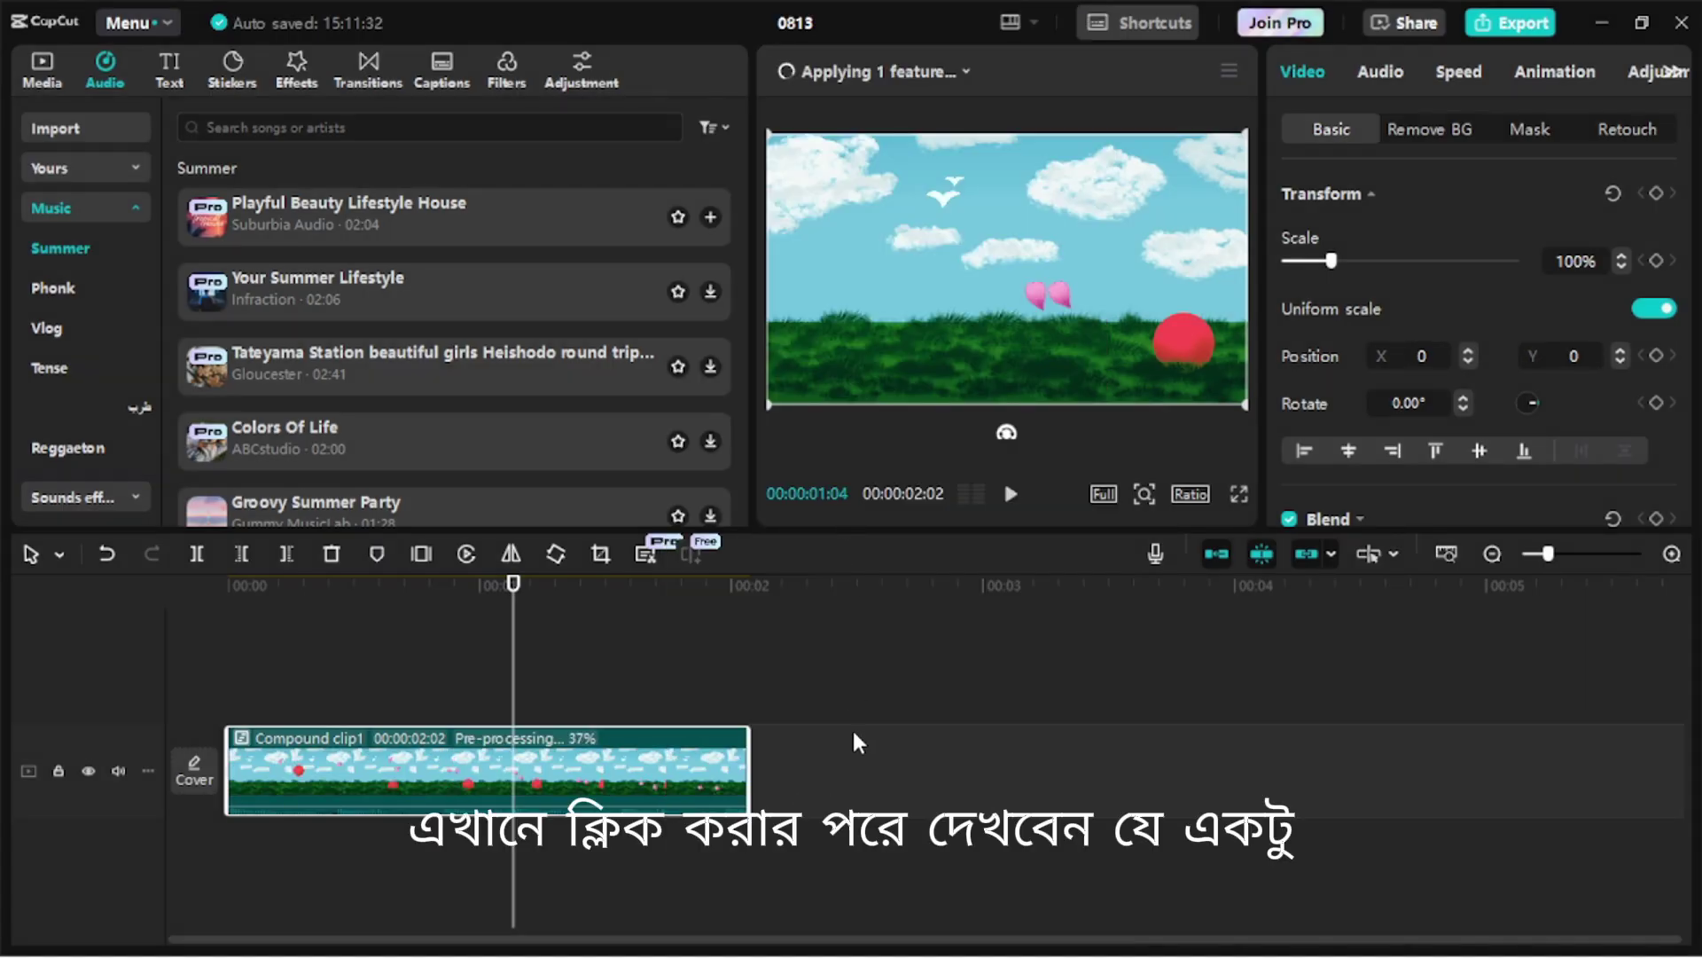
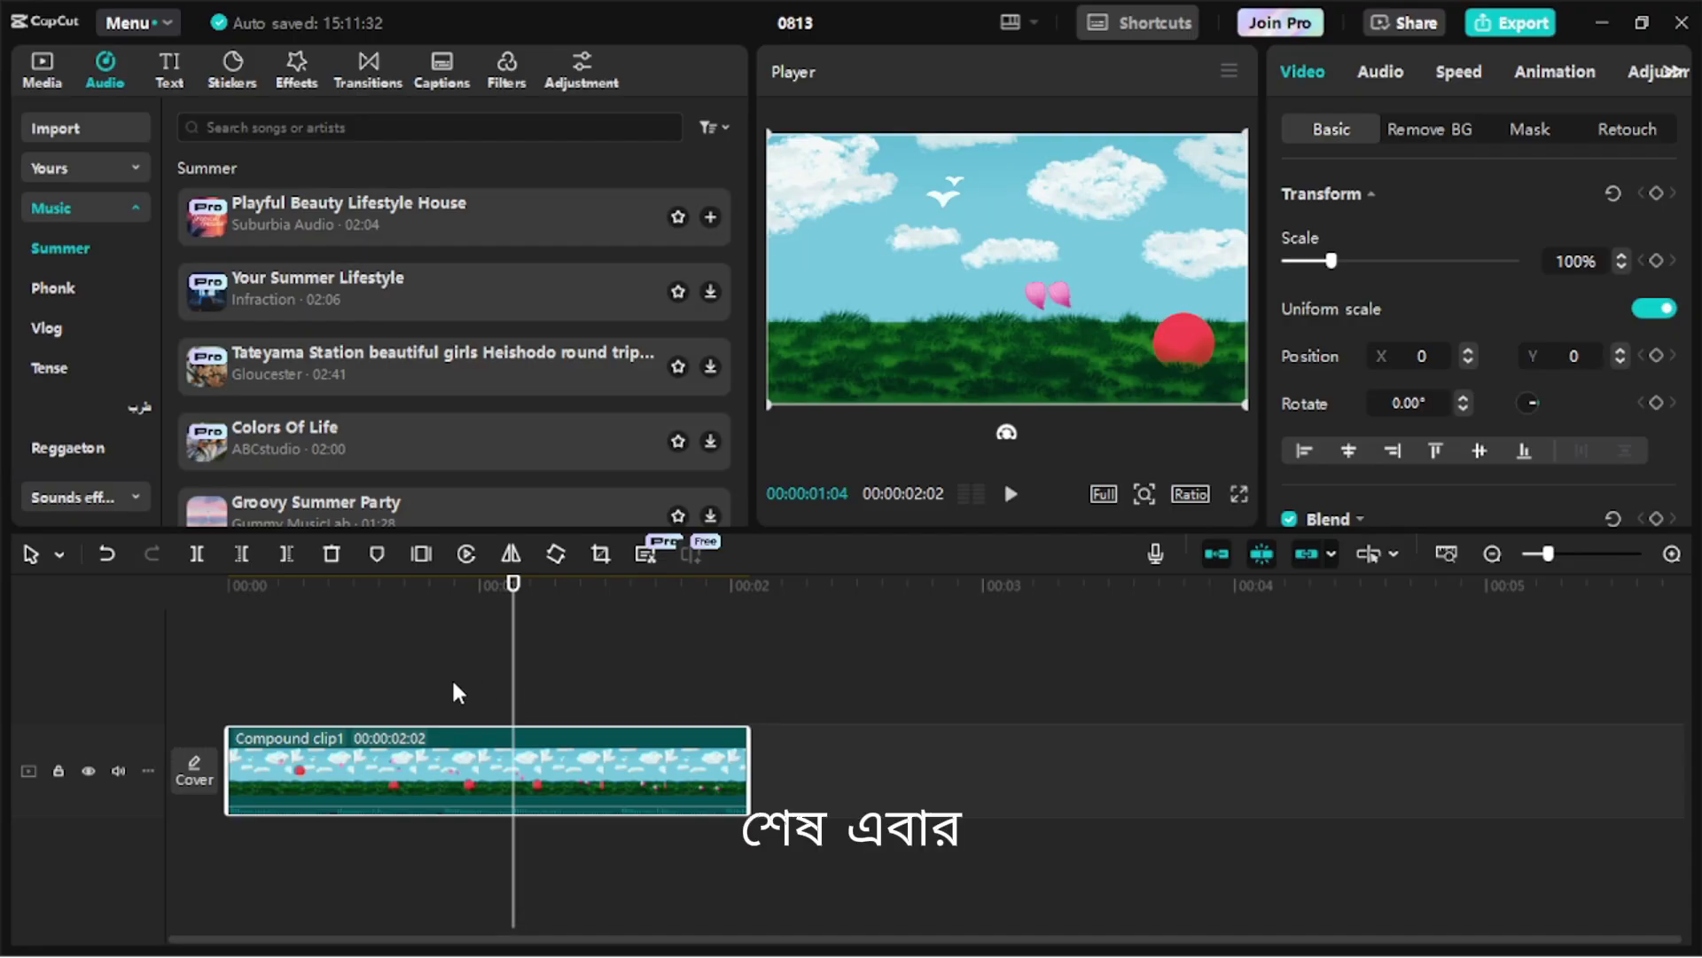
{"action": "left_click", "coordinate": [382, 674]}
{"action": "left_click", "coordinate": [404, 585]}
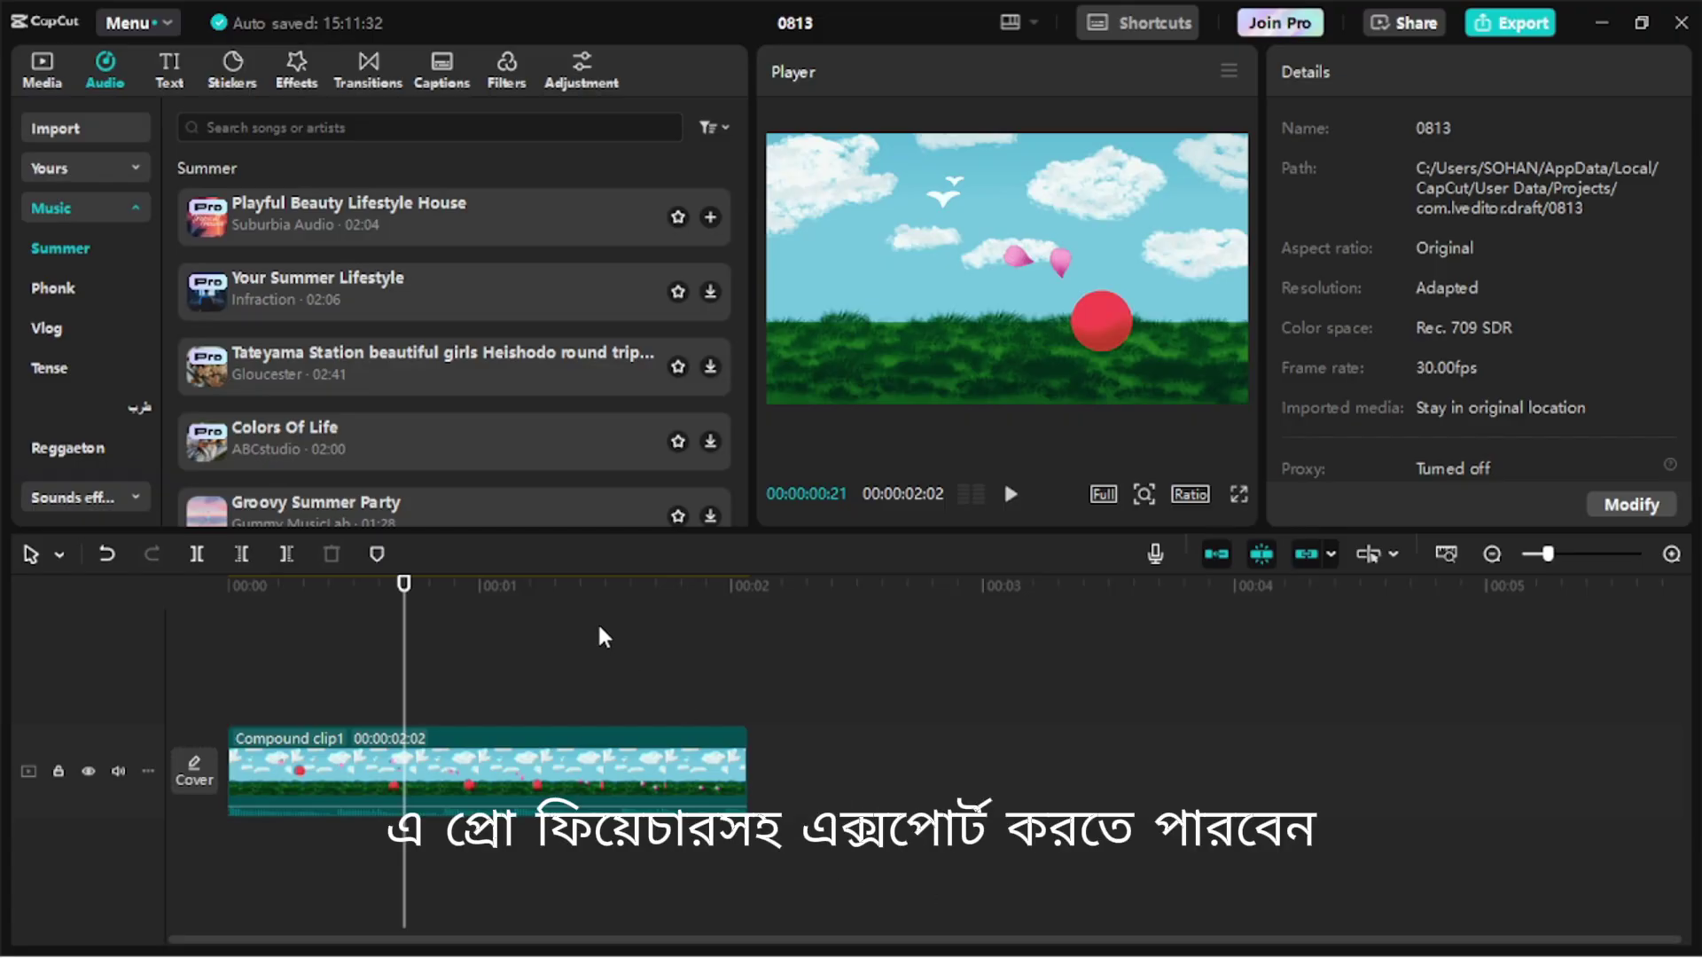
Step: Open the %appdata% location in File Explorer from the Windows Run dialog
{"action": "mouse_move", "coordinate": [640, 953]}
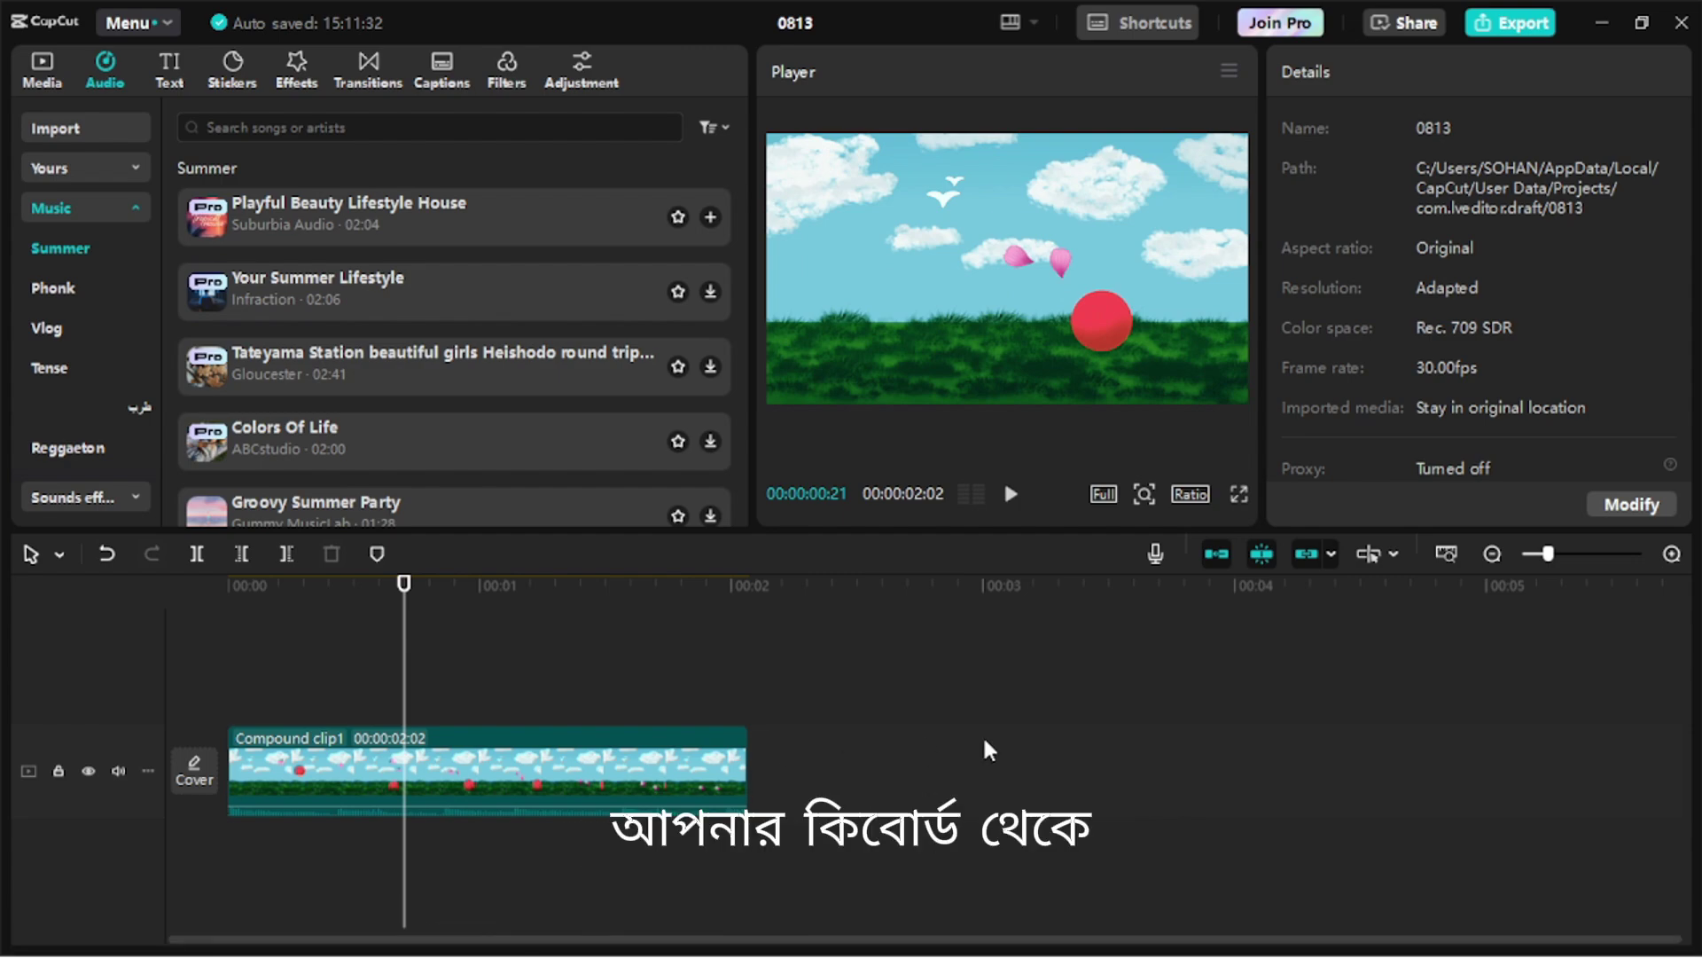
{"action": "key", "text": "super+r"}
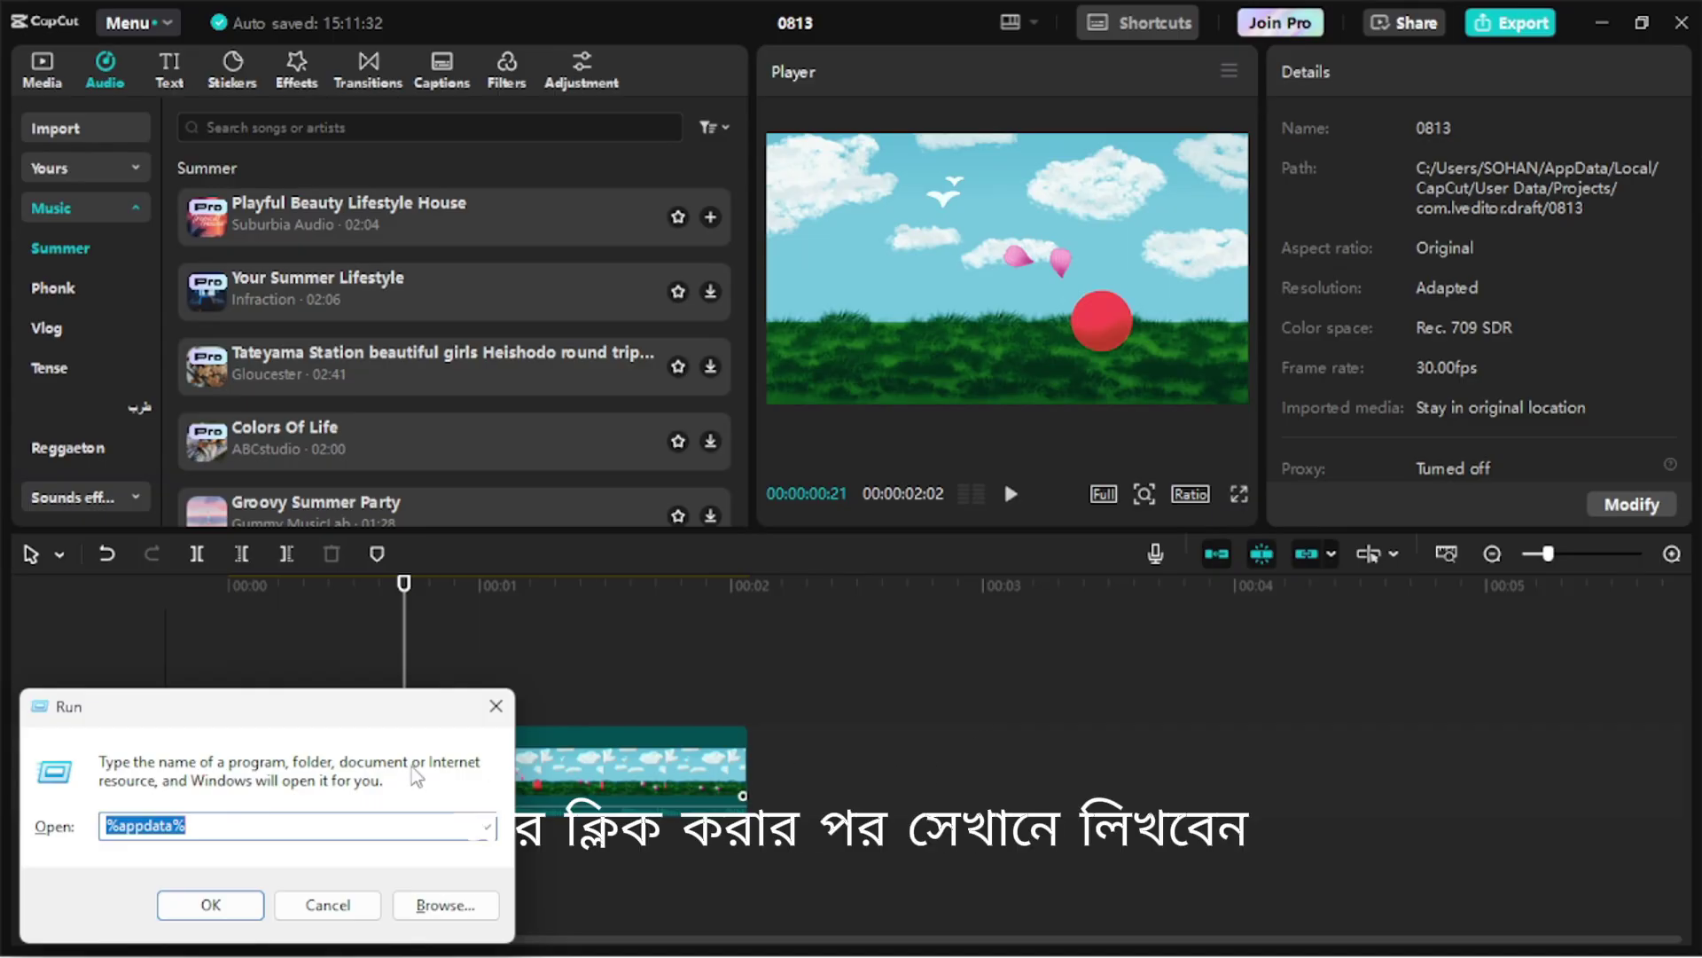
{"action": "left_click", "coordinate": [215, 825]}
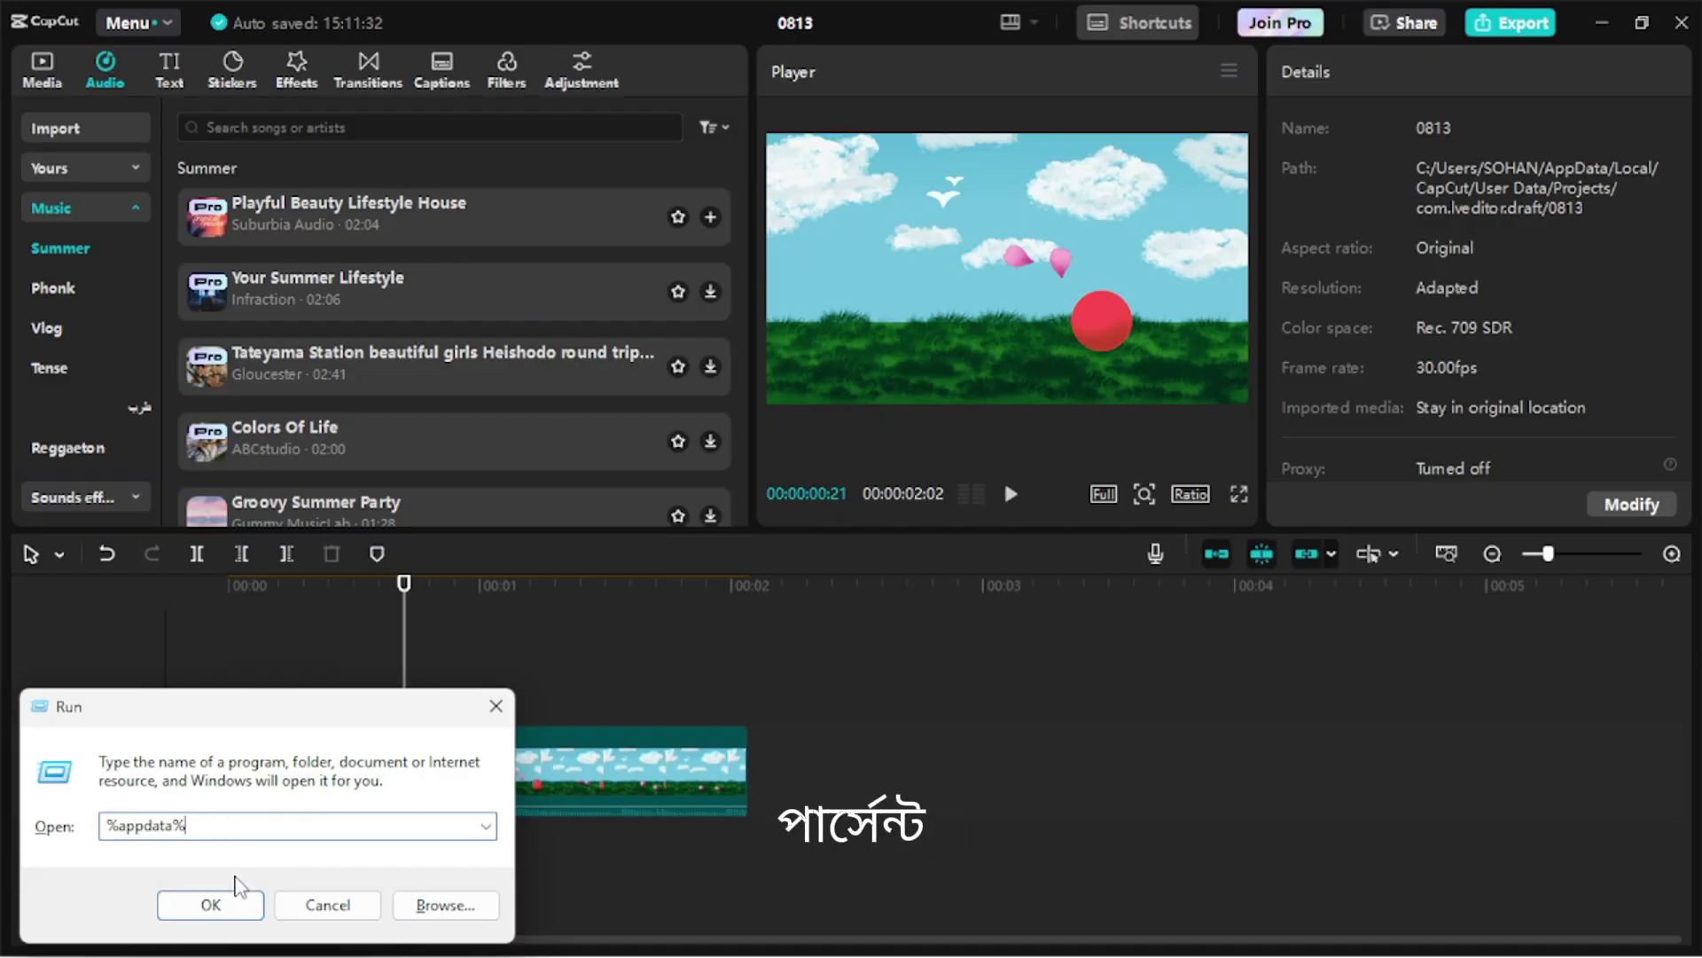
{"action": "left_click", "coordinate": [211, 904]}
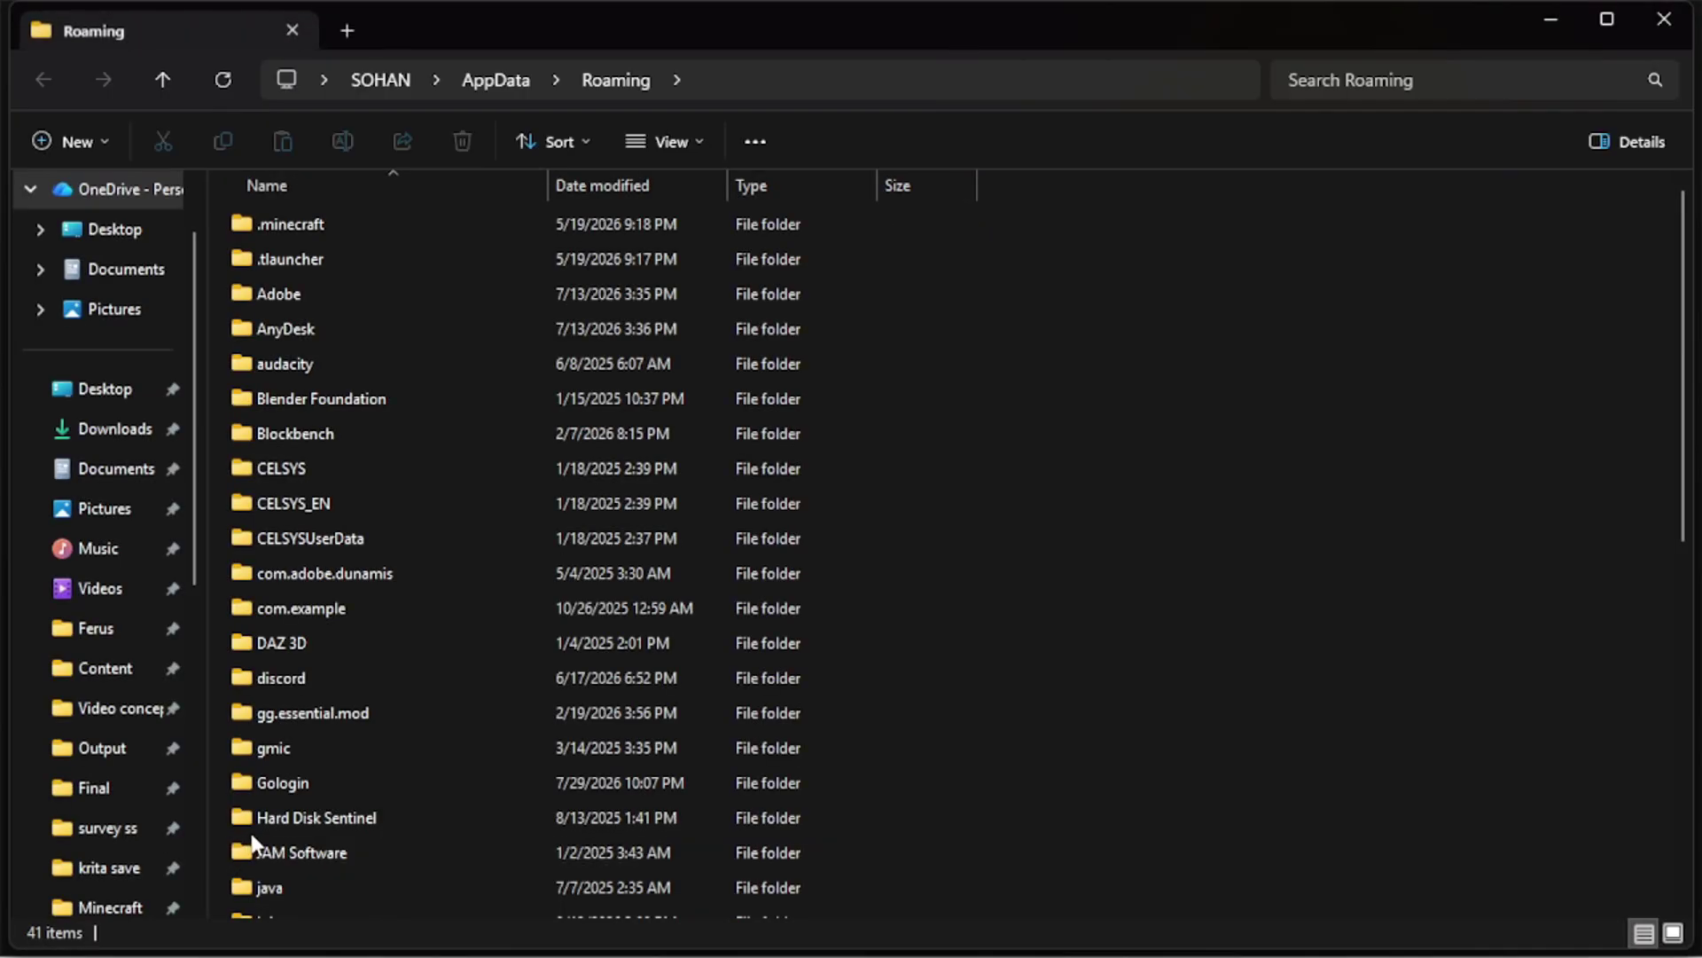
Step: Look through the Roaming folder, then go up to AppData and open its Local folder
{"action": "scroll", "coordinate": [532, 257], "scroll_direction": "down", "scroll_amount": 7}
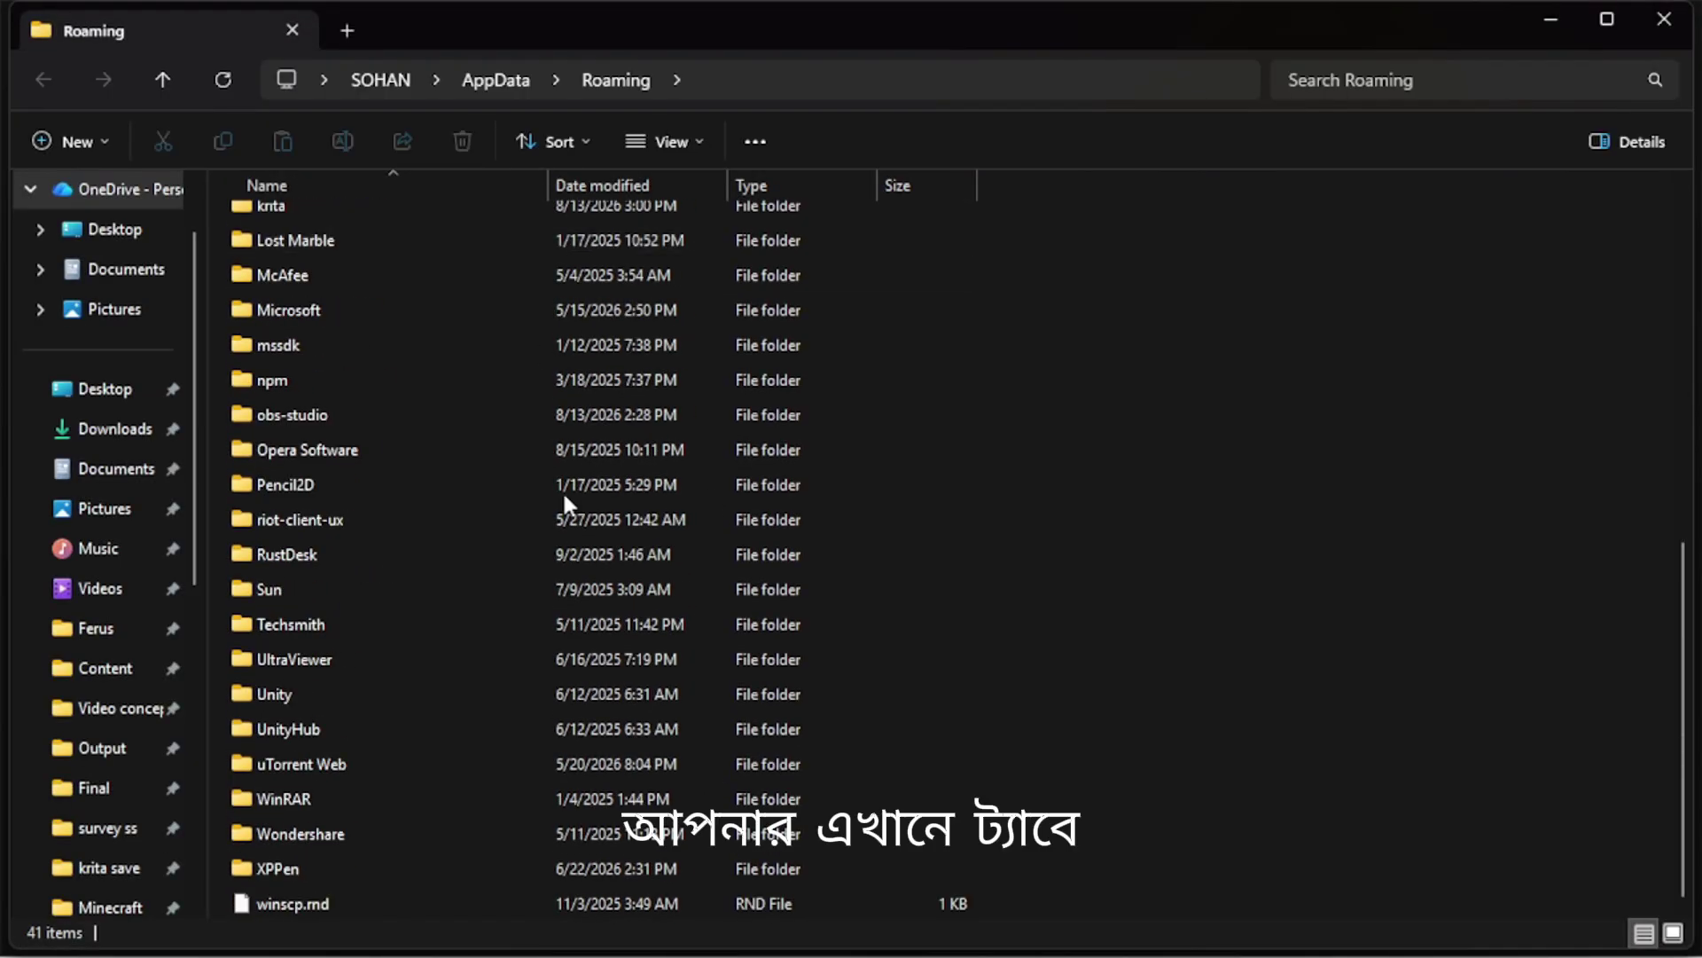
{"action": "scroll", "coordinate": [568, 532], "scroll_direction": "up", "scroll_amount": 4}
{"action": "scroll", "coordinate": [579, 571], "scroll_direction": "up", "scroll_amount": 3}
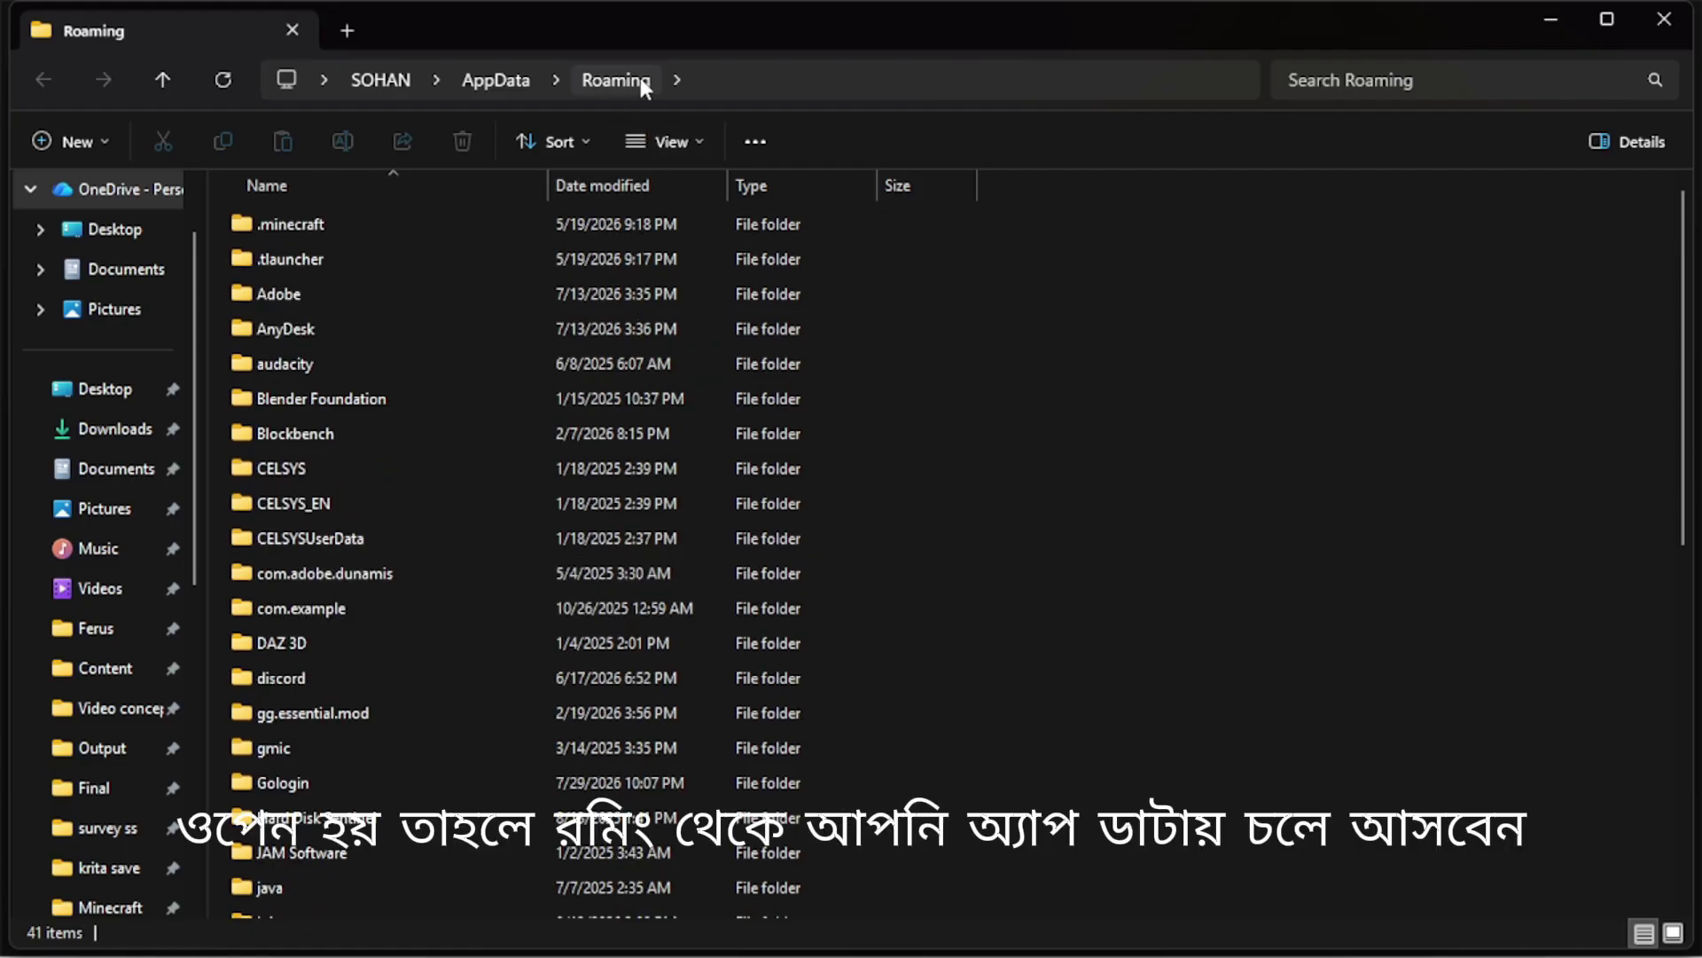
{"action": "left_click", "coordinate": [484, 79]}
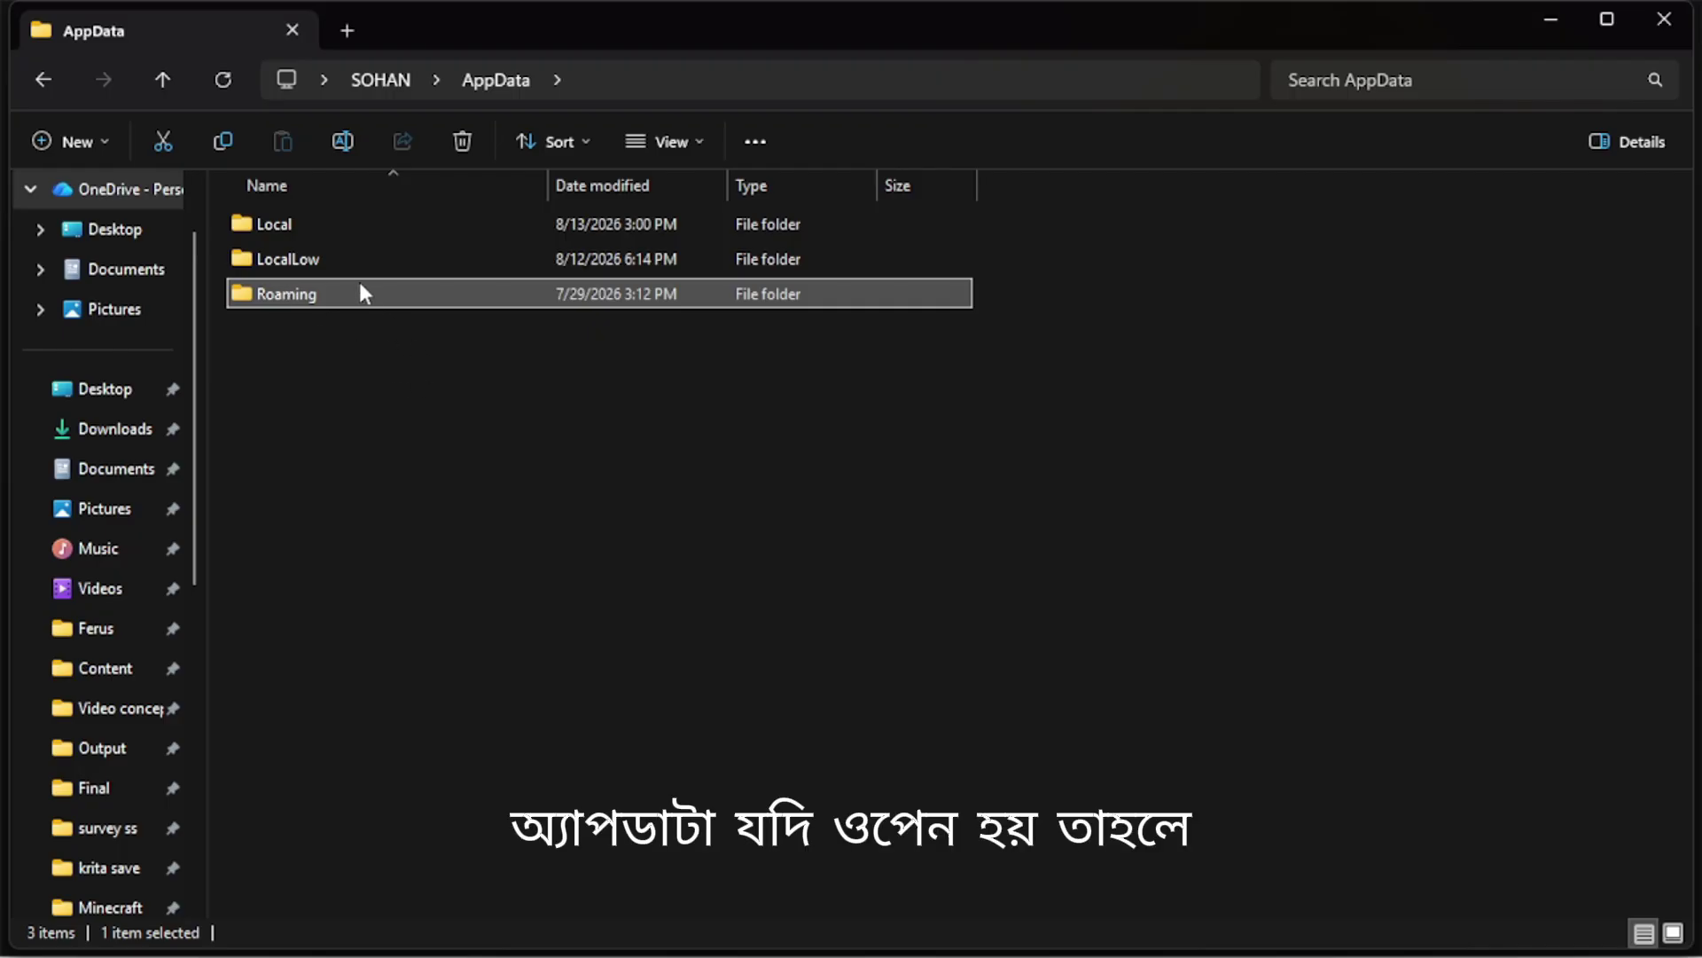
{"action": "double_click", "coordinate": [364, 226]}
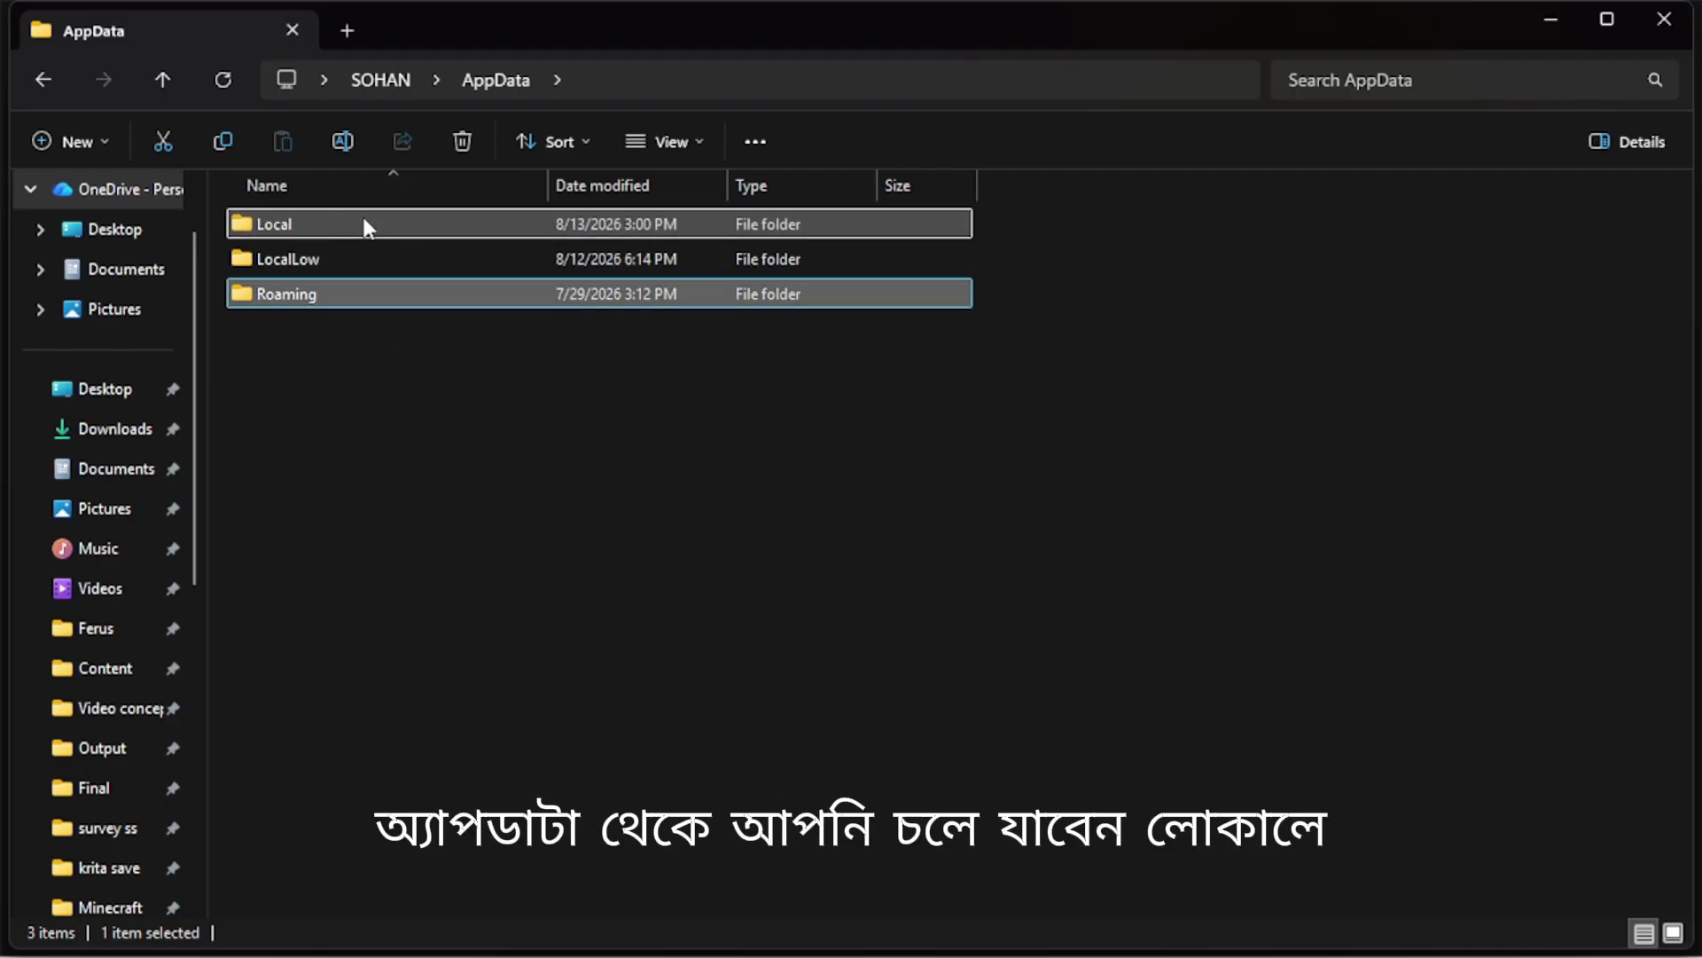
Step: Shrink the File Explorer window and move it so that CapCut's media area stays uncovered
{"action": "left_click", "coordinate": [1609, 20]}
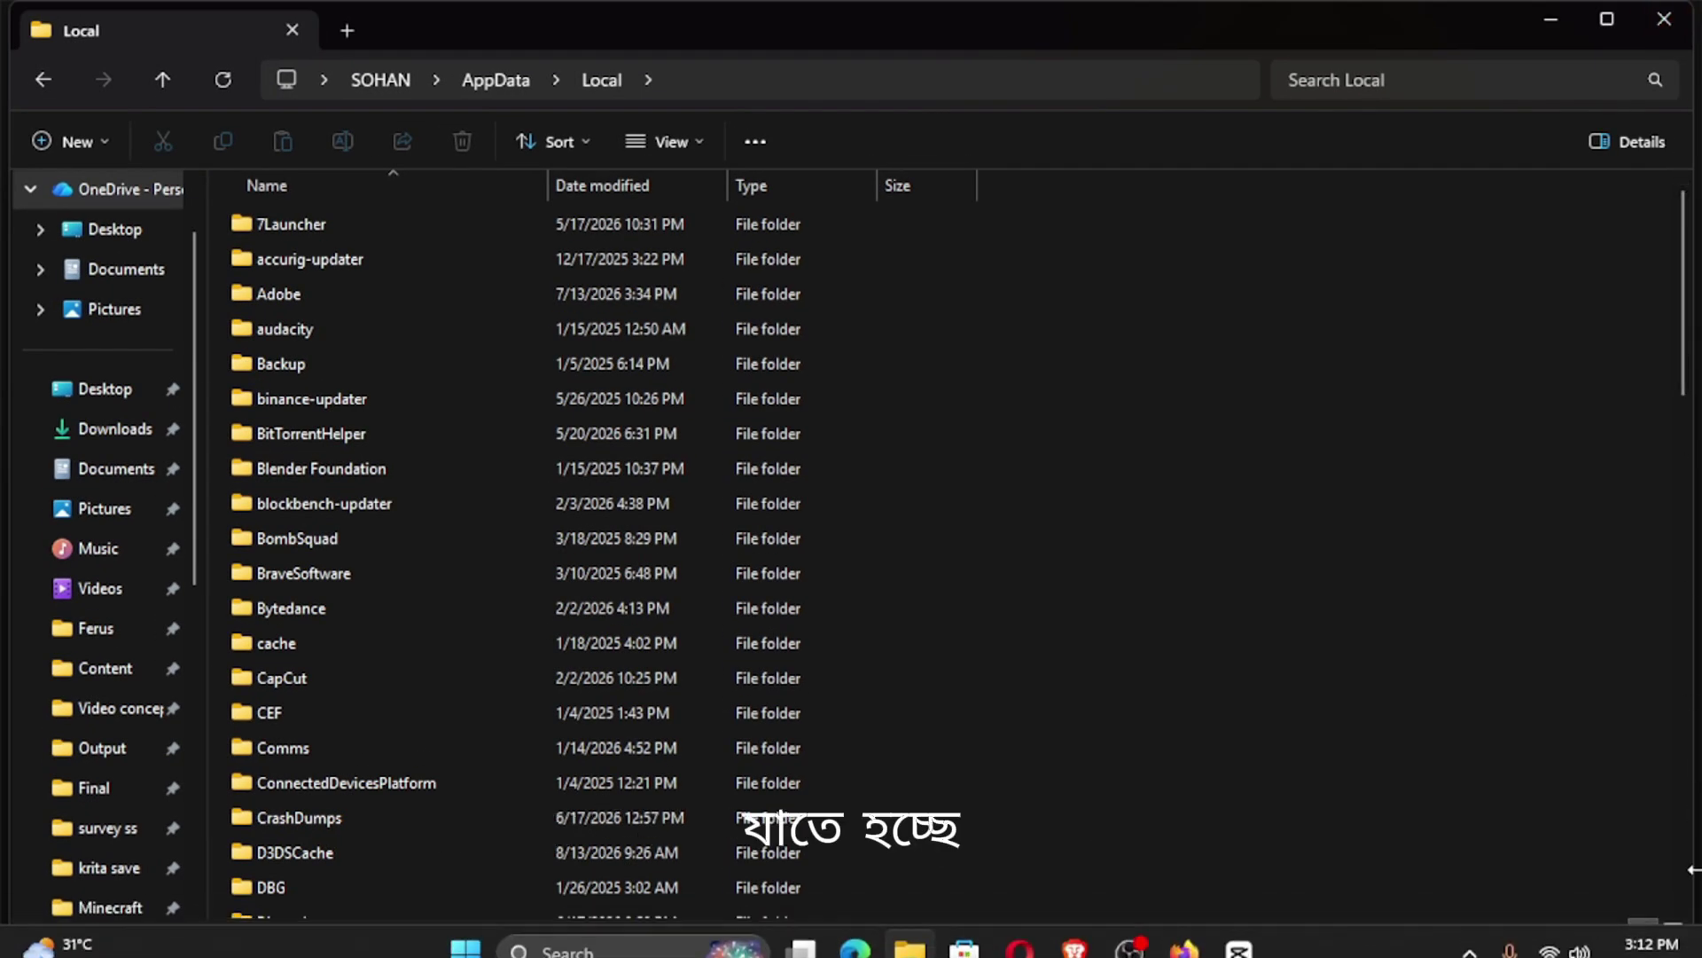
{"action": "left_click_drag", "start_coordinate": [1694, 883], "coordinate": [1187, 594]}
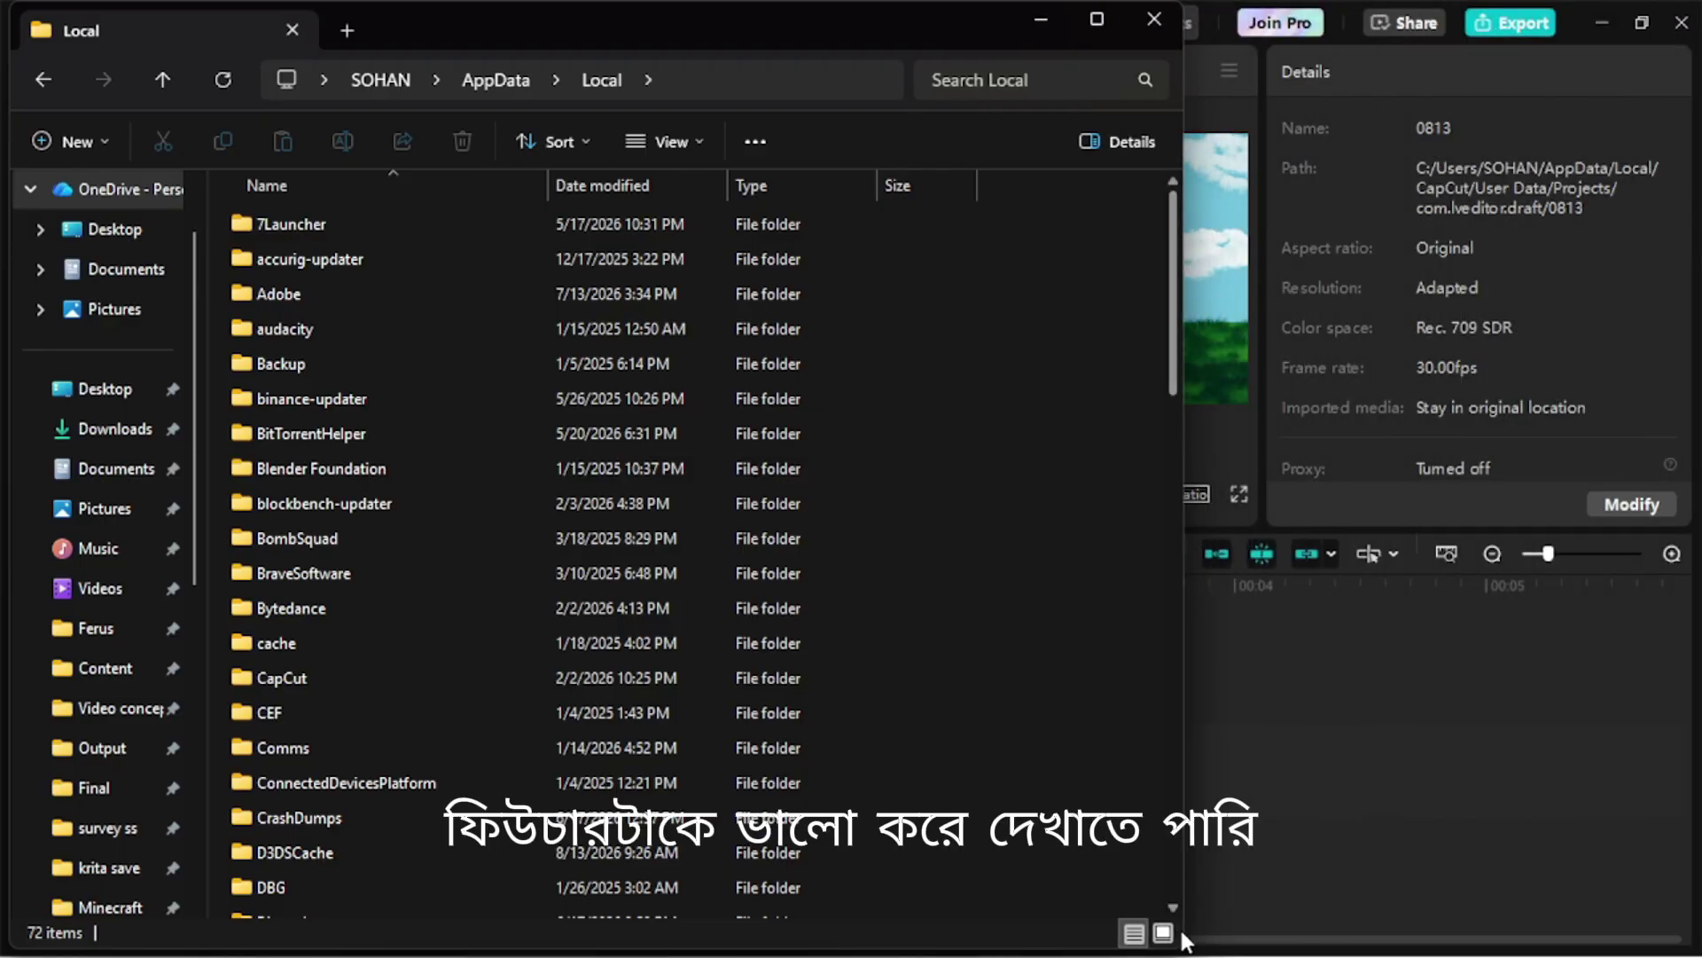
{"action": "left_click_drag", "start_coordinate": [1186, 943], "coordinate": [1199, 814]}
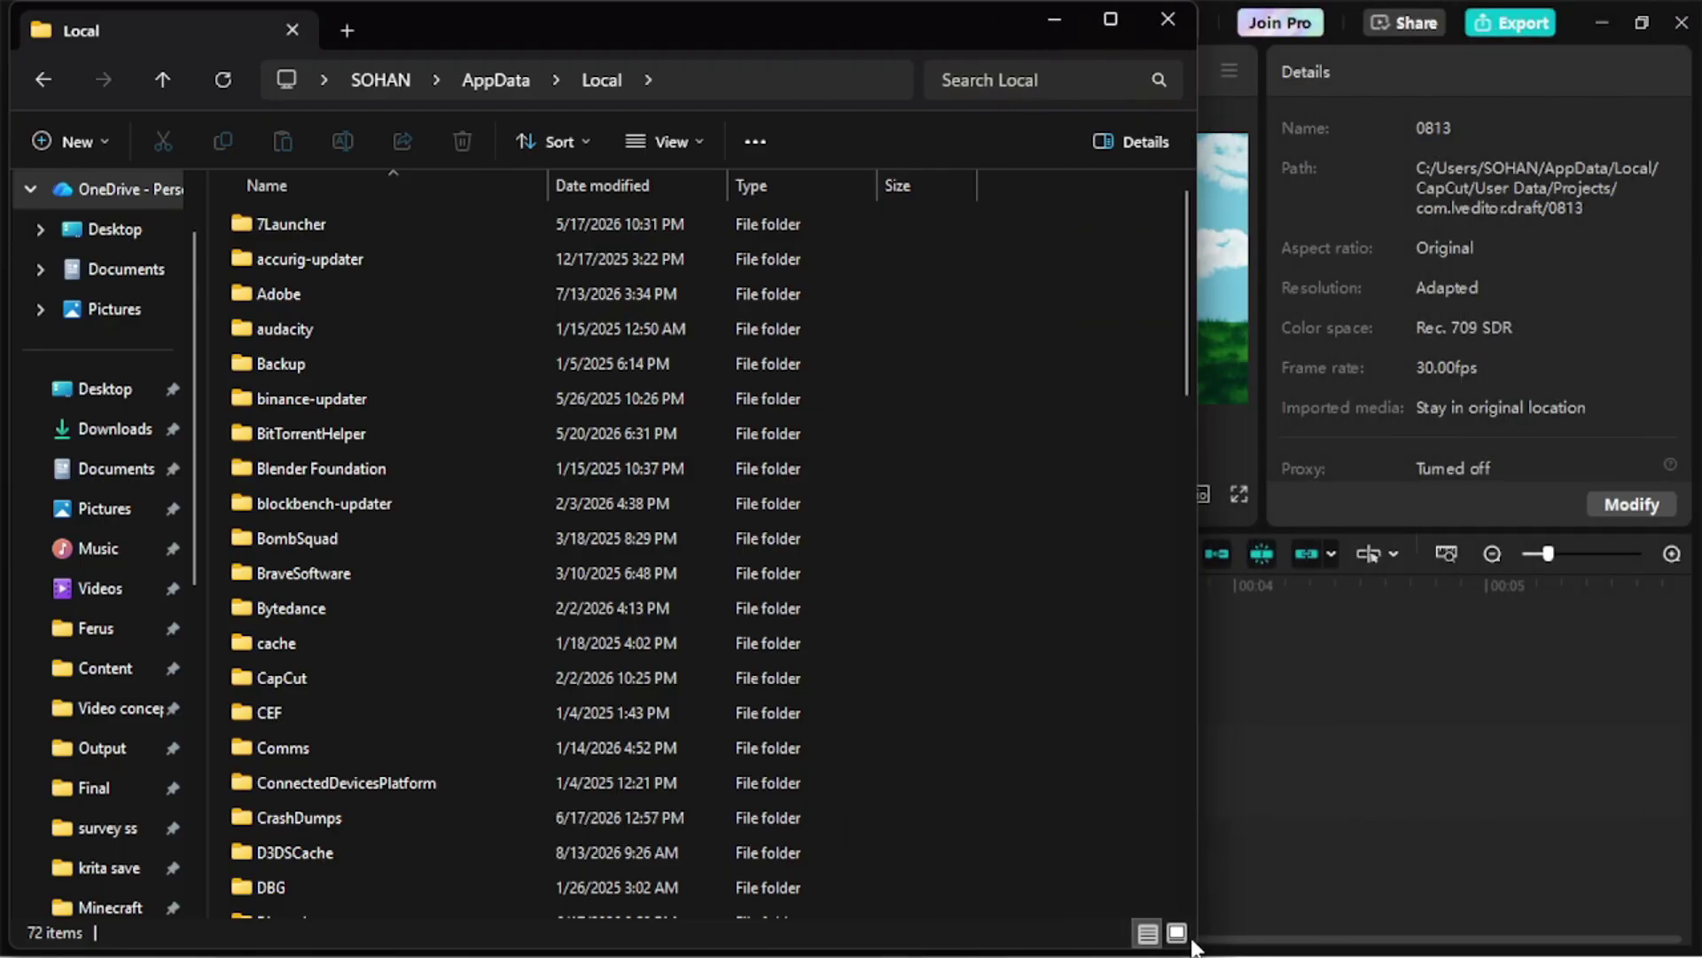
{"action": "left_click_drag", "start_coordinate": [1197, 948], "coordinate": [990, 603]}
{"action": "left_click_drag", "start_coordinate": [686, 32], "coordinate": [1325, 195]}
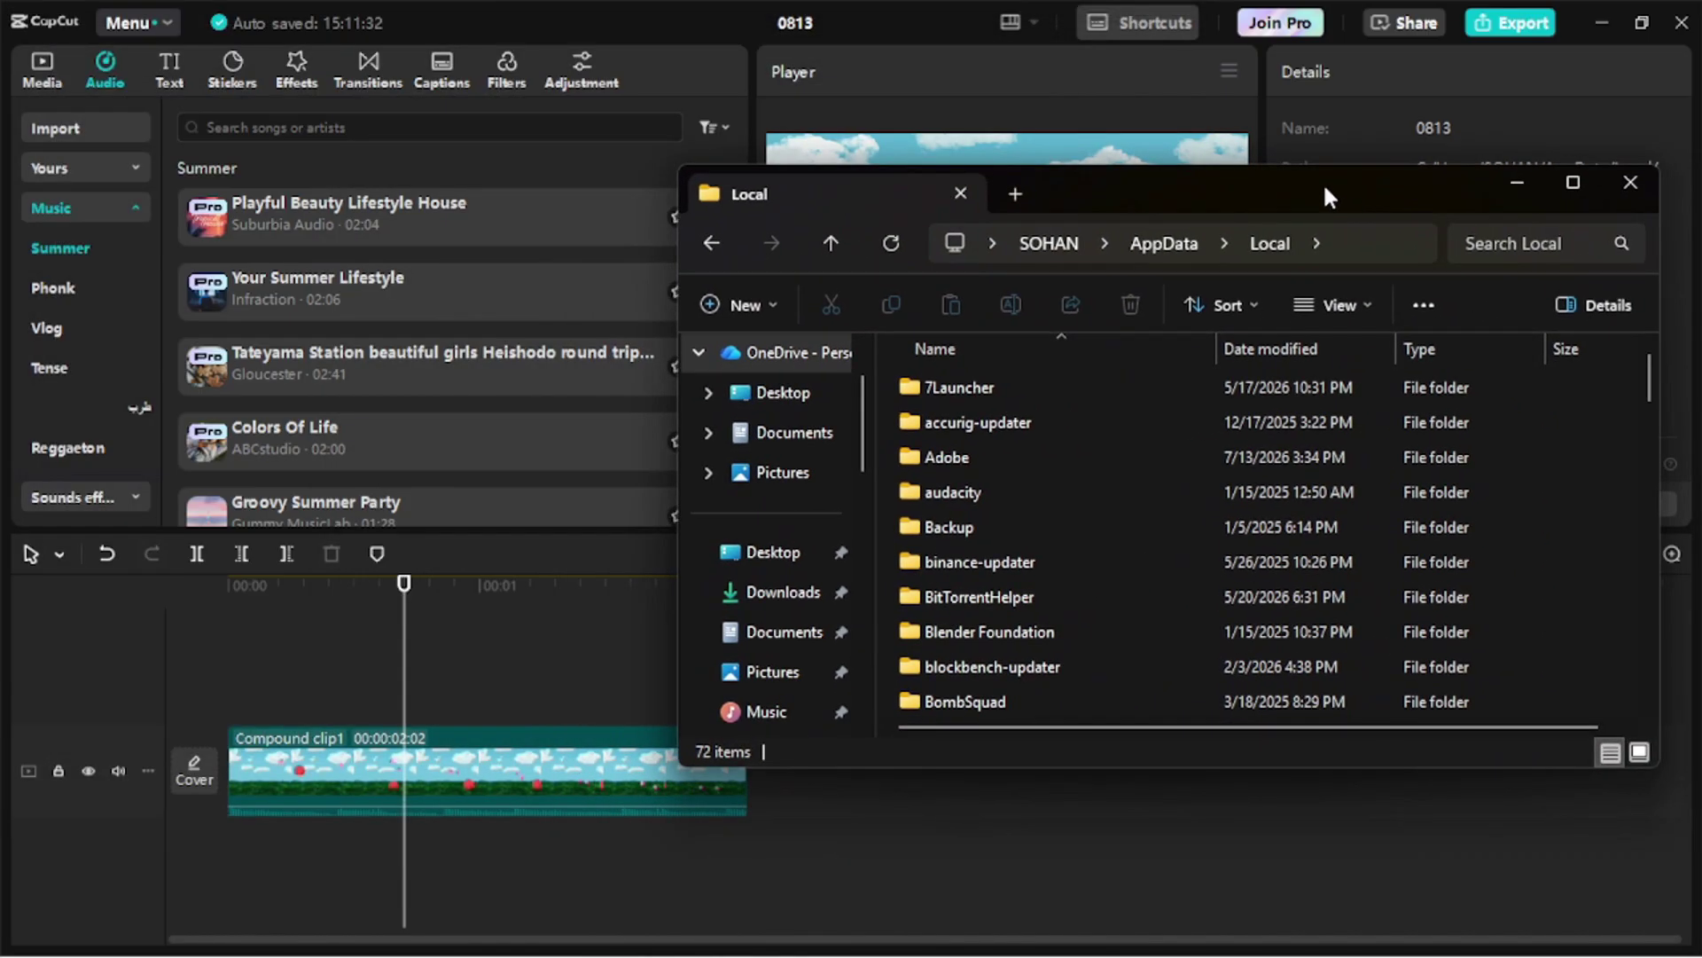
Step: Go back to AppData, reopen Local, and open the User Data folder inside CapCut
{"action": "left_click", "coordinate": [1156, 241]}
{"action": "double_click", "coordinate": [1013, 382]}
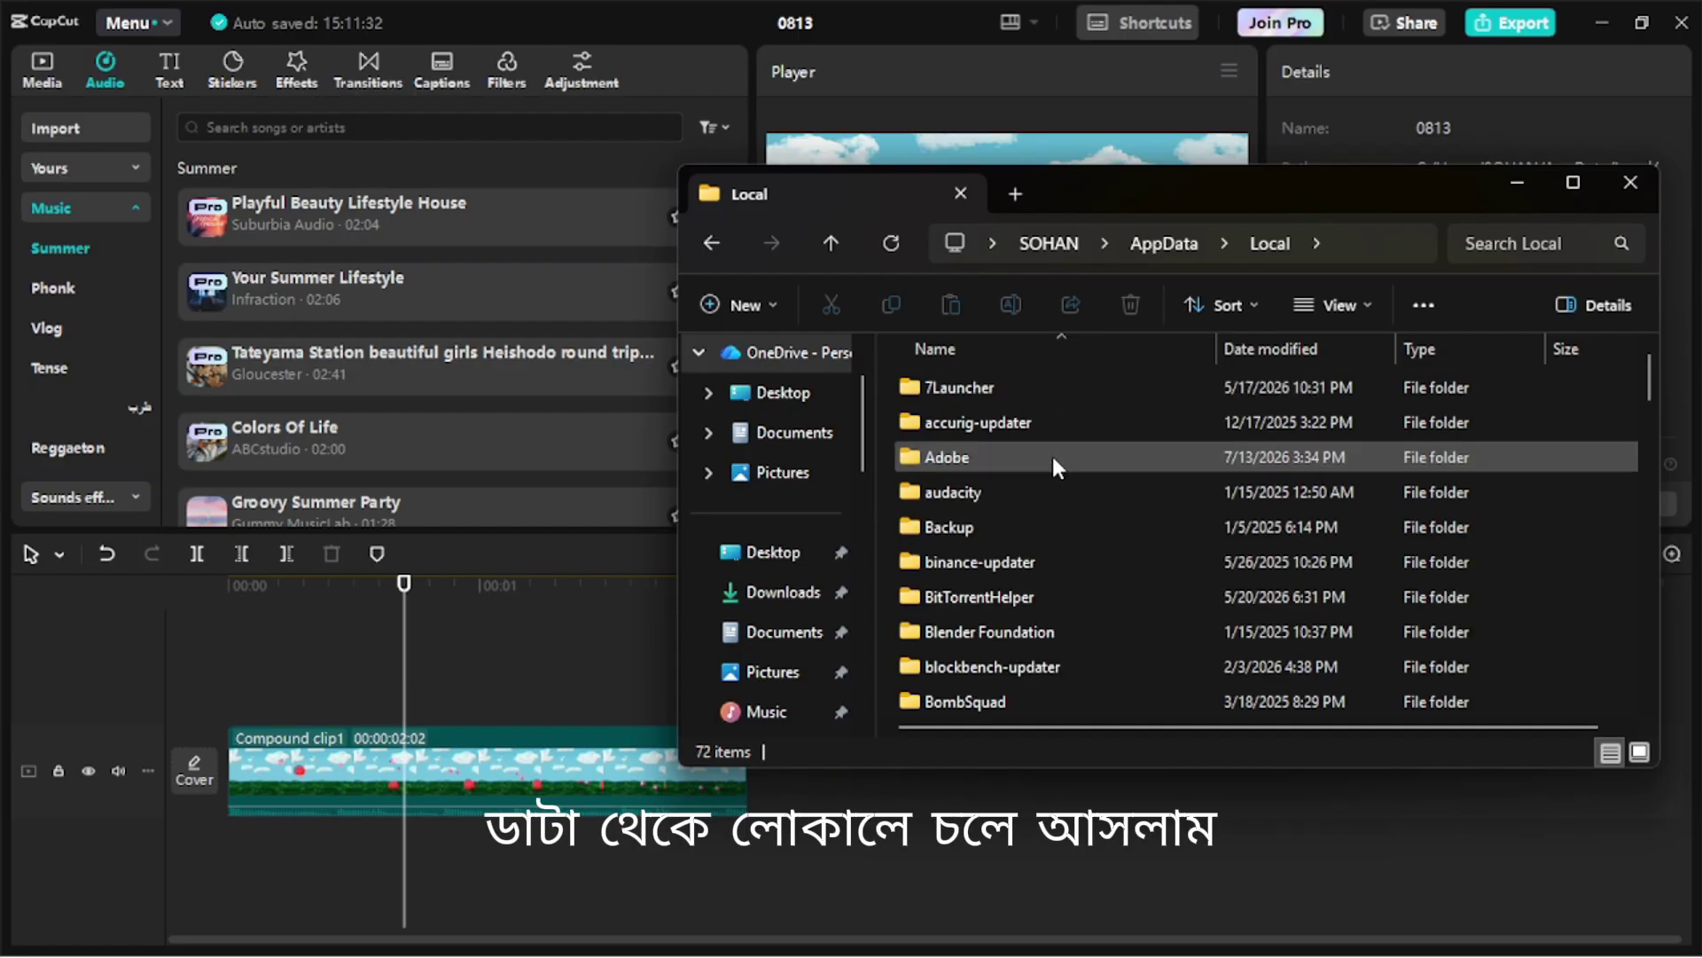
{"action": "scroll", "coordinate": [1051, 454], "scroll_direction": "down", "scroll_amount": 2}
{"action": "scroll", "coordinate": [1053, 461], "scroll_direction": "down", "scroll_amount": 1}
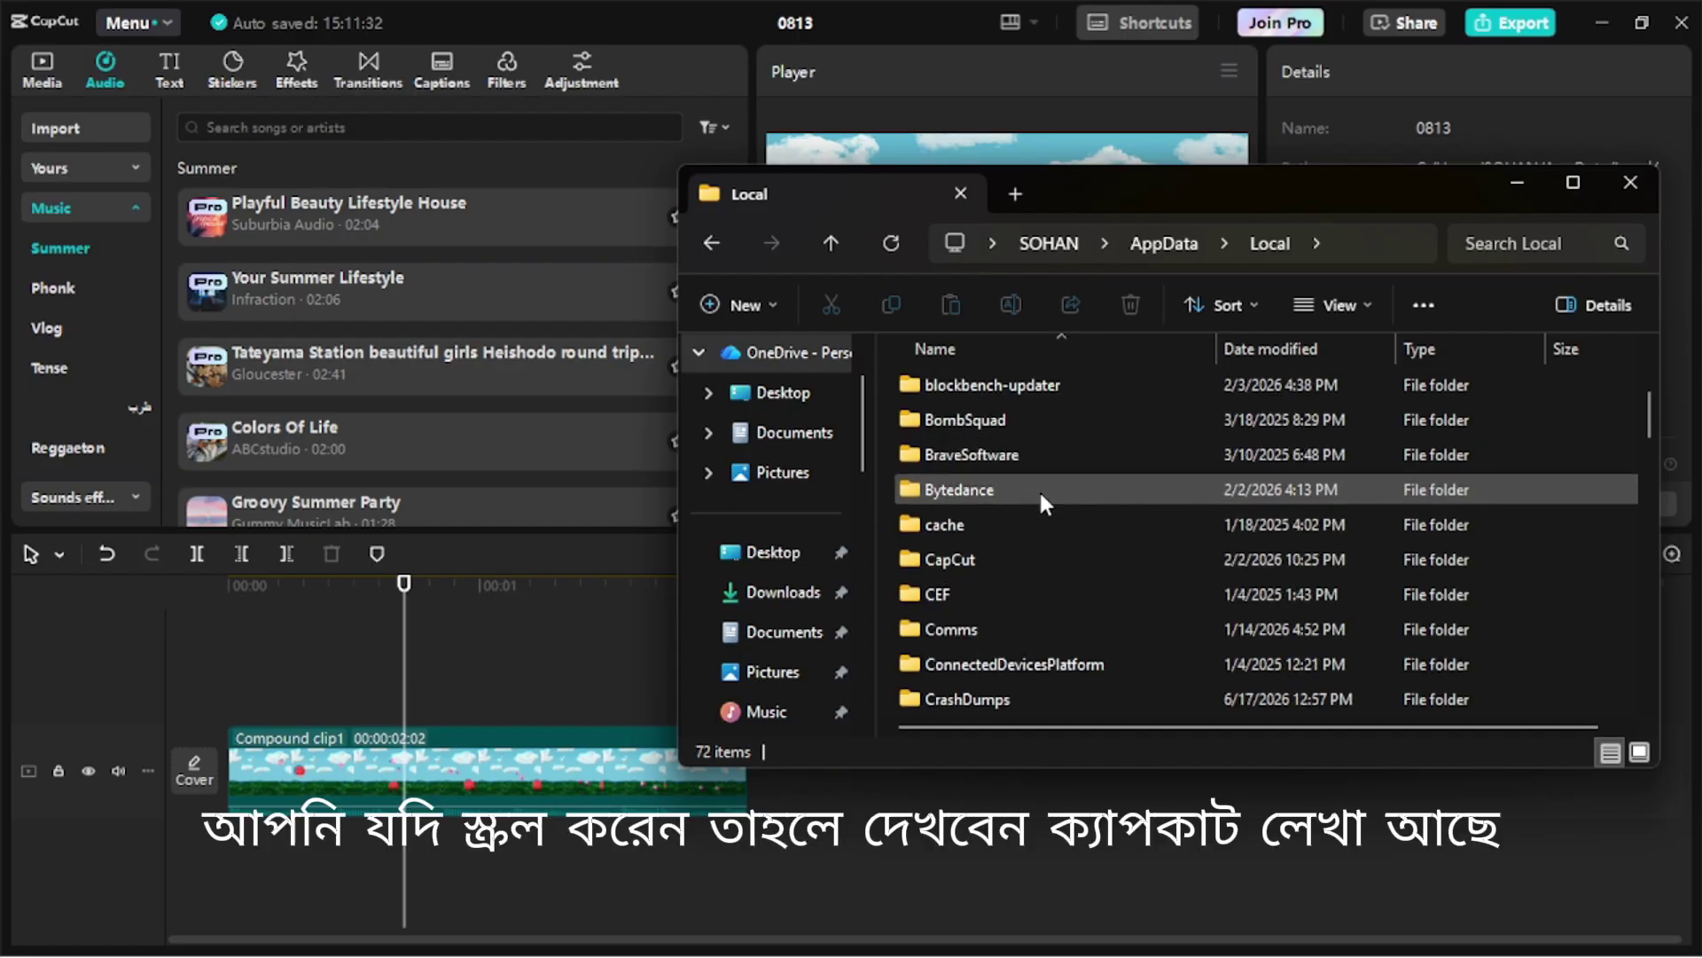
{"action": "double_click", "coordinate": [1002, 556]}
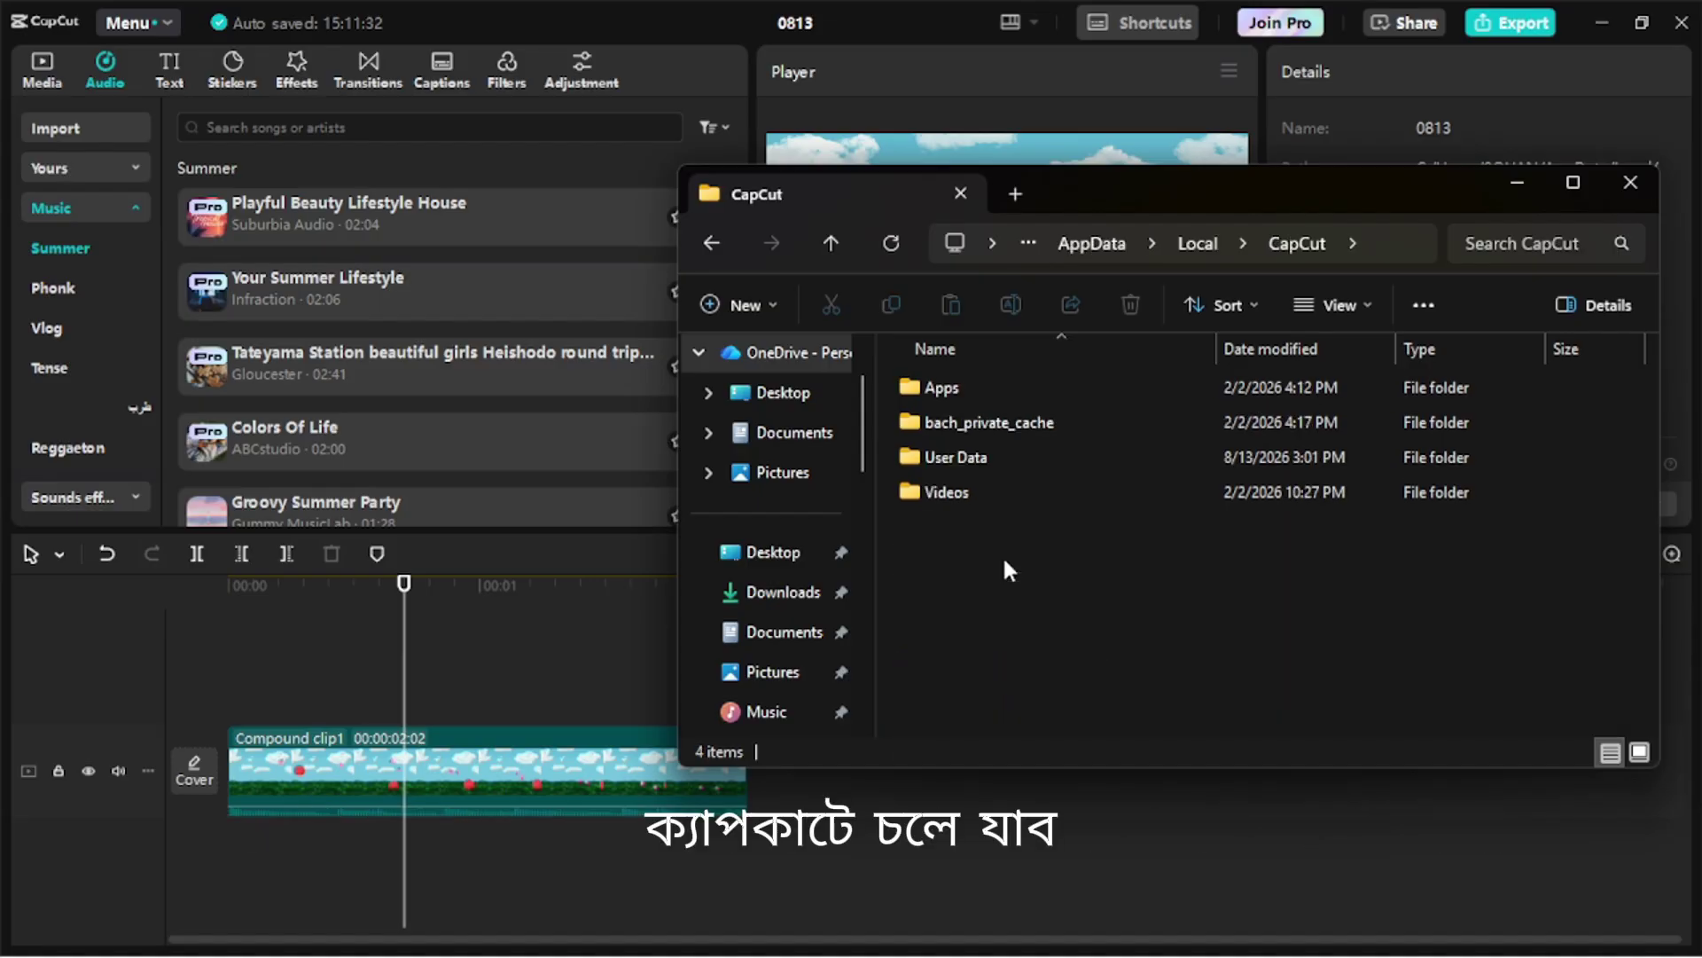
{"action": "double_click", "coordinate": [1009, 454]}
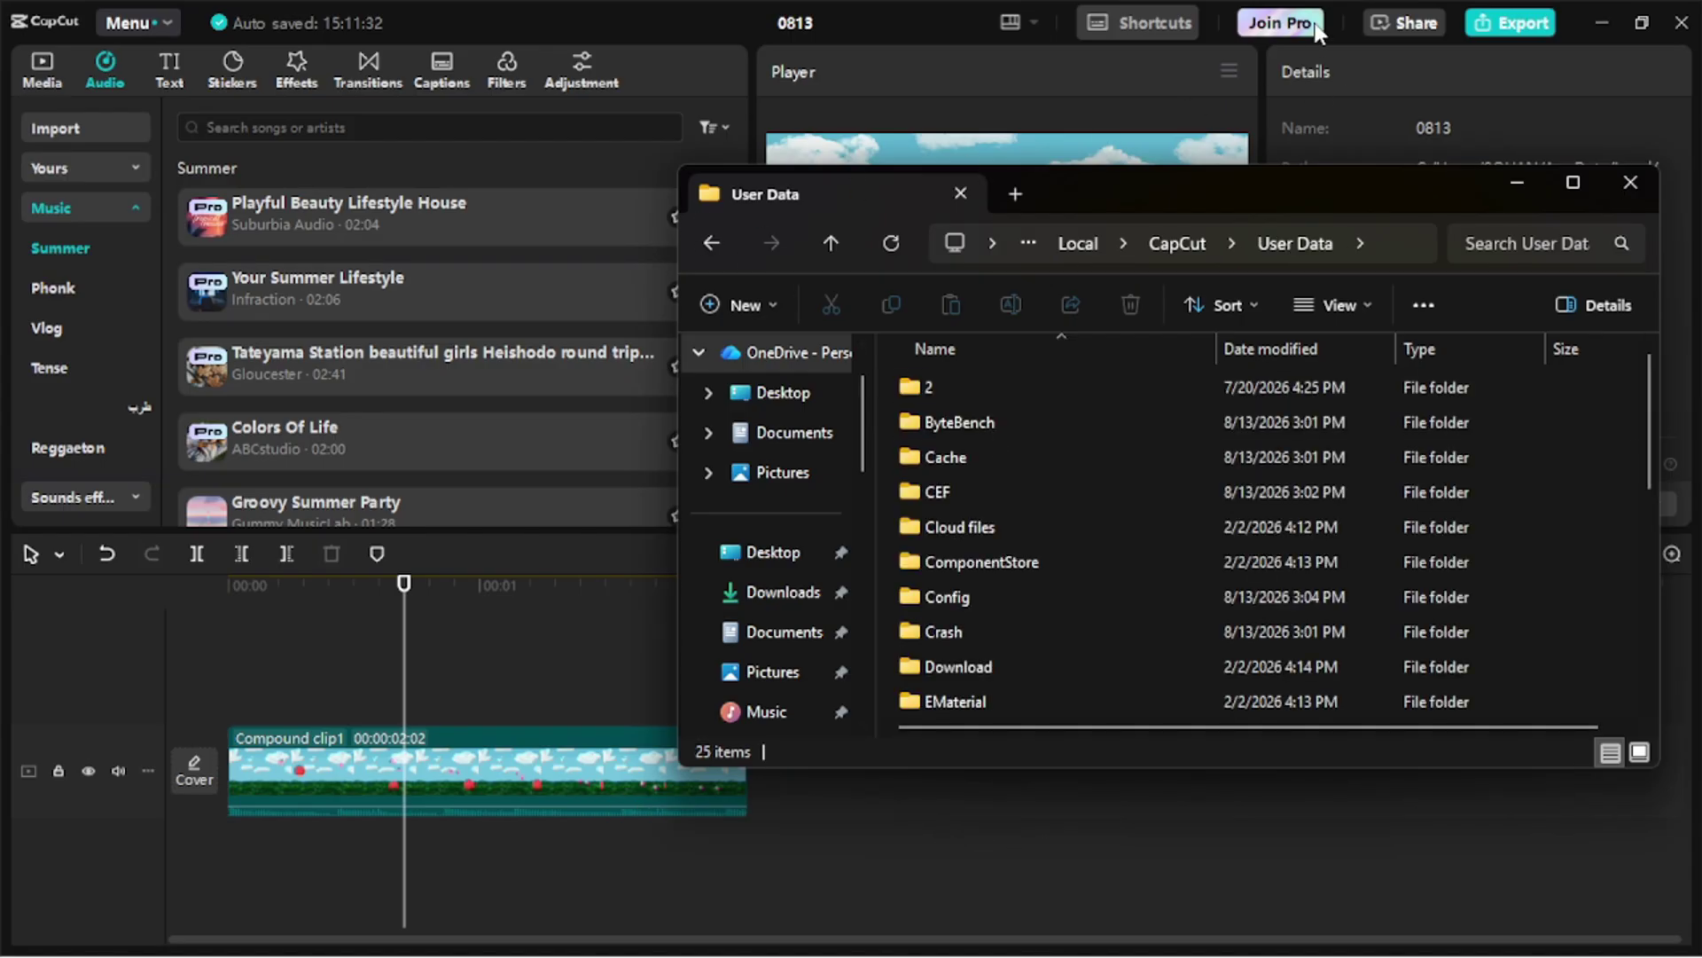
Step: Switch to CapCut to show the project's imported media, then return to the User Data folder in File Explorer
{"action": "left_click", "coordinate": [892, 8]}
{"action": "left_click", "coordinate": [34, 73]}
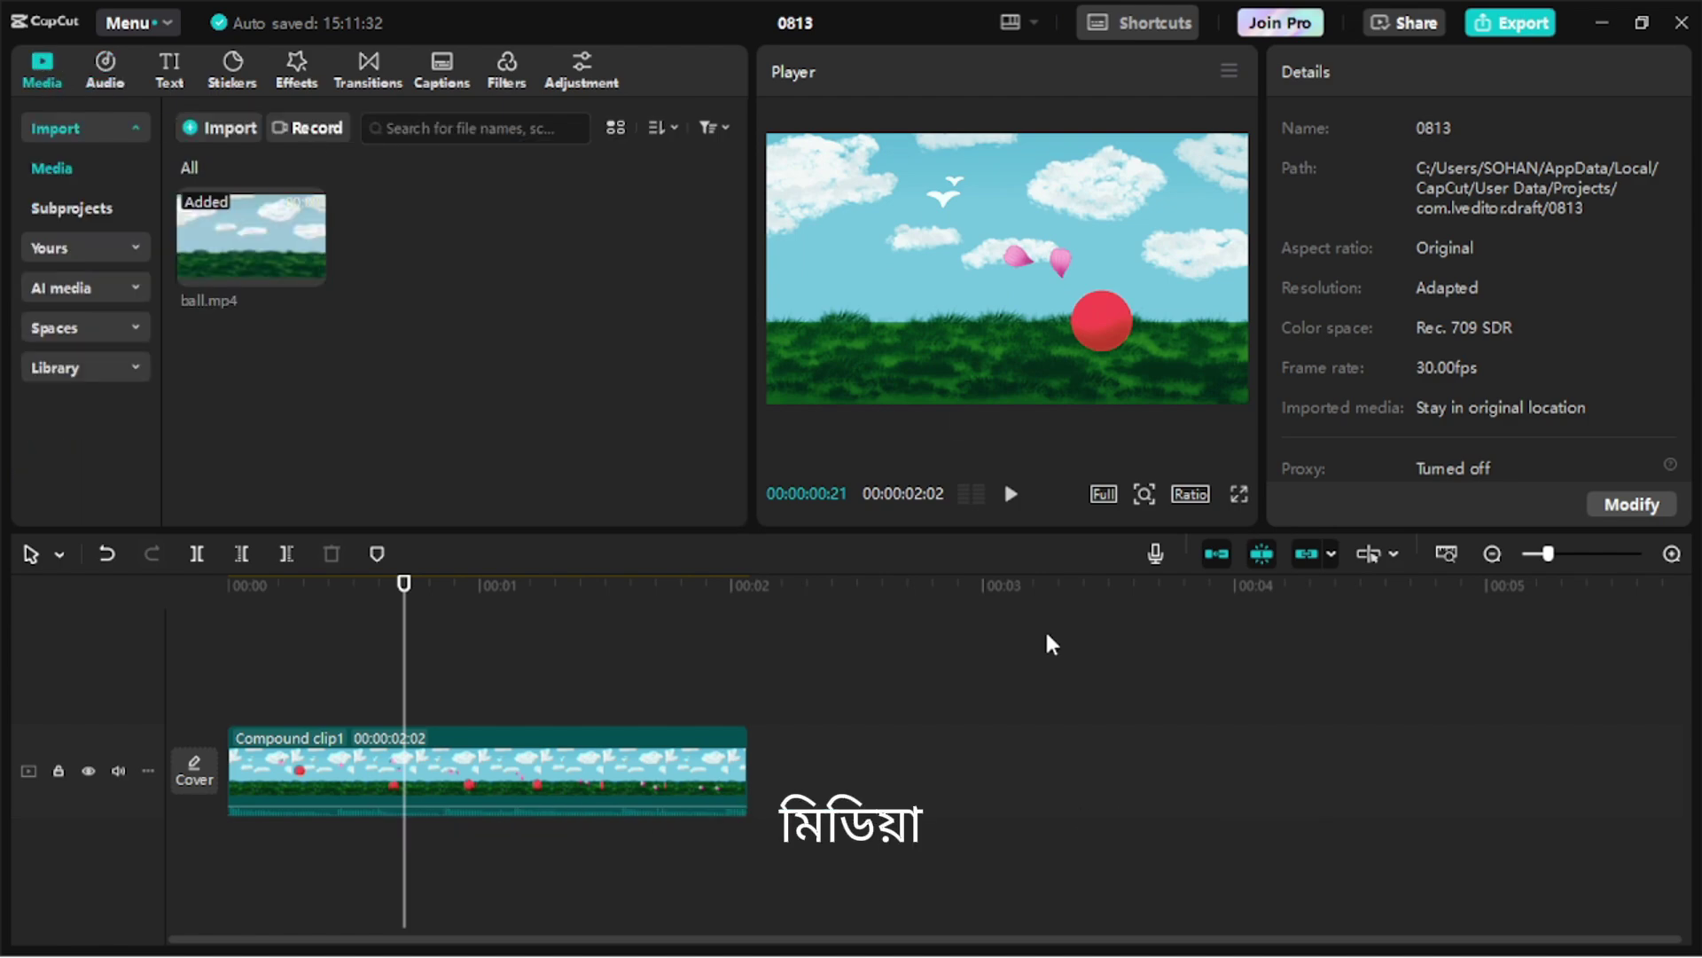
{"action": "mouse_move", "coordinate": [1213, 944]}
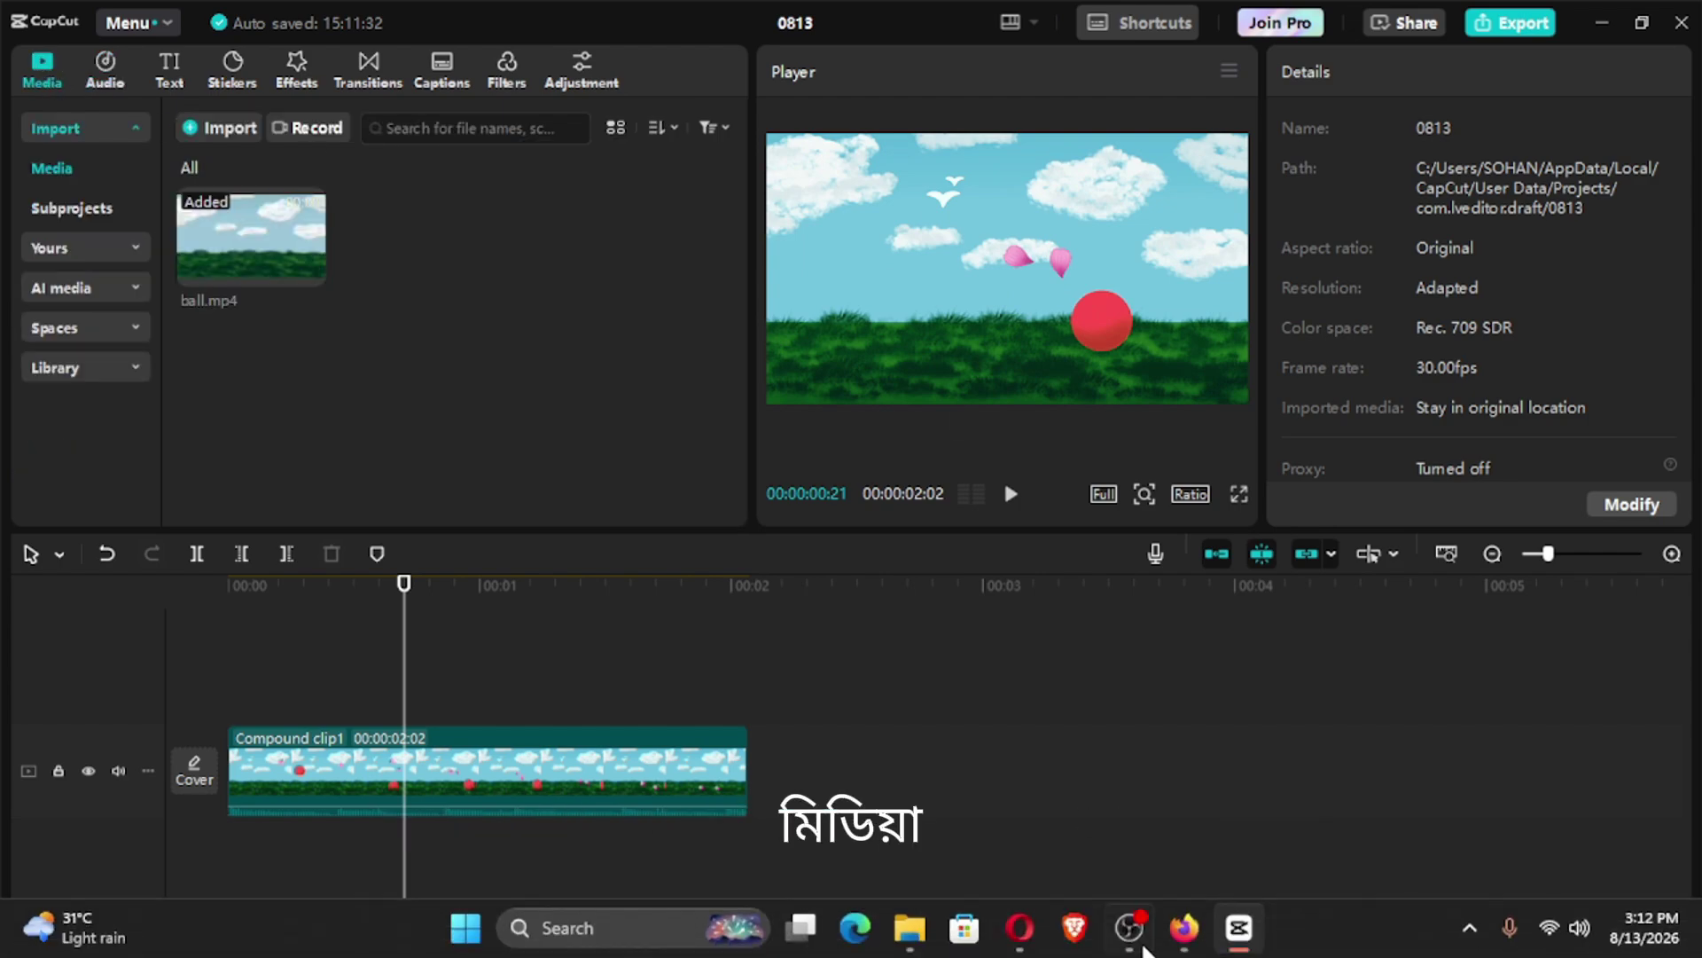
{"action": "left_click", "coordinate": [910, 927]}
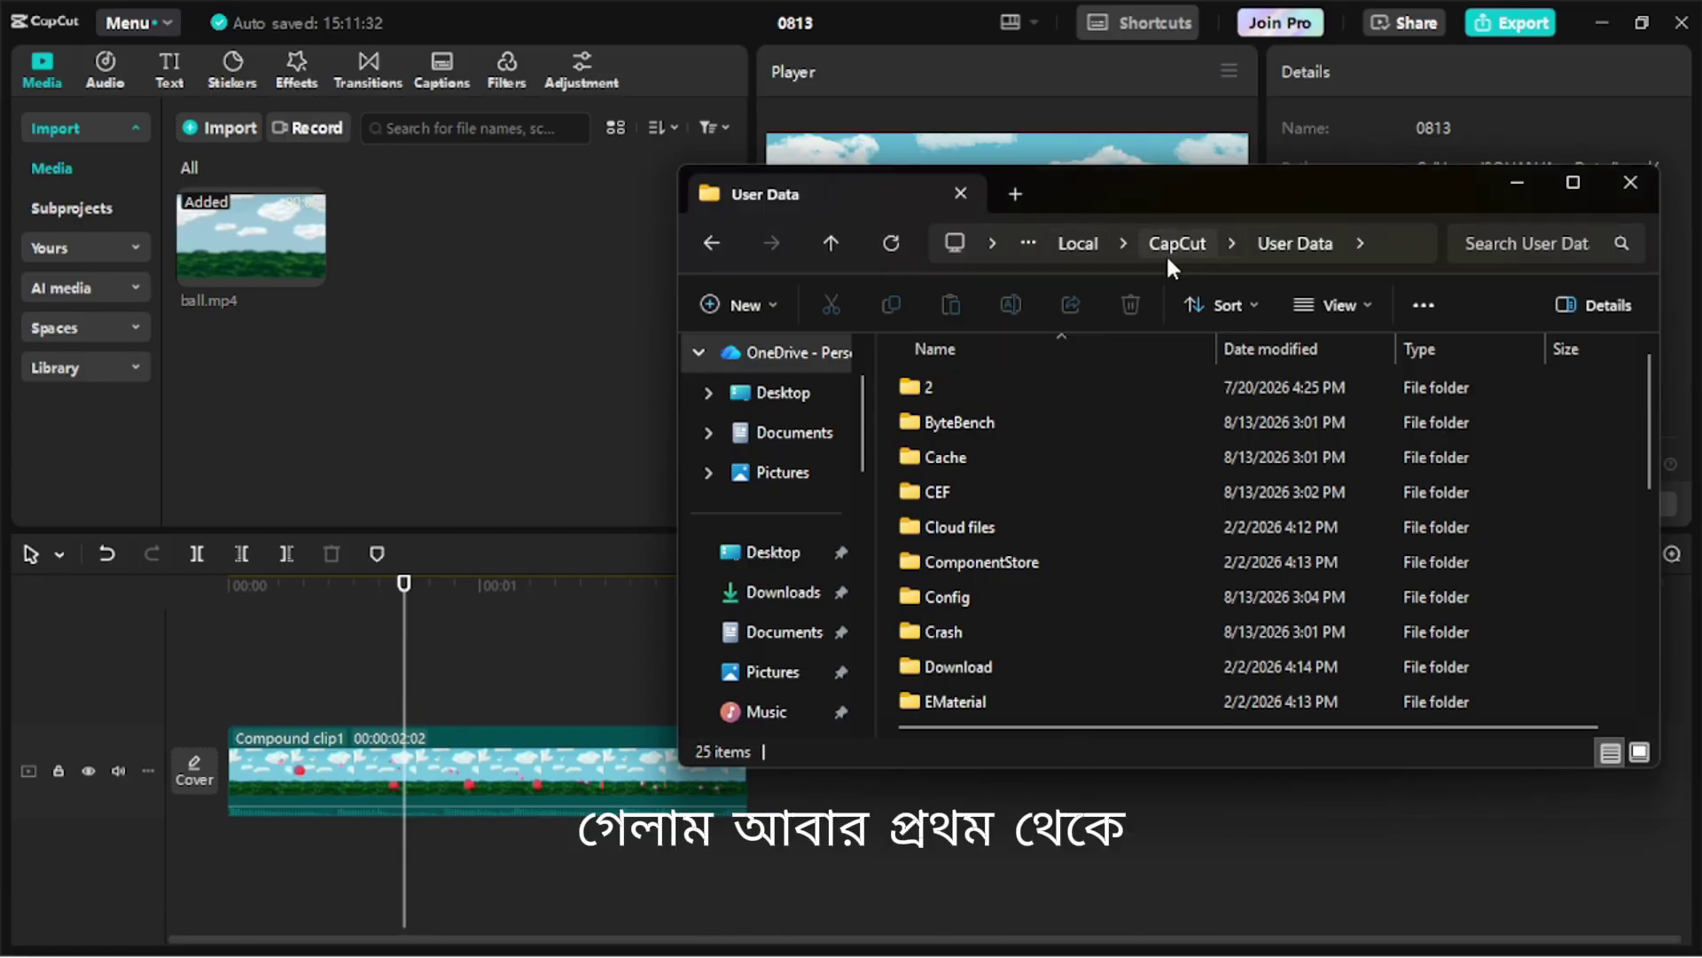
Step: Retrace the folder path from AppData through Local and CapCut to User Data
{"action": "left_click", "coordinate": [1082, 245]}
{"action": "left_click", "coordinate": [1310, 248]}
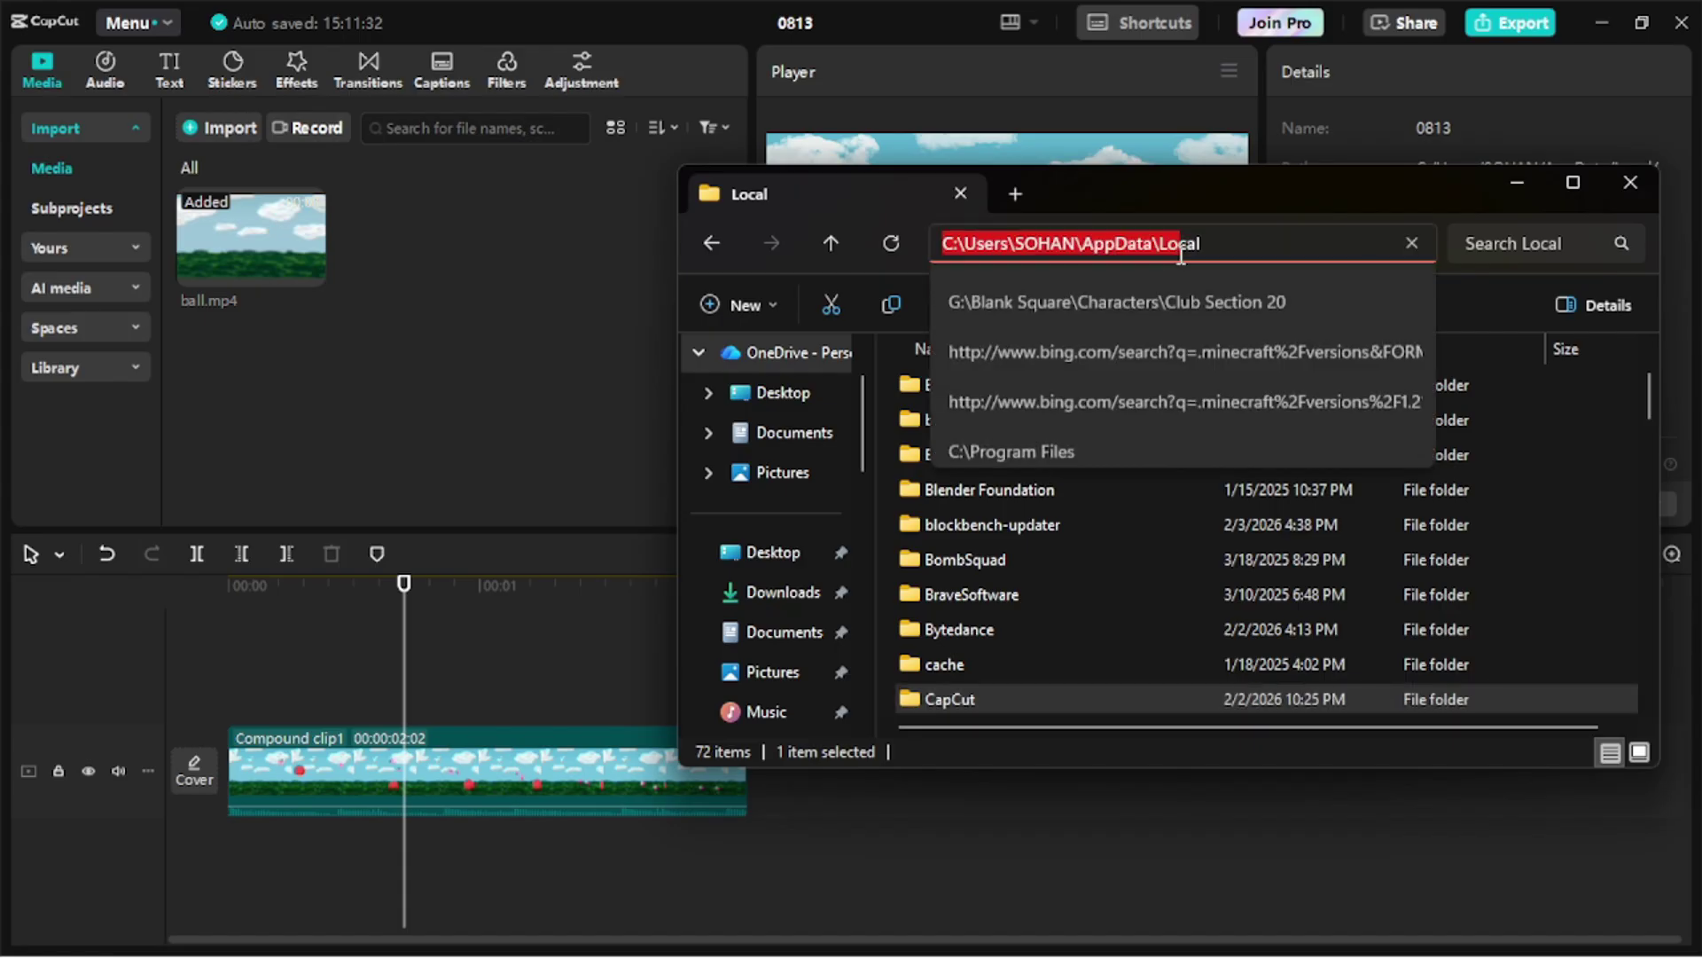
{"action": "left_click", "coordinate": [1474, 283]}
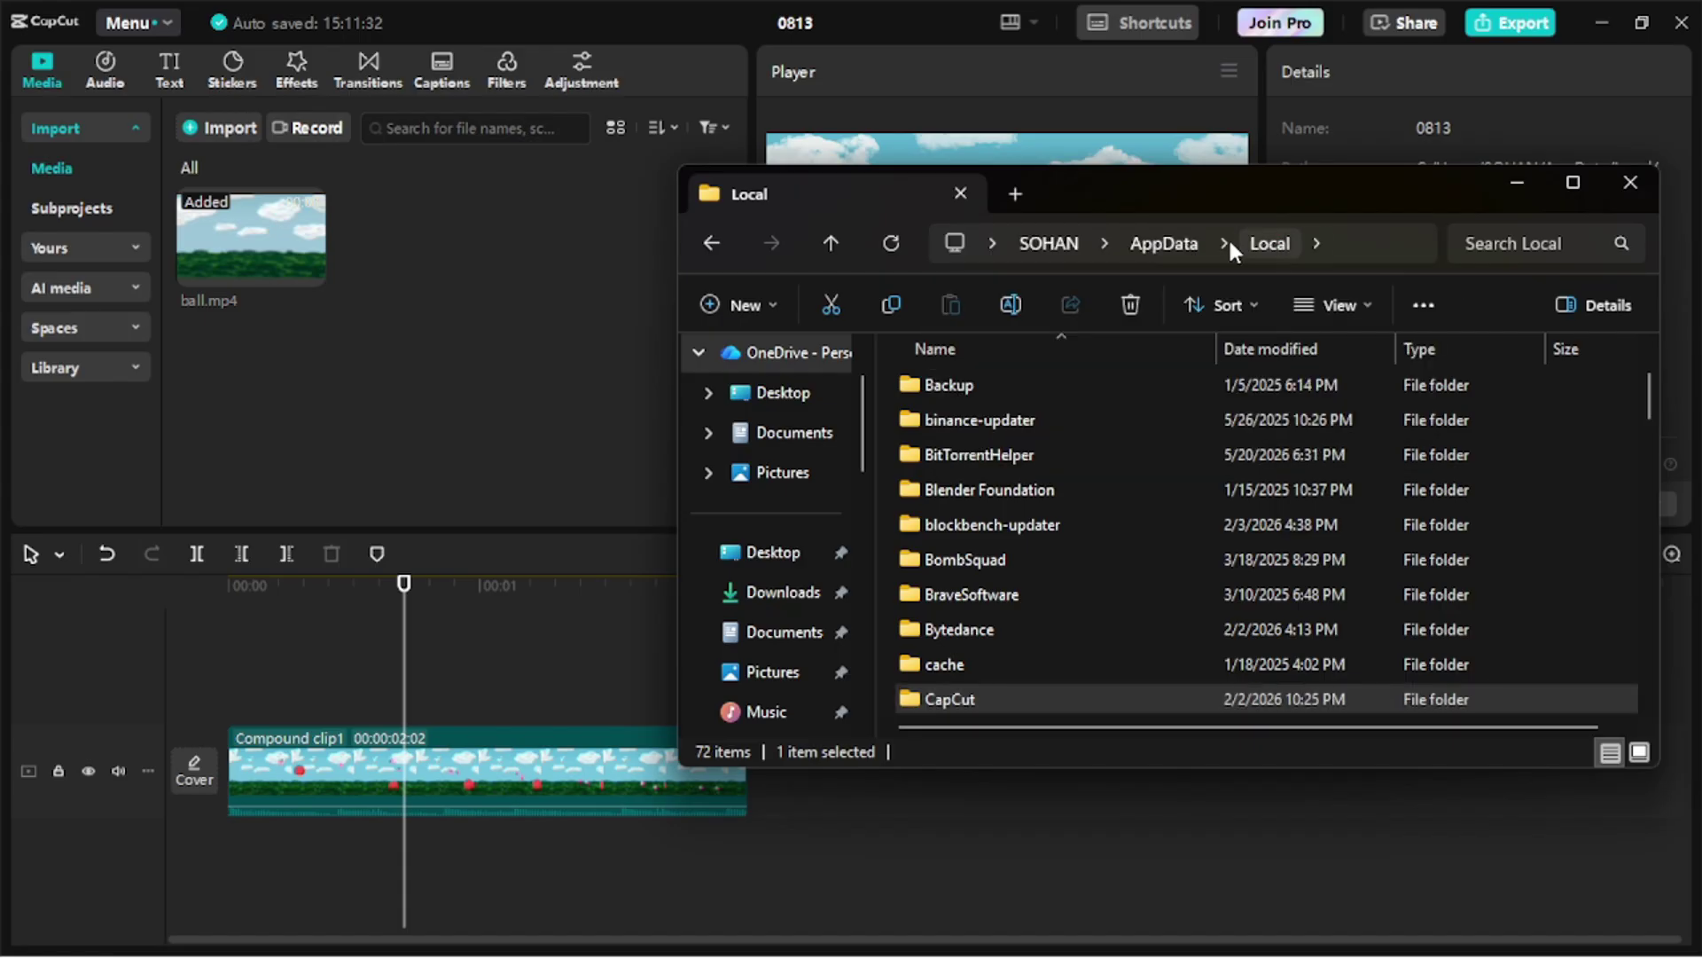
{"action": "left_click", "coordinate": [1160, 241]}
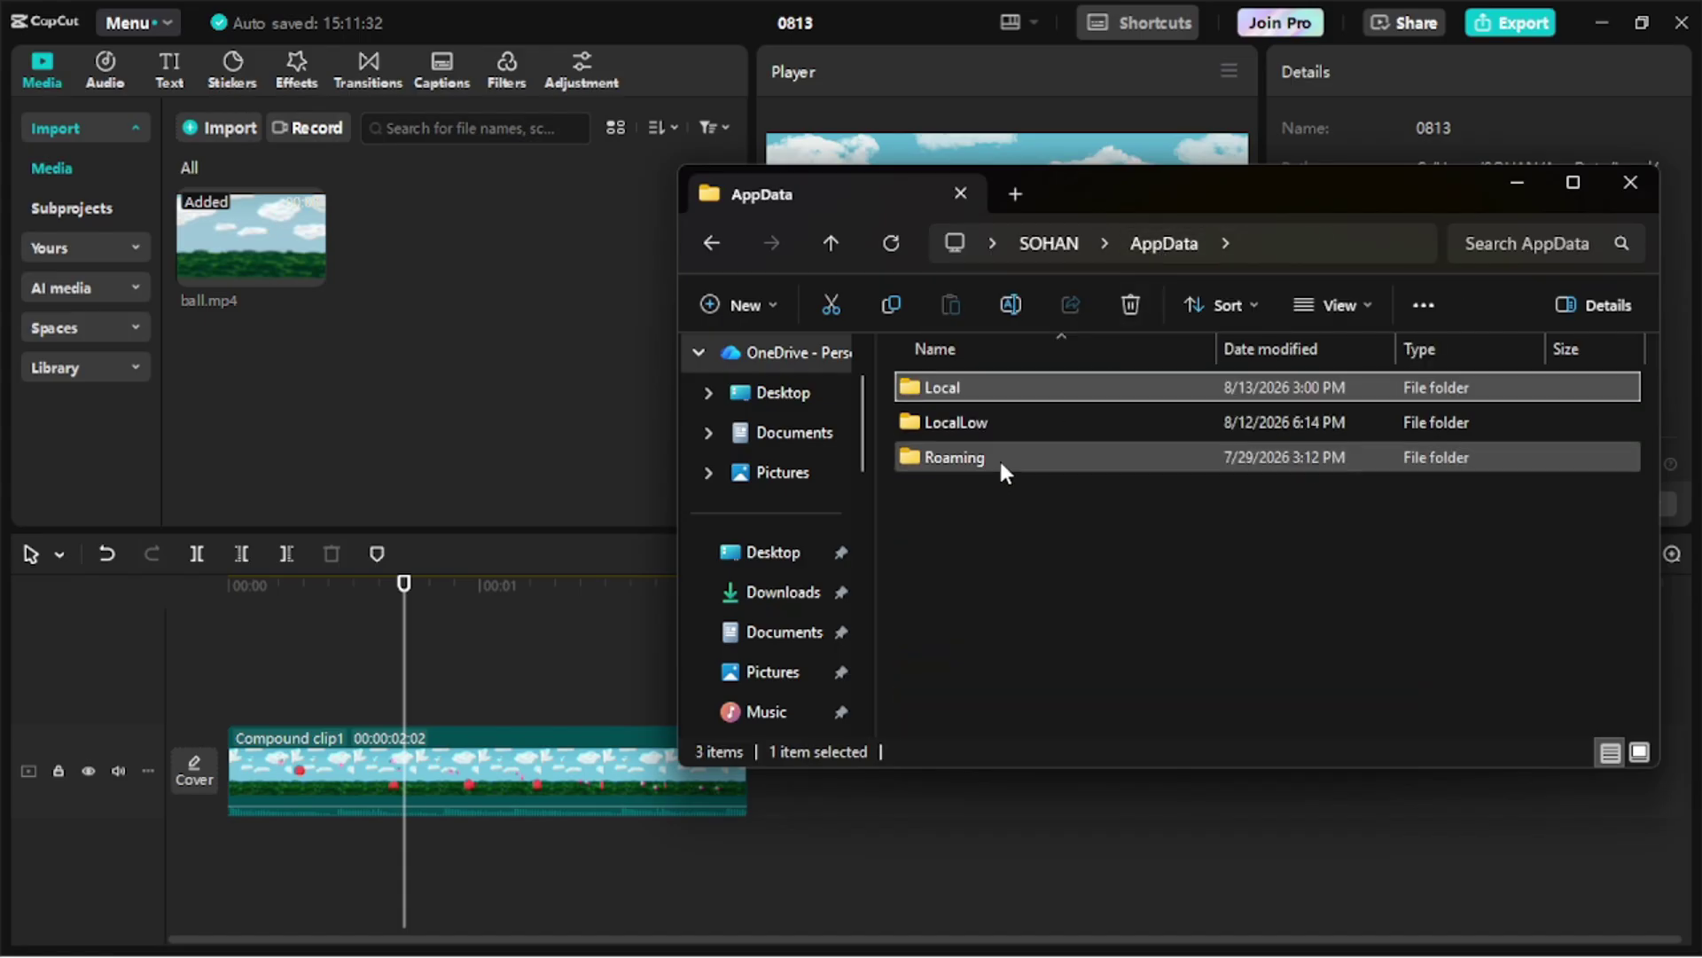
{"action": "double_click", "coordinate": [999, 387]}
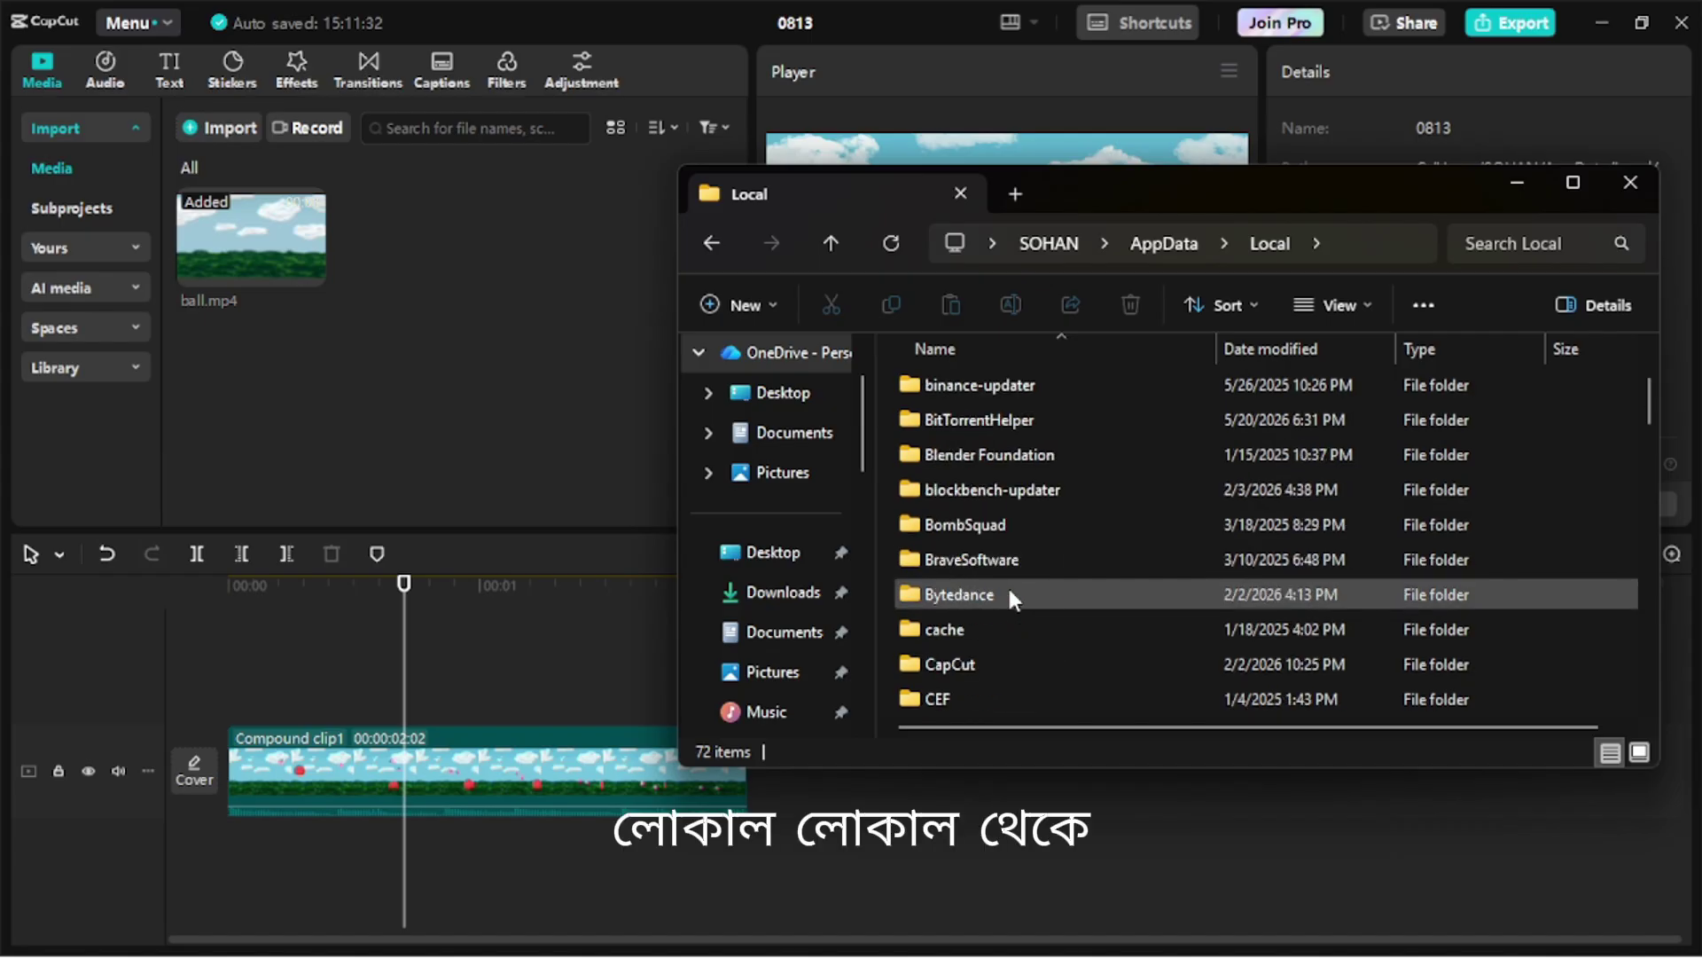
{"action": "double_click", "coordinate": [988, 656]}
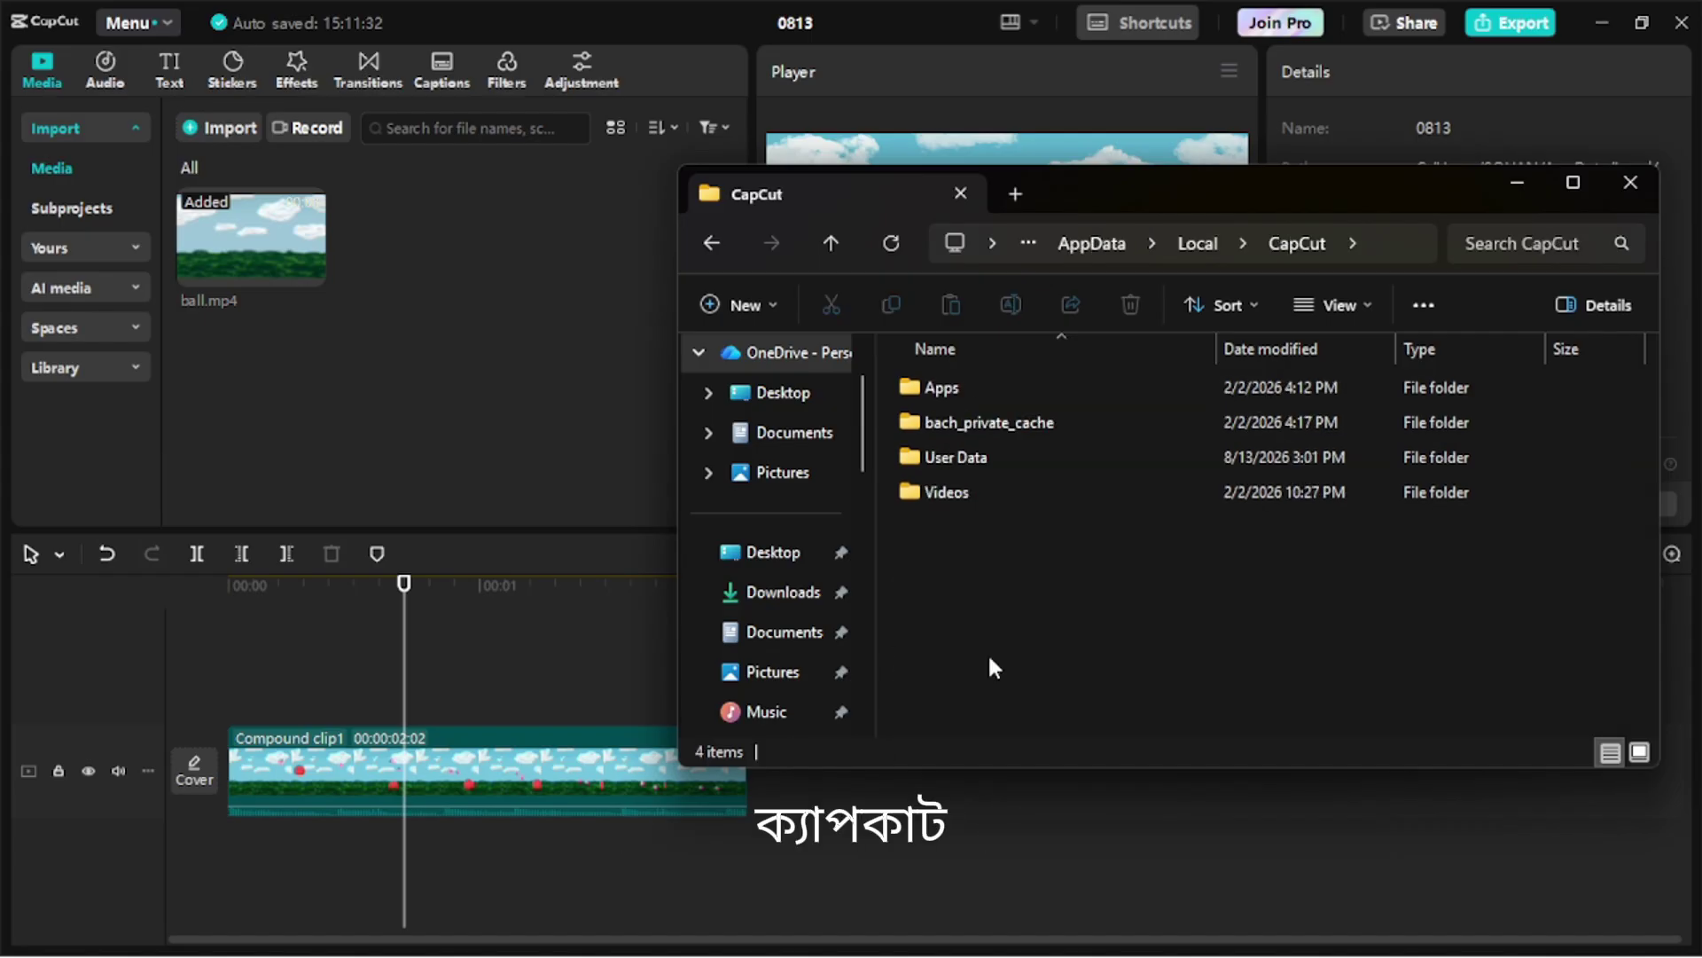
{"action": "double_click", "coordinate": [1000, 457]}
Step: Open the Projects folder inside User Data and enter its com.lveditor.draft folder
{"action": "scroll", "coordinate": [1007, 463], "scroll_direction": "down", "scroll_amount": 2}
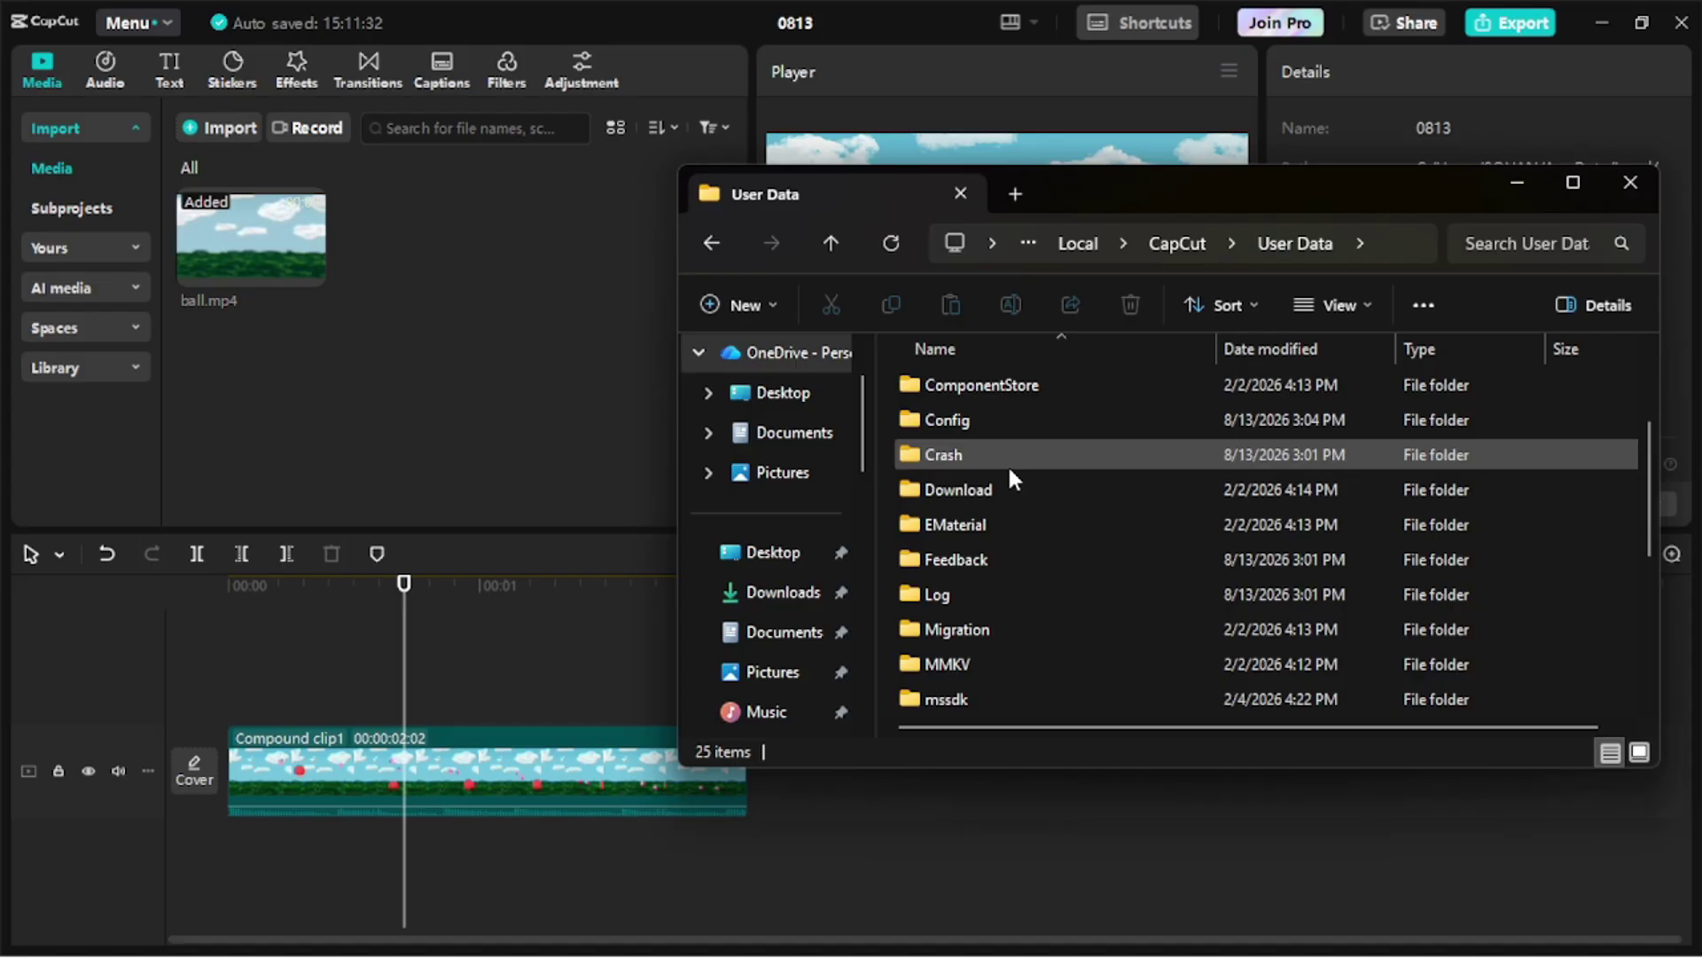
{"action": "scroll", "coordinate": [1009, 469], "scroll_direction": "down", "scroll_amount": 1}
{"action": "scroll", "coordinate": [1009, 496], "scroll_direction": "down", "scroll_amount": 1}
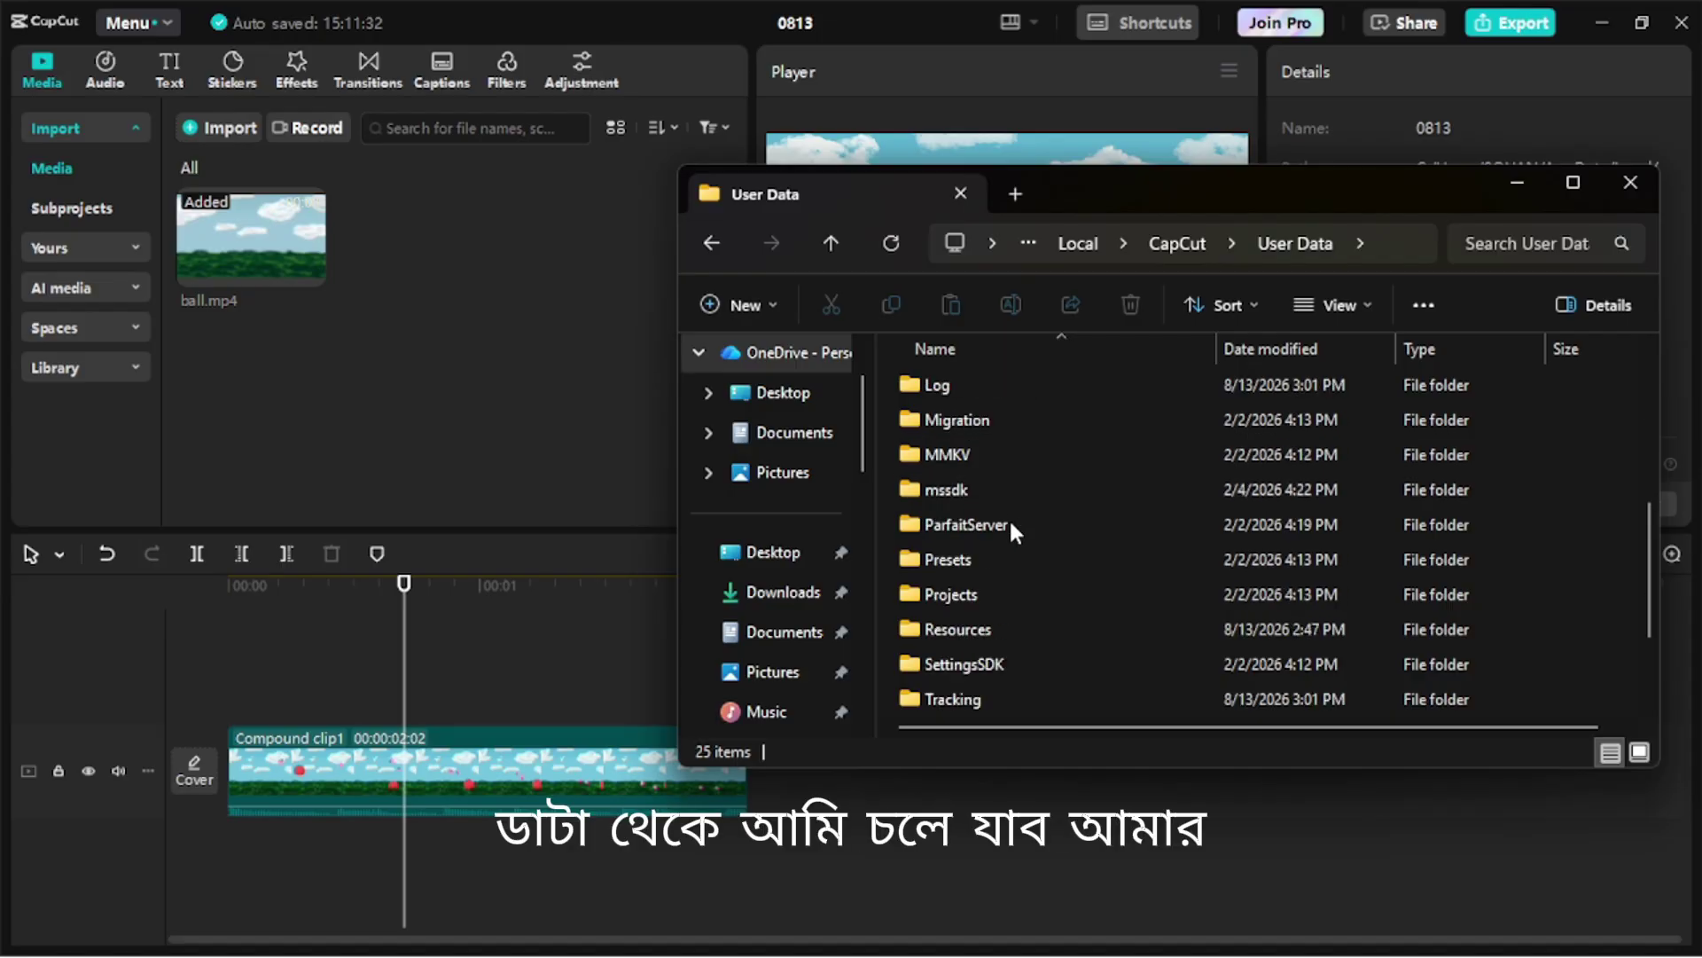
{"action": "double_click", "coordinate": [1006, 594]}
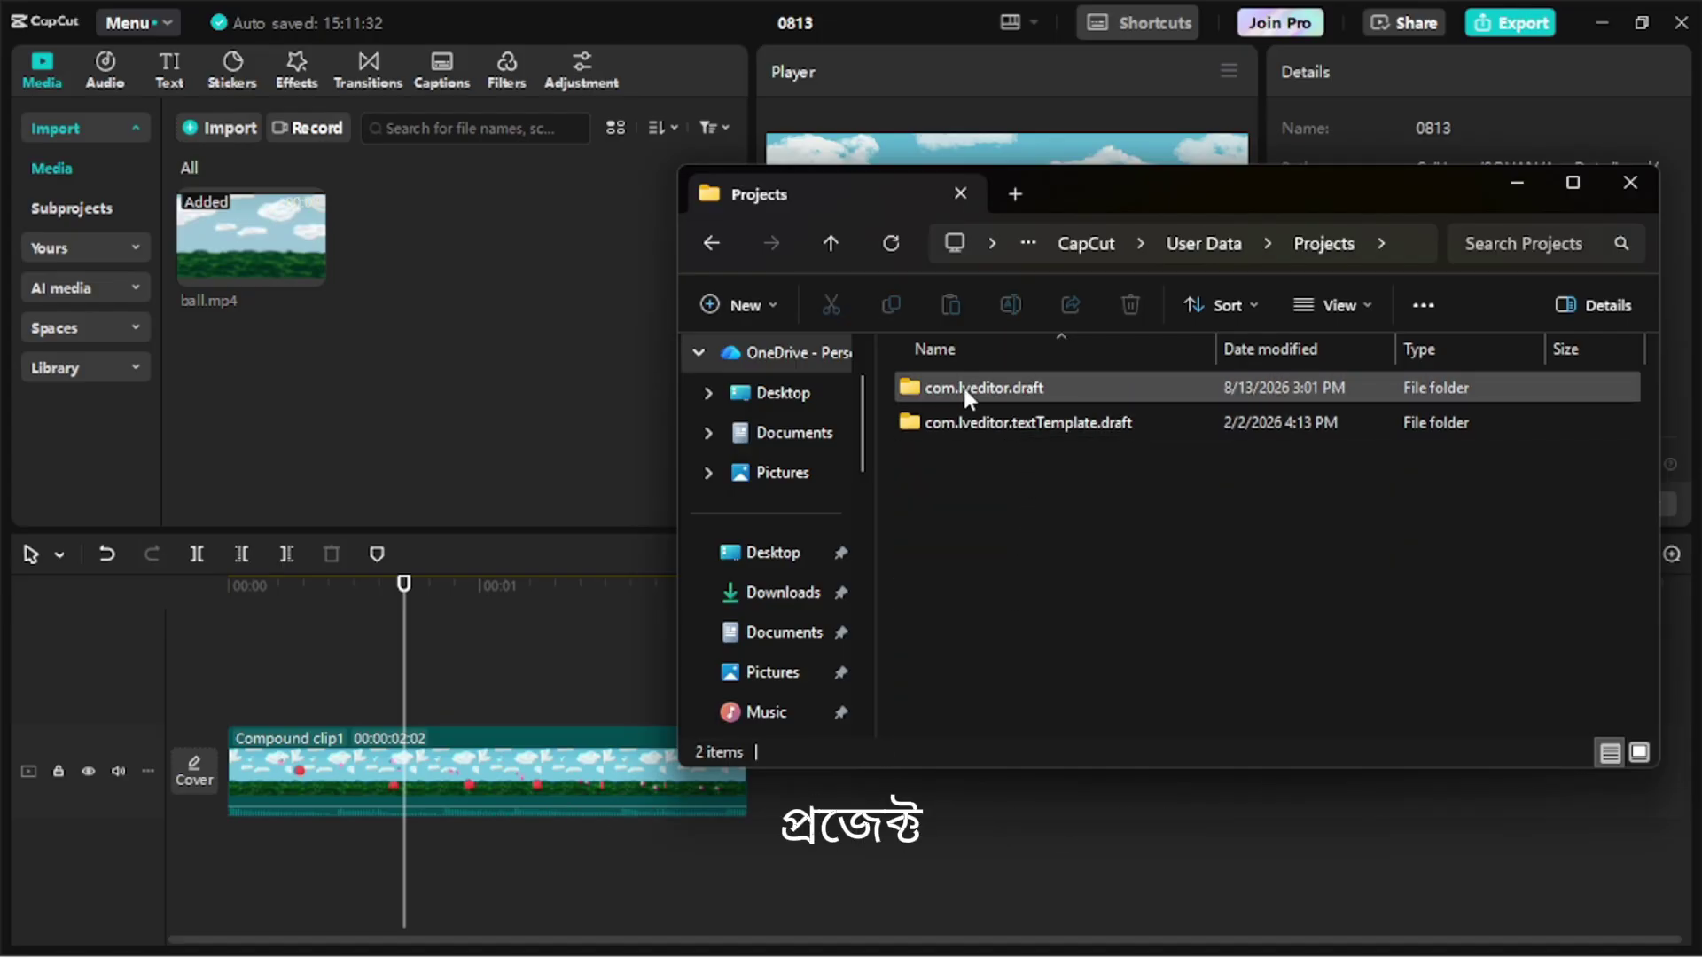
{"action": "mouse_move", "coordinate": [1016, 395]}
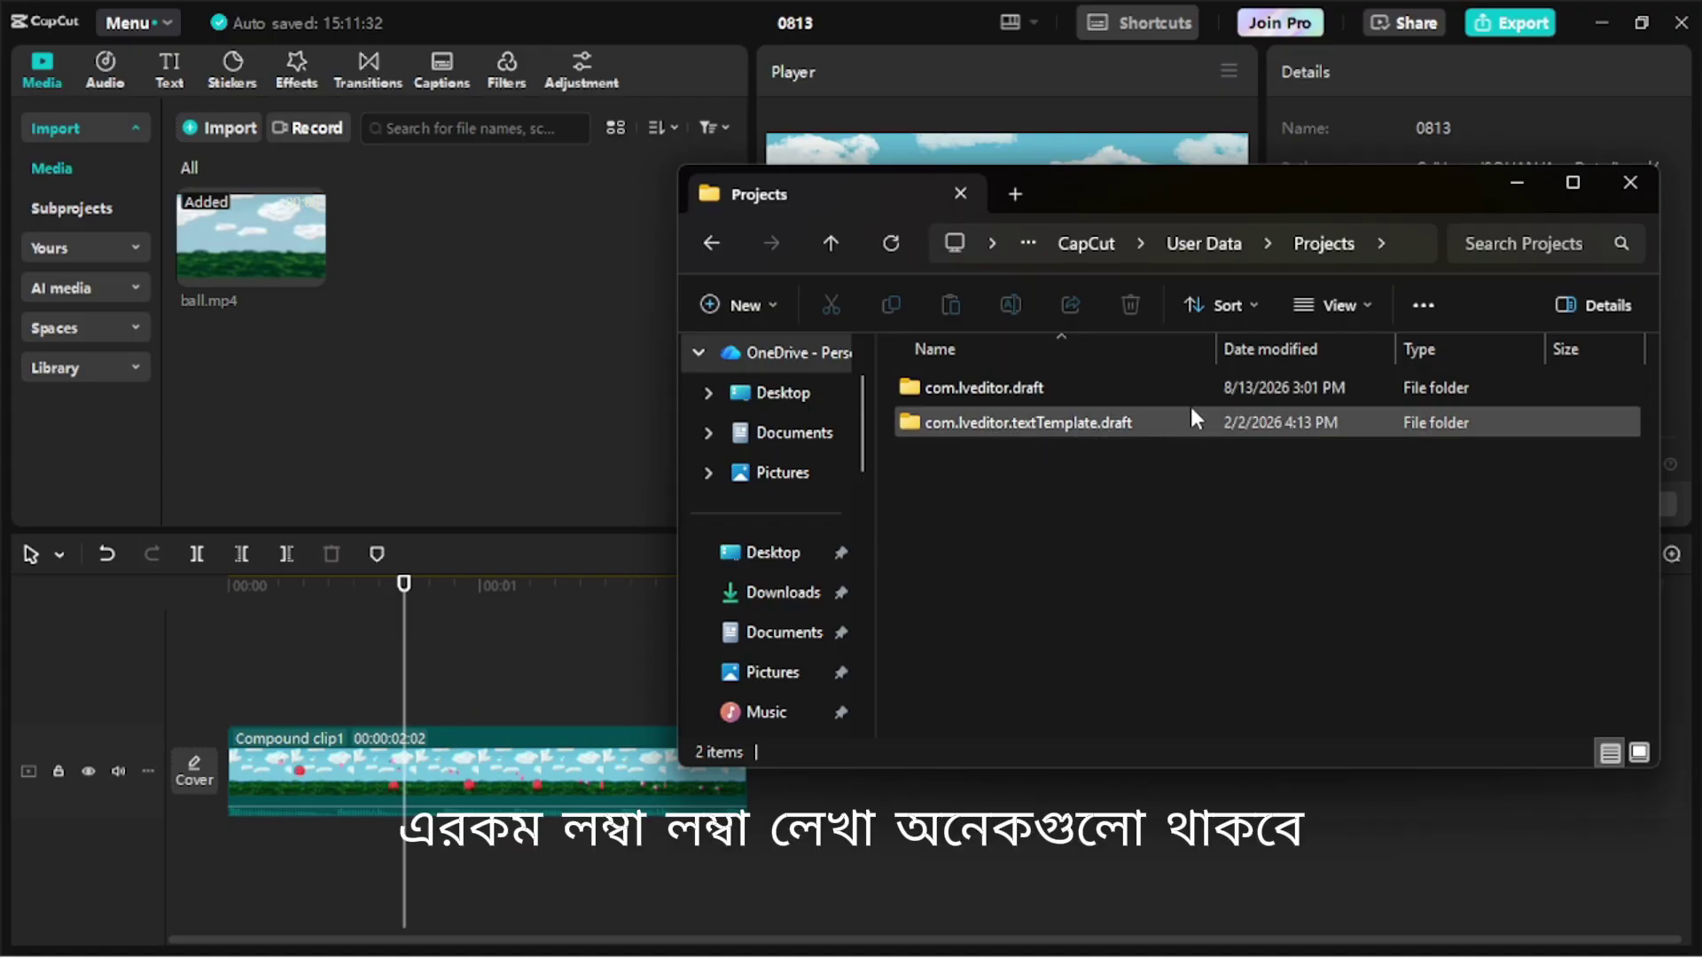
{"action": "double_click", "coordinate": [1064, 386]}
Step: Open the project folder 0813 and go through Resources to its combination folder
{"action": "scroll", "coordinate": [1046, 475], "scroll_direction": "down", "scroll_amount": 1}
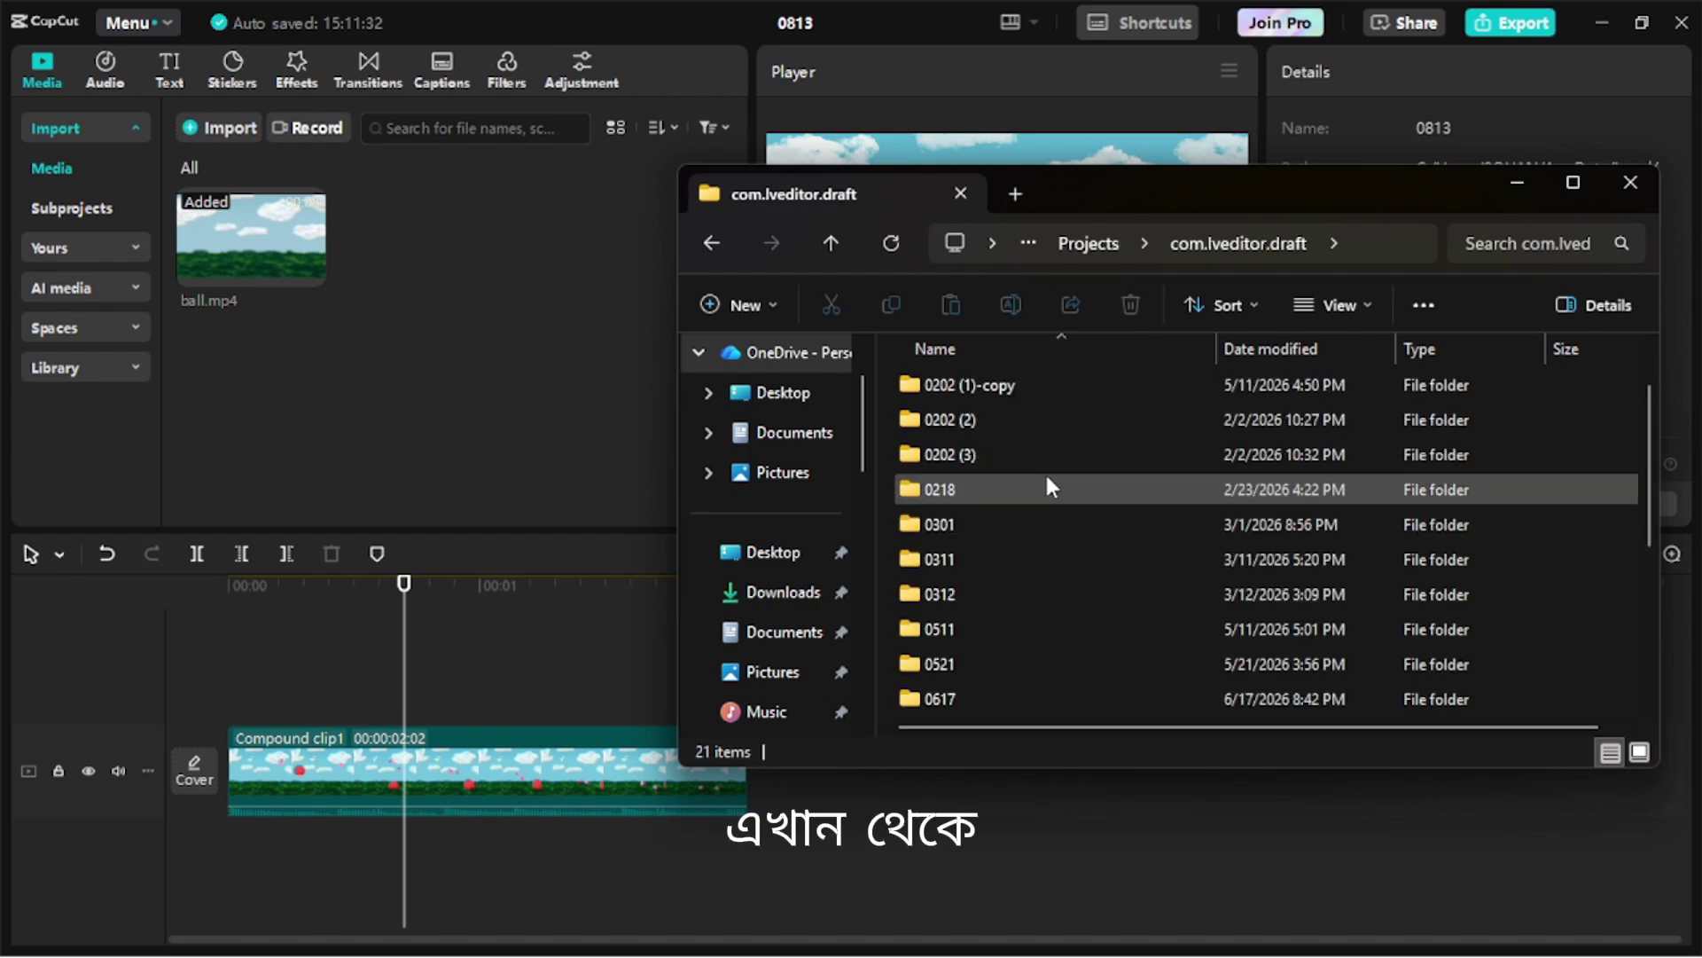
{"action": "scroll", "coordinate": [1047, 479], "scroll_direction": "down", "scroll_amount": 3}
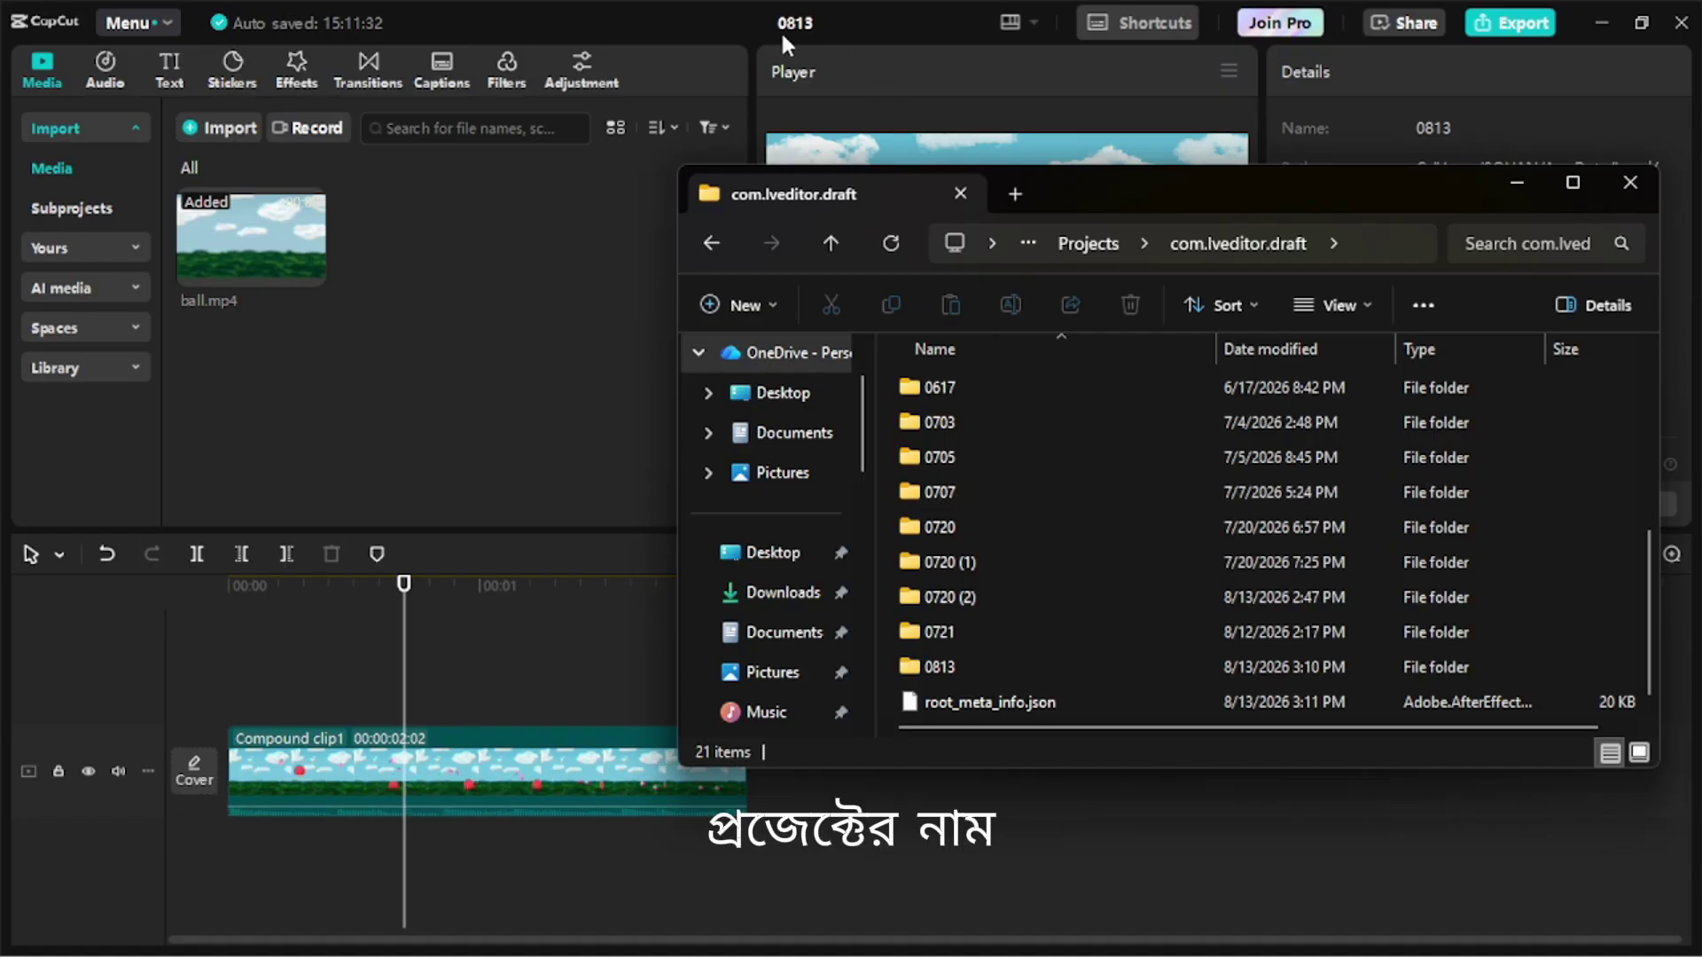
{"action": "double_click", "coordinate": [972, 665]}
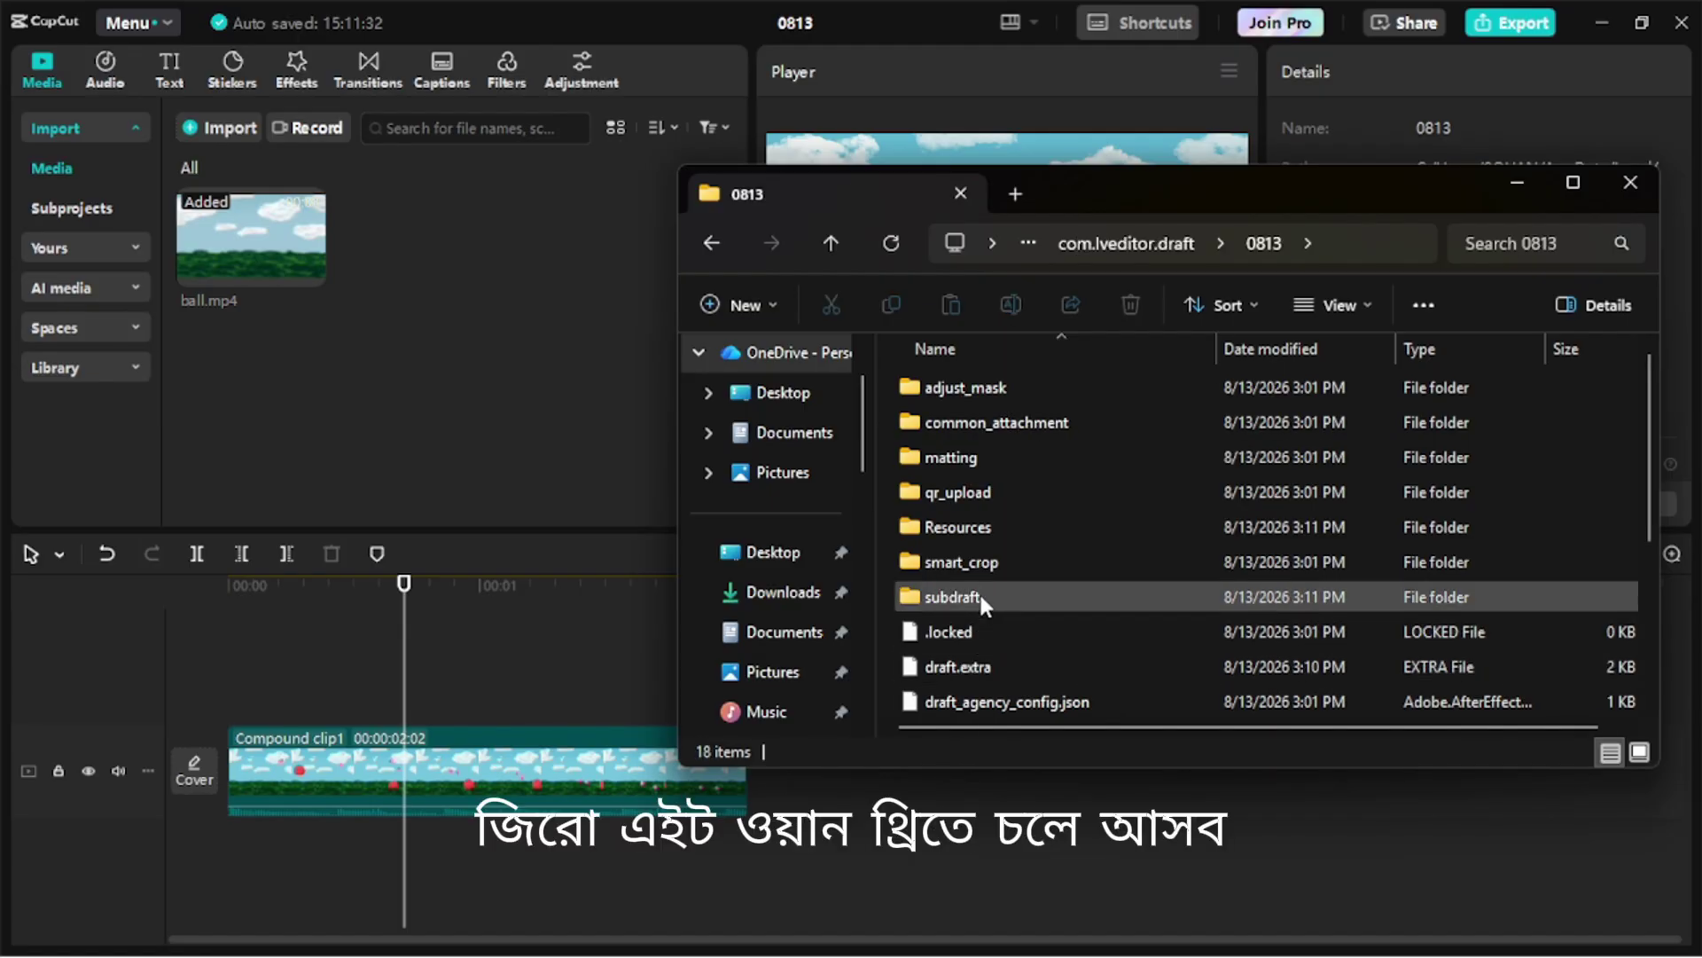
{"action": "double_click", "coordinate": [986, 529]}
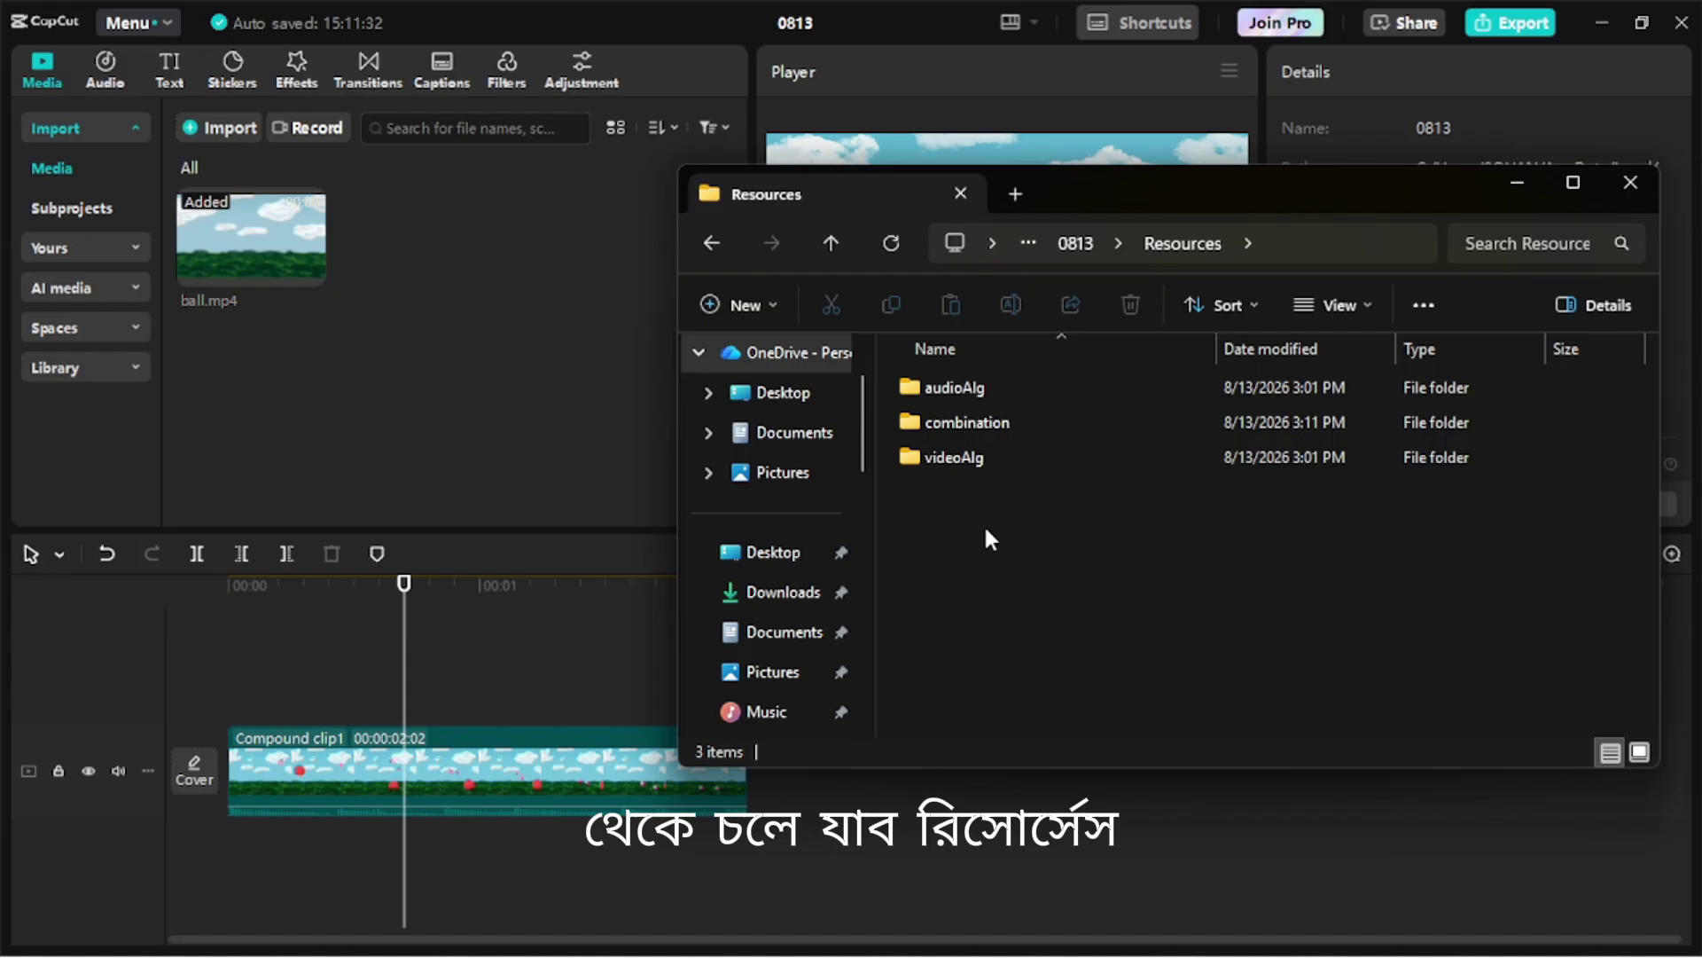
{"action": "double_click", "coordinate": [982, 423]}
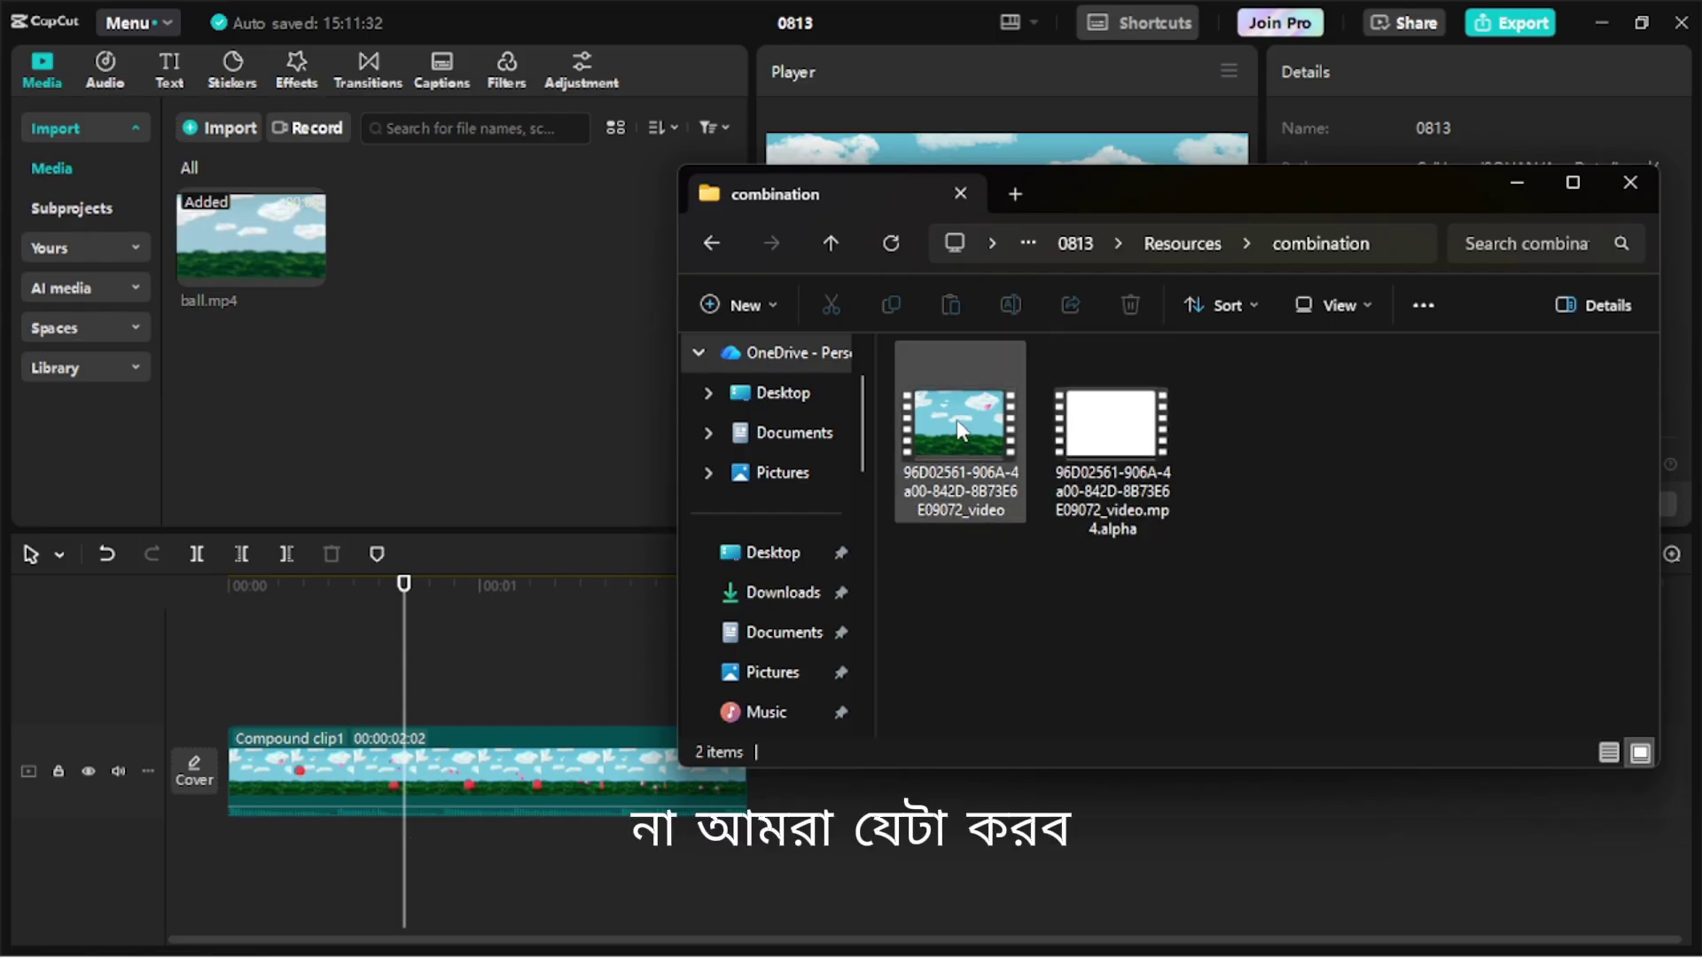
Step: Import the pre-processed video from the combination folder into CapCut's media and replace the timeline's compound clip with it, keeping the original video effect
{"action": "left_click_drag", "start_coordinate": [957, 429], "coordinate": [477, 304]}
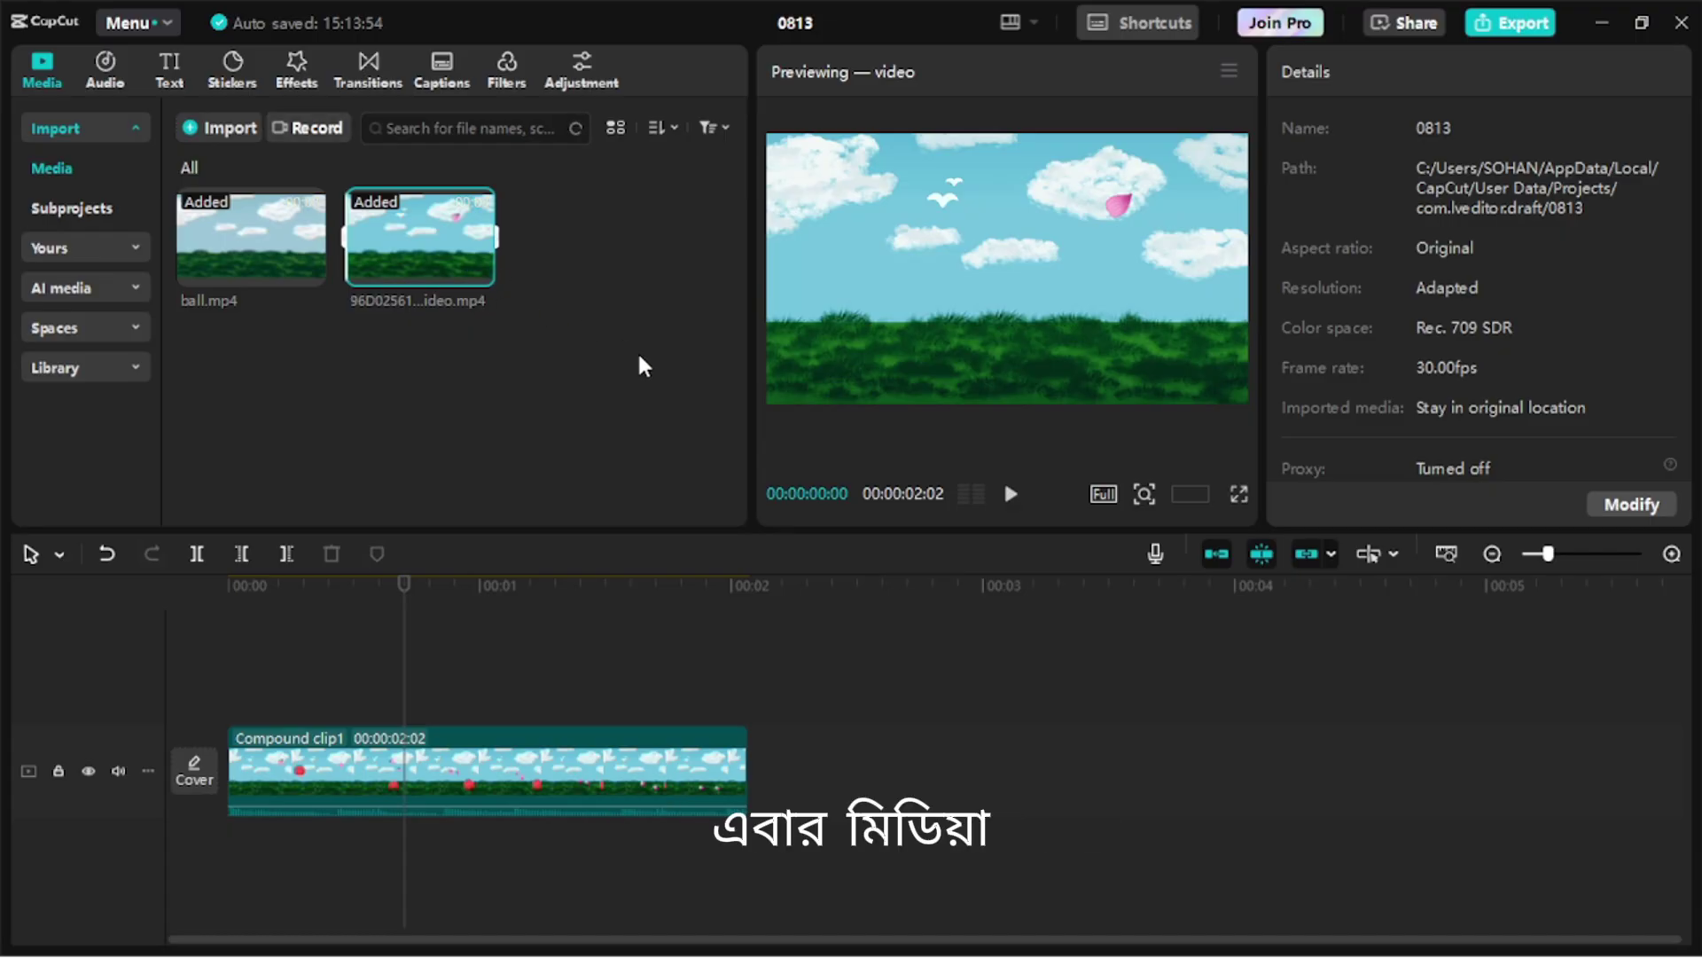
{"action": "left_click_drag", "start_coordinate": [461, 233], "coordinate": [448, 778]}
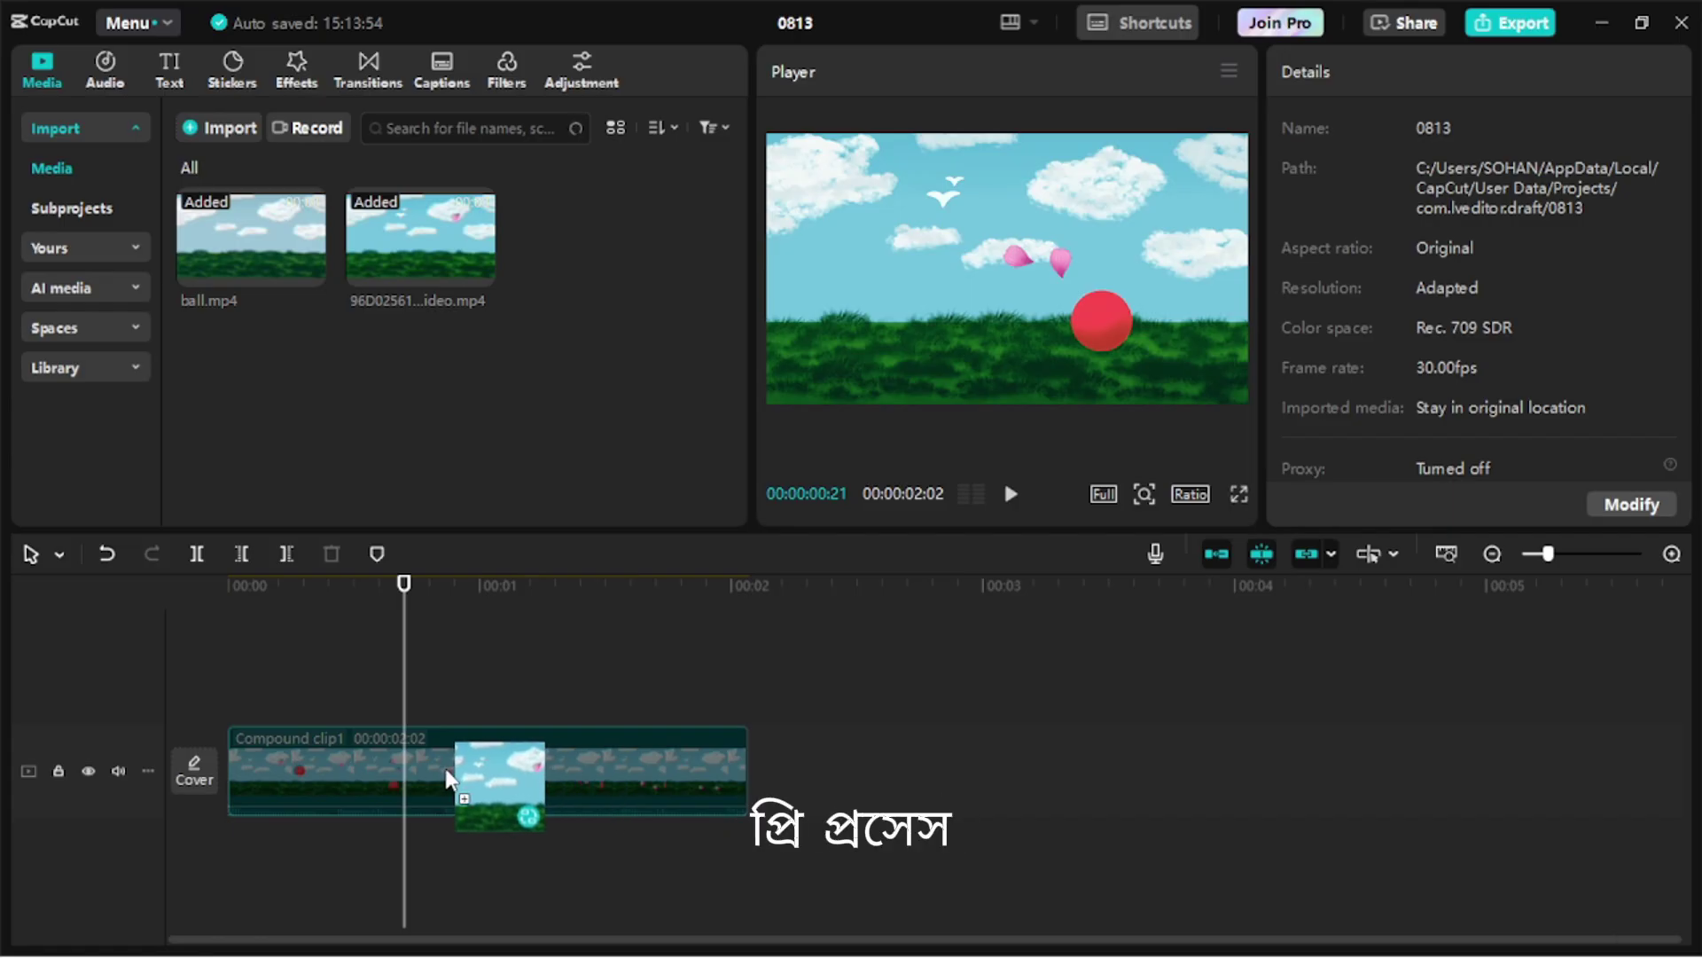
{"action": "left_click_drag", "start_coordinate": [447, 777], "coordinate": [446, 777]}
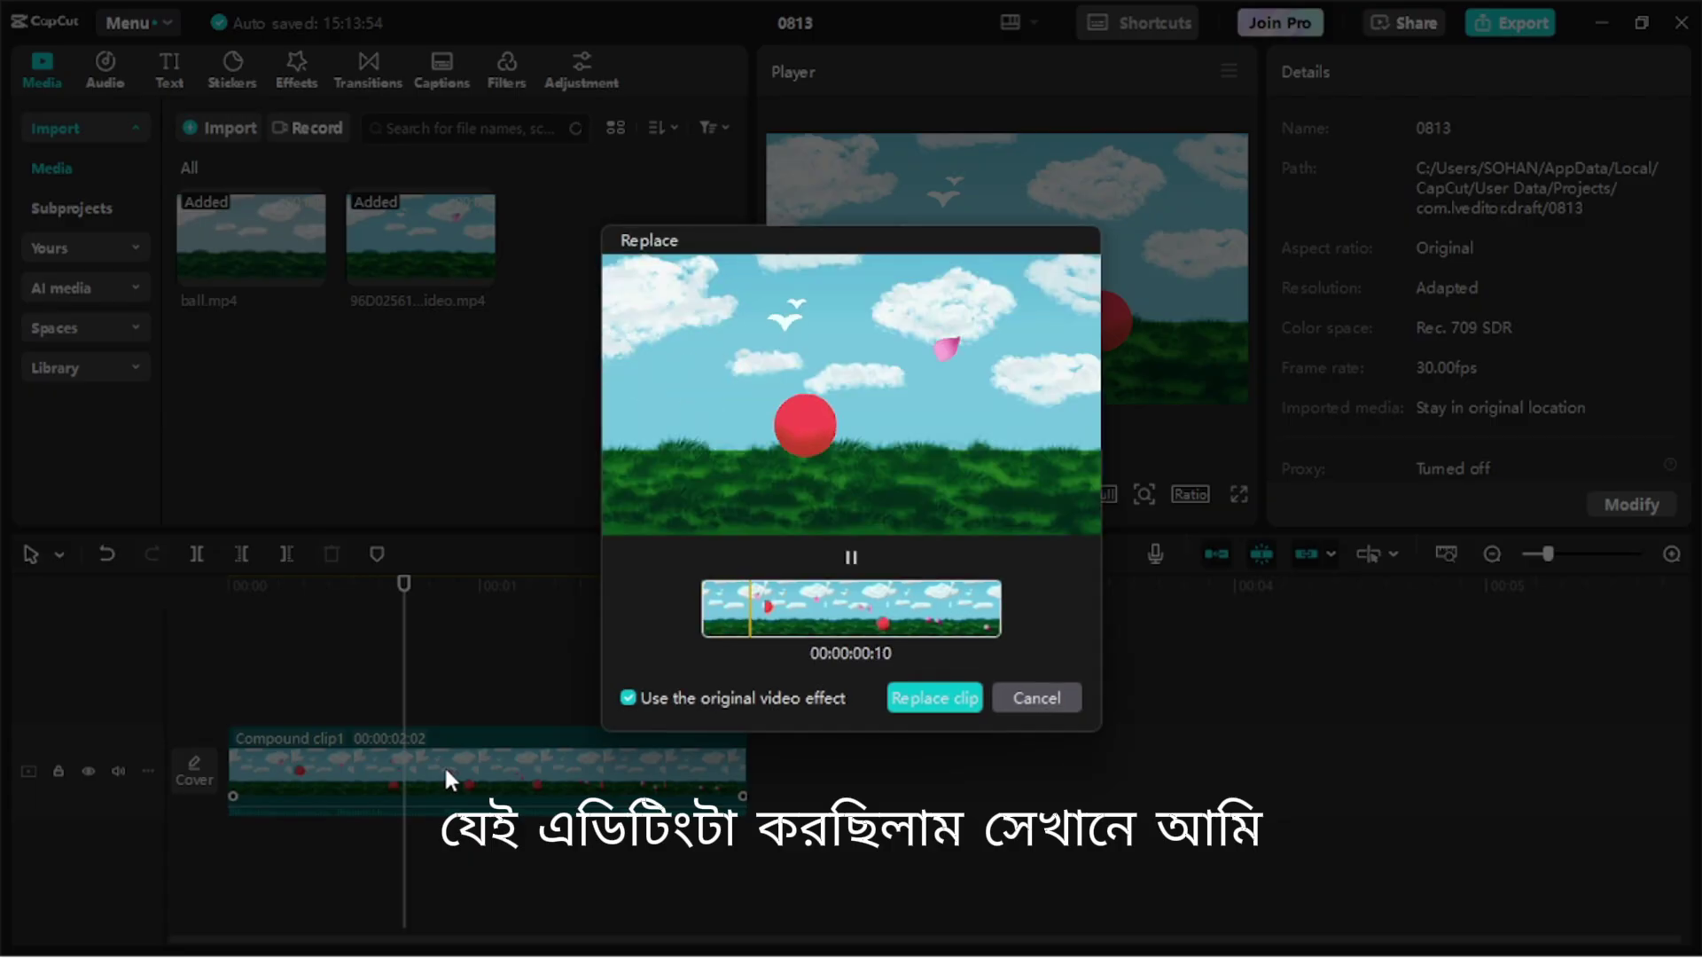
{"action": "left_click", "coordinate": [947, 703]}
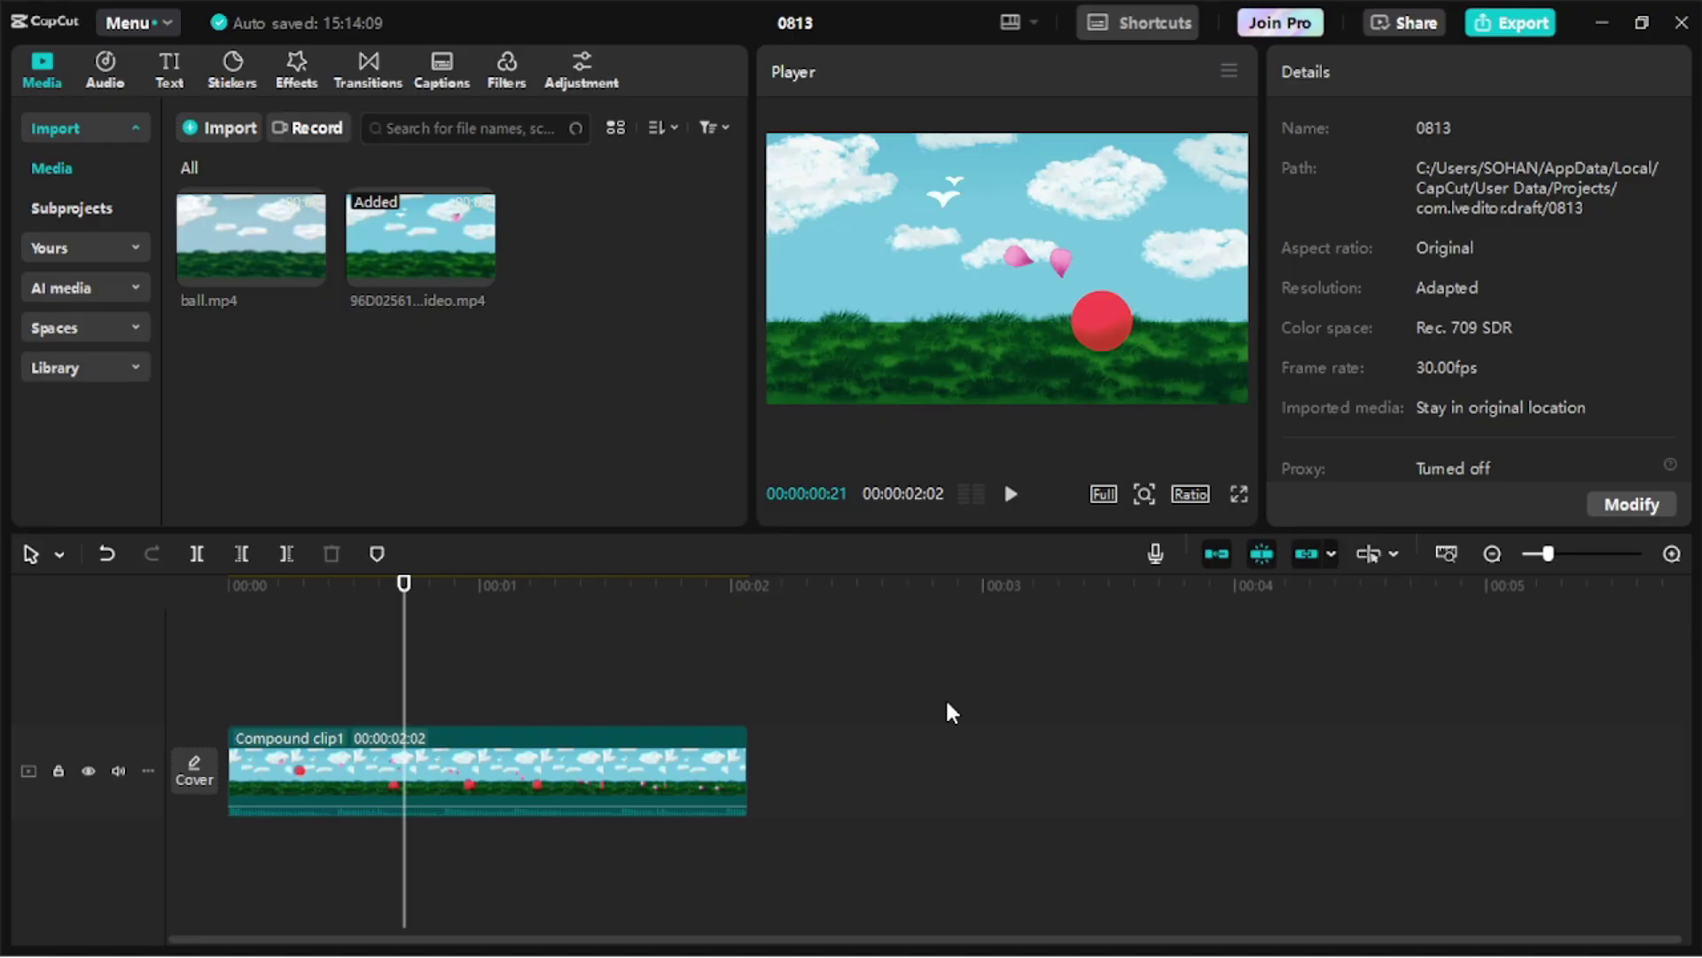
Step: Scrub through the replaced compound clip in the timeline to check its frames
{"action": "left_click", "coordinate": [285, 698]}
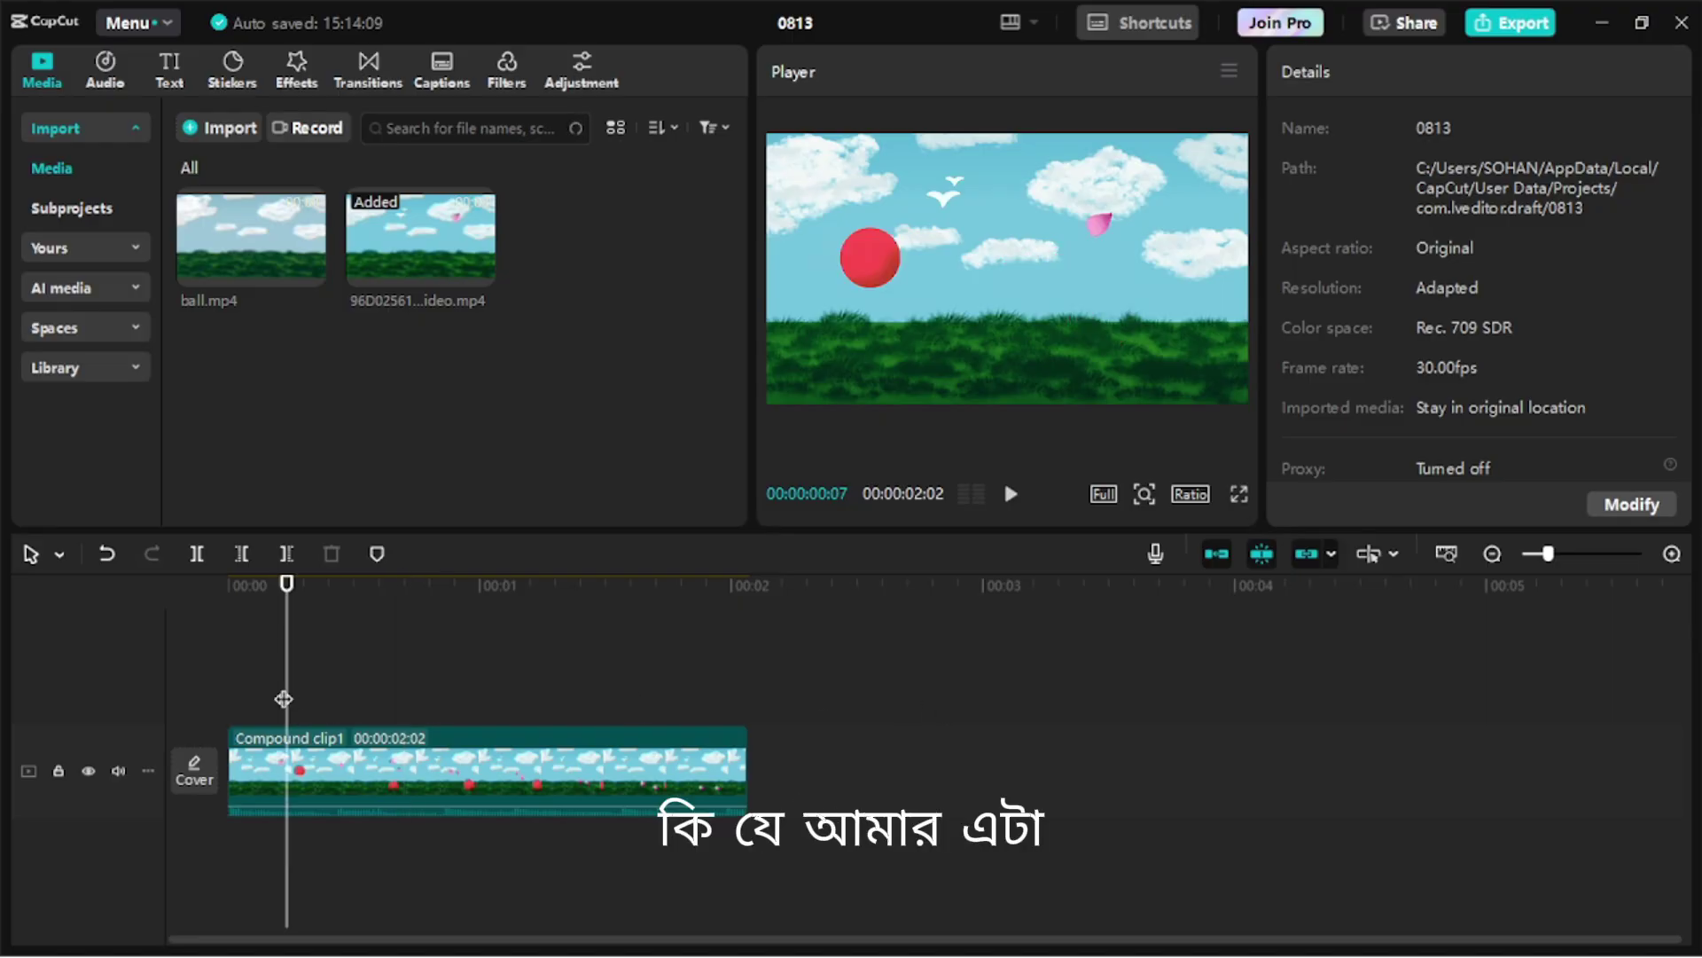
{"action": "left_click_drag", "start_coordinate": [285, 699], "coordinate": [397, 714]}
{"action": "left_click_drag", "start_coordinate": [233, 680], "coordinate": [496, 676]}
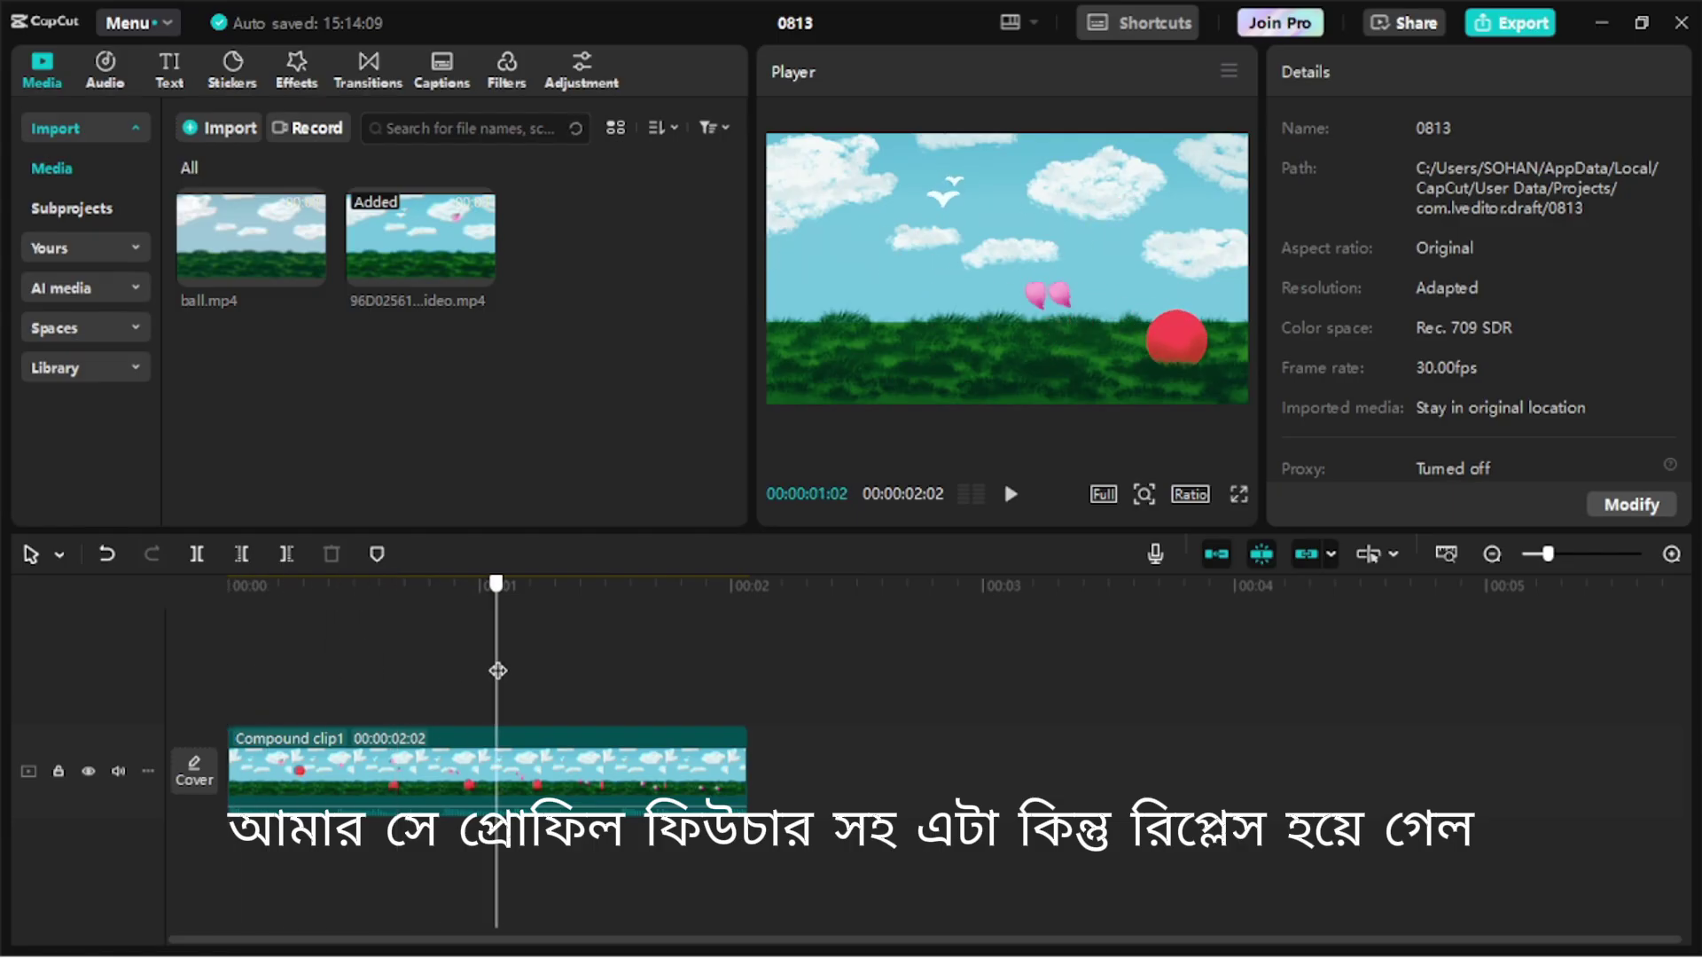
Step: Export the video under the name Edited Ball and dismiss the sharing options
{"action": "left_click", "coordinate": [1531, 25]}
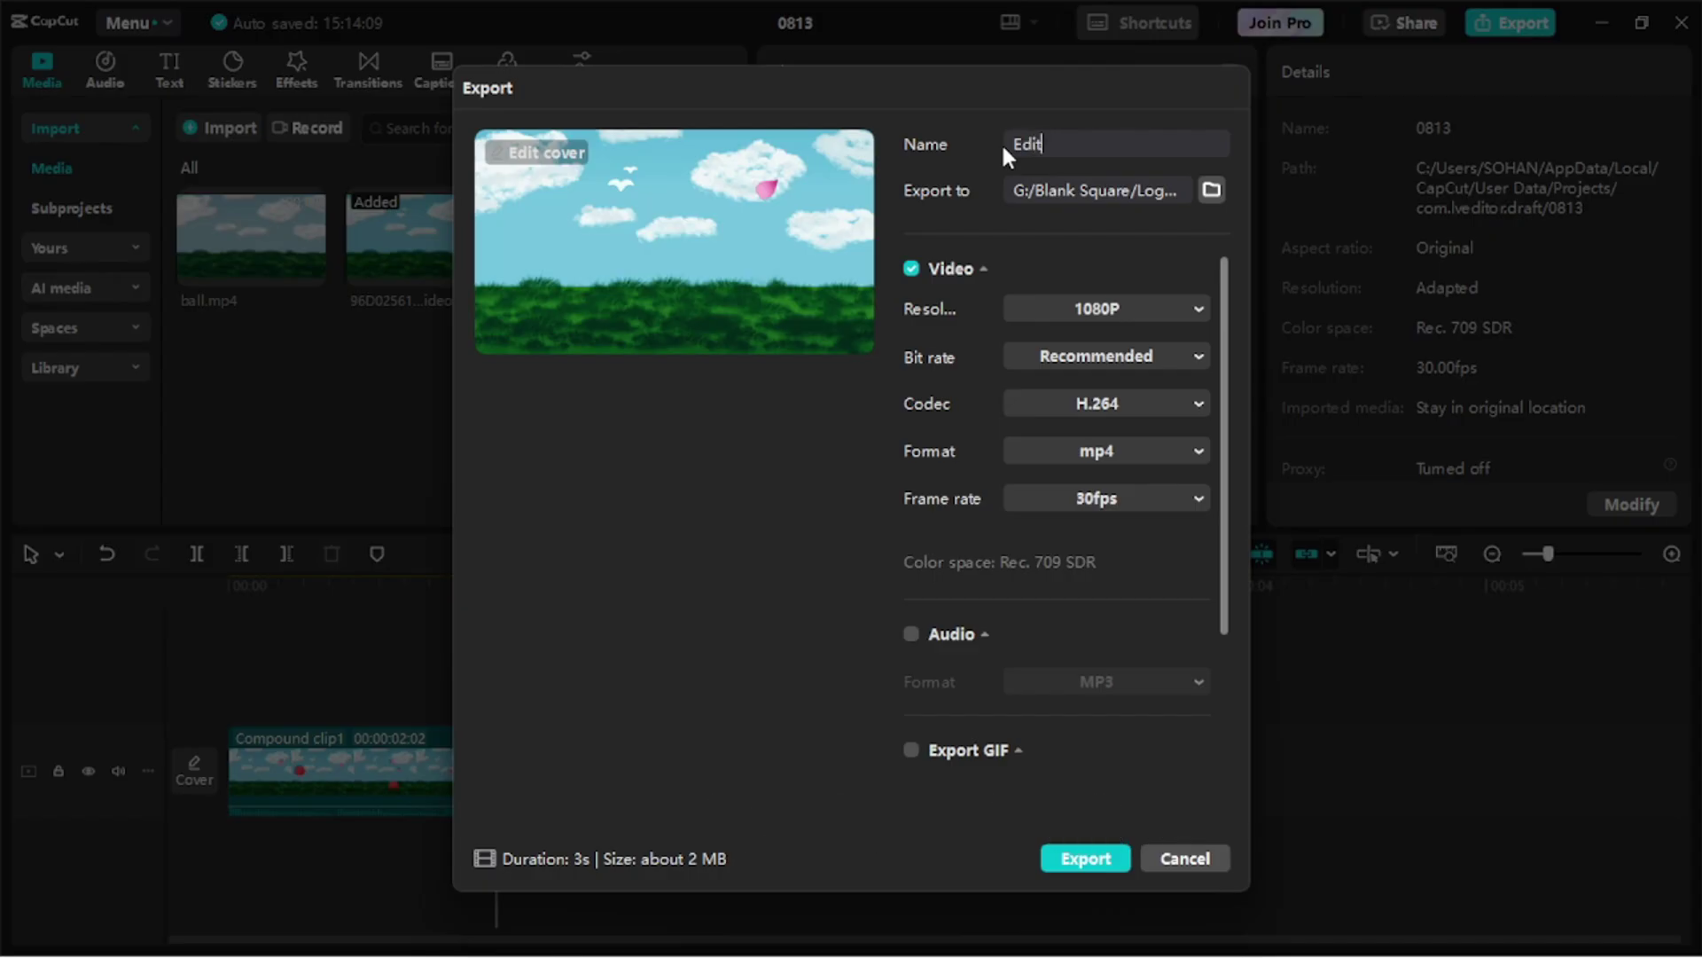
{"action": "type", "text": "ed Ball"}
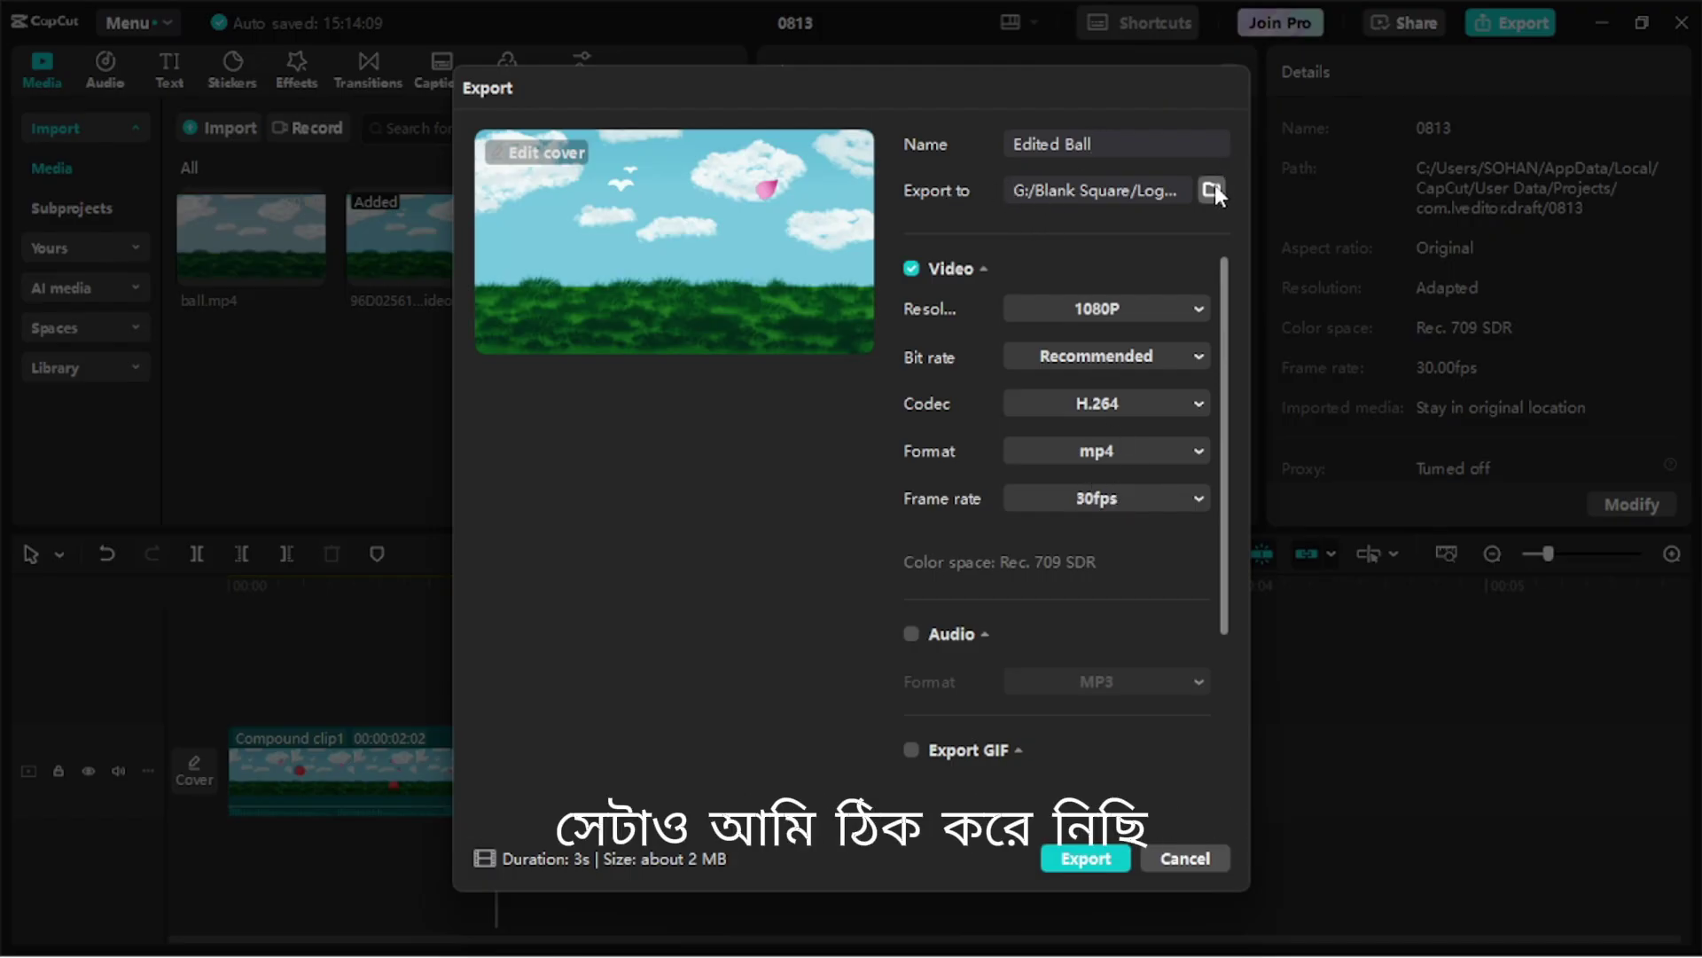
{"action": "left_click", "coordinate": [1071, 864]}
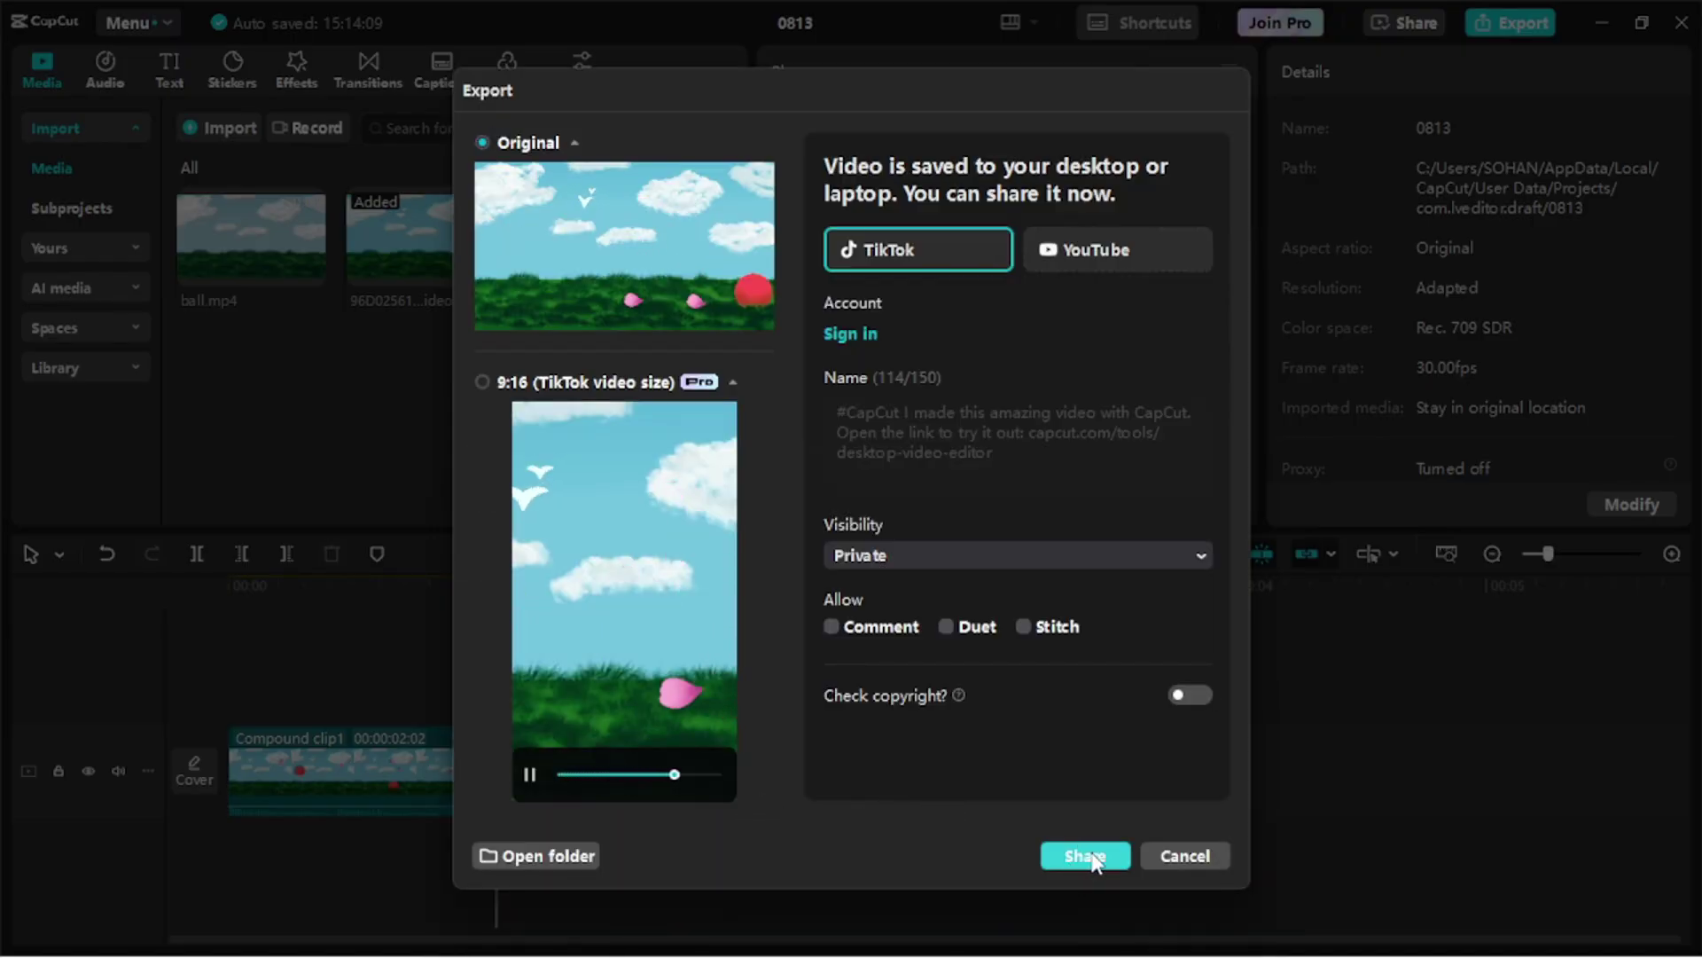
{"action": "left_click", "coordinate": [1185, 856]}
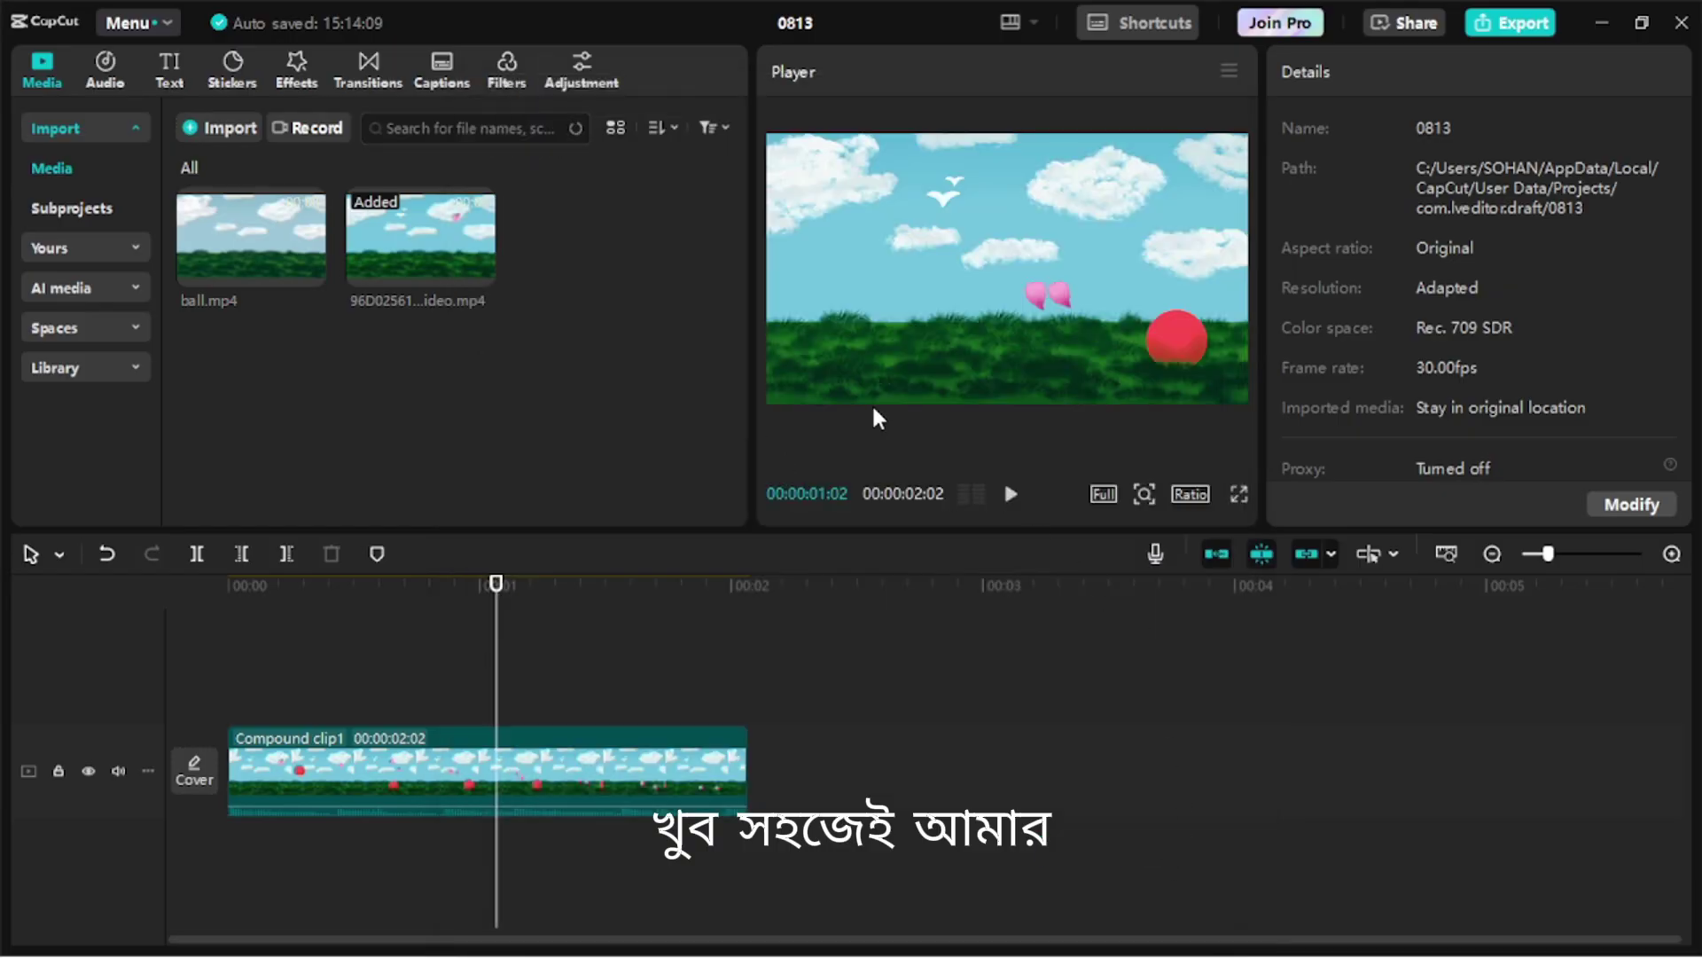
Step: Leave the project and close both the combination folder window and CapCut
{"action": "mouse_move", "coordinate": [1223, 949]}
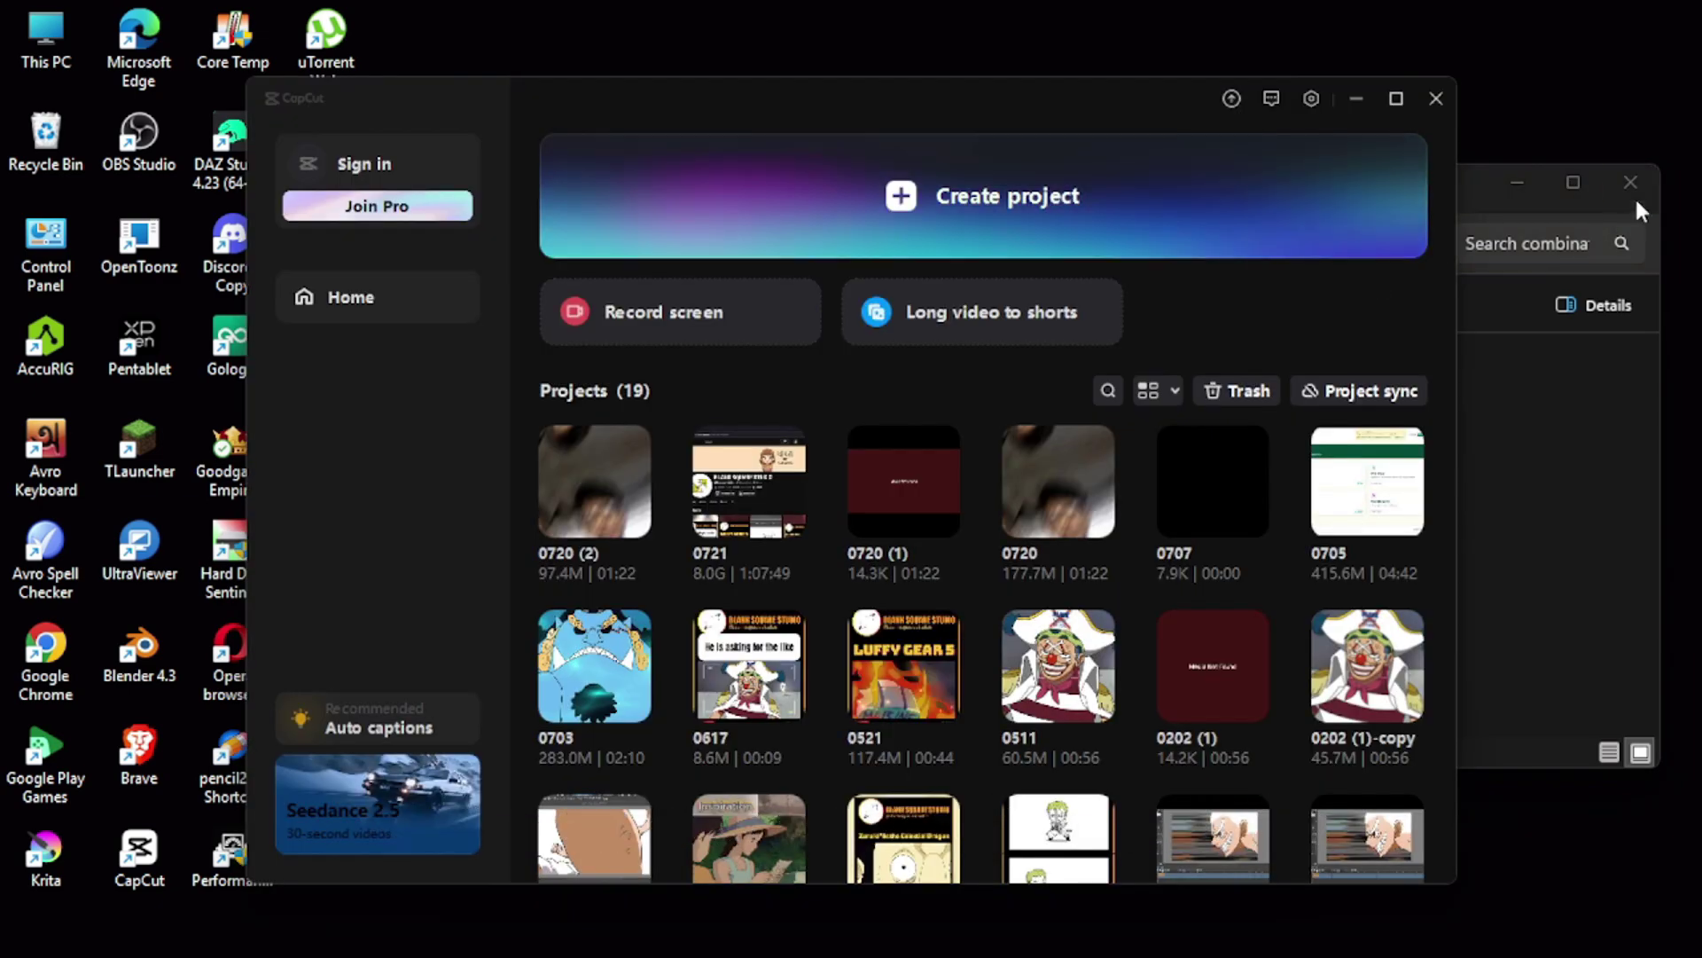
{"action": "left_click", "coordinate": [1628, 181]}
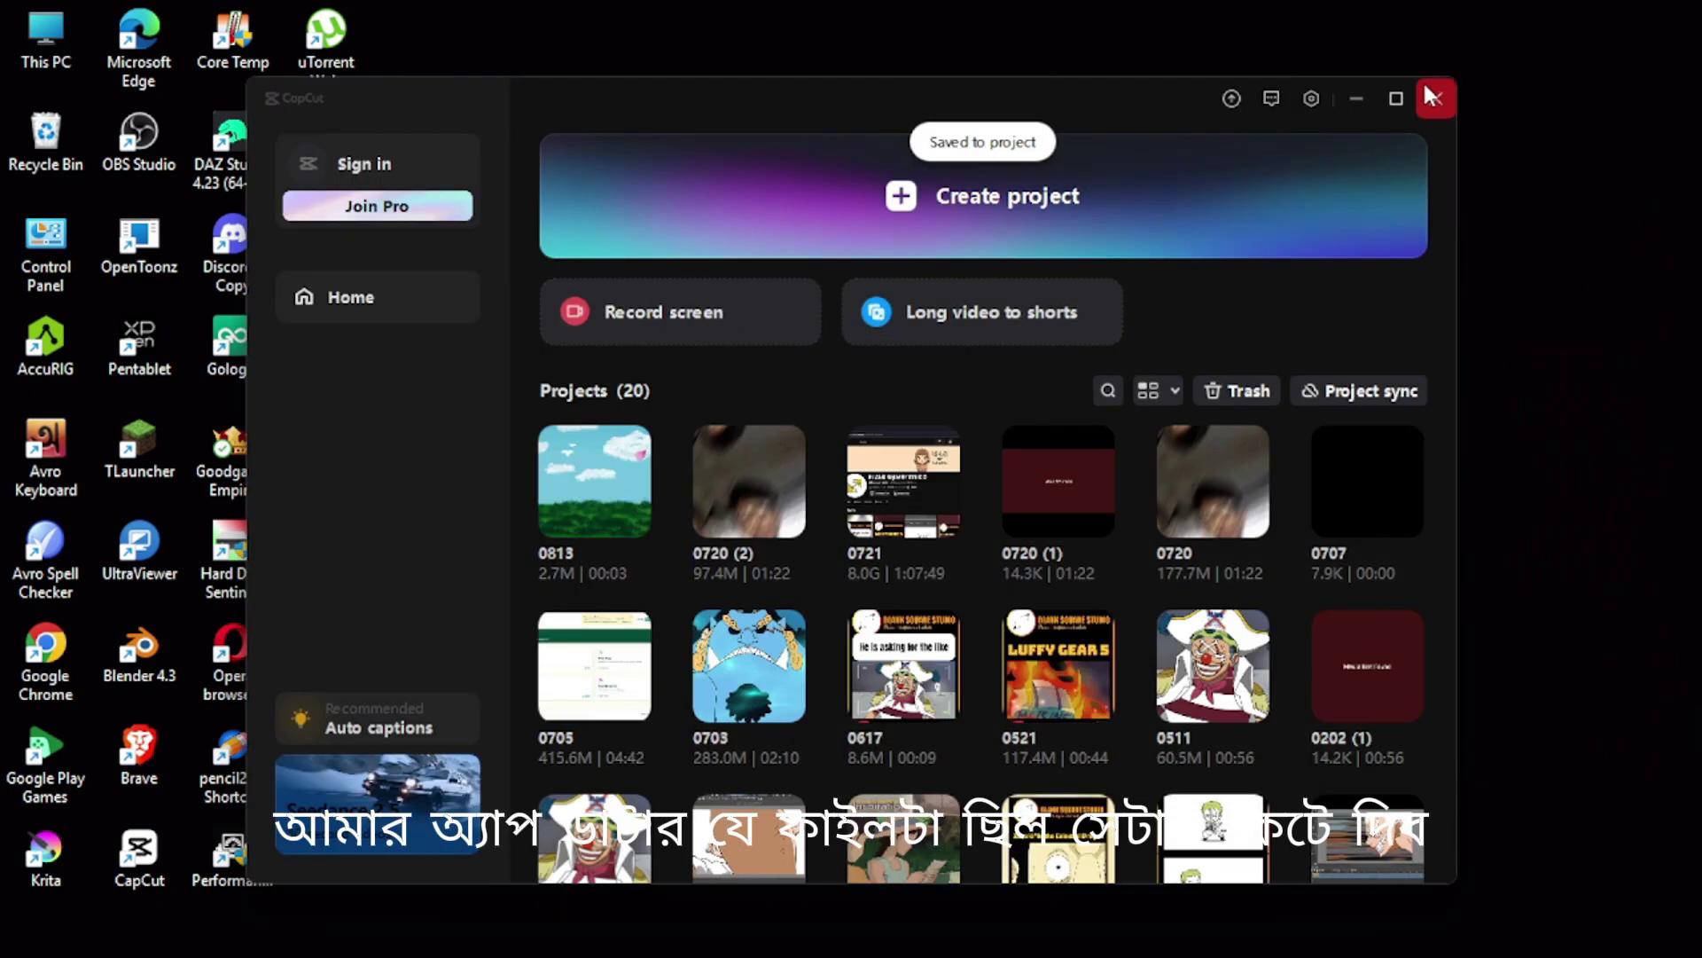
{"action": "left_click", "coordinate": [1430, 95]}
Step: Switch to a new File Explorer window, open the Logos folder inside Blank Square and maximize the window
{"action": "left_click", "coordinate": [937, 928]}
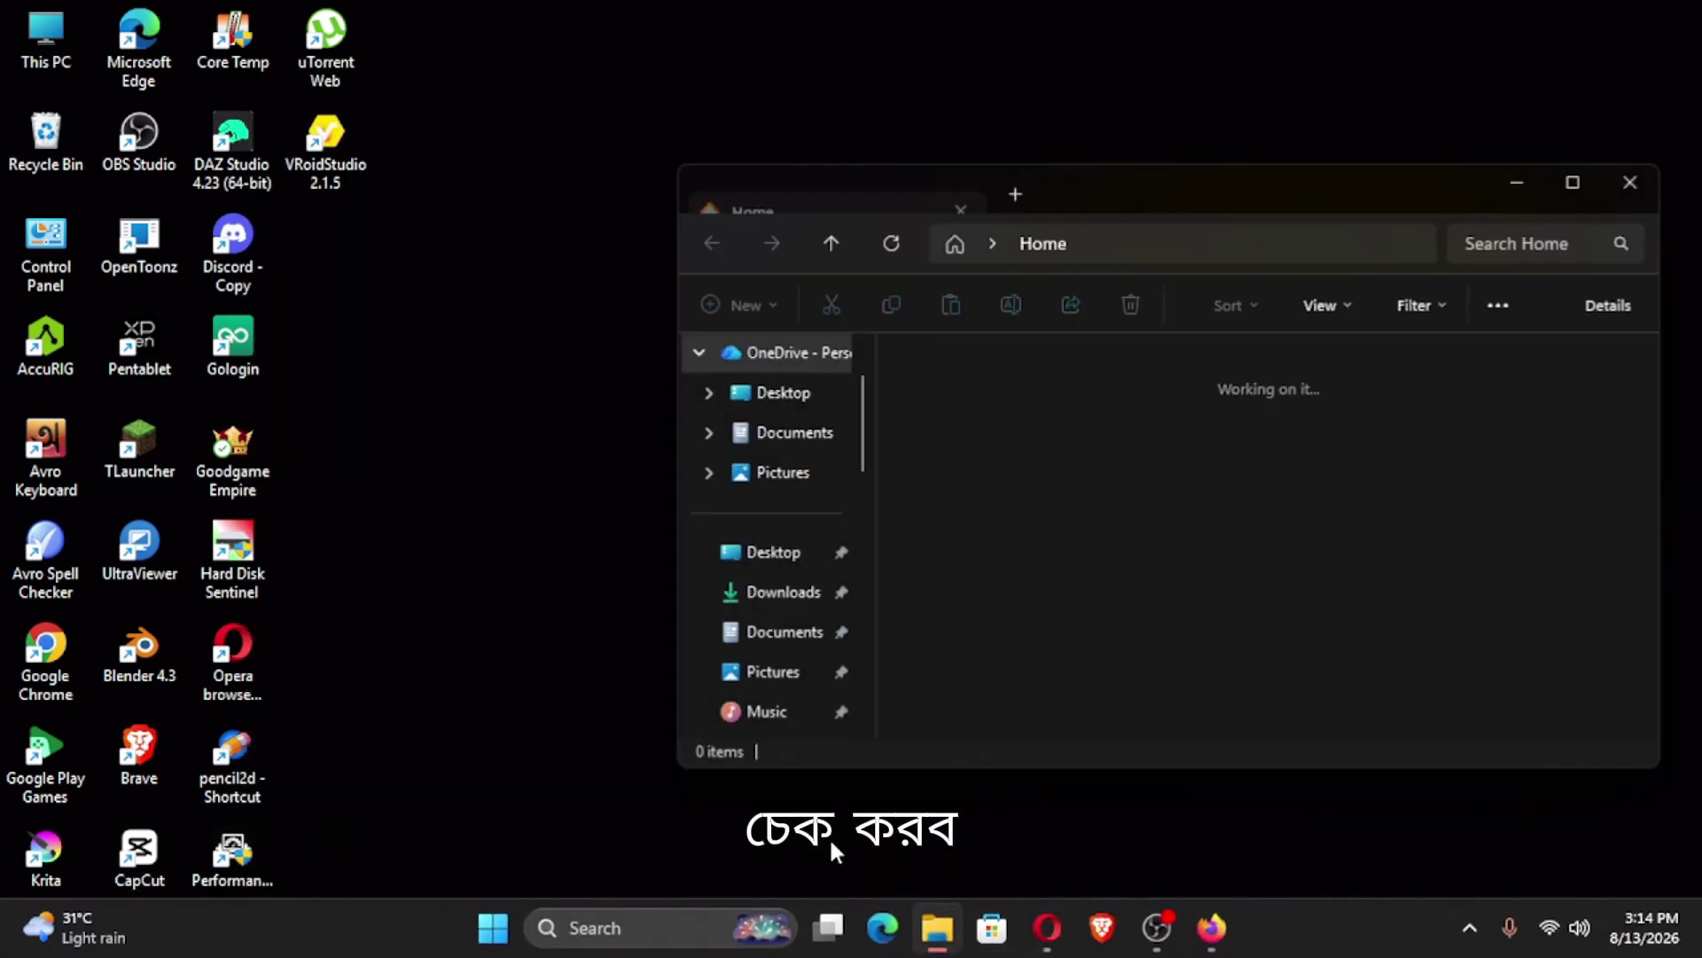
{"action": "scroll", "coordinate": [789, 520], "scroll_direction": "down", "scroll_amount": 4}
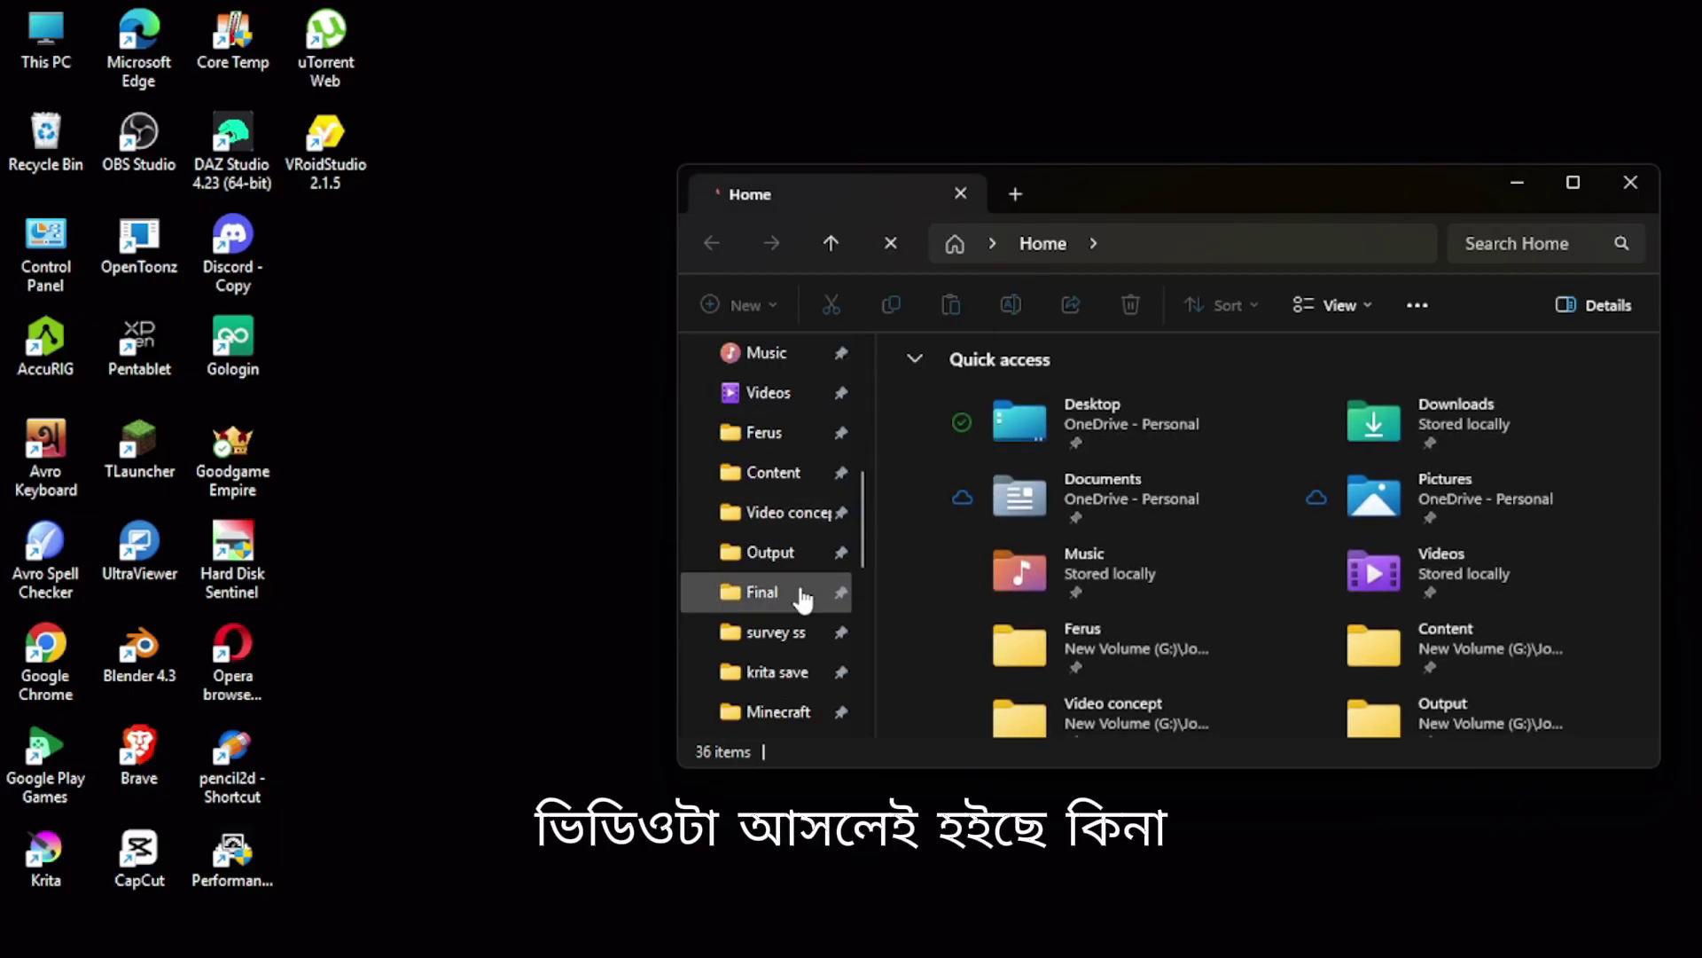
{"action": "scroll", "coordinate": [798, 603], "scroll_direction": "down", "scroll_amount": 10}
{"action": "left_click", "coordinate": [794, 671]}
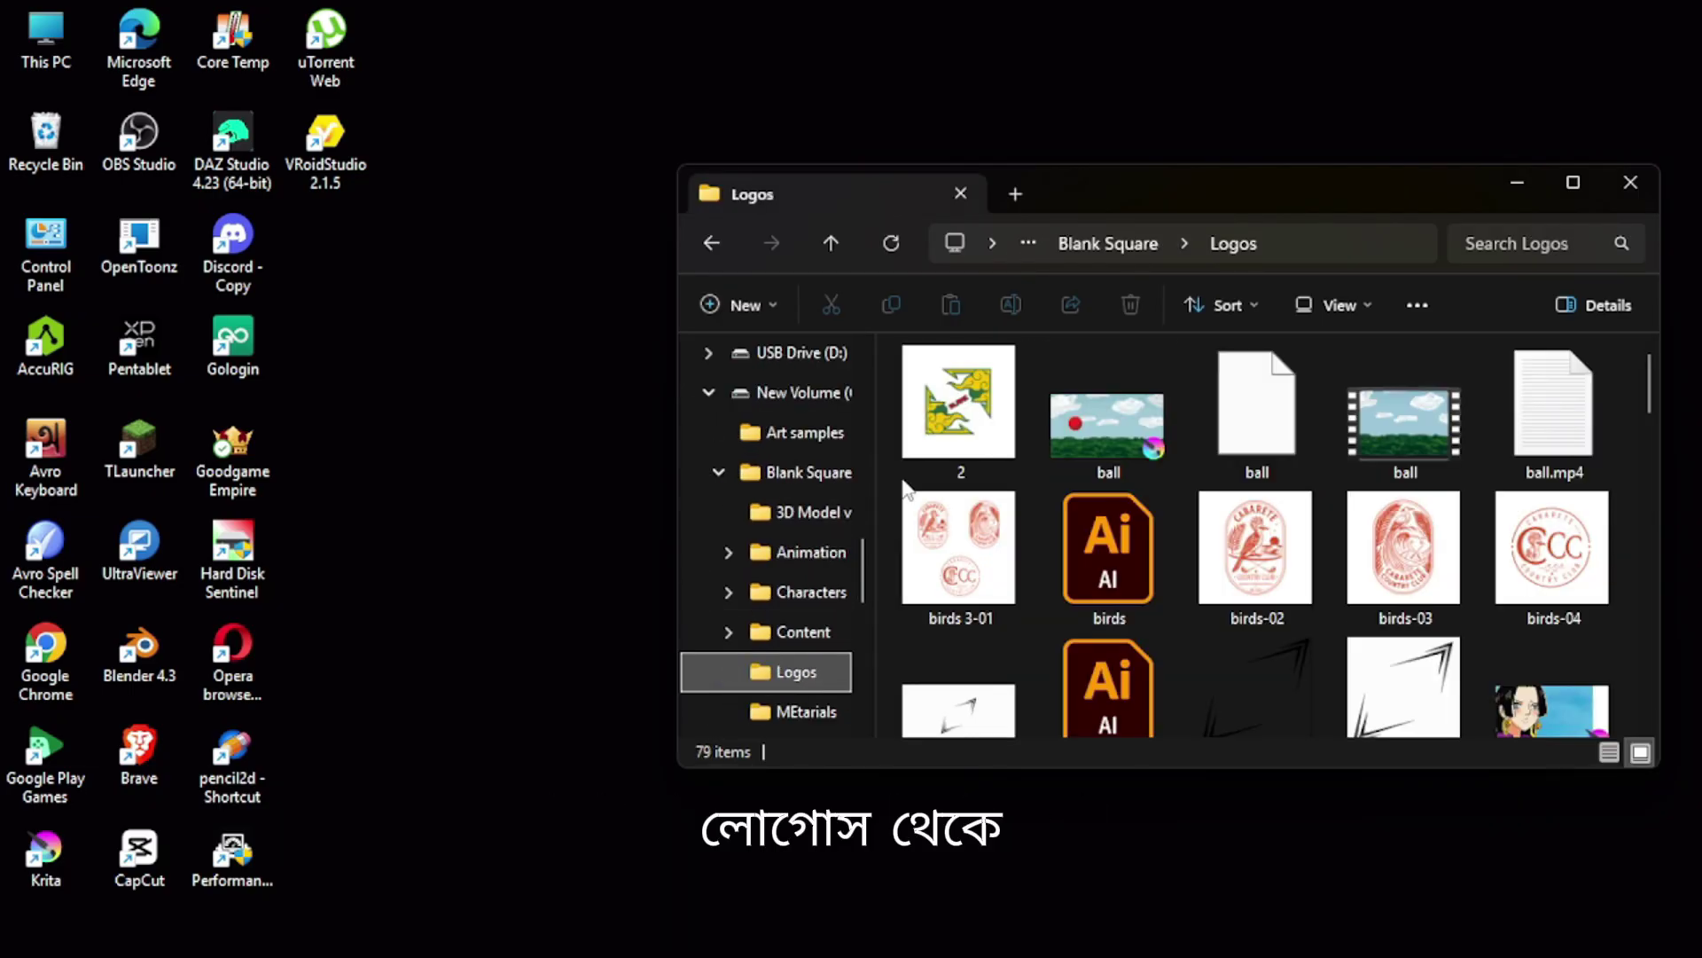
{"action": "left_click", "coordinate": [1573, 181]}
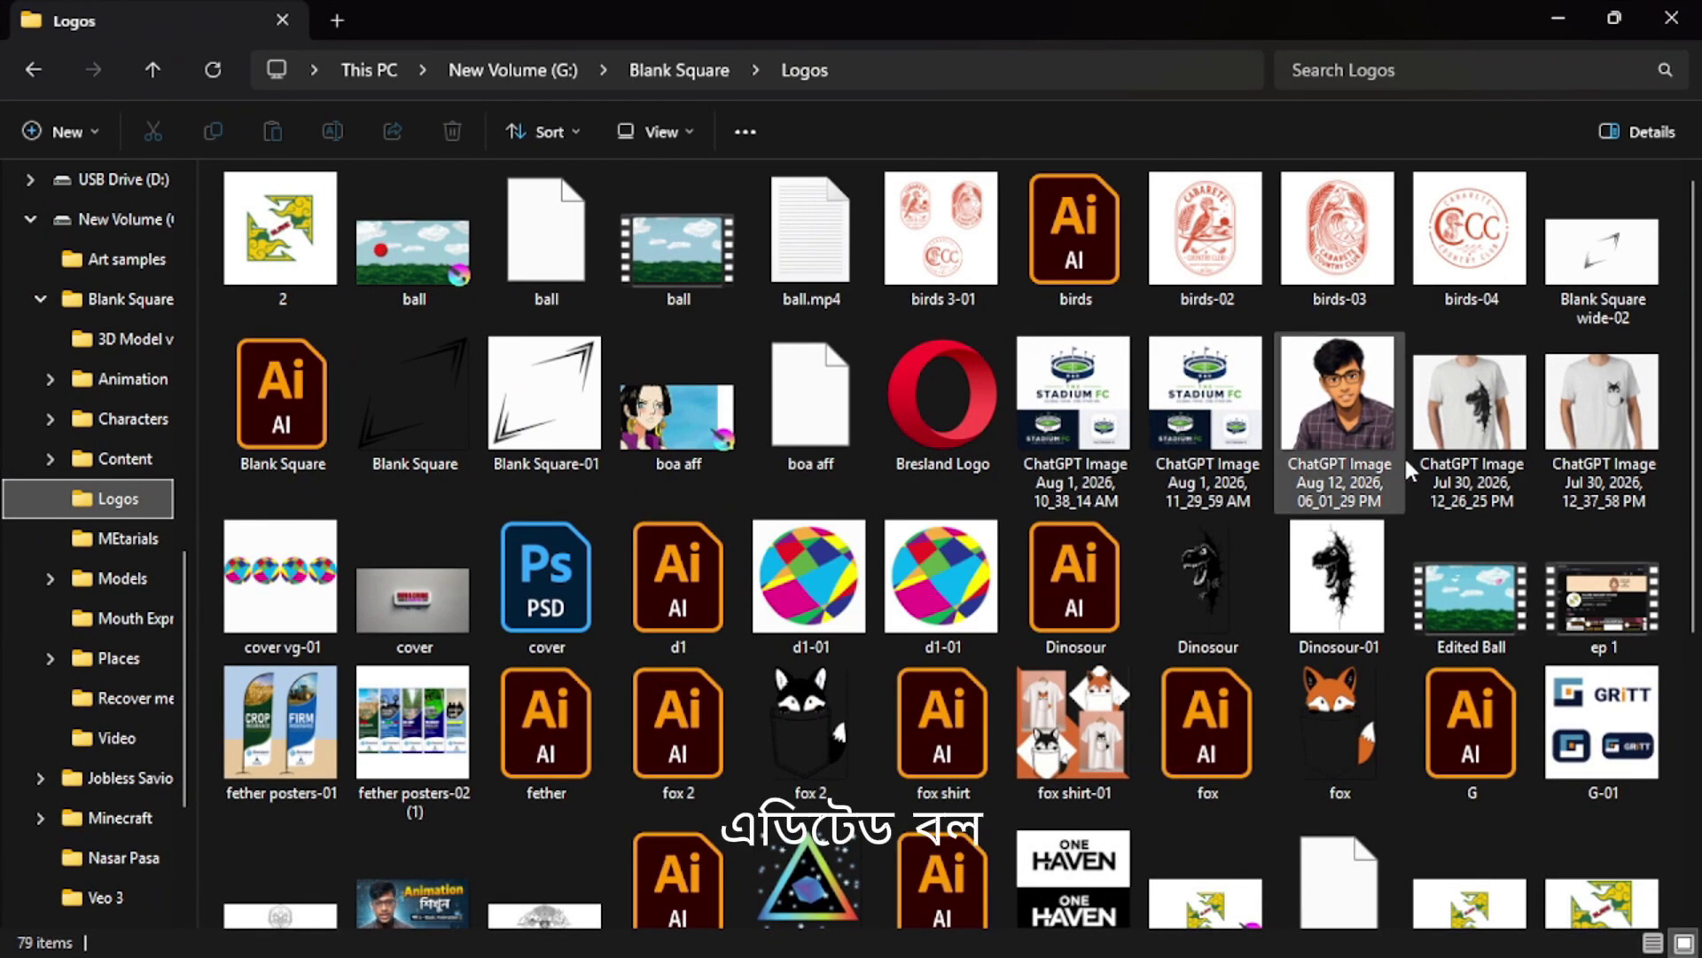
Step: Open the exported Edited Ball video, play it through, replay it and pause it to check the result
{"action": "double_click", "coordinate": [1477, 612]}
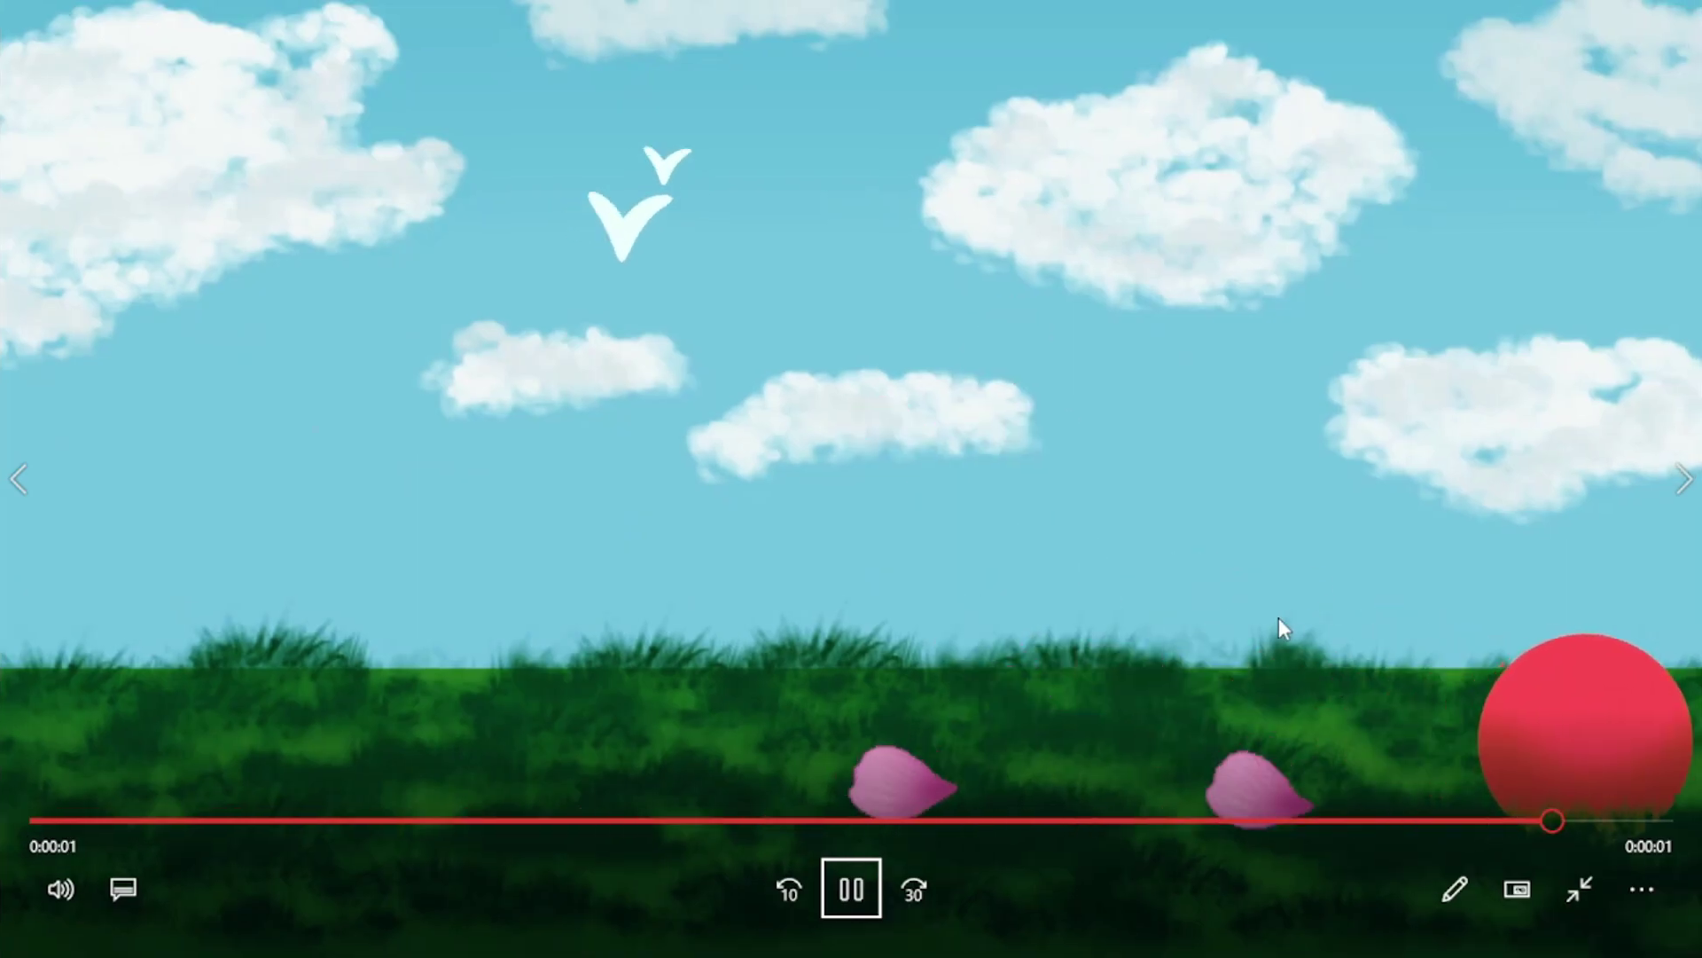
{"action": "left_click", "coordinate": [864, 873]}
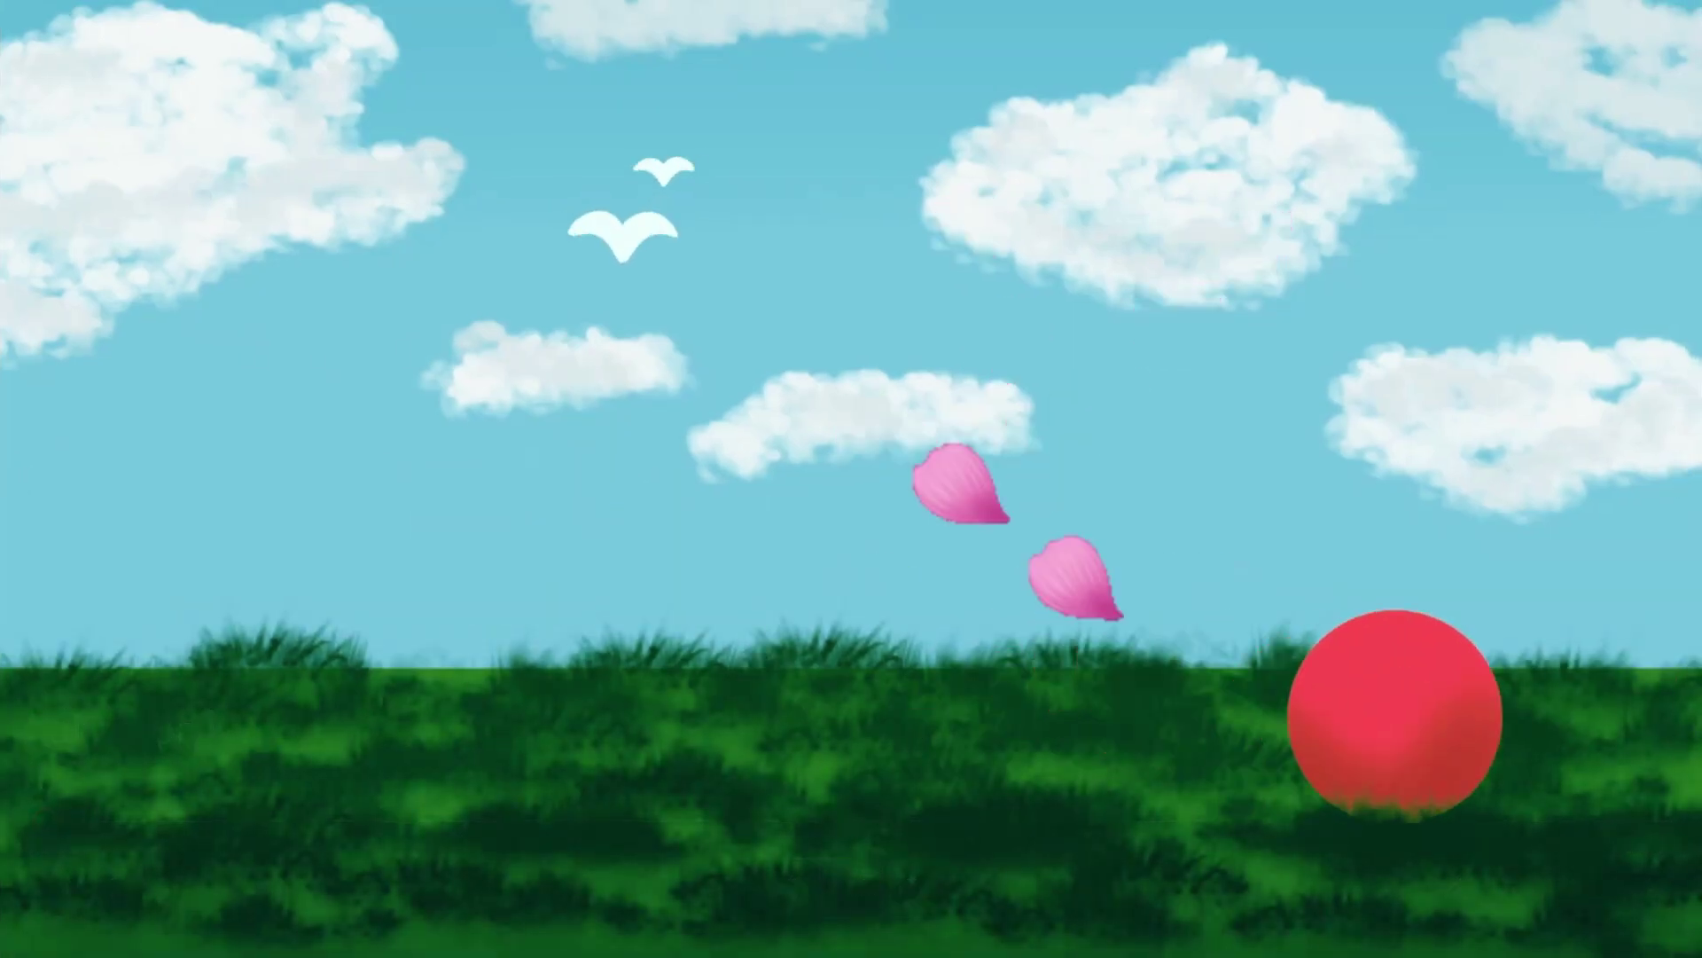
{"action": "left_click", "coordinate": [865, 873]}
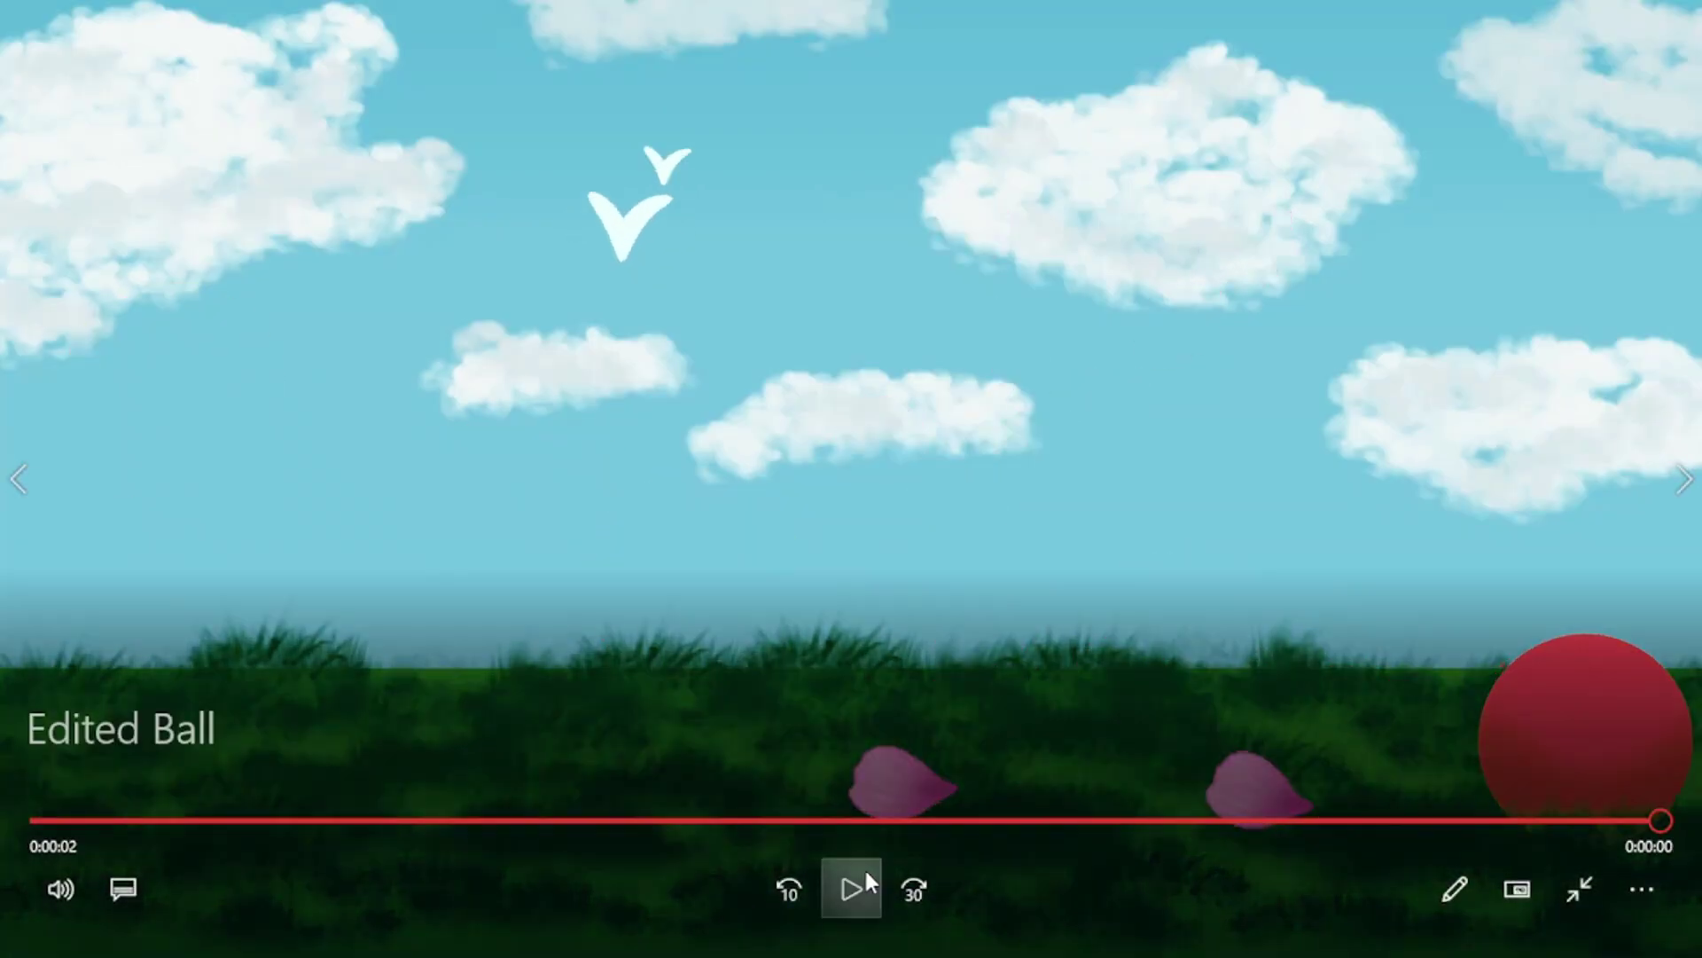
{"action": "left_click", "coordinate": [864, 867]}
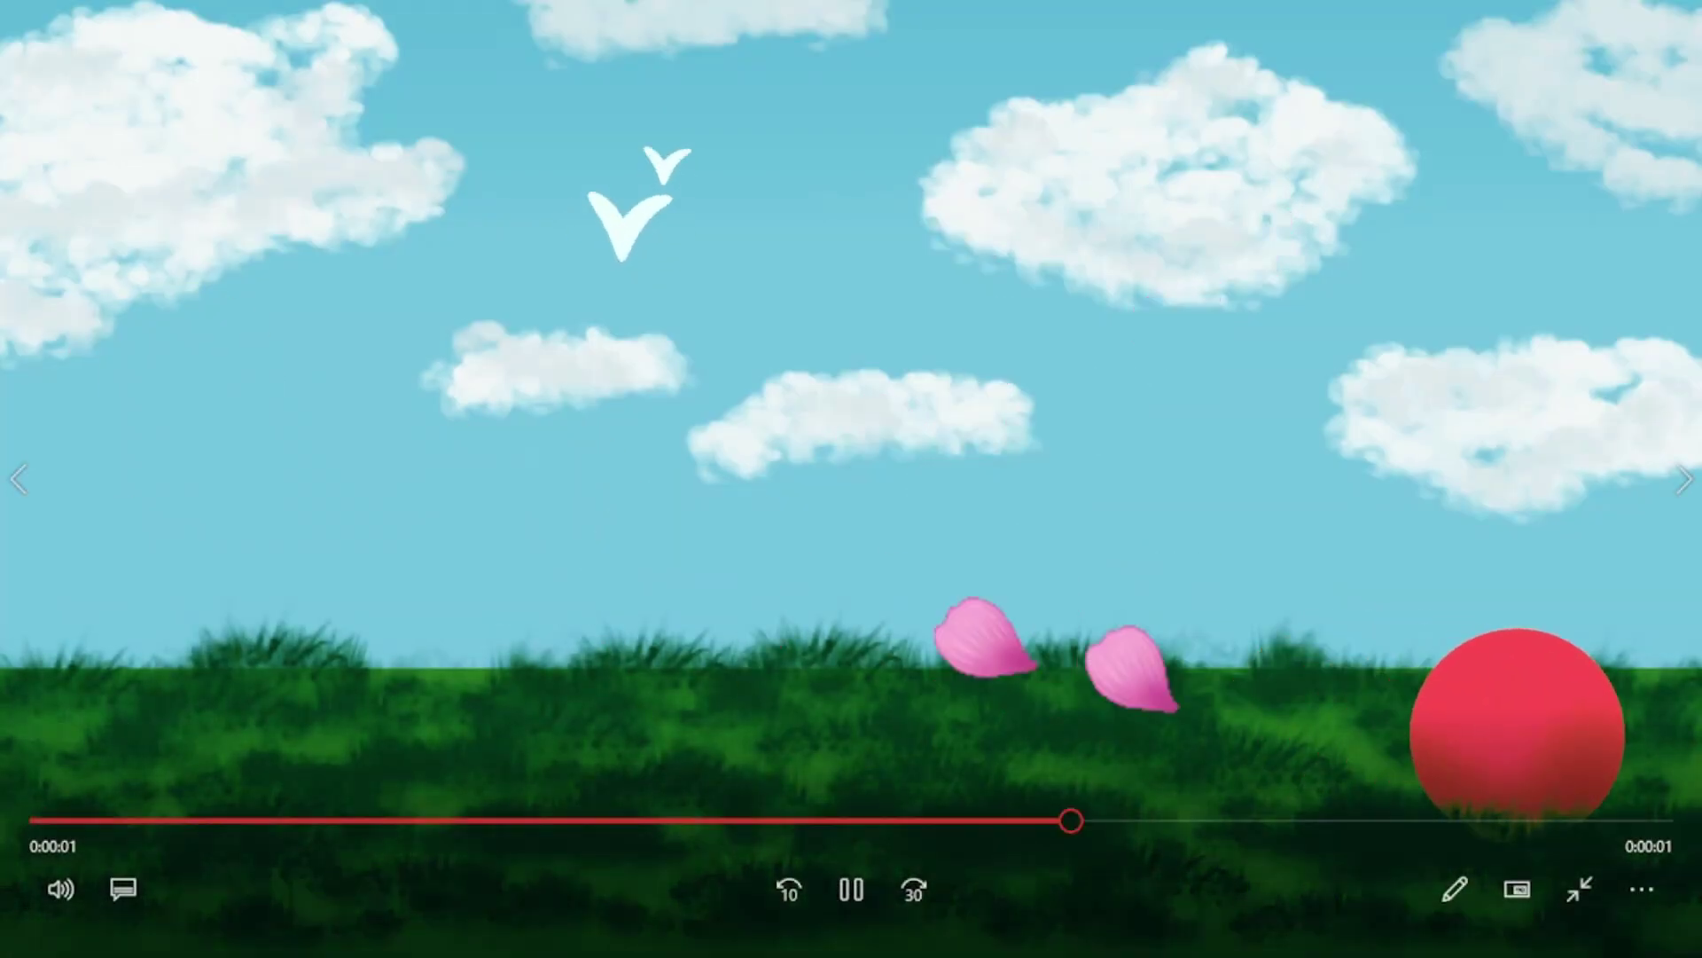
{"action": "left_click", "coordinate": [865, 865]}
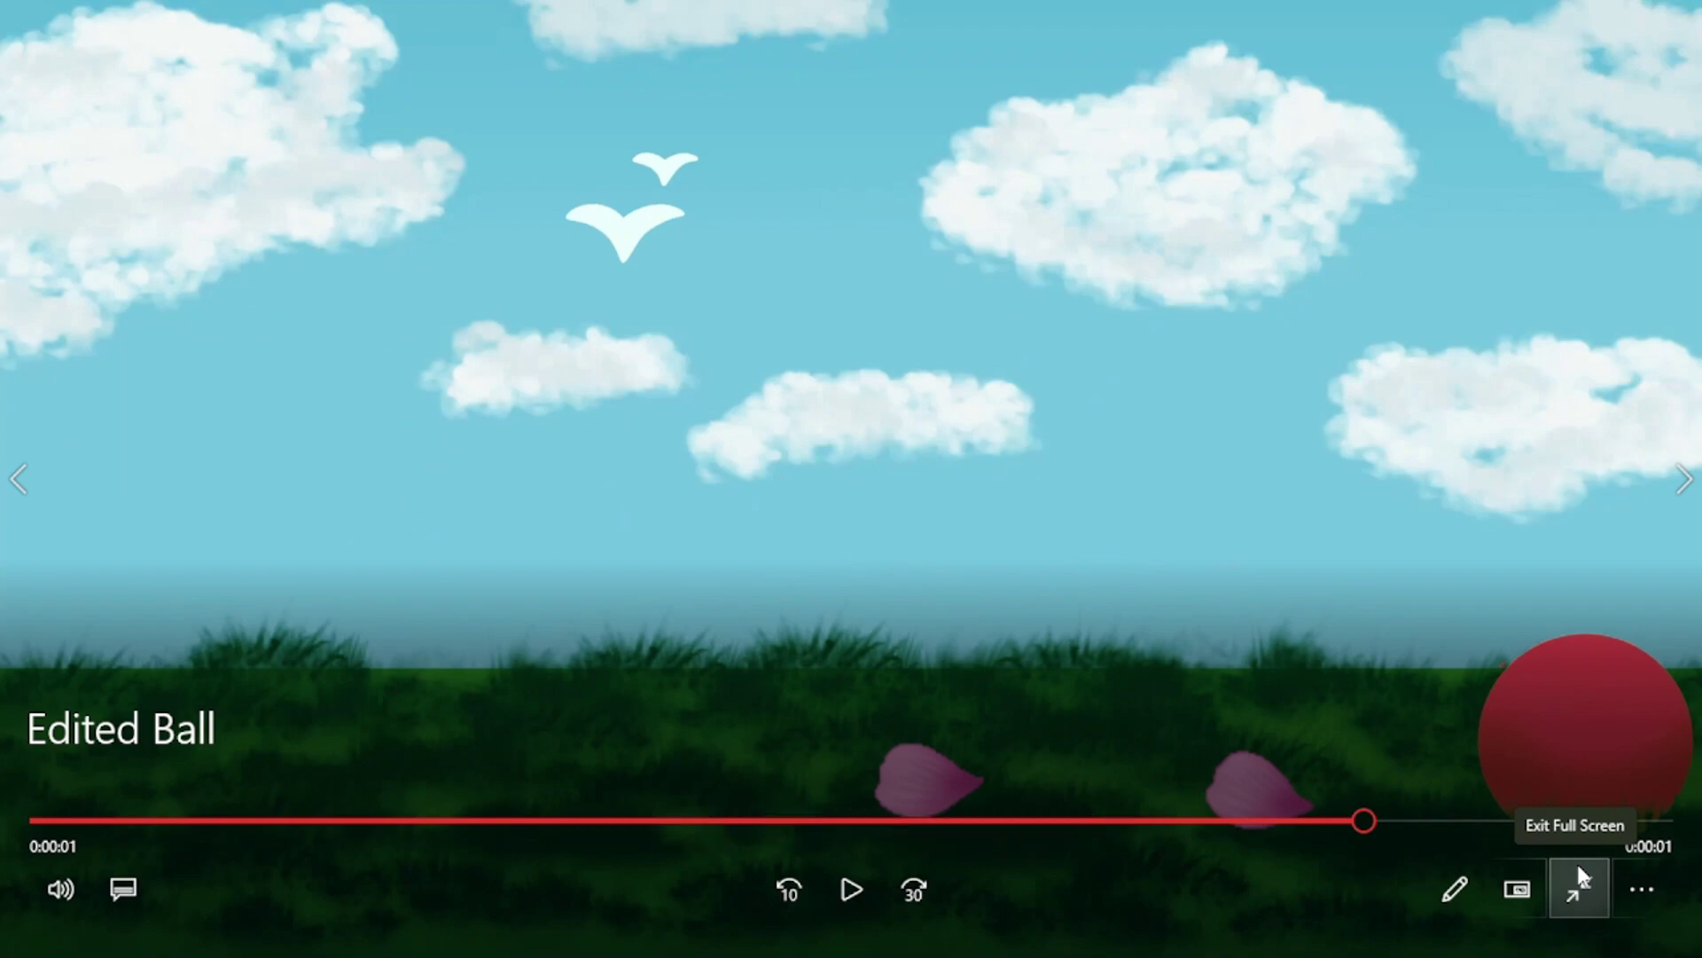
Step: Exit full-screen playback and close the video player and the Logos folder window
{"action": "left_click", "coordinate": [1578, 867]}
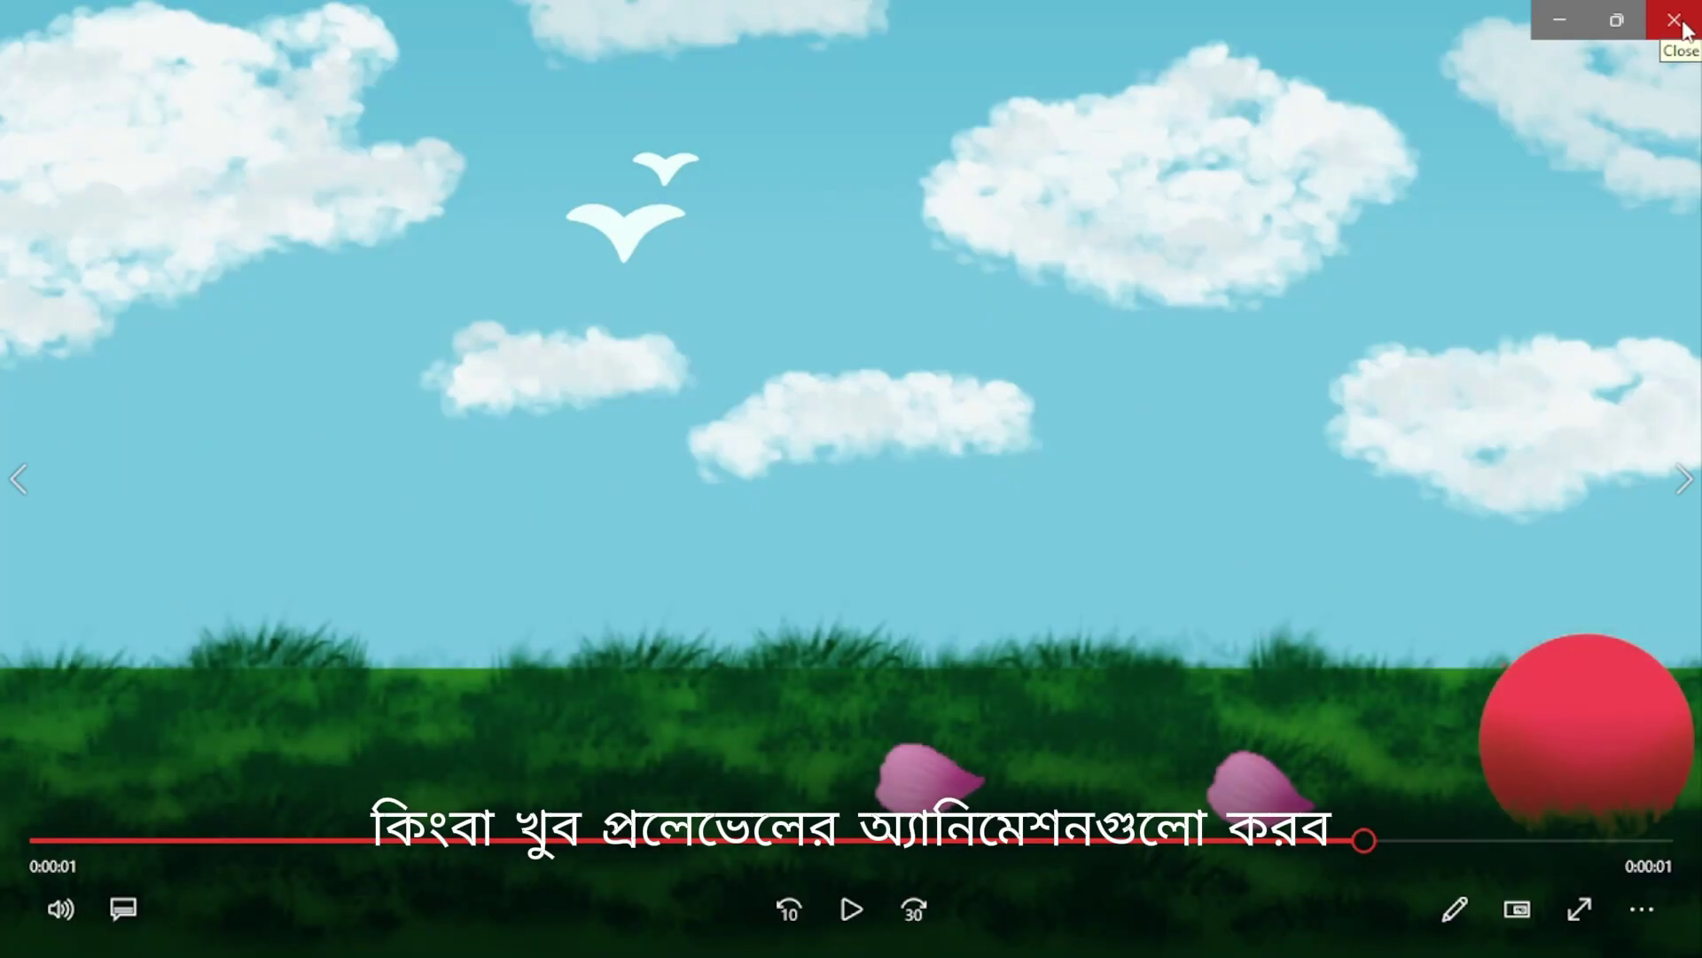
{"action": "left_click", "coordinate": [1682, 27]}
{"action": "left_click", "coordinate": [1670, 20]}
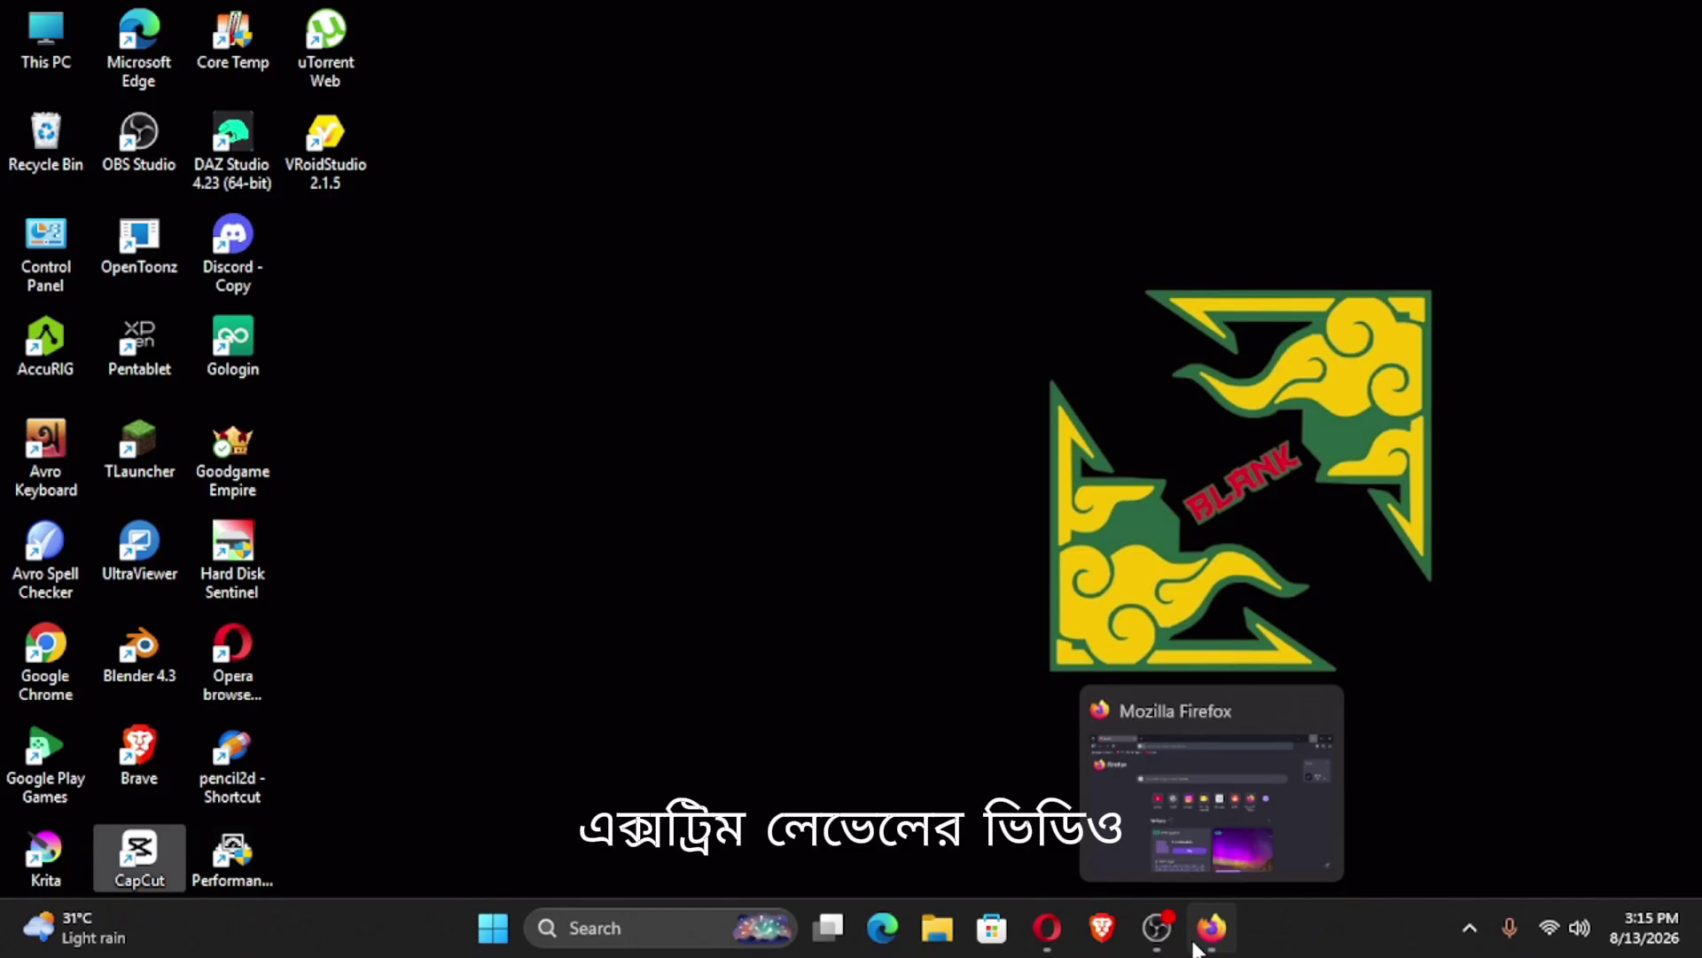
Step: Switch to Firefox, open YouTube and go to the subscribed BLANK SQUARE STUDIO channel
{"action": "left_click", "coordinate": [1212, 927]}
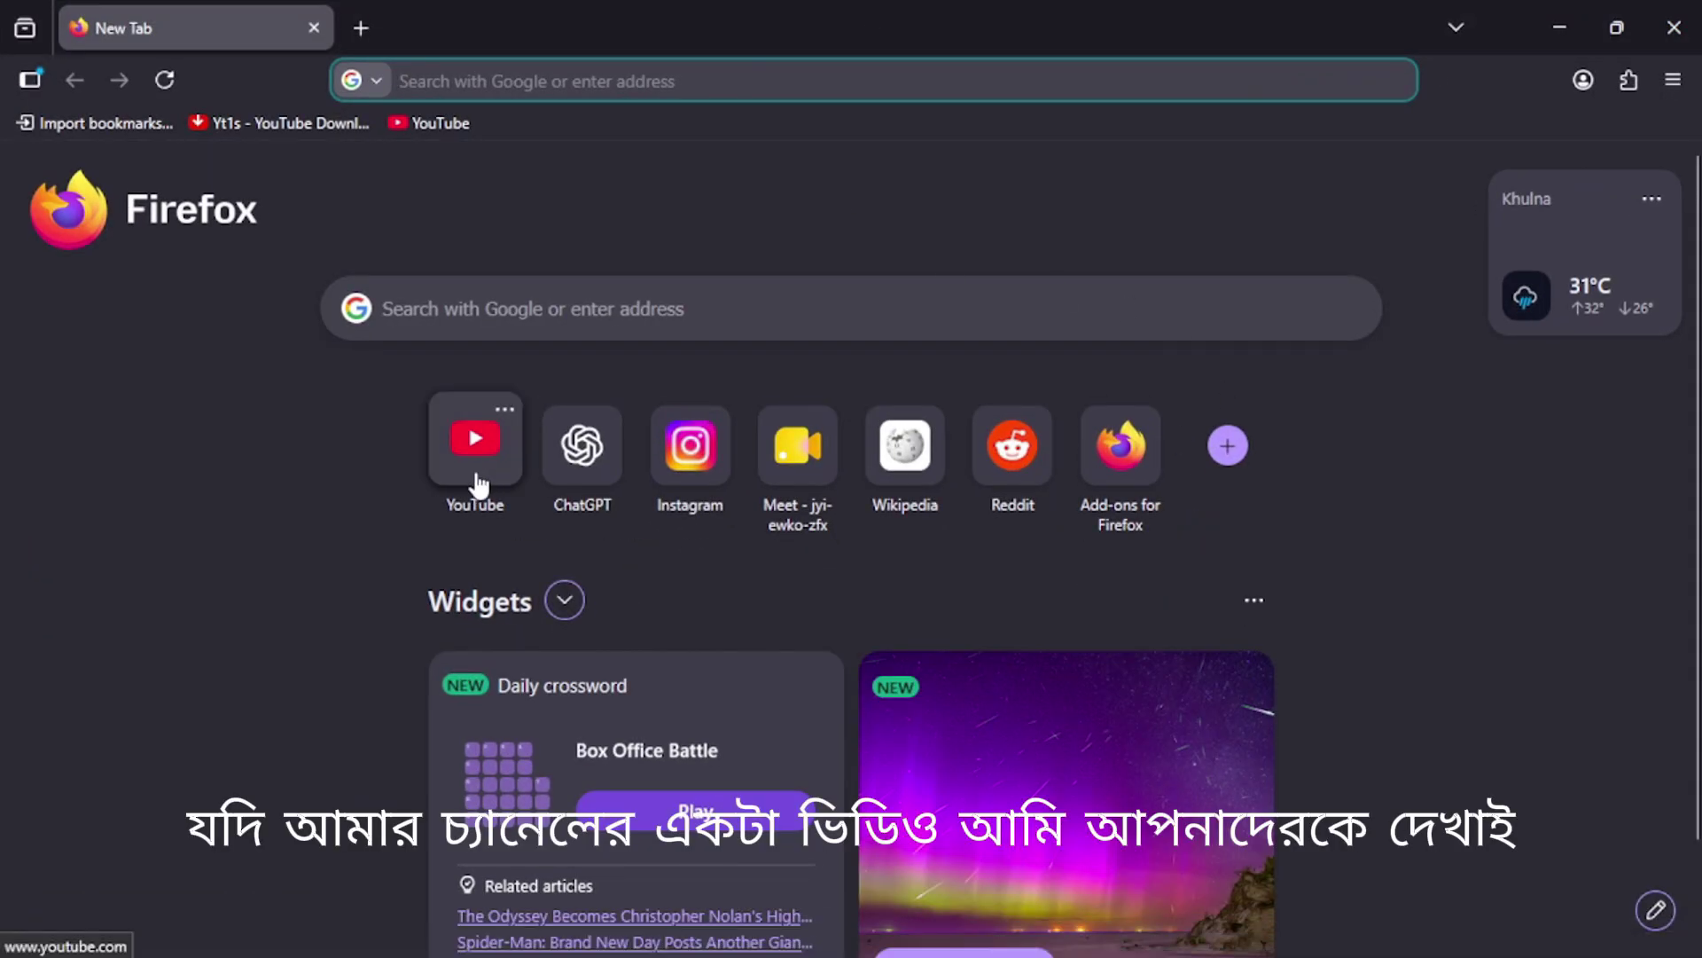
{"action": "left_click", "coordinate": [477, 484]}
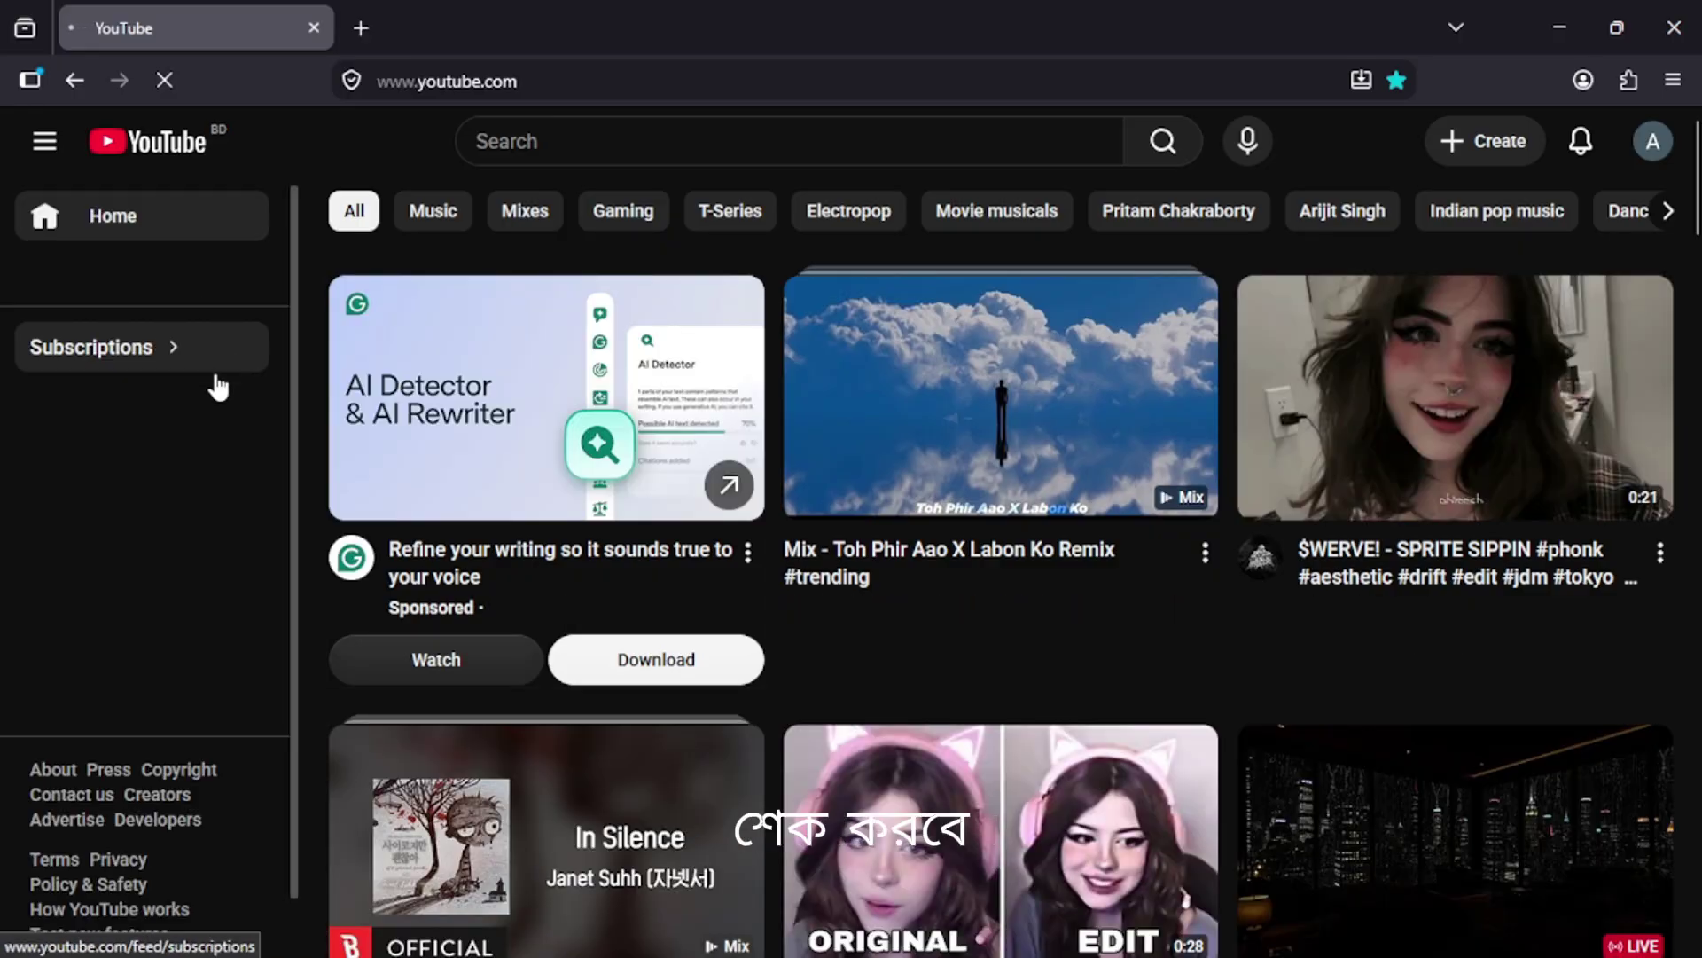
{"action": "left_click", "coordinate": [189, 406]}
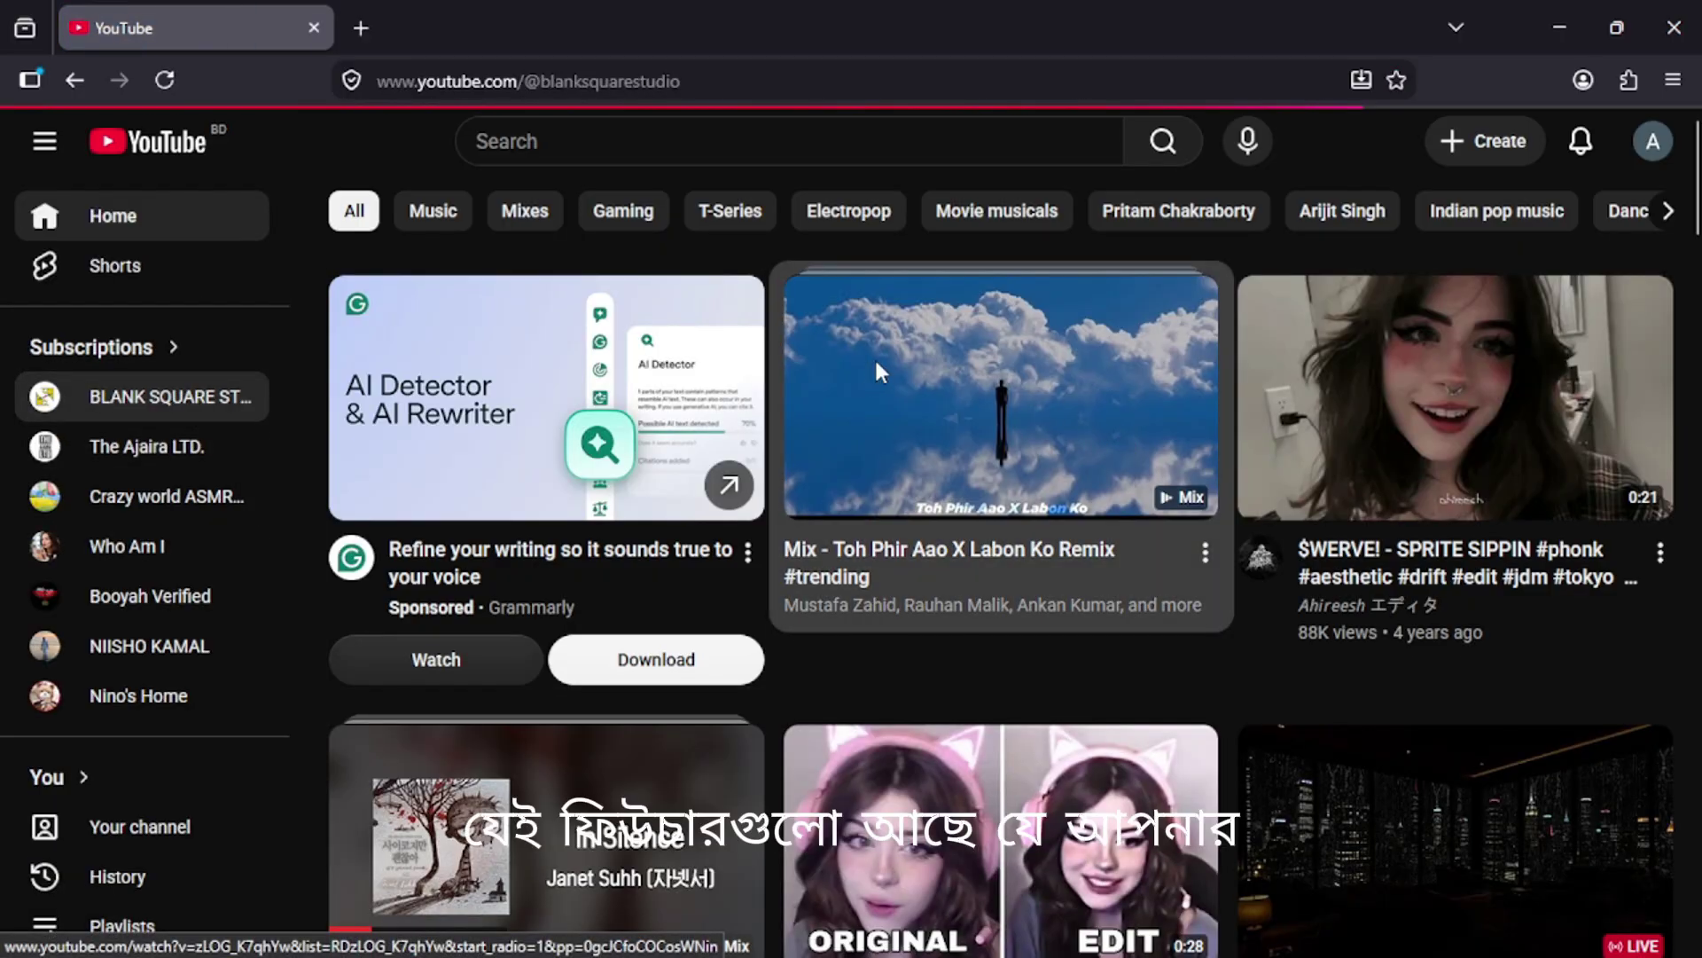
Step: Play the channel's video ONE PIECE - Luffy and Zoro 2, skipping the ad and declining the YouTube Premium offer
{"action": "scroll", "coordinate": [1250, 544], "scroll_direction": "down", "scroll_amount": 10}
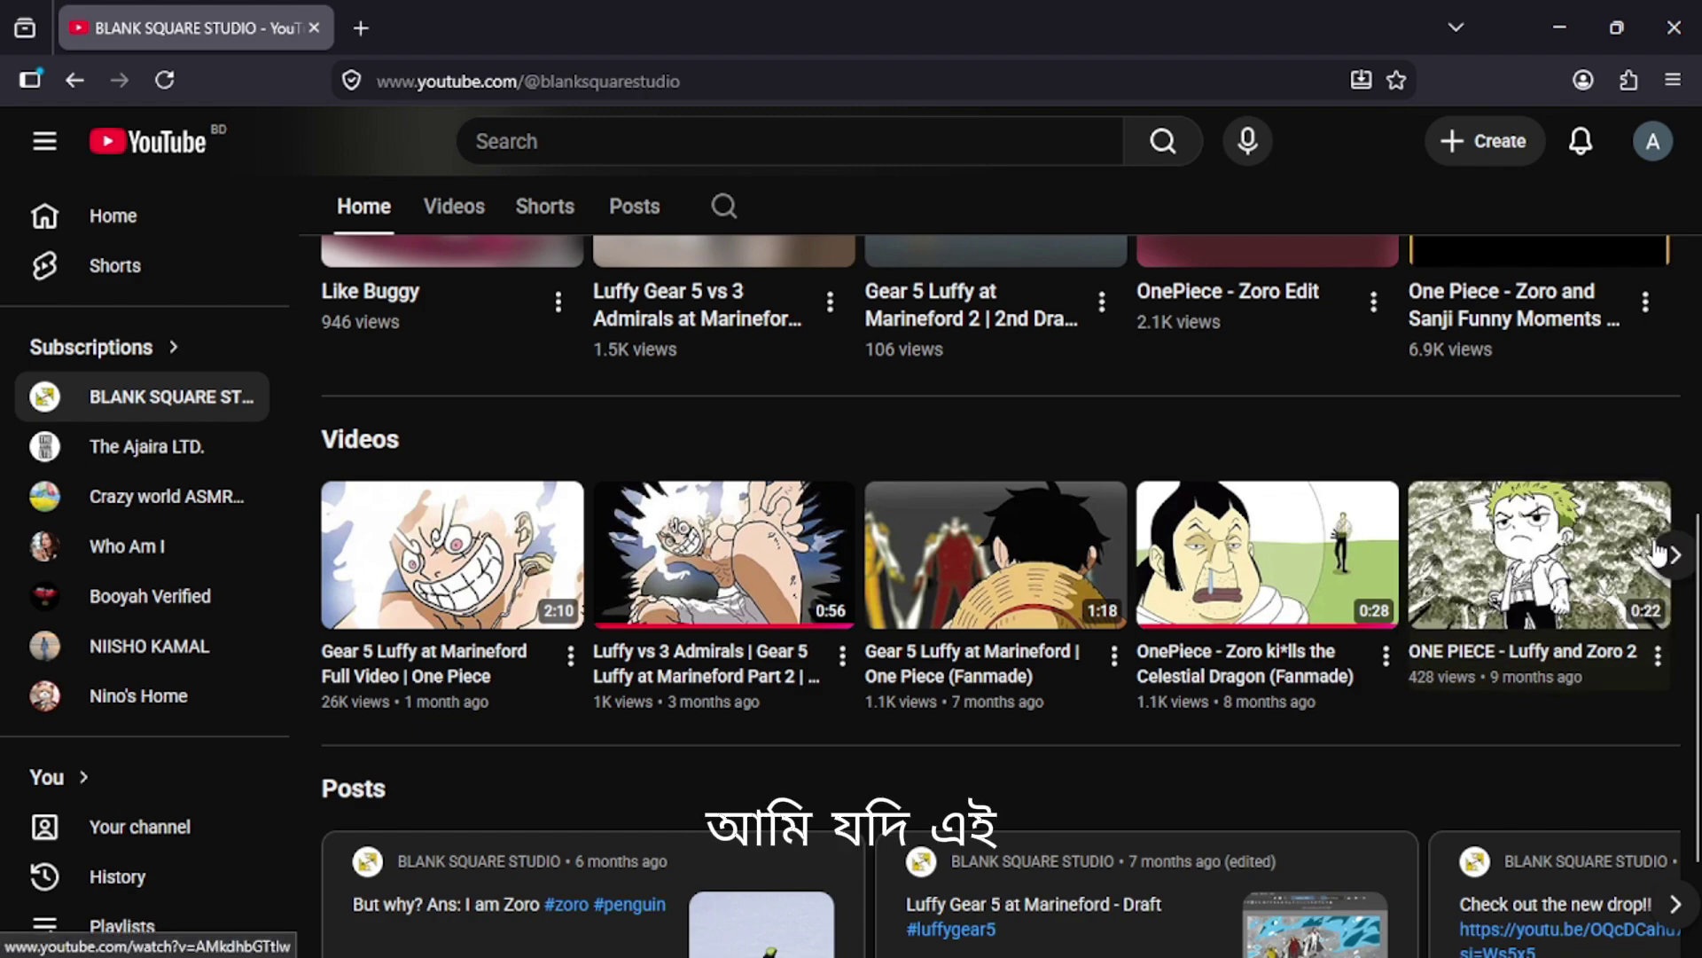
{"action": "left_click", "coordinate": [1552, 581]}
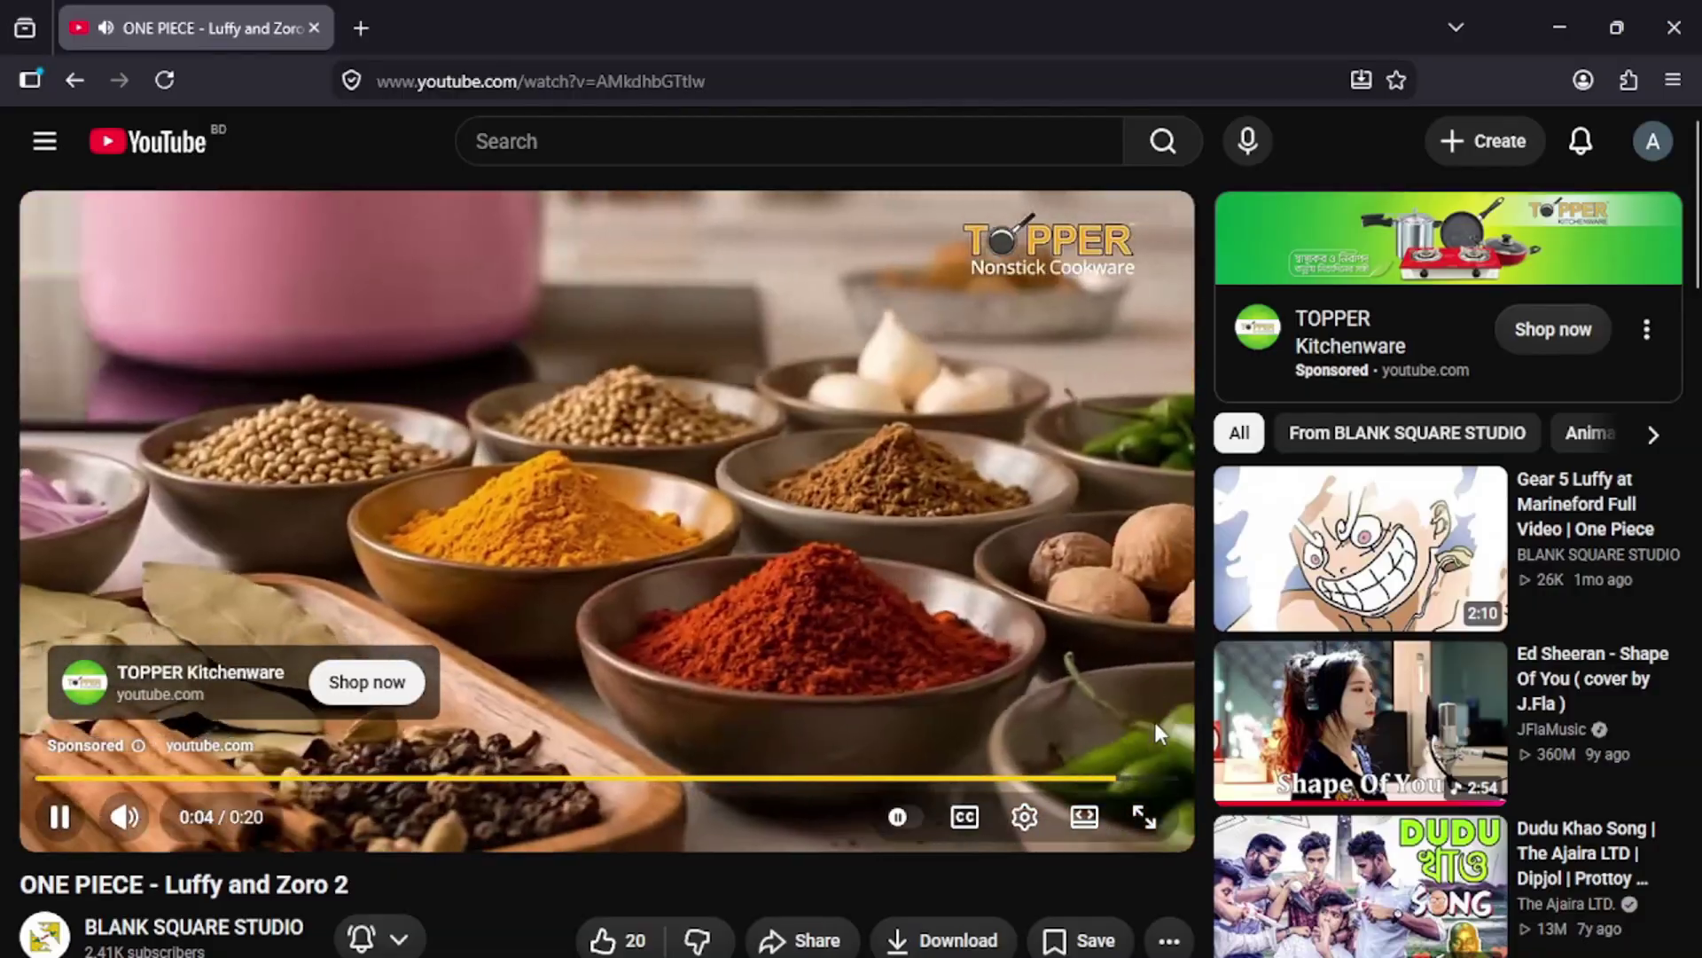
{"action": "left_click", "coordinate": [1150, 742]}
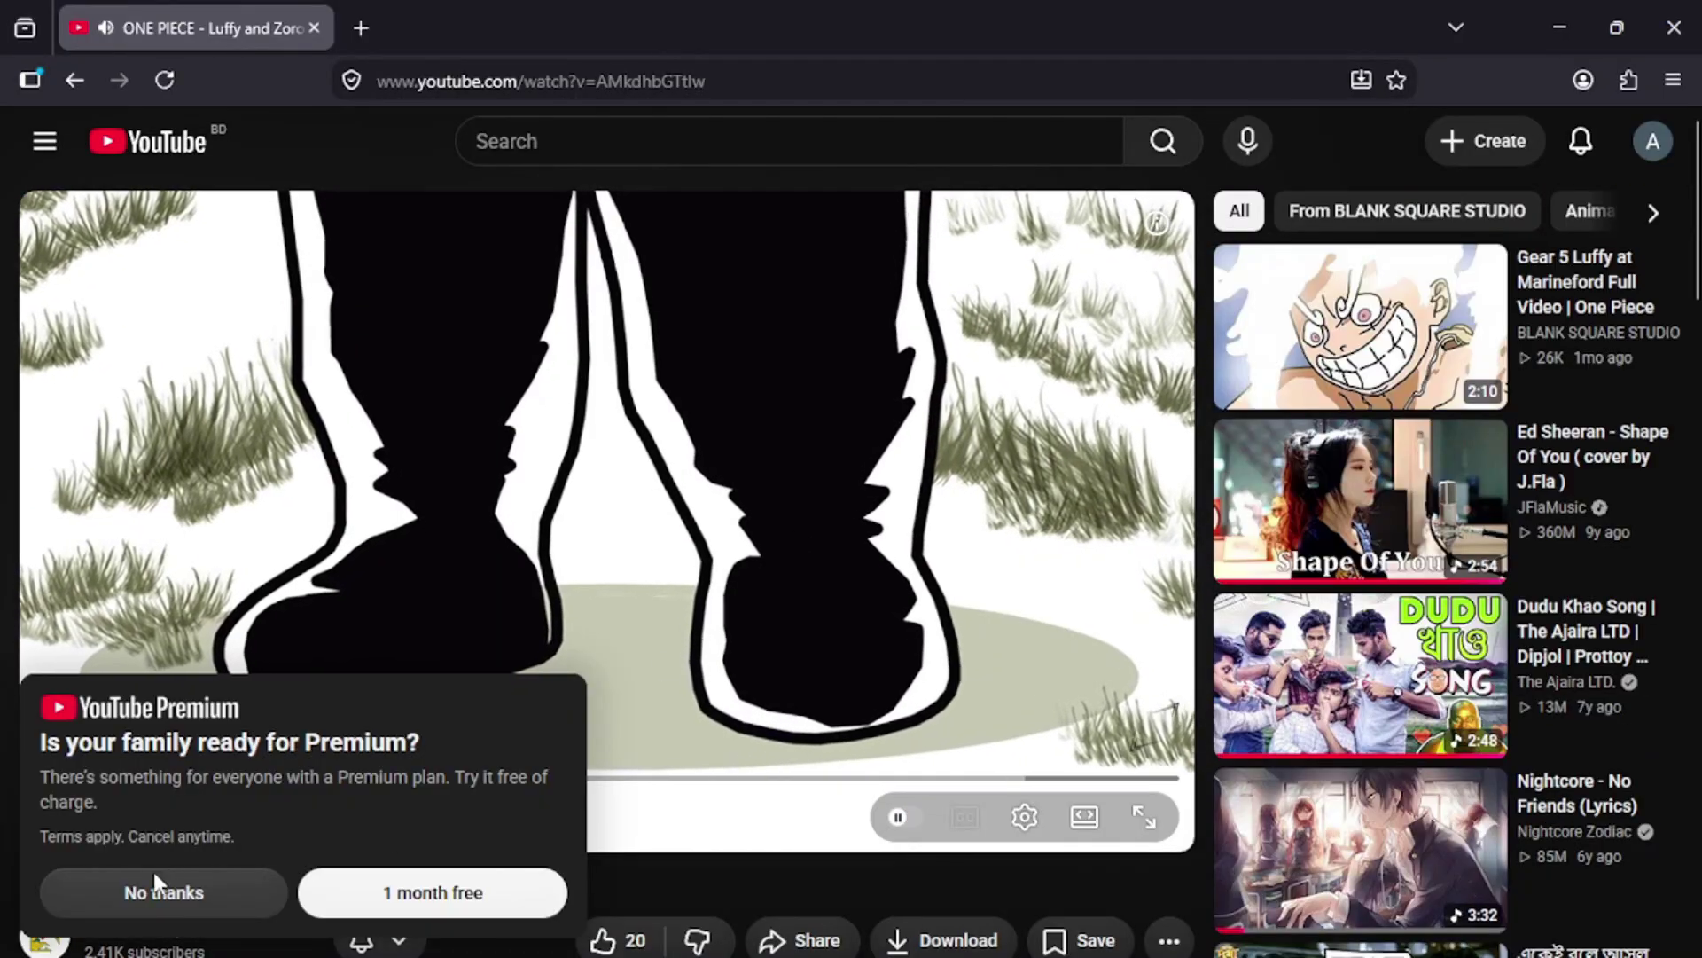
{"action": "left_click", "coordinate": [160, 891]}
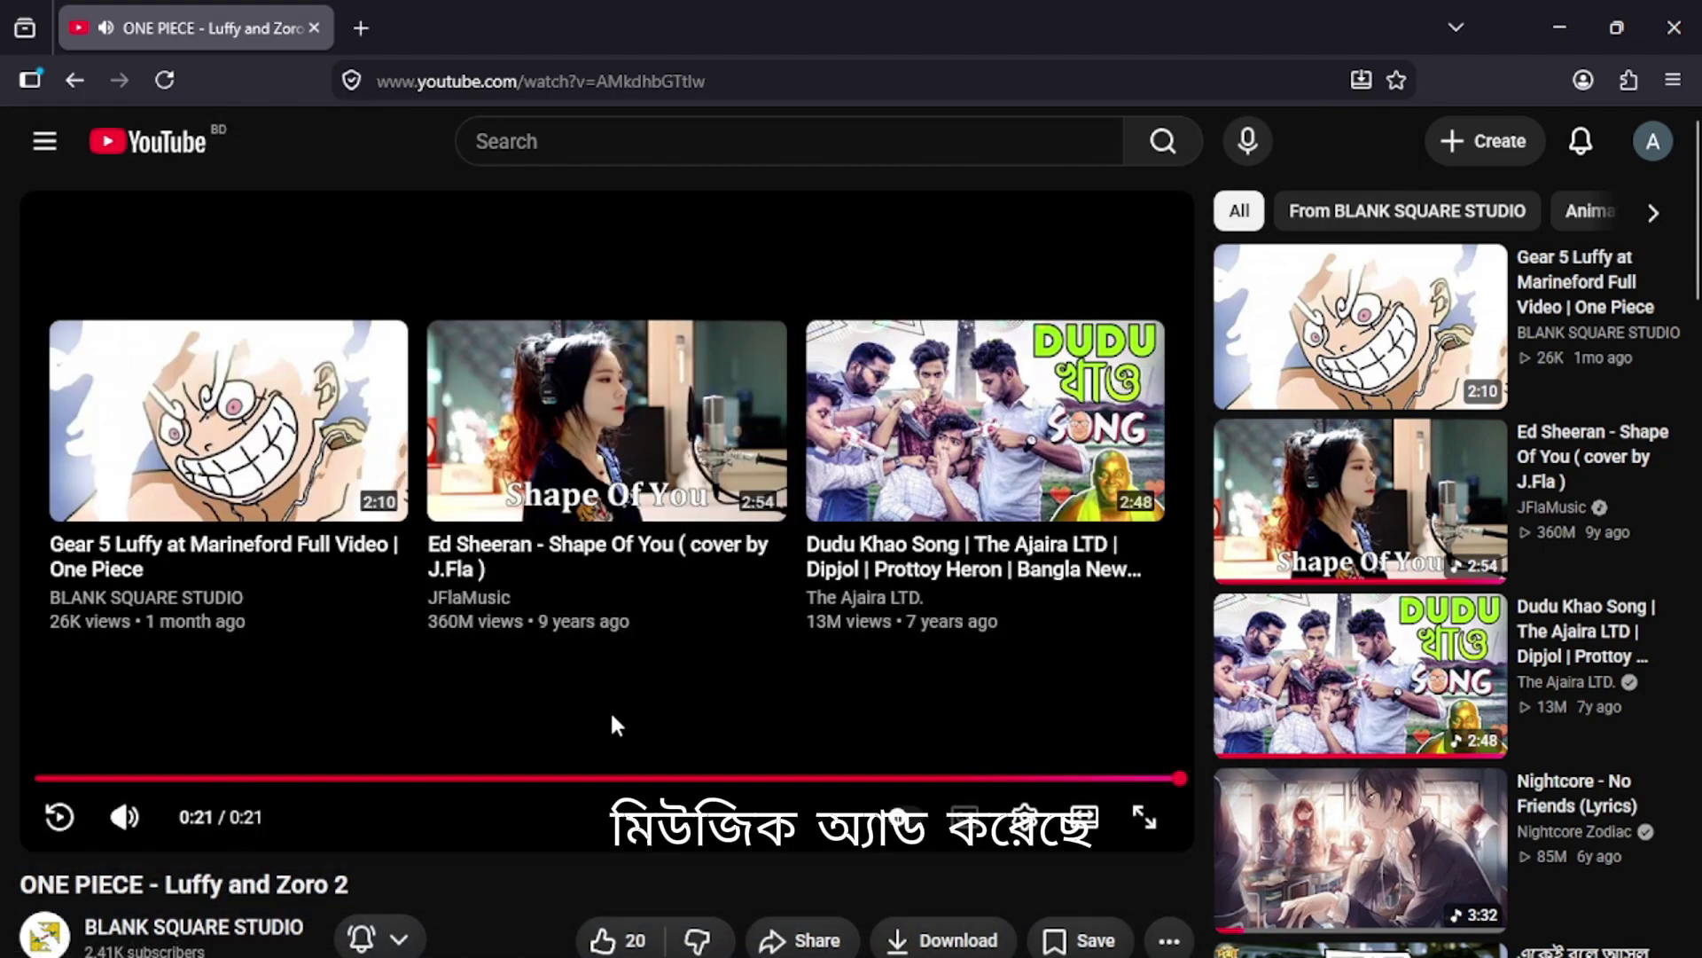
Step: Look over the video's description and comments, then close its browser tab to return to the desktop
{"action": "scroll", "coordinate": [612, 713], "scroll_direction": "down", "scroll_amount": 2}
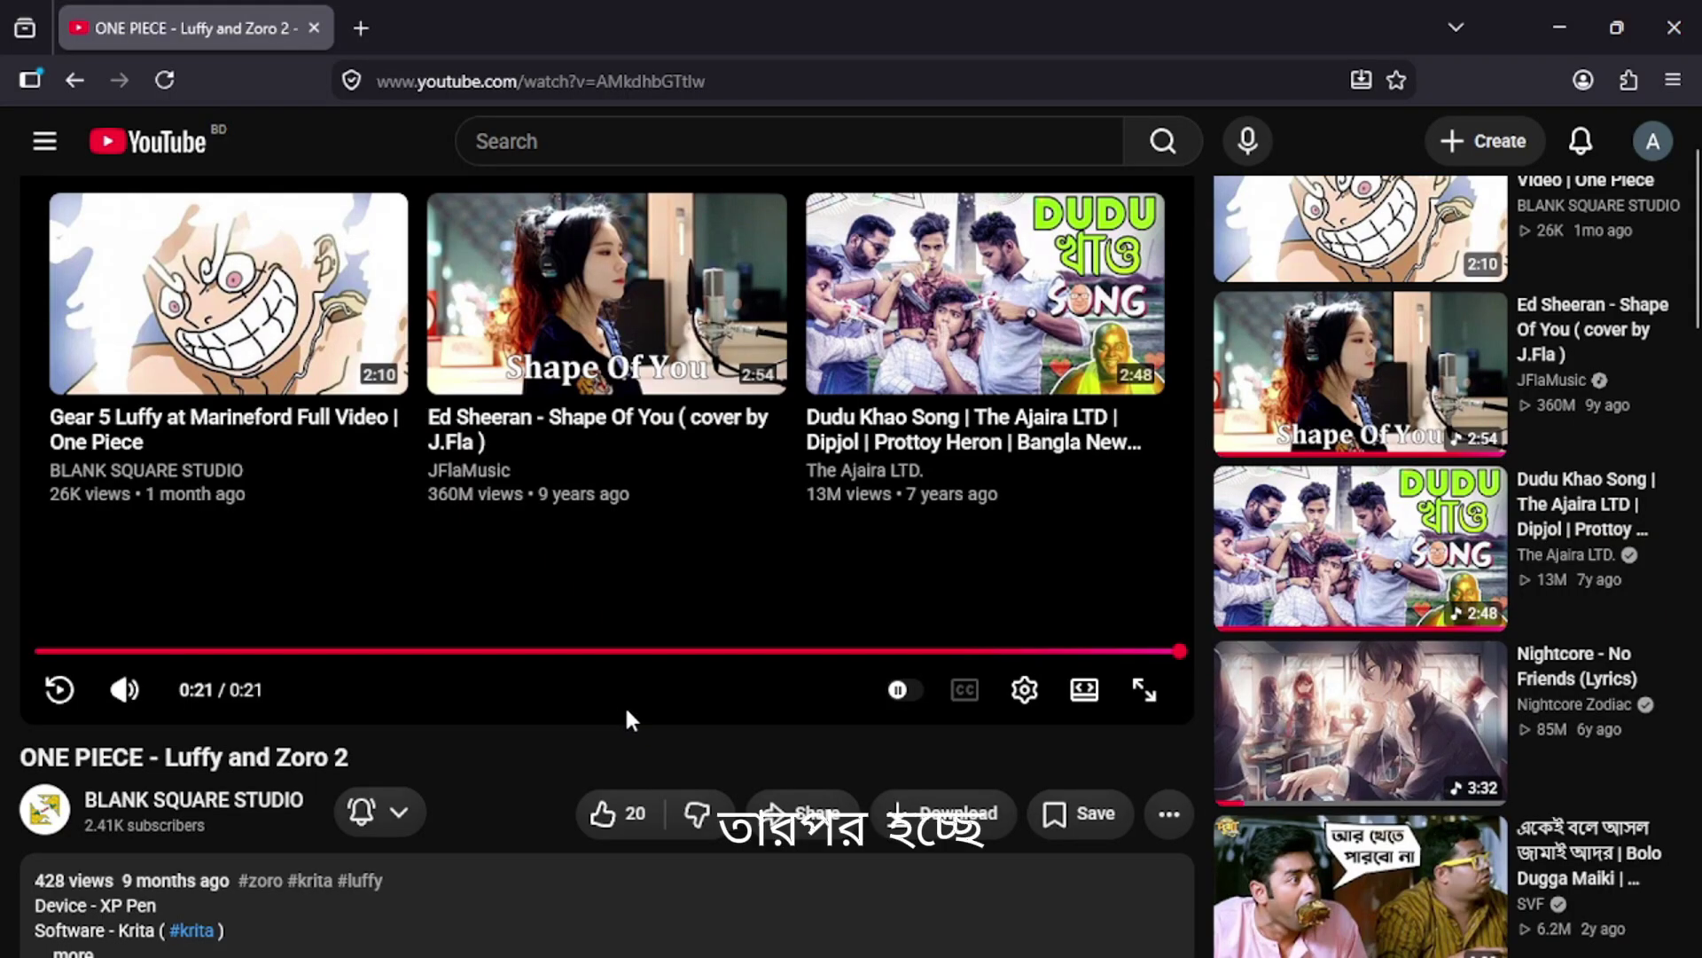
{"action": "scroll", "coordinate": [630, 706], "scroll_direction": "down", "scroll_amount": 2}
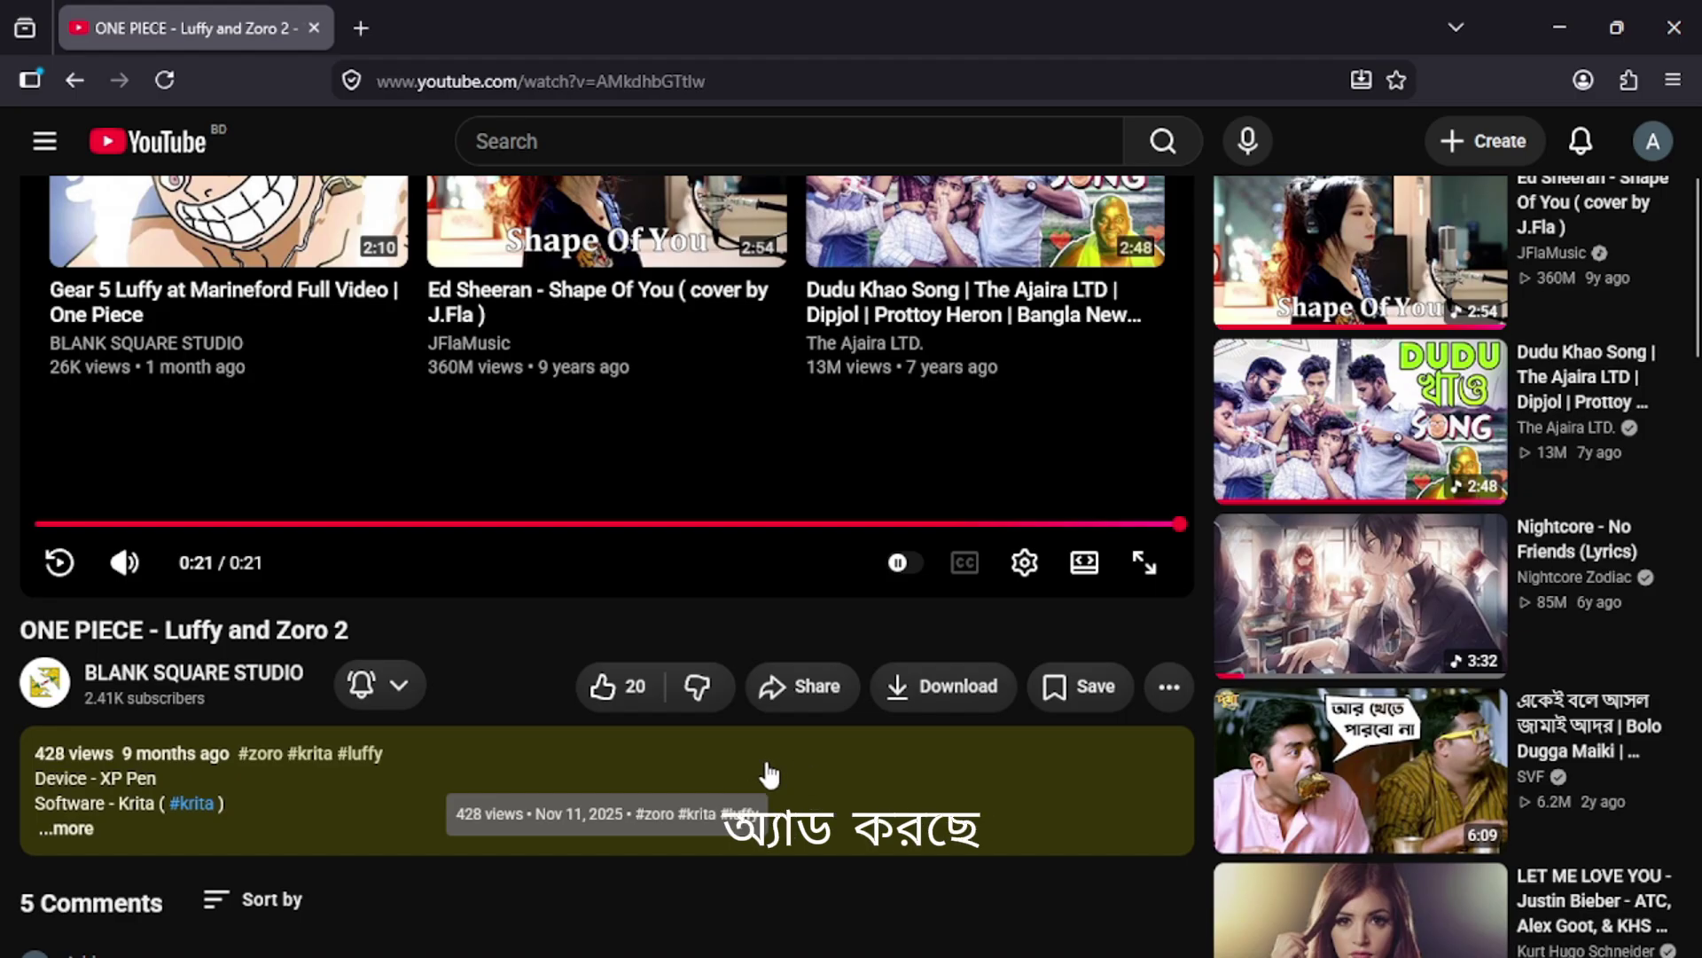
{"action": "scroll", "coordinate": [773, 761], "scroll_direction": "down", "scroll_amount": 6}
{"action": "scroll", "coordinate": [781, 754], "scroll_direction": "up", "scroll_amount": 8}
{"action": "scroll", "coordinate": [784, 746], "scroll_direction": "up", "scroll_amount": 2}
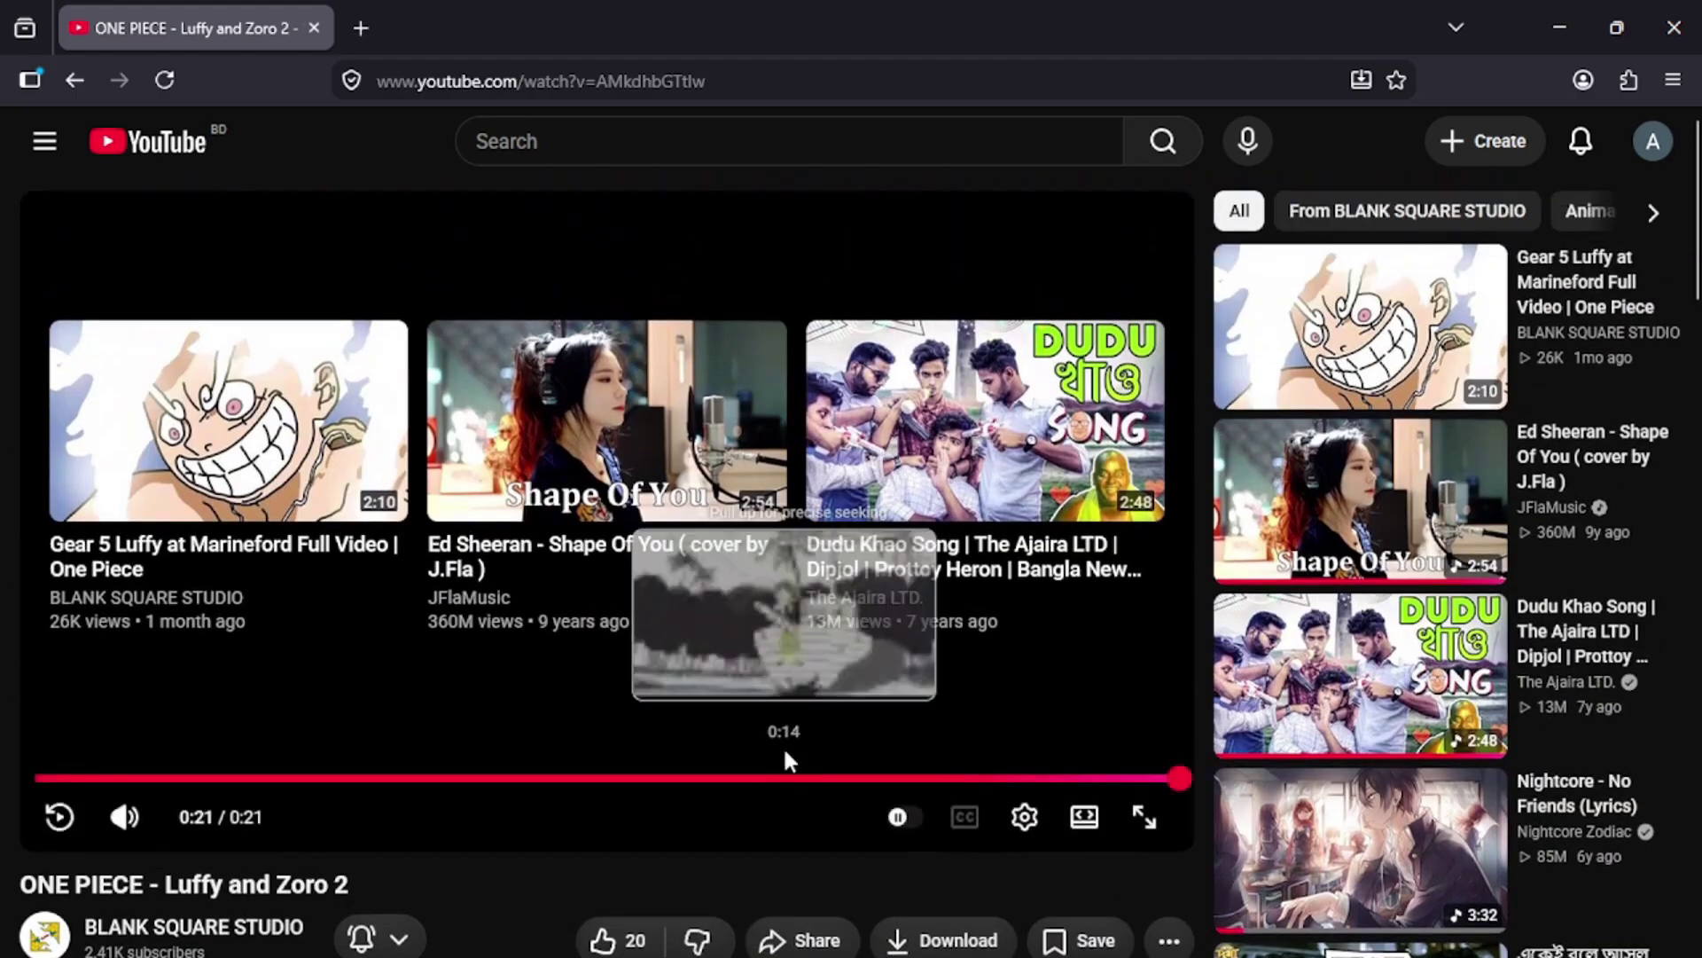
{"action": "scroll", "coordinate": [784, 746], "scroll_direction": "down", "scroll_amount": 5}
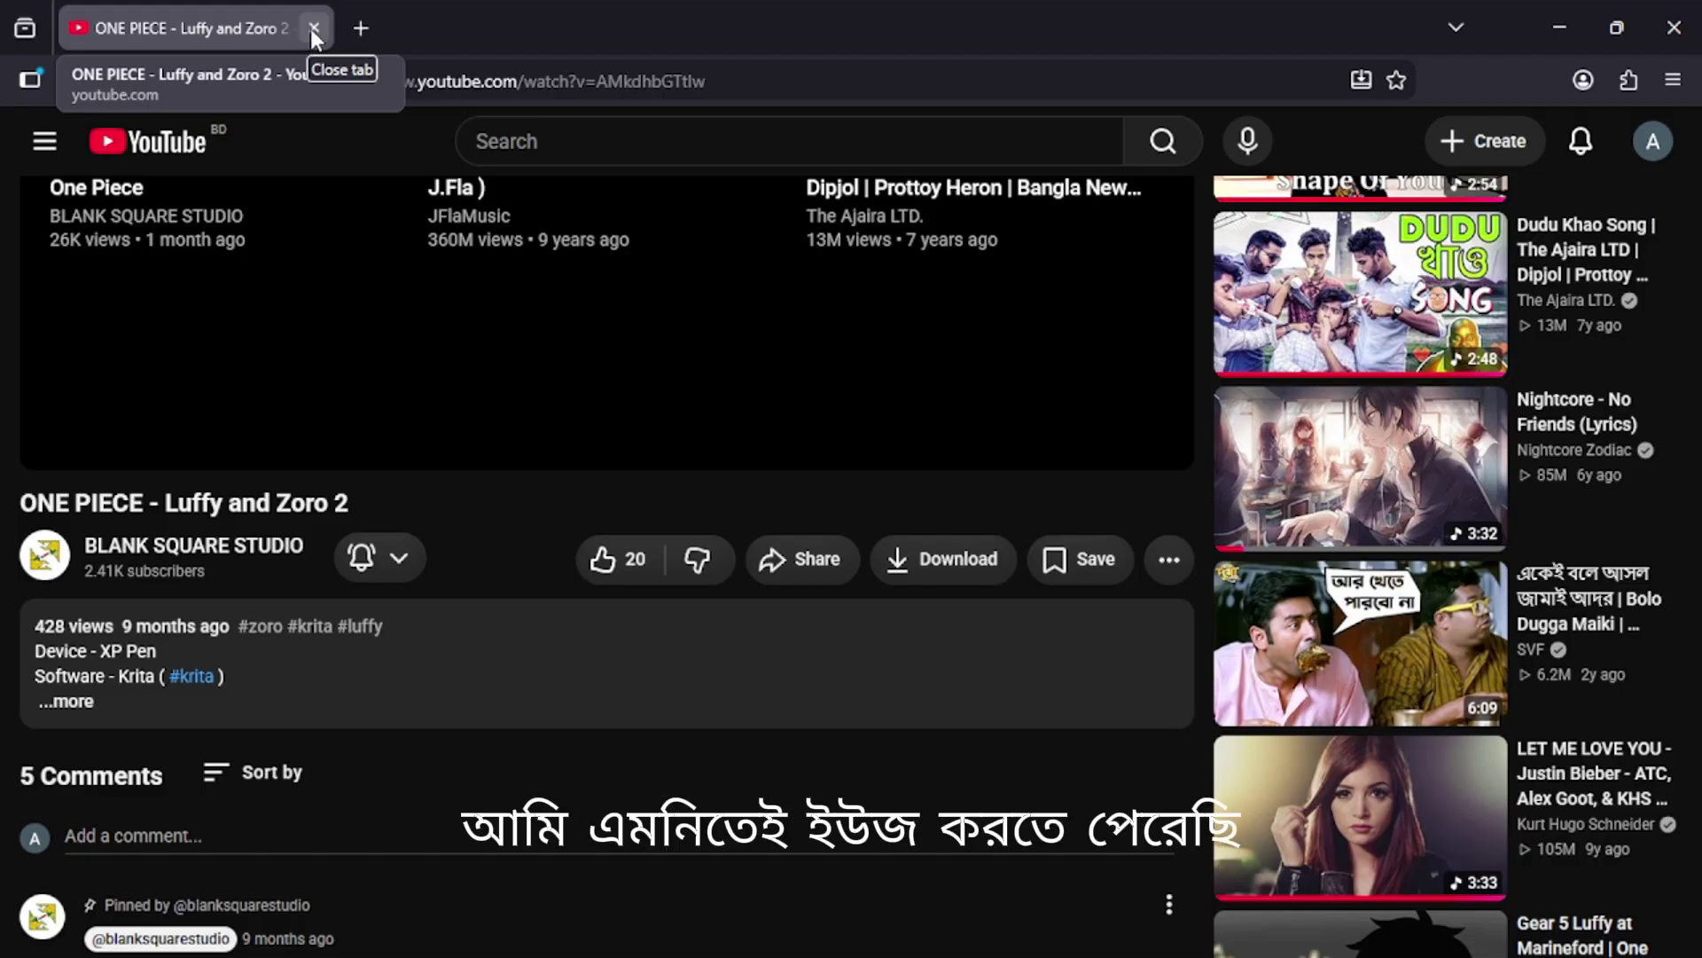
{"action": "left_click", "coordinate": [314, 28]}
{"action": "right_click", "coordinate": [1397, 190]}
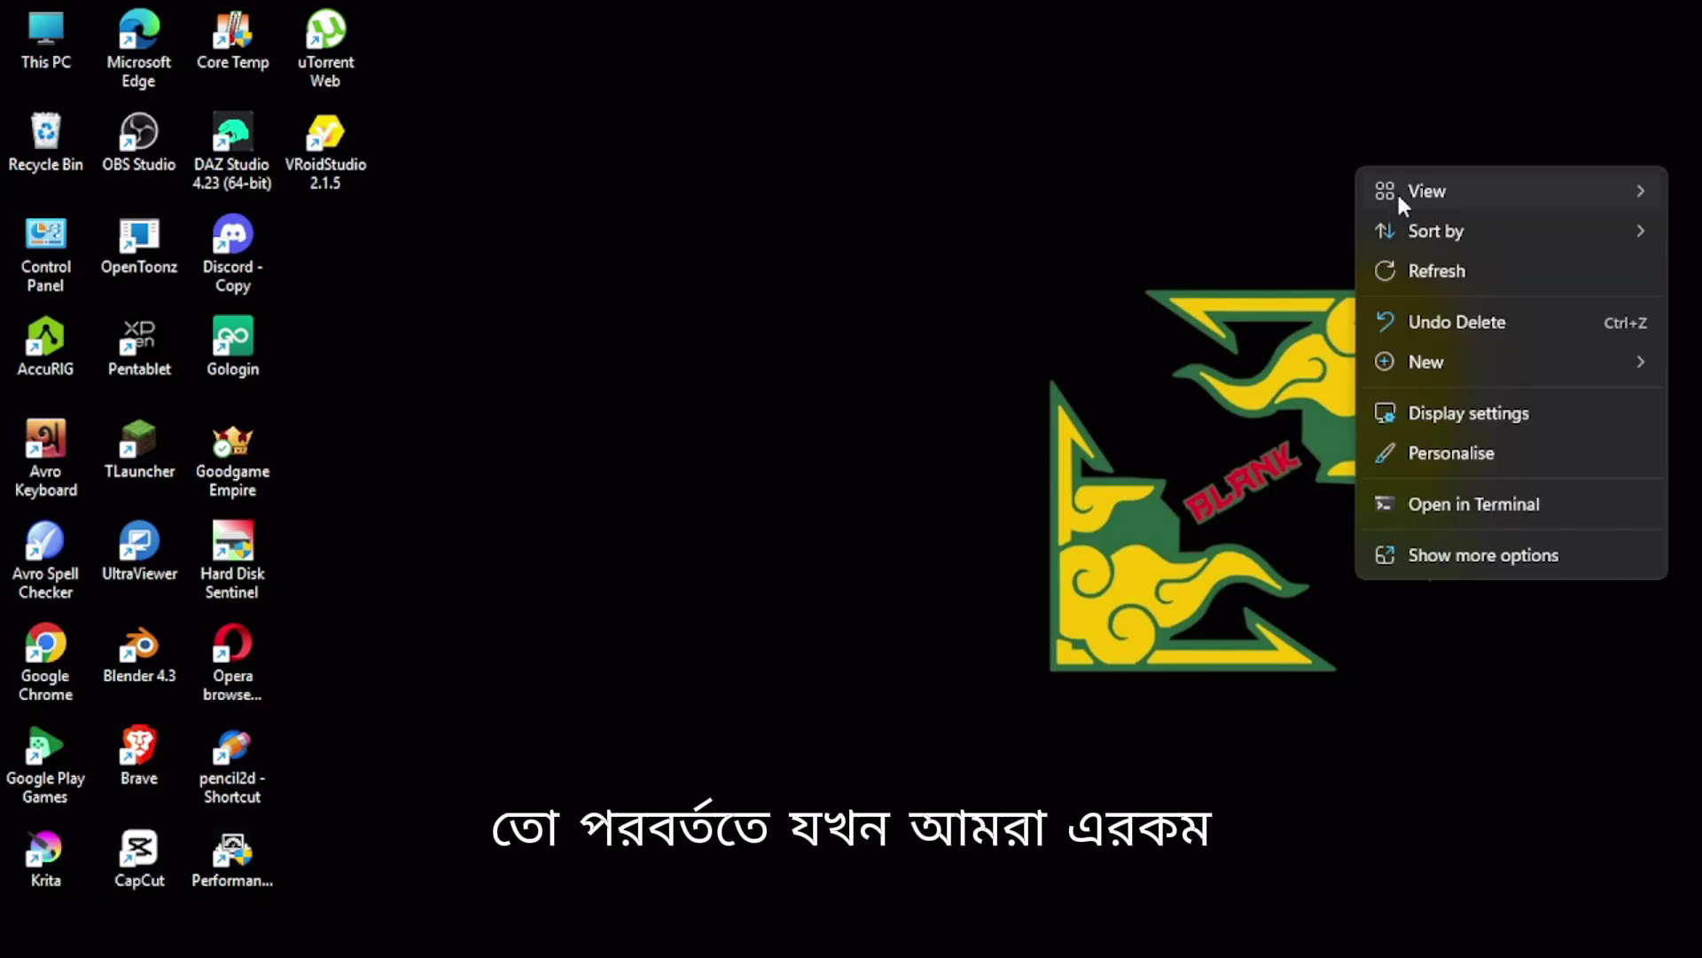
{"action": "left_click", "coordinate": [1430, 268]}
{"action": "right_click", "coordinate": [1094, 211]}
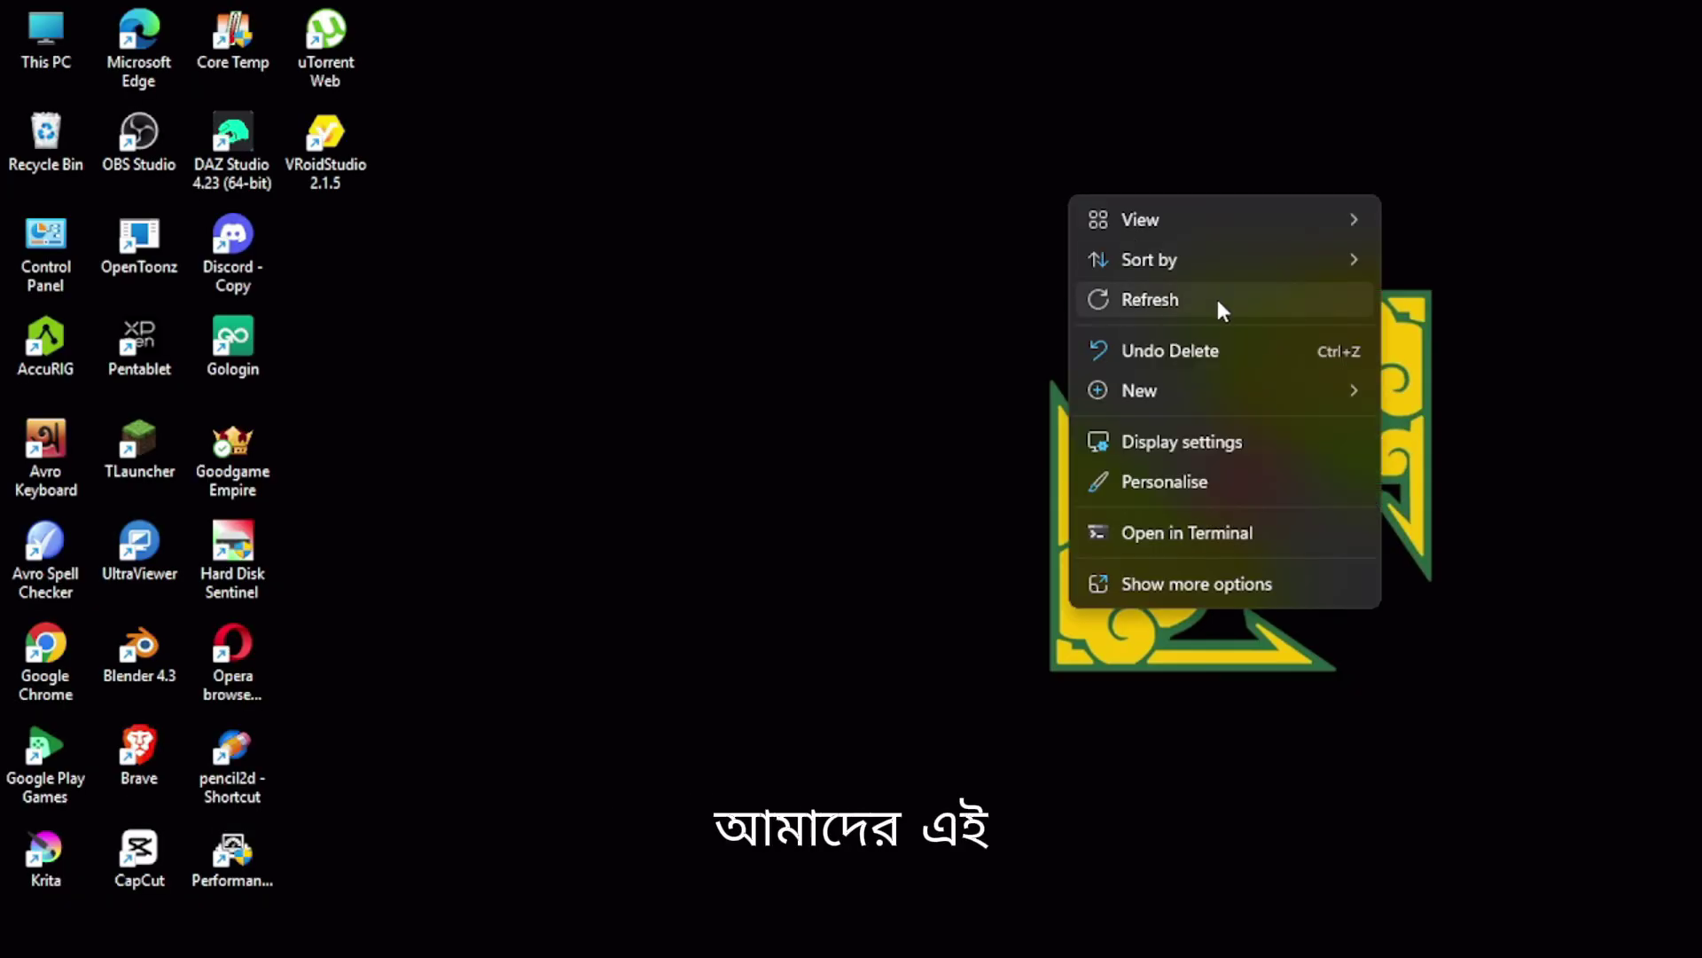
{"action": "left_click", "coordinate": [1218, 304]}
{"action": "right_click", "coordinate": [1237, 316]}
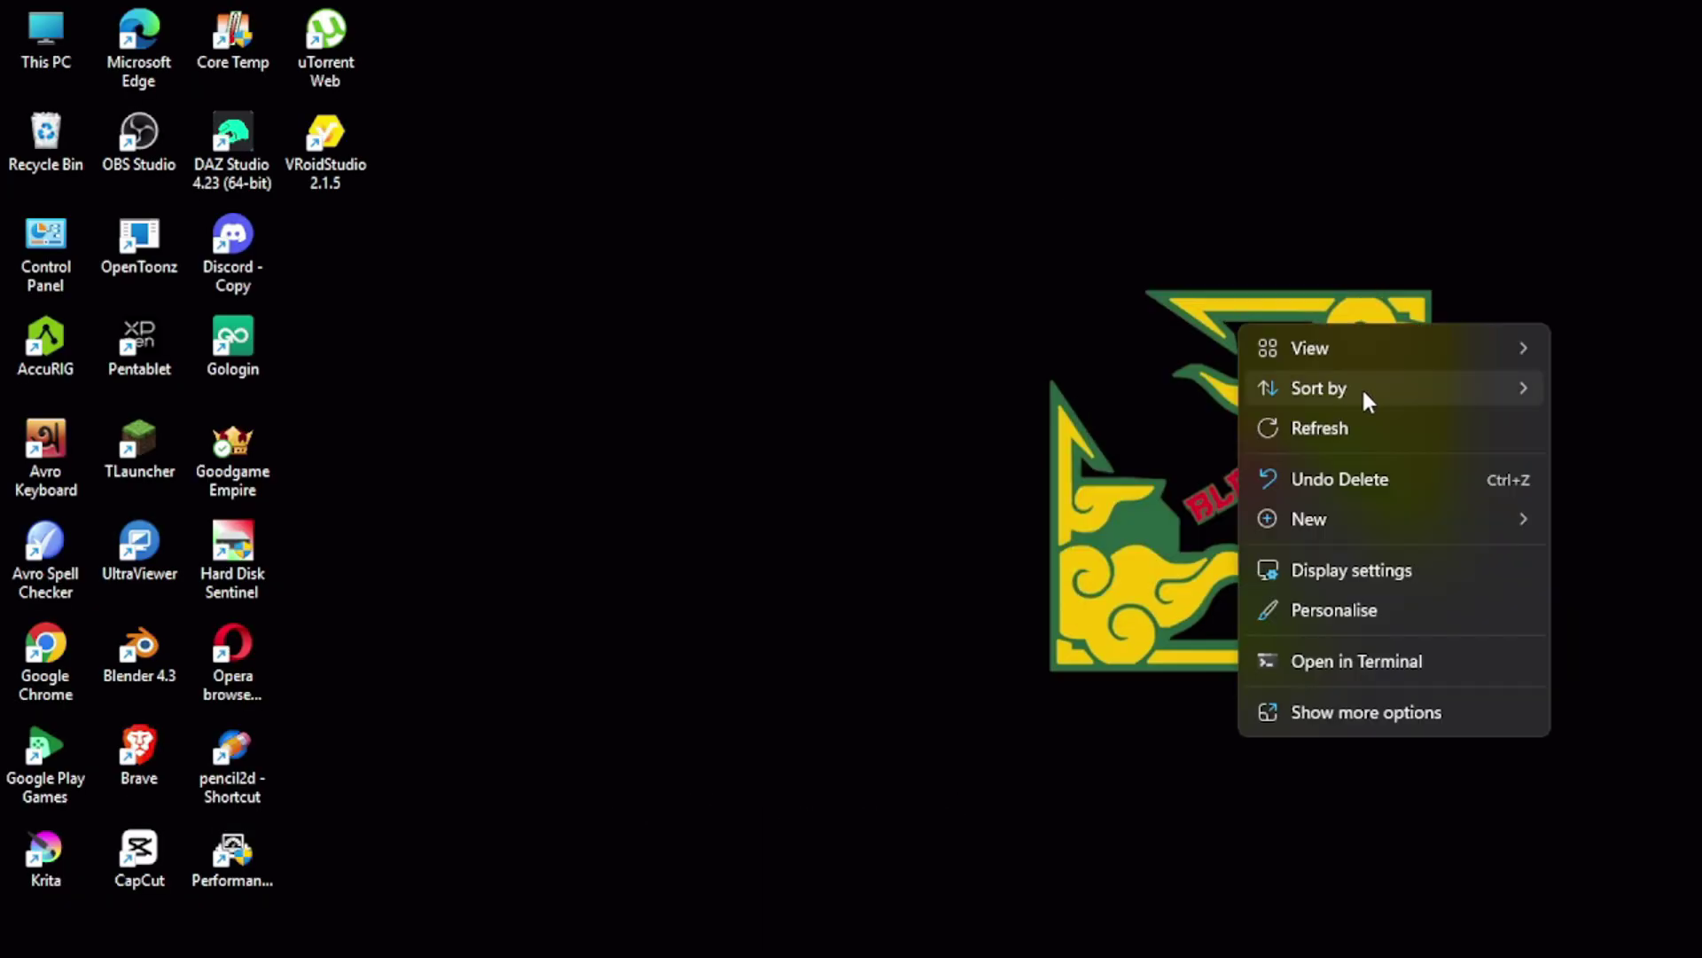
{"action": "left_click", "coordinate": [1358, 413]}
{"action": "right_click", "coordinate": [962, 273]}
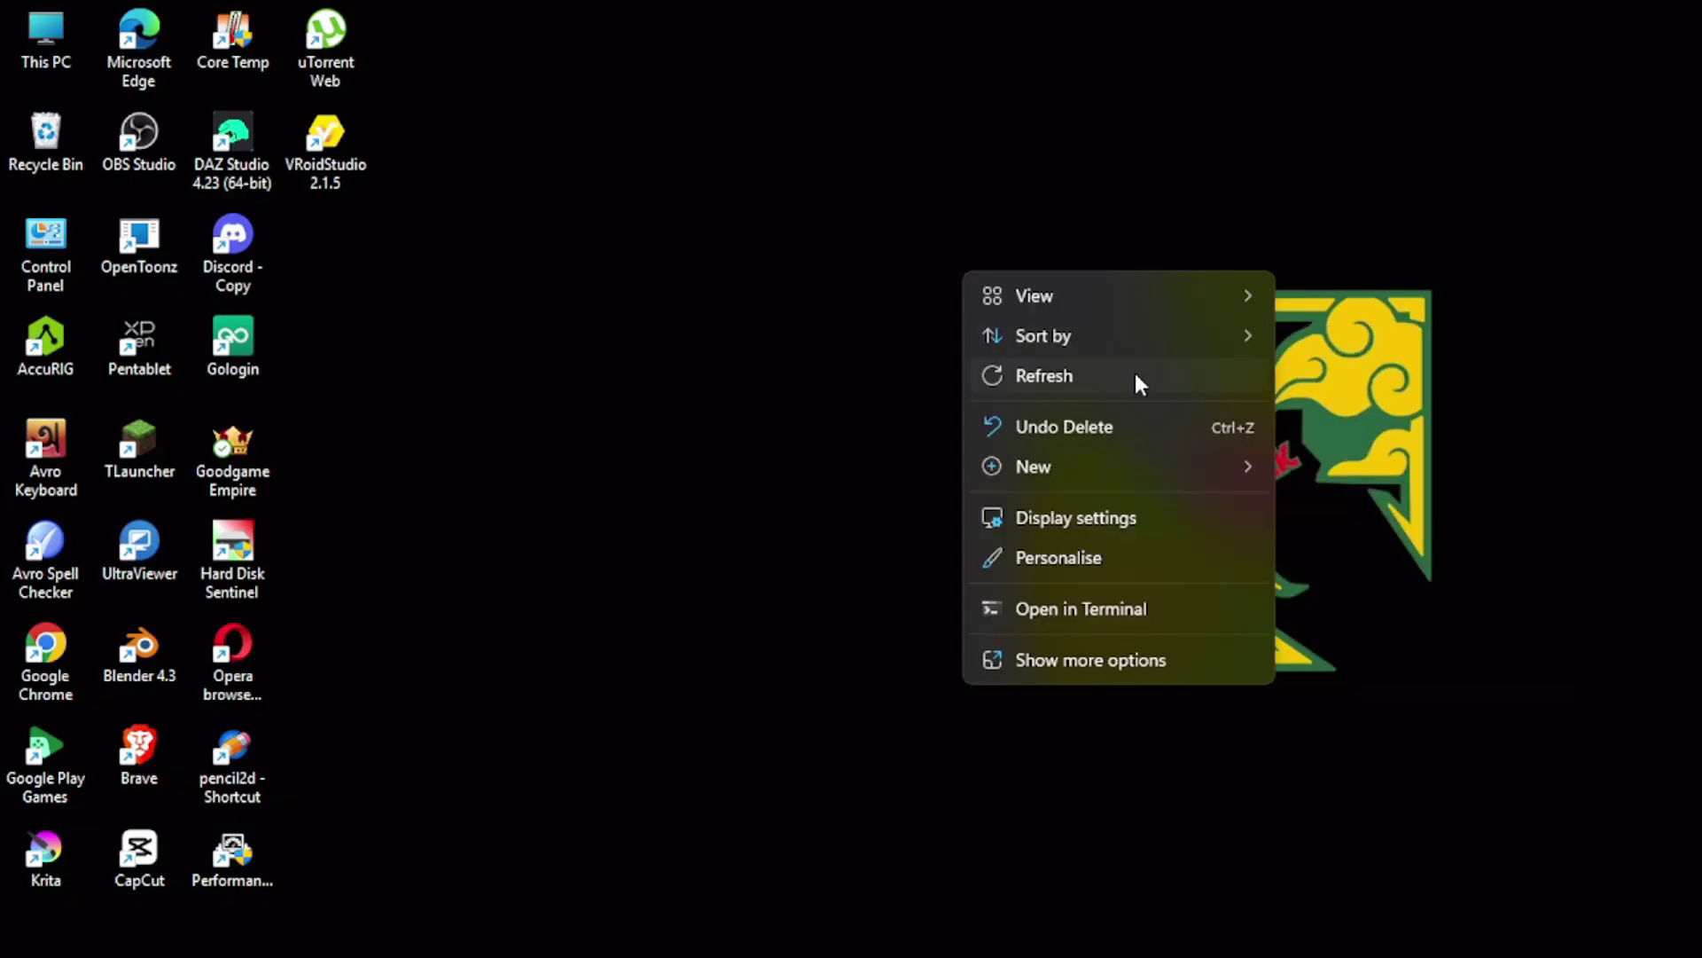
{"action": "left_click", "coordinate": [1132, 378]}
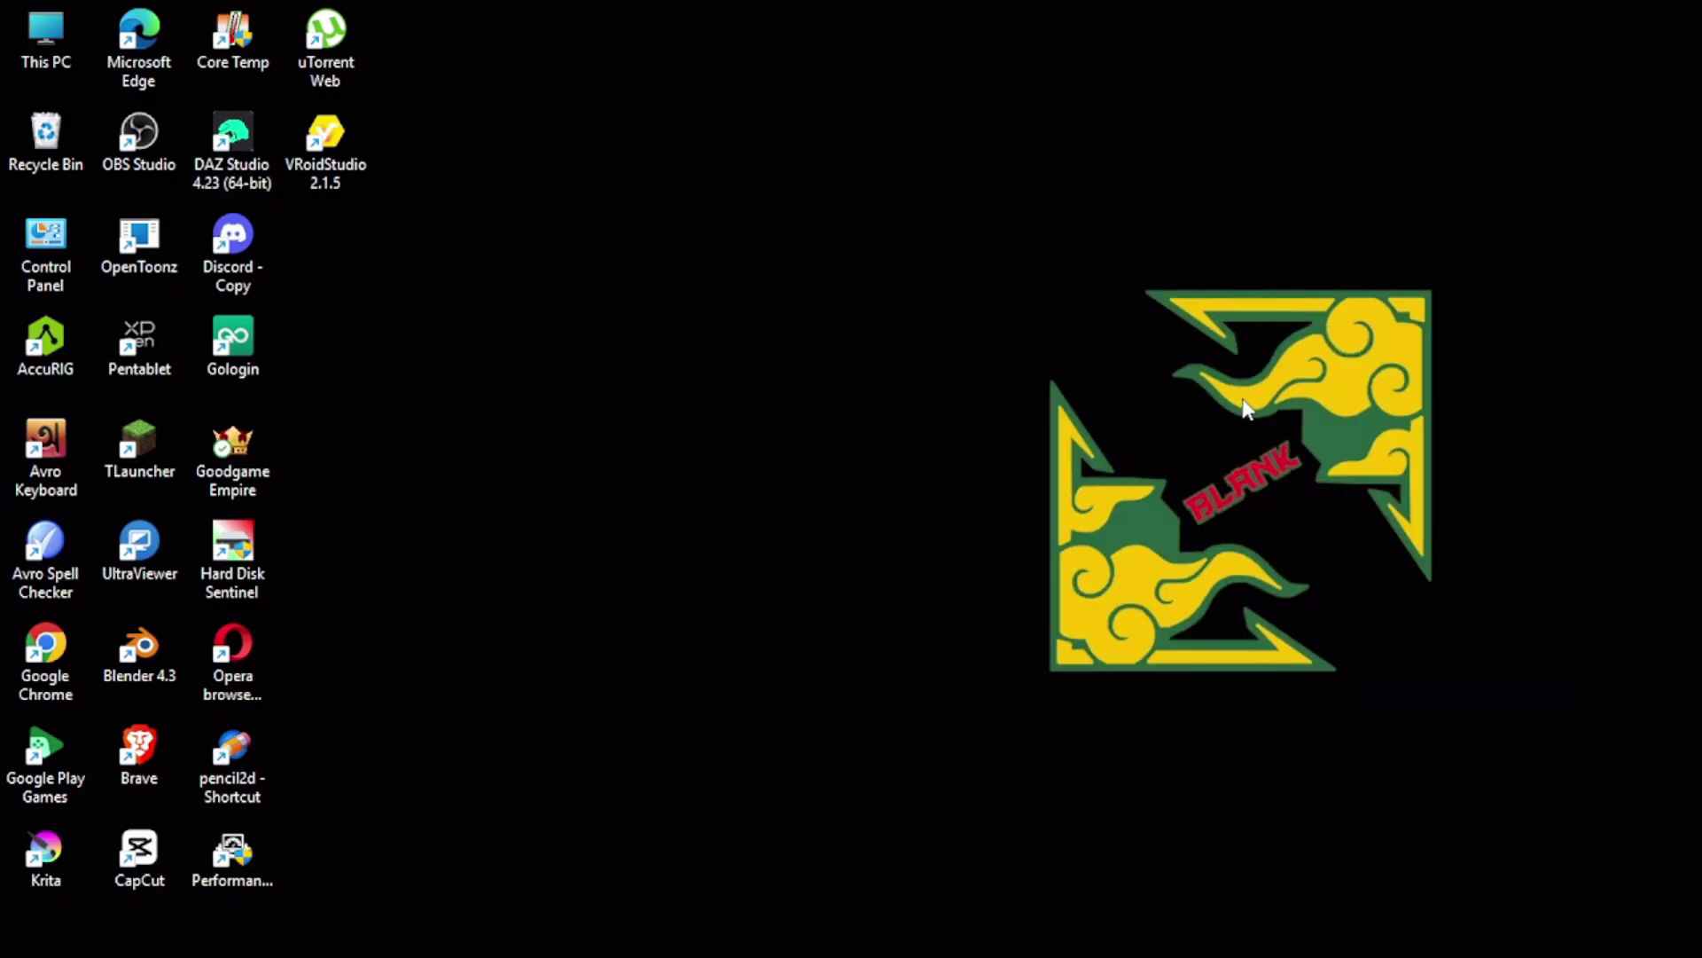
{"action": "right_click", "coordinate": [1252, 352]}
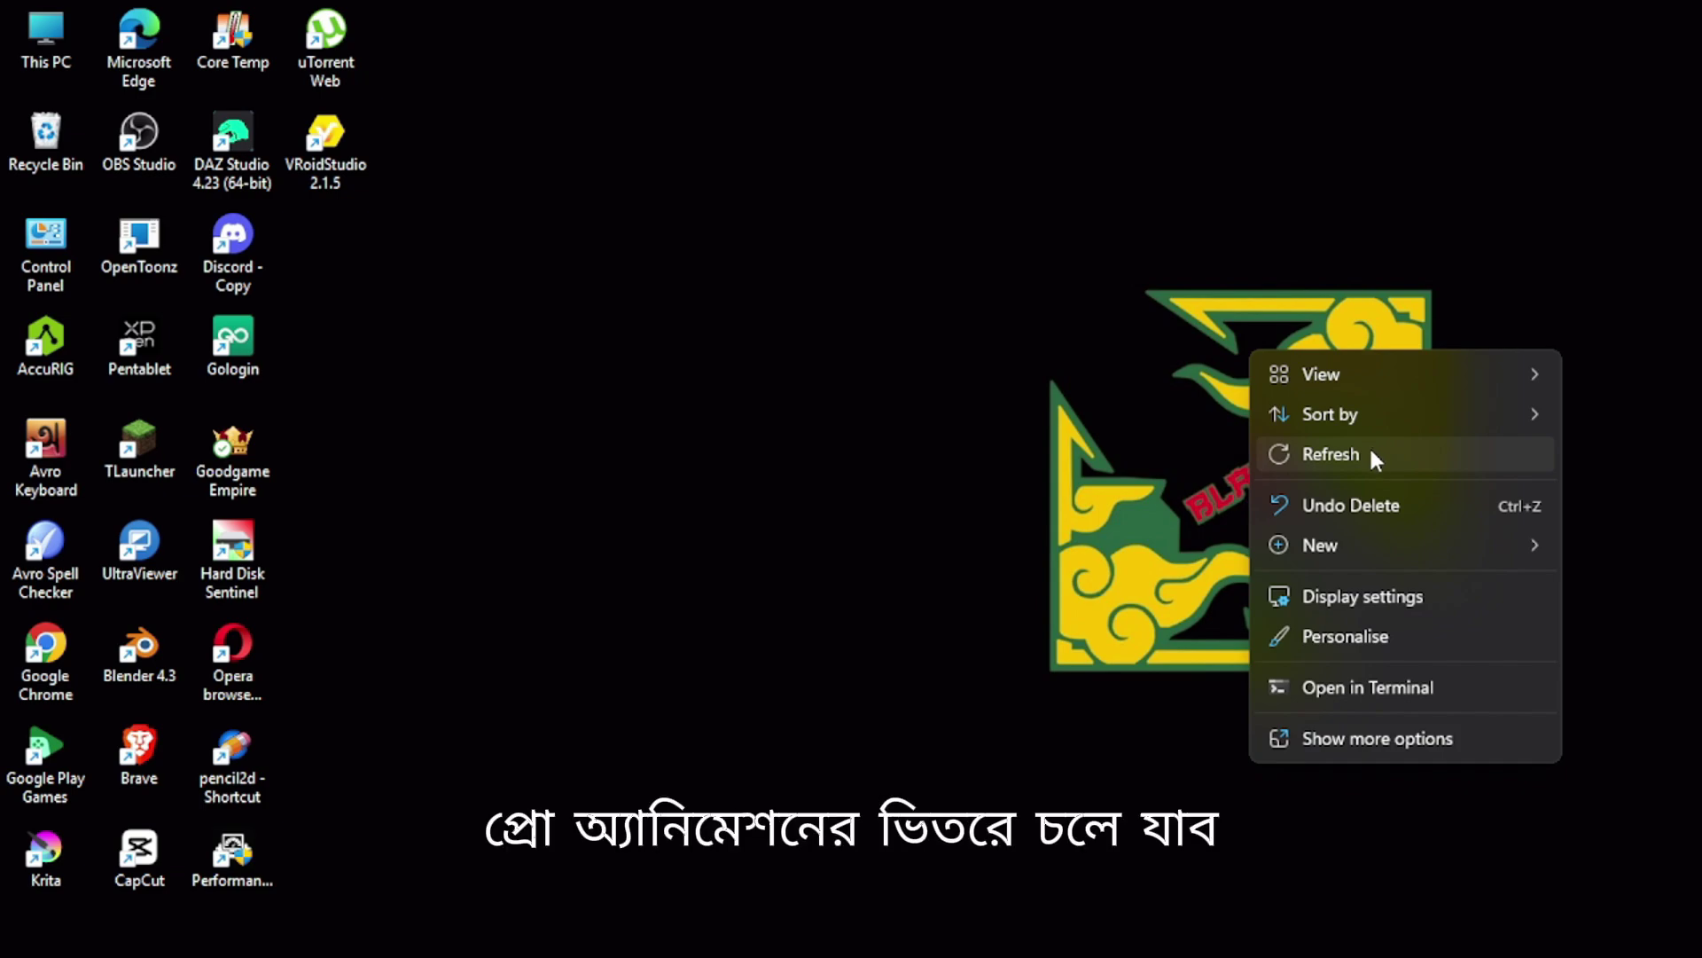
{"action": "left_click", "coordinate": [1360, 453]}
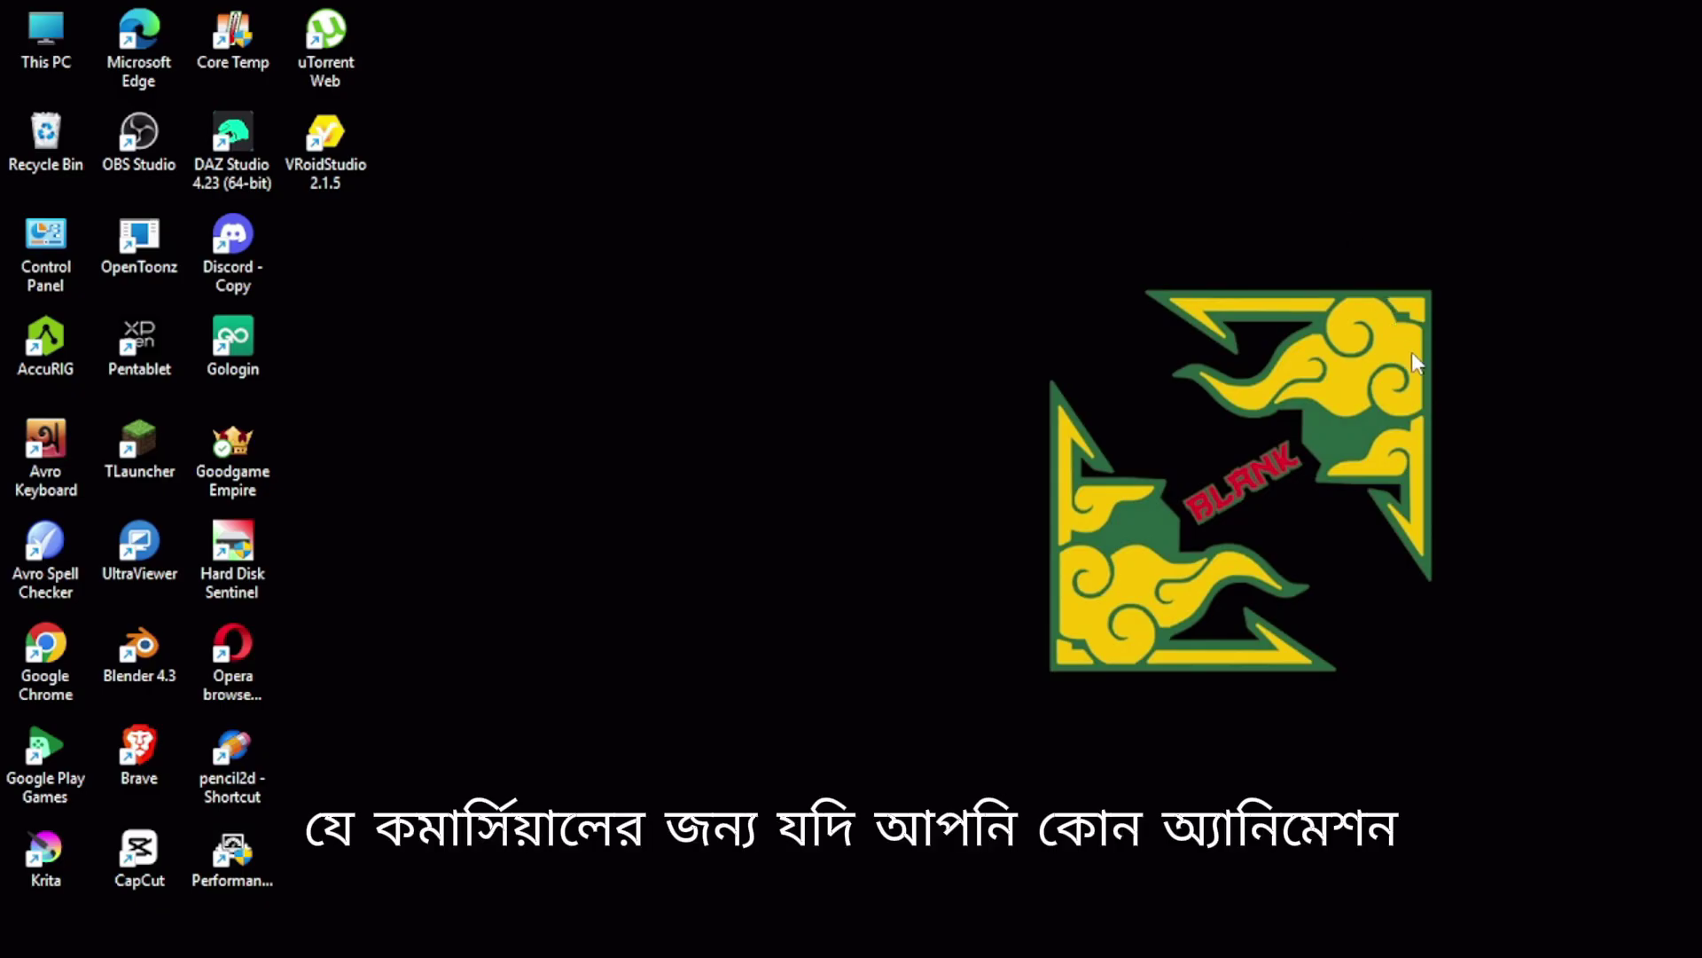
{"action": "right_click", "coordinate": [1385, 375]}
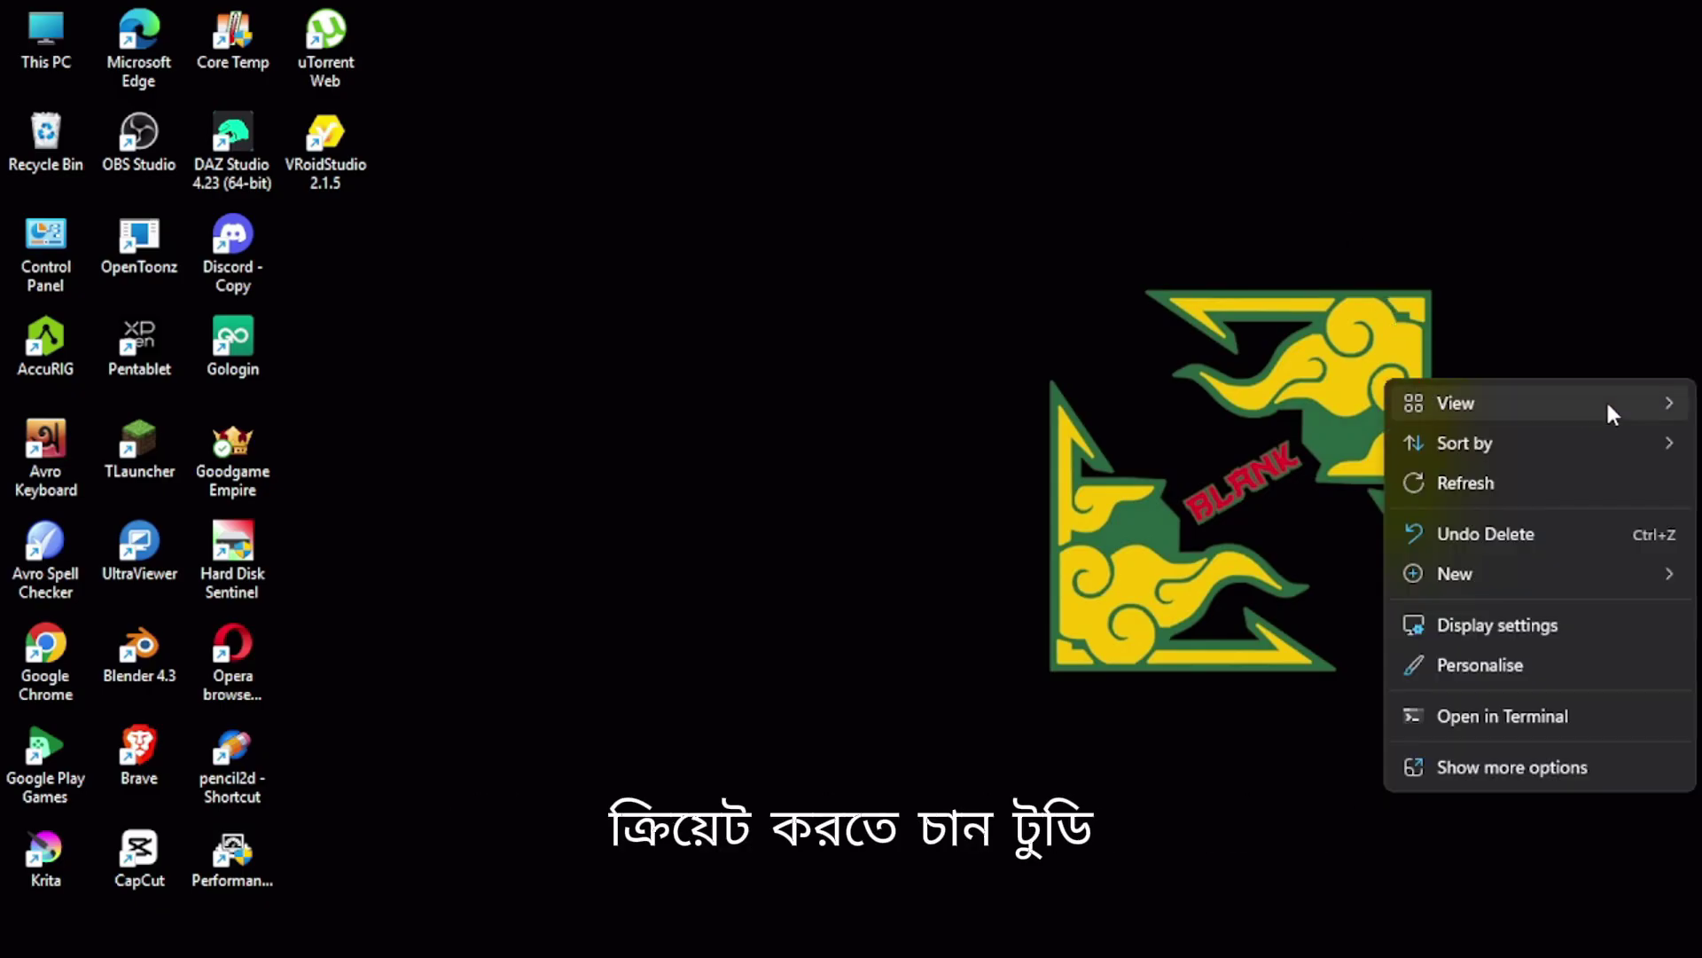
{"action": "left_click", "coordinate": [1561, 480]}
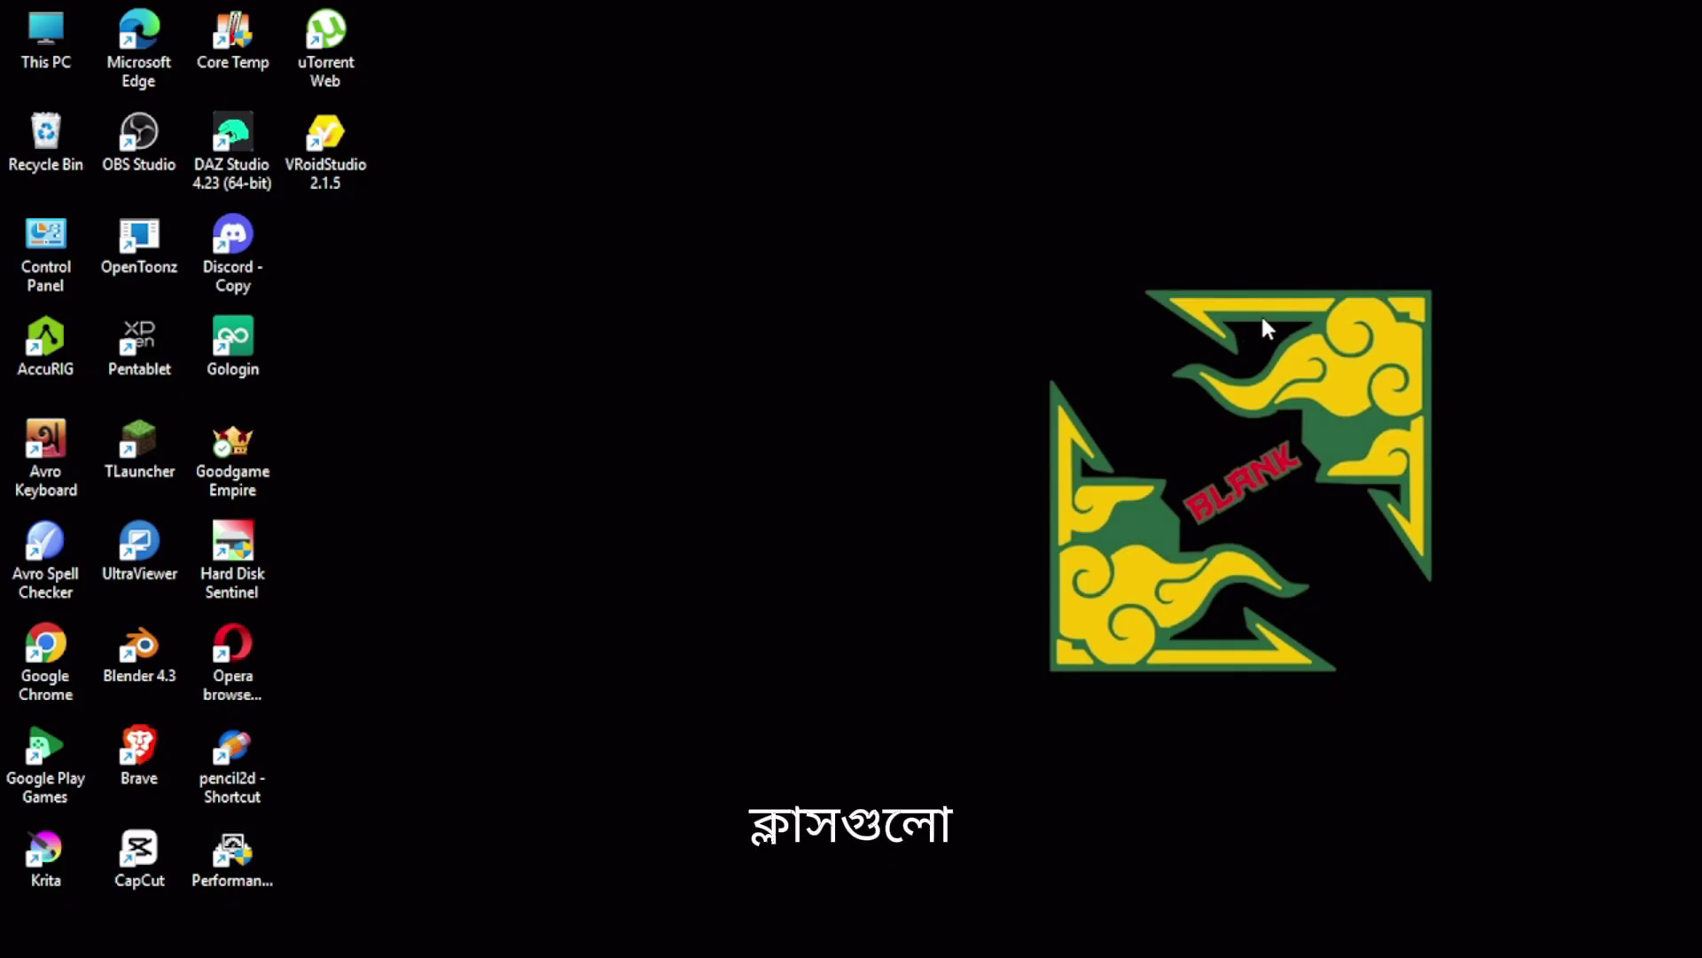
{"action": "right_click", "coordinate": [1197, 307]}
{"action": "left_click", "coordinate": [1262, 415]}
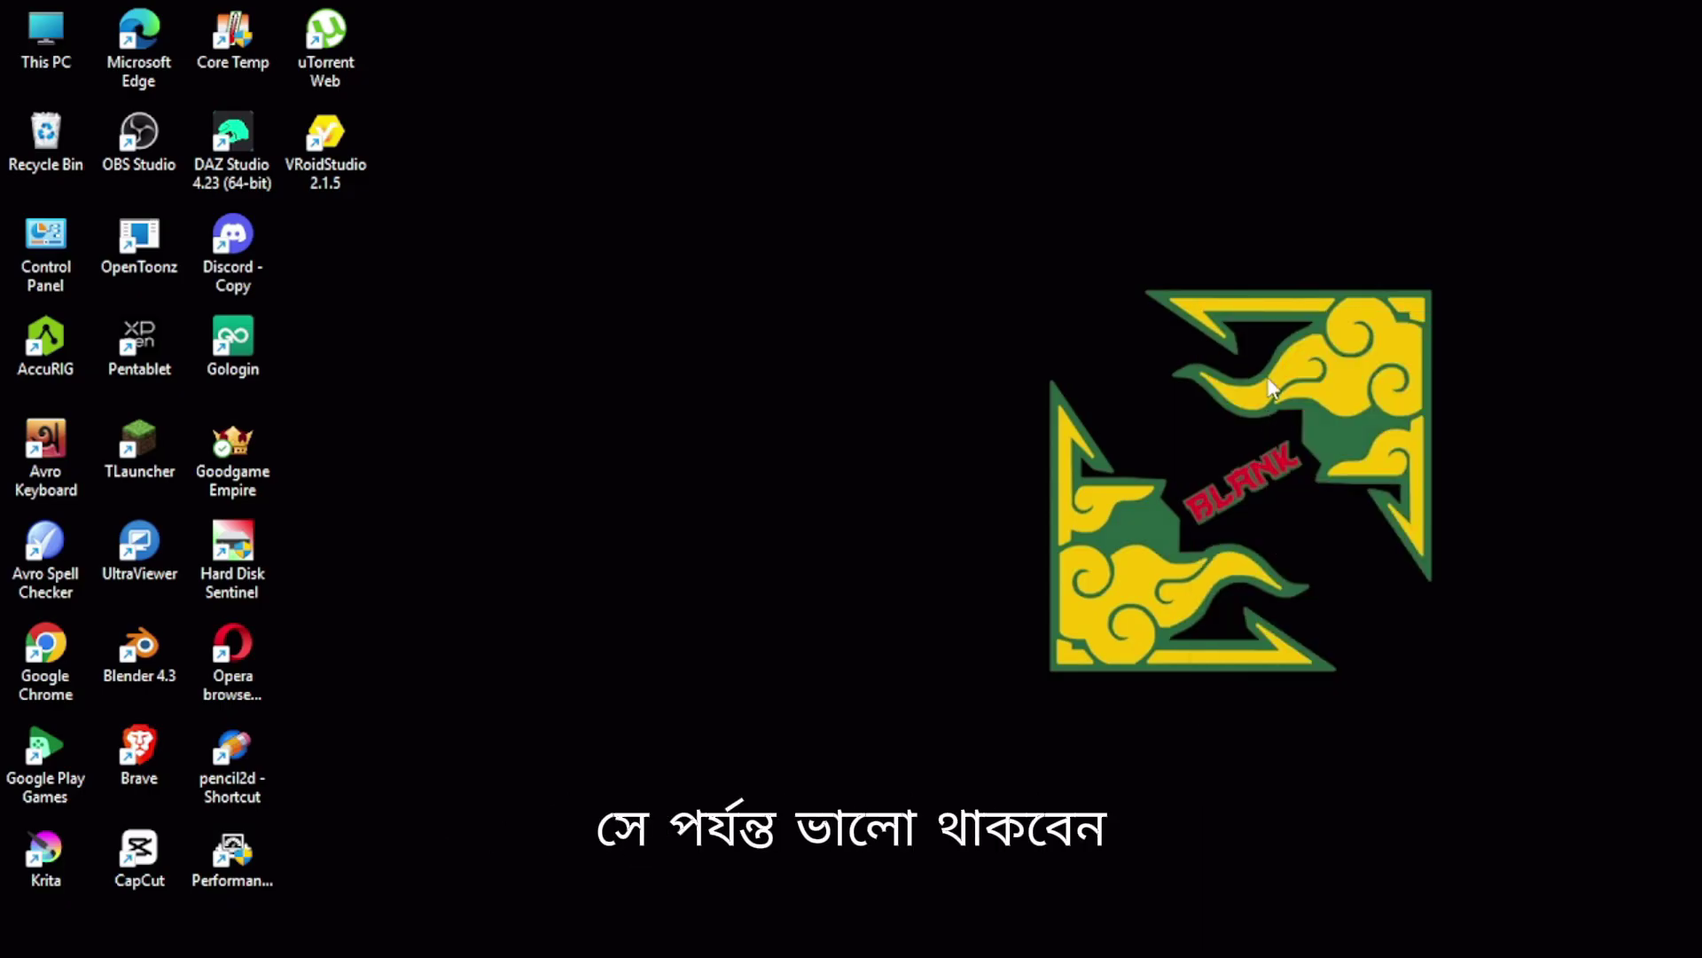